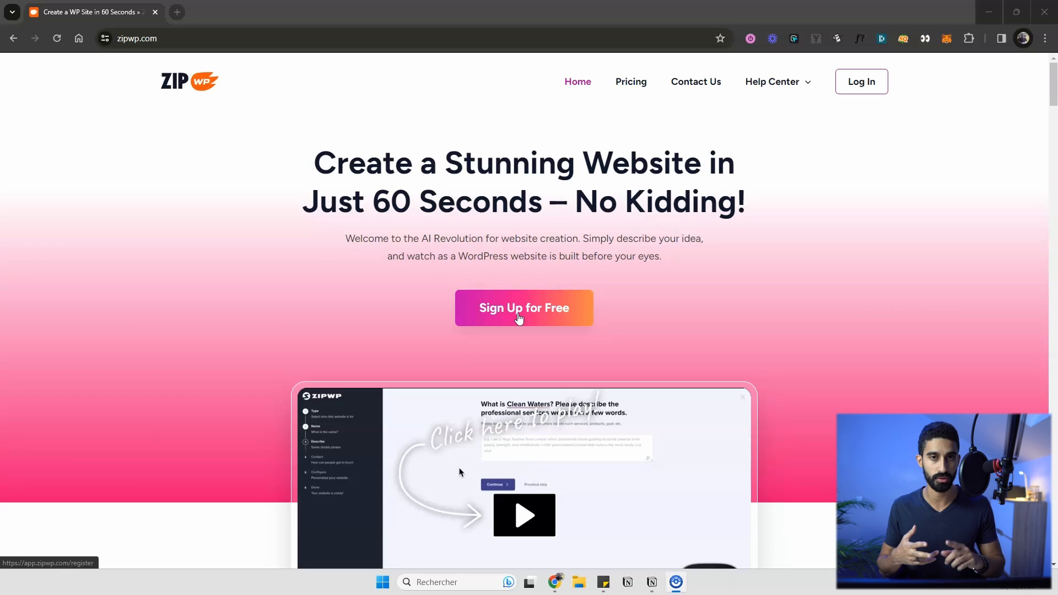
- Sign up for the free plan and start creating a new complete website from the dashboard
click(519, 317)
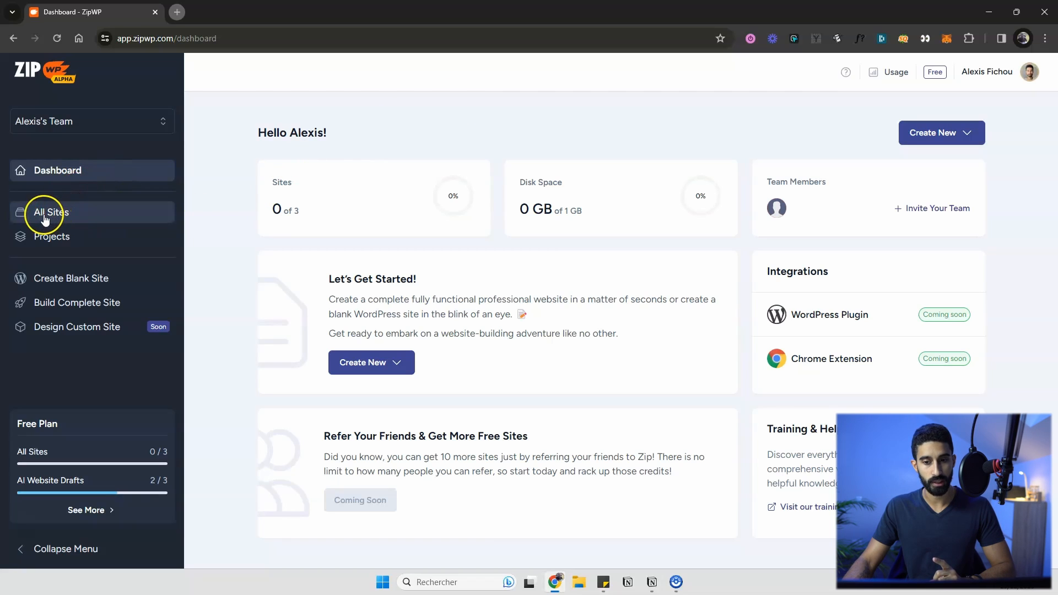
click(948, 136)
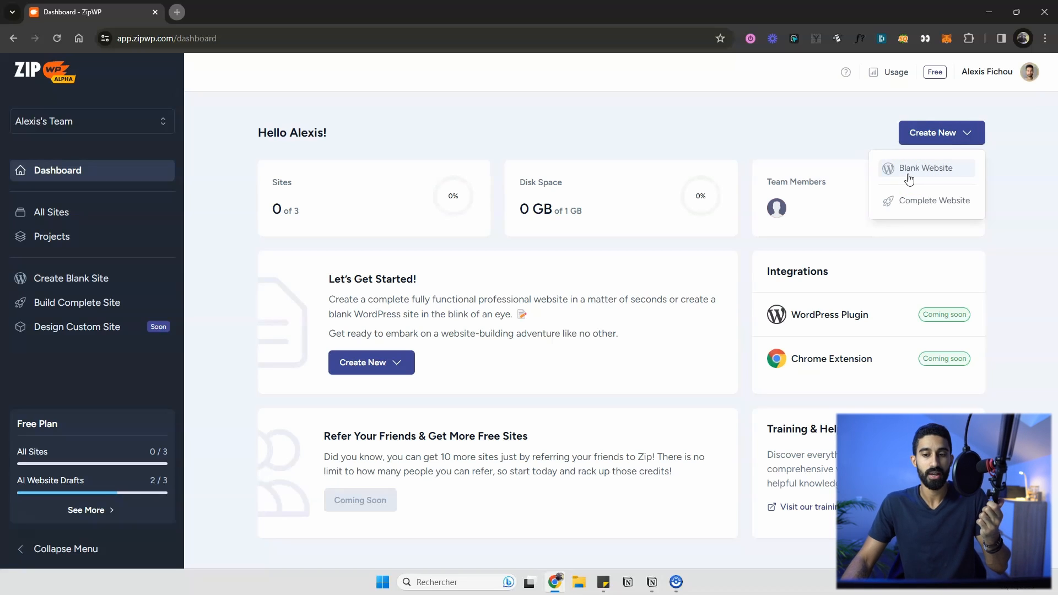
click(921, 202)
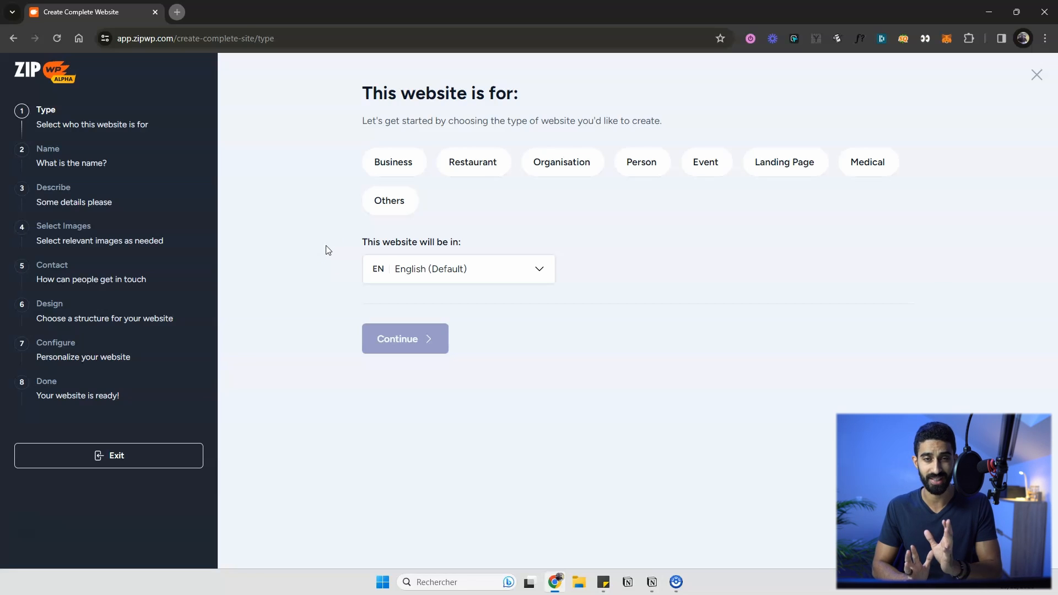
- Set the website type to Restaurant, keep English (Default) as its language, and continue to the naming stage
click(477, 169)
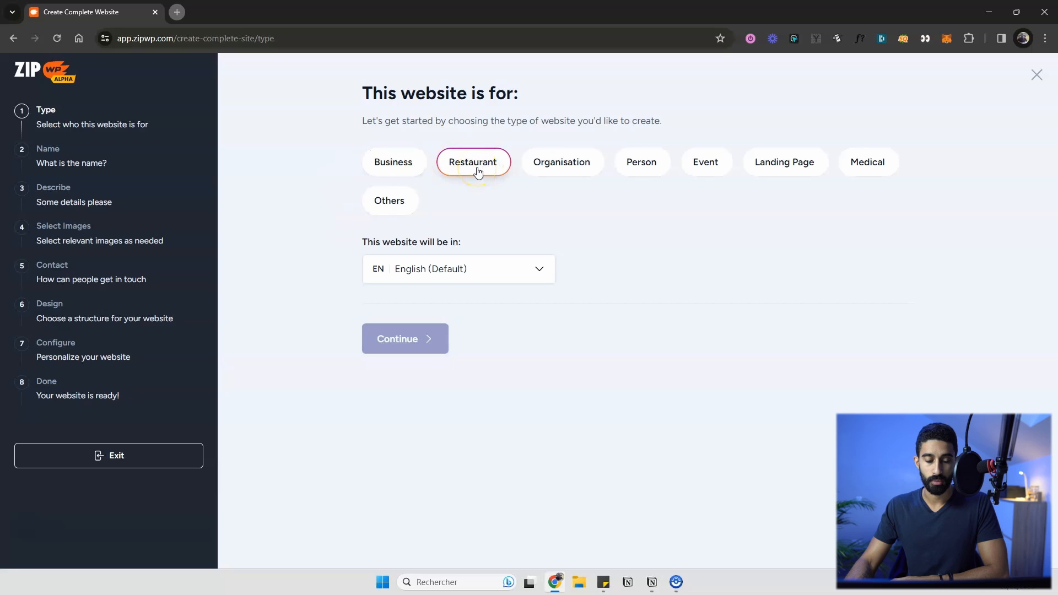
click(477, 170)
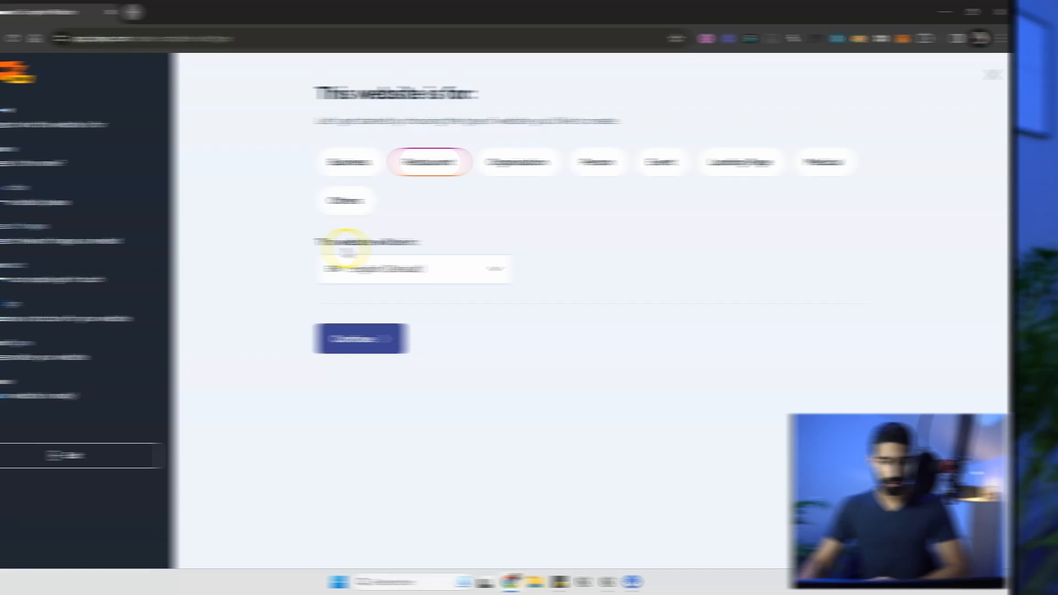
click(408, 272)
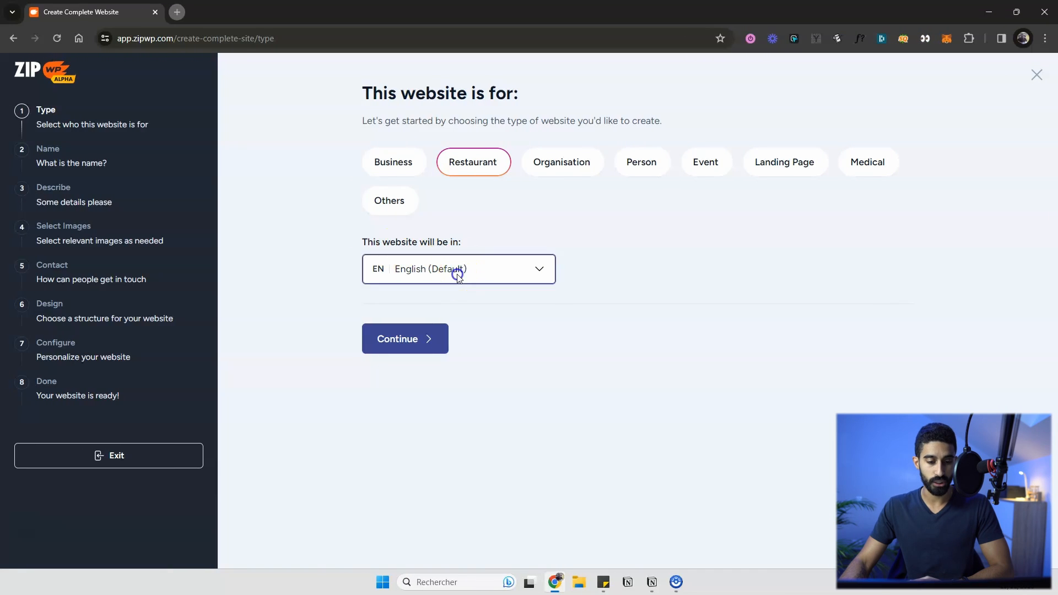
click(321, 315)
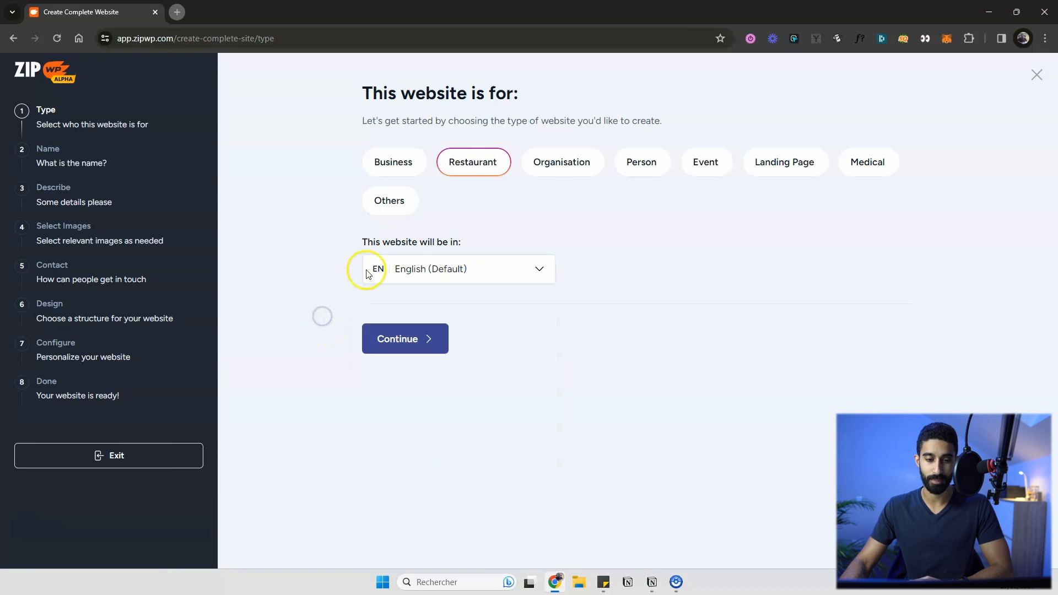
click(405, 340)
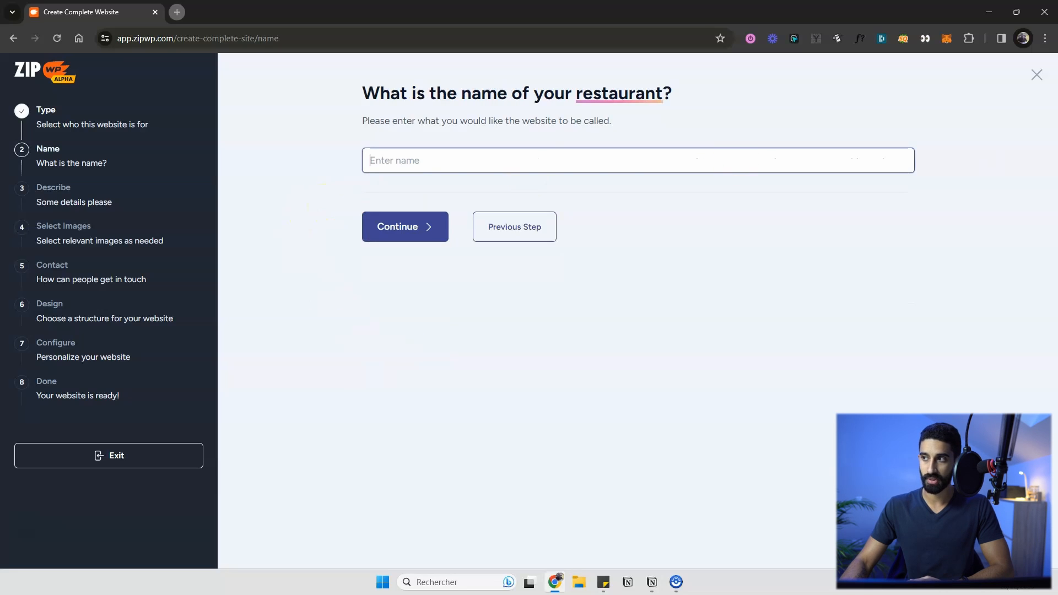
- Name the restaurant Fast Good Kitchen and continue to its description
key(alt+Tab)
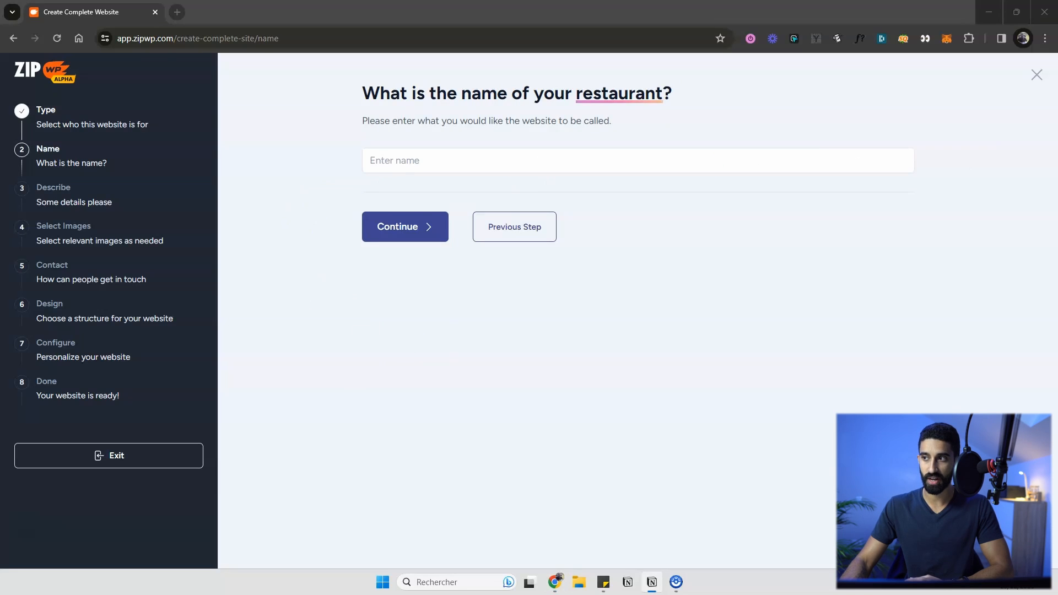
key(alt+Tab)
text(Fast Good Kitchen)
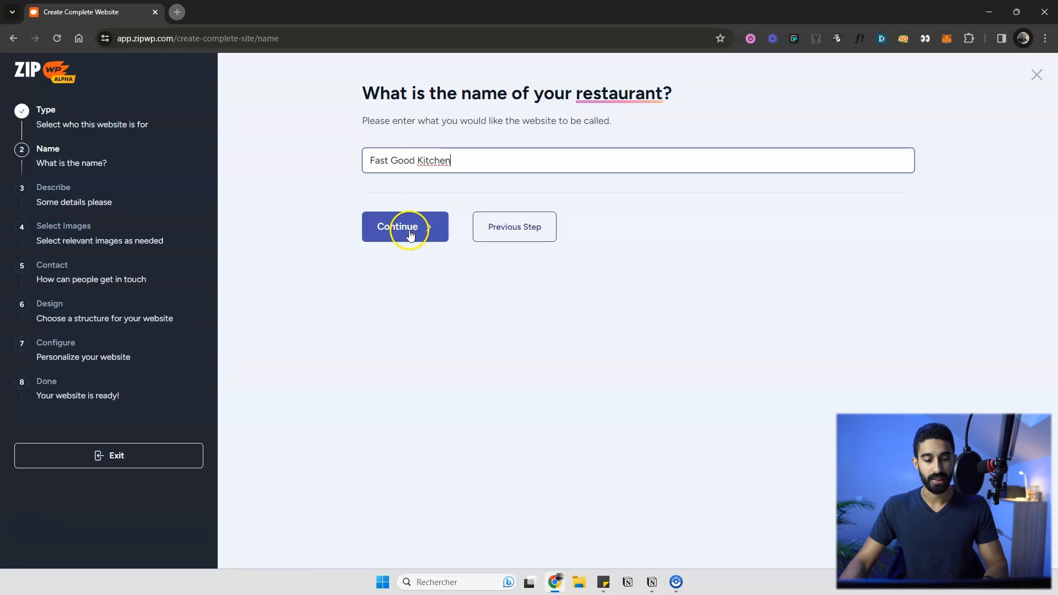
click(410, 234)
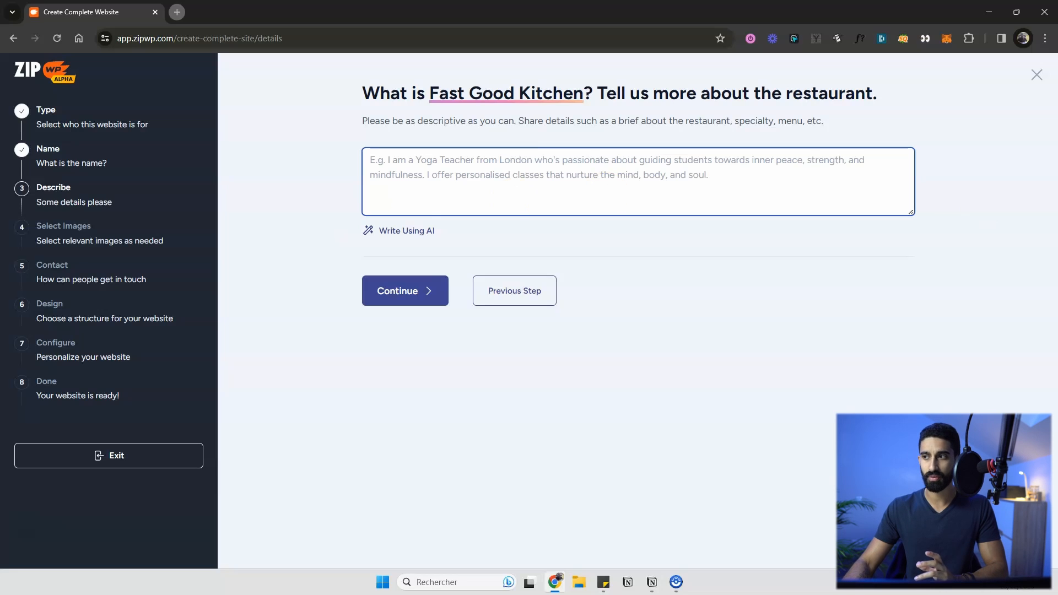
- Describe Fast Good Kitchen as a fast food haven where speed meets quality, offering burgers, salads and lightning-fast service, and continue
click(400, 234)
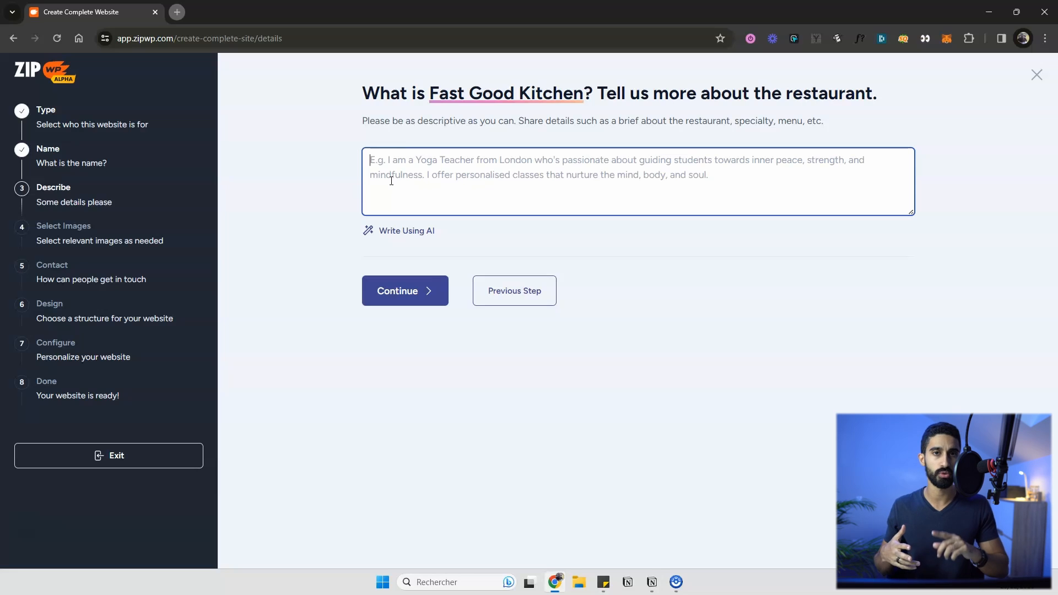
text(Fast Good Kitchen: A fast food haven where speed meets quality. Our fast food is dedicated to serving delicious meals with lightning-fast service. Whether you're on a tight schedule or simply craving a quick bite, our menu offers a wide range of delectable options to satisfy your cravings. From mouthwatering burgers to flavorful salads, every dish is carefully crafted using fresh ingredients. With our commitment to providing exceptional food and prompt service, Fast Good Kitchen is your go-to destination for a delightful experience on the go.)
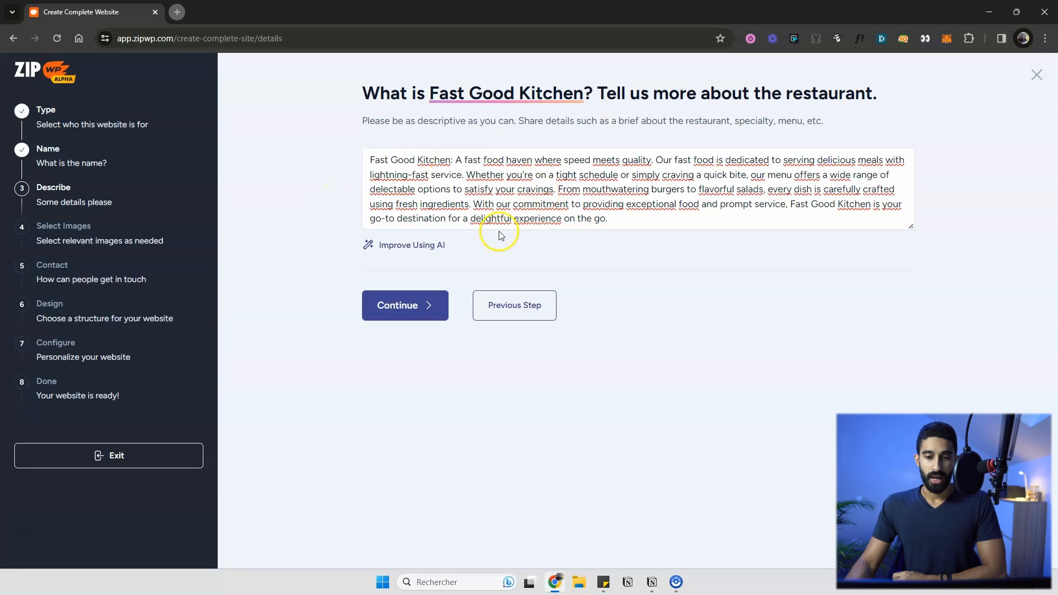
click(431, 313)
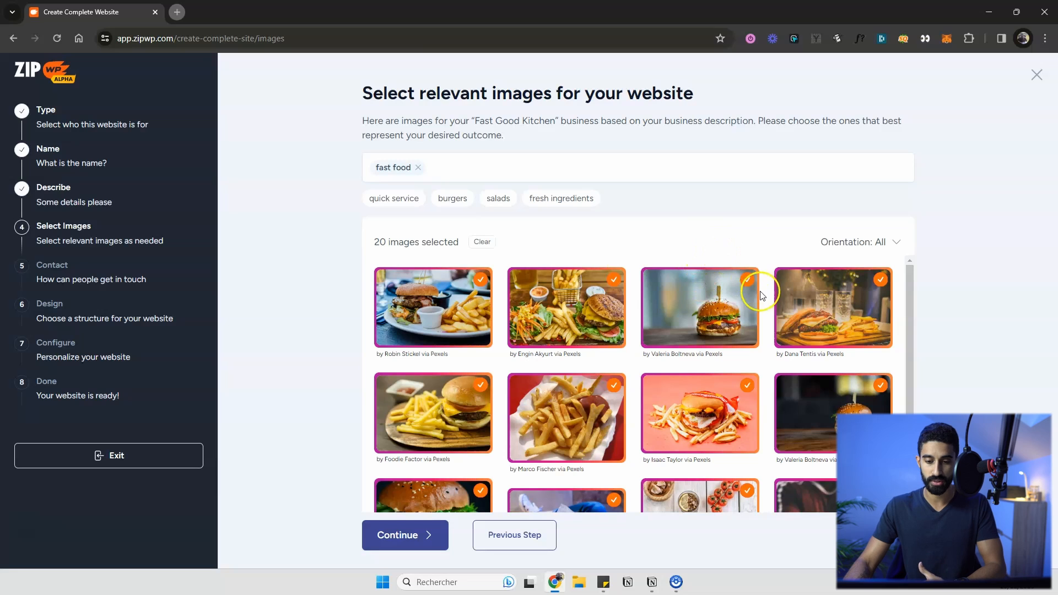
- Review the suggested fast food images, keep the preselected ones for the website, and continue
scroll(732, 320, down, 5)
scroll(766, 303, up, 5)
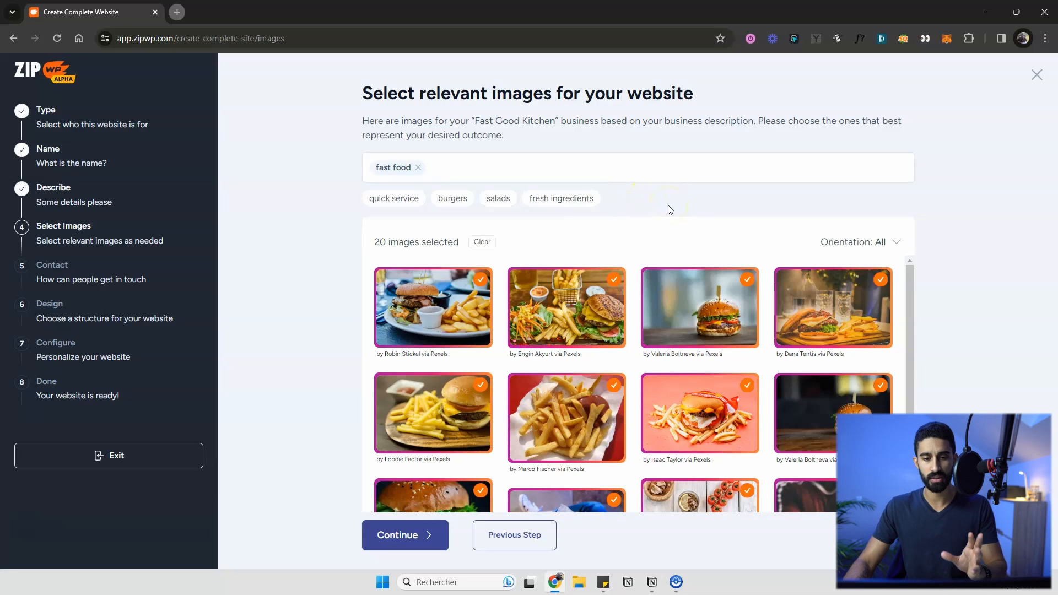
scroll(670, 220, down, 5)
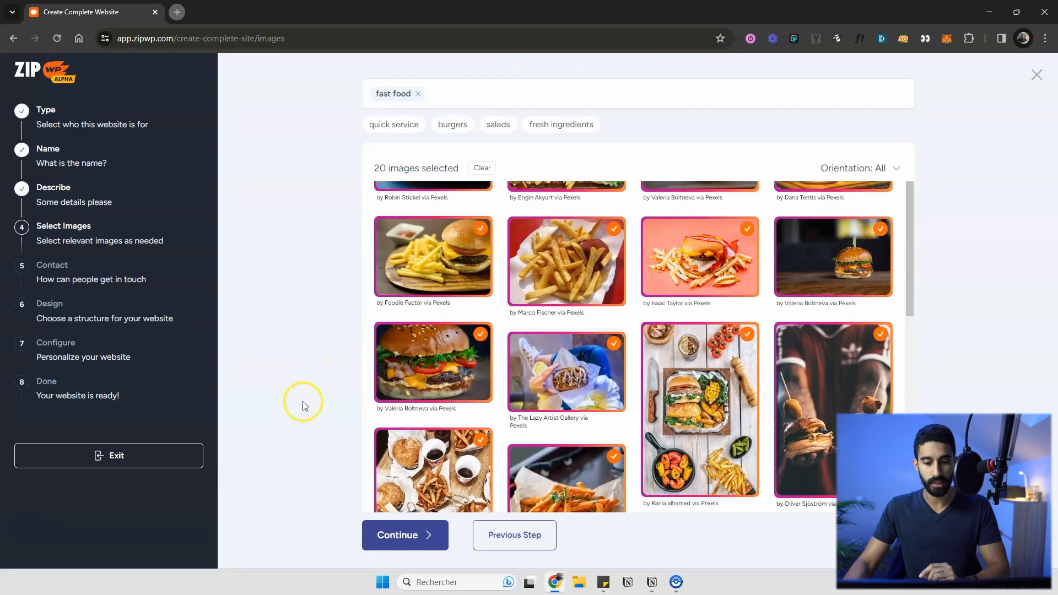
click(400, 543)
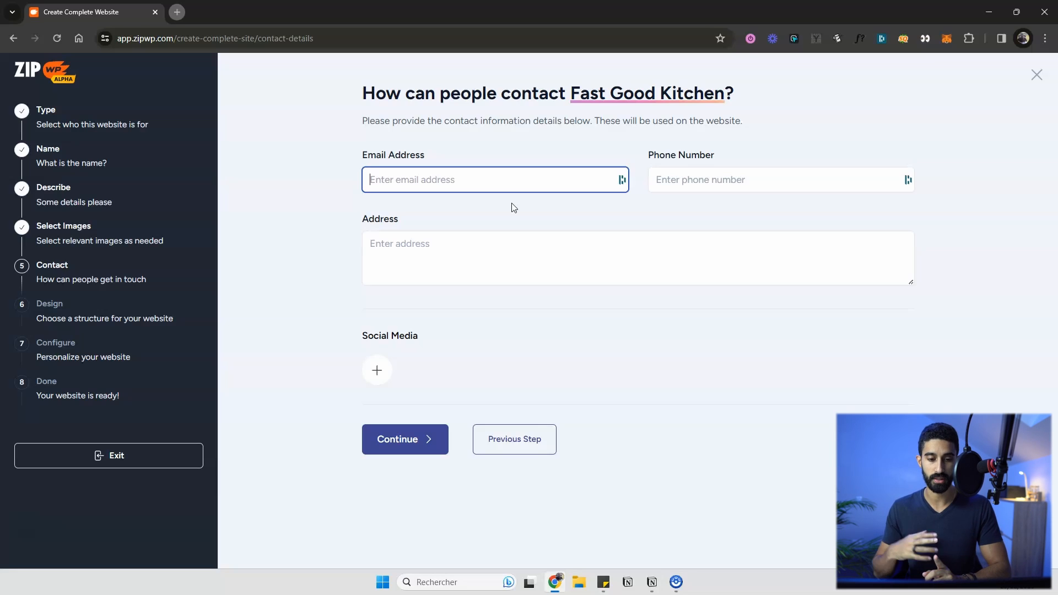
- Fill in the restaurant's contact e-mail, phone number and address, add Instagram and Facebook profiles with # as placeholder, and continue
click(376, 370)
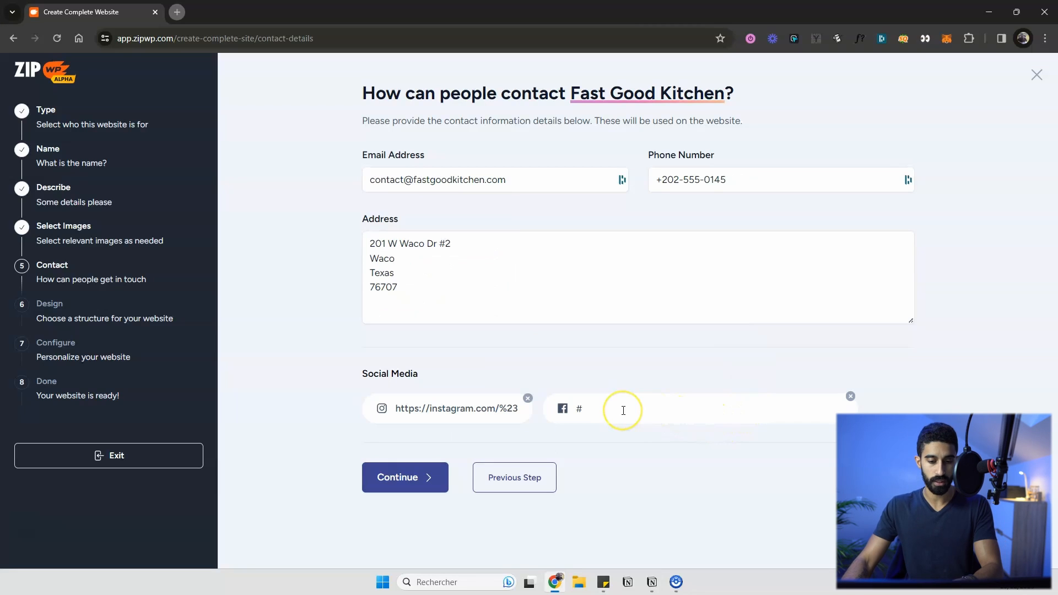
key(Return)
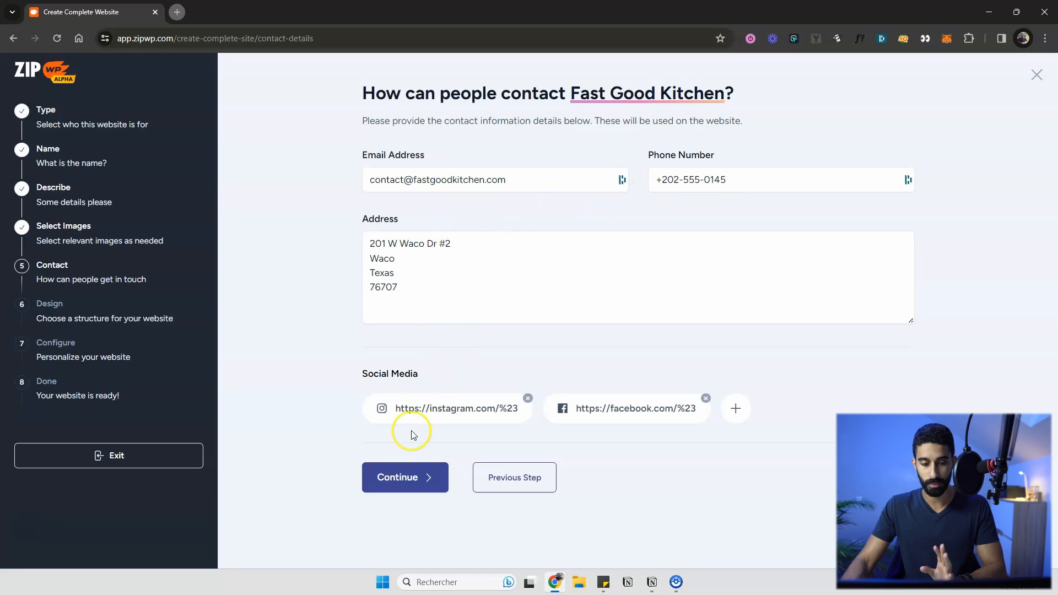
click(422, 485)
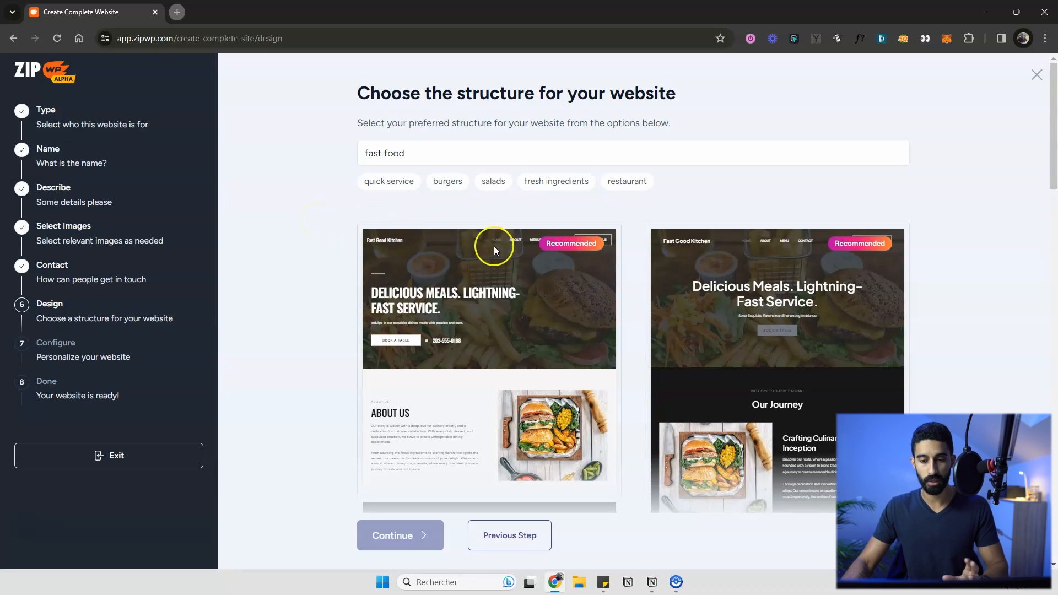
- Choose the Mountain structure from the suggested designs and start building the website
scroll(625, 290, down, 5)
scroll(642, 275, down, 2)
scroll(683, 267, up, 8)
scroll(595, 266, down, 10)
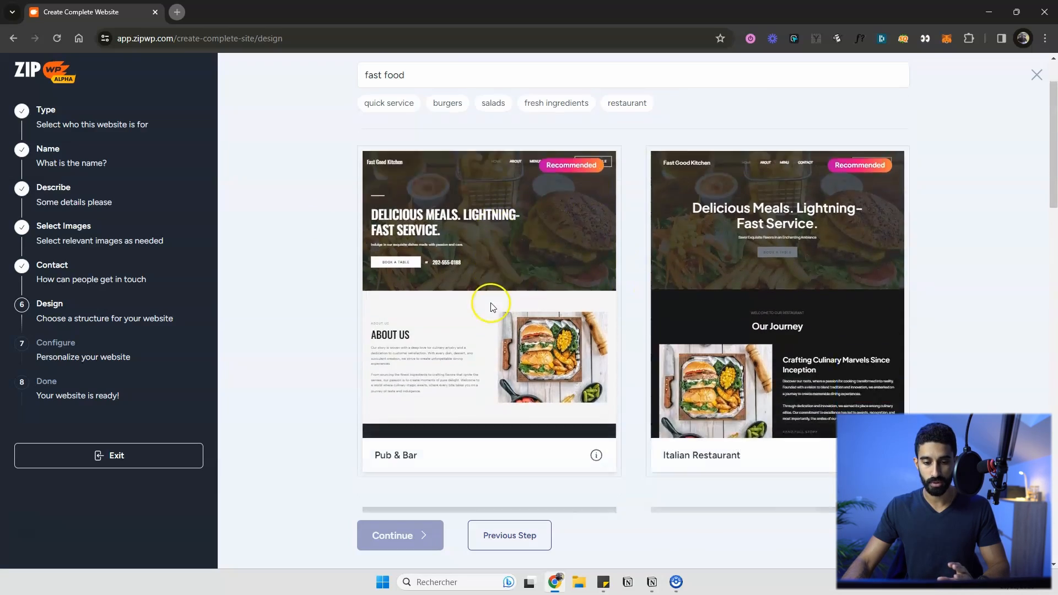
scroll(667, 266, down, 5)
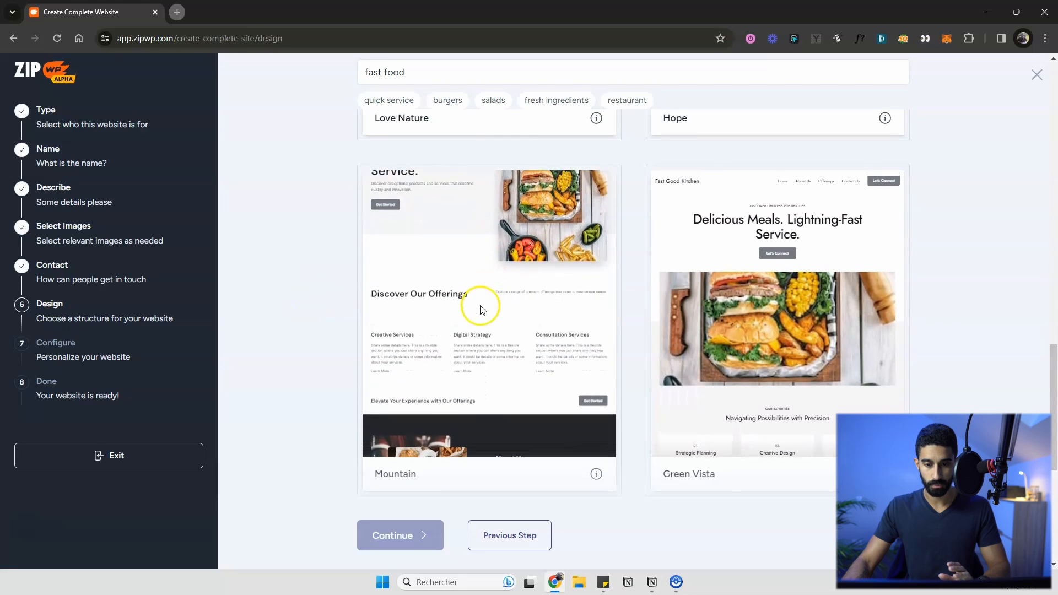
click(480, 303)
click(389, 545)
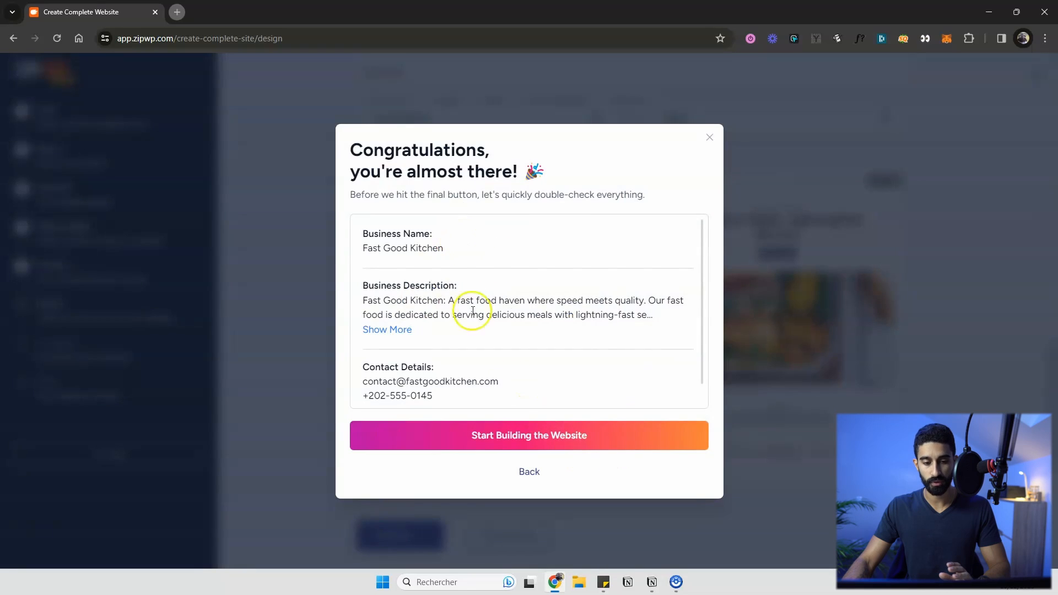
click(533, 434)
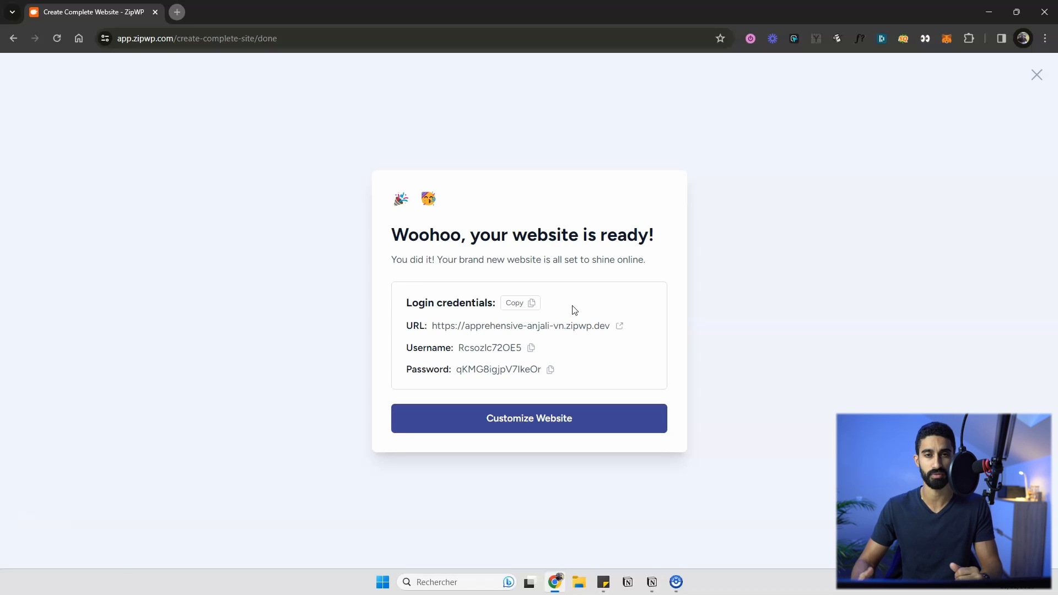
- Open the generated website and enter ok to get past the temporary website notice
click(620, 326)
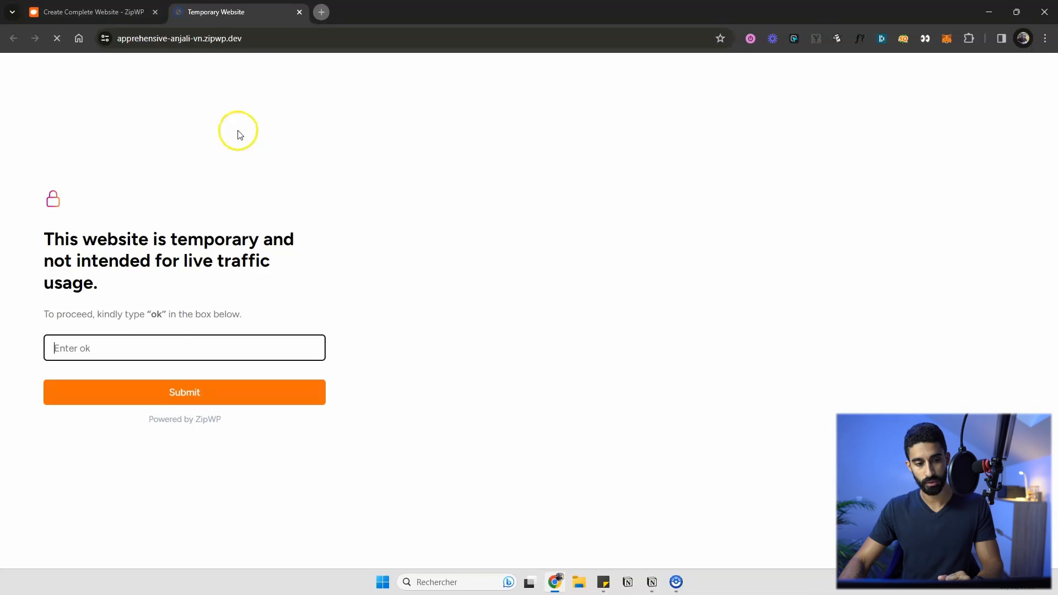
text(ok)
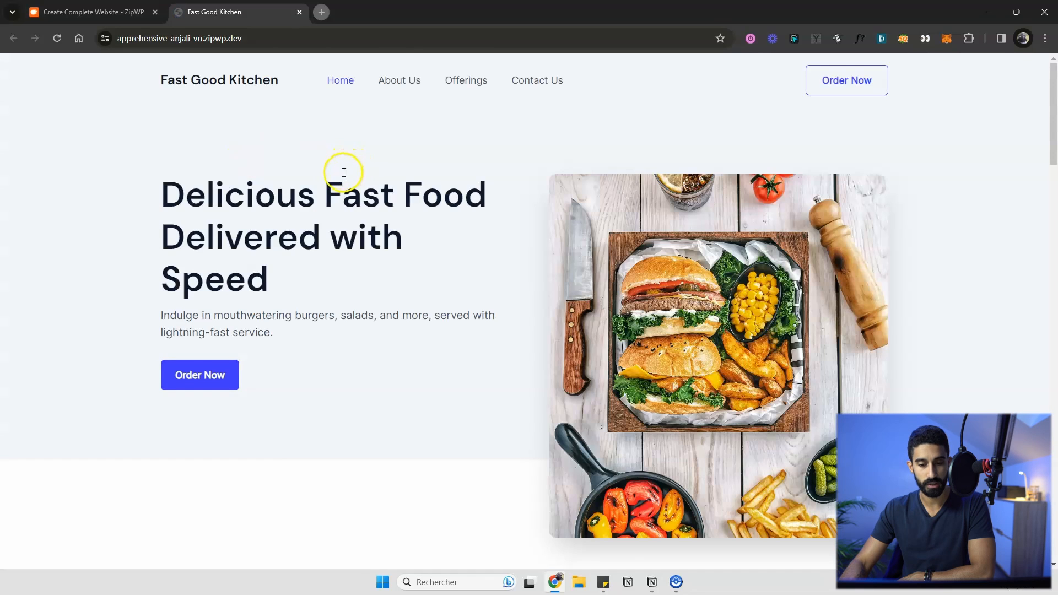
- Examine the home page from the hero section to the footer, and open the About Us page
scroll(307, 175, down, 12)
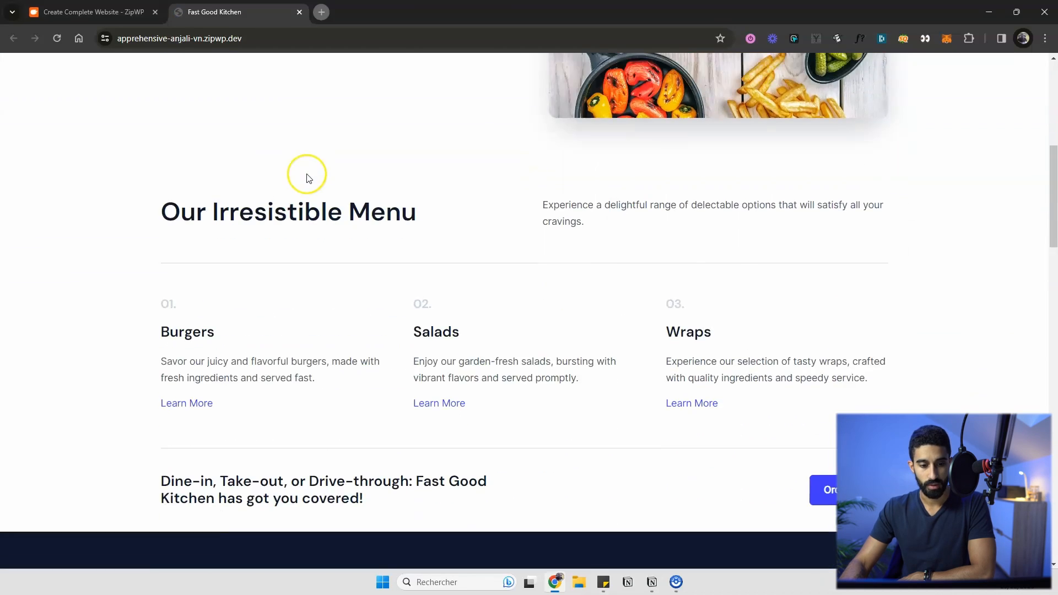
scroll(561, 230, down, 9)
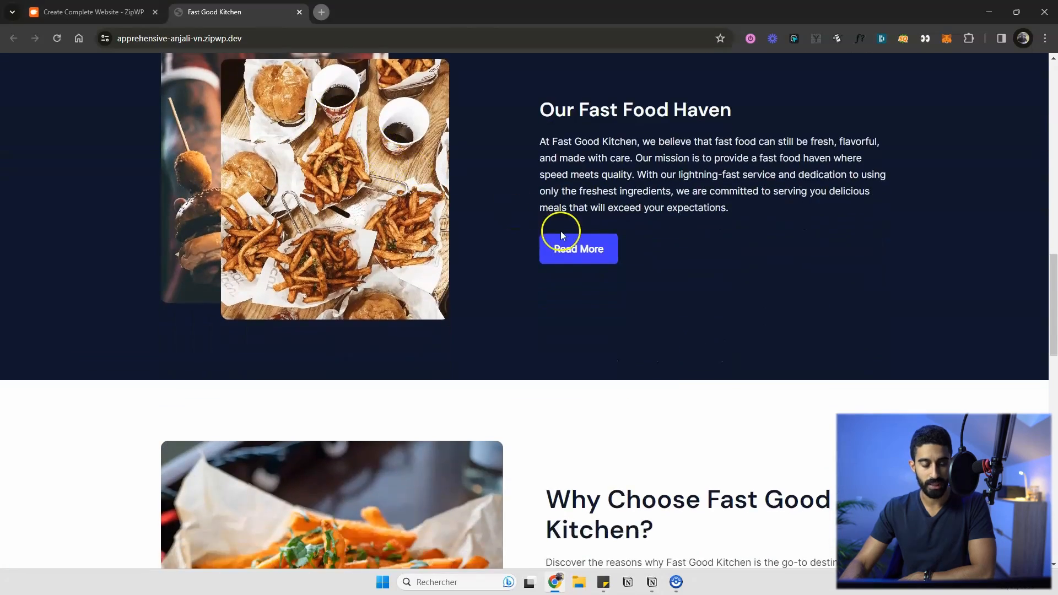
scroll(562, 236, down, 11)
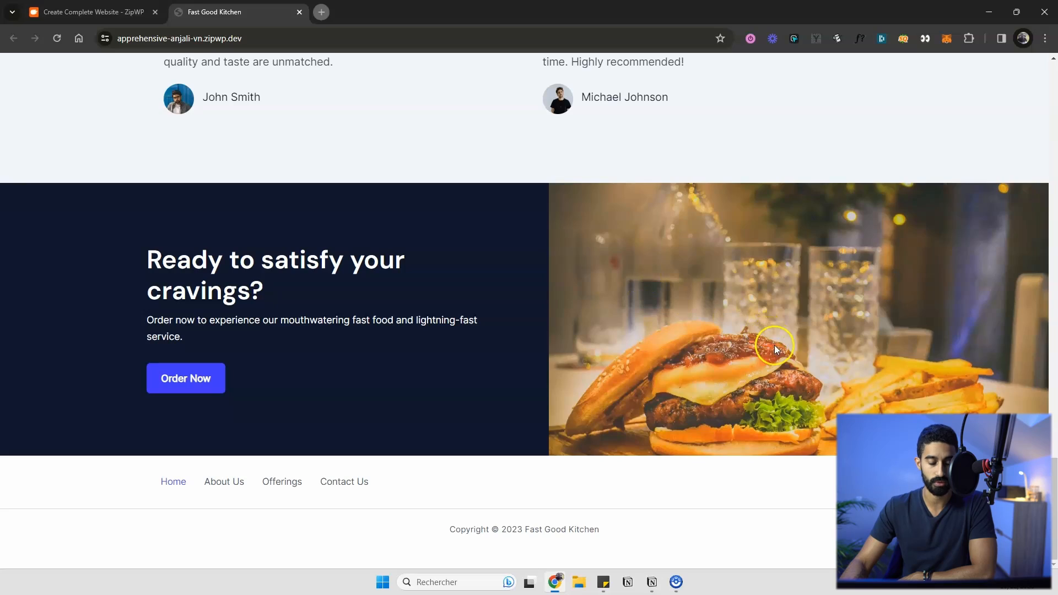
scroll(722, 364, up, 20)
scroll(714, 360, up, 6)
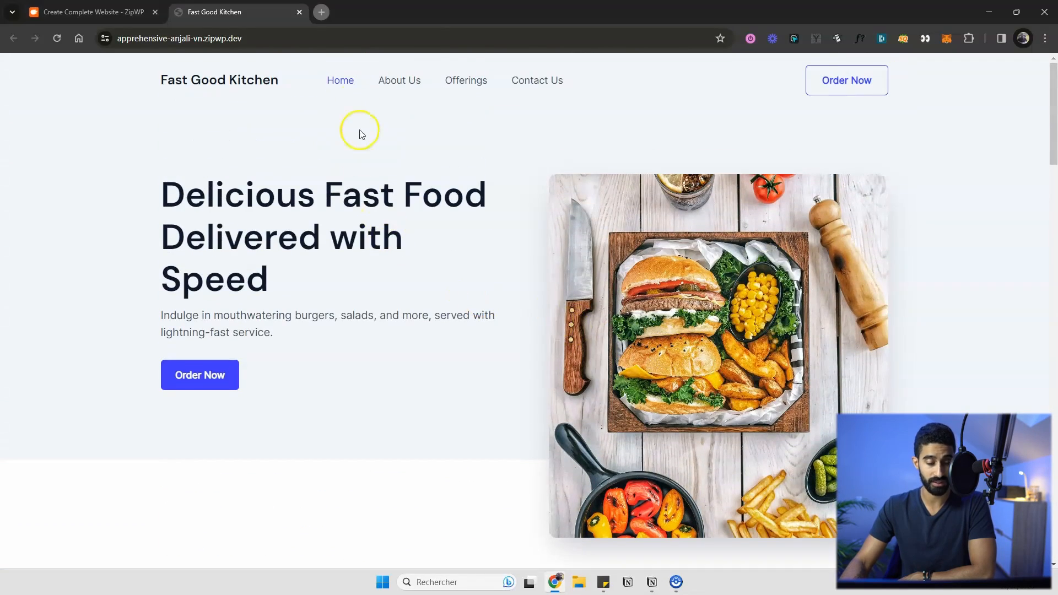
click(392, 84)
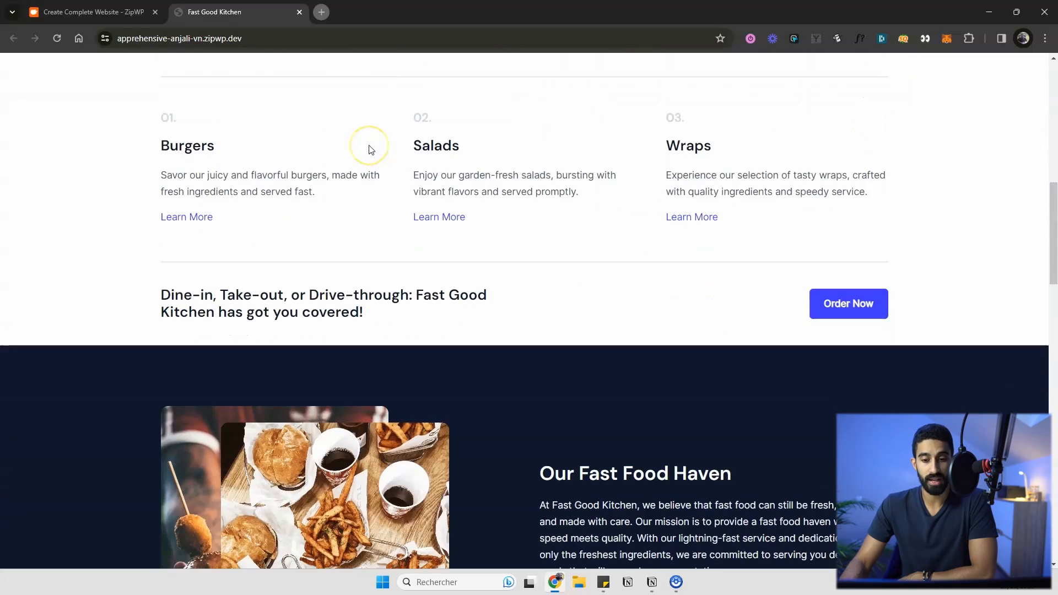
scroll(413, 246, up, 10)
scroll(413, 245, down, 4)
scroll(409, 247, down, 4)
scroll(397, 236, up, 8)
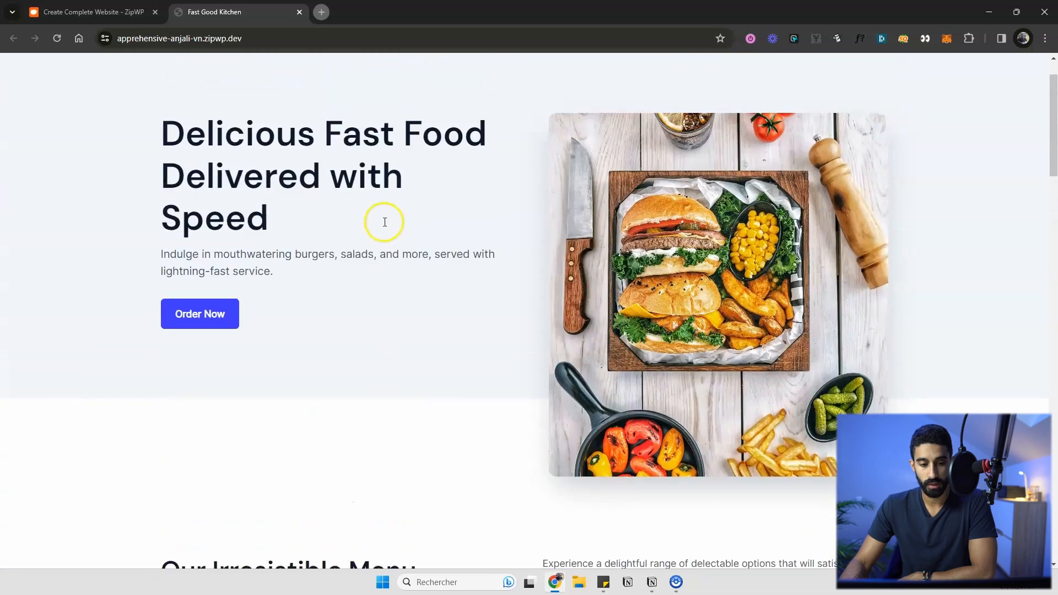
scroll(385, 220, down, 10)
scroll(378, 223, down, 1)
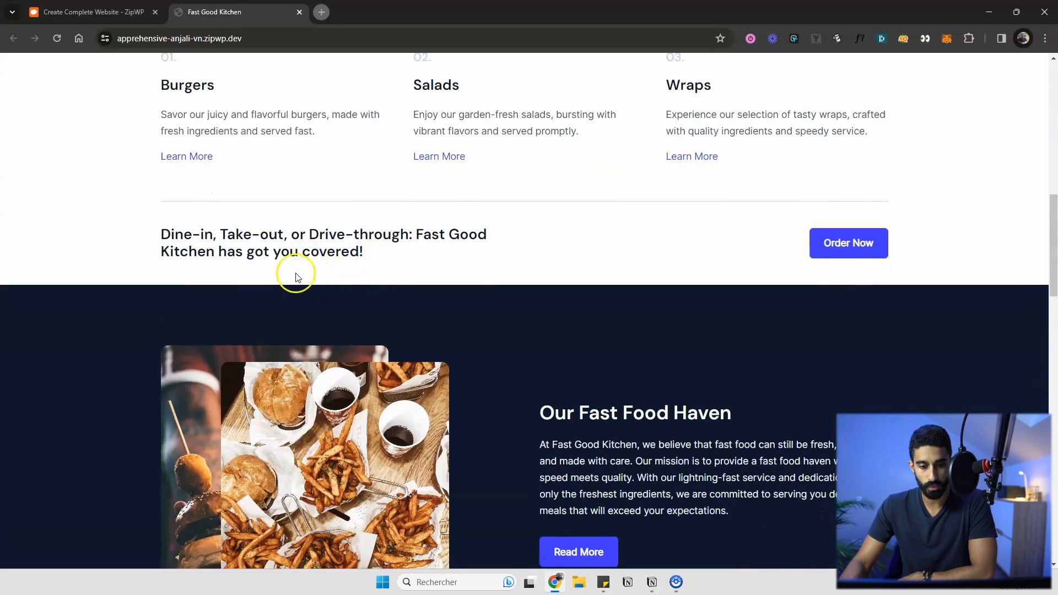
scroll(286, 287, up, 7)
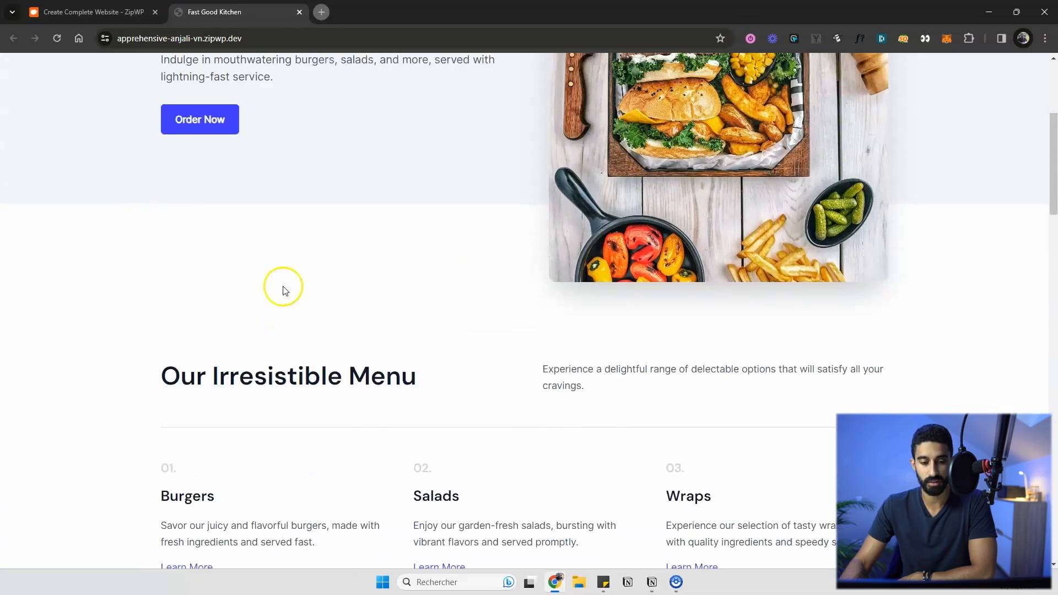
scroll(283, 290, up, 5)
click(393, 93)
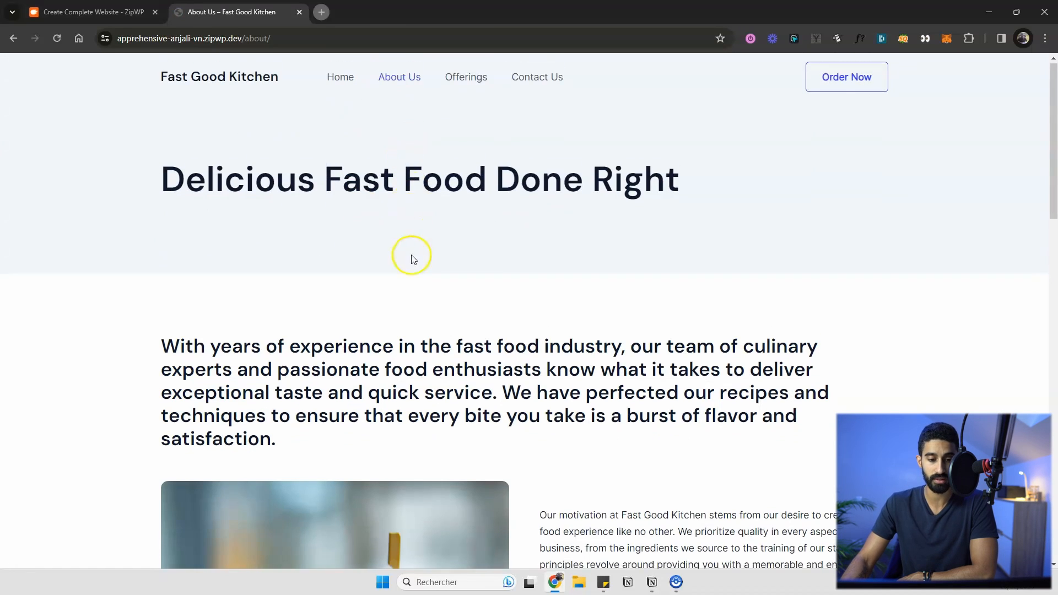
- Examine the About Us page from its introduction and core values down to the footer
scroll(413, 259, down, 2)
scroll(571, 265, down, 3)
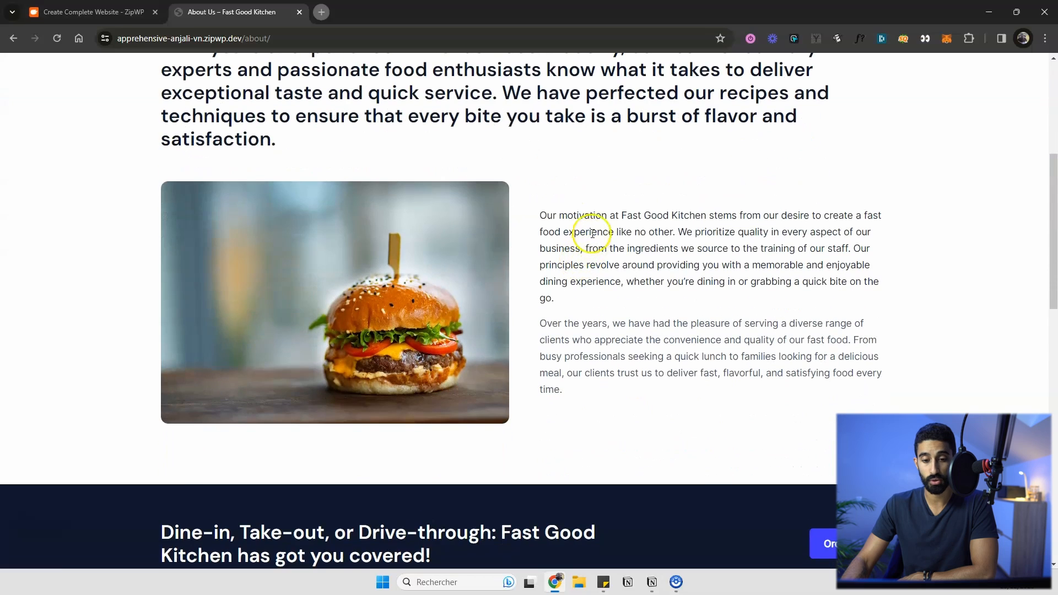
click(640, 216)
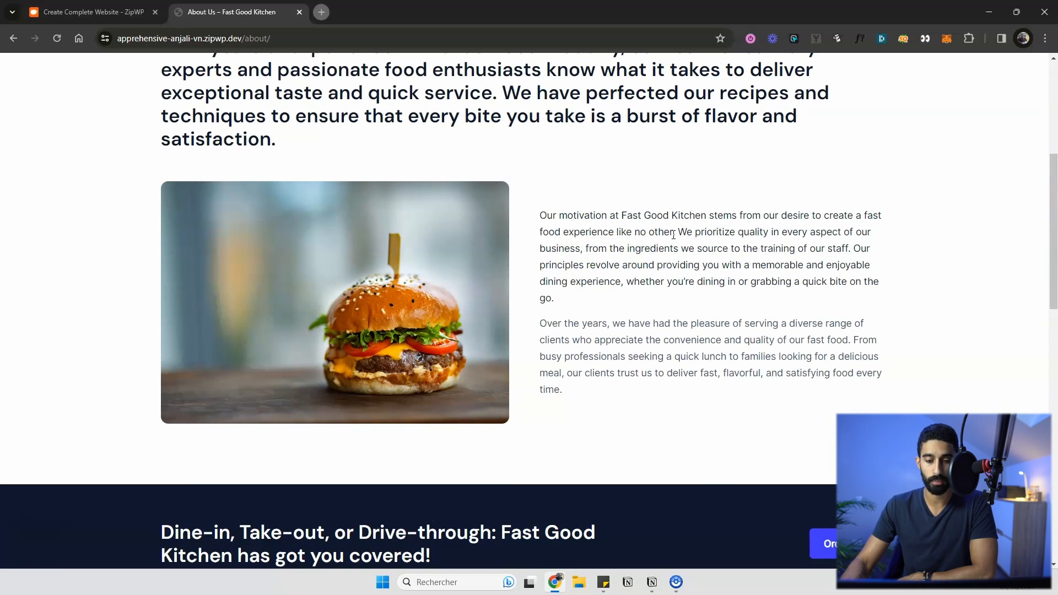
scroll(673, 234, down, 10)
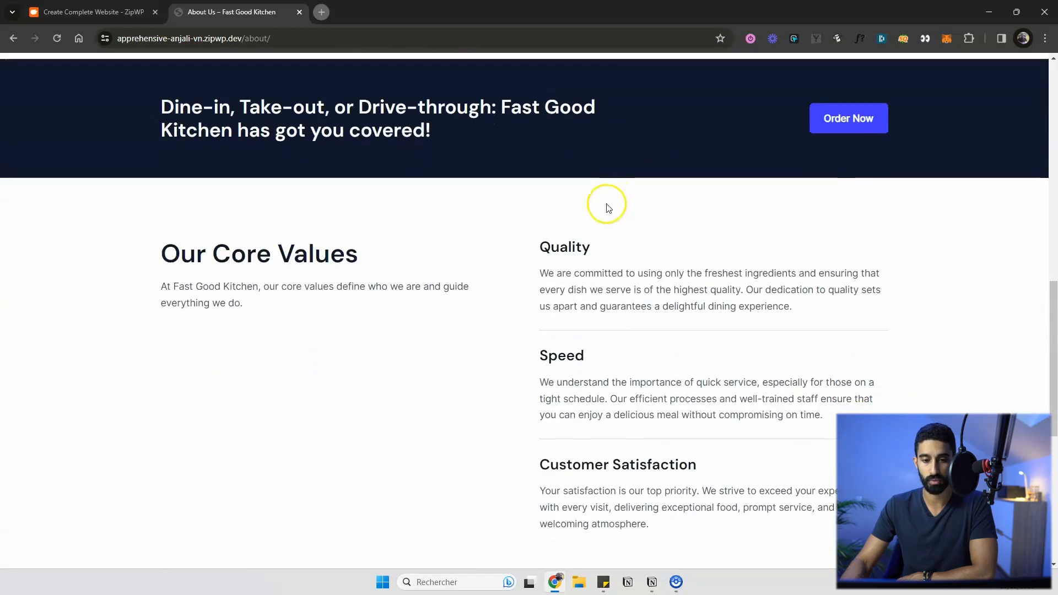
scroll(607, 198, down, 4)
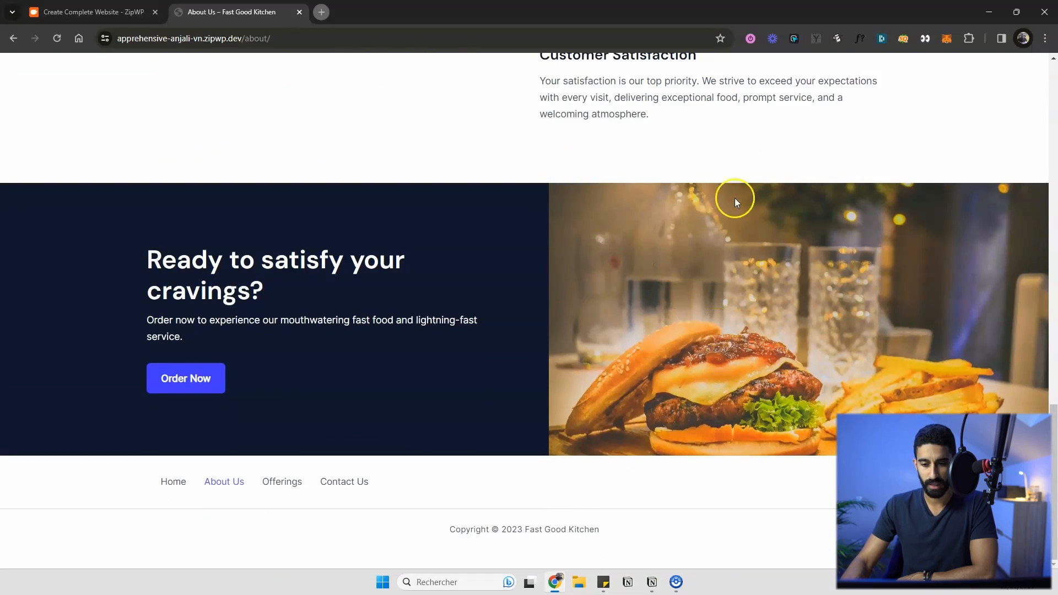
scroll(815, 330, up, 20)
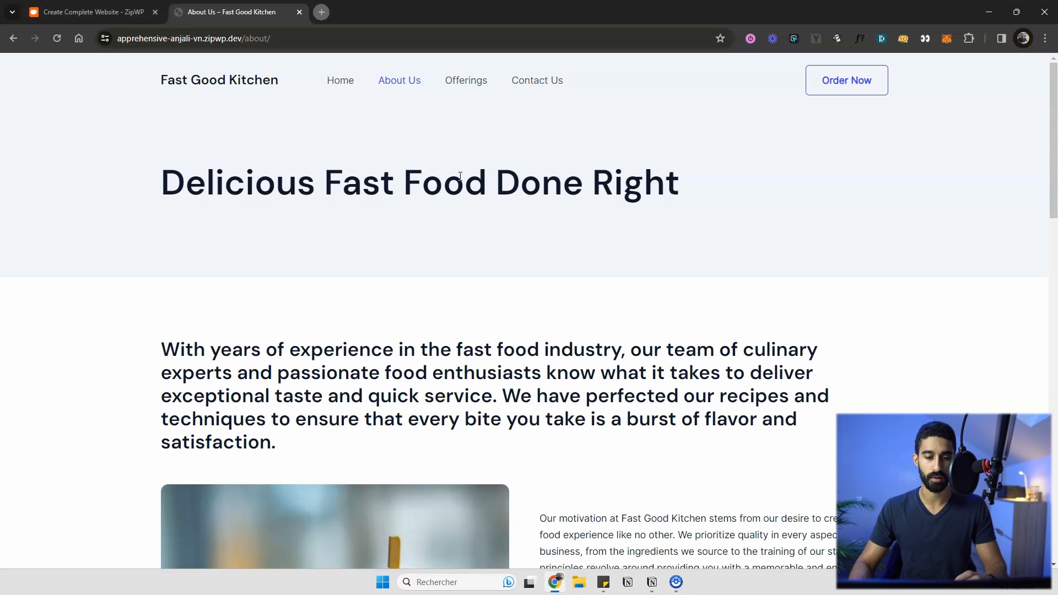
- Open the Offerings page and review its burgers, salads and wraps sections through to the end
click(473, 87)
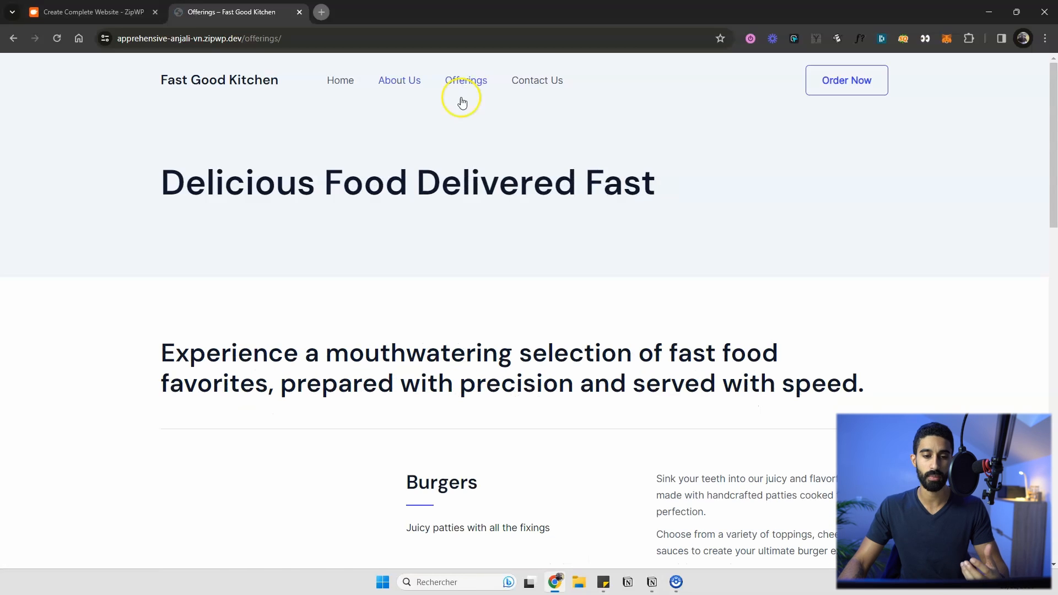
scroll(456, 117, down, 1)
scroll(461, 111, up, 1)
scroll(472, 111, down, 8)
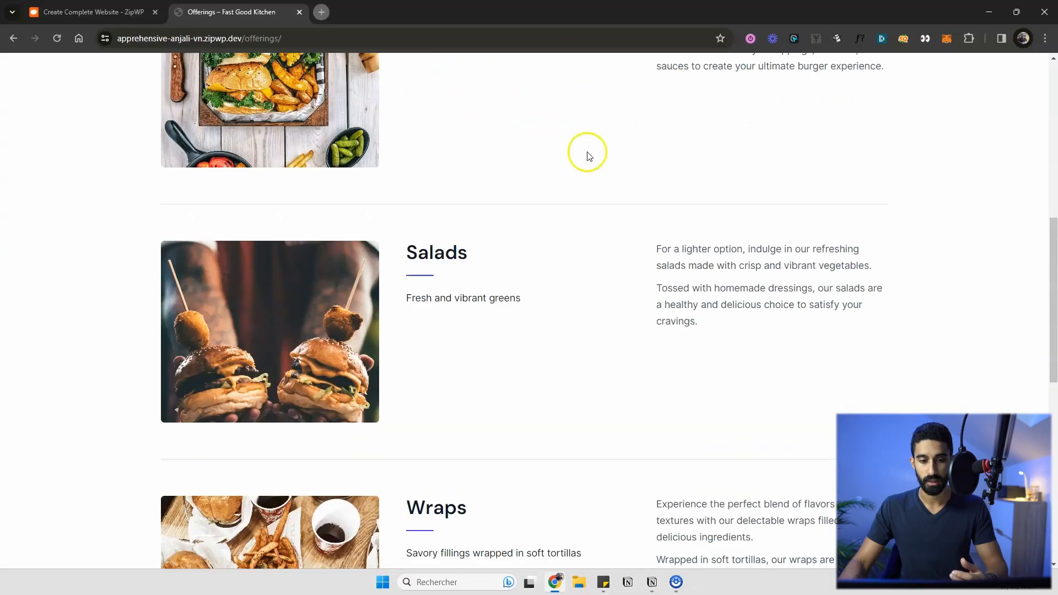
scroll(588, 156, down, 10)
scroll(644, 167, up, 20)
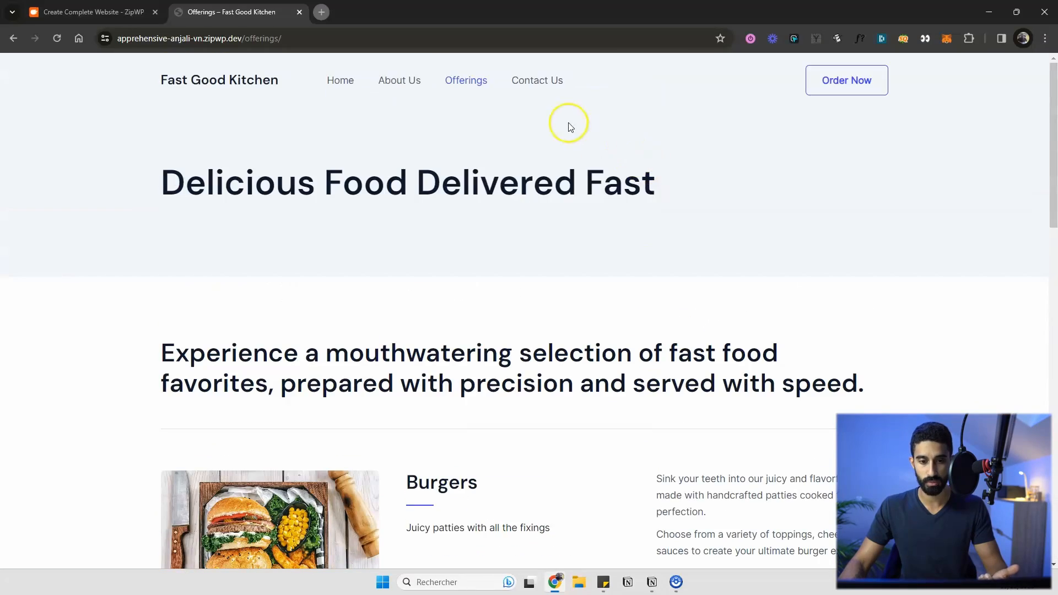
- Open the Contact Us page and review its contact information, inquiry form and footer
click(538, 80)
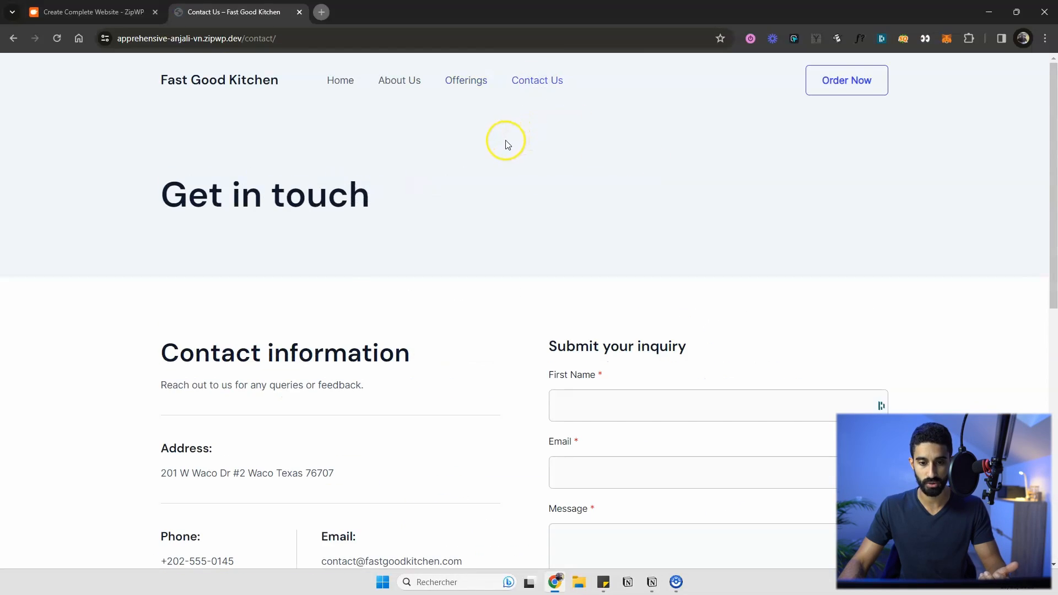
scroll(501, 143, down, 9)
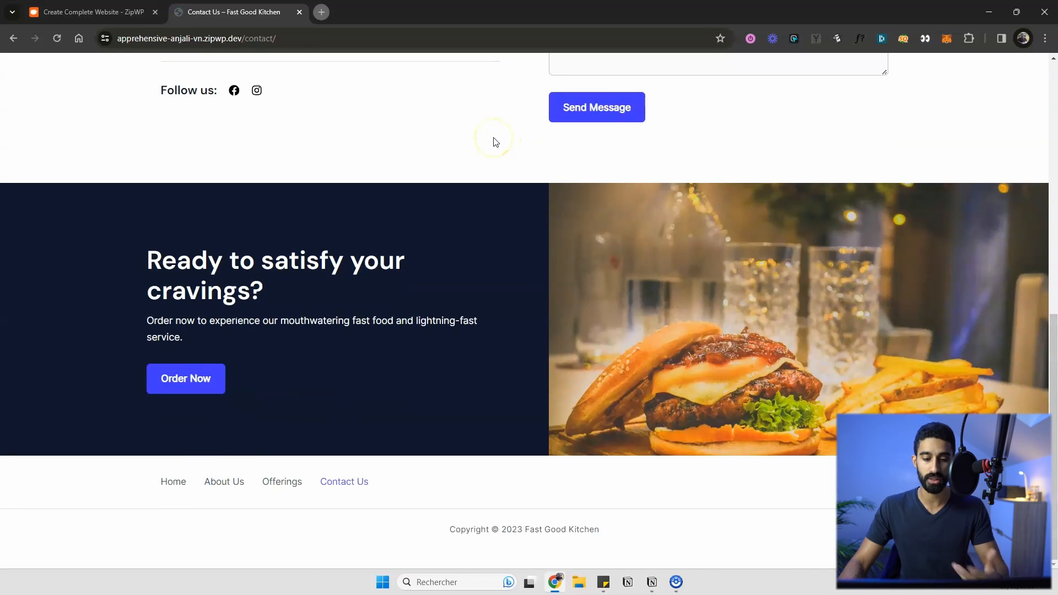
scroll(494, 142, up, 10)
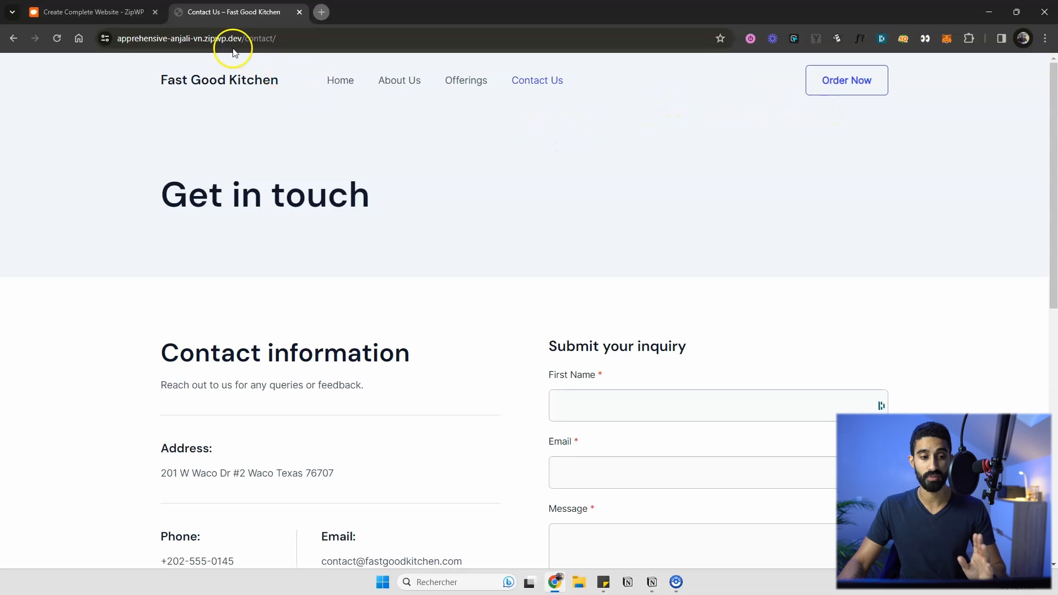
- Return to the home page and look over the hero, Our Irresistible Menu and Our Fast Food Haven sections
click(237, 84)
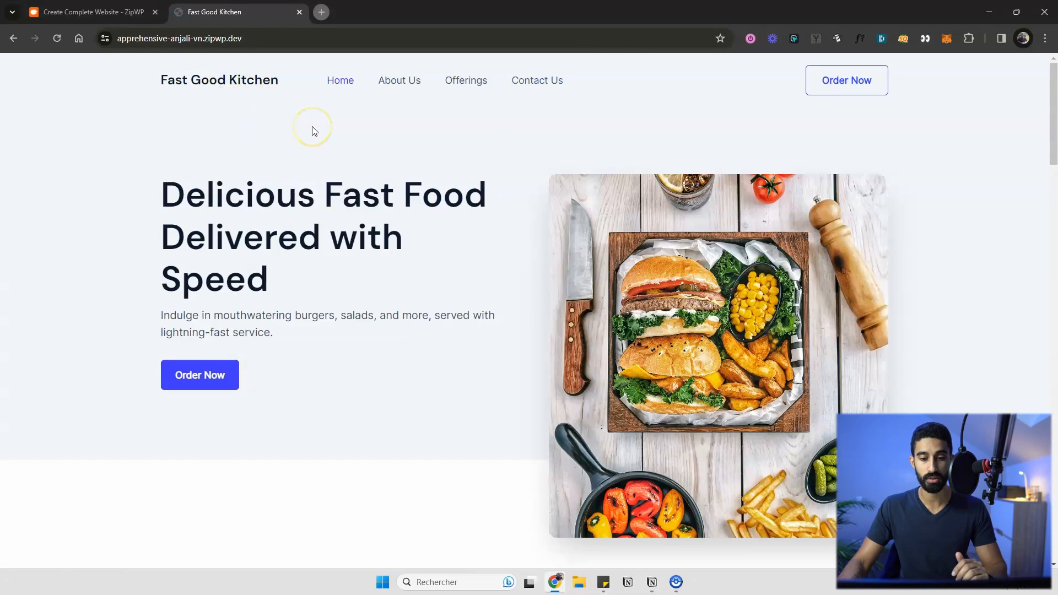
scroll(313, 131, down, 5)
scroll(312, 130, down, 2)
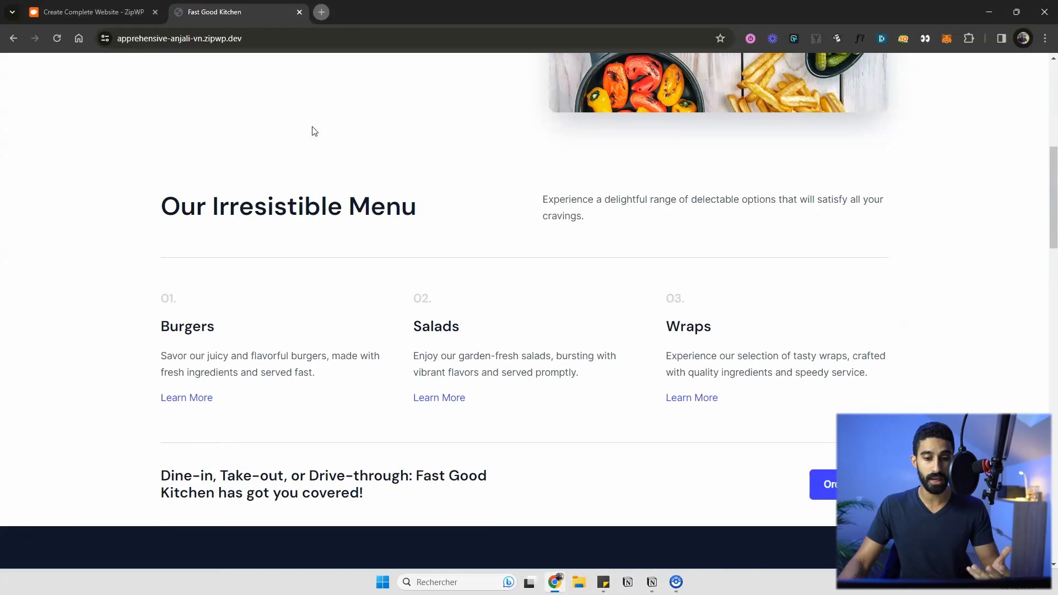
scroll(313, 130, down, 2)
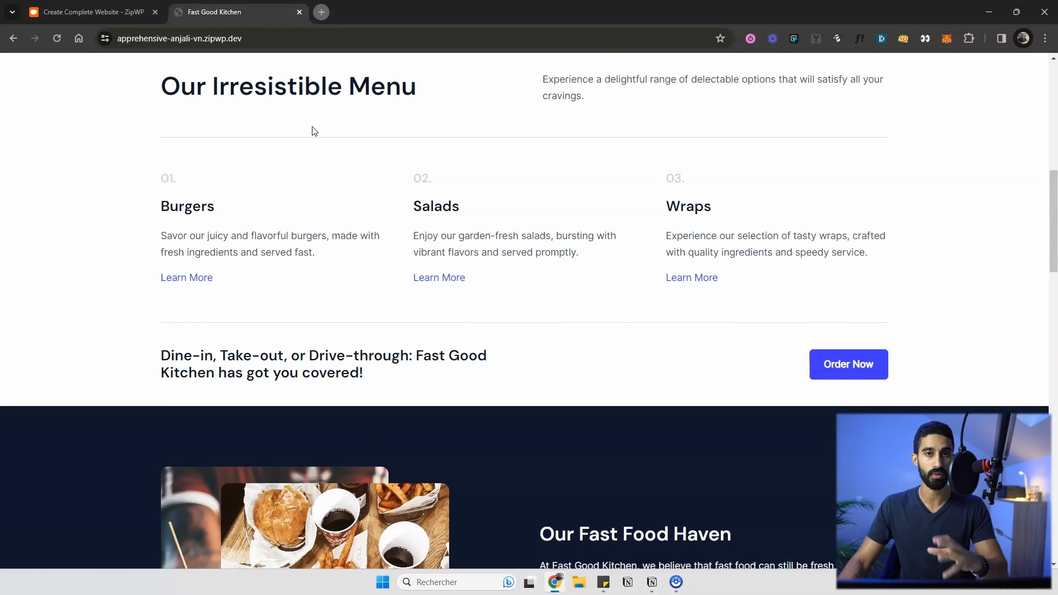
click(325, 127)
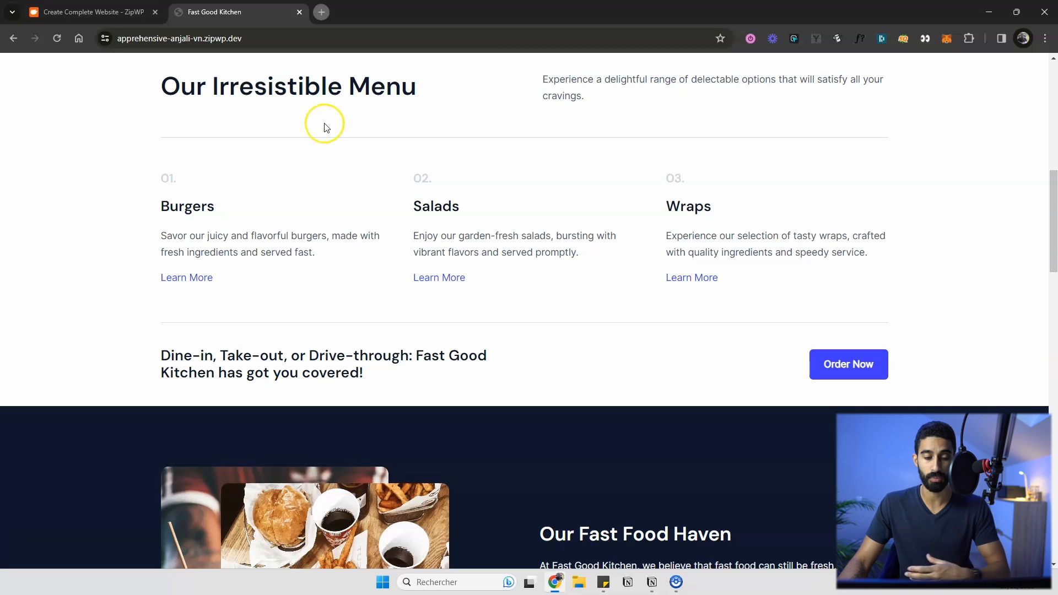
scroll(326, 128, down, 2)
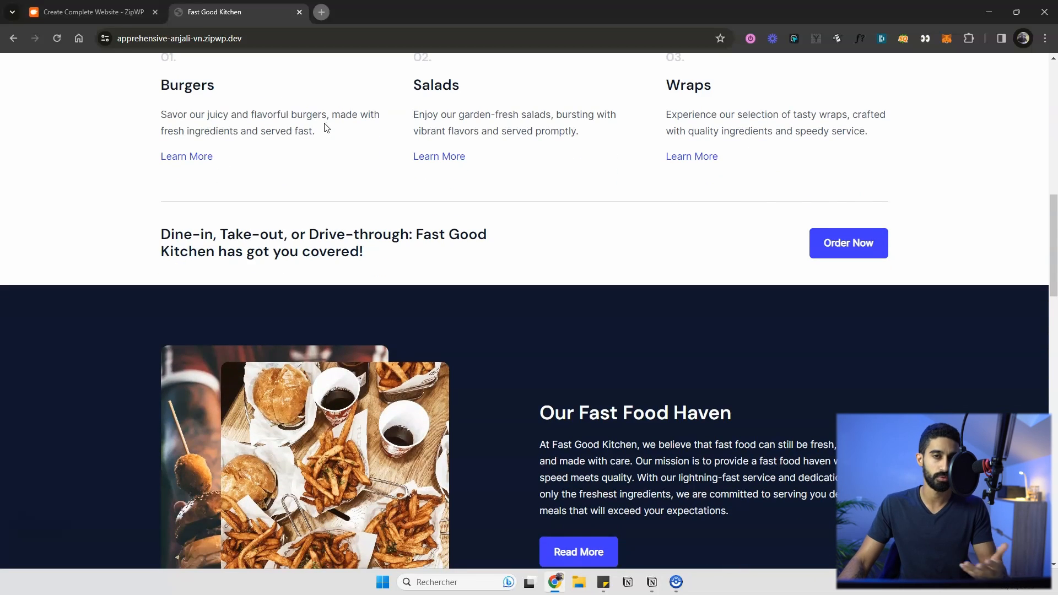
scroll(326, 129, up, 1)
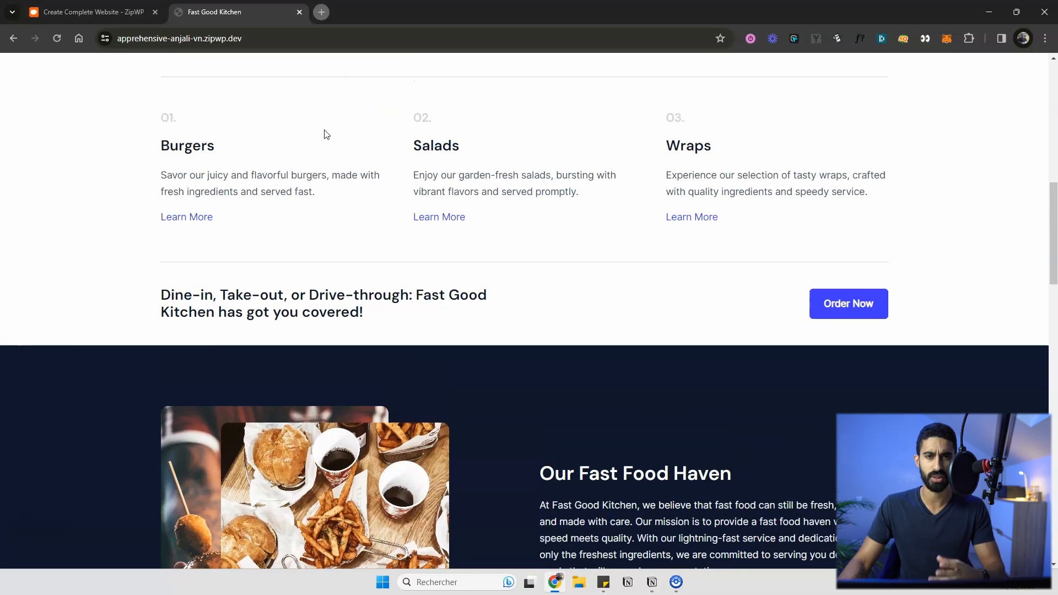
scroll(328, 137, up, 6)
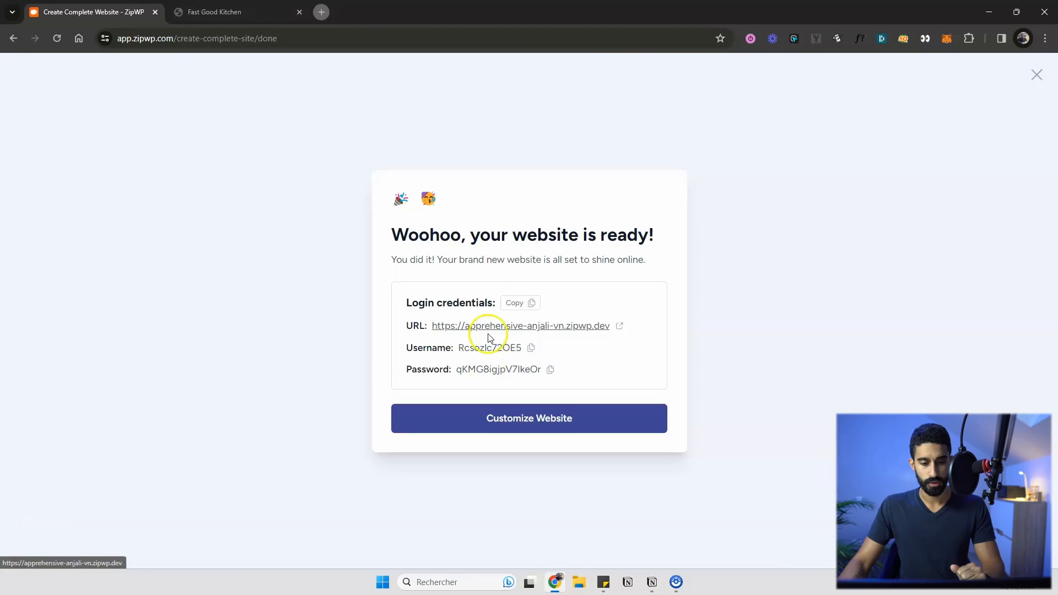
- Copy the generated site's username and go from the ZipWP login credentials to the list of all sites
click(529, 348)
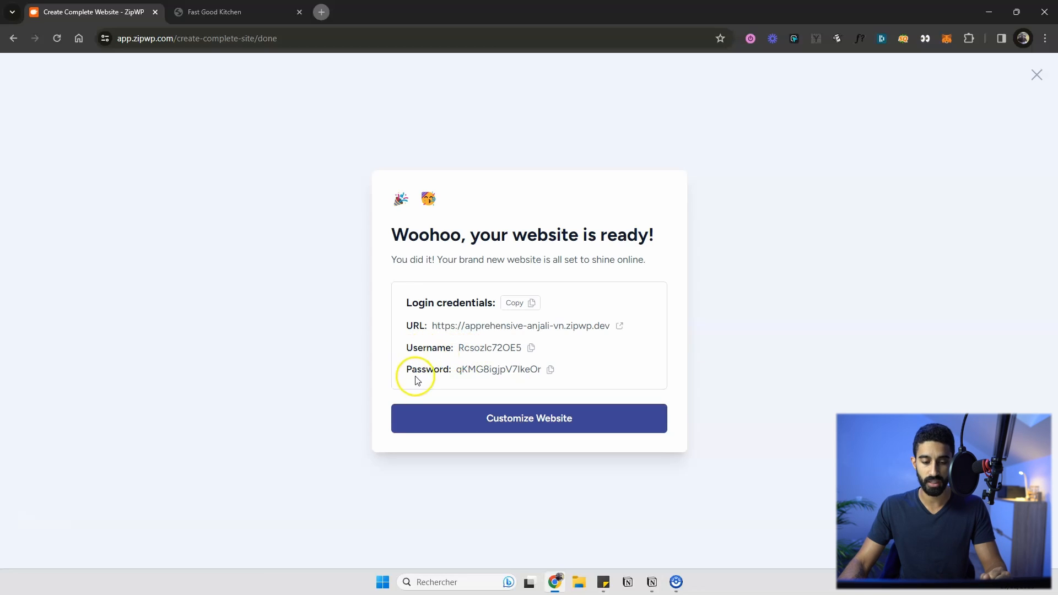
click(1037, 77)
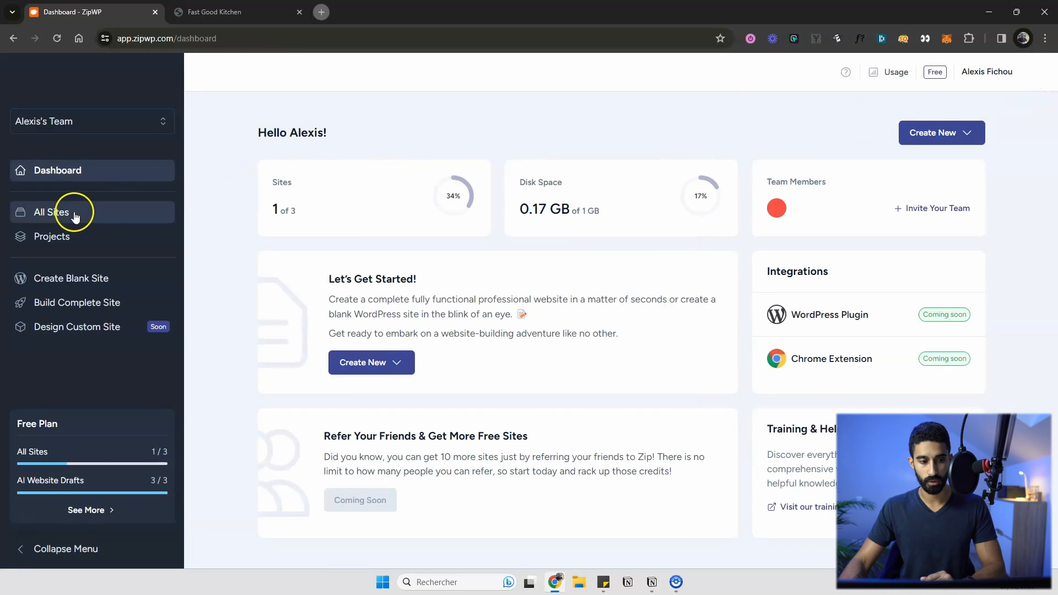
click(59, 215)
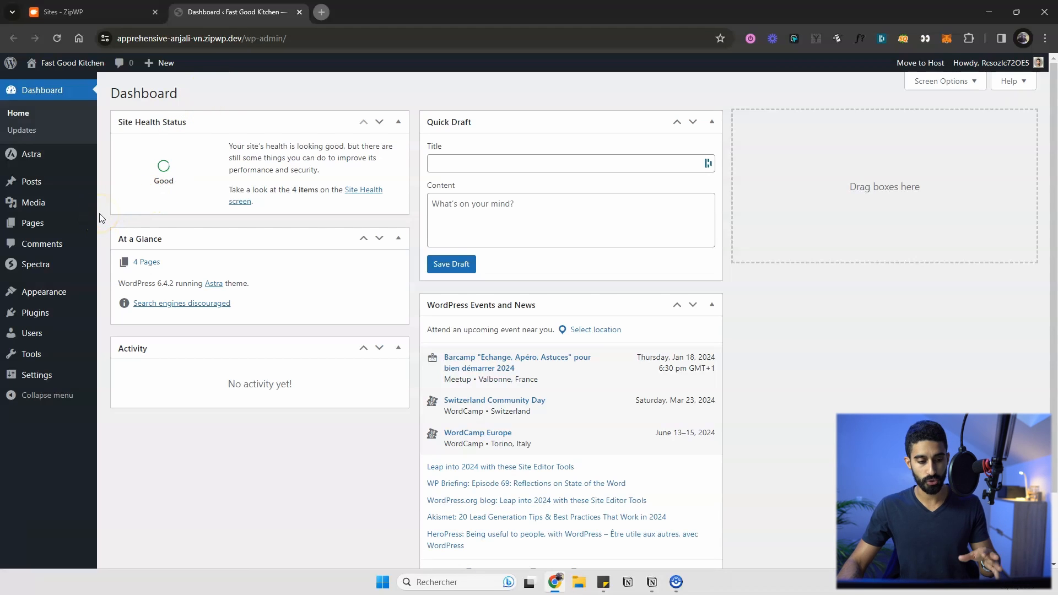
- Search the WordPress plugins for all in one migration, and install and activate All-in-One WP Migration
mouse_move(49, 322)
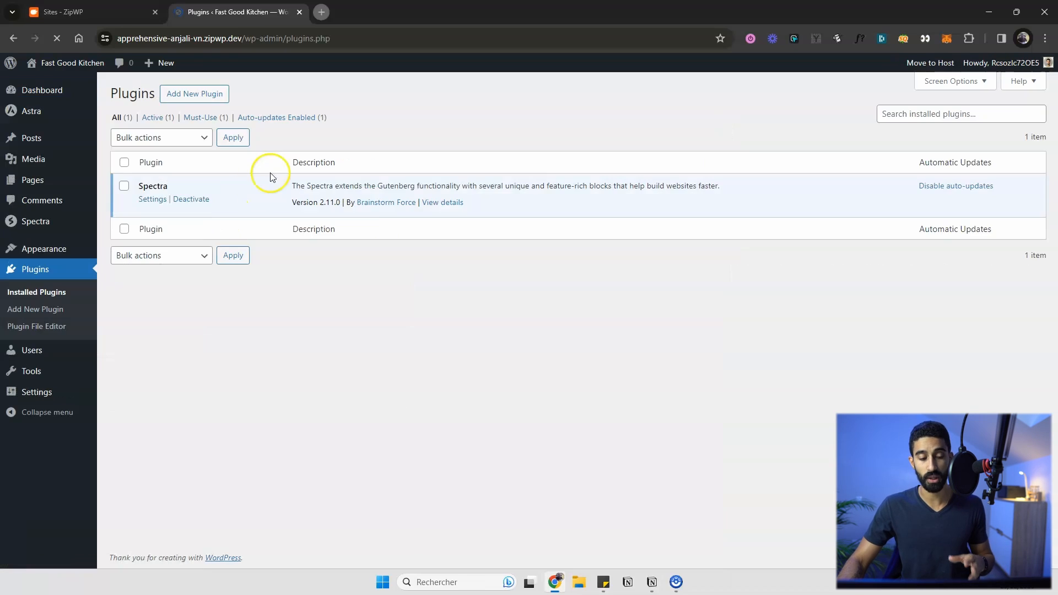
click(215, 94)
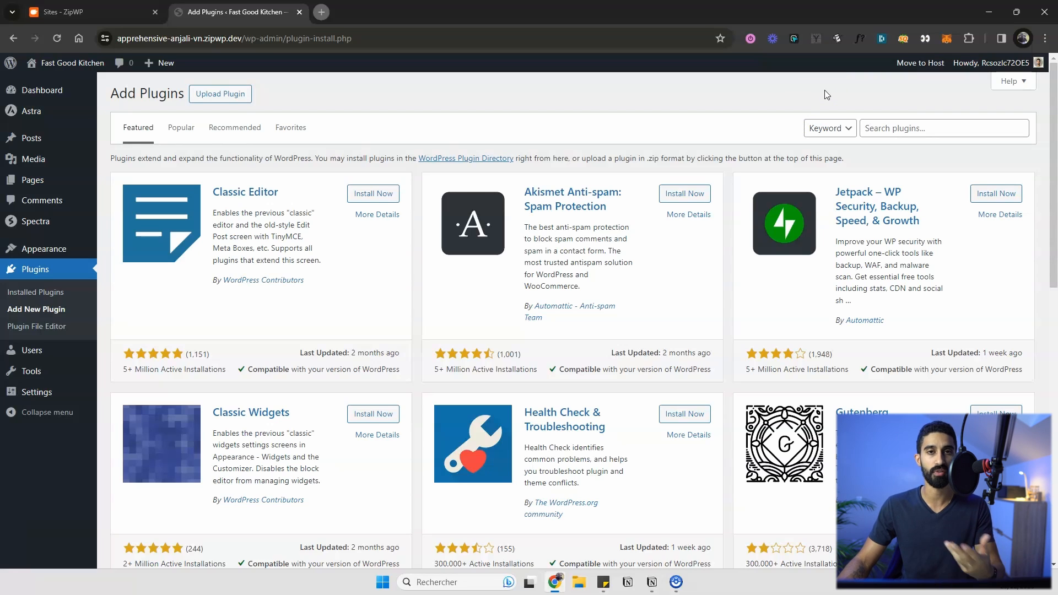
click(904, 130)
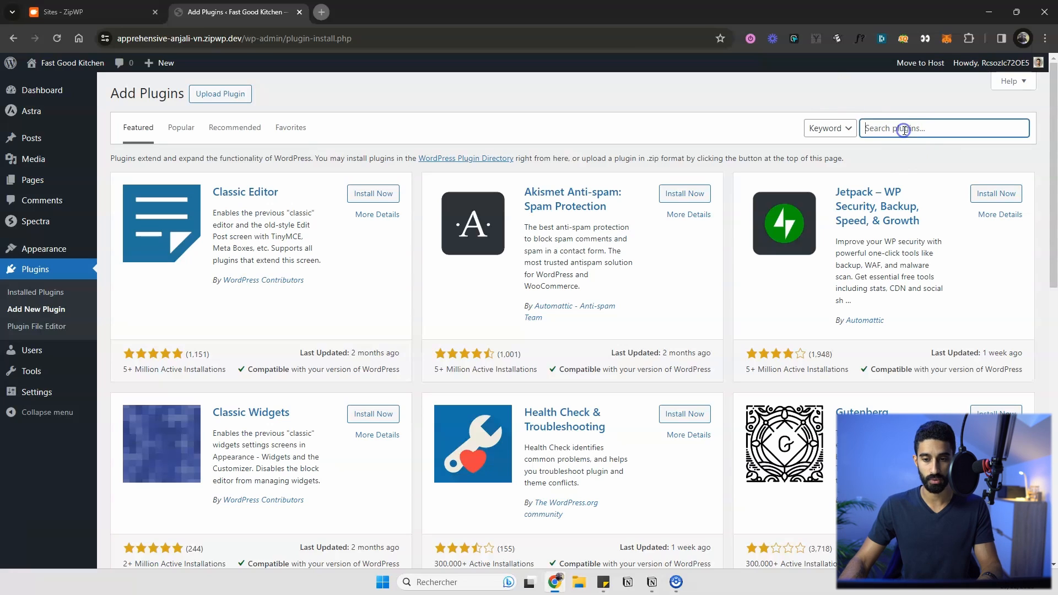
text(all)
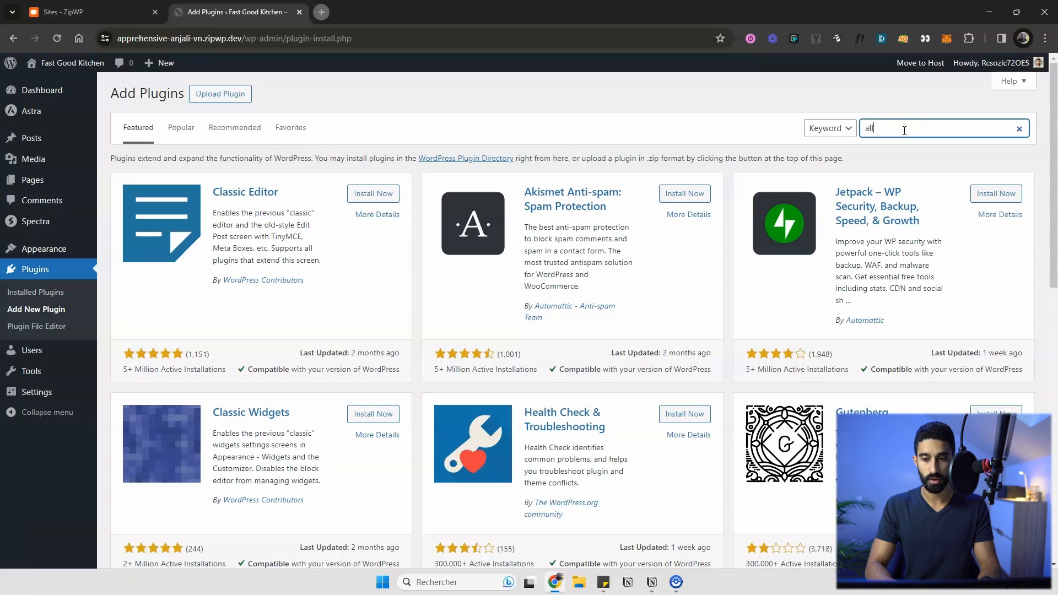
text( in one migration)
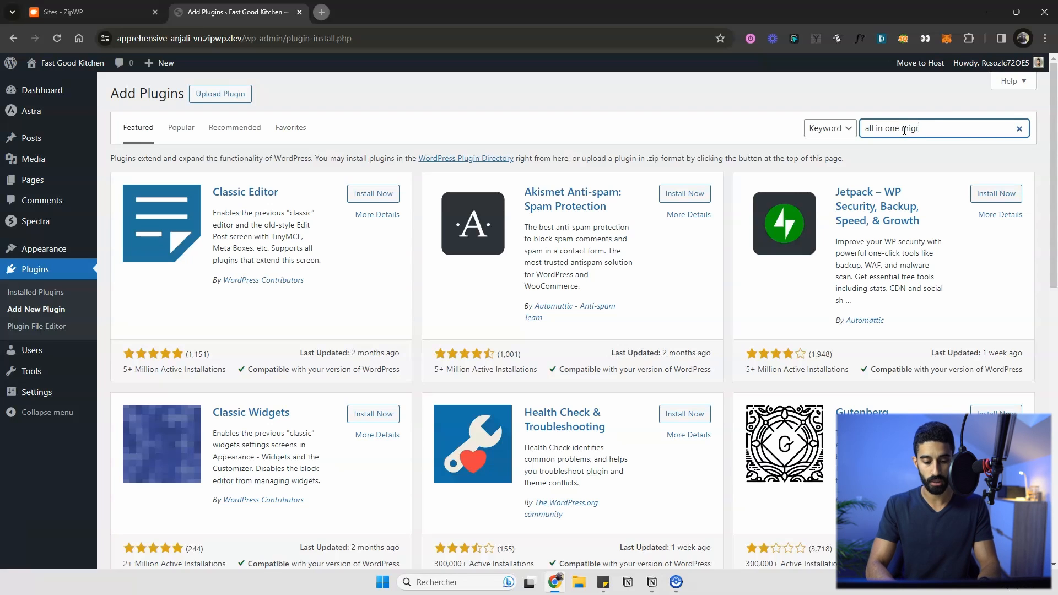
click(380, 198)
click(386, 199)
- Export the site to a file with All-in-One WP Migration and download the export file
mouse_move(71, 395)
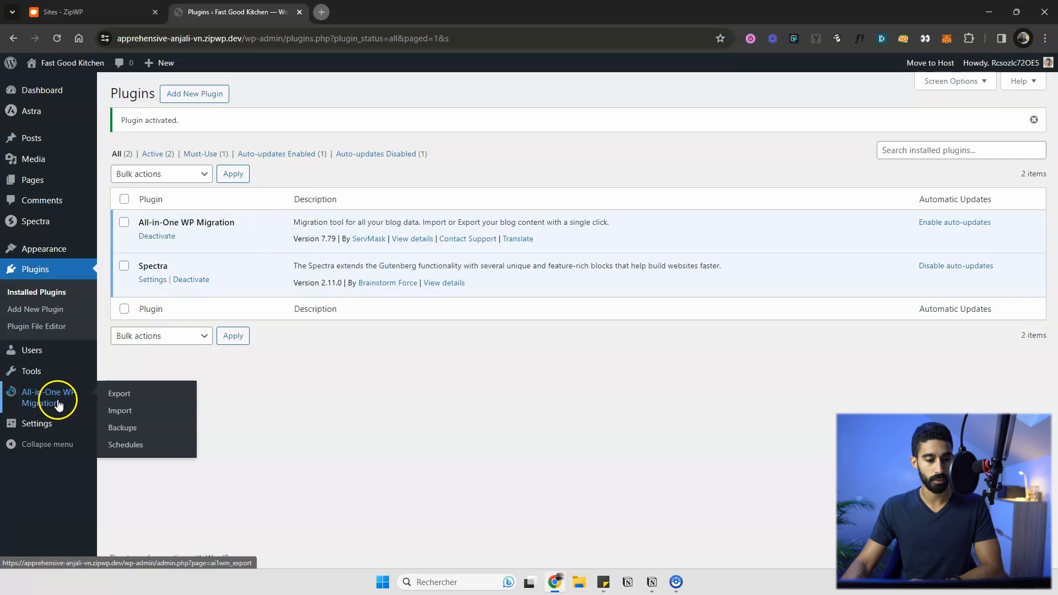
click(117, 394)
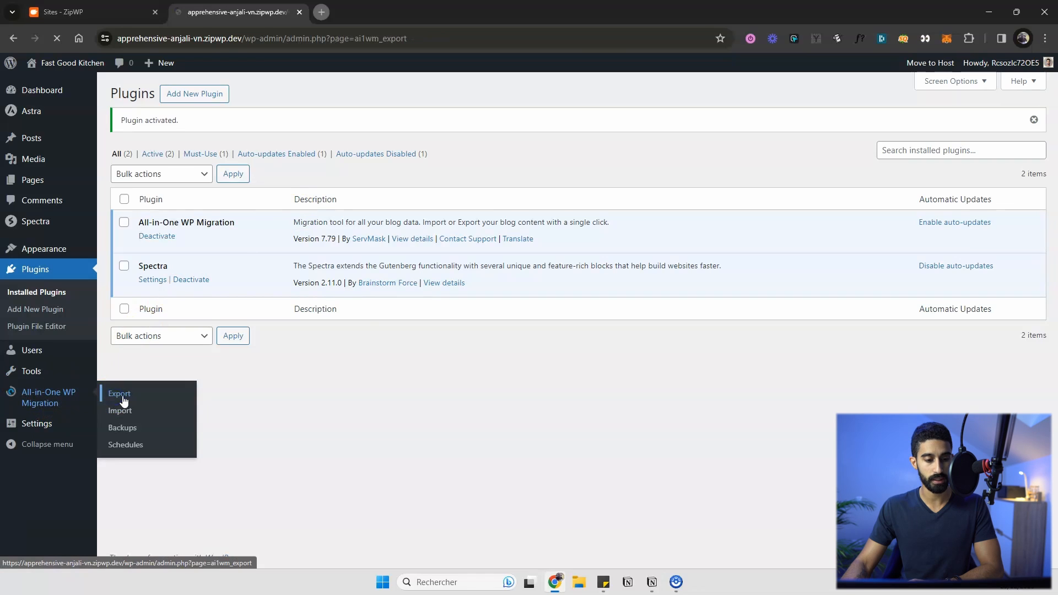
click(168, 220)
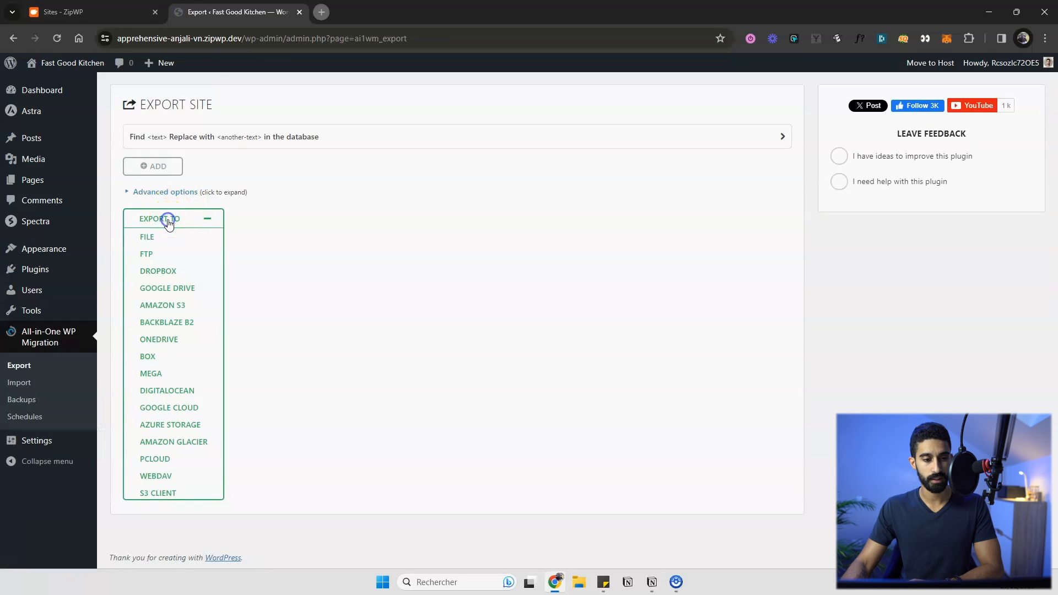
click(146, 237)
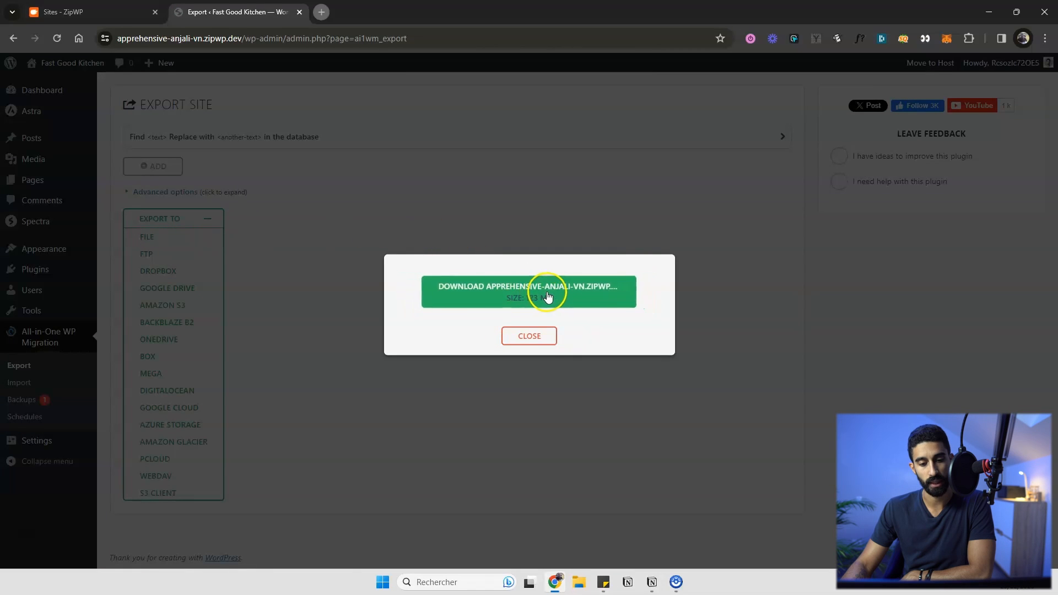
click(555, 294)
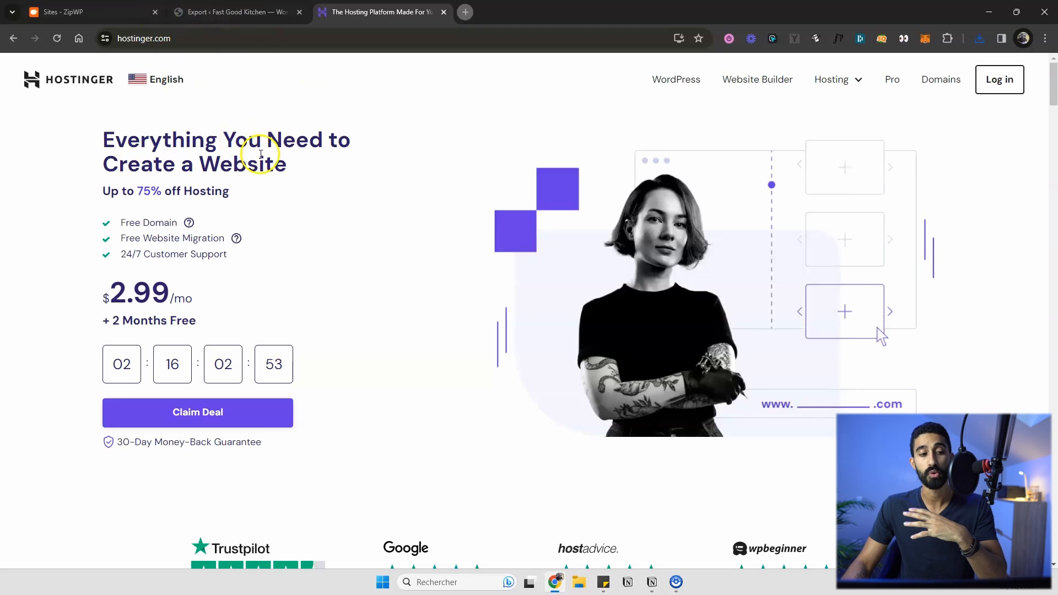
- Open Hostinger's WordPress hosting page and compare the Premium, Business and Cloud Startup plans
click(121, 10)
click(375, 11)
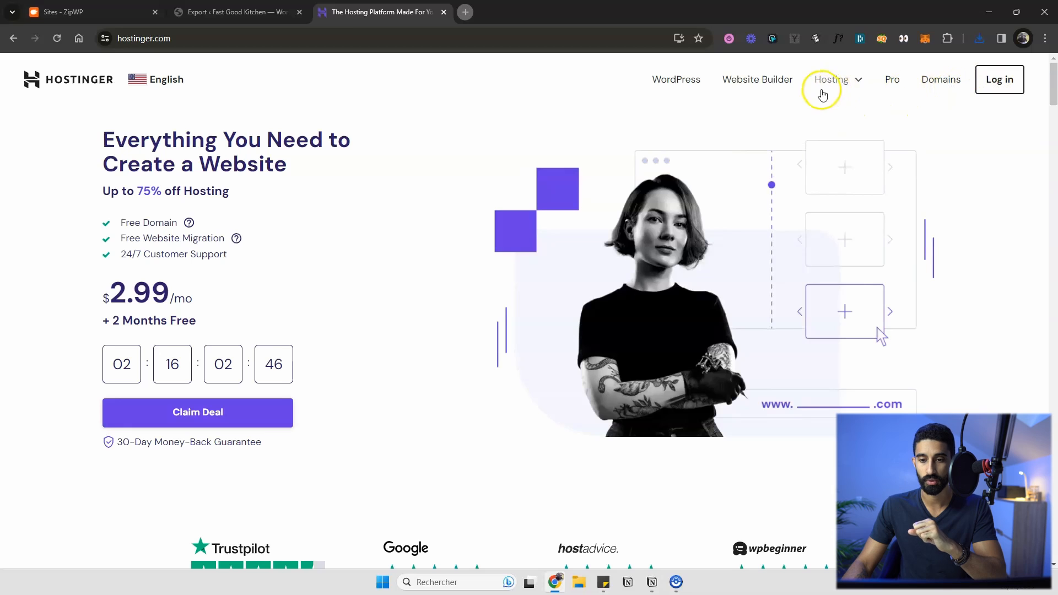
click(675, 82)
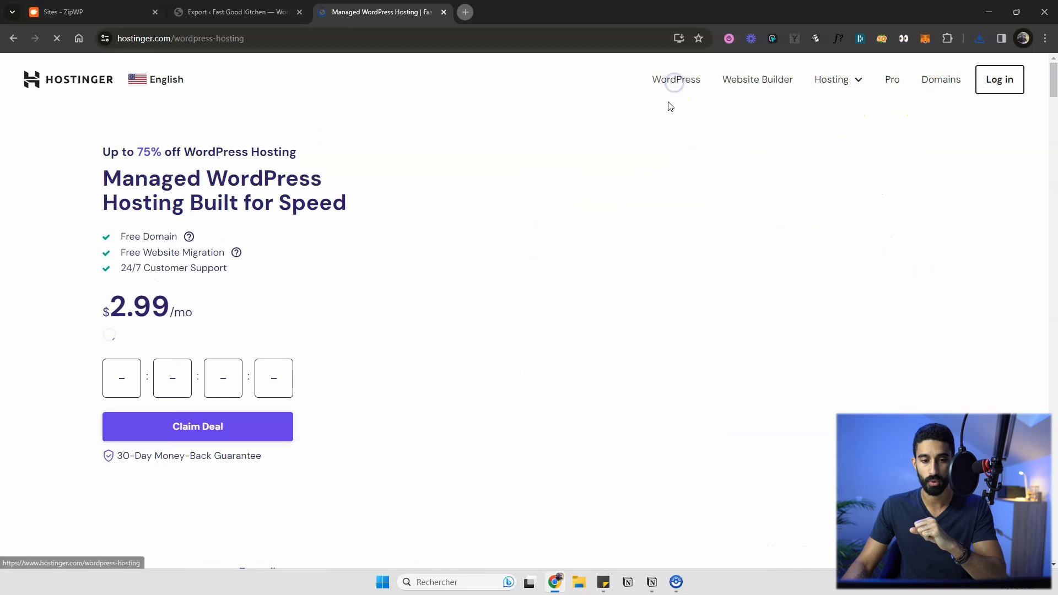
scroll(451, 143, down, 7)
scroll(393, 167, down, 7)
scroll(353, 151, up, 1)
scroll(182, 190, down, 1)
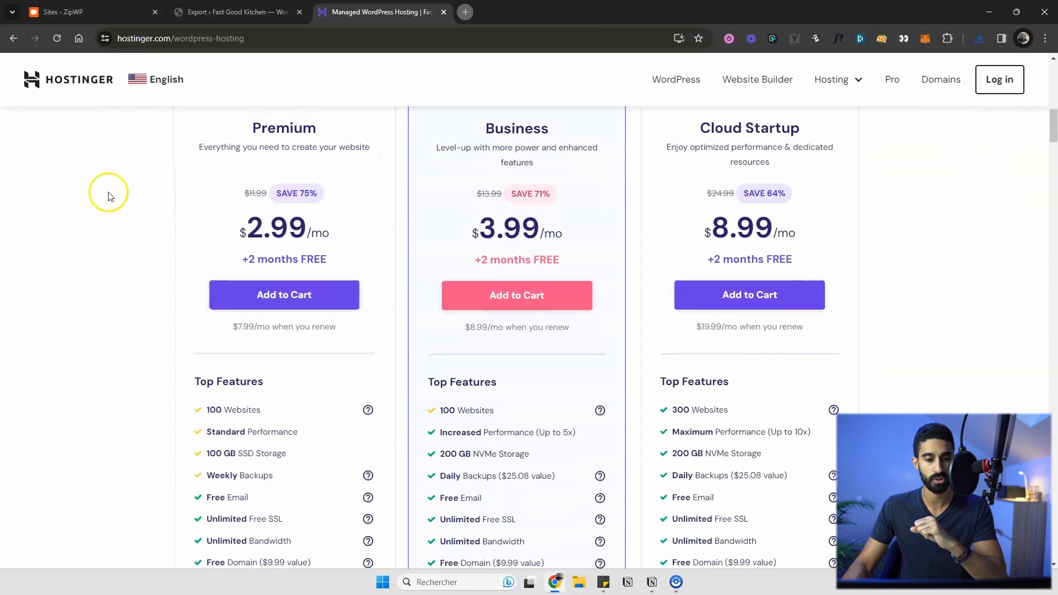
scroll(132, 243, up, 1)
scroll(193, 275, down, 1)
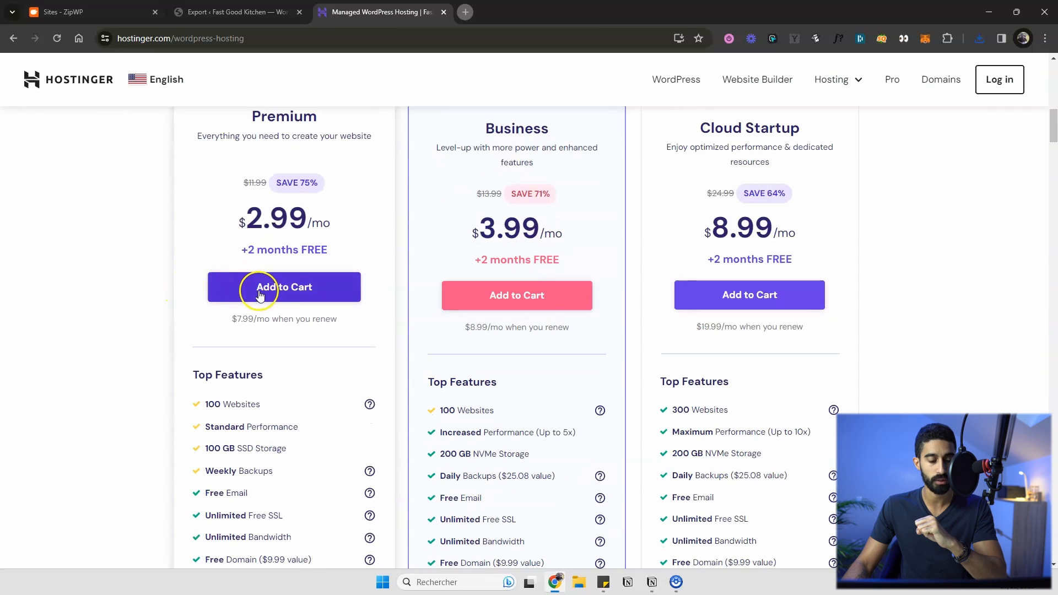
- Add the Premium hosting plan to the cart, choose the 12-month period and review the account and payment sections of the checkout
click(264, 287)
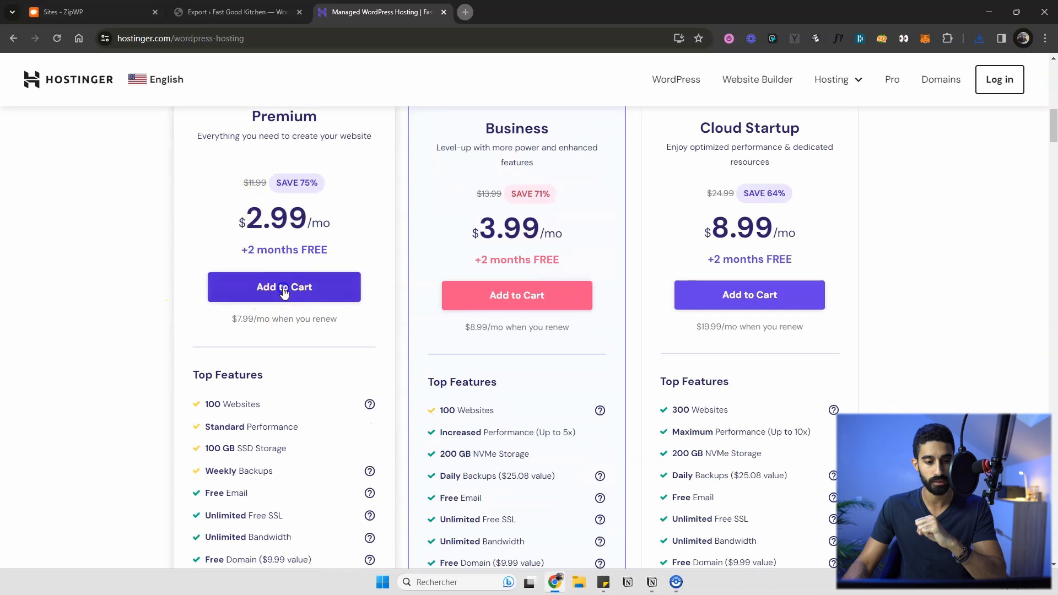
scroll(210, 209, down, 1)
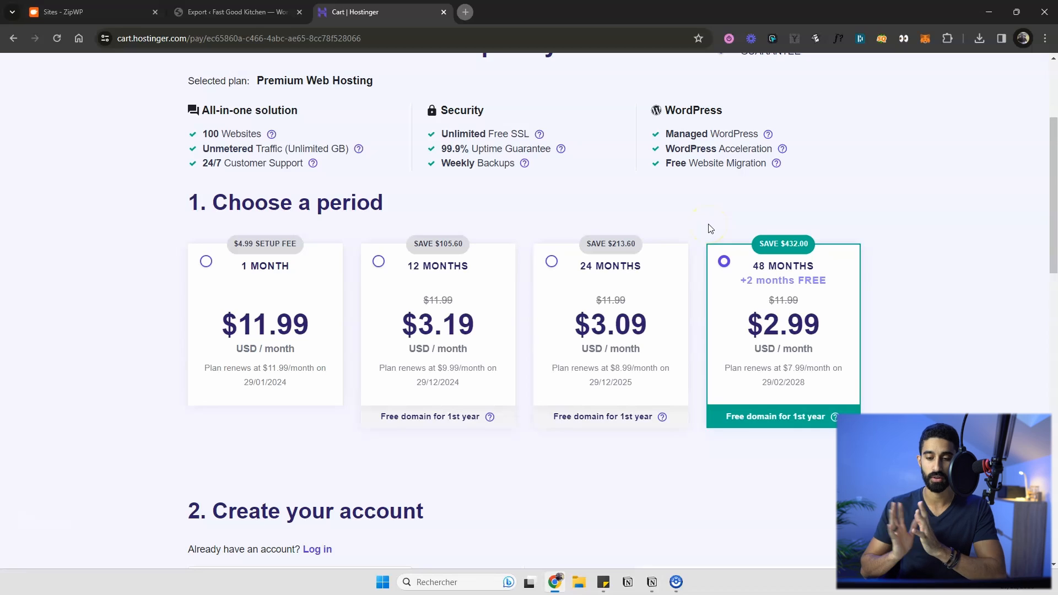
scroll(418, 165, down, 2)
click(417, 166)
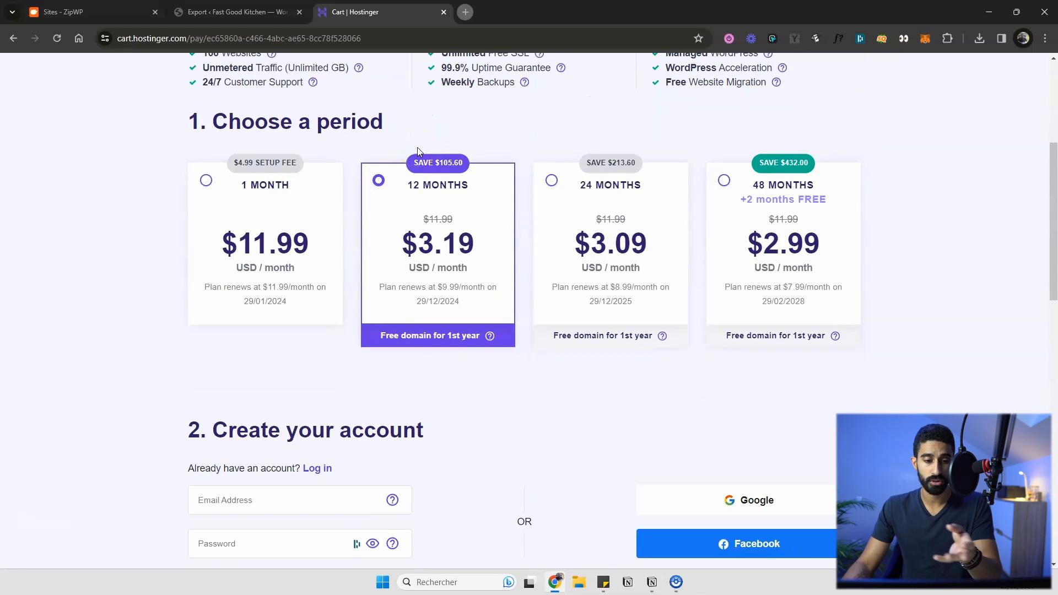
scroll(418, 149, down, 4)
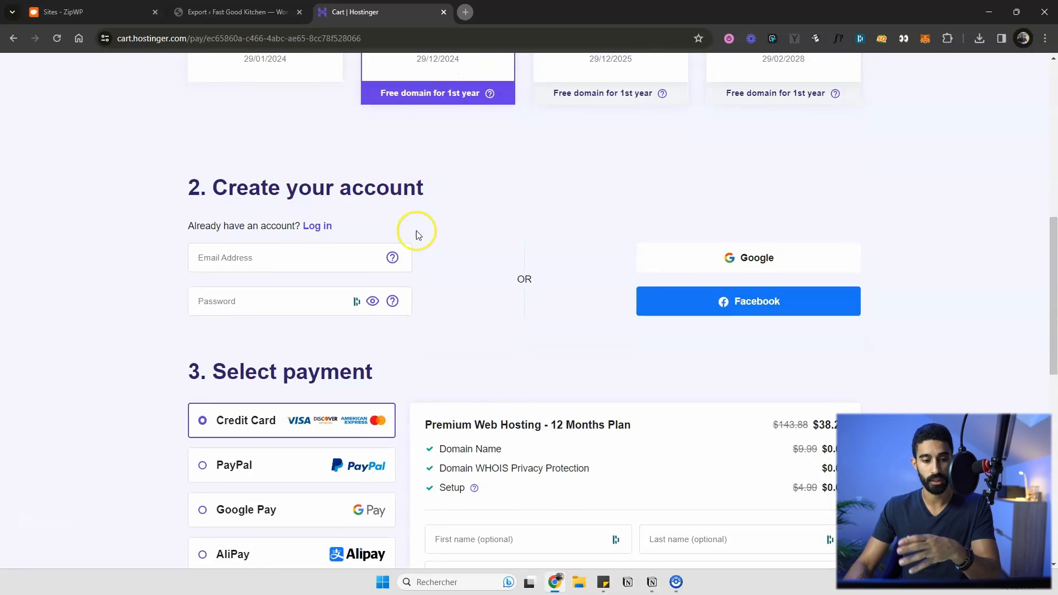
scroll(414, 245, down, 10)
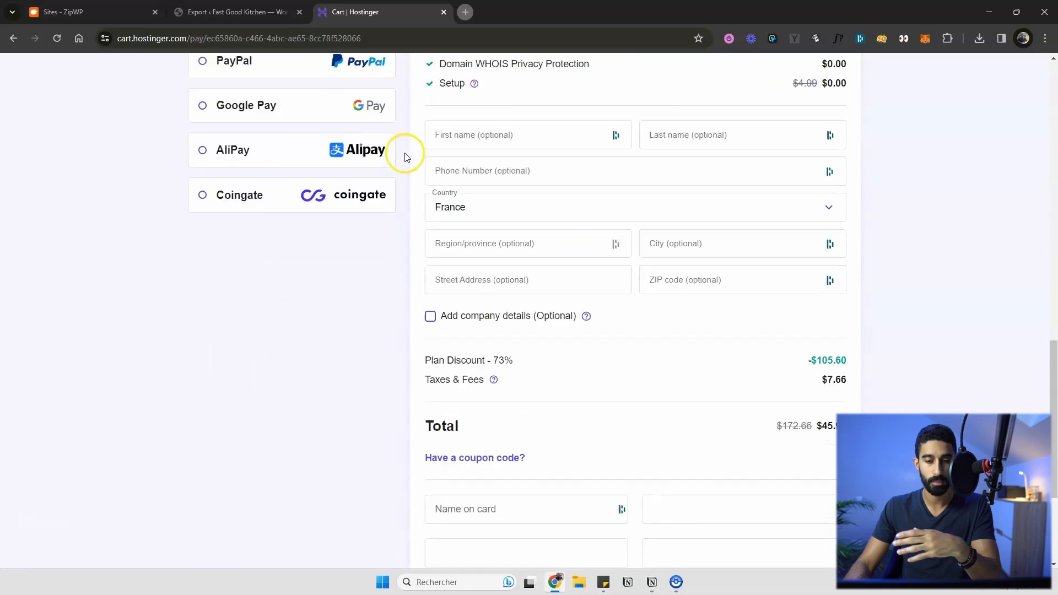
scroll(444, 189, up, 10)
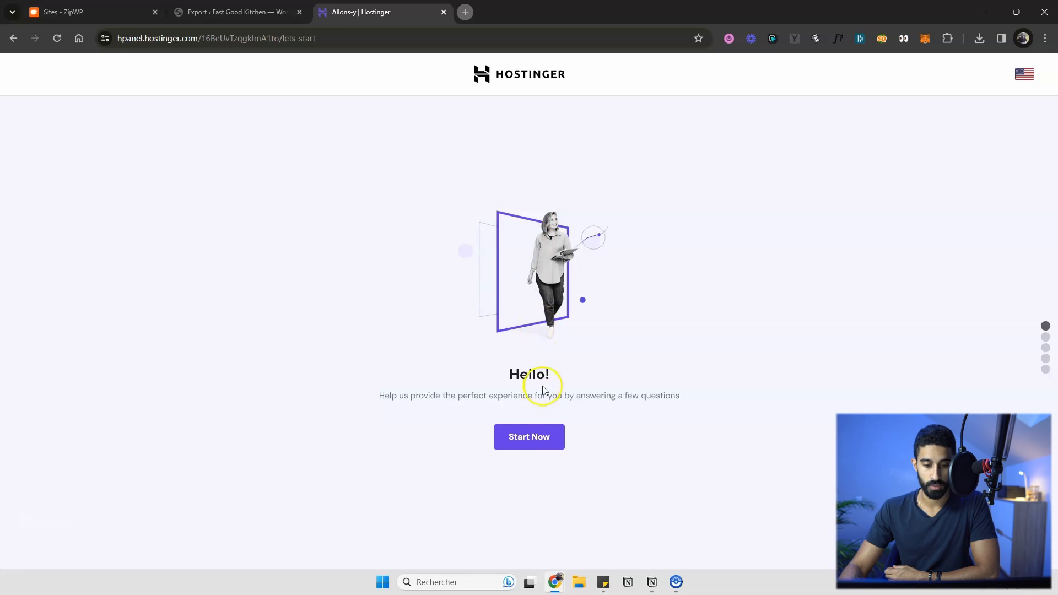
- Start the Hostinger onboarding, skip the personalization questions and choose to create a new website
click(529, 437)
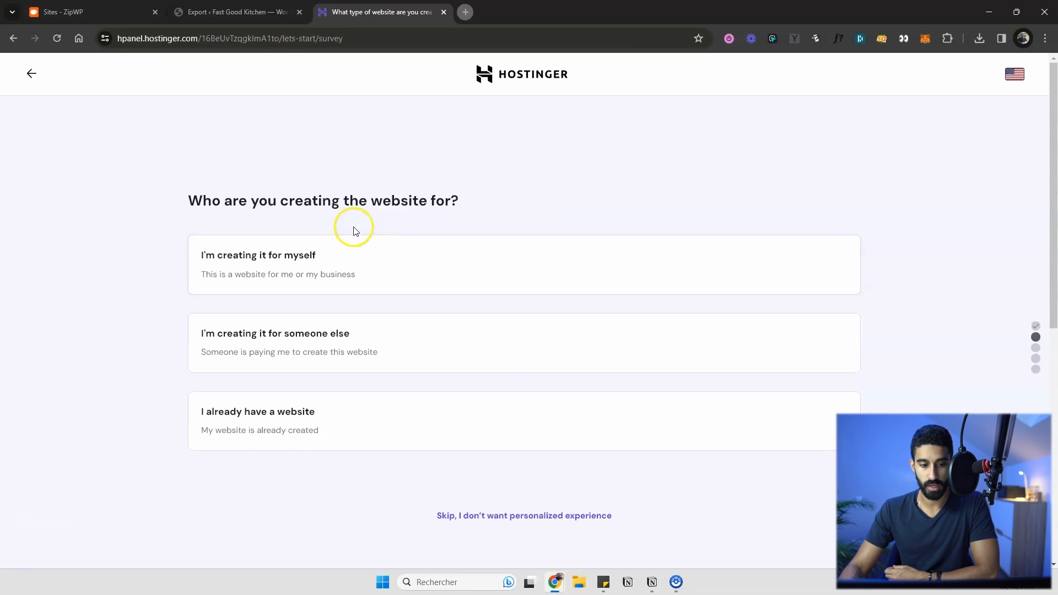
click(475, 521)
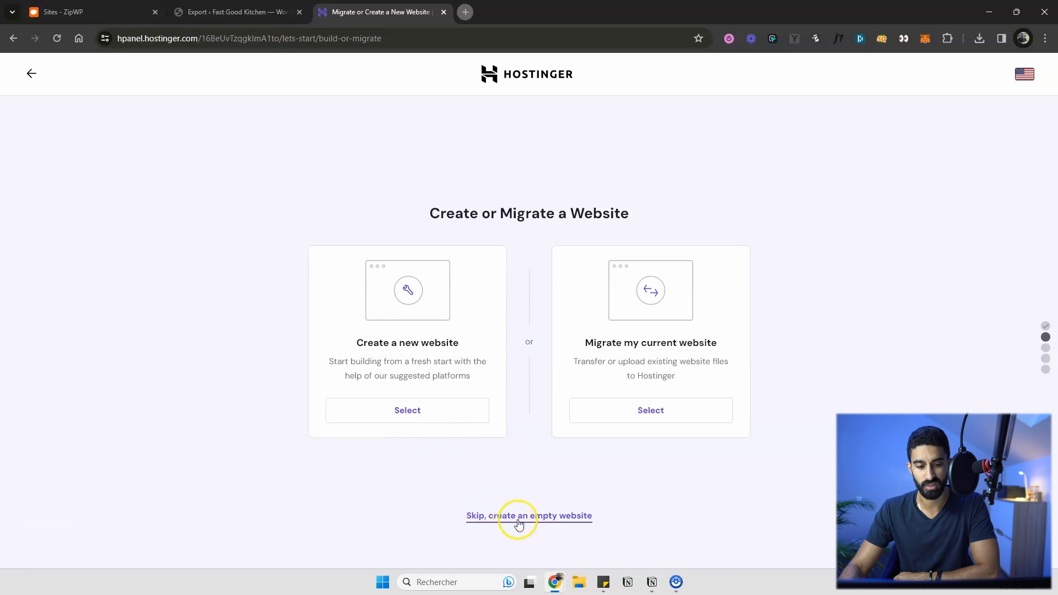
click(406, 411)
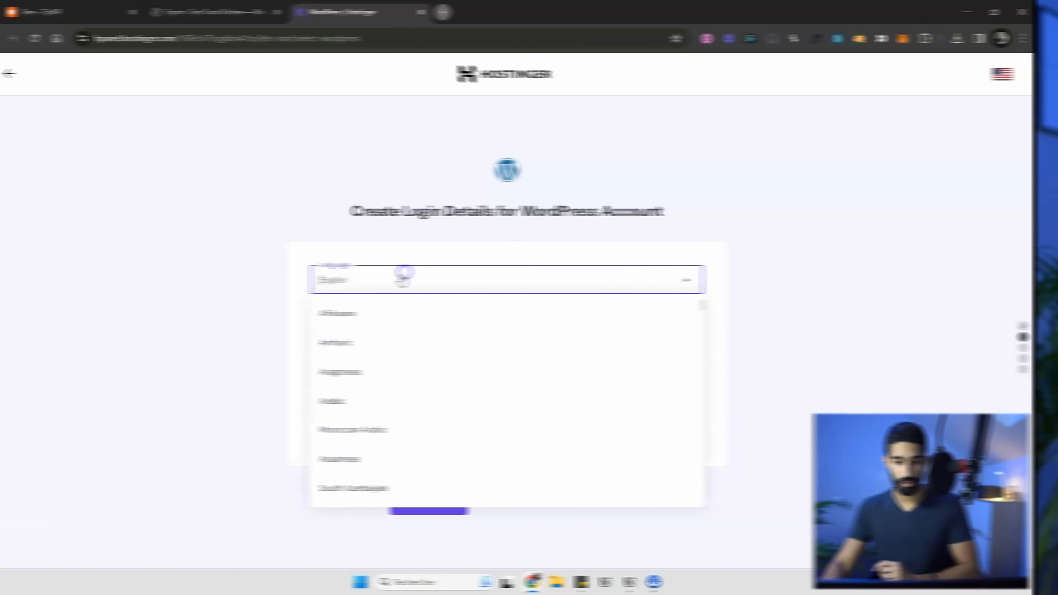
- Create the WordPress account's login details with English as the language and the administrator password filled in
click(289, 295)
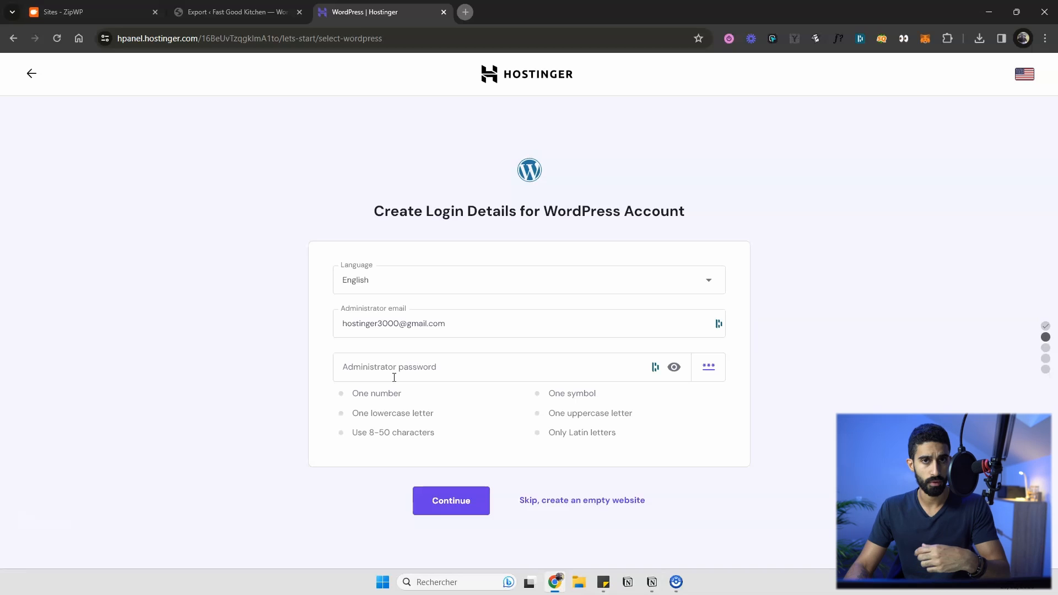
click(383, 367)
key(ctrl+v)
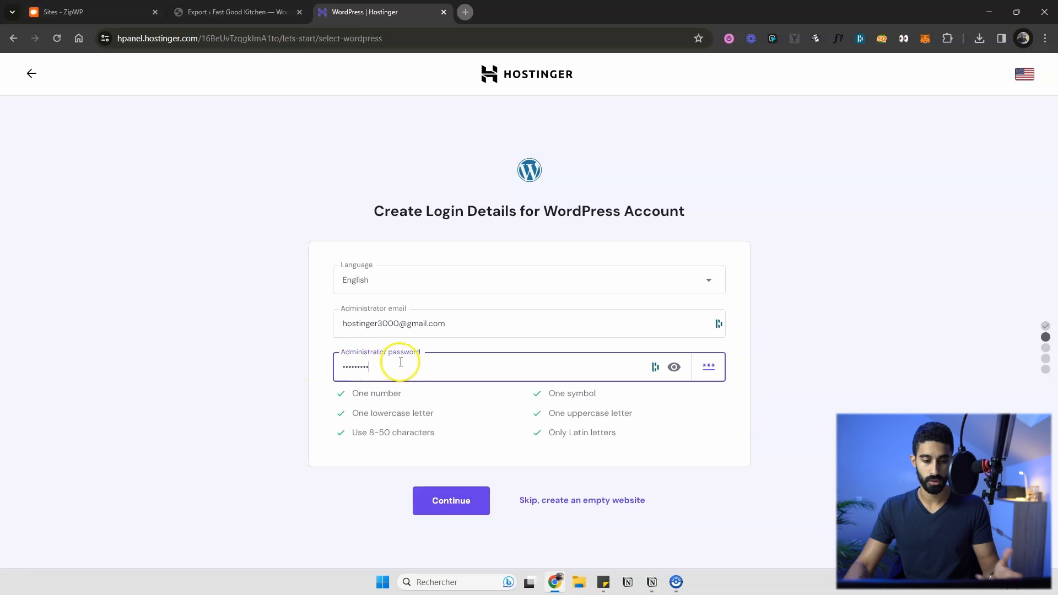
click(454, 506)
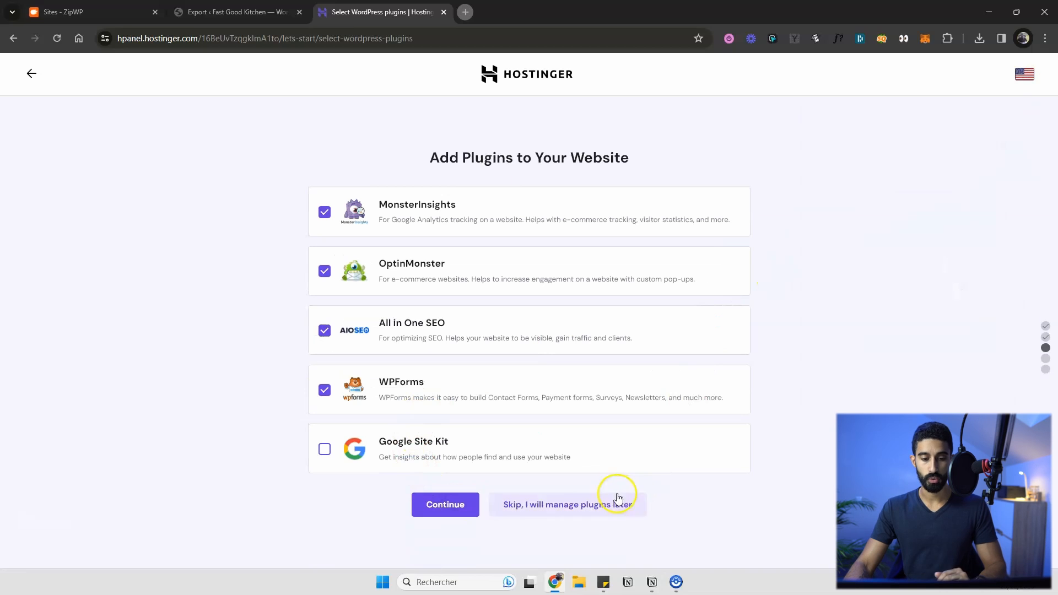
- Skip the suggested WordPress plugins and continue without a website template
click(582, 504)
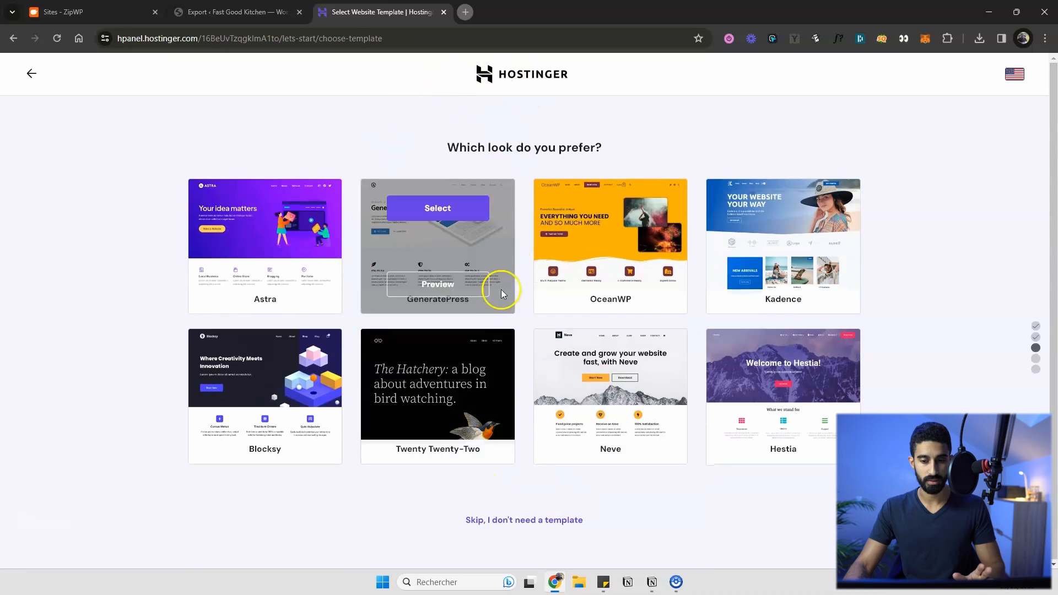
click(537, 520)
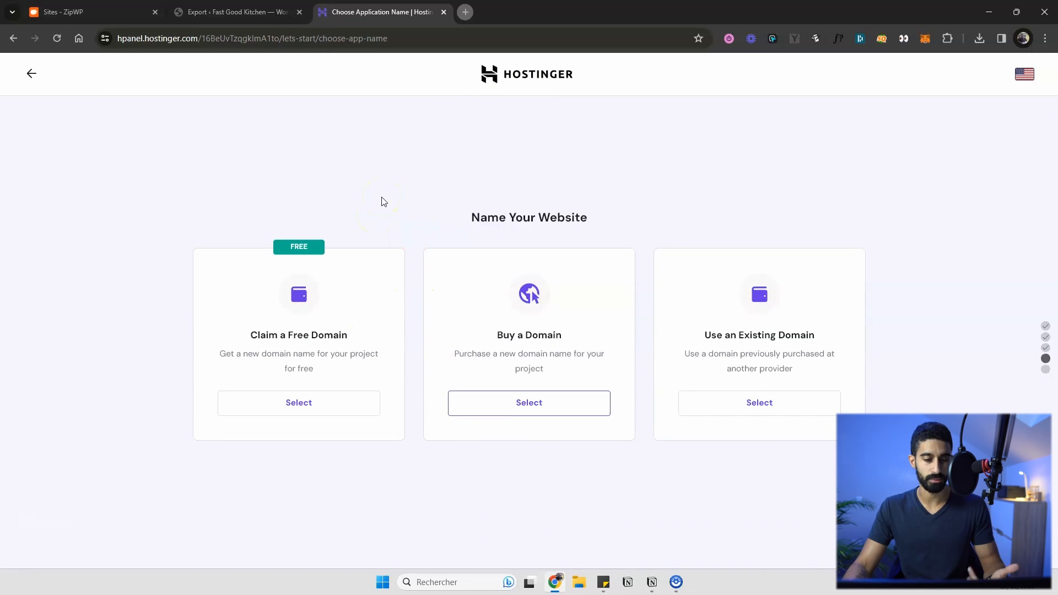
- Claim the free domain wpaitutorial.com by searching the name wpaitutorial with the .com extension and continuing with it
click(299, 401)
click(299, 401)
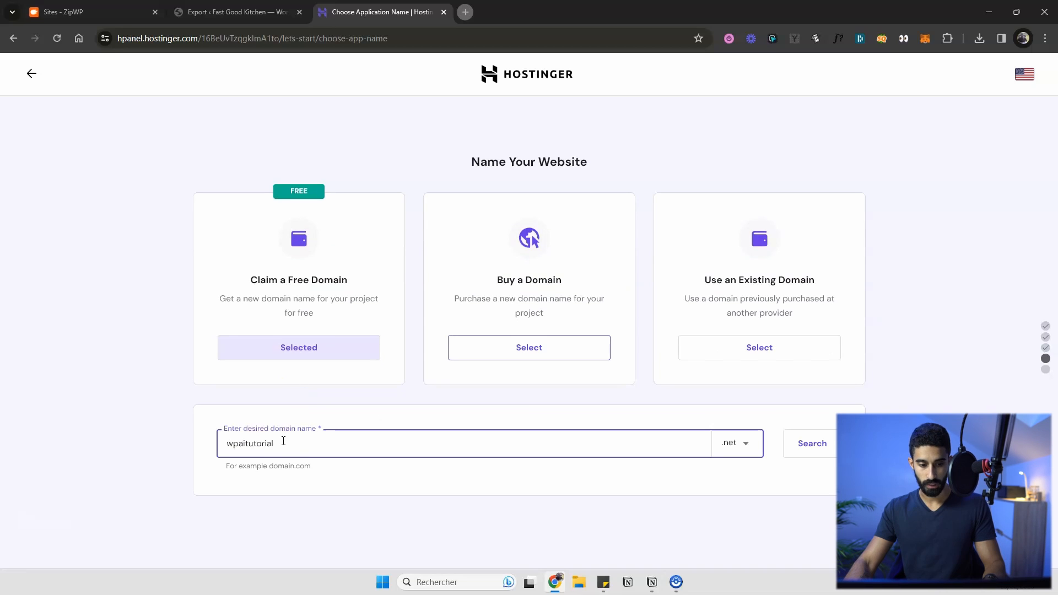
click(245, 443)
click(709, 447)
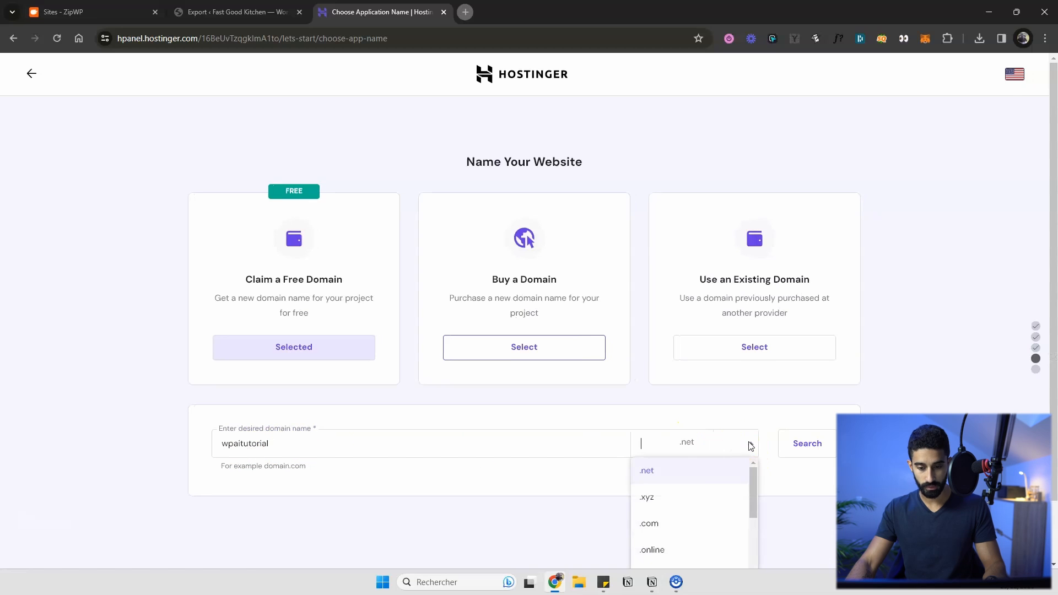
click(668, 523)
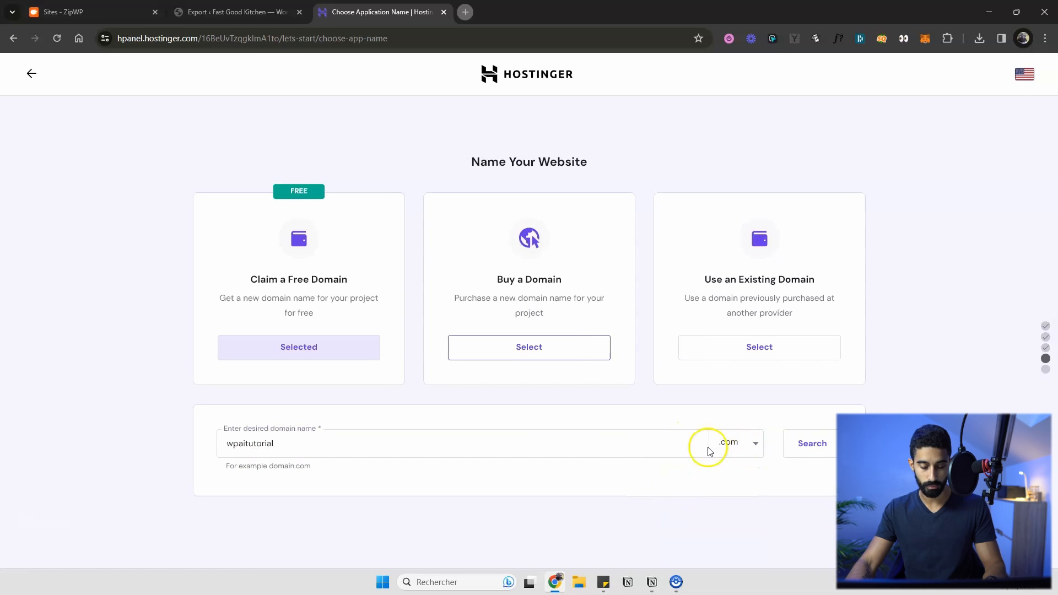
click(793, 443)
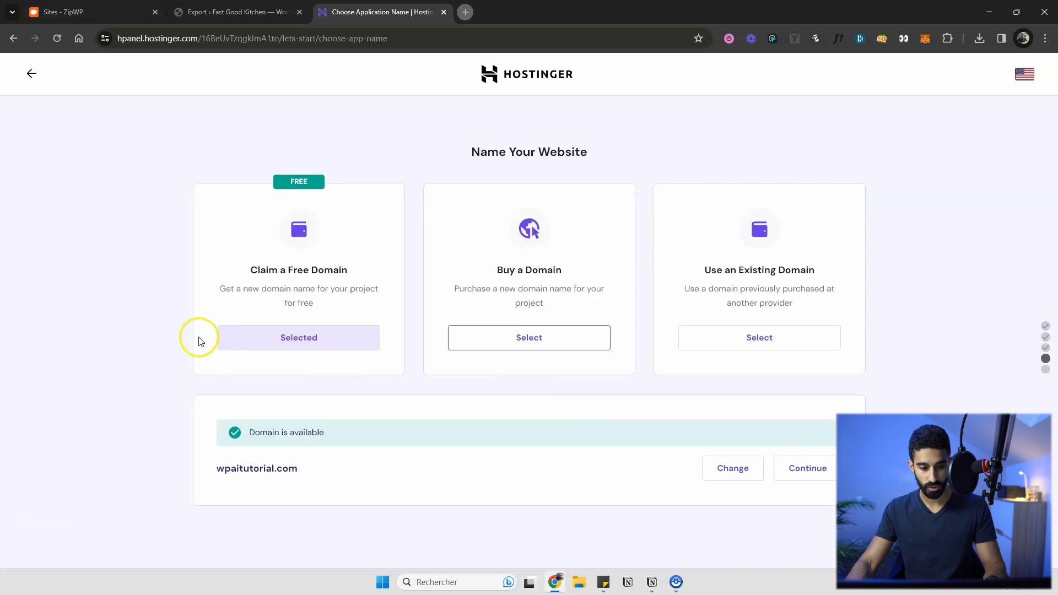
click(804, 475)
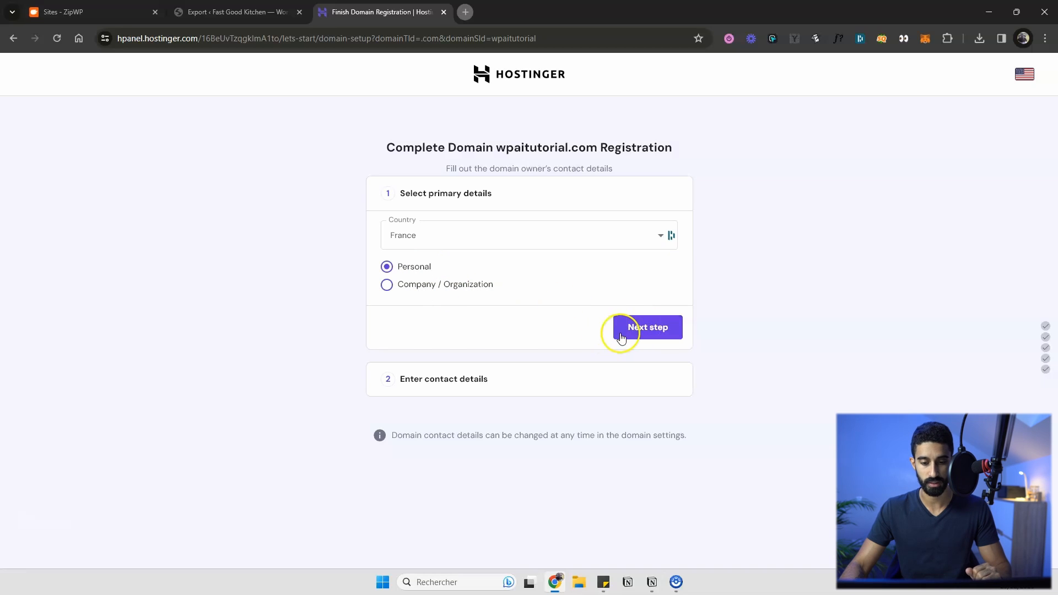
- Complete the personal domain registration for France with the owner's contact details, and finish the website setup
click(637, 336)
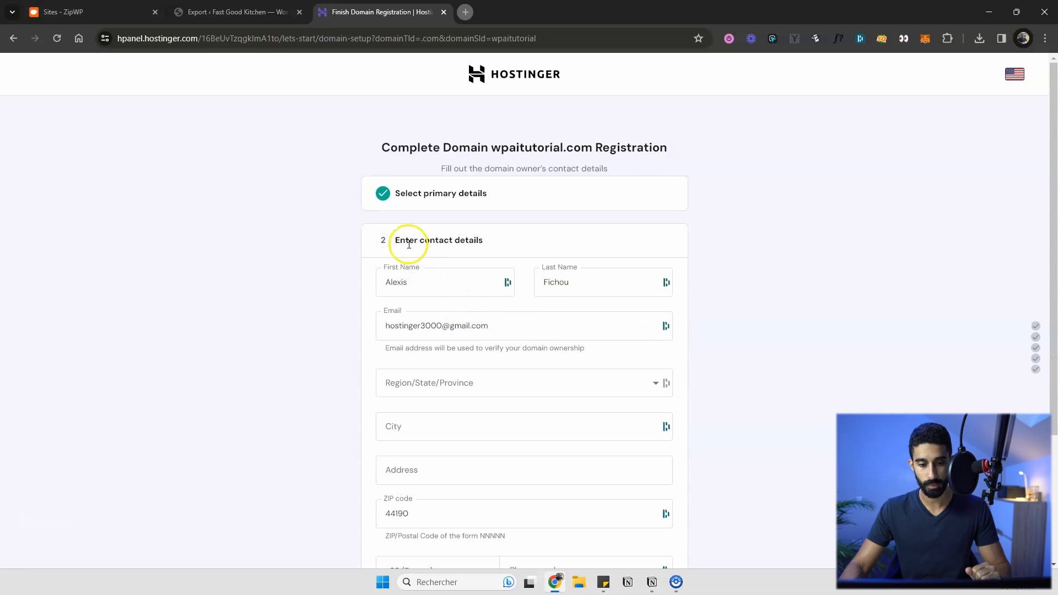
scroll(378, 229, down, 2)
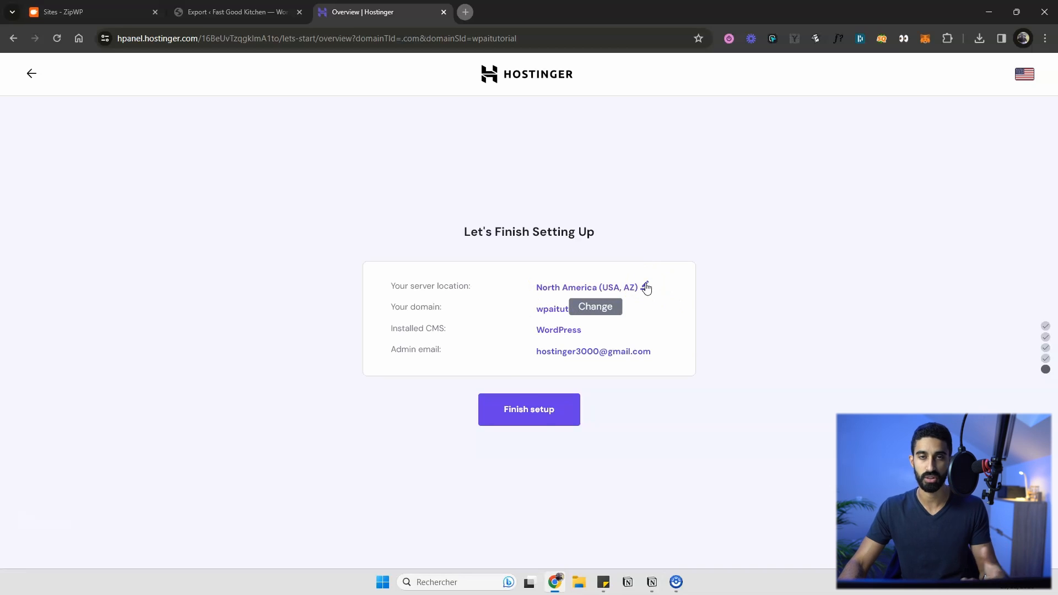
click(530, 416)
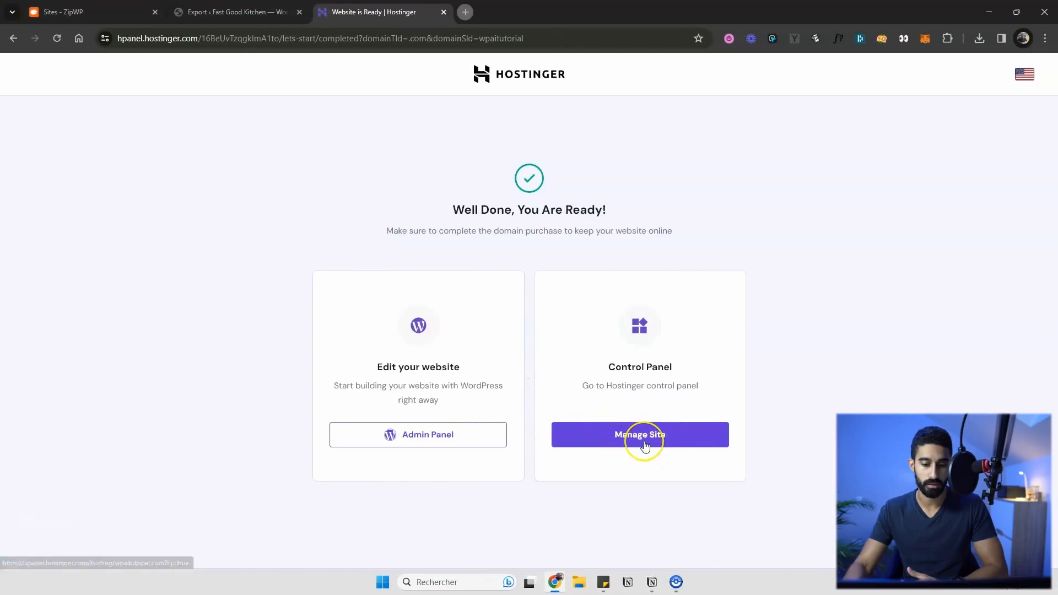
- Open the new site's Hostinger control panel and look over its dashboard sections
click(644, 443)
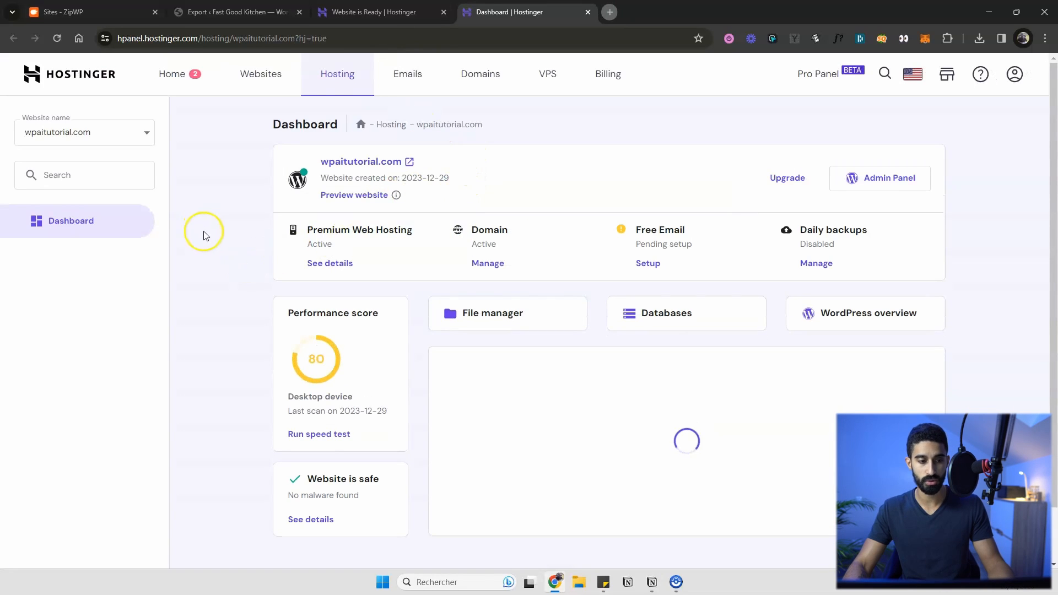
scroll(206, 236, down, 1)
scroll(231, 223, up, 1)
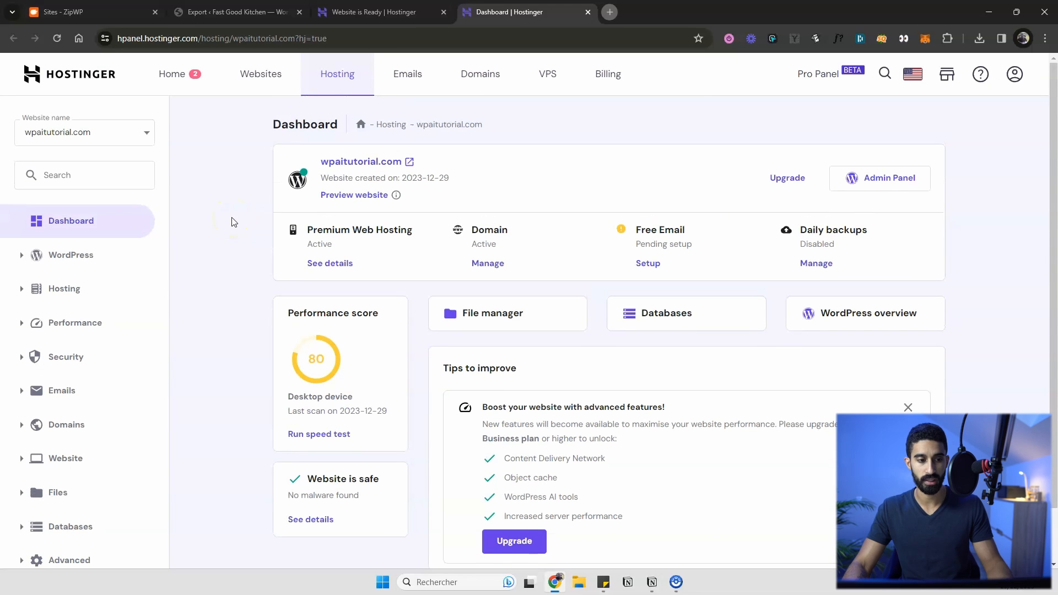
scroll(545, 326, down, 1)
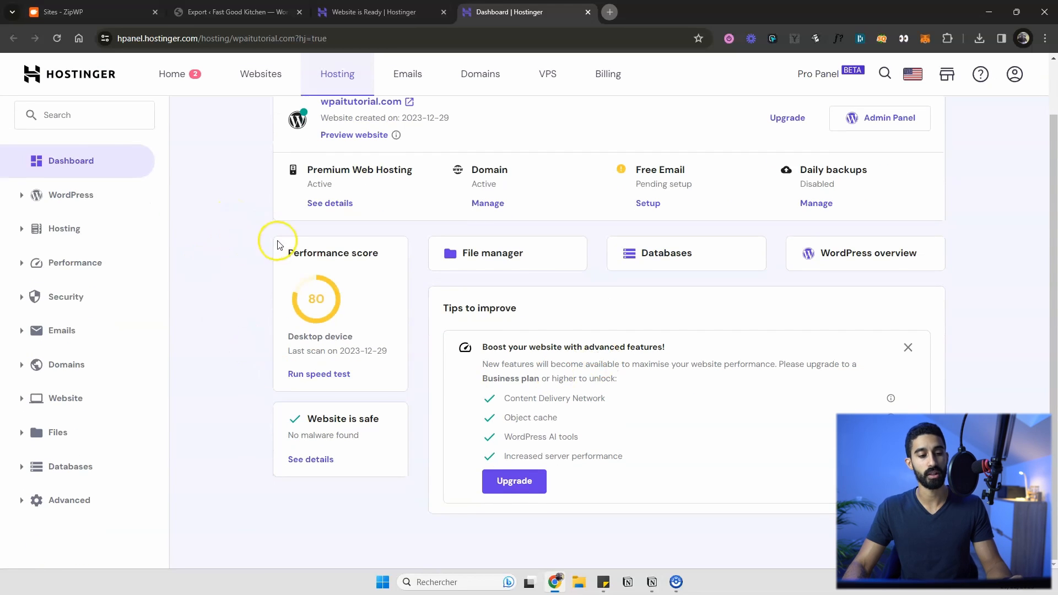
scroll(224, 235, up, 1)
- Go to the list of websites, open the management dashboard of wpaitutorial.com and examine its management options
click(266, 77)
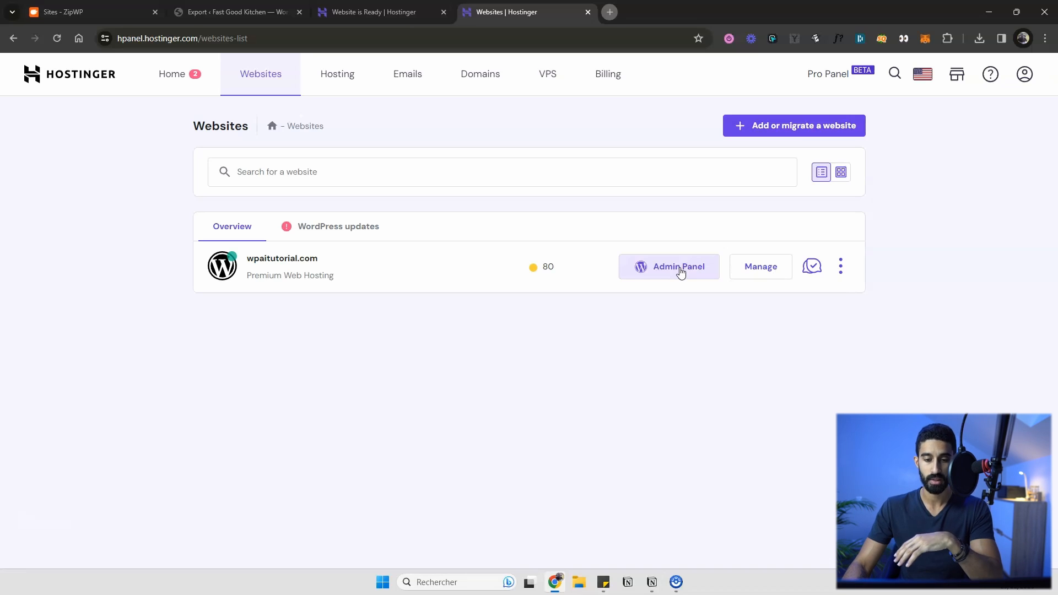
click(761, 267)
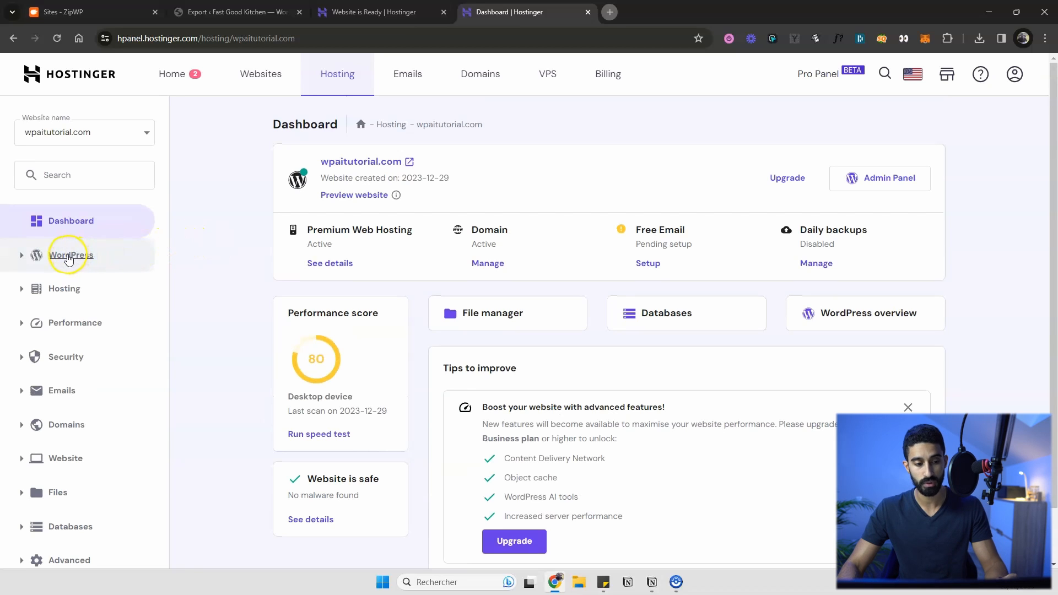
scroll(34, 251, down, 1)
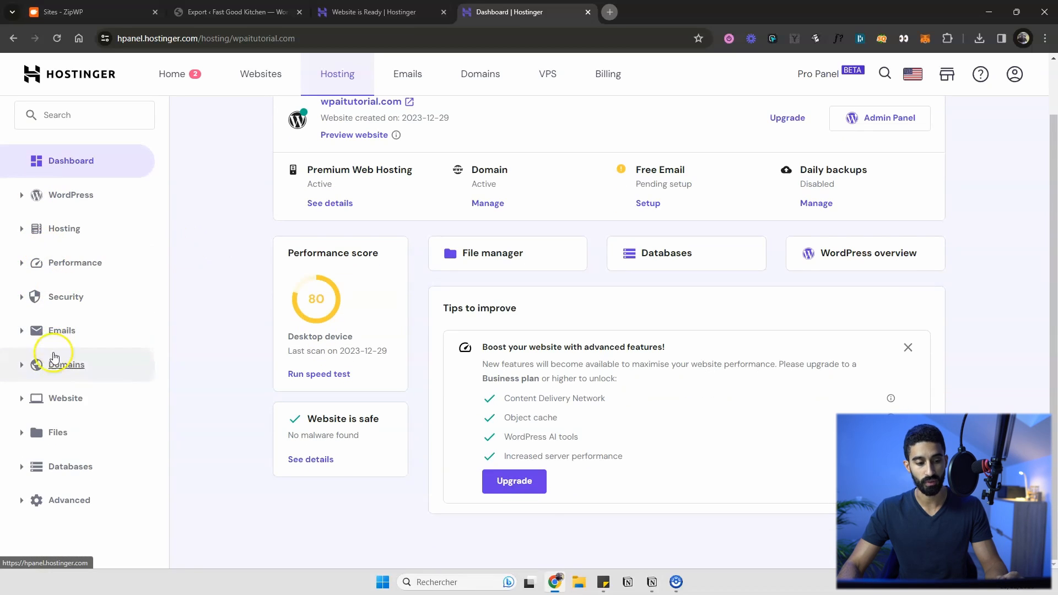
scroll(188, 292, up, 1)
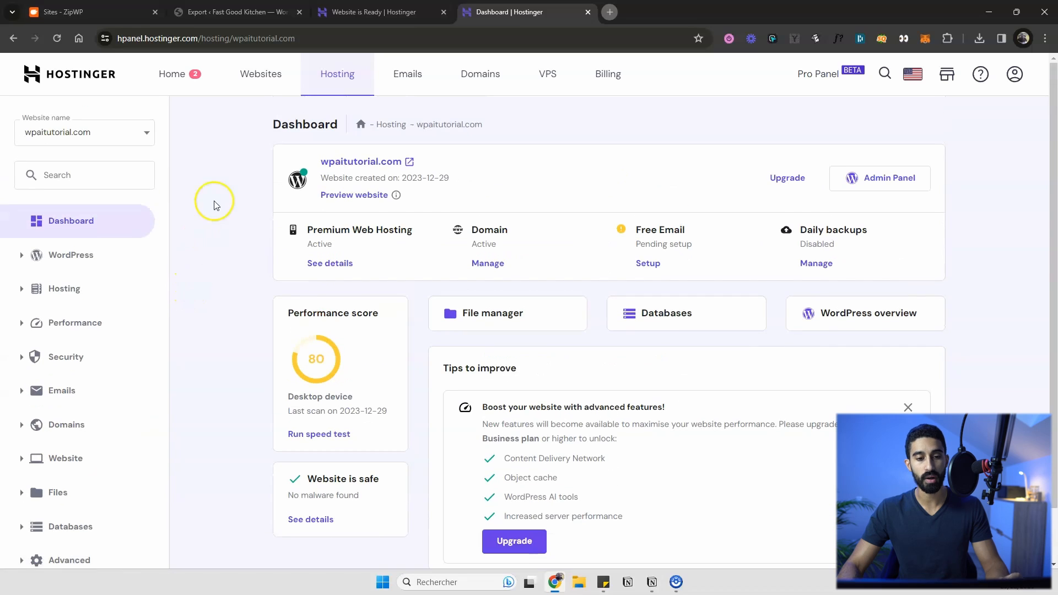
- Set up the Titan Free Email plan for wpaitutorial.com with a contact mailbox, access its webmail and return to the email overview
click(409, 78)
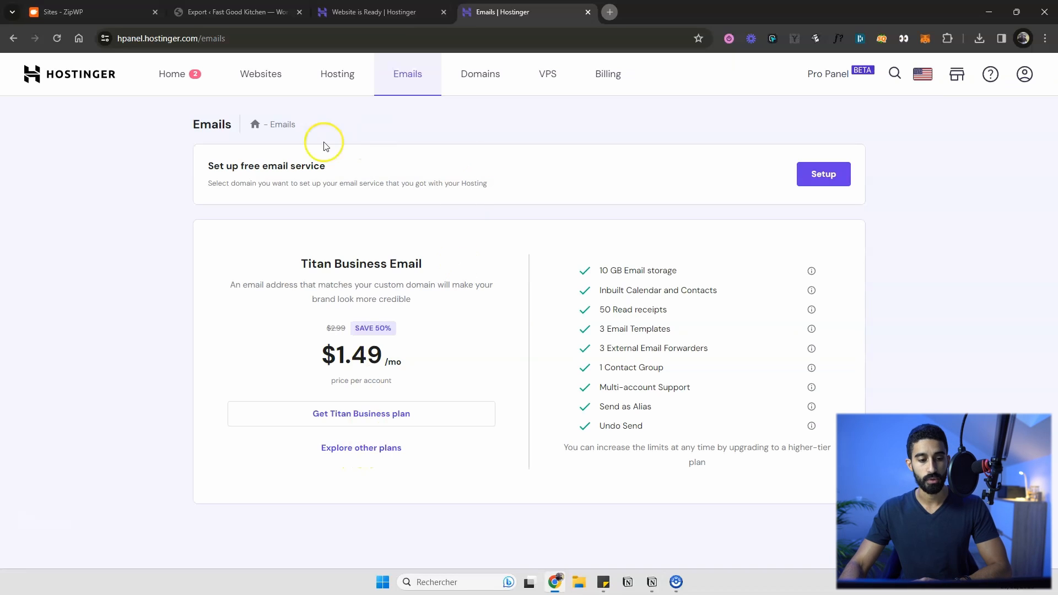
click(801, 177)
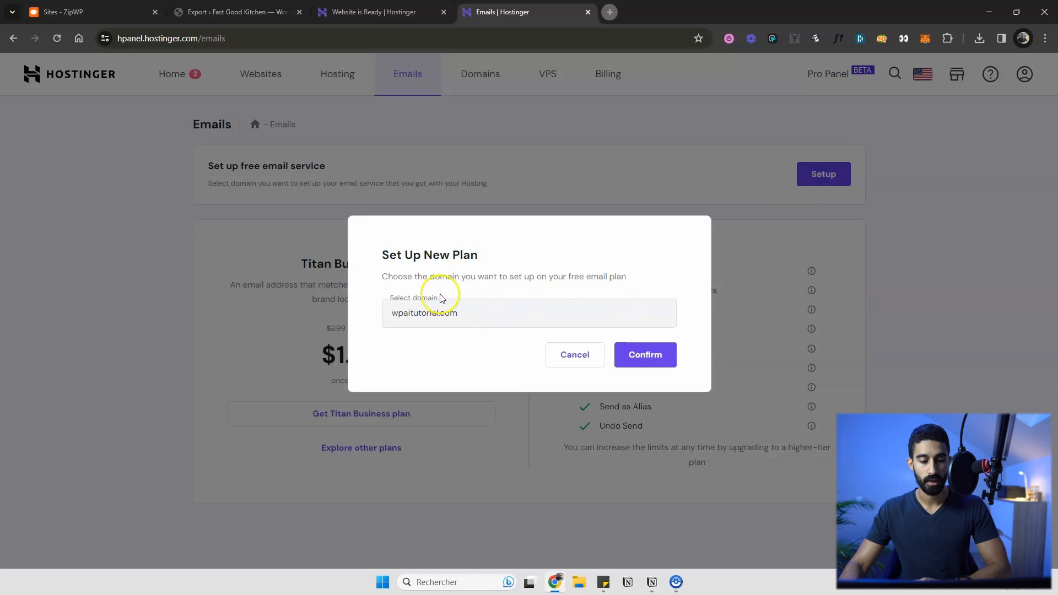
click(658, 358)
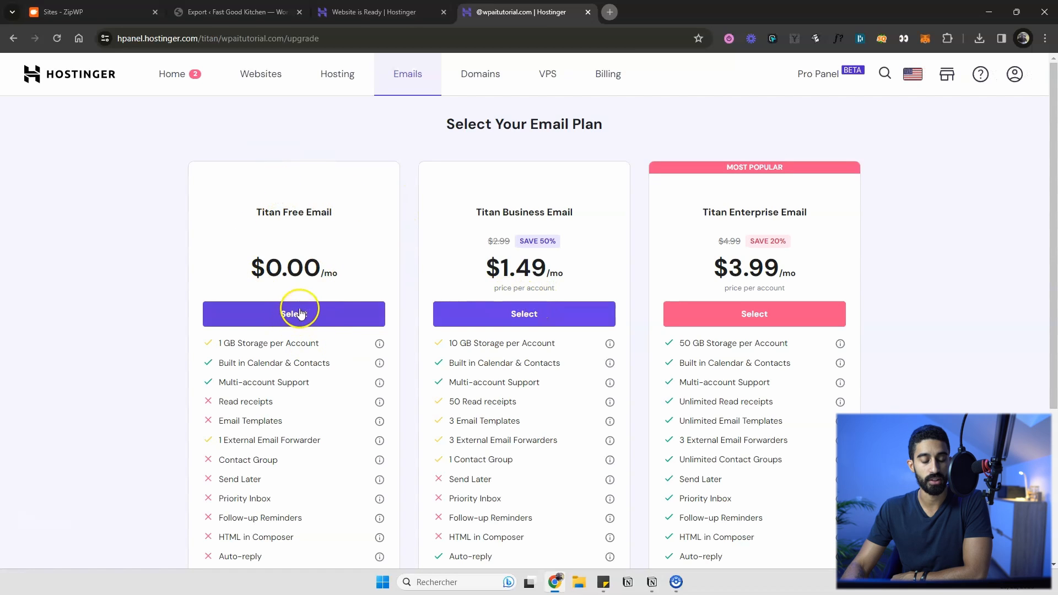
click(299, 313)
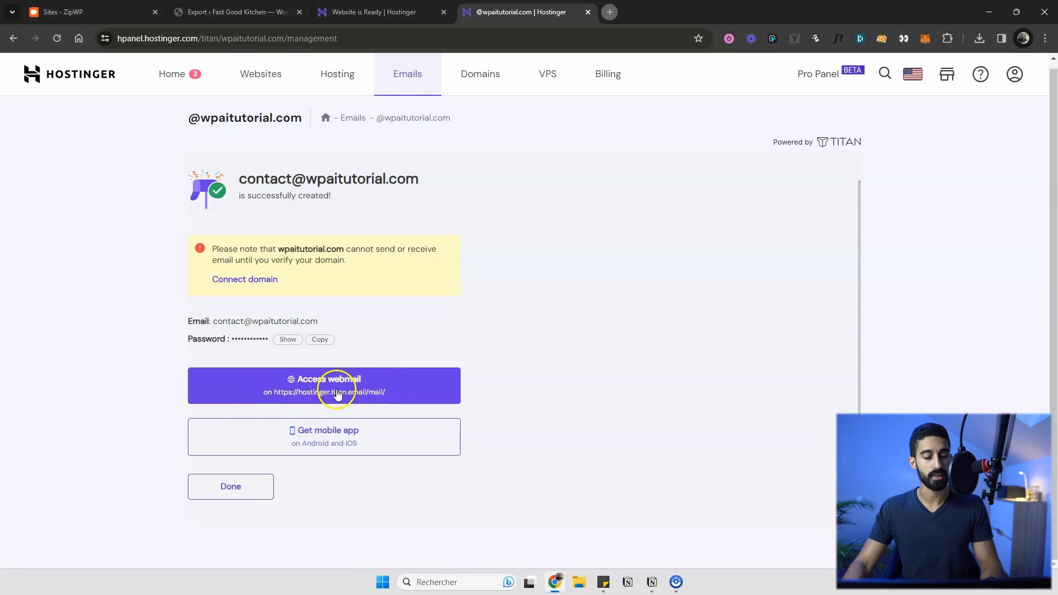
click(317, 387)
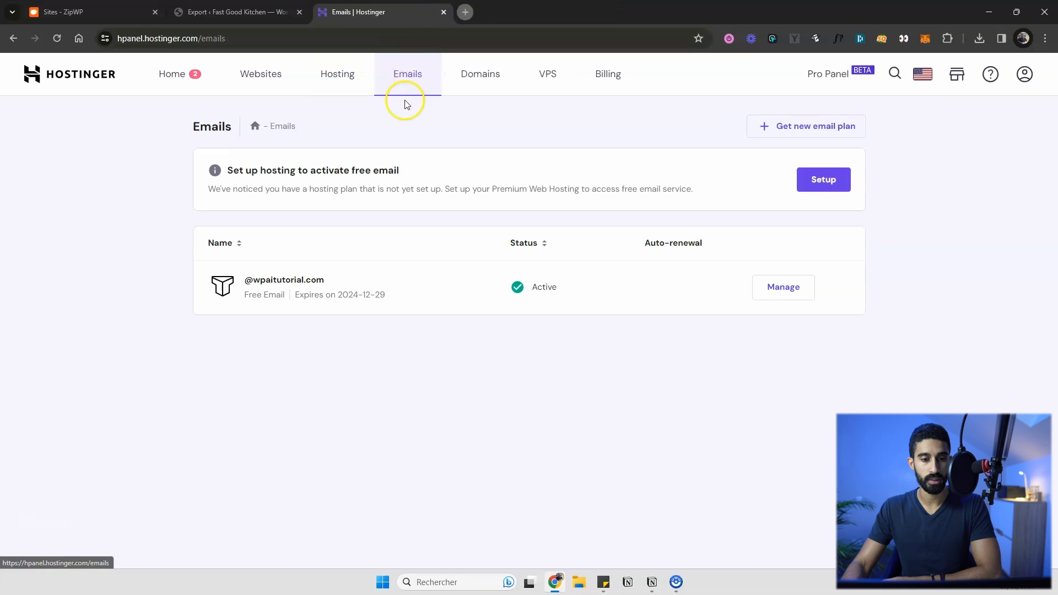
click(417, 78)
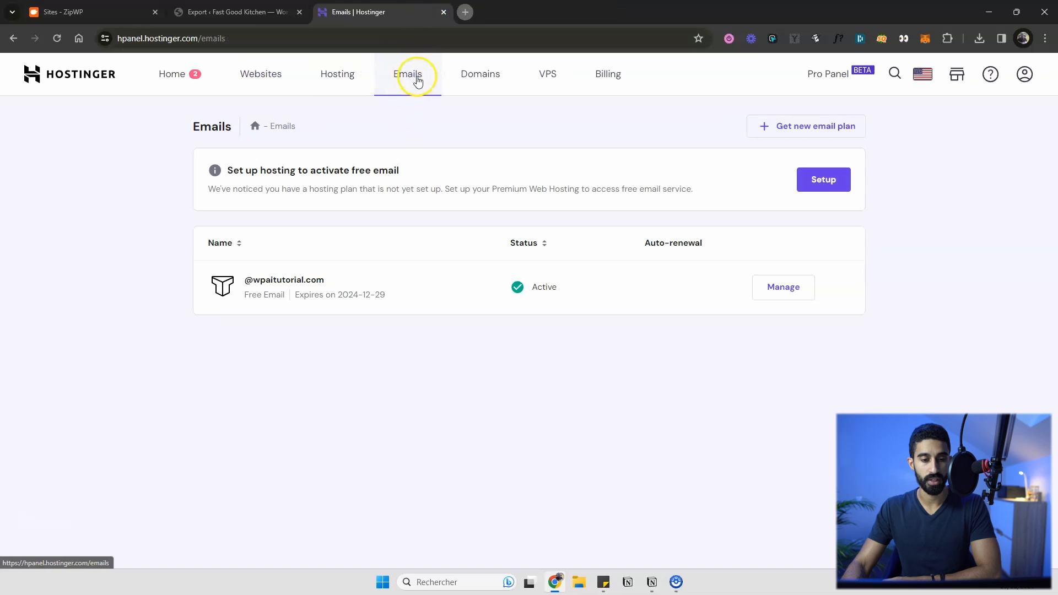
- Open the management dashboard of wpaitutorial.com from the website list and go to its advanced PHP configuration
click(270, 72)
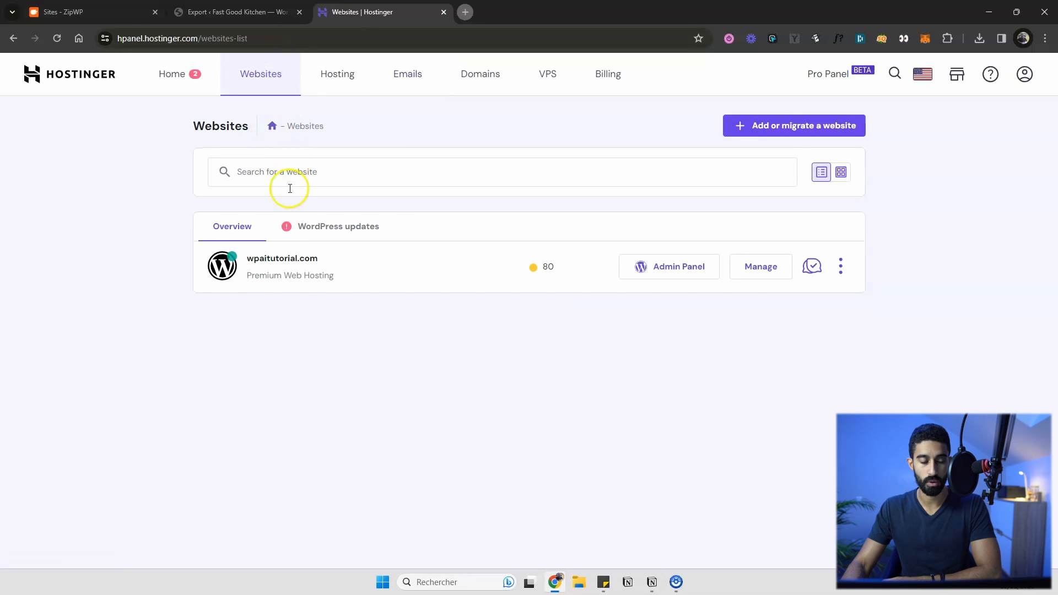
click(744, 266)
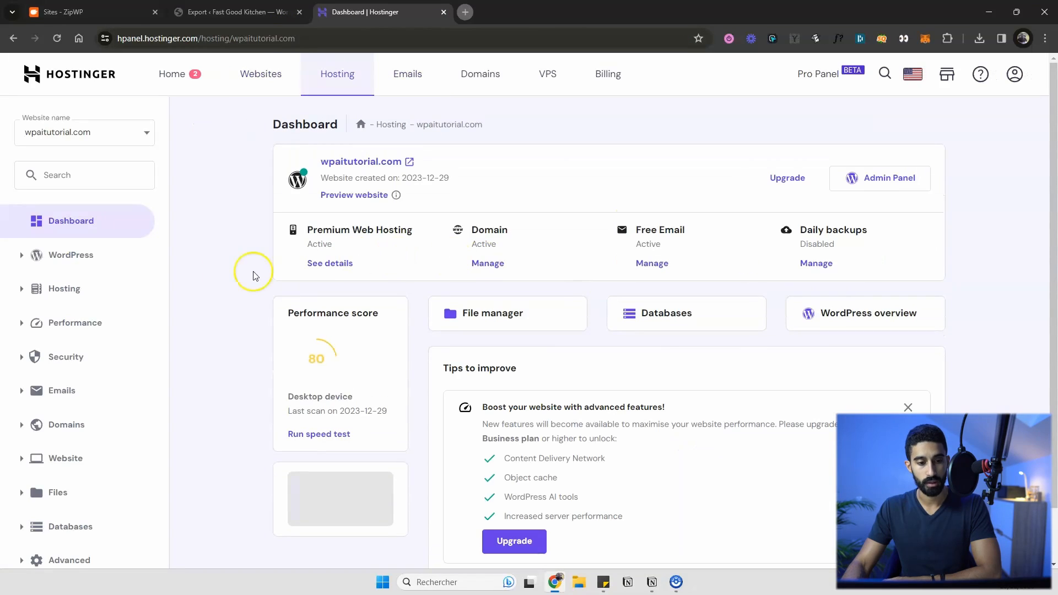
scroll(165, 288, down, 1)
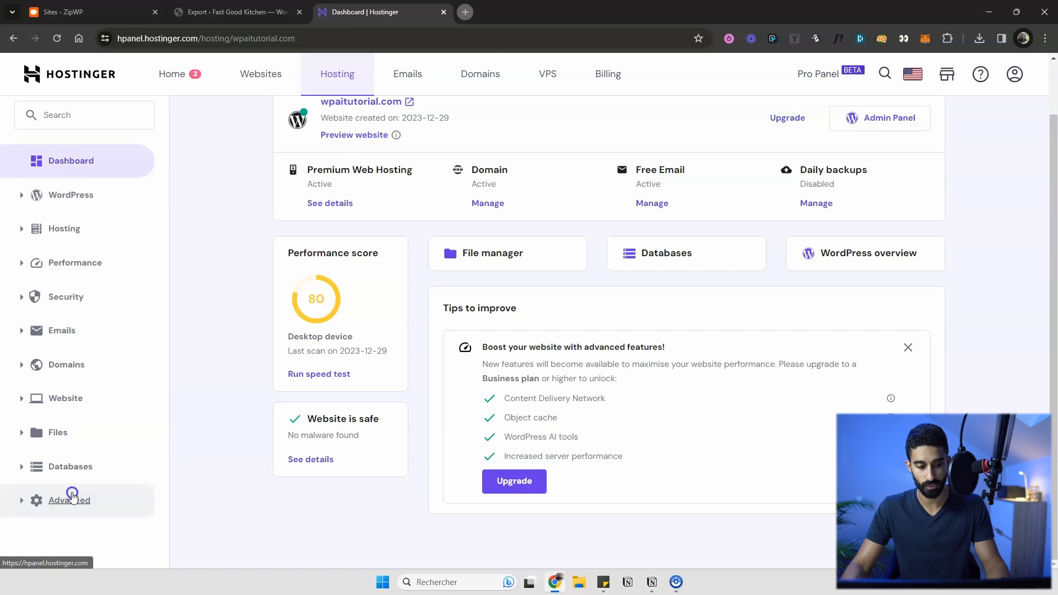
click(72, 496)
scroll(59, 470, down, 2)
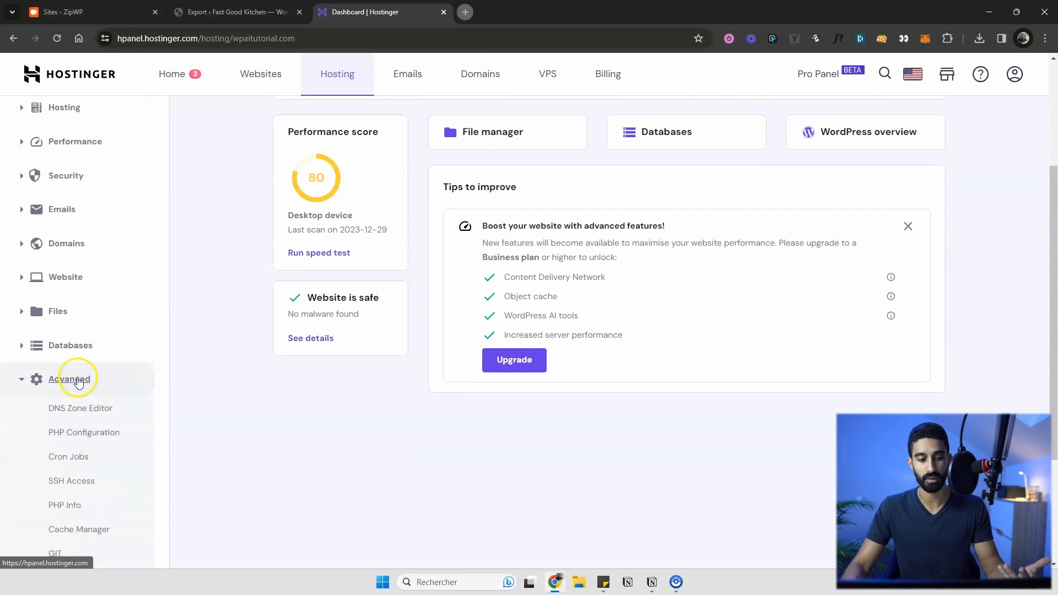
scroll(61, 378, down, 3)
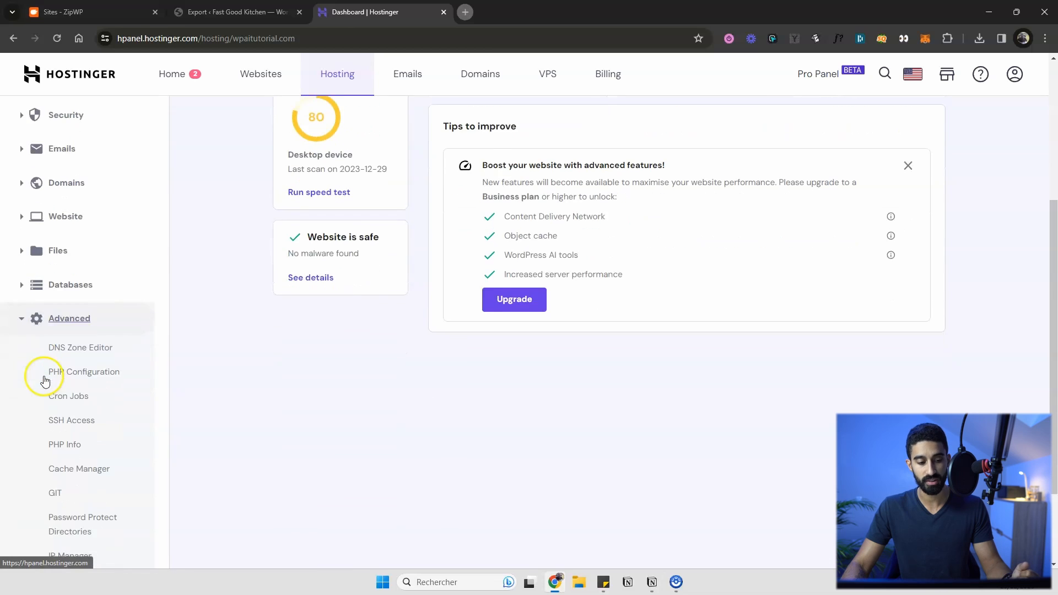
click(83, 256)
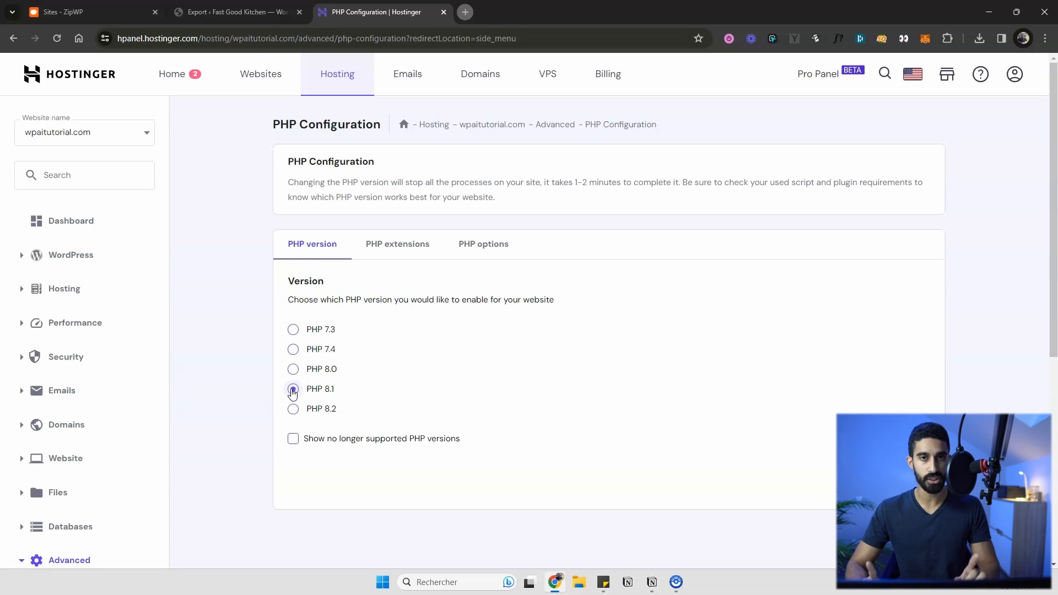
- Examine the PHP version choices for wpaitutorial.com, checking the PHP 8.1 and PHP 8.2 options
click(274, 393)
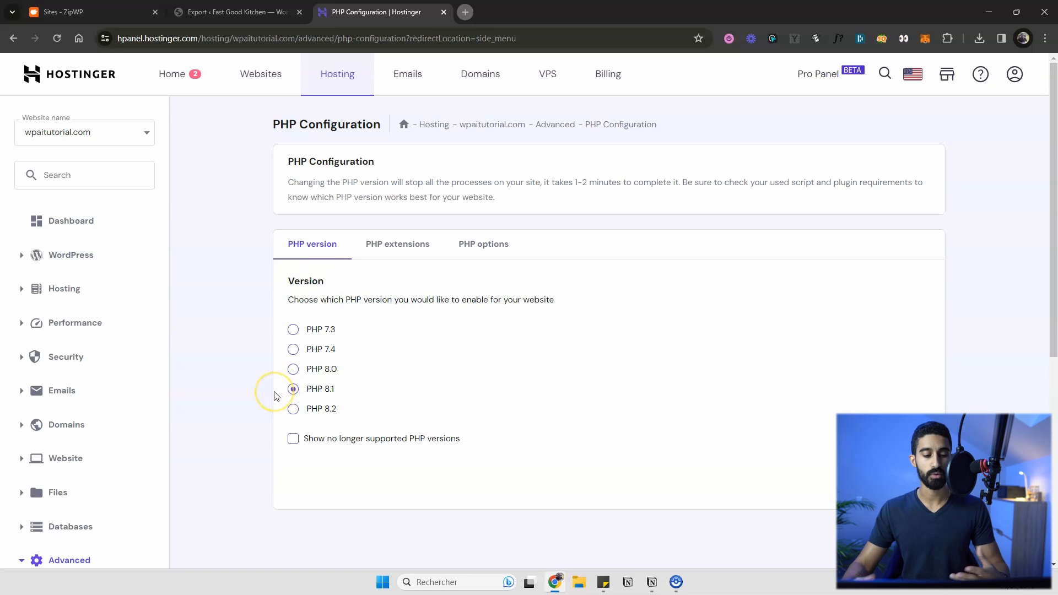
click(291, 390)
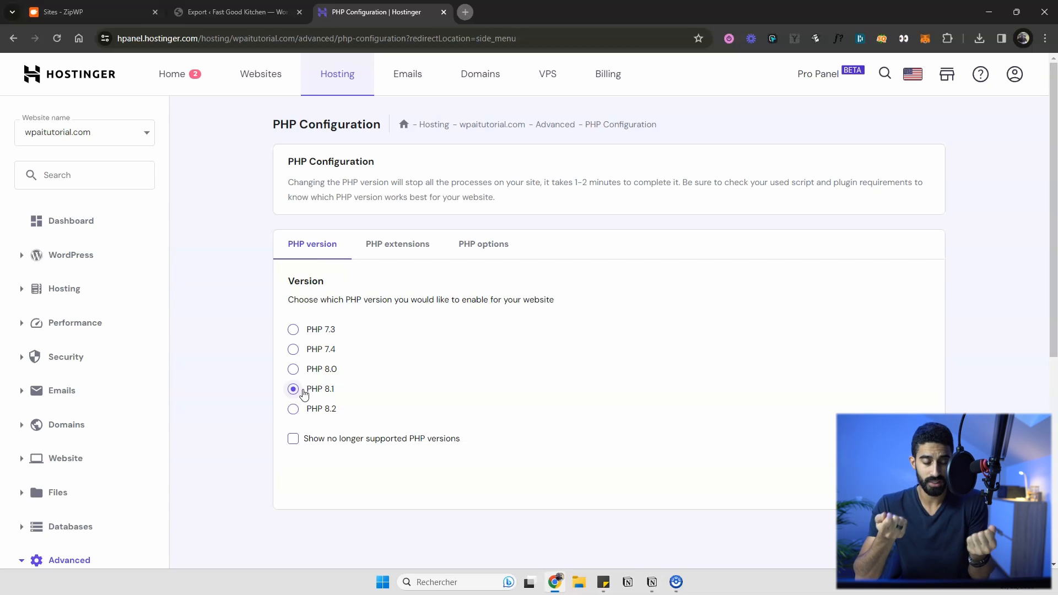
click(292, 391)
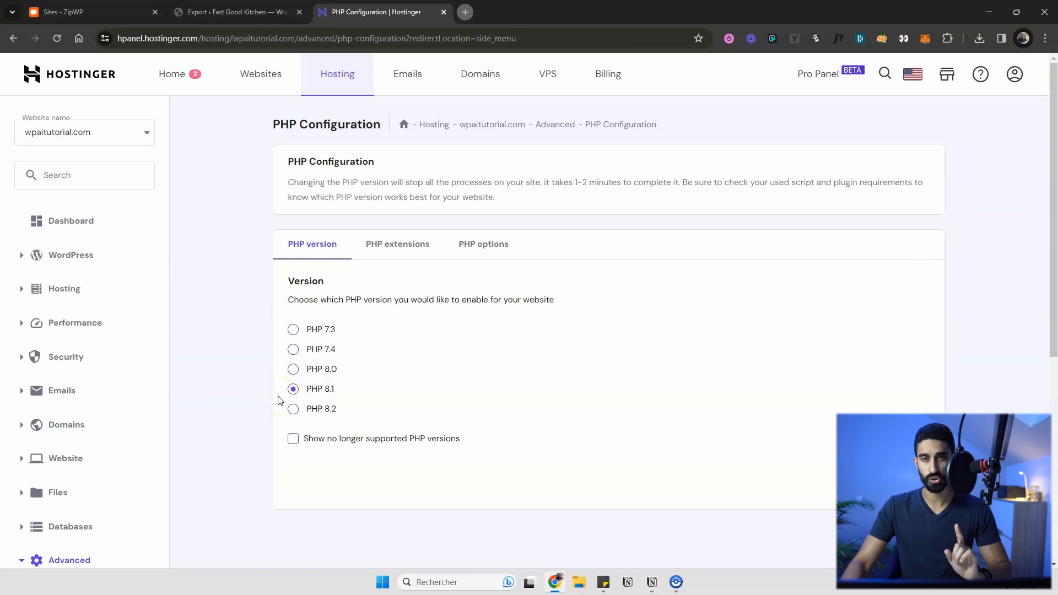
click(293, 409)
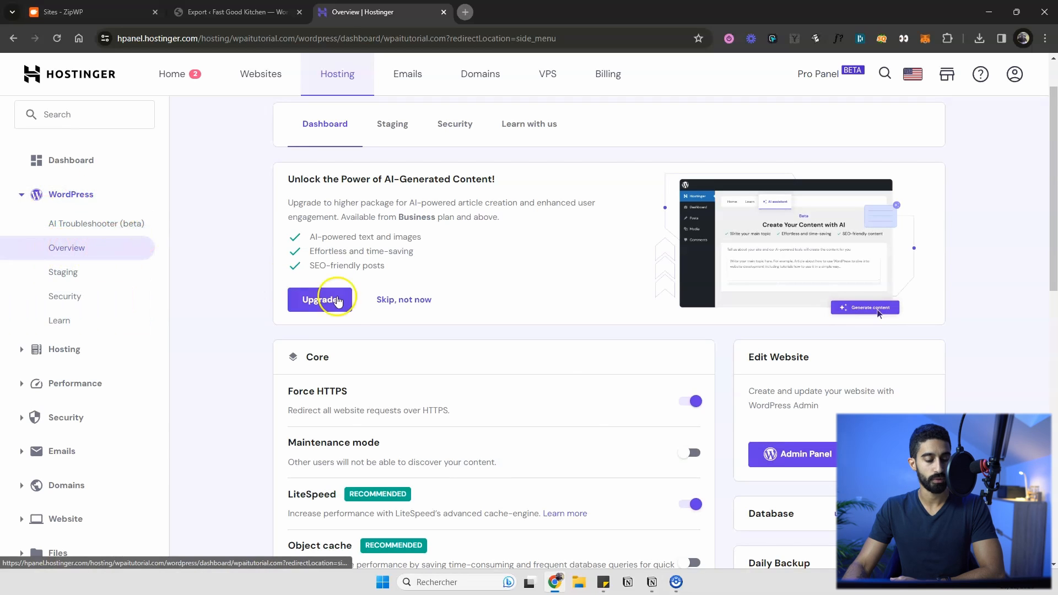
- Turn on maintenance mode in the WordPress overview of wpaitutorial.com and look over the other core settings
scroll(285, 292, down, 1)
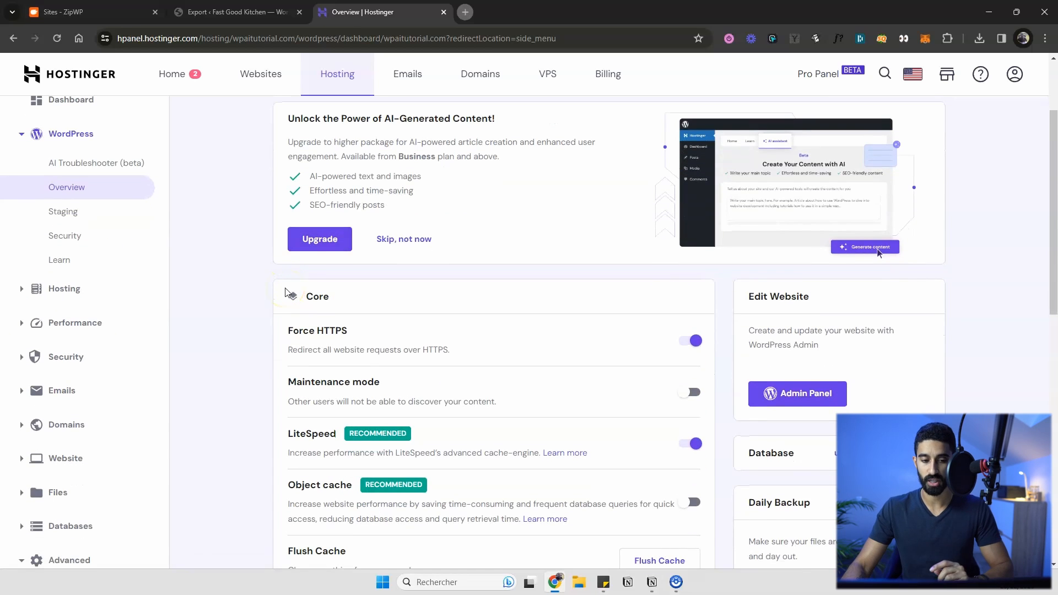
scroll(378, 286, down, 2)
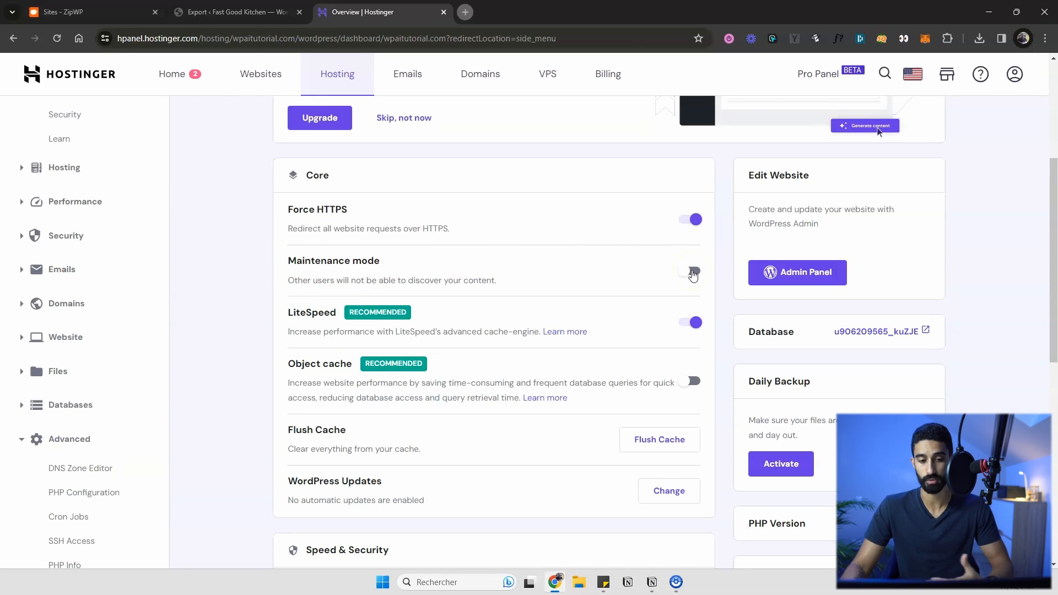
click(693, 272)
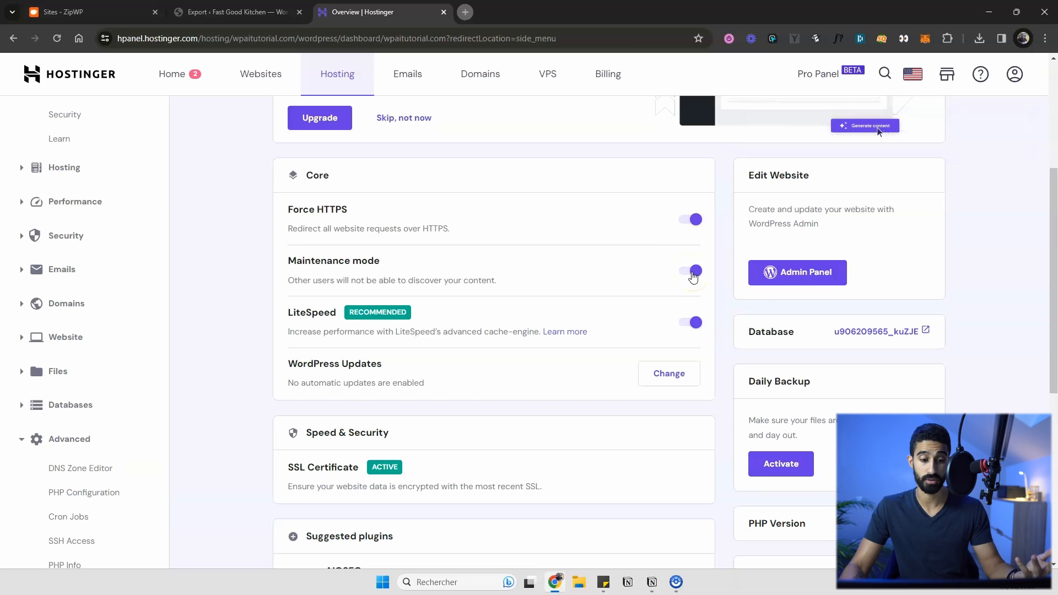
scroll(669, 297, down, 2)
scroll(566, 273, up, 5)
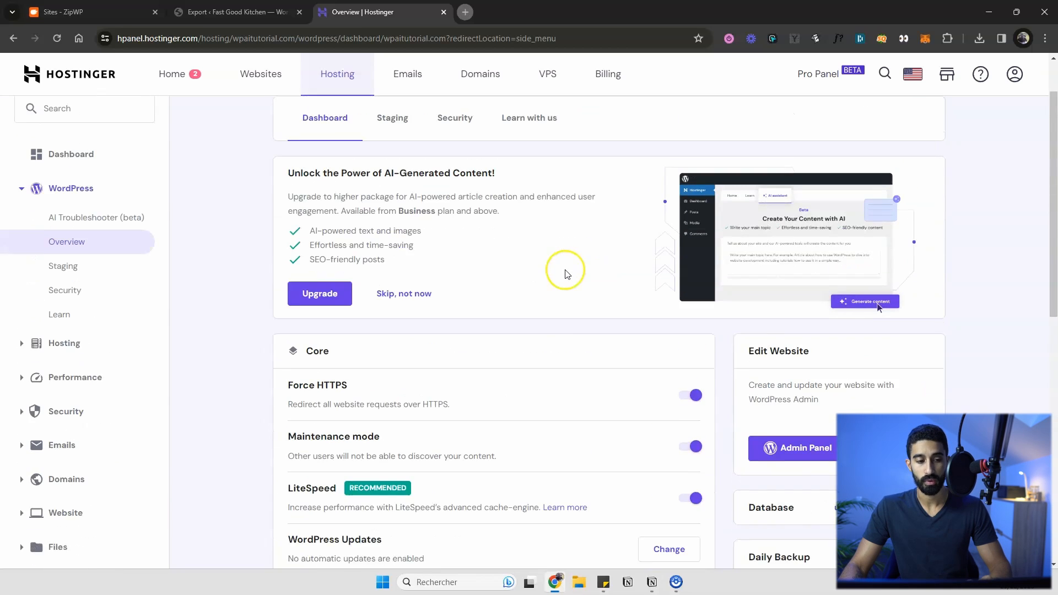
scroll(566, 274, up, 2)
scroll(715, 337, down, 3)
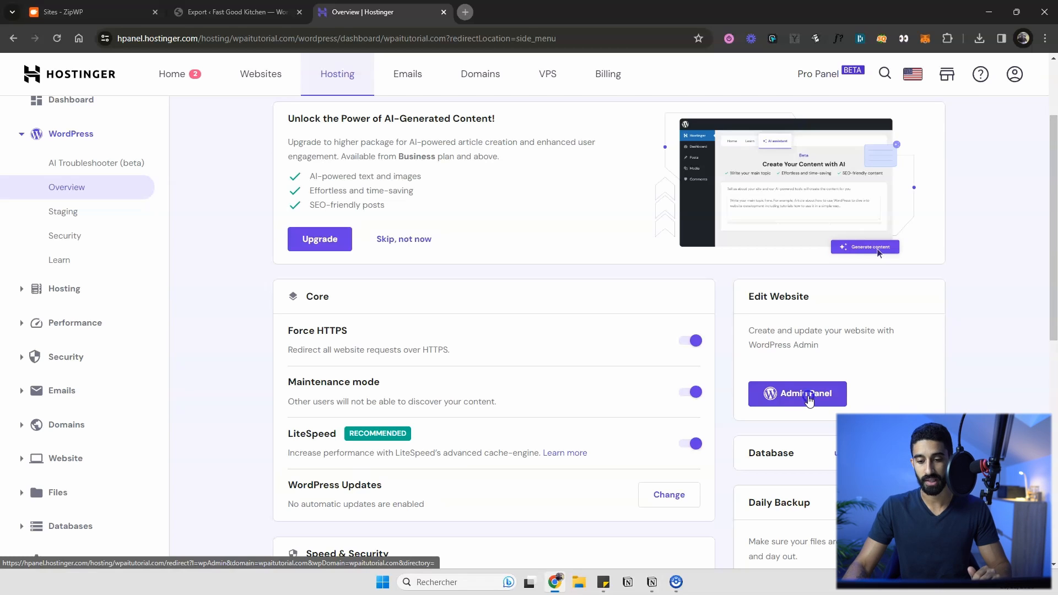
- Open the WordPress admin of wpaitutorial.com, view the default front page and return to the admin dashboard
click(807, 394)
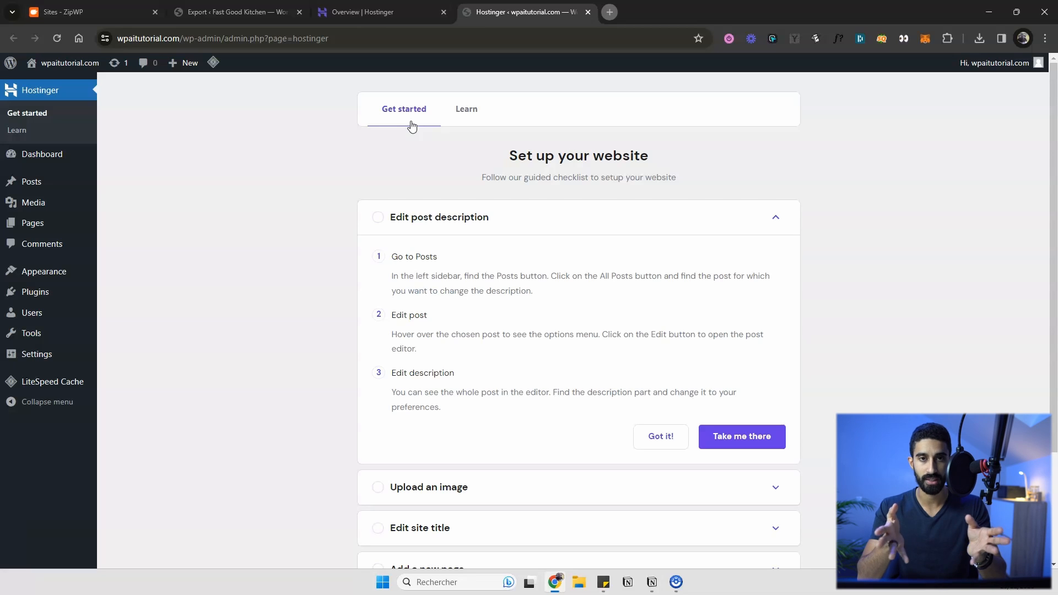
click(294, 180)
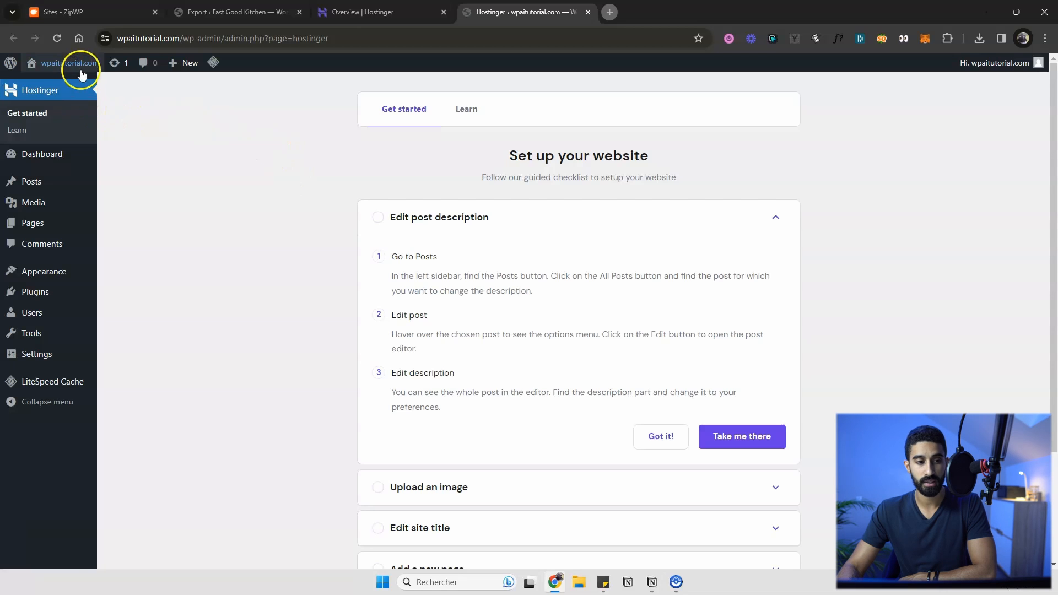
mouse_move(81, 72)
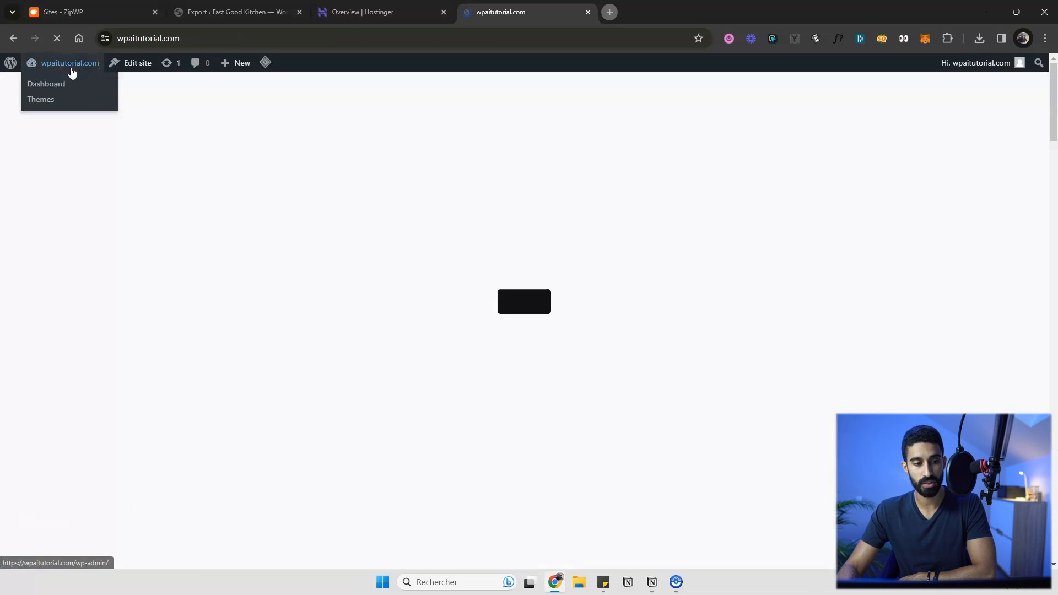
click(73, 65)
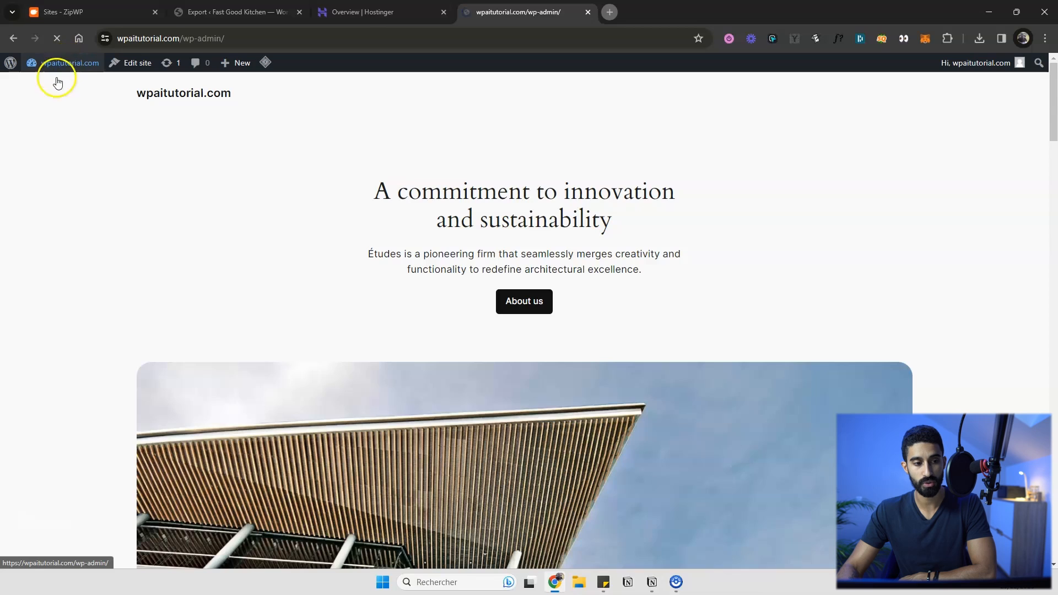
scroll(83, 117, down, 5)
scroll(179, 148, up, 5)
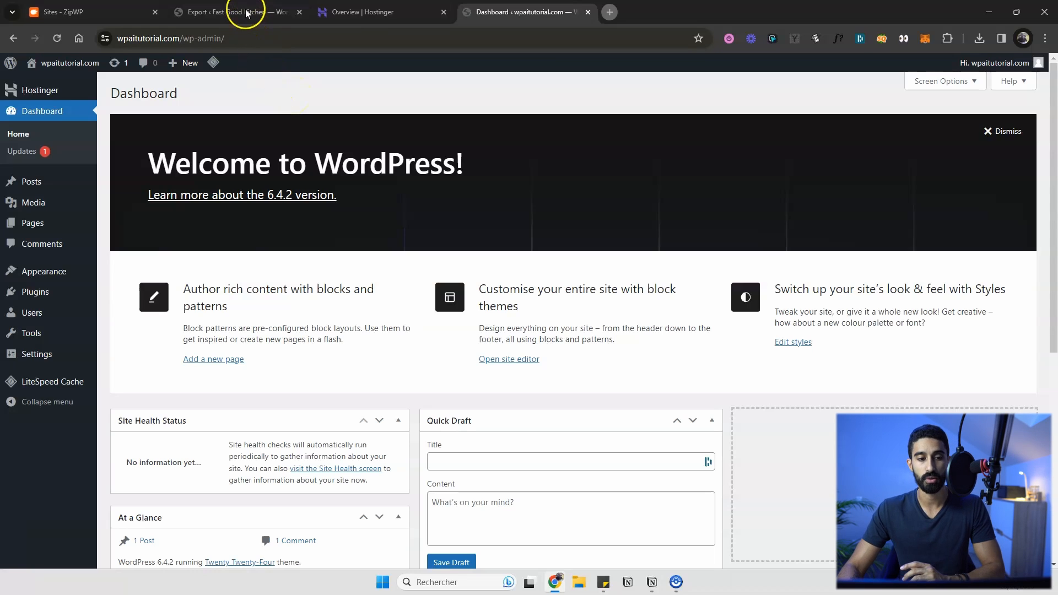
- Search the plugin directory for "all in one migration" and install and activate the All-in-One WP Migration plugin
mouse_move(43, 302)
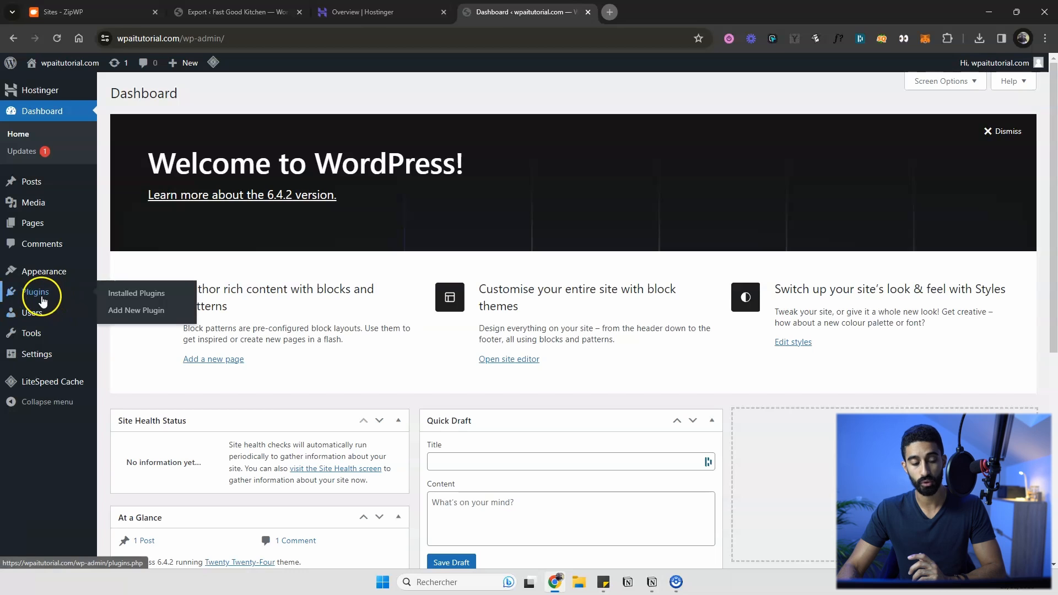
click(77, 290)
click(207, 103)
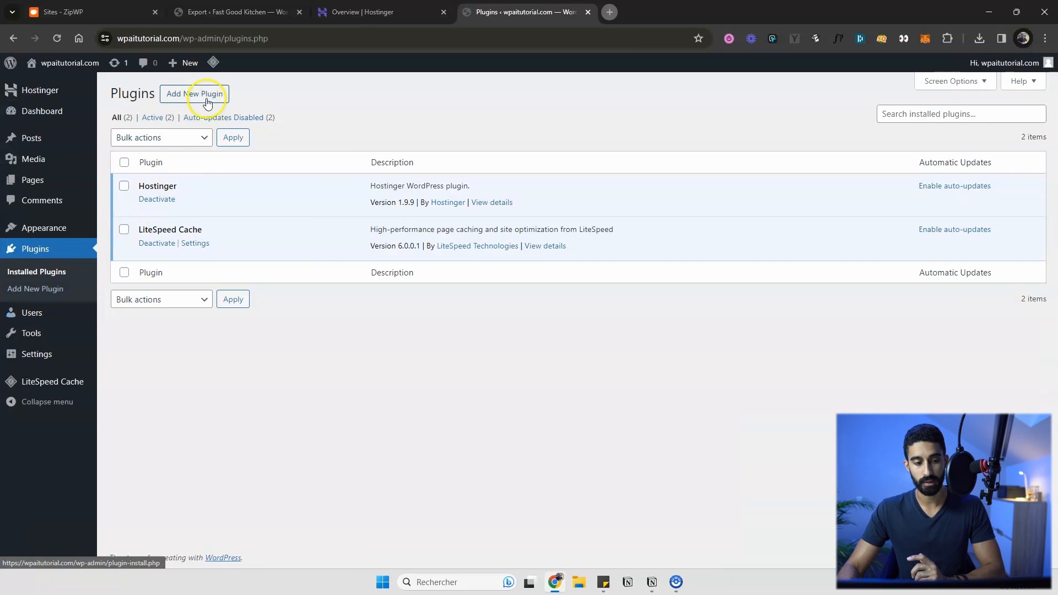
click(201, 96)
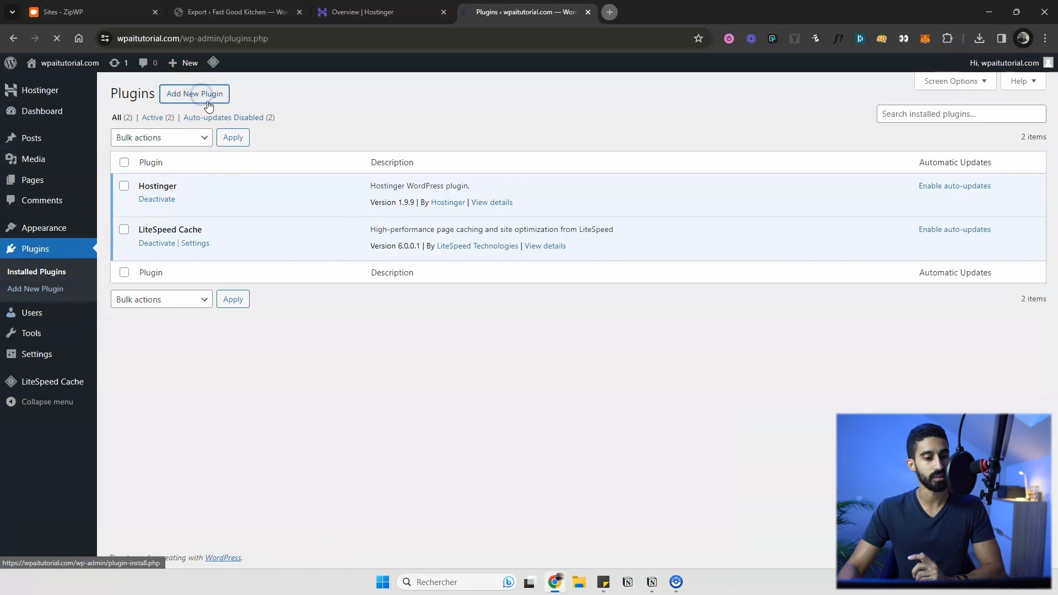
click(895, 127)
text(all in one migrati)
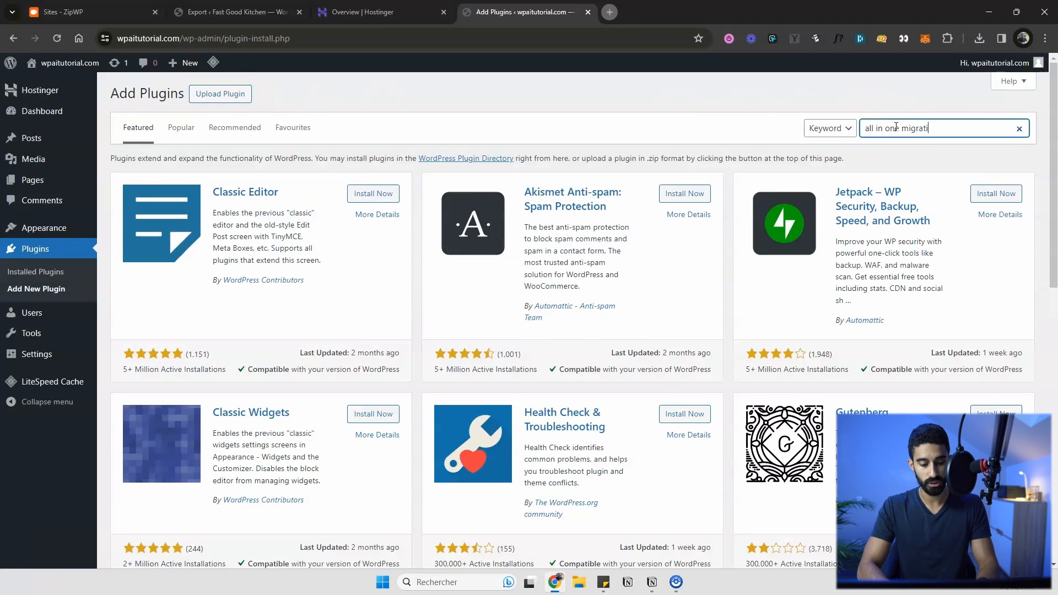
text(on)
click(377, 197)
click(378, 198)
- Import the exported site backup from a file with All-in-One WP Migration, accepting the overwrite, and reload the admin page
click(44, 365)
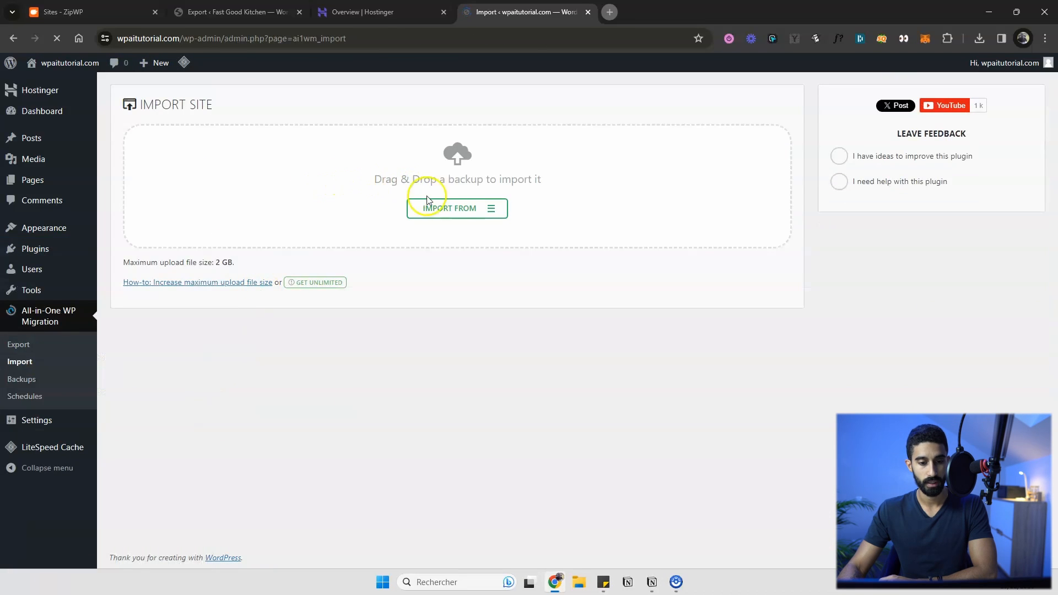
click(458, 215)
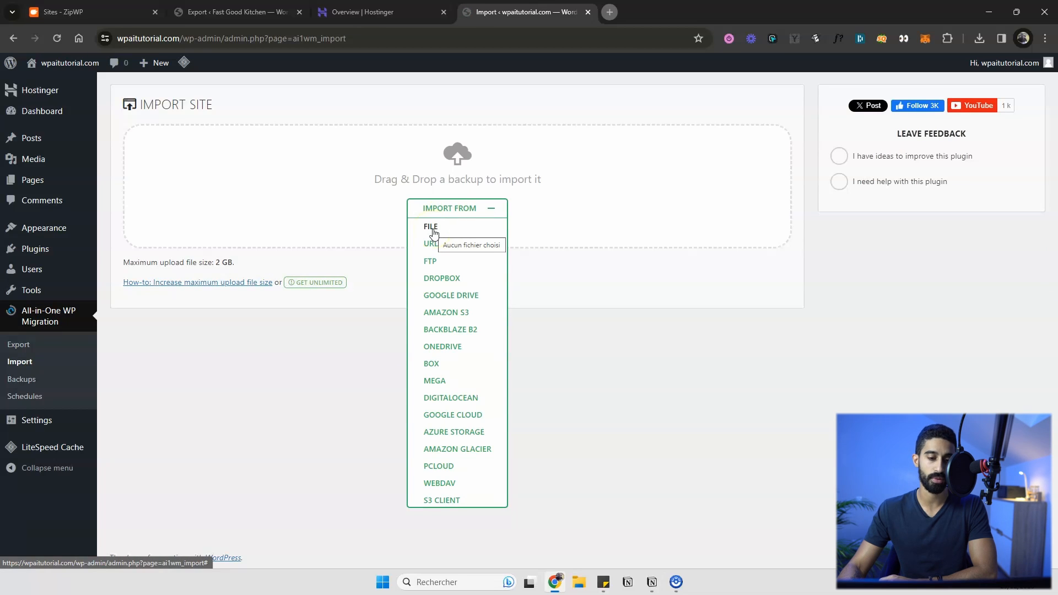
click(455, 311)
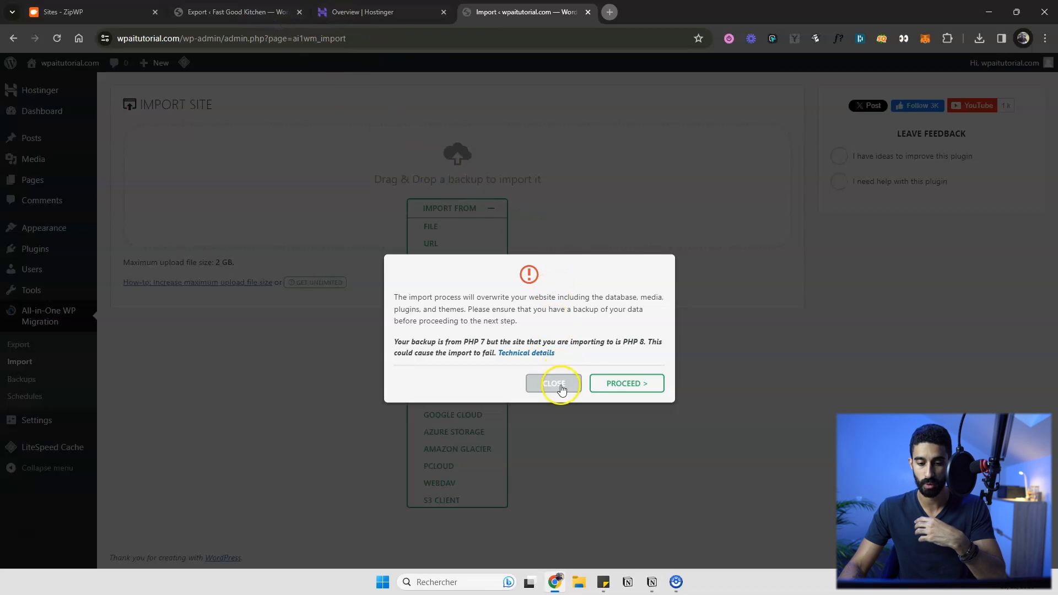
click(613, 385)
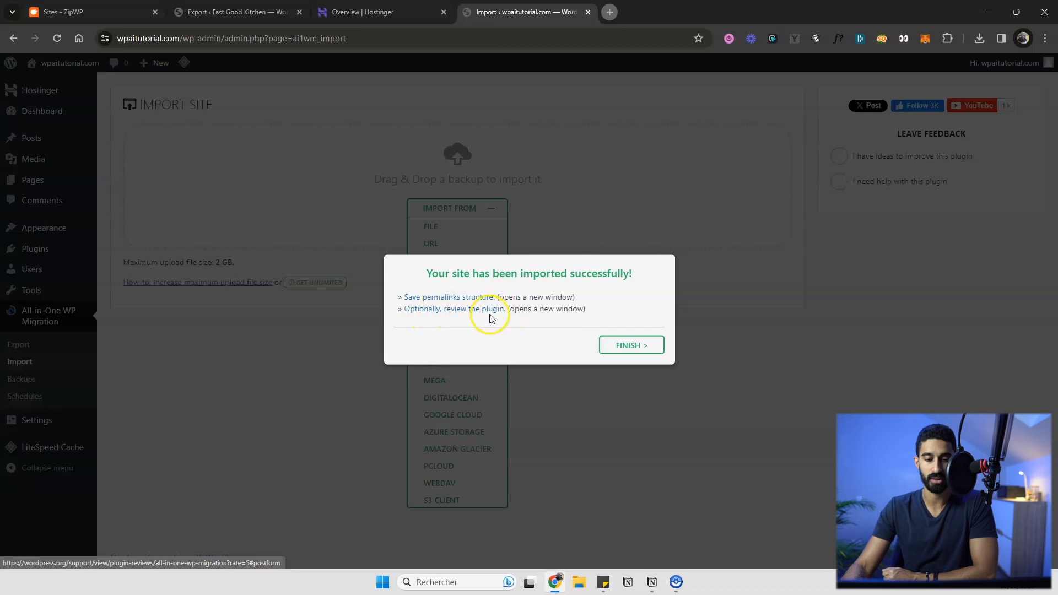
click(618, 346)
click(58, 38)
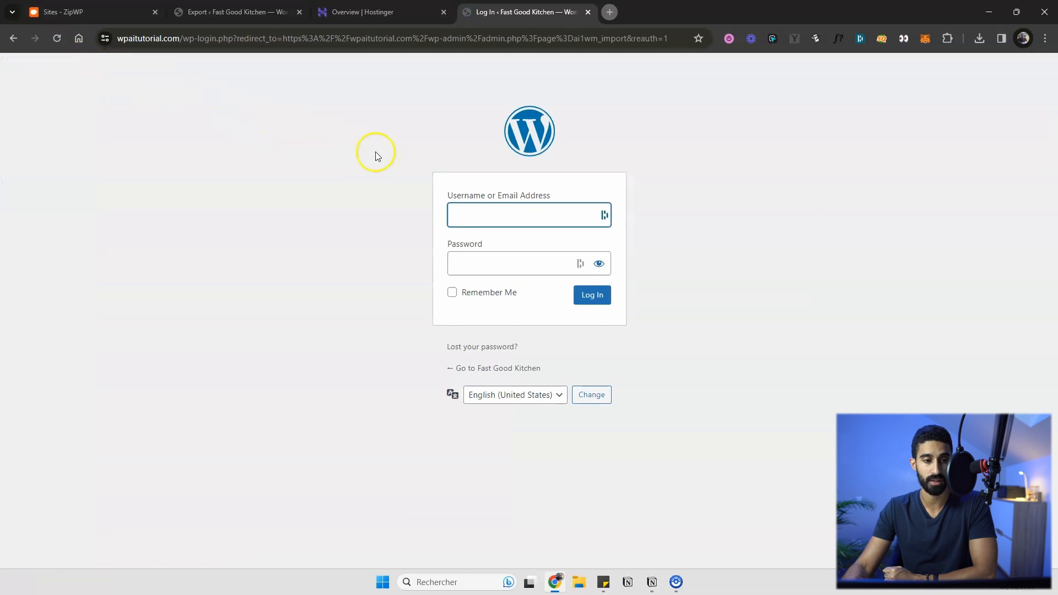
- Close the finished export dialog on the original site and open the login credentials of Fast Good Kitchen in ZipWP
click(251, 7)
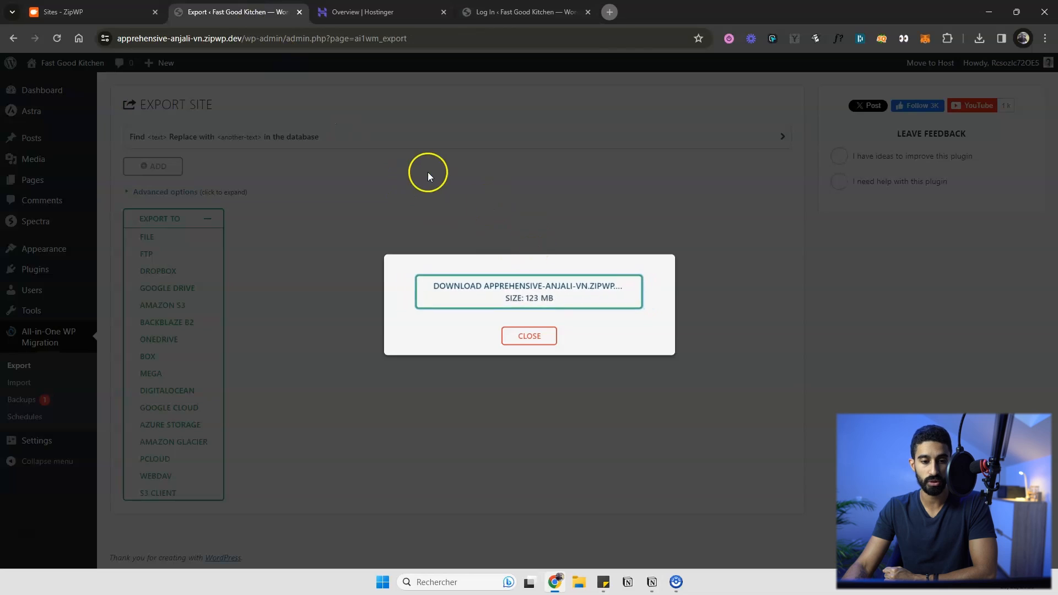
click(520, 338)
click(94, 10)
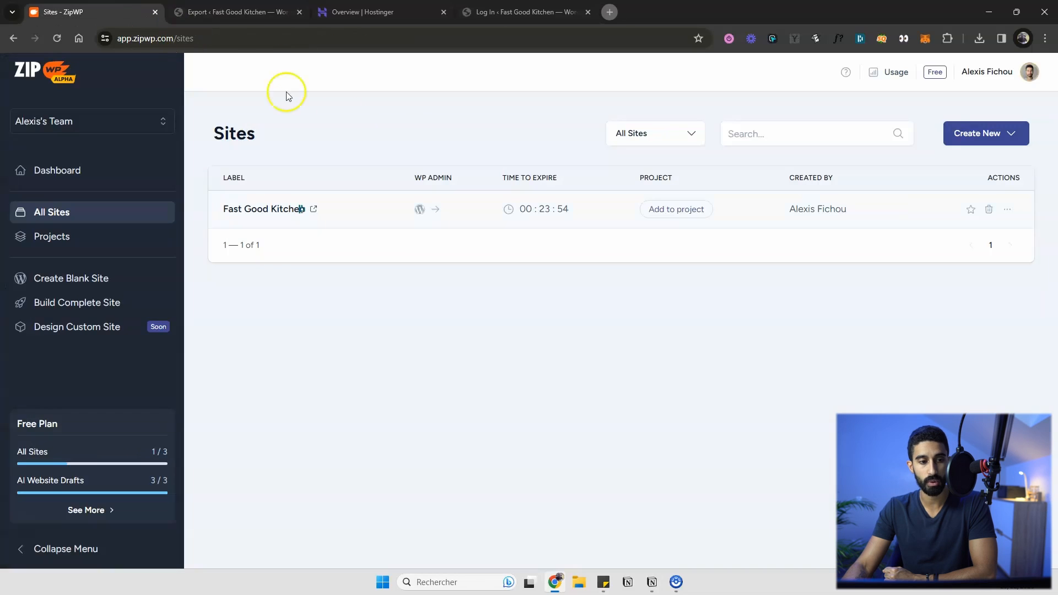
click(275, 8)
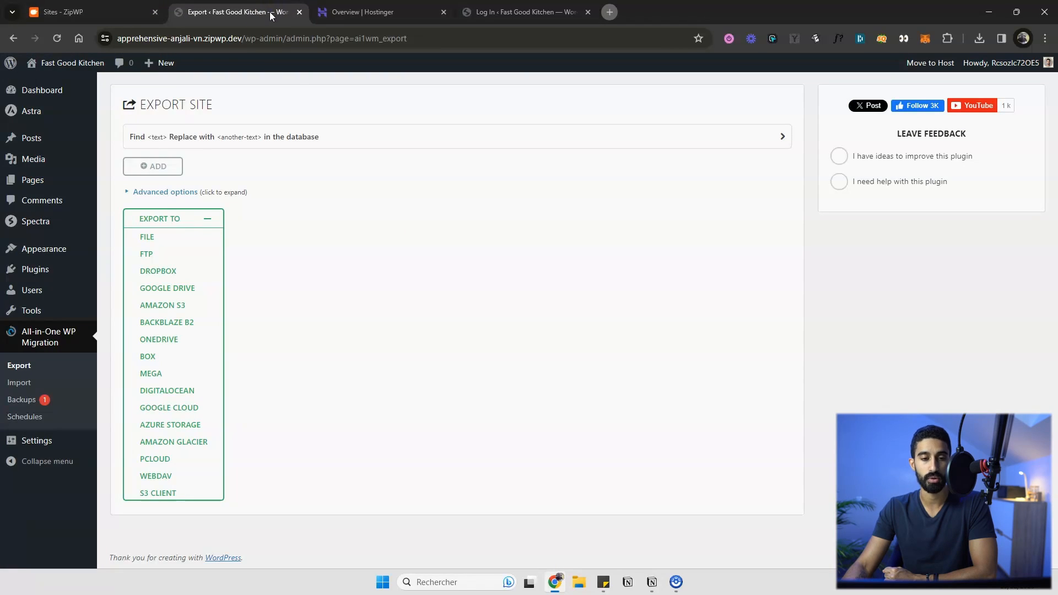
click(539, 12)
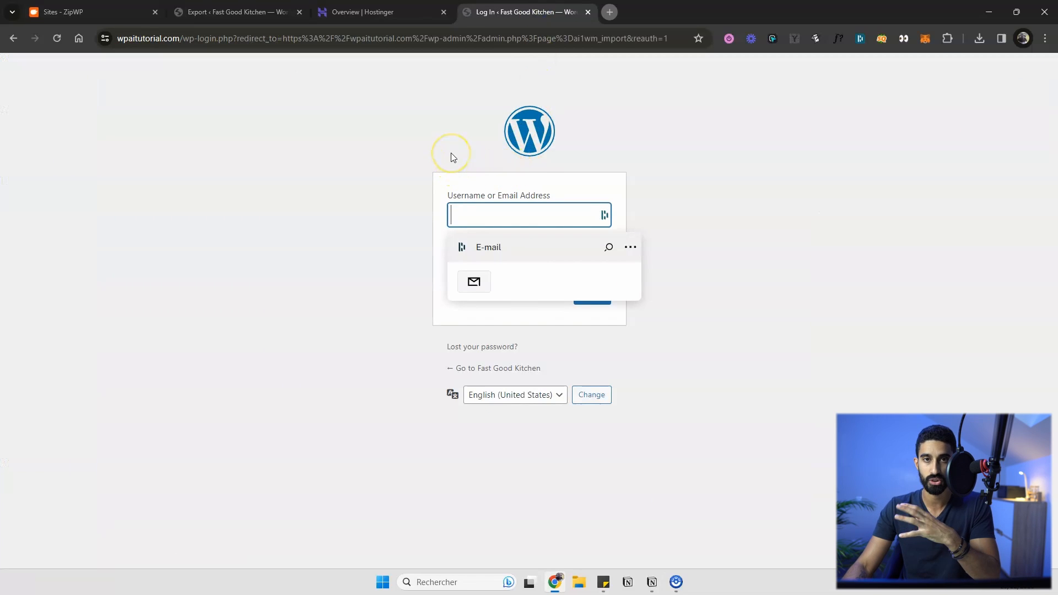
click(448, 168)
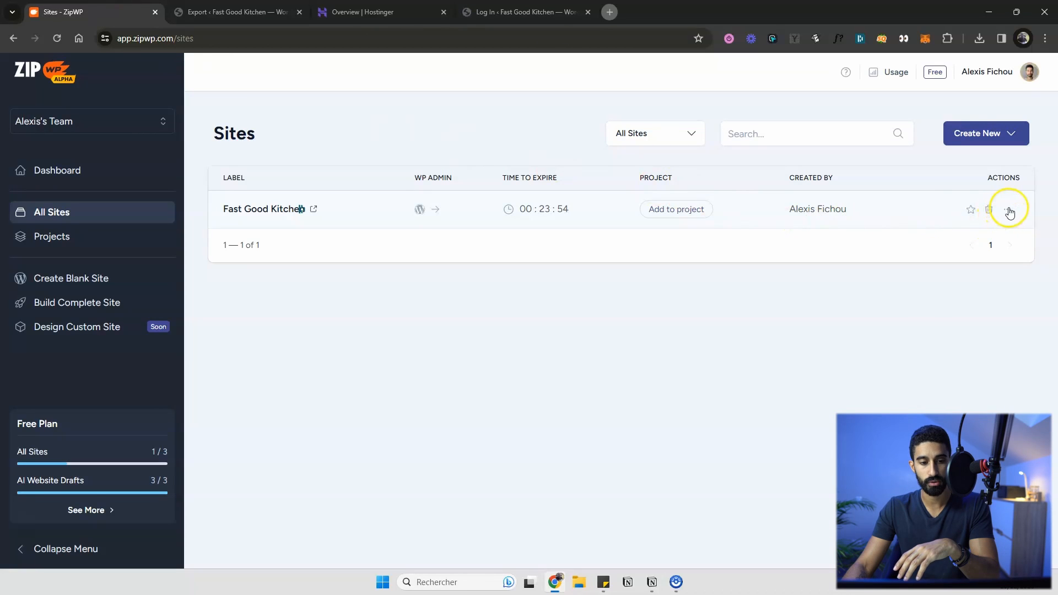
click(1009, 209)
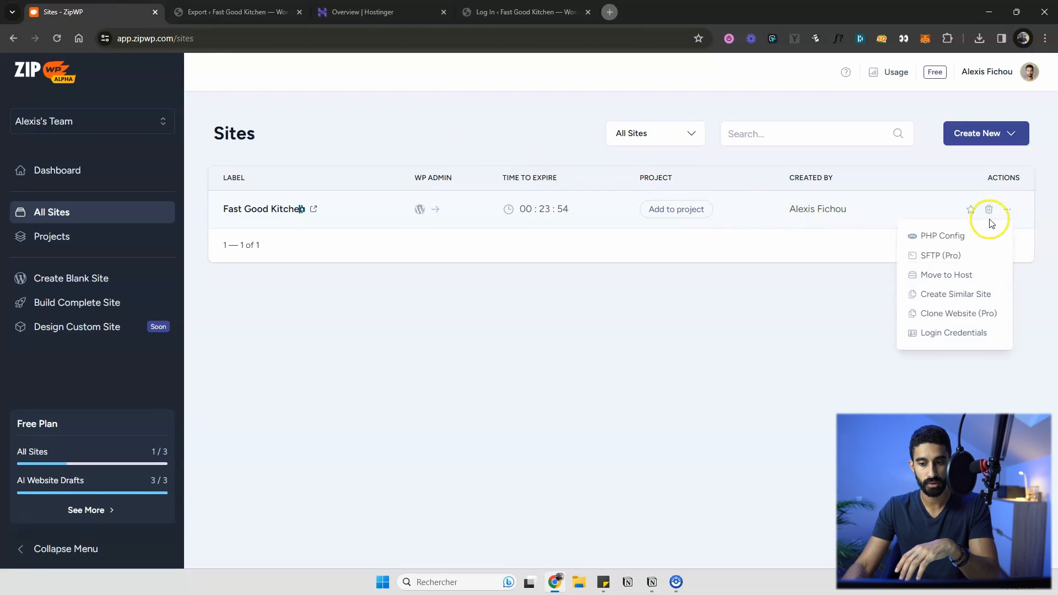
click(953, 333)
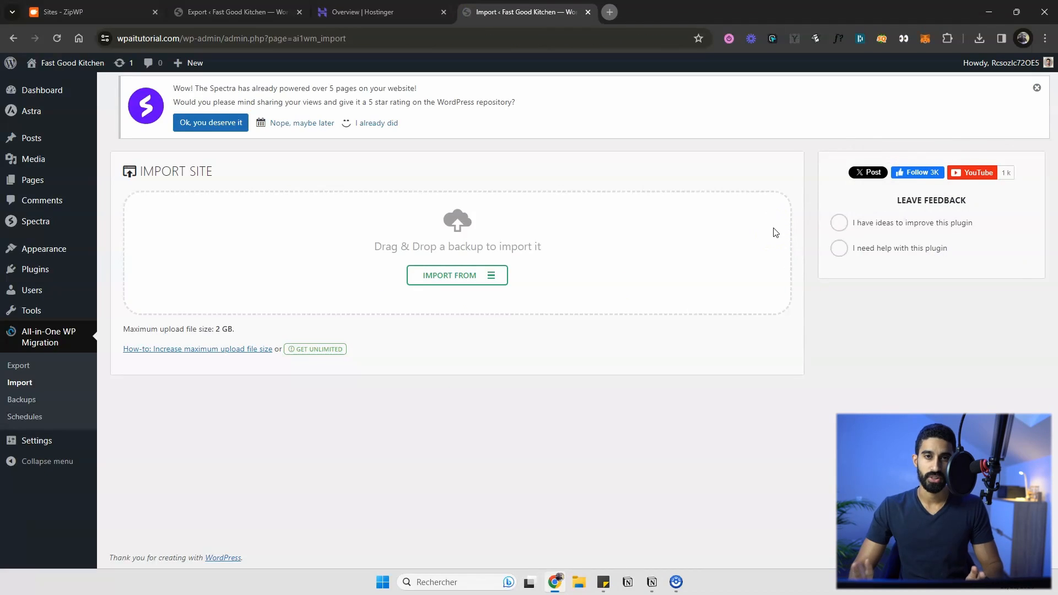
- Save the permalink settings of wpaitutorial.com with the Post name structure
mouse_move(62, 438)
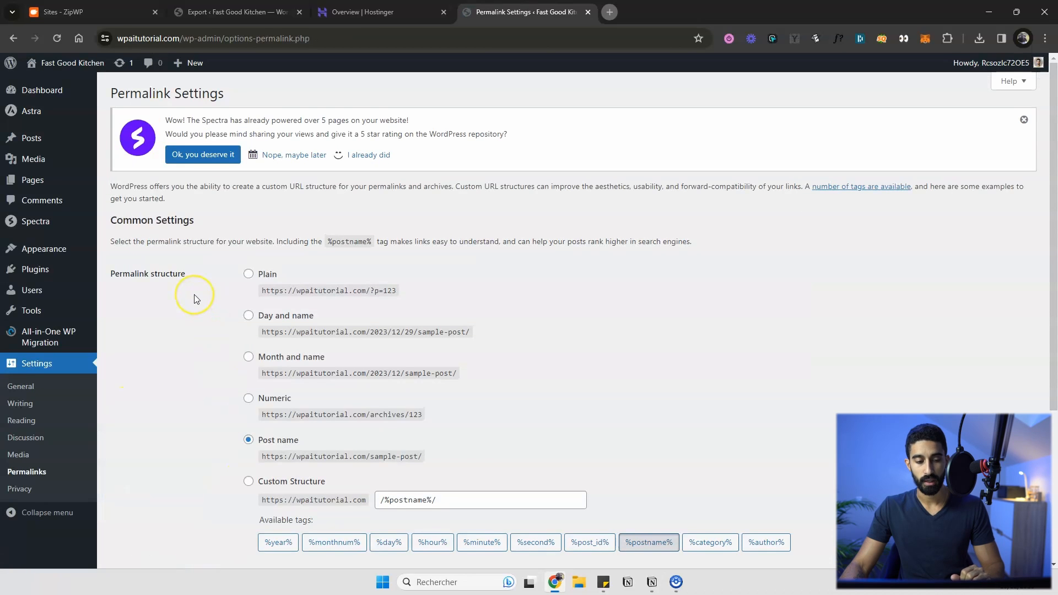
scroll(194, 298, down, 4)
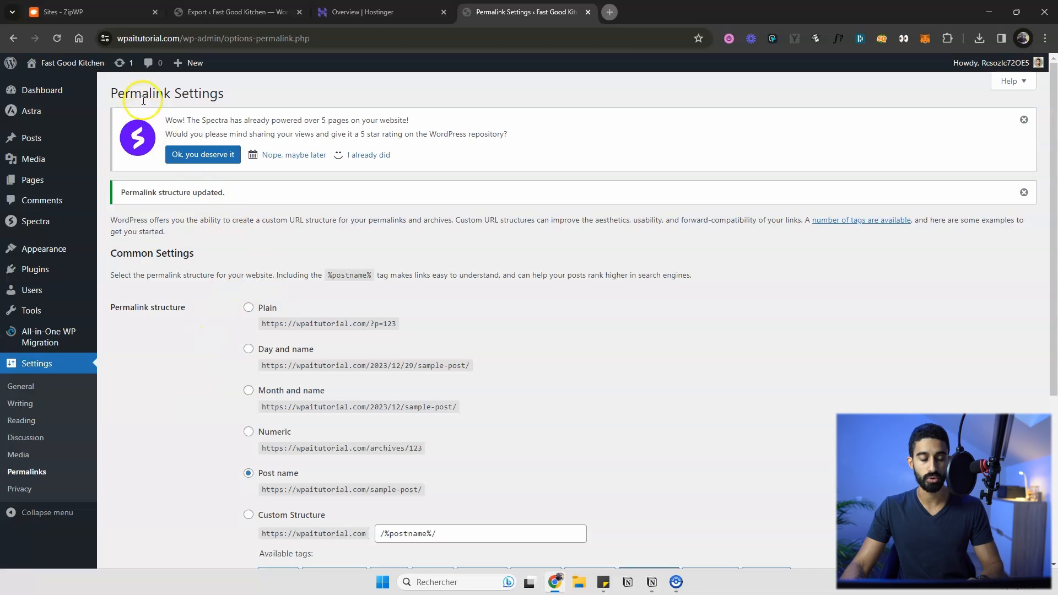
- Visit the migrated site at wpaitutorial.com and examine the home page's sections, text and images
mouse_move(91, 63)
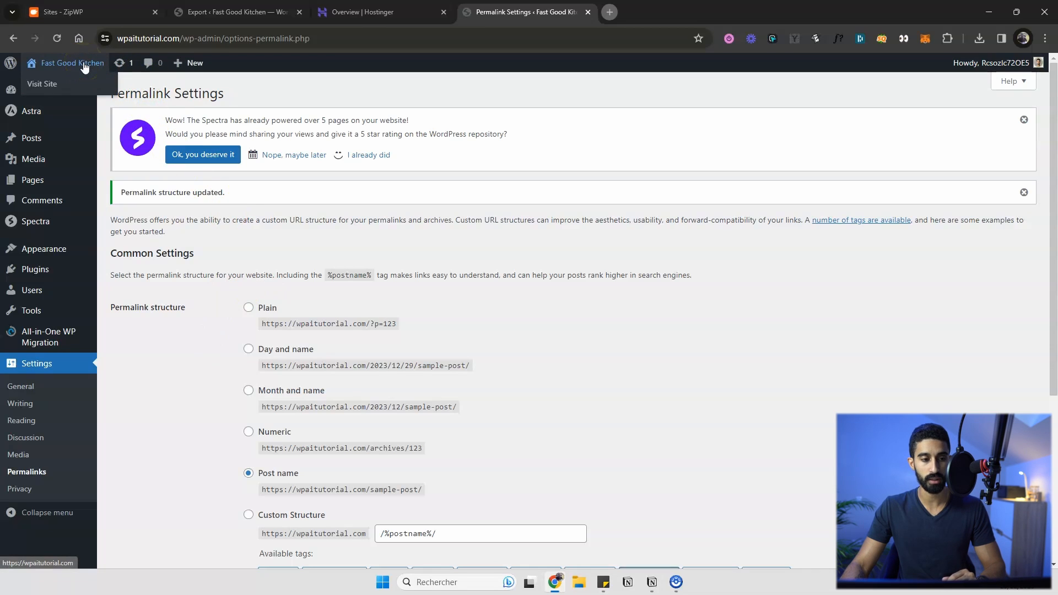
click(84, 66)
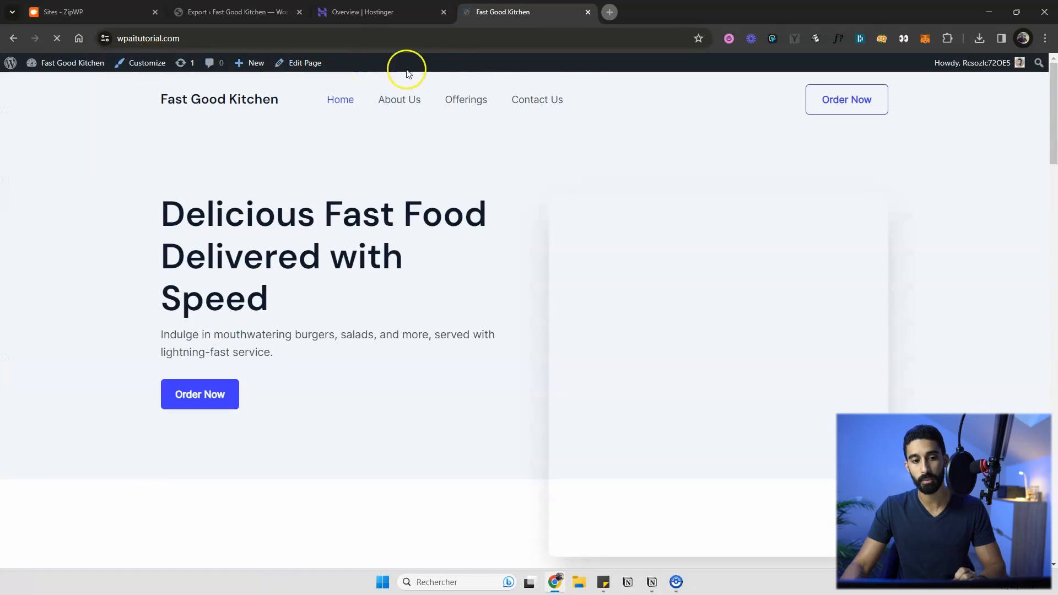
mouse_move(91, 67)
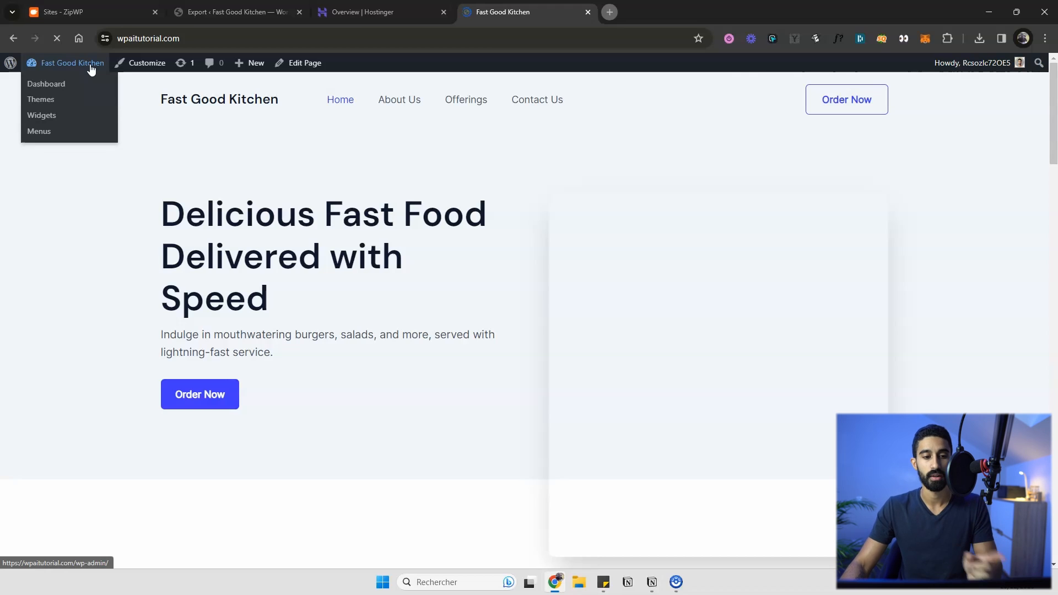
scroll(374, 141, down, 2)
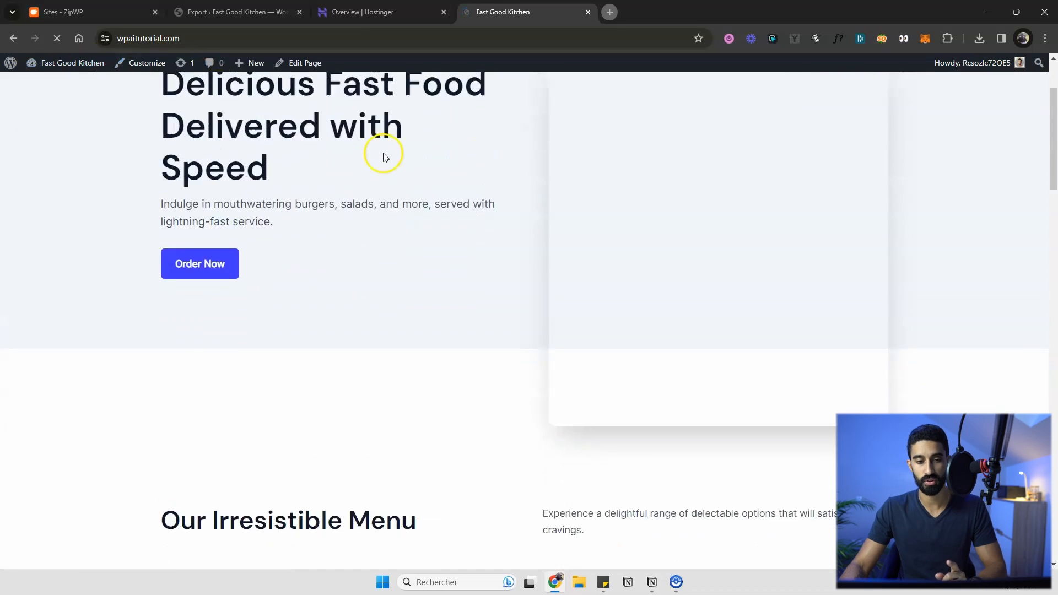
scroll(384, 159, up, 2)
scroll(384, 158, down, 10)
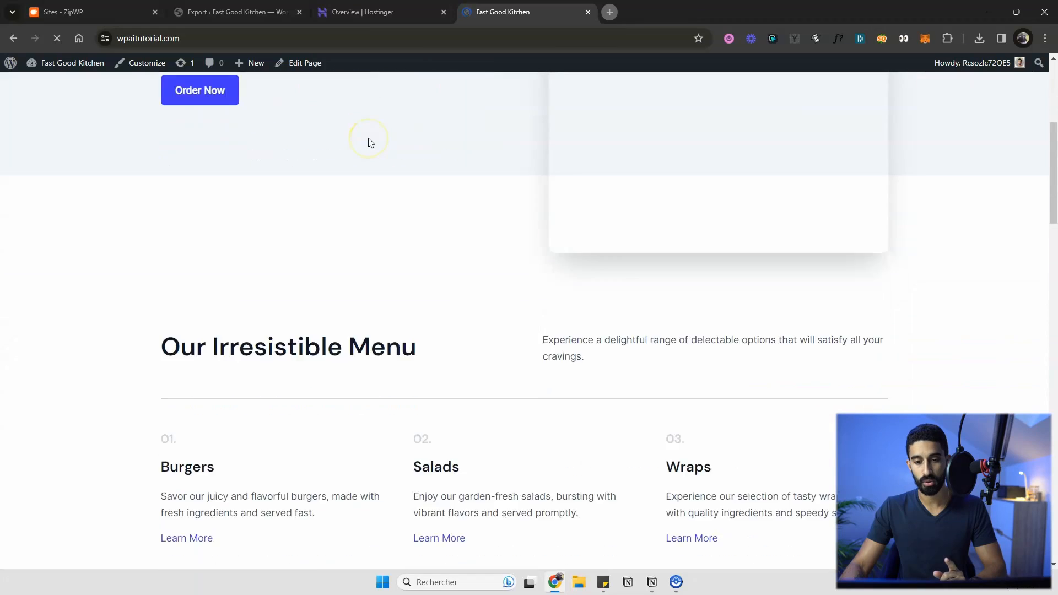
scroll(368, 141, down, 6)
scroll(444, 196, up, 10)
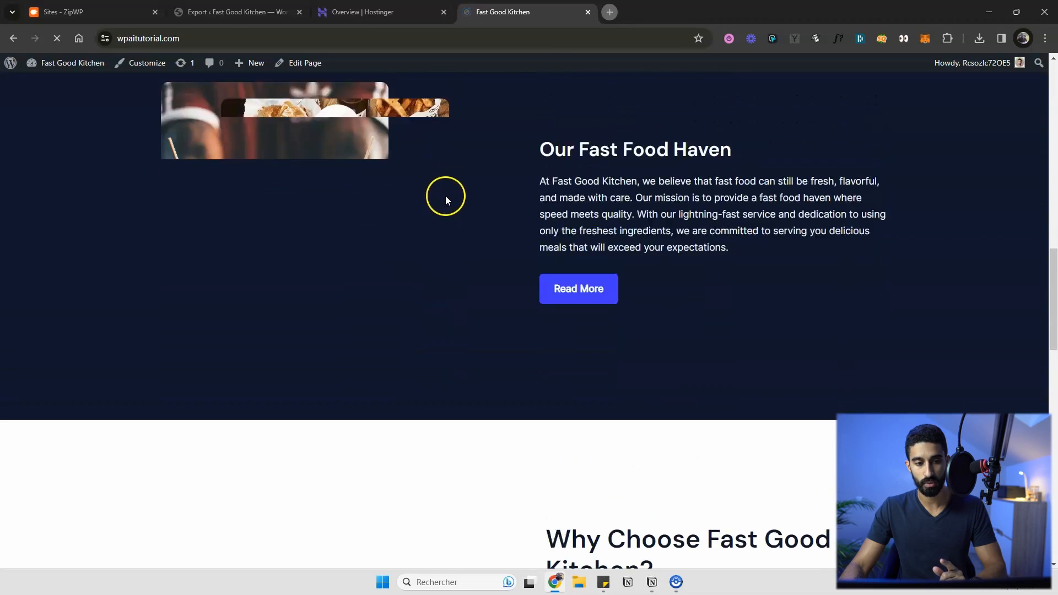
scroll(444, 232, up, 5)
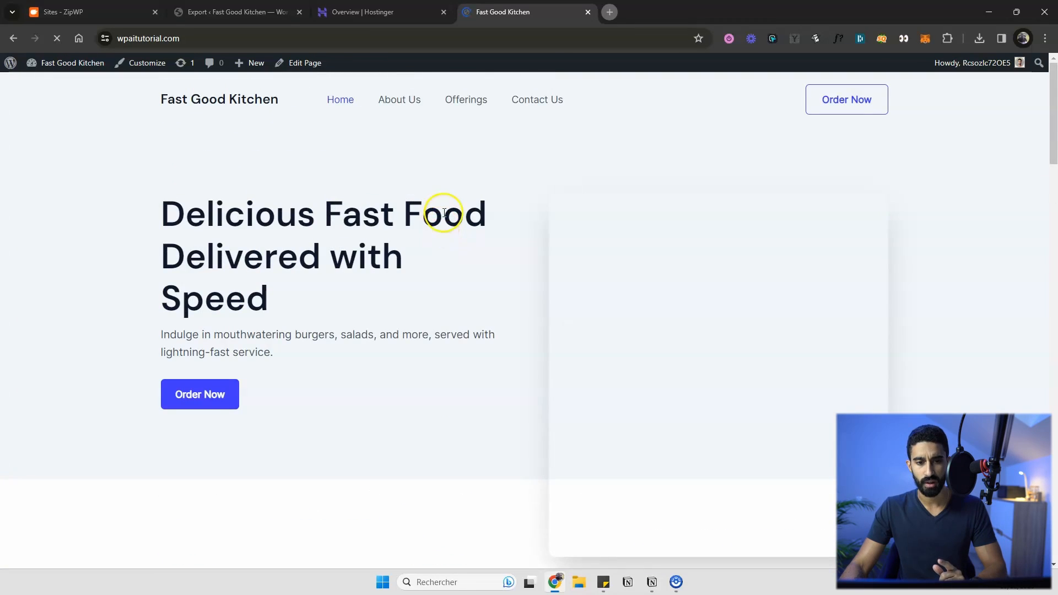
scroll(479, 309, down, 12)
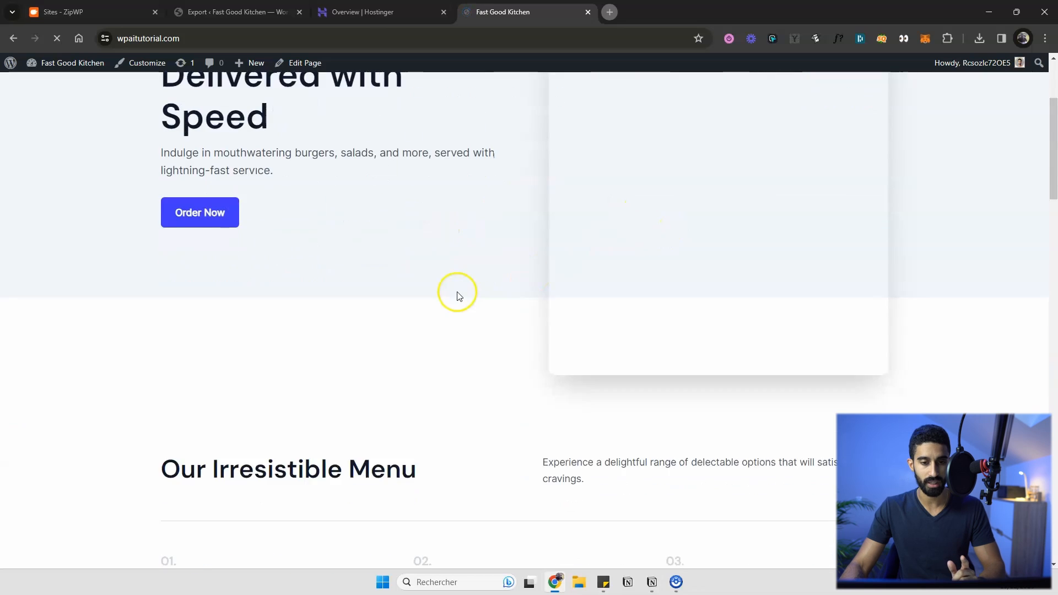
scroll(212, 138, up, 15)
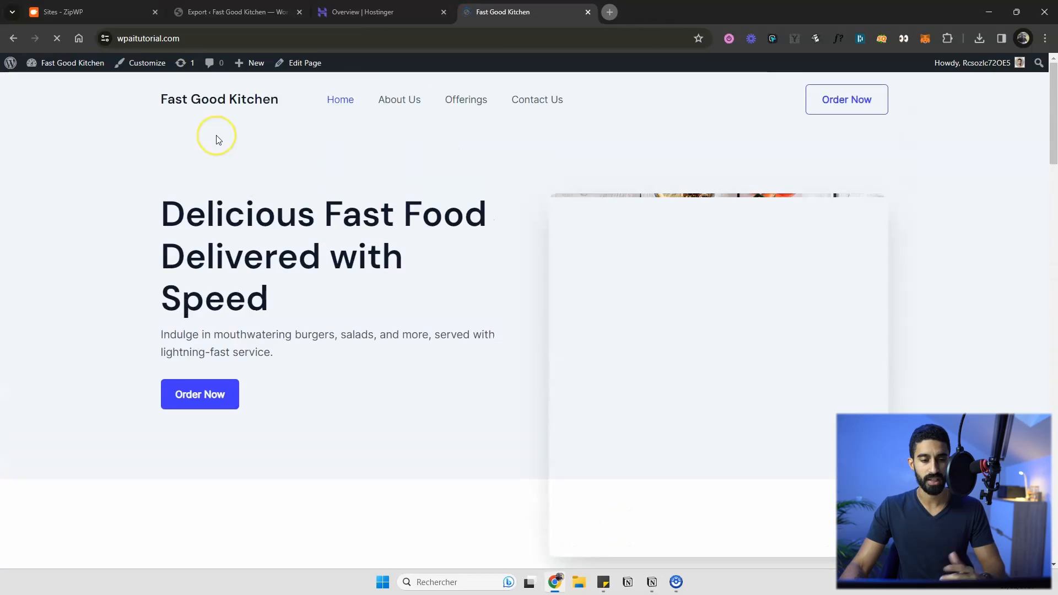
scroll(258, 154, down, 3)
scroll(347, 170, up, 3)
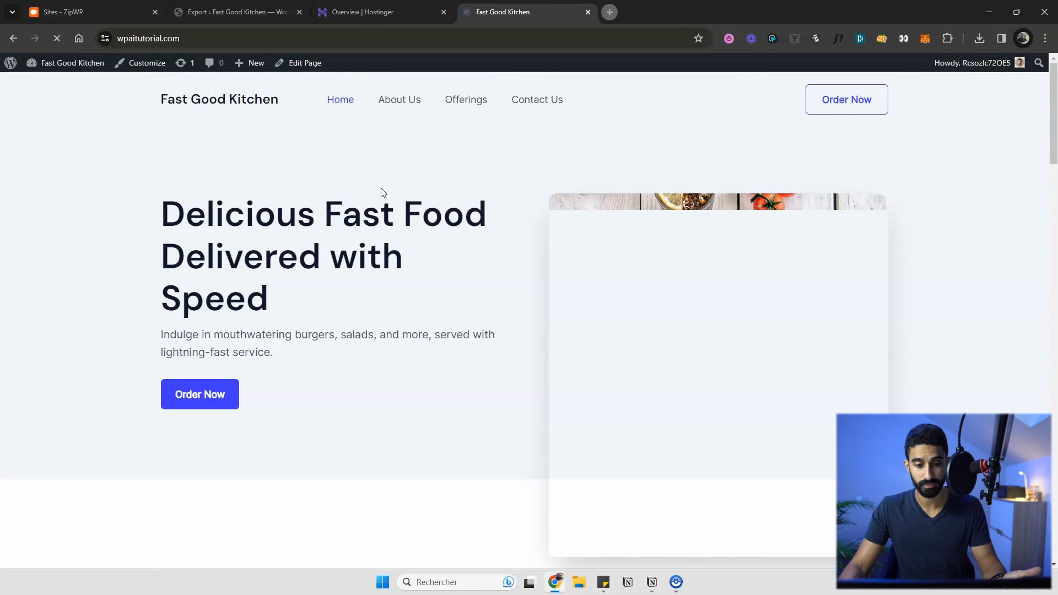
scroll(380, 160, down, 7)
scroll(443, 150, down, 15)
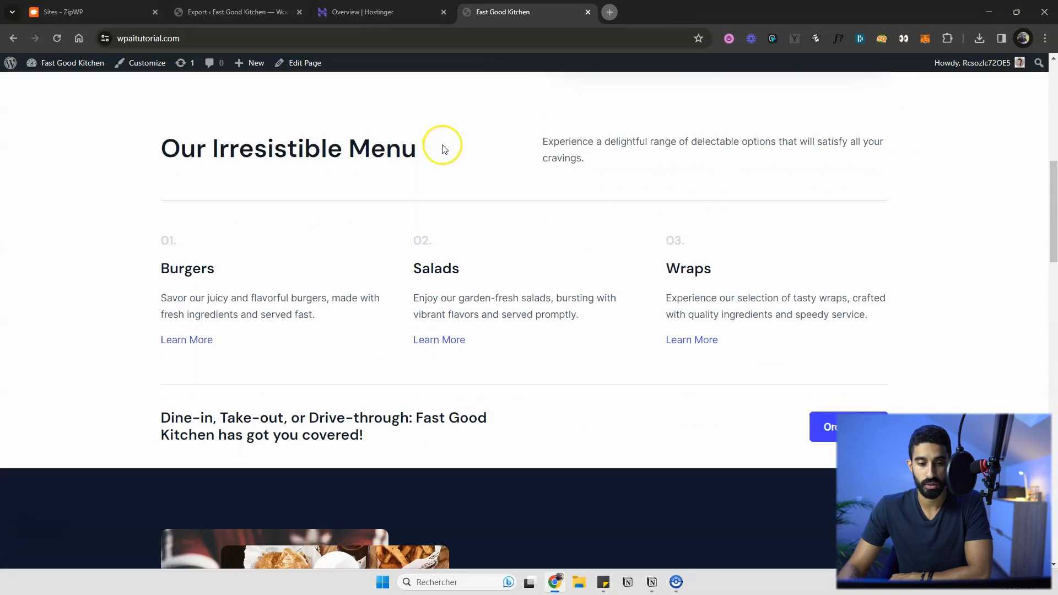
scroll(539, 144, down, 8)
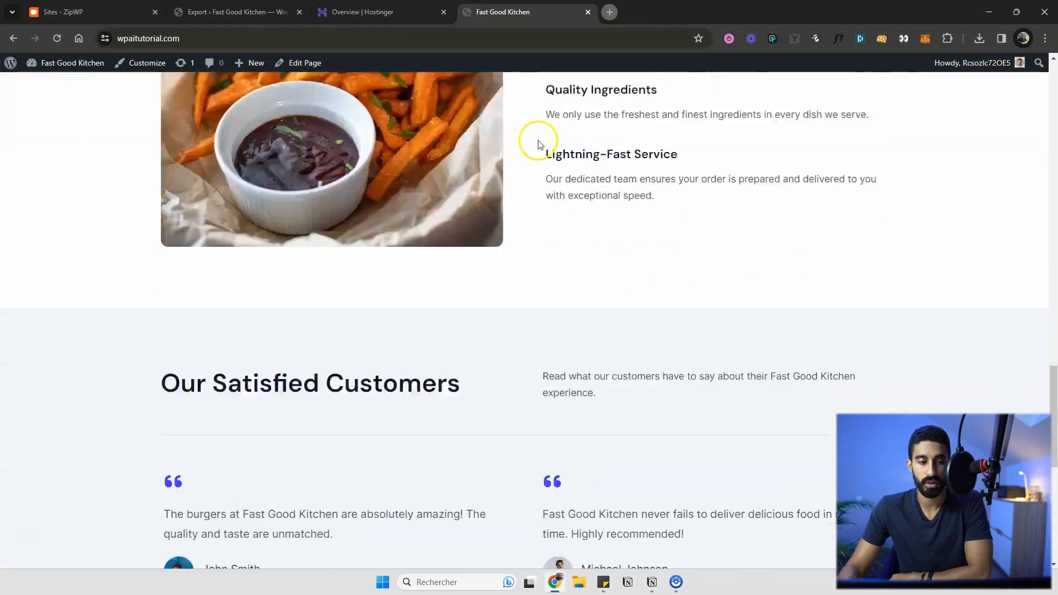
scroll(539, 144, up, 15)
scroll(539, 144, up, 10)
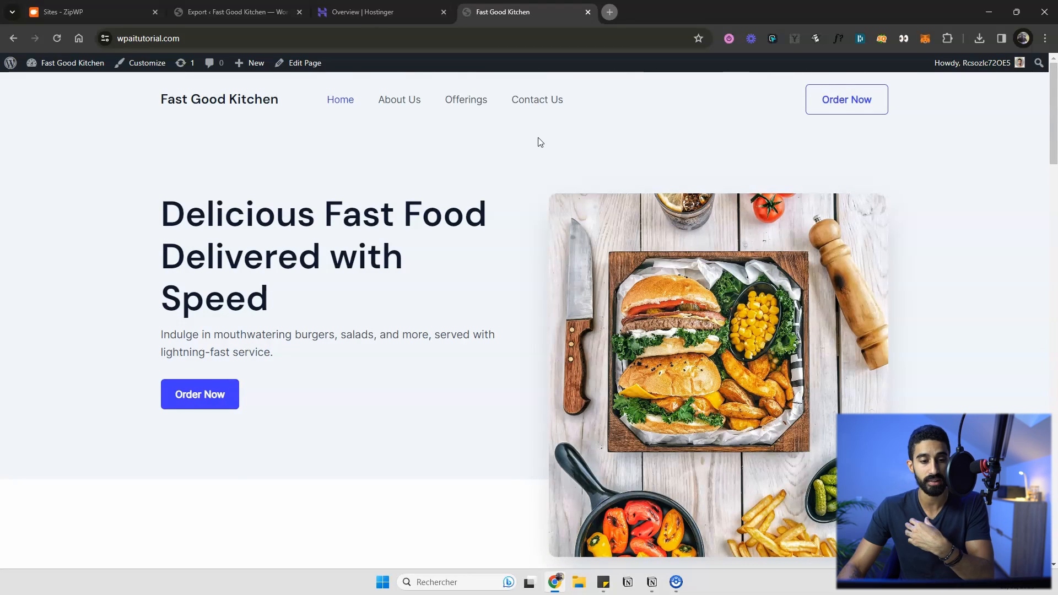
scroll(539, 139, down, 8)
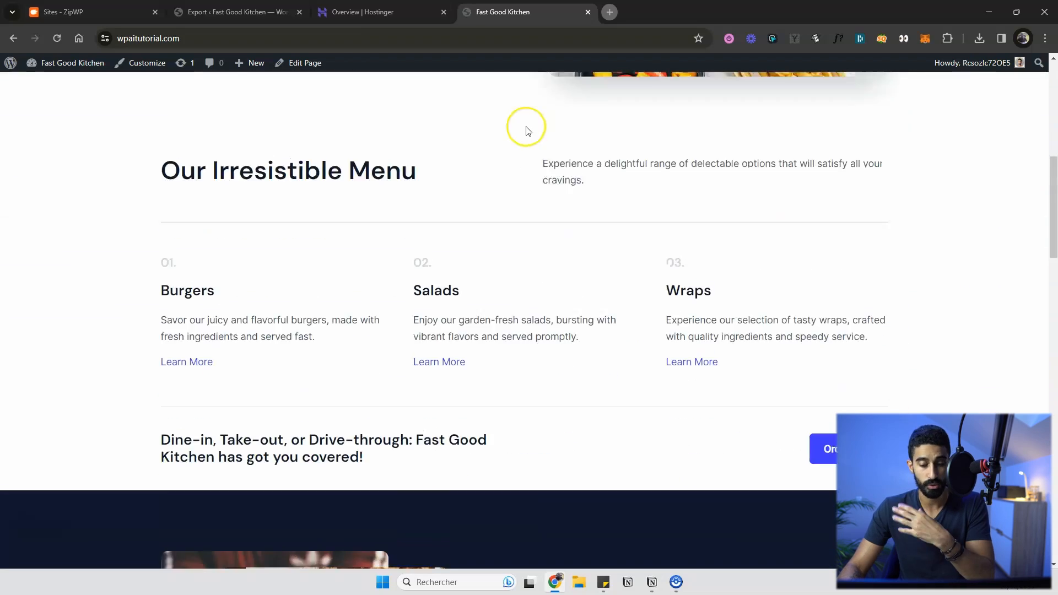
scroll(525, 131, up, 8)
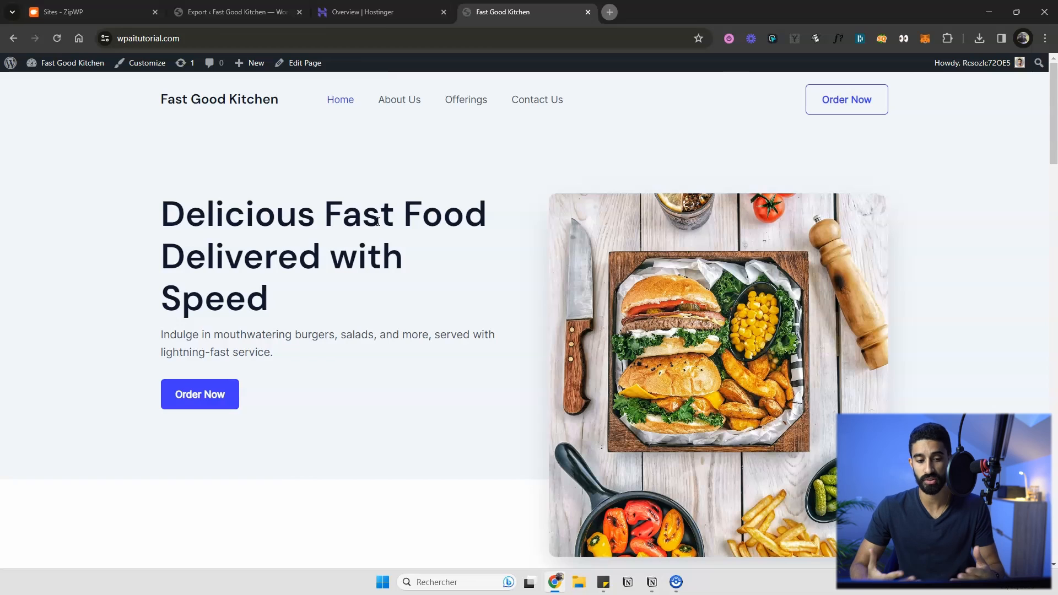
- Log out of WordPress and load wpaitutorial.com as a visitor to check the home page
key(ctrl+l)
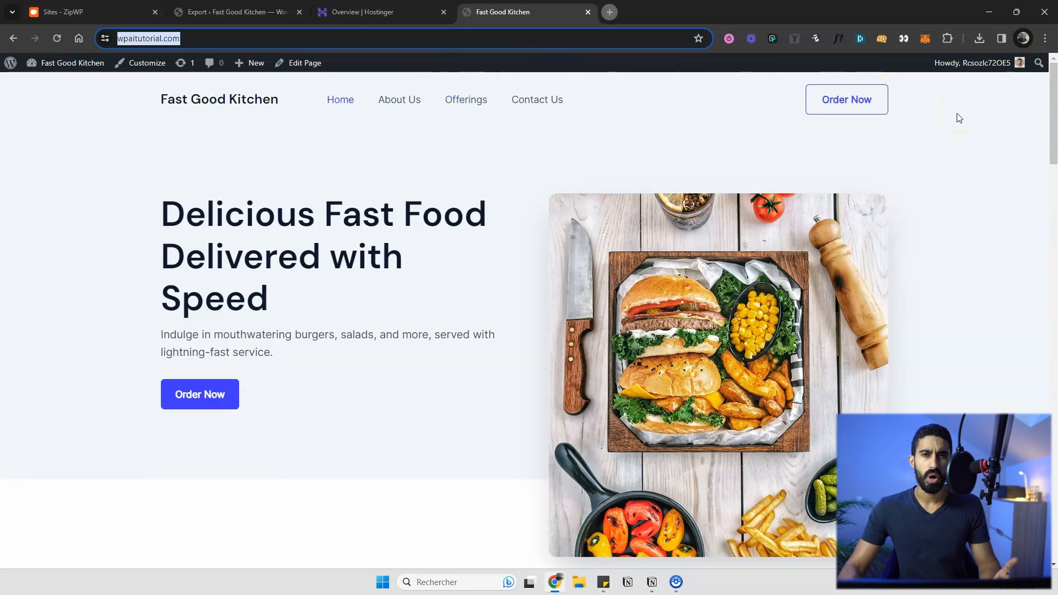
key(ctrl+shift+Tab)
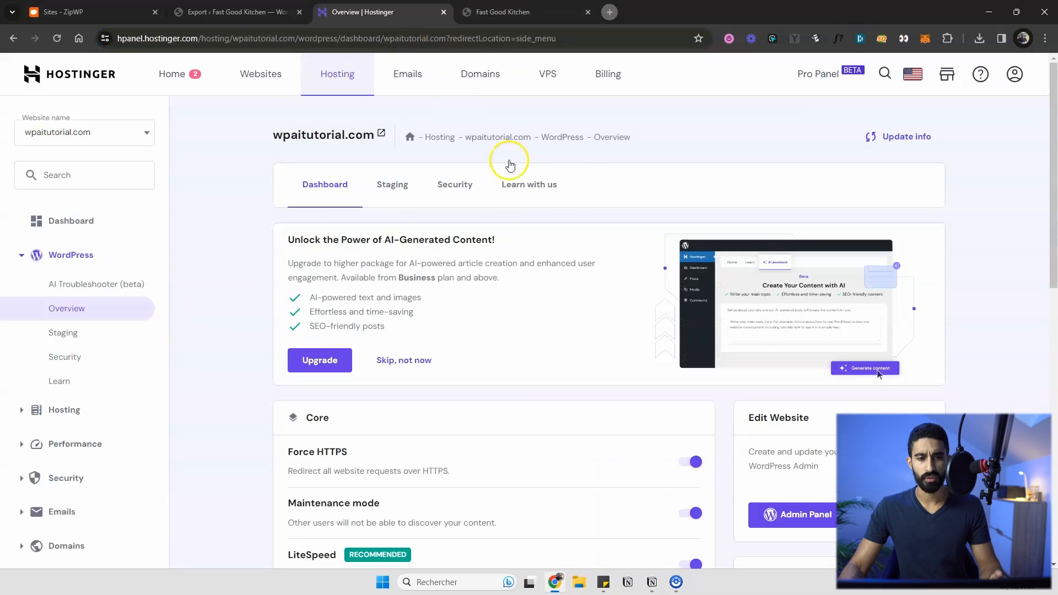
click(523, 10)
mouse_move(947, 62)
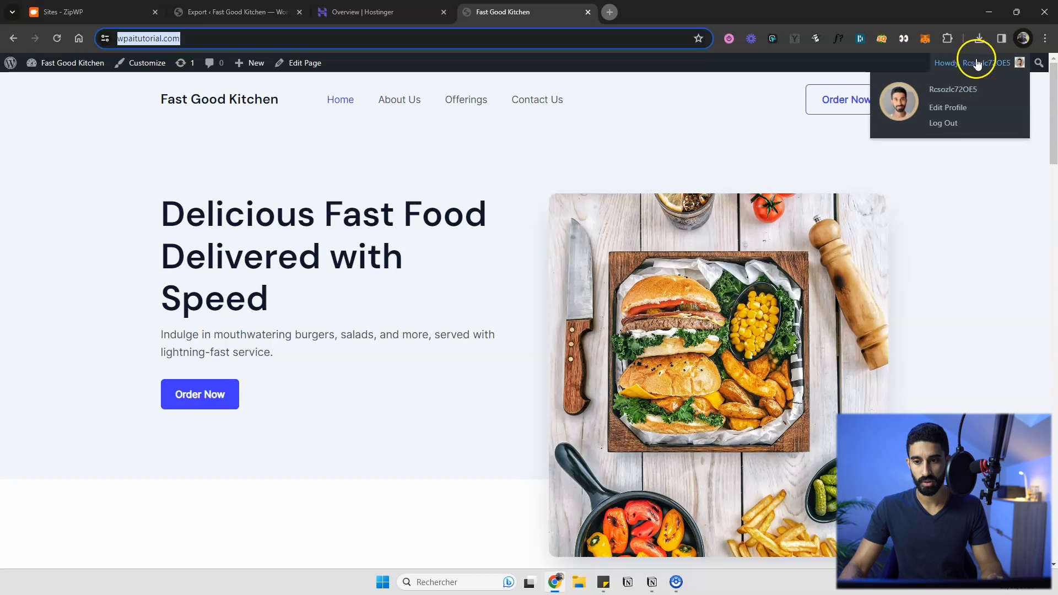
click(948, 122)
drag(210, 38, 391, 38)
key(BackSpace)
key(Return)
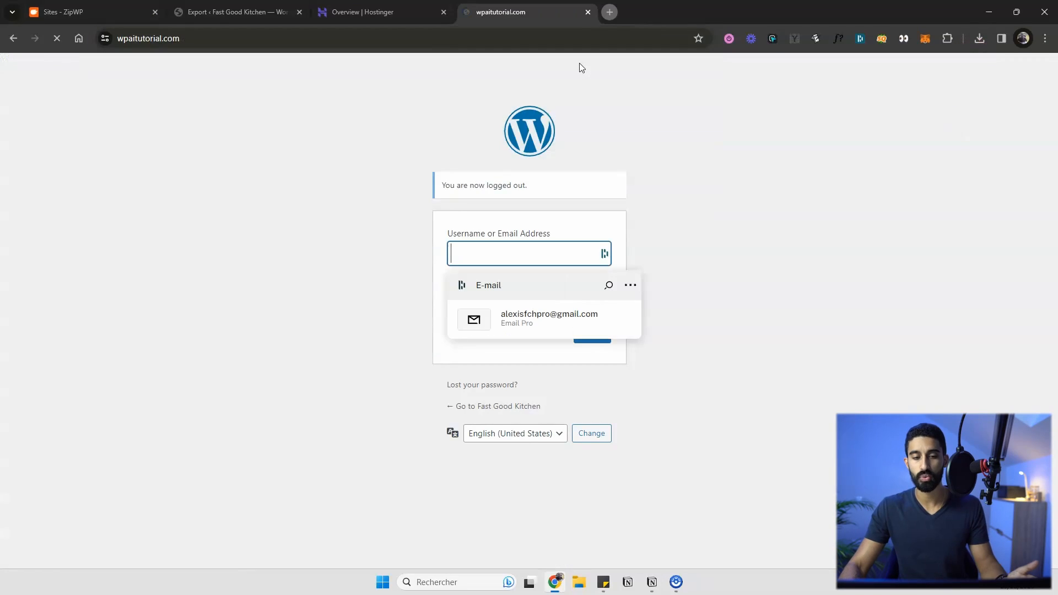
scroll(372, 147, down, 1)
scroll(372, 147, down, 5)
scroll(366, 130, up, 8)
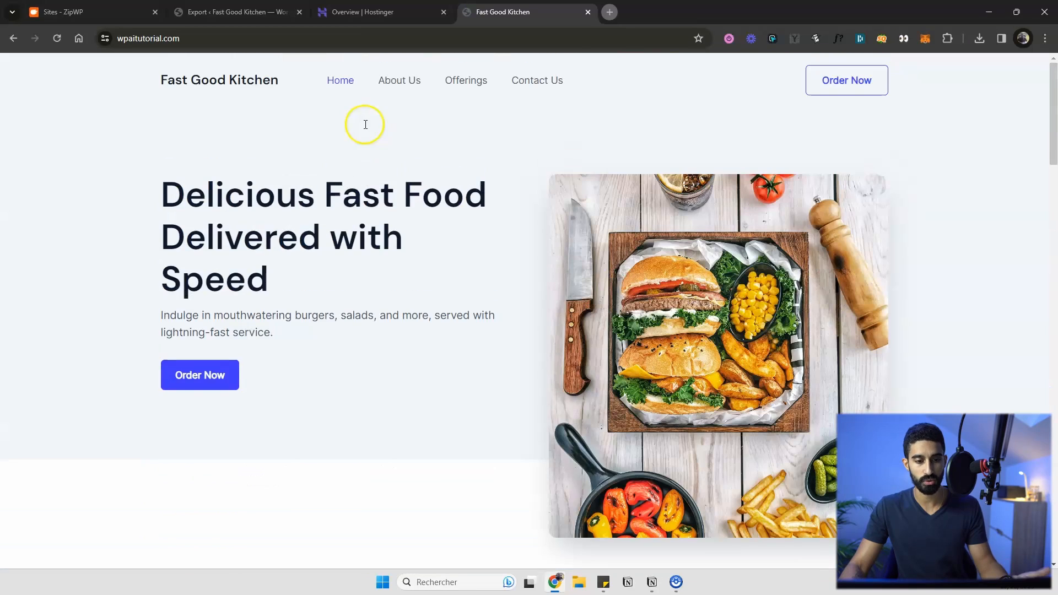
- Go to wpaitutorial.com/wp-admin, and return to the Hostinger WordPress overview to view its core settings
click(212, 38)
click(246, 40)
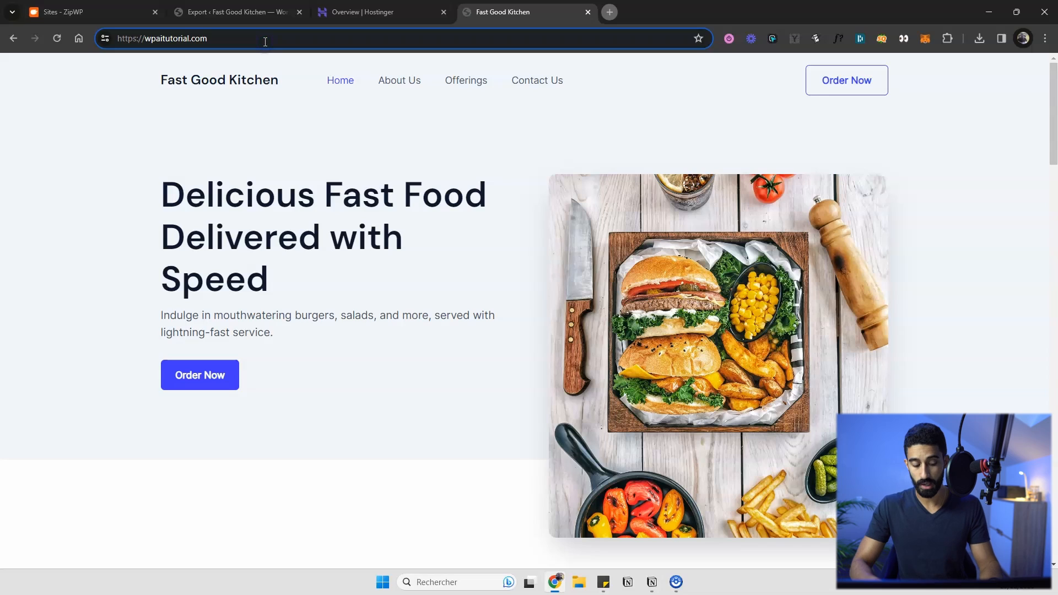
text(/)
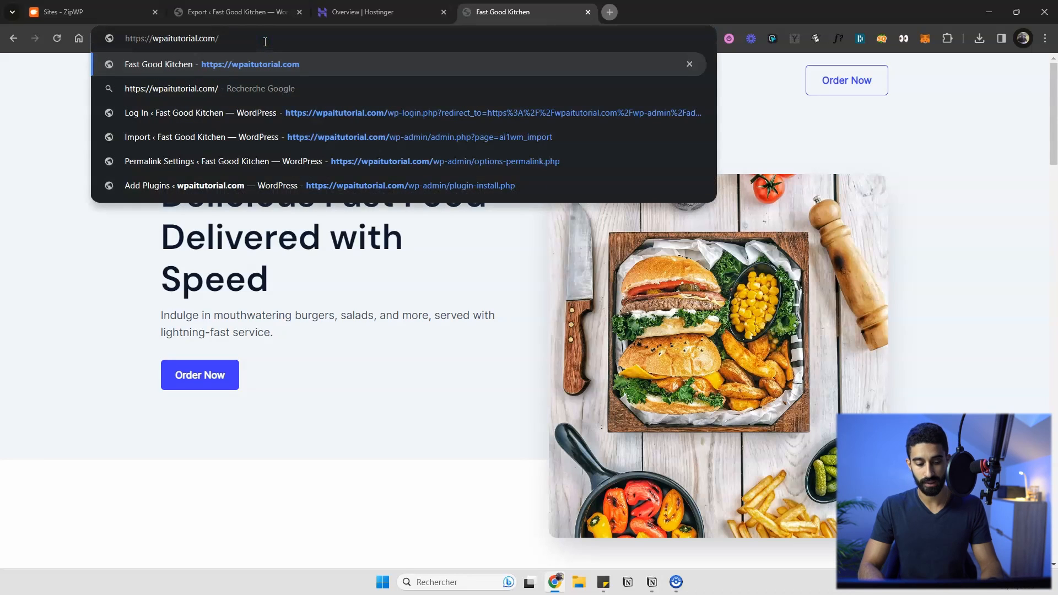
text(wp-)
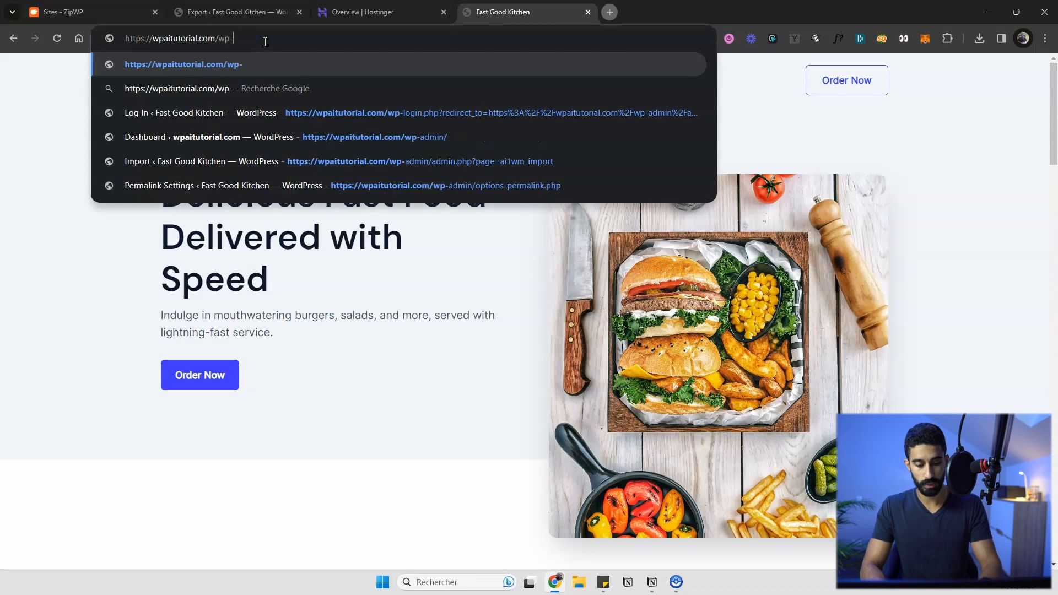
text(admin)
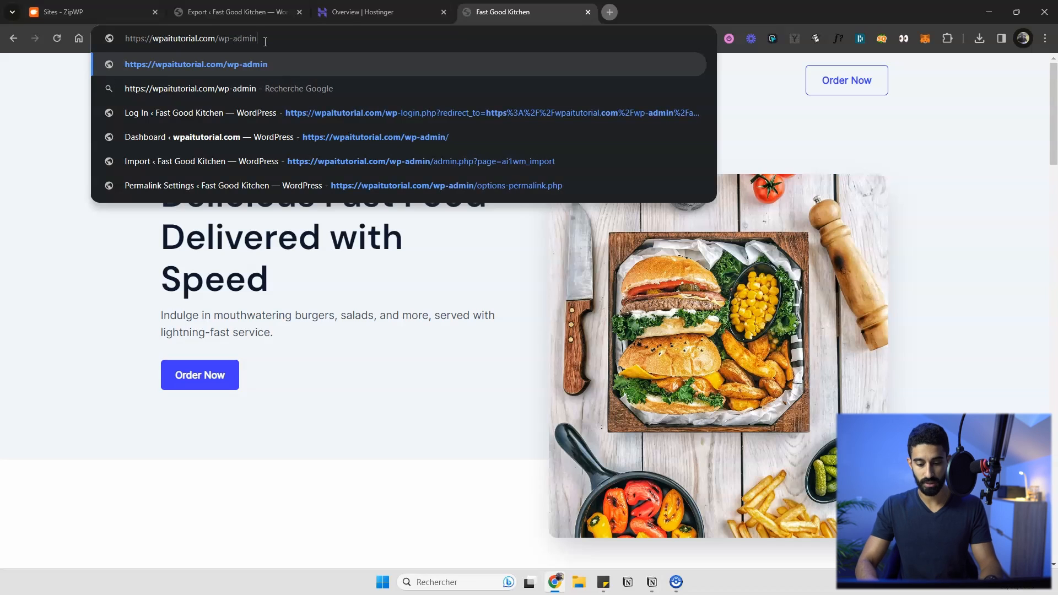
key(Return)
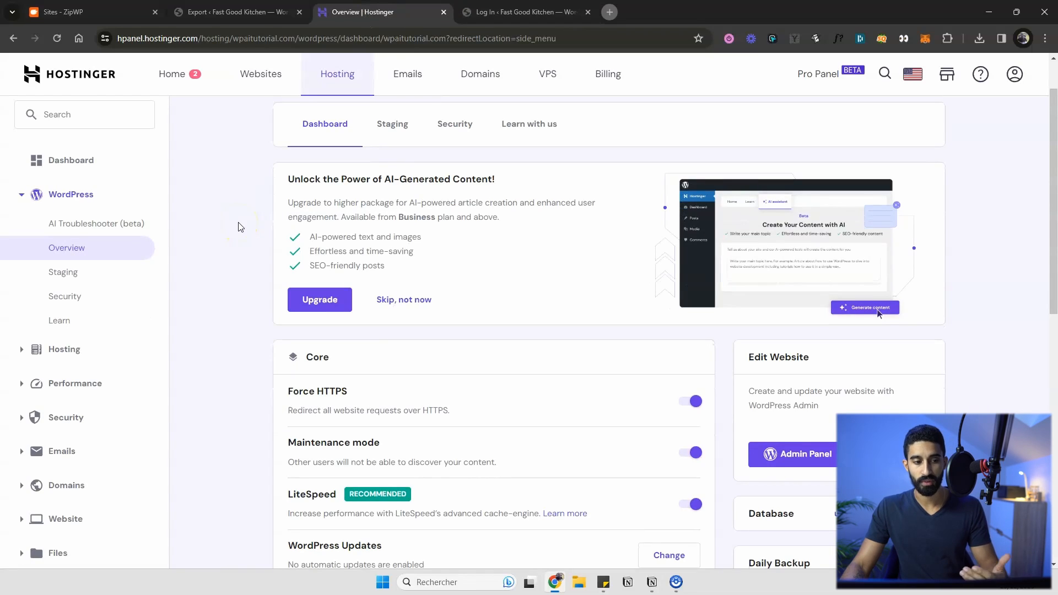
scroll(240, 227, down, 3)
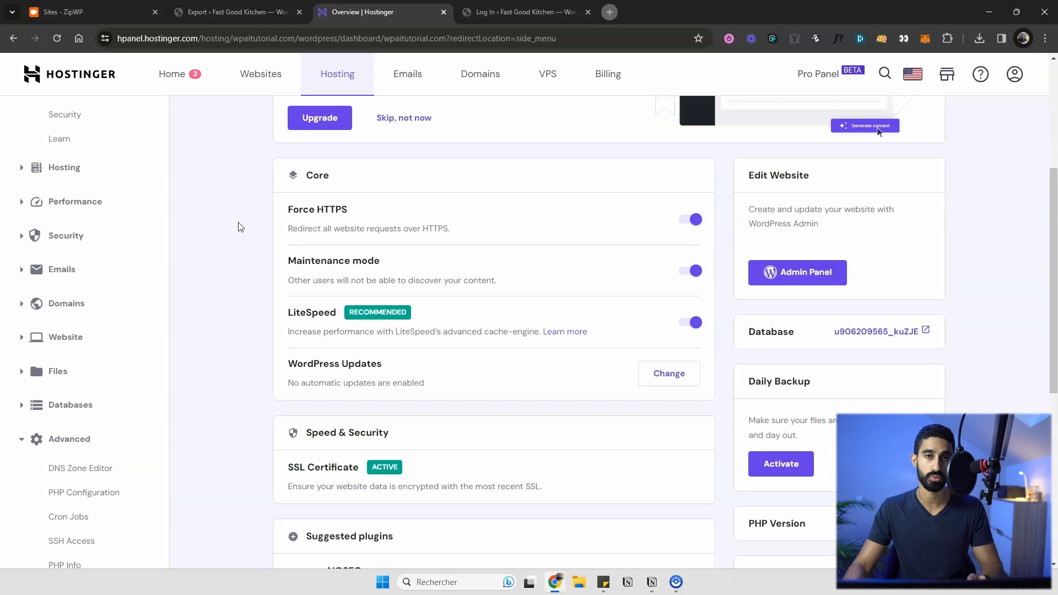
- Open the Backups page in the files section of wpaitutorial.com and examine the daily backup offer and manual backup option
scroll(130, 331, down, 2)
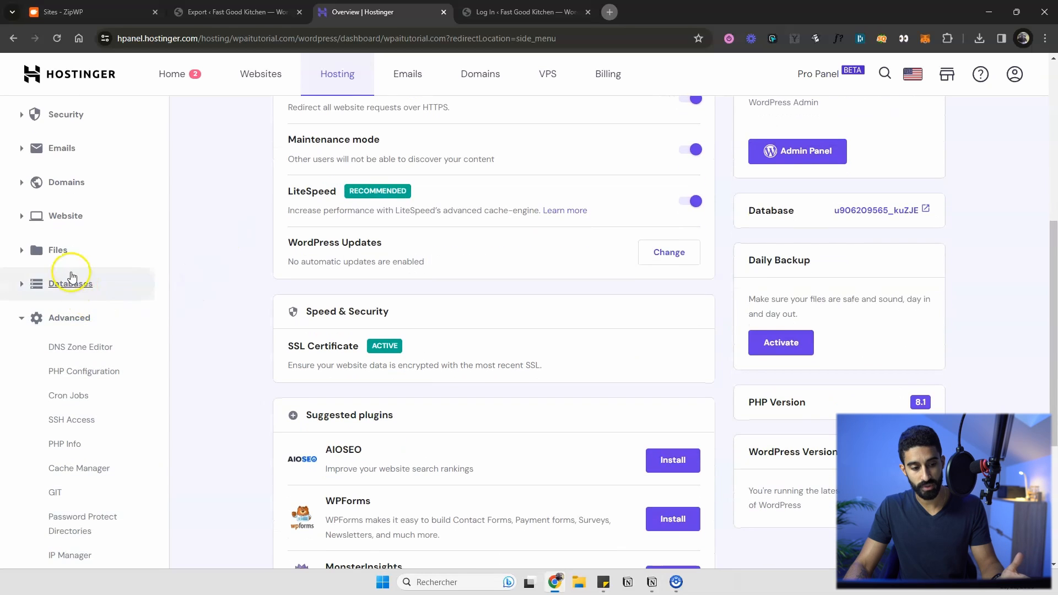
click(26, 249)
click(71, 303)
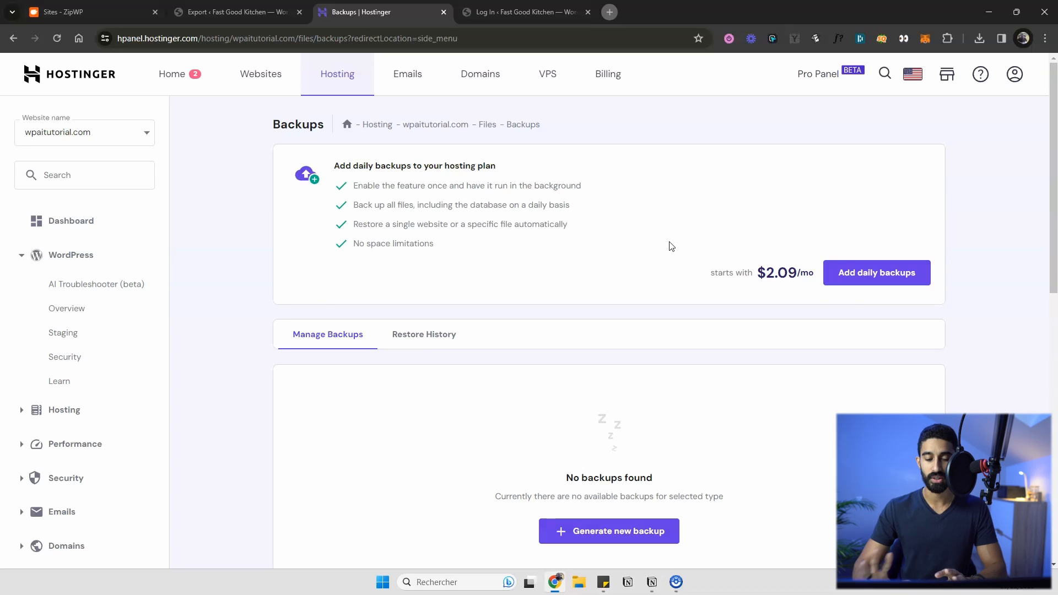
scroll(671, 245, down, 2)
scroll(671, 246, up, 2)
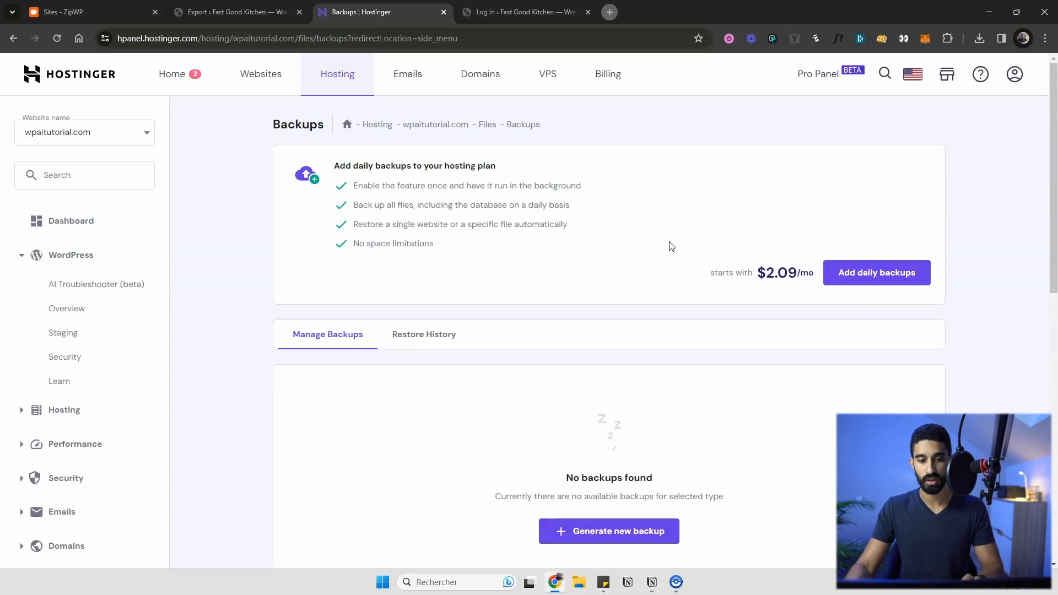
scroll(670, 245, down, 2)
scroll(680, 276, up, 2)
scroll(681, 284, up, 1)
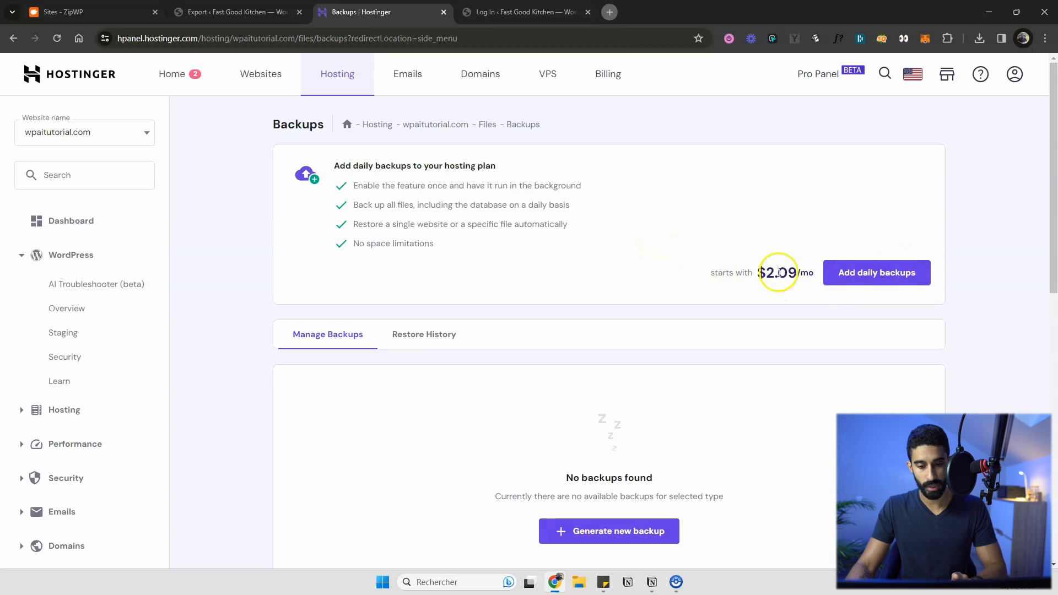
scroll(716, 287, down, 3)
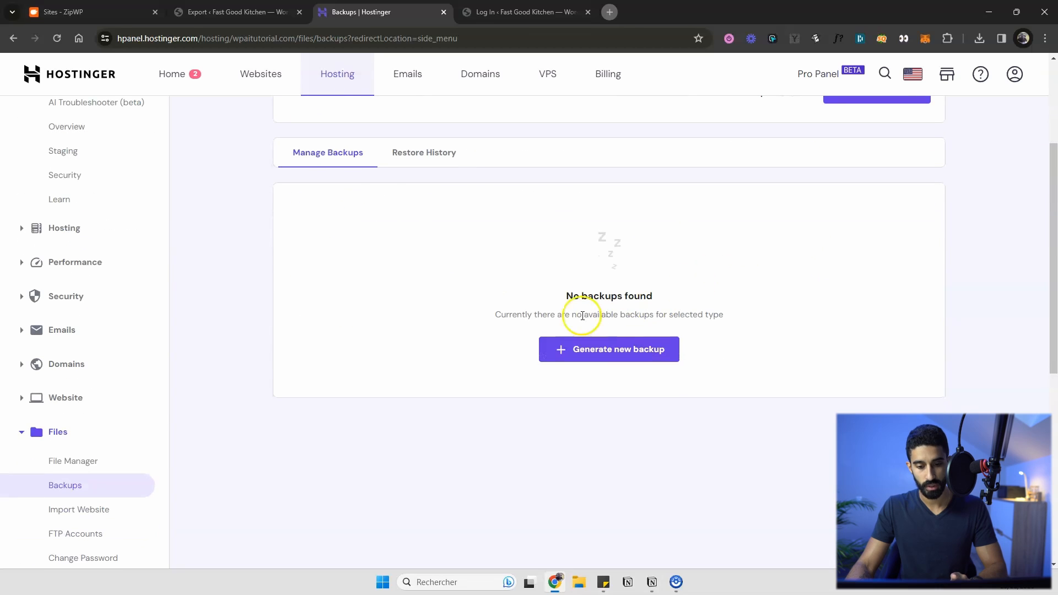
click(592, 356)
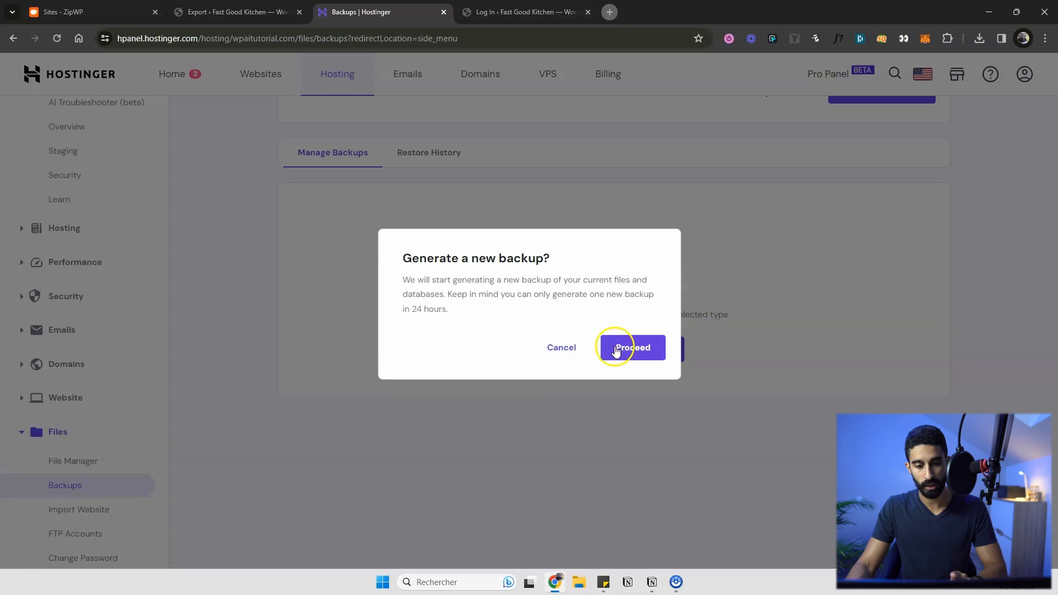
click(562, 347)
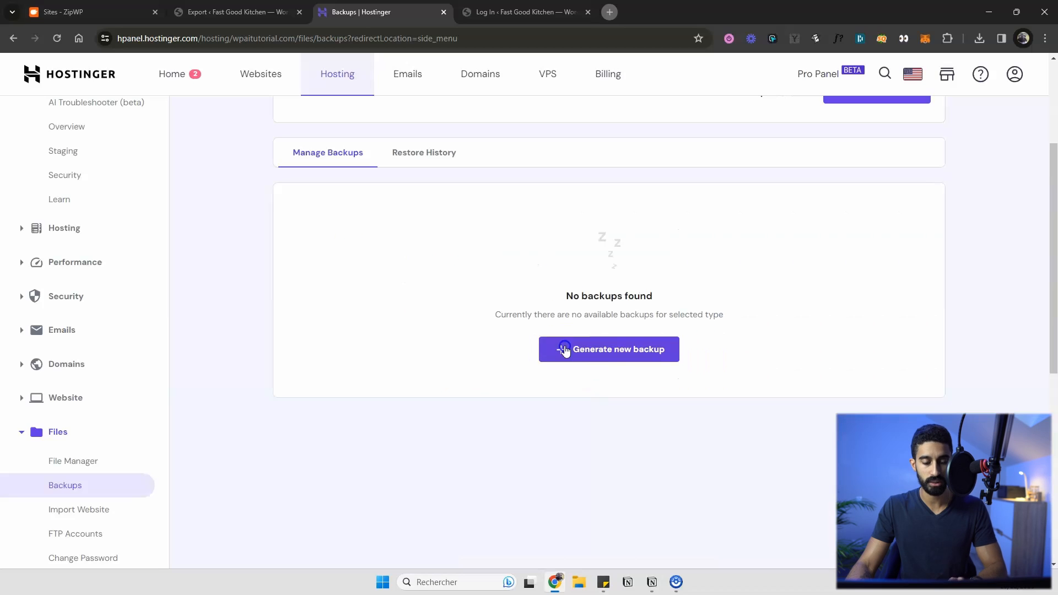
scroll(531, 335, up, 3)
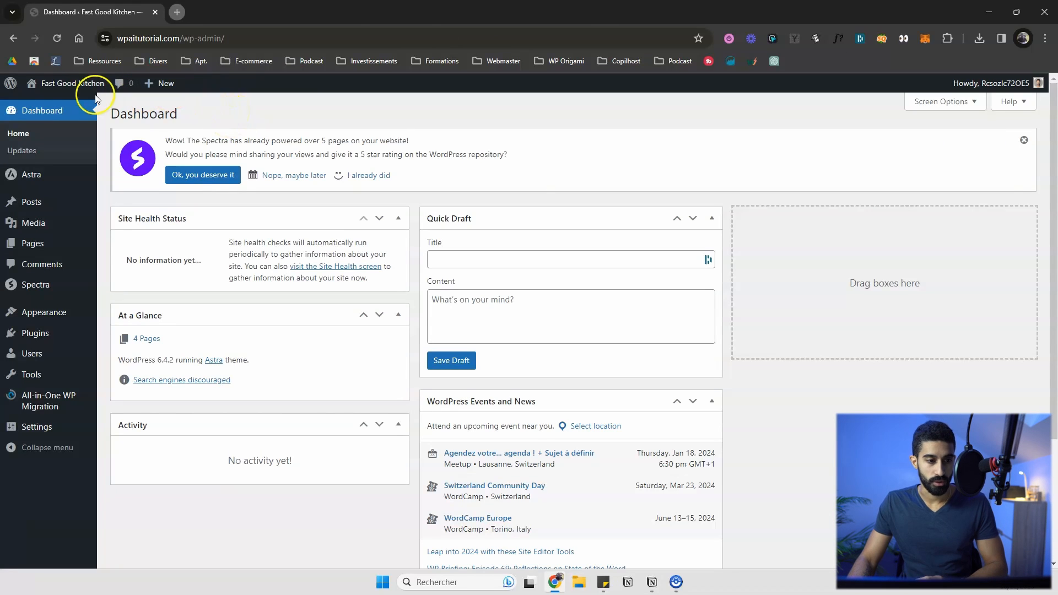
- View the Fast Good Kitchen home page from the WordPress admin and return to the dashboard
mouse_move(74, 88)
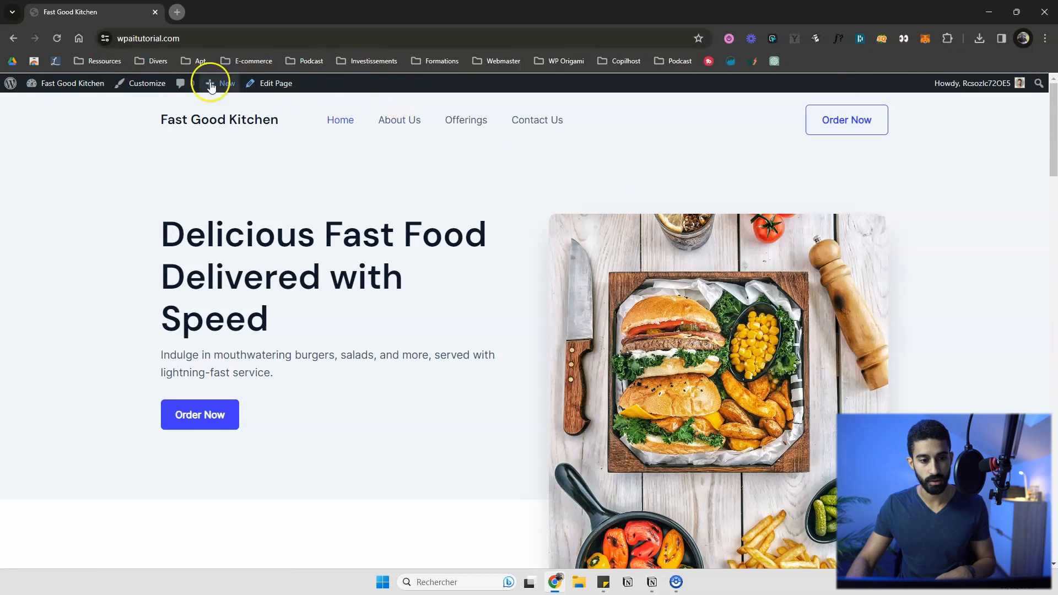
click(76, 82)
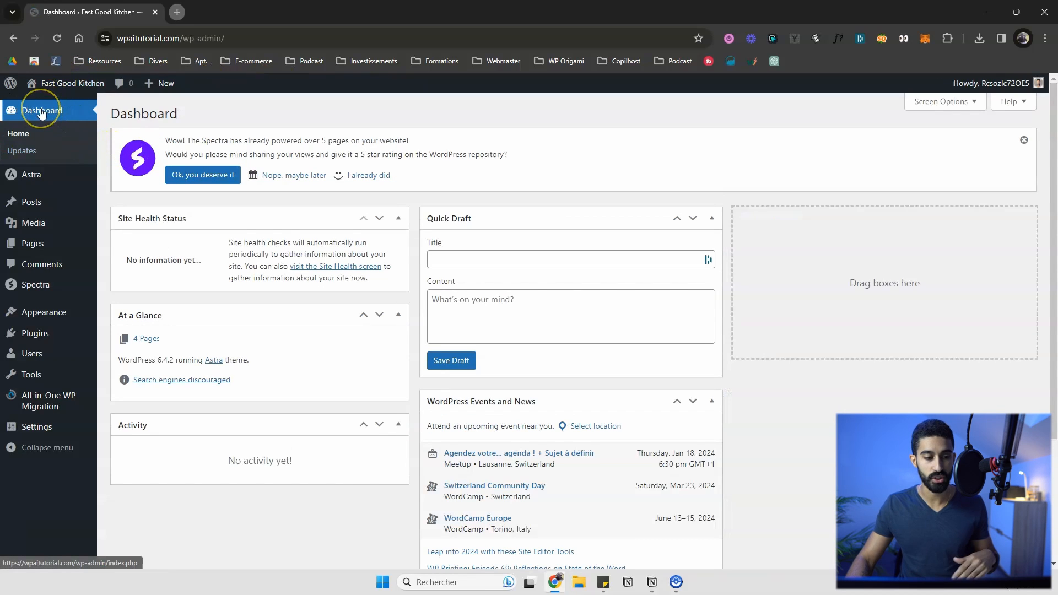
mouse_move(29, 175)
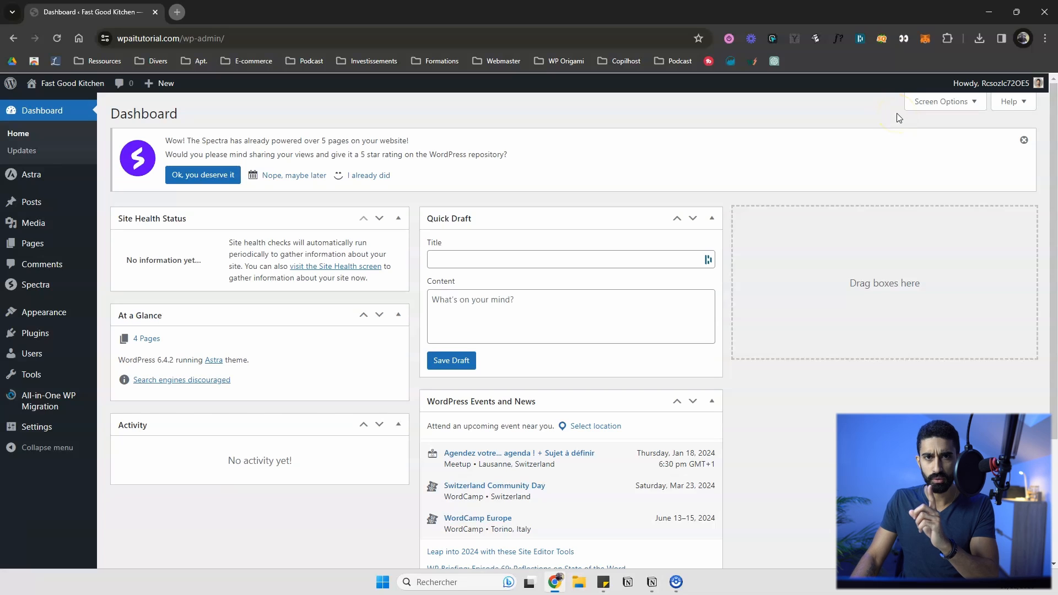
- Hide the Quick Draft, Activity, At a Glance, Site Health Status and WordPress Events and News dashboard boxes, and dismiss the Spectra notice
click(946, 109)
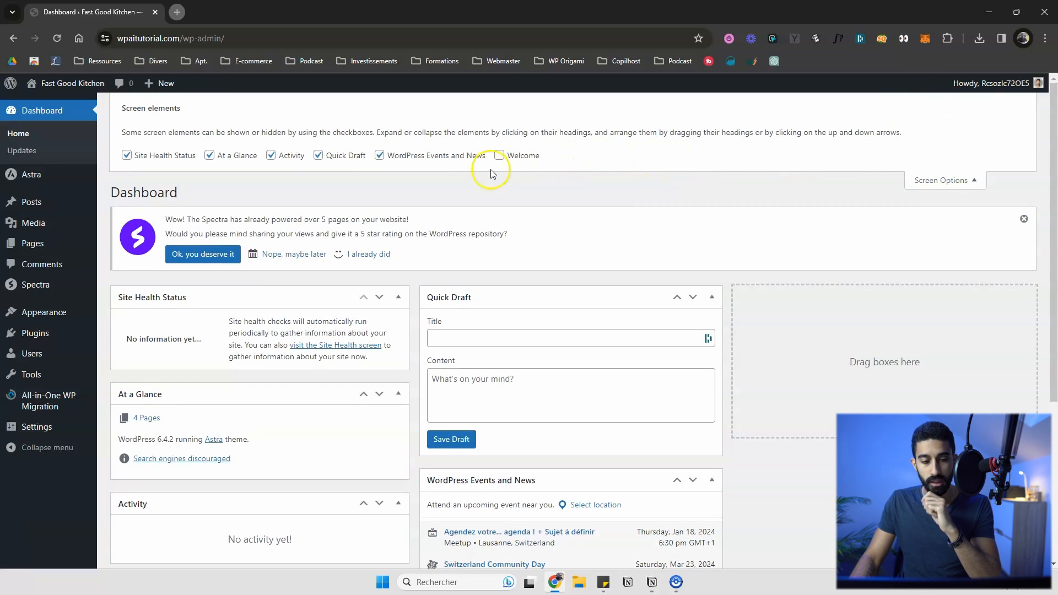
click(337, 155)
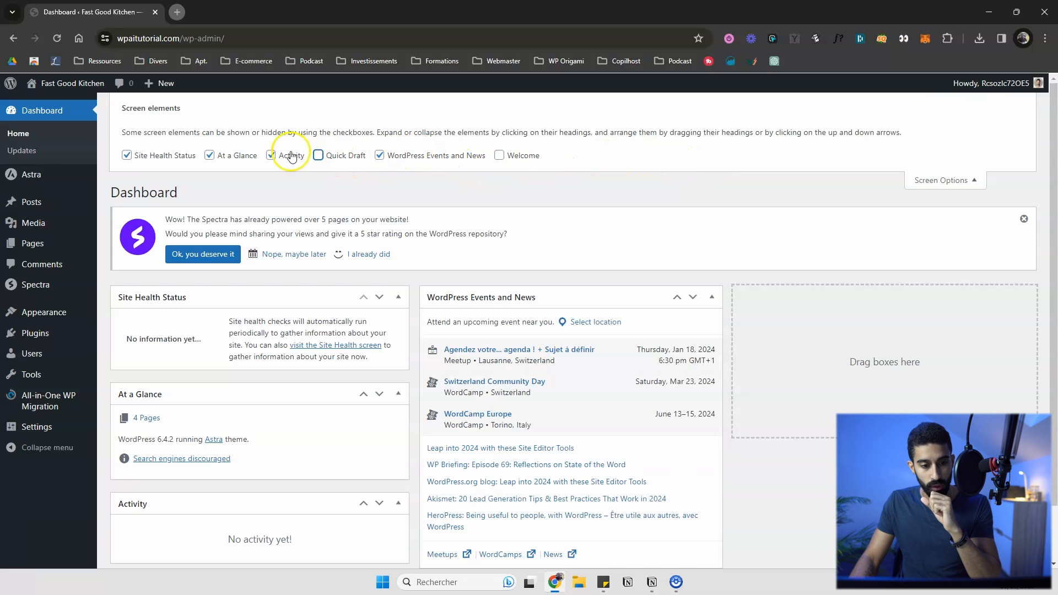
click(281, 155)
click(238, 155)
click(173, 156)
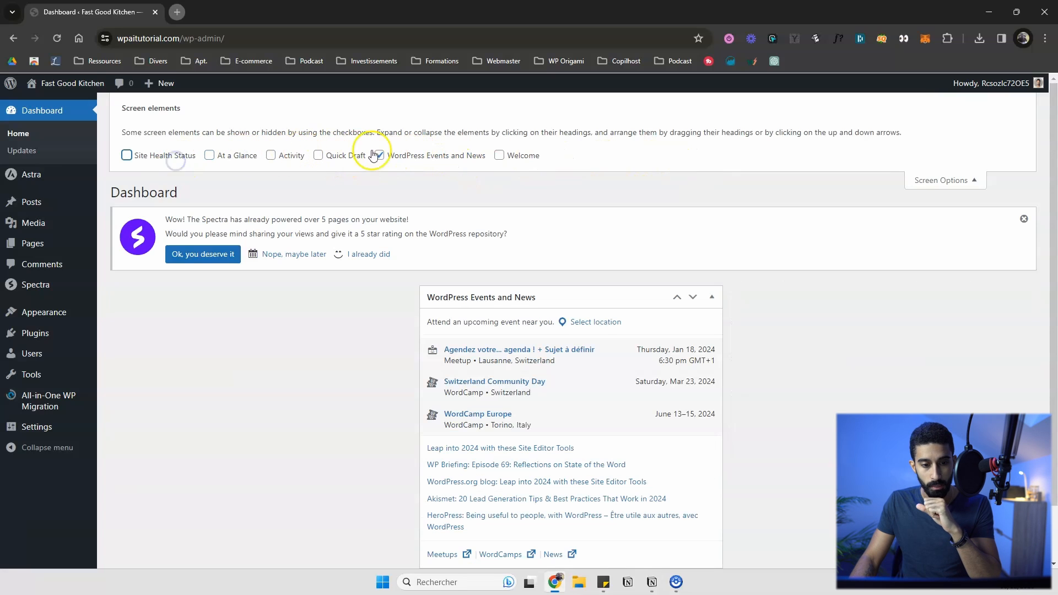
click(442, 157)
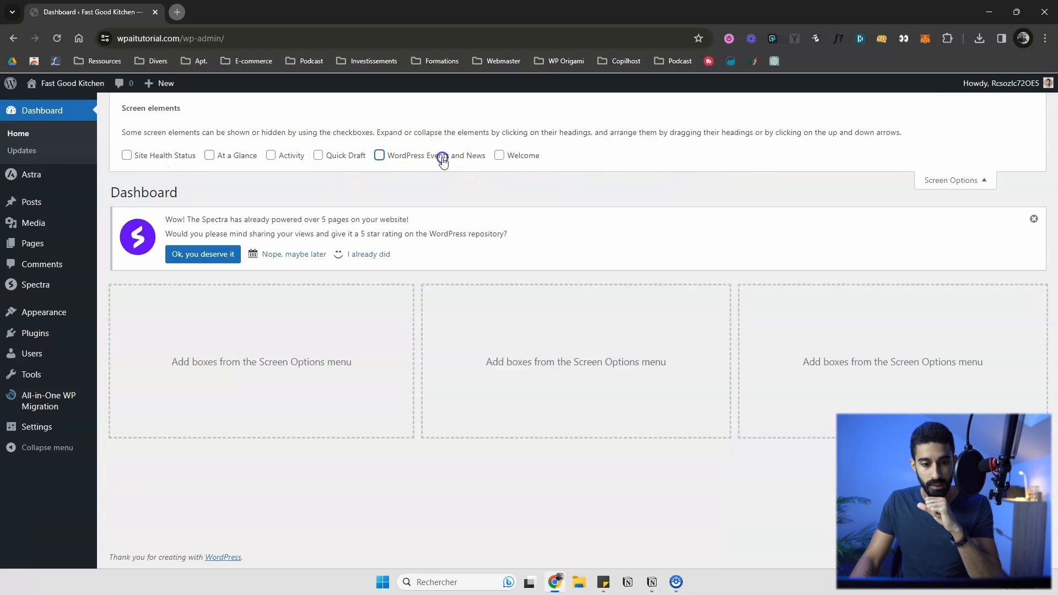
click(946, 180)
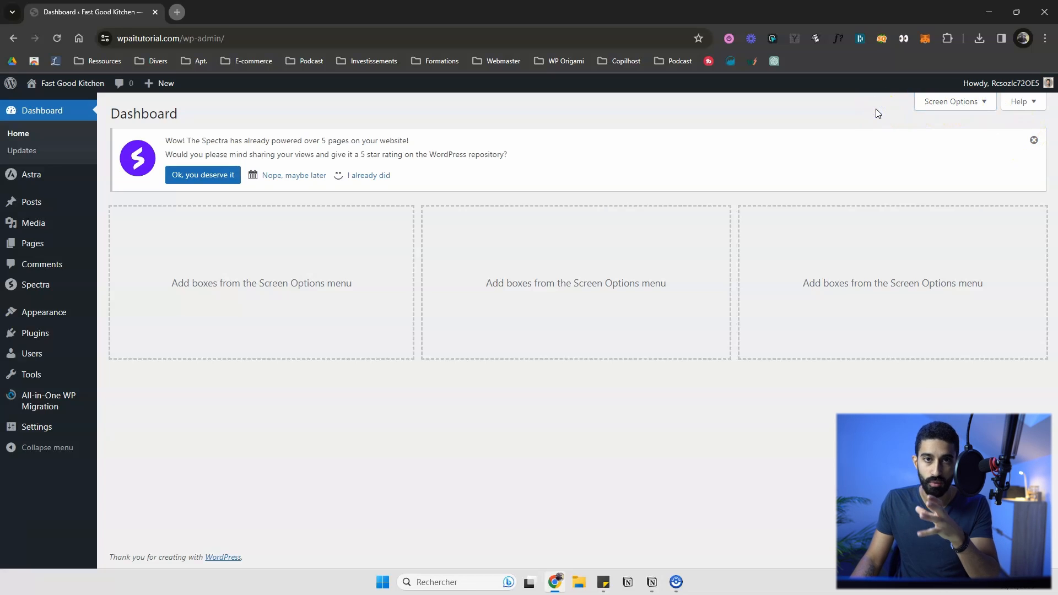
click(1033, 142)
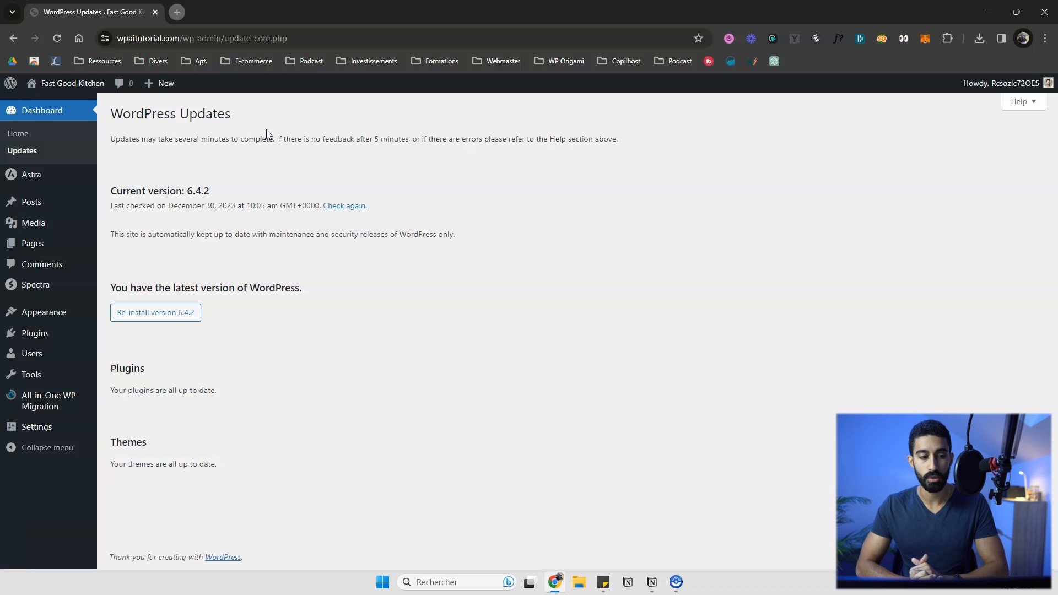
- Look over the admin options for plugins, appearance, Astra and posts, and view the Media Library's images
mouse_move(31, 333)
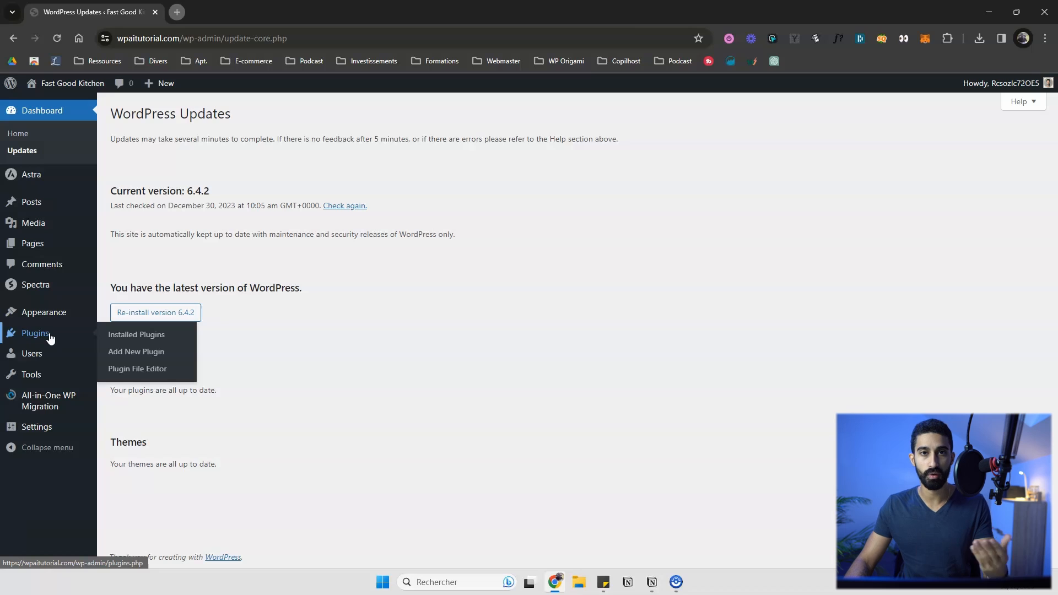
mouse_move(69, 313)
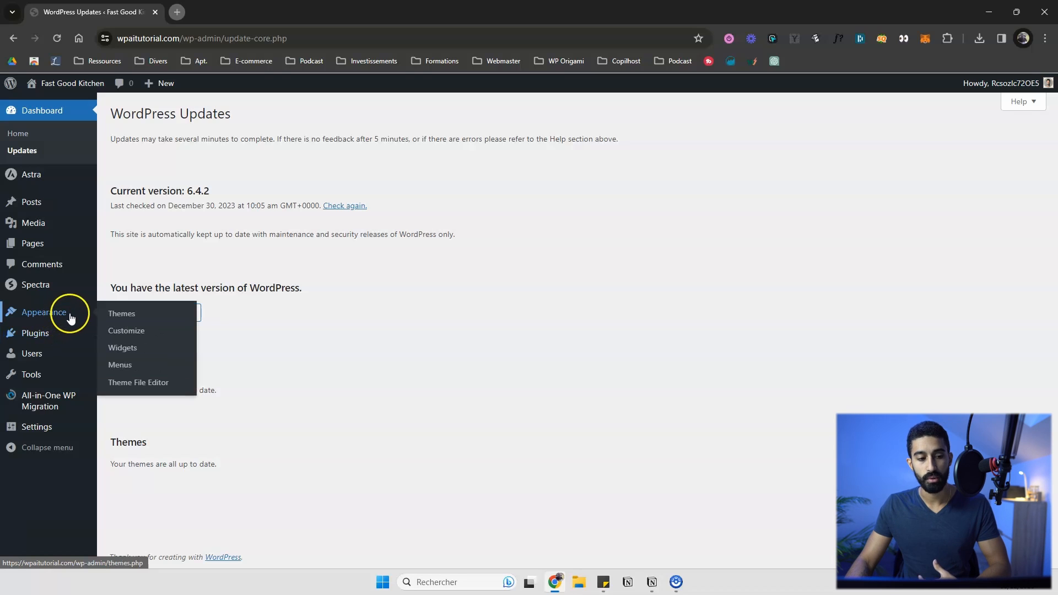
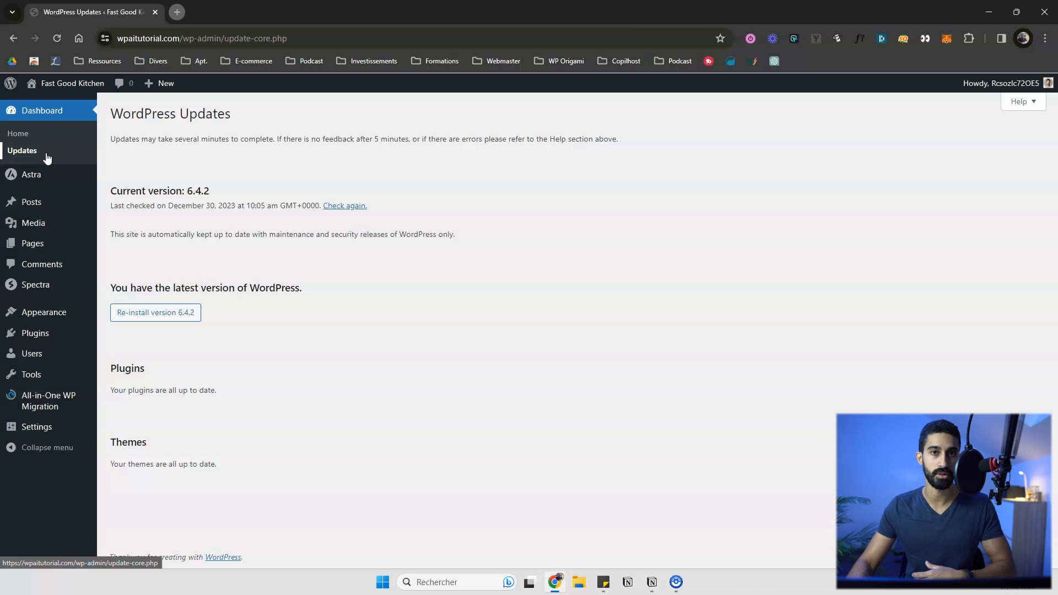
click(38, 175)
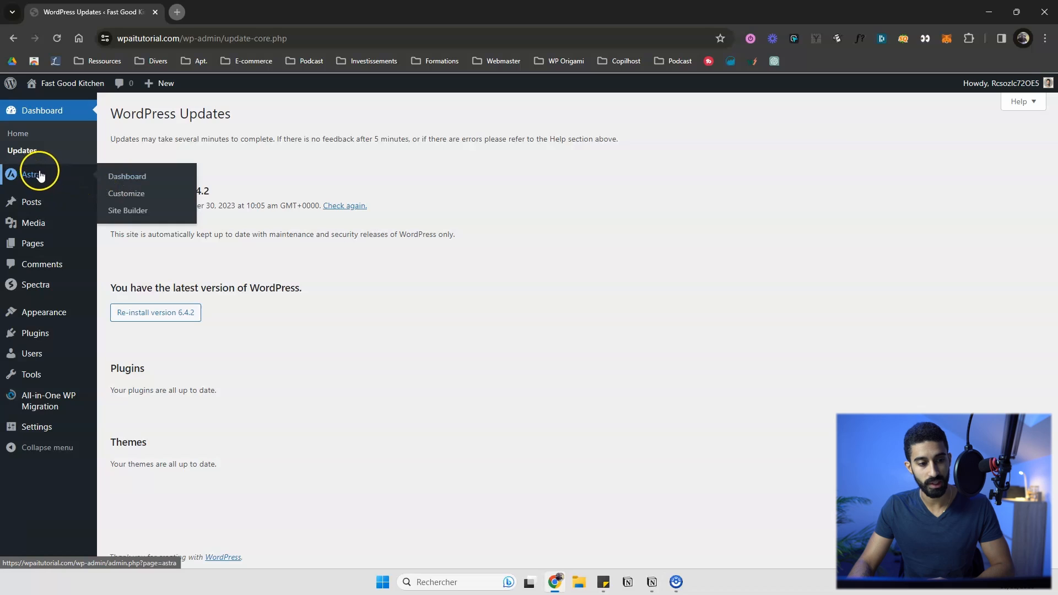
mouse_move(31, 205)
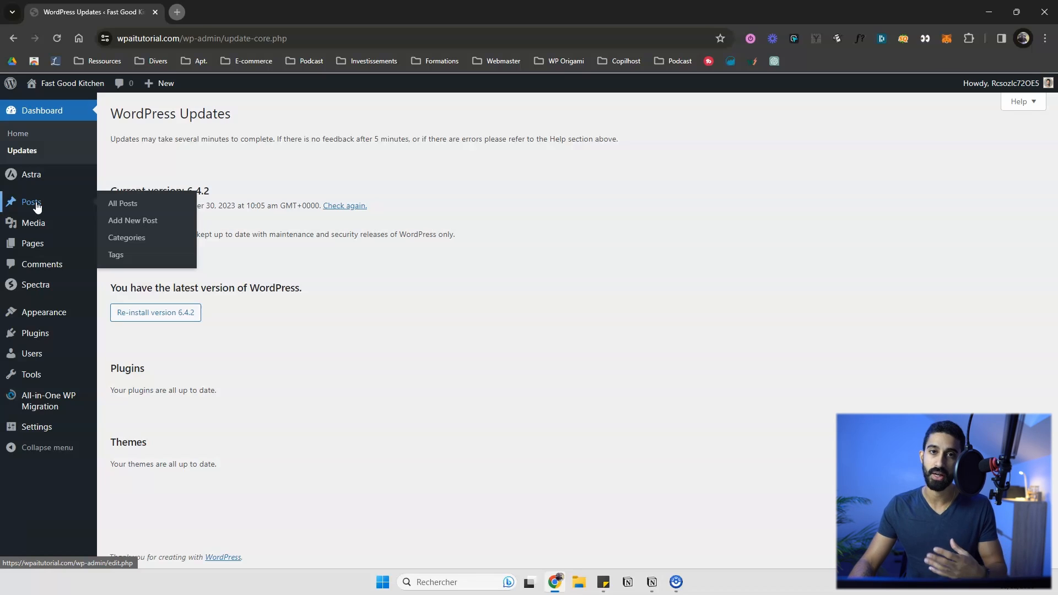
mouse_move(37, 226)
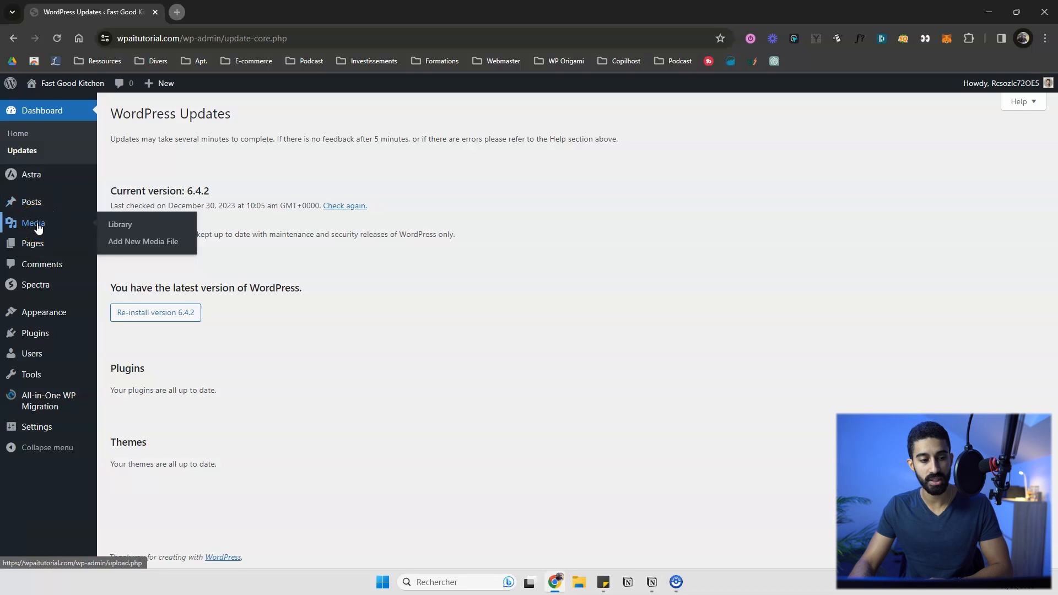
click(37, 225)
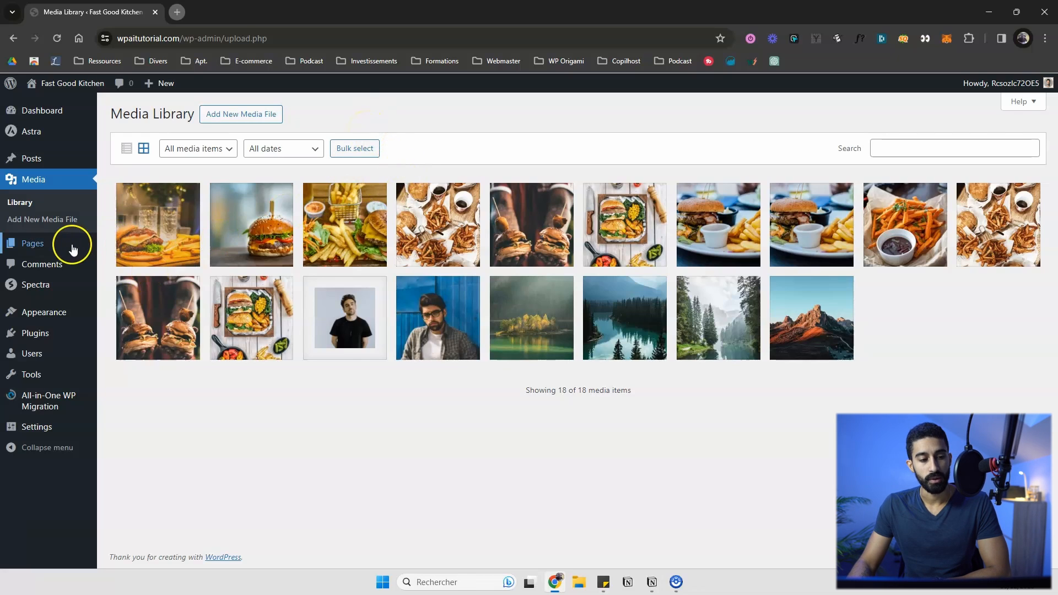
- View the list of all site pages and the Spectra welcome page
mouse_move(66, 248)
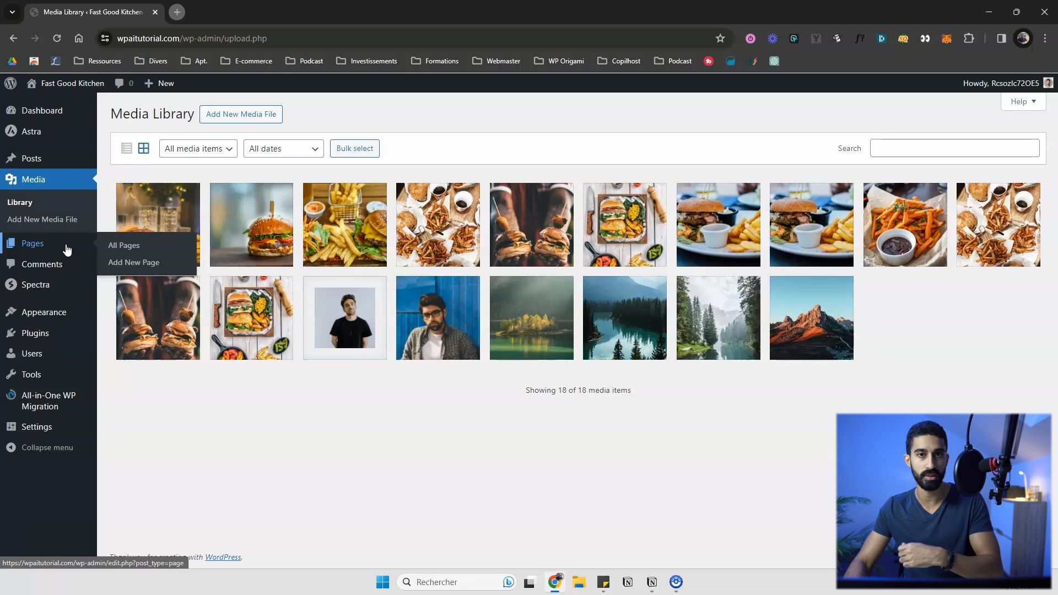
click(35, 246)
click(30, 226)
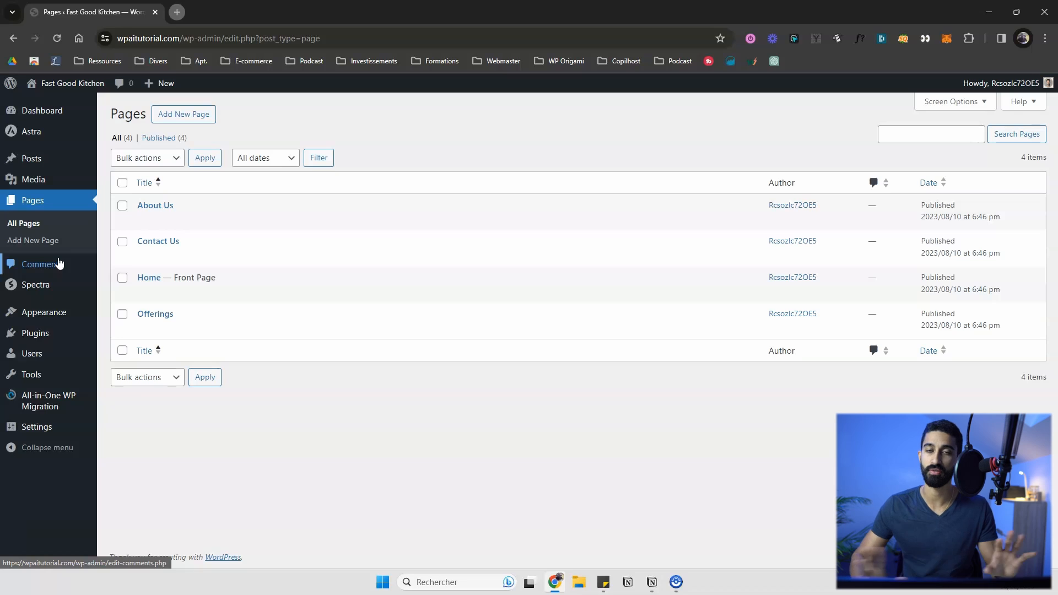
click(37, 287)
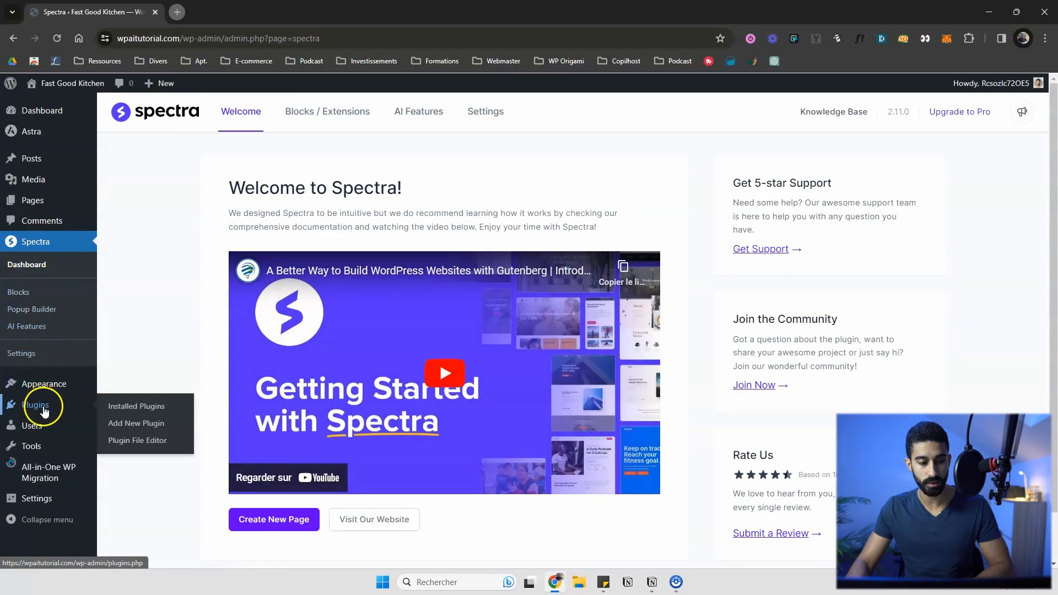
- Deactivate the All-in-One WP Migration plugin, and delete it together with the Hostinger and LiteSpeed Cache plugins
click(31, 406)
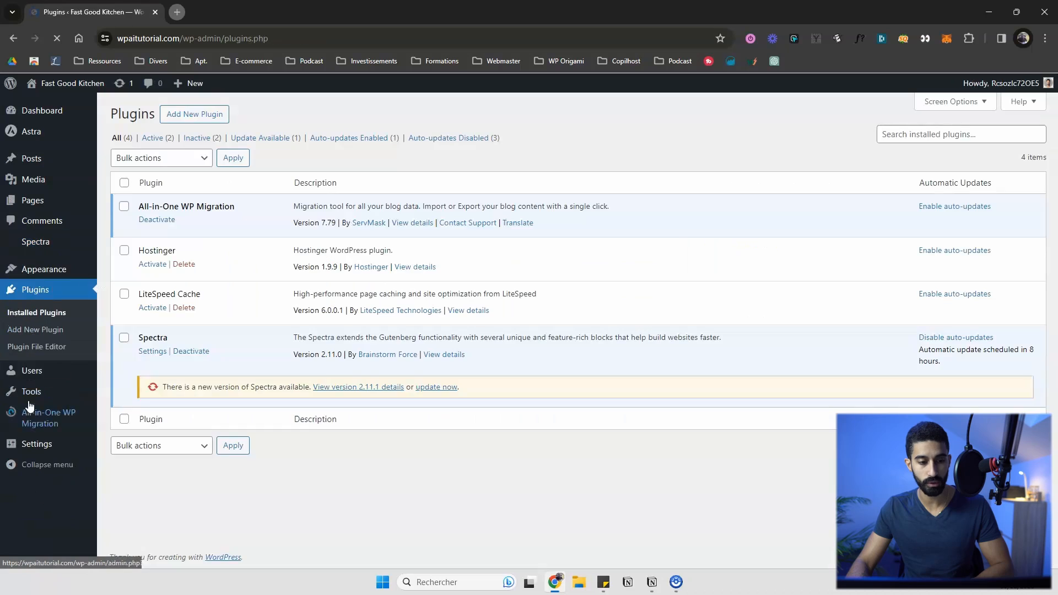
click(145, 220)
click(124, 244)
click(124, 286)
click(124, 329)
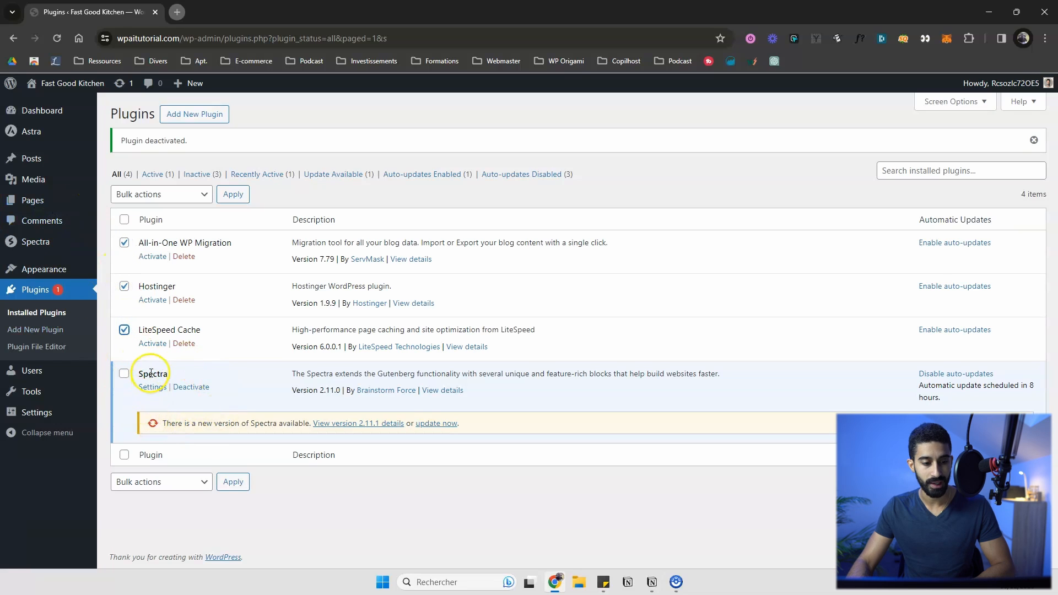
click(153, 196)
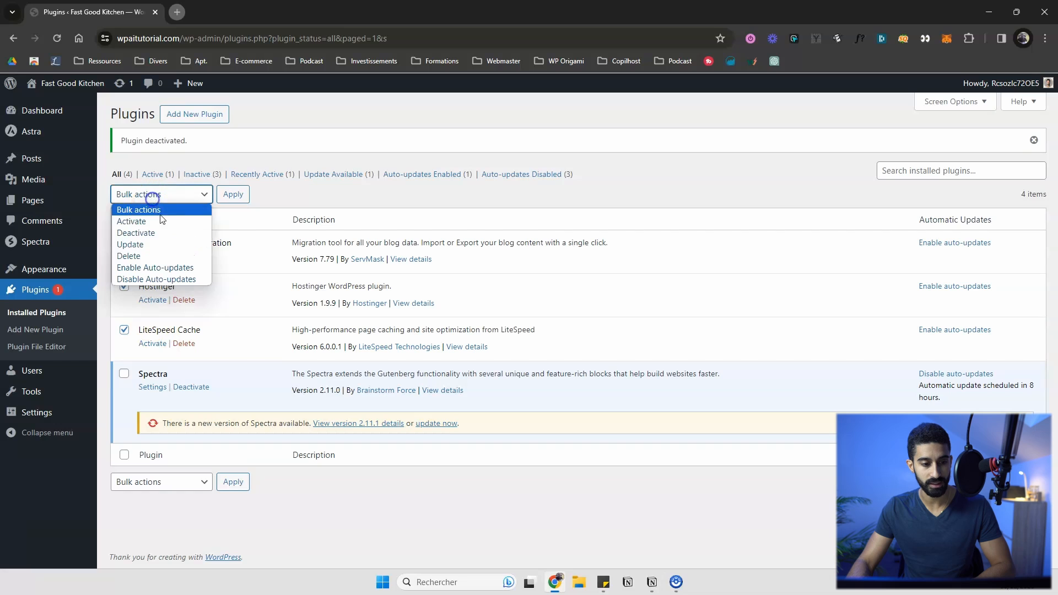
click(138, 260)
click(233, 194)
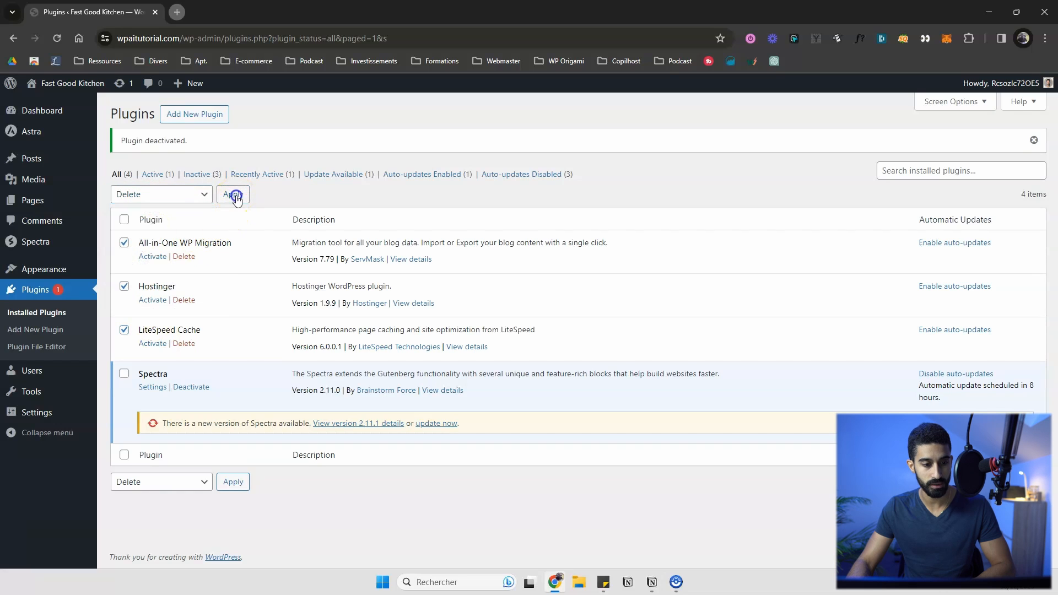
click(599, 126)
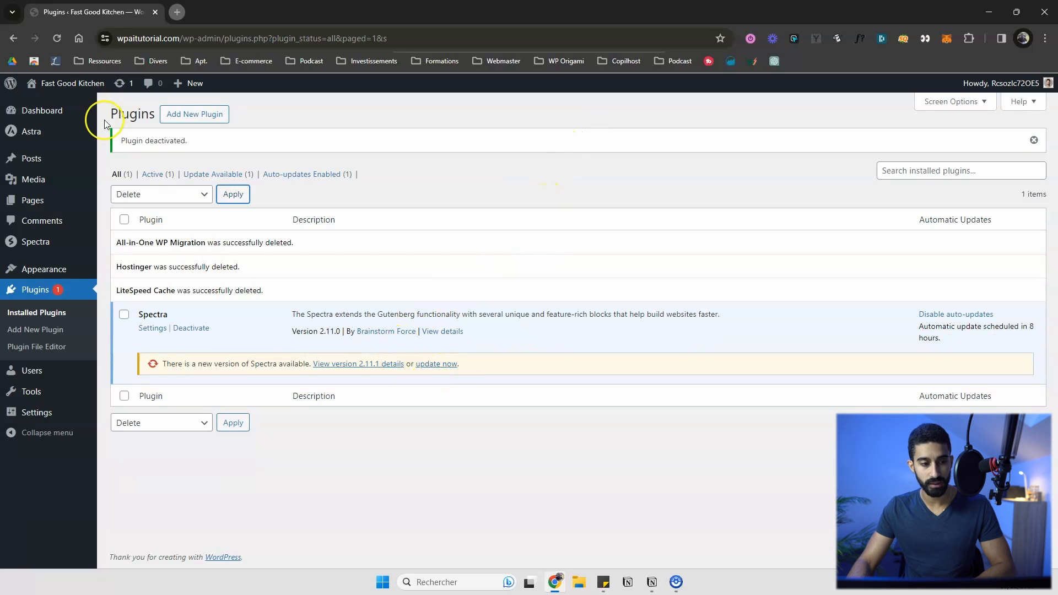
- Update the Spectra plugin to version 2.11.1 from the WordPress updates page
mouse_move(39, 110)
click(122, 131)
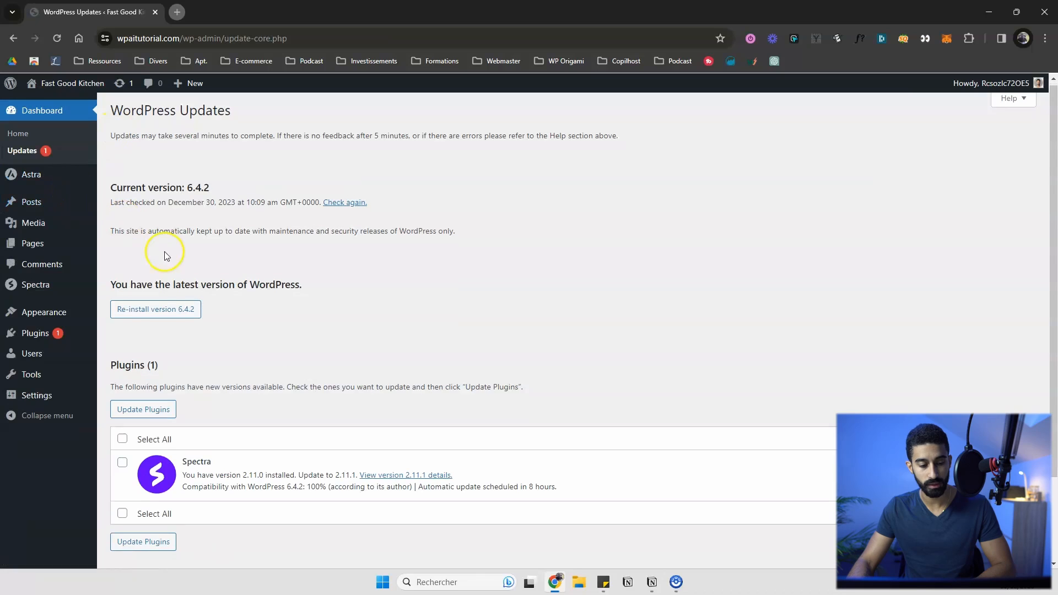
scroll(165, 256, down, 2)
click(123, 359)
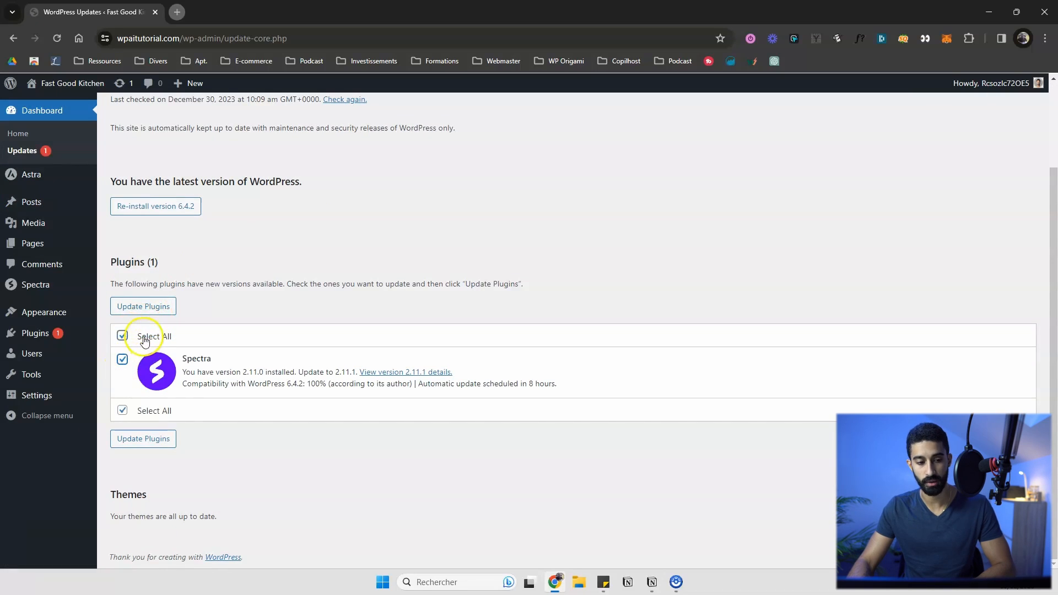
click(144, 305)
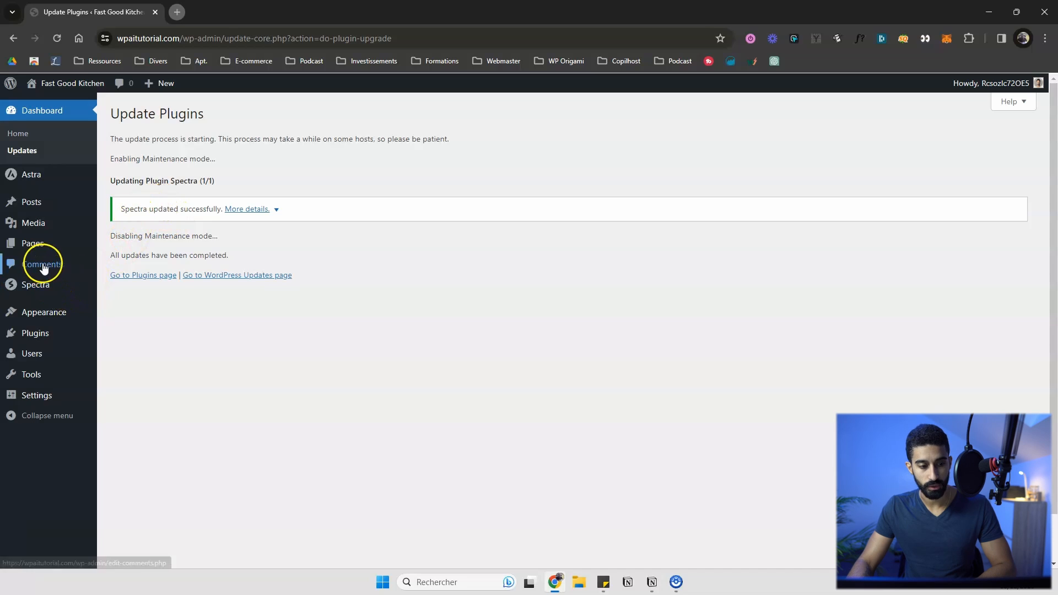
- Review the blocks and extensions available in the Spectra plugin
mouse_move(44, 287)
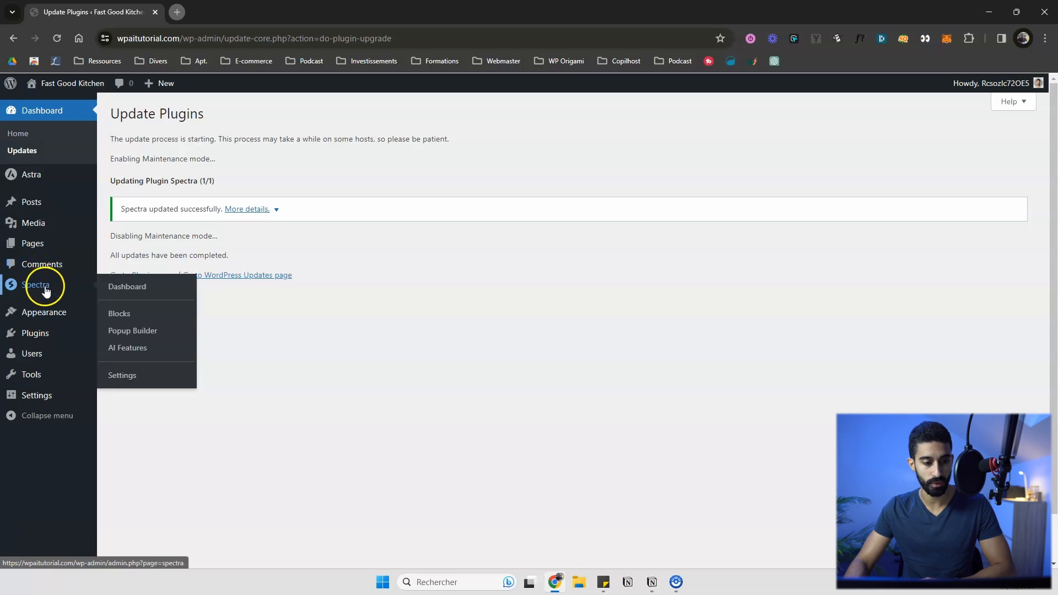
click(100, 296)
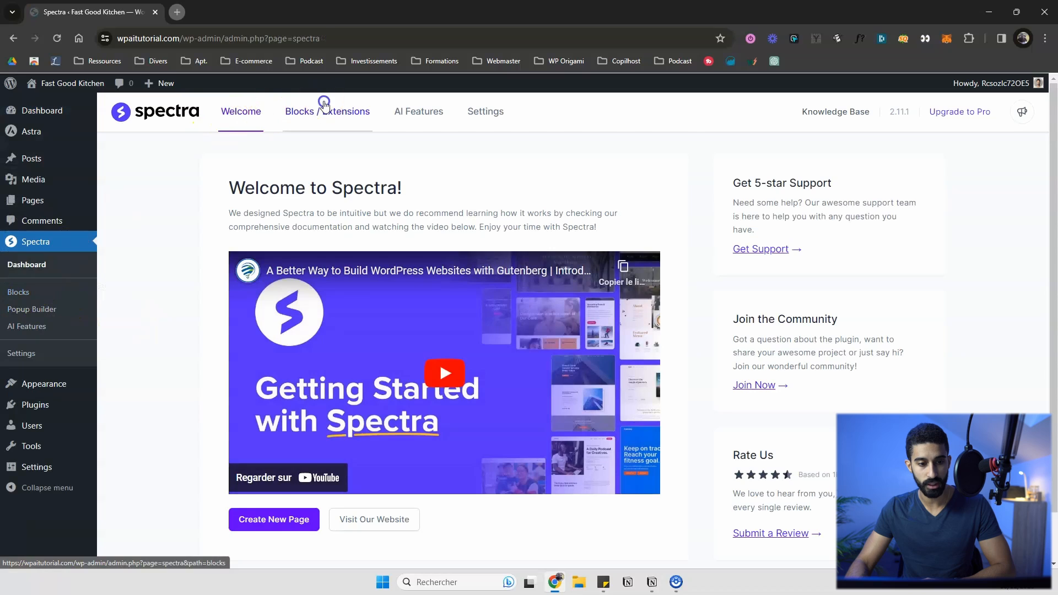
click(323, 110)
scroll(309, 144, down, 3)
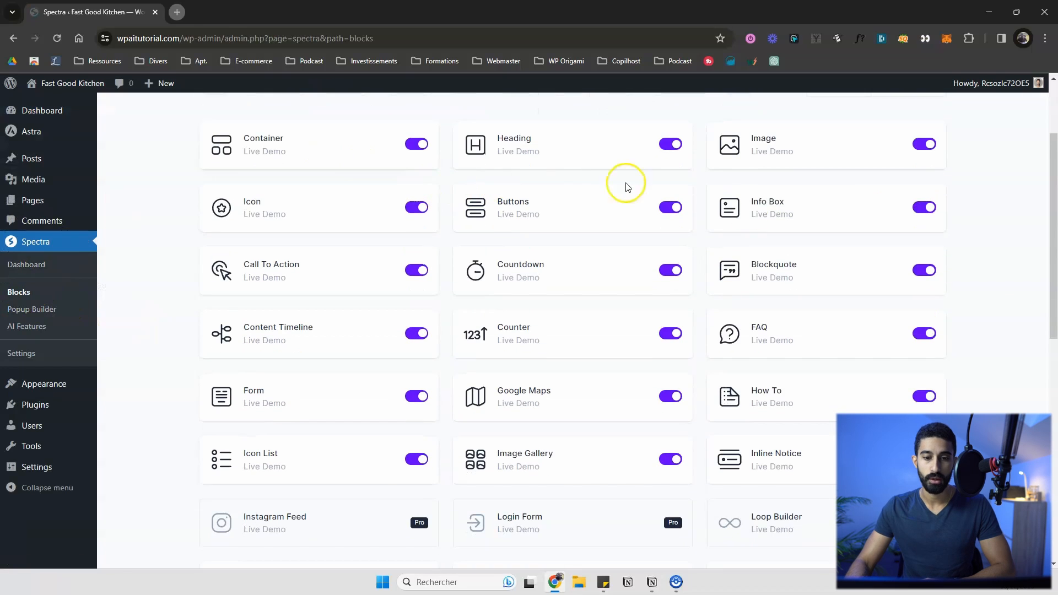
scroll(689, 272, up, 2)
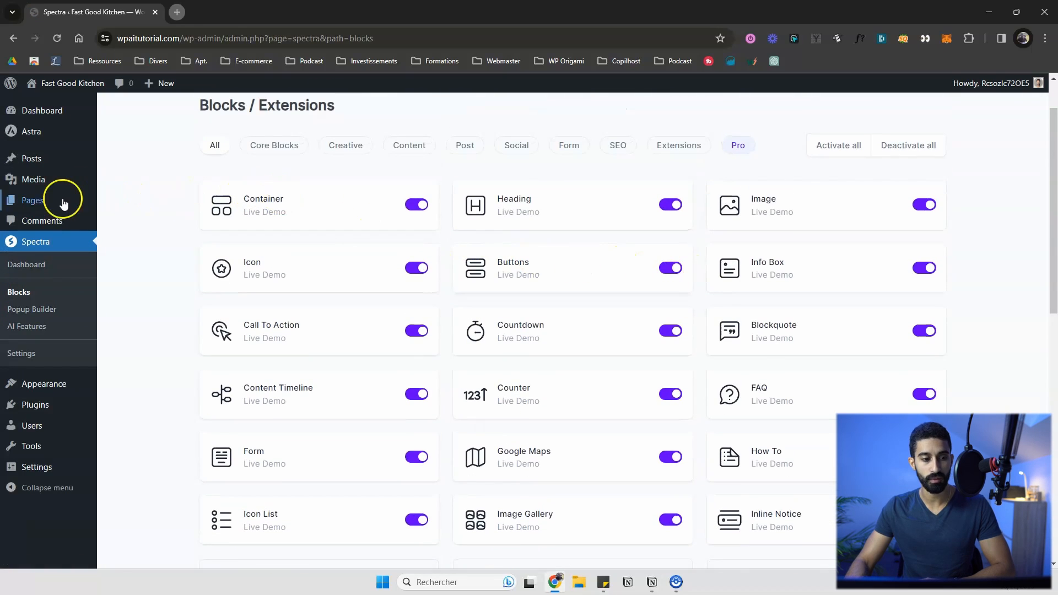
mouse_move(51, 206)
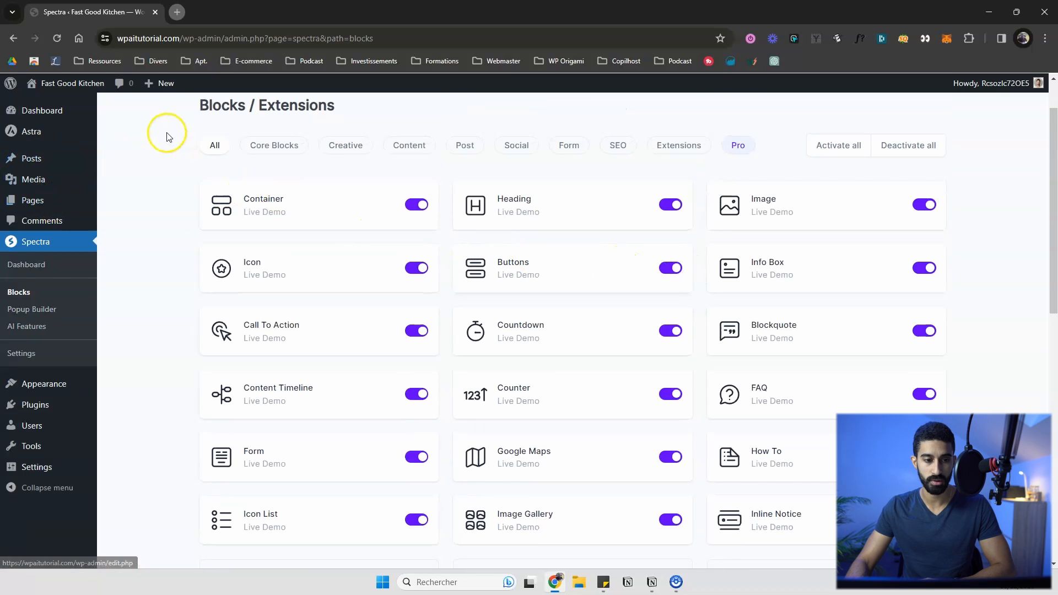
scroll(173, 134, down, 2)
scroll(173, 134, up, 3)
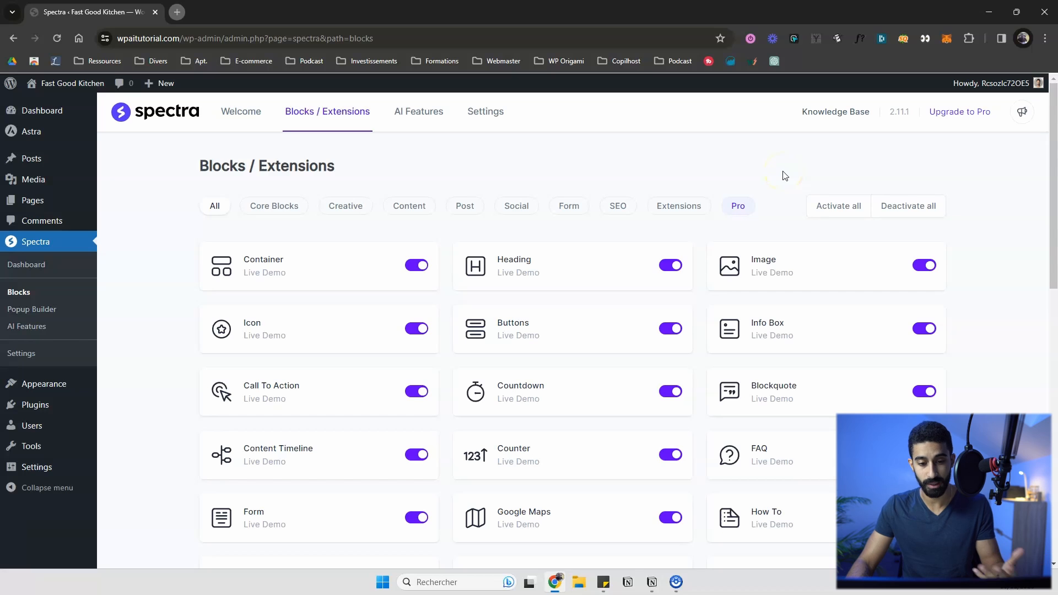
scroll(782, 172, down, 3)
scroll(777, 169, up, 2)
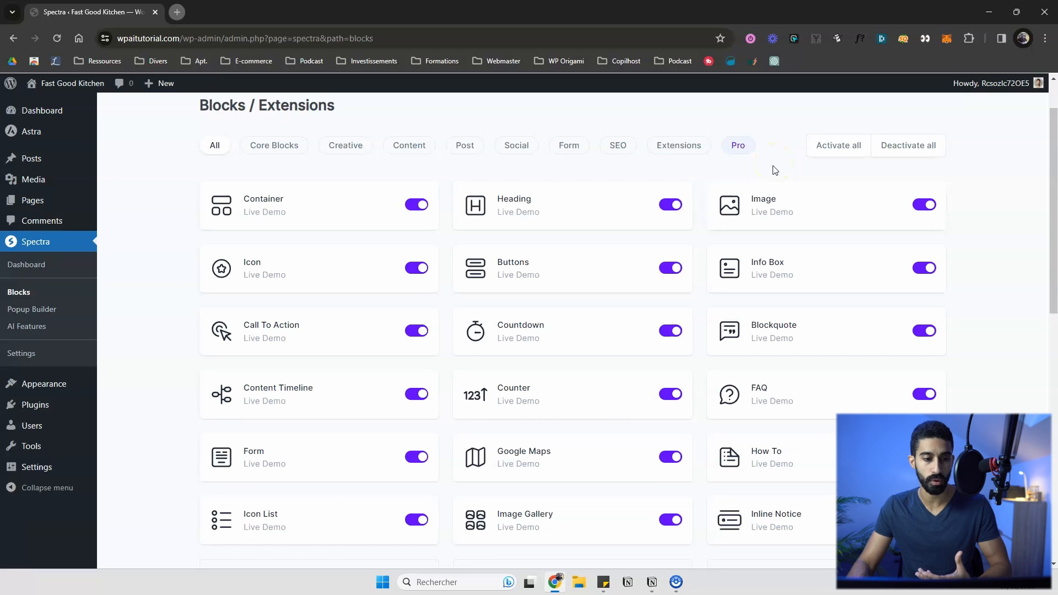
scroll(774, 170, up, 1)
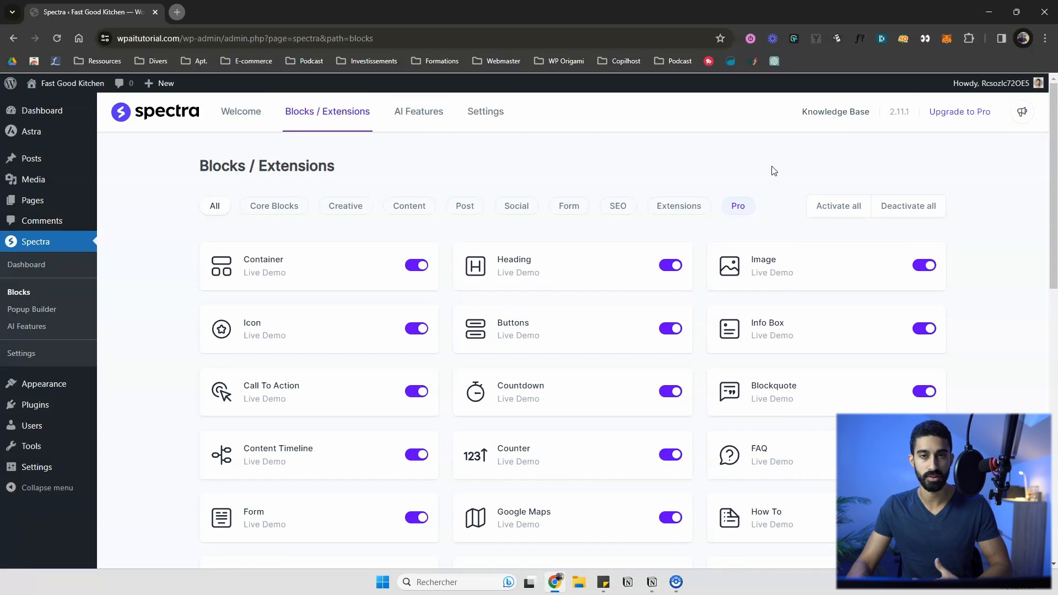
scroll(774, 170, down, 3)
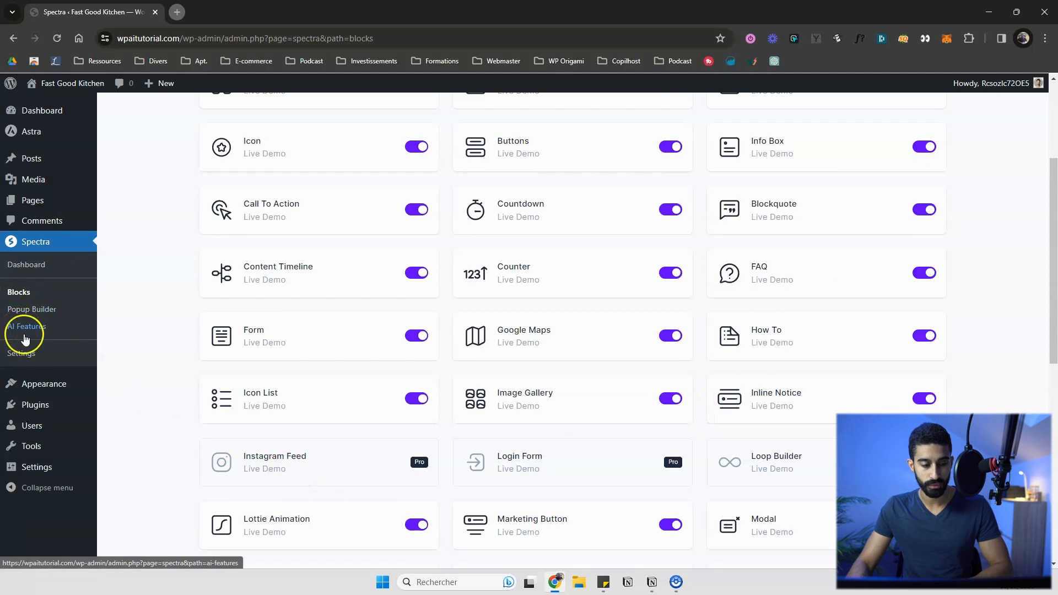
- View the site's installed themes and the details of the Twenty Twenty-Four theme
mouse_move(39, 388)
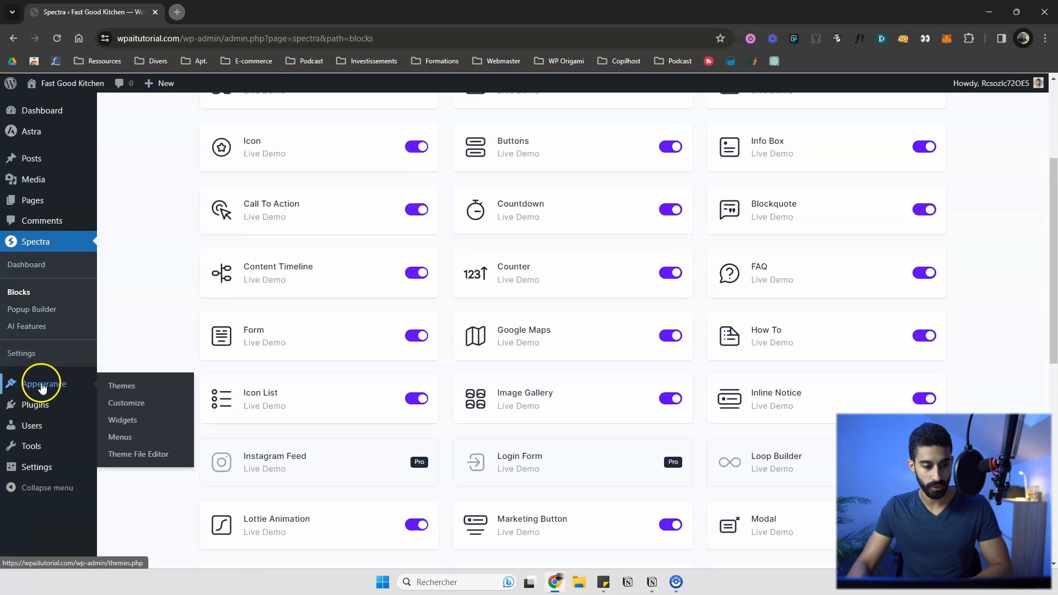
click(113, 386)
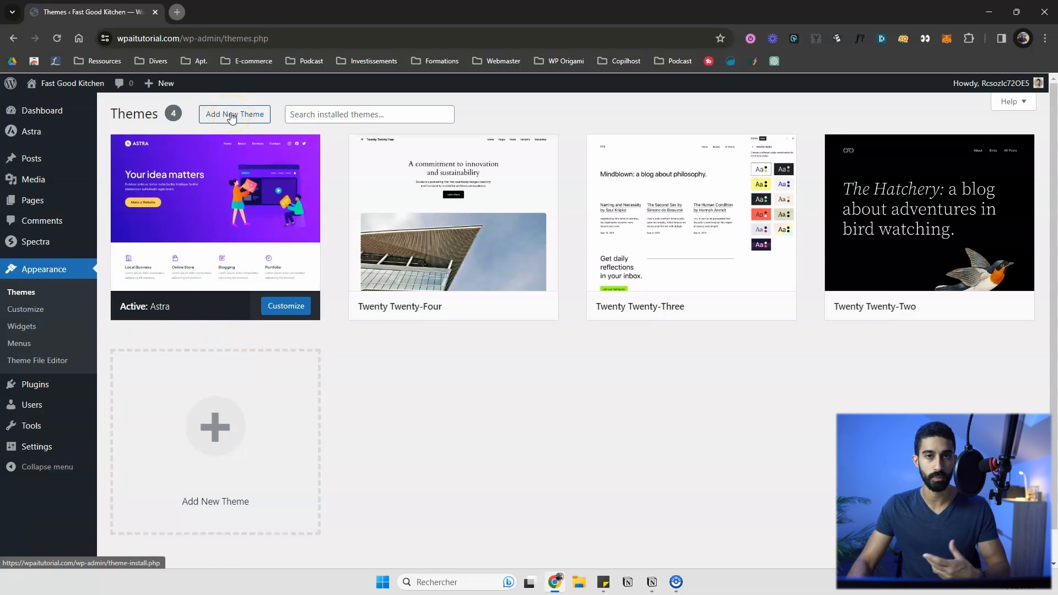
mouse_move(427, 248)
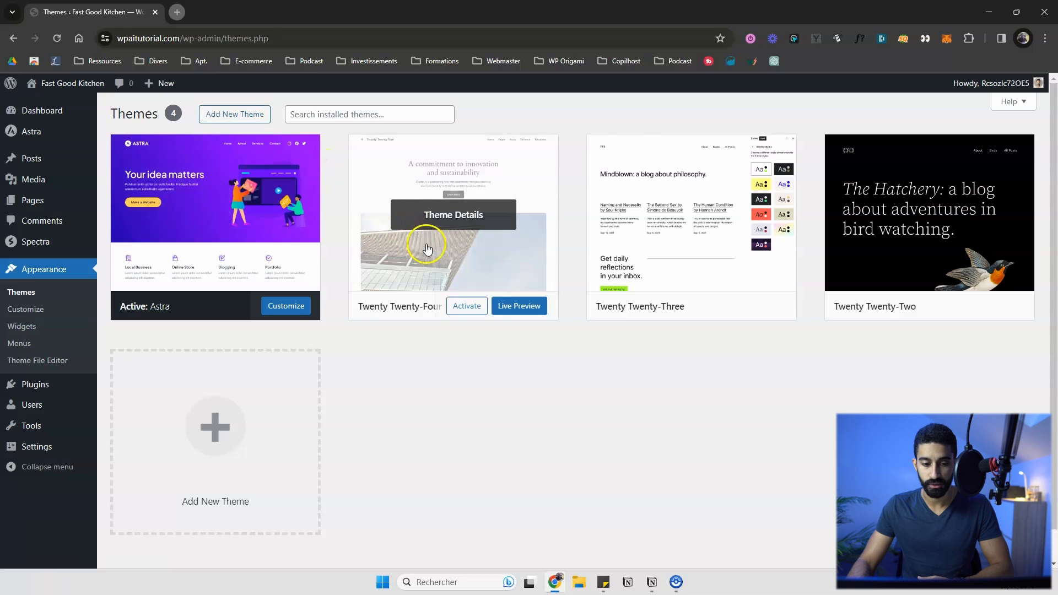
click(470, 251)
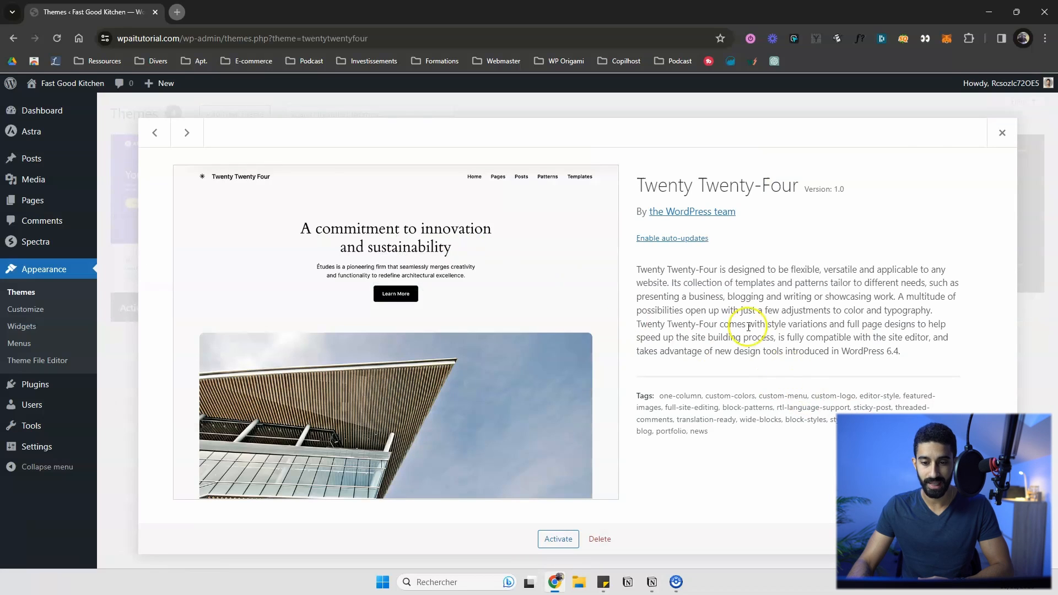
click(1001, 133)
- Delete the unused Twenty Twenty-Three, Twenty Twenty-Four and Twenty Twenty-Two themes, keeping only Astra
click(722, 254)
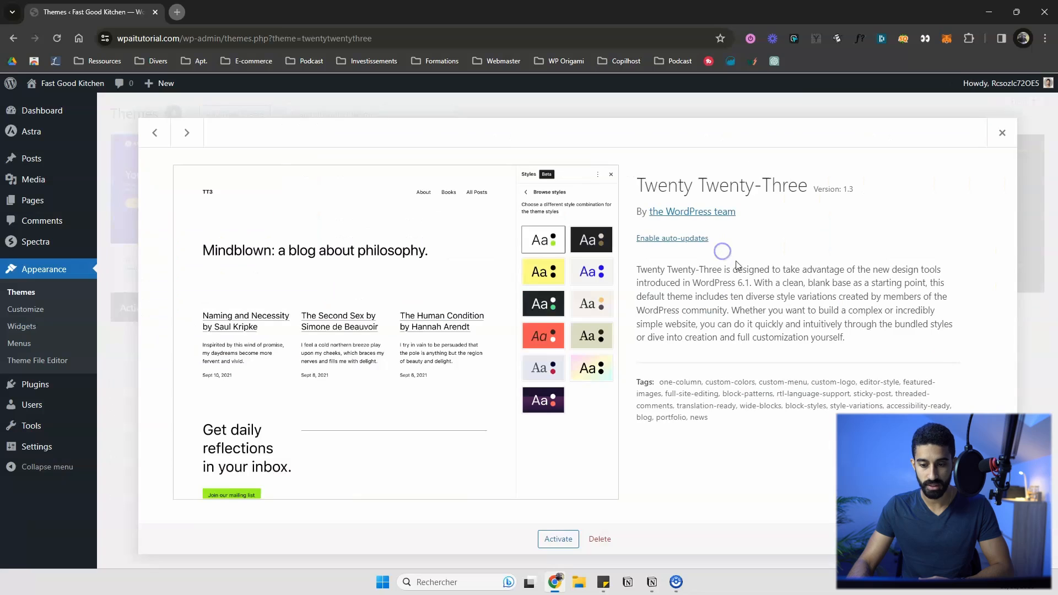
click(600, 539)
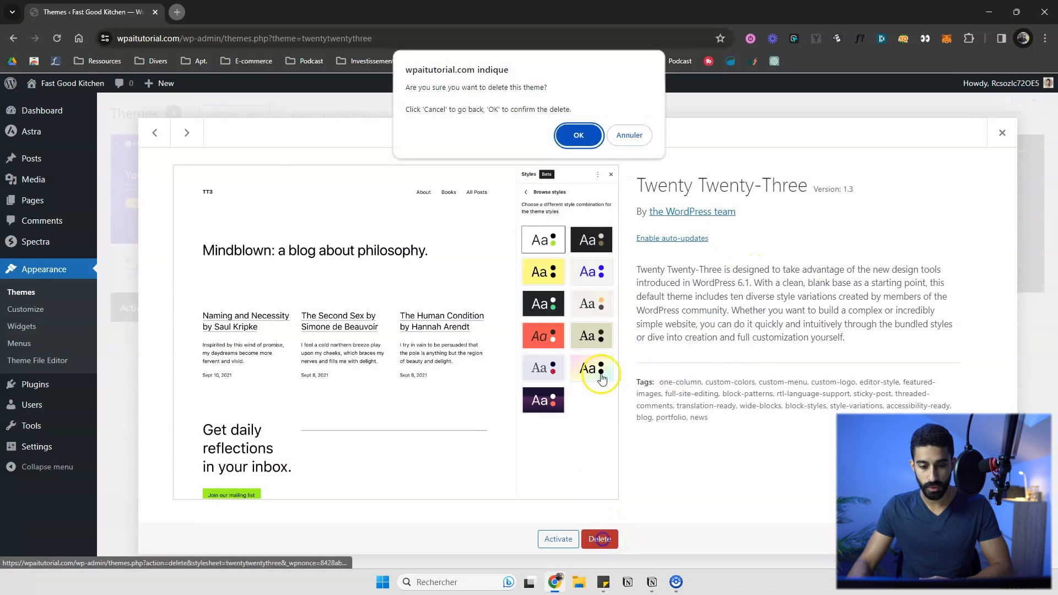
click(584, 135)
click(497, 212)
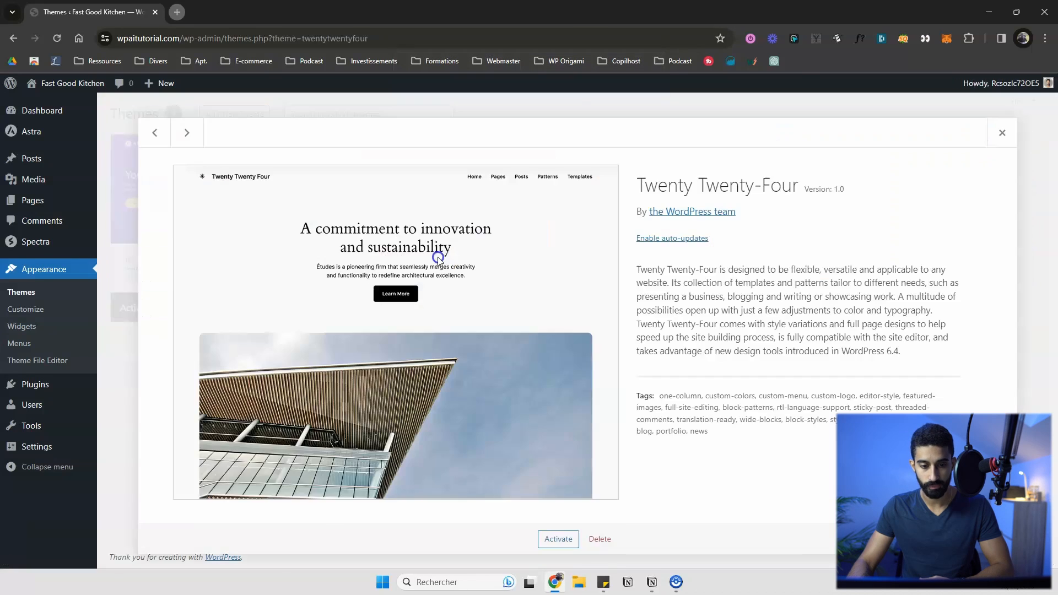
click(599, 537)
click(578, 135)
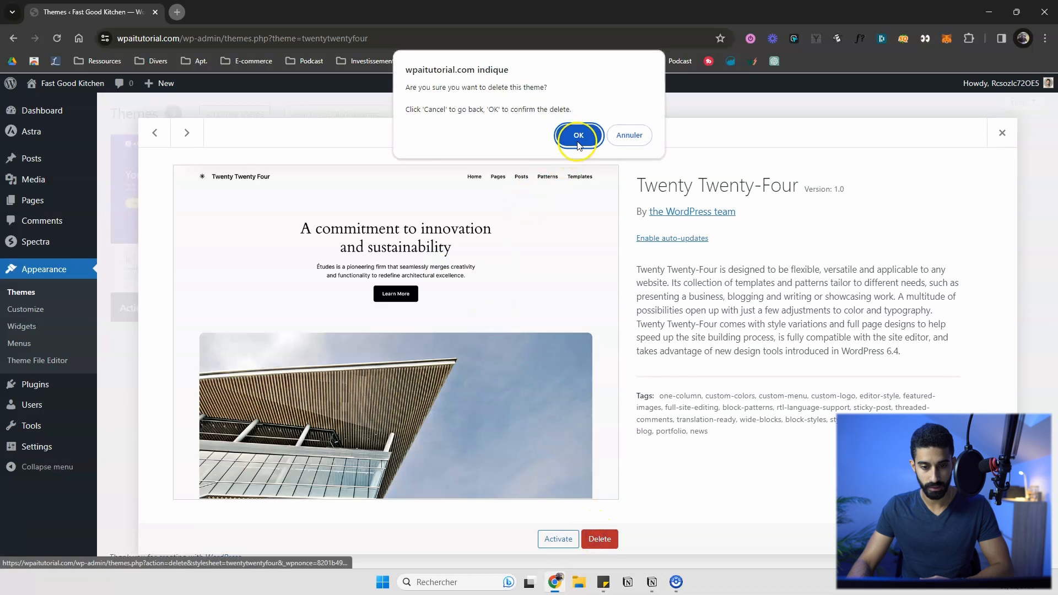
click(425, 264)
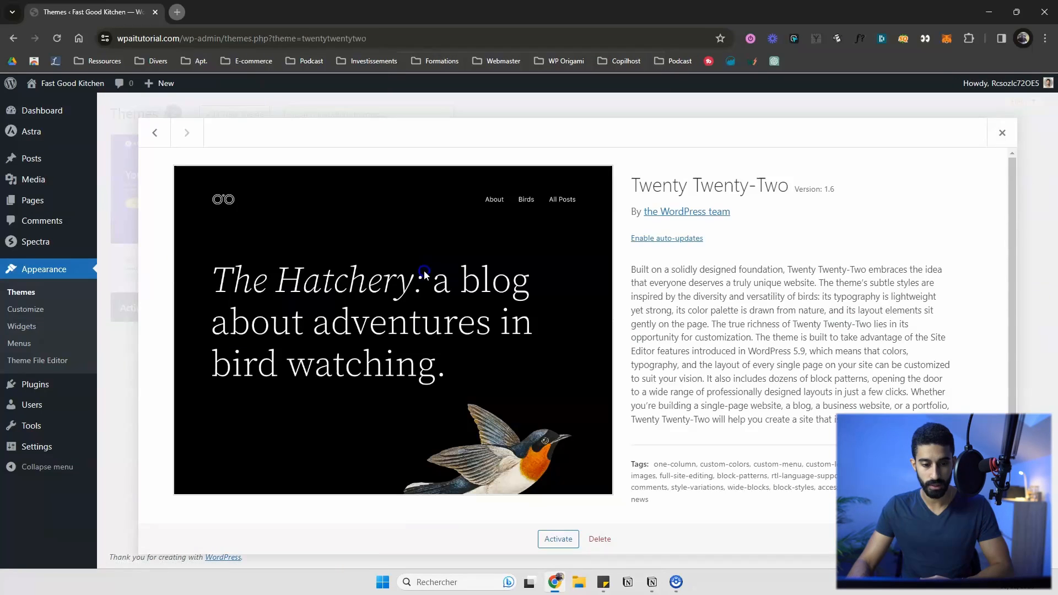
click(600, 539)
click(576, 135)
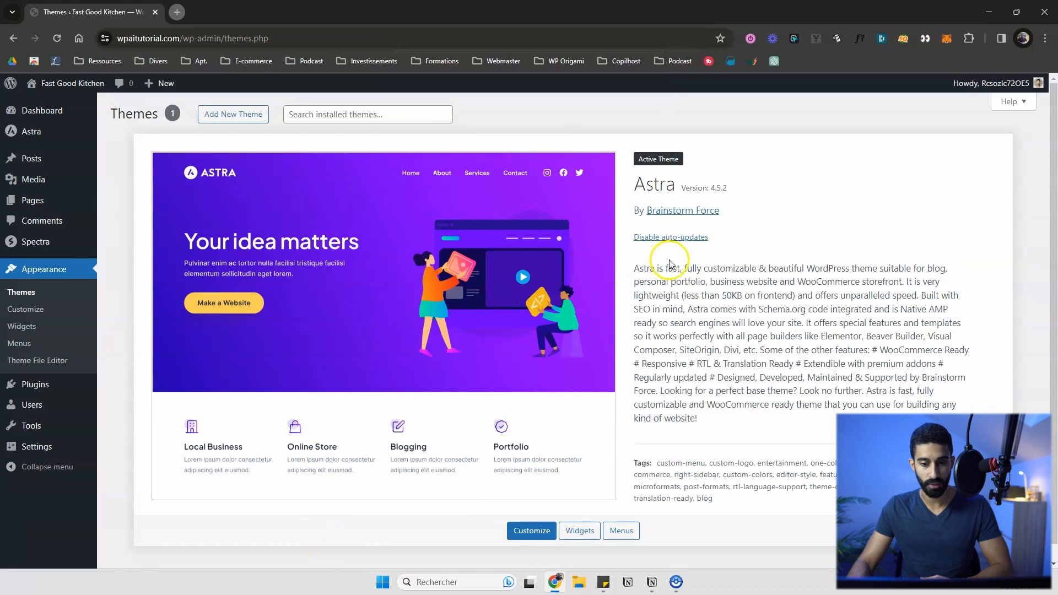
- Review the site's permalink settings and the available URL structures, including the post name option
click(22, 327)
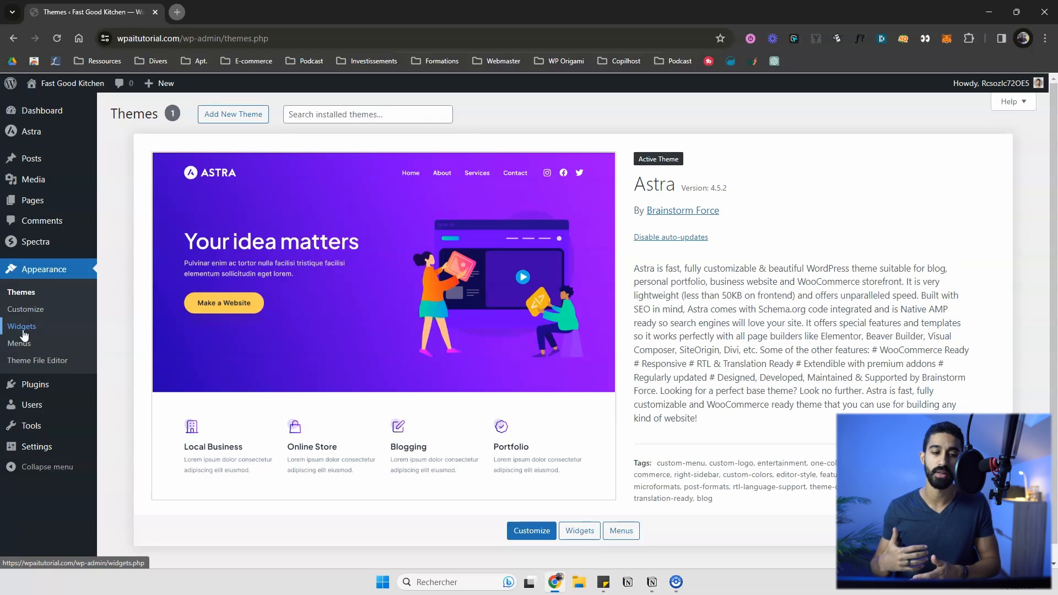
click(19, 345)
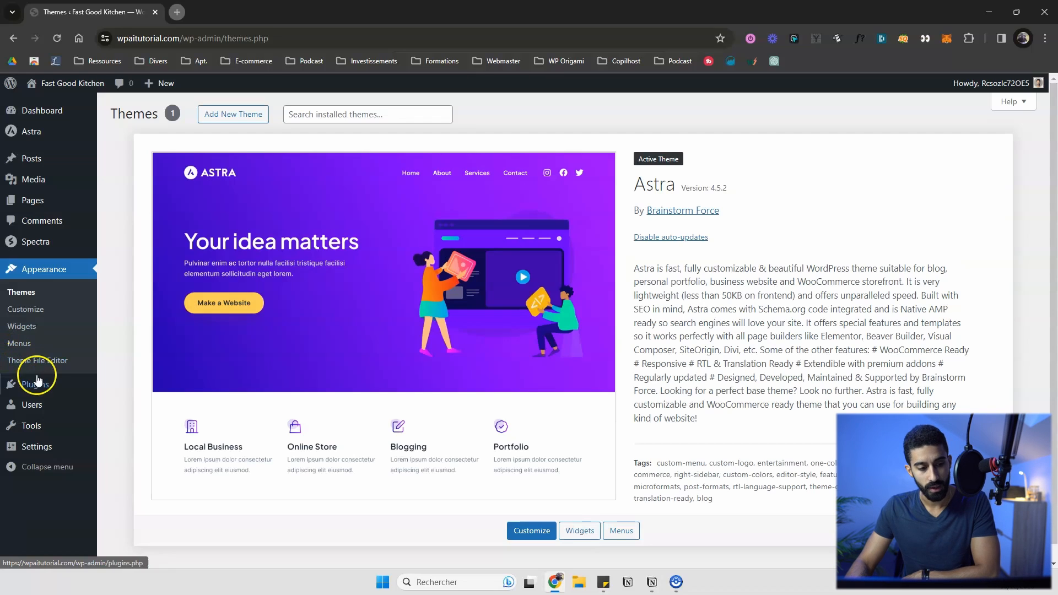
mouse_move(35, 385)
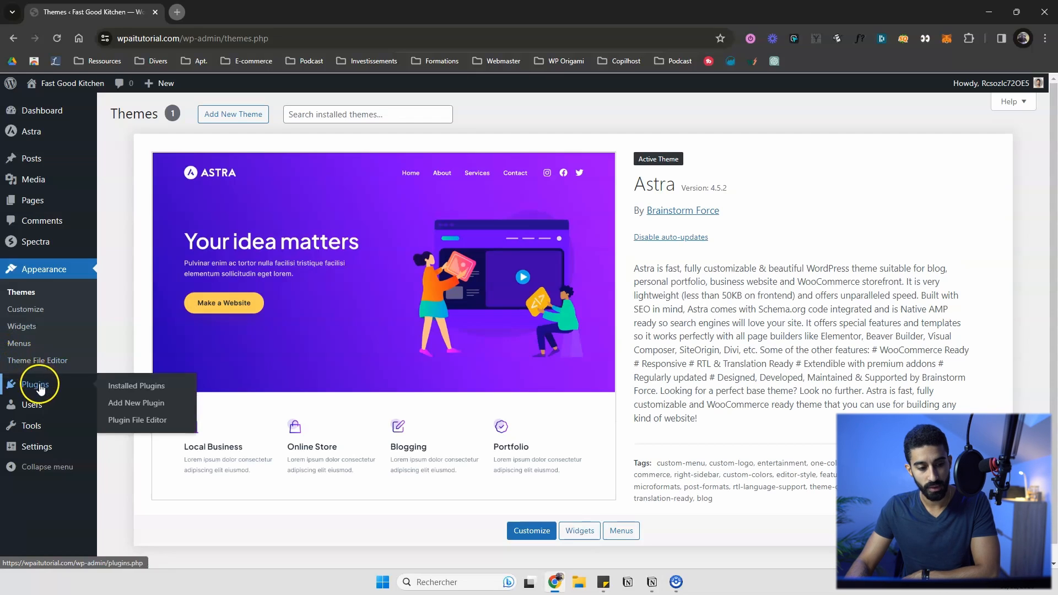
mouse_move(37, 448)
click(42, 448)
click(130, 507)
scroll(147, 241, down, 2)
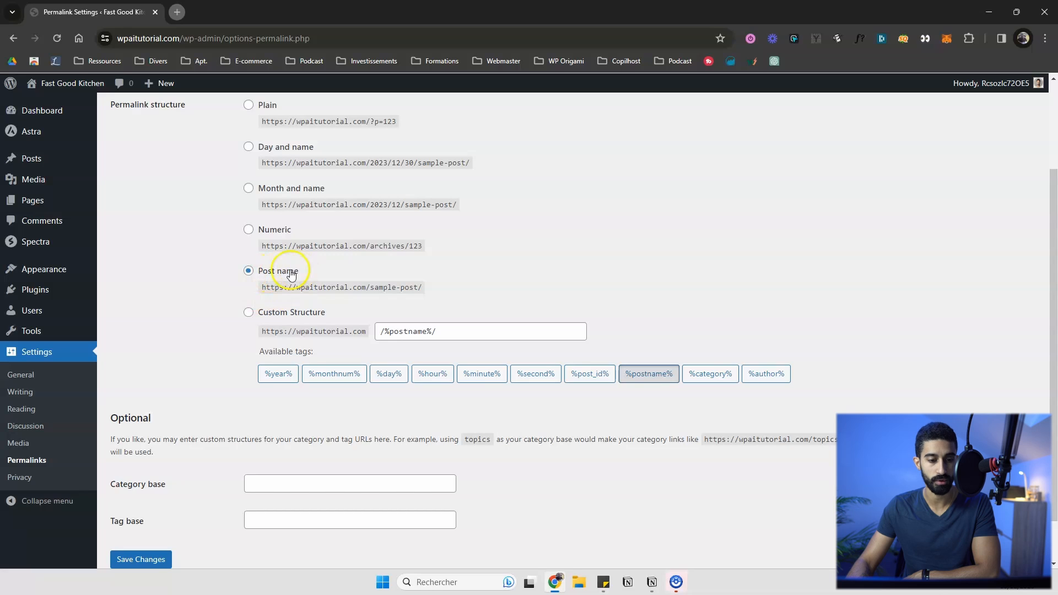
scroll(412, 142, up, 2)
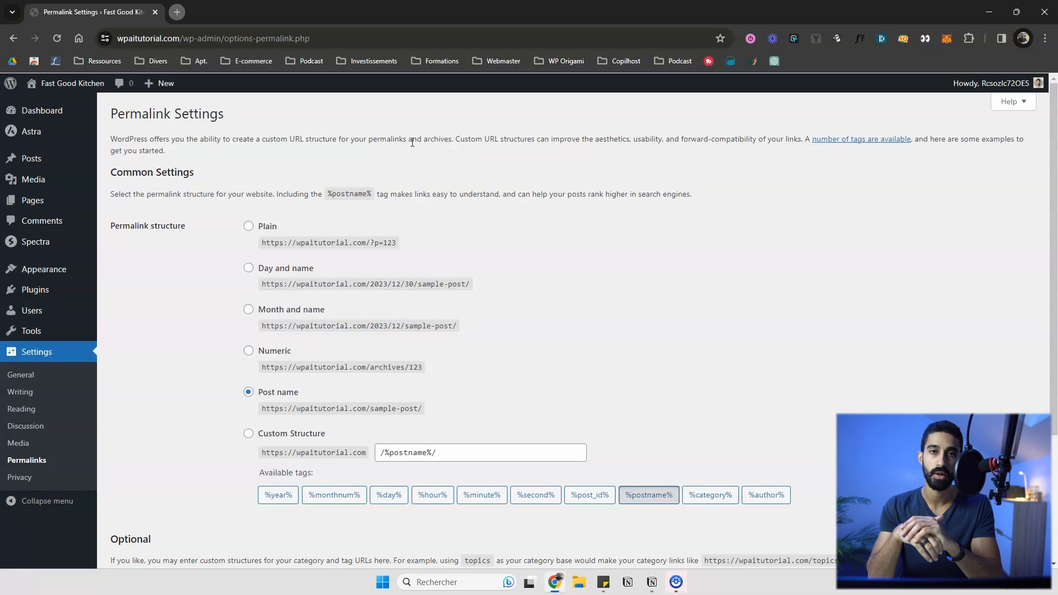
click(265, 88)
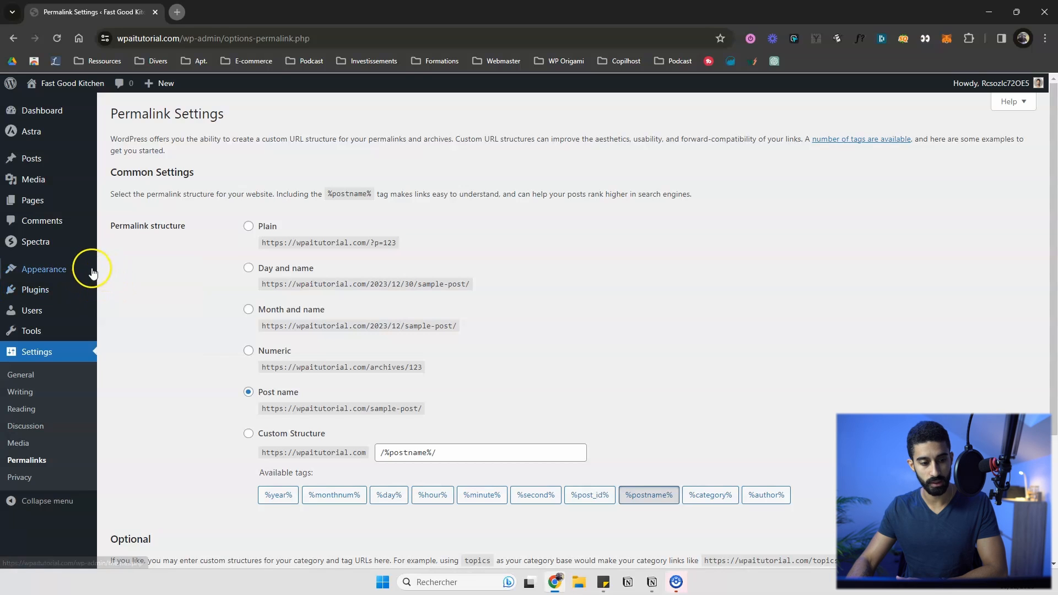
- Open the global color settings in the Astra theme customizer
click(126, 288)
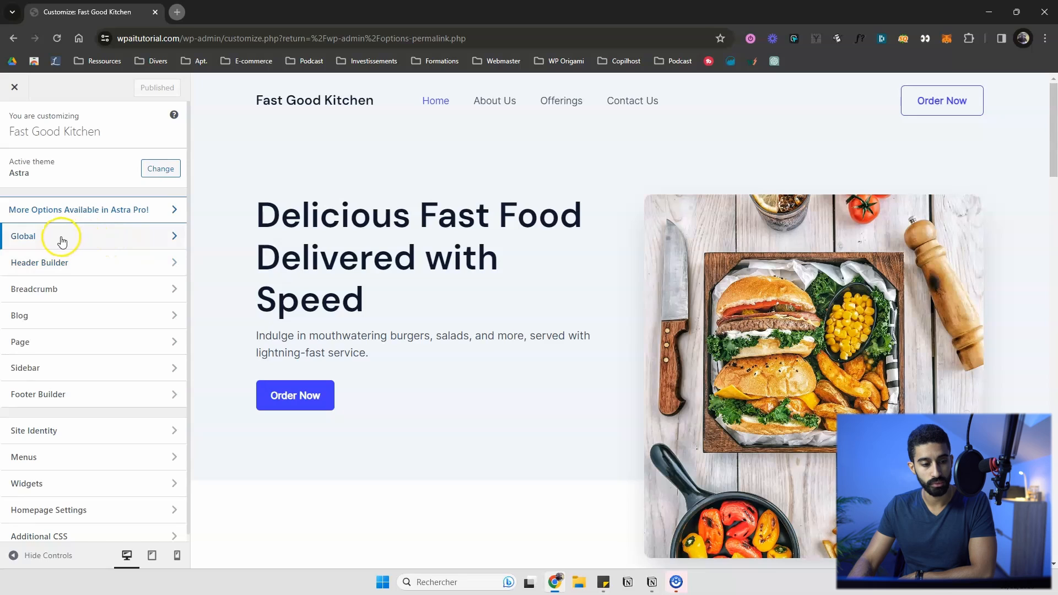
click(61, 240)
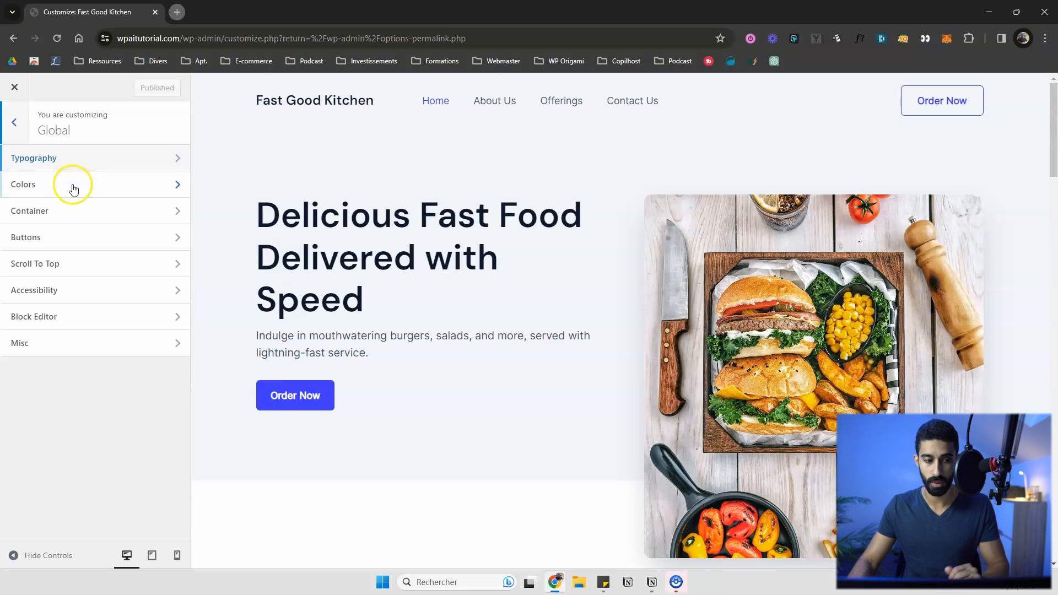
click(50, 183)
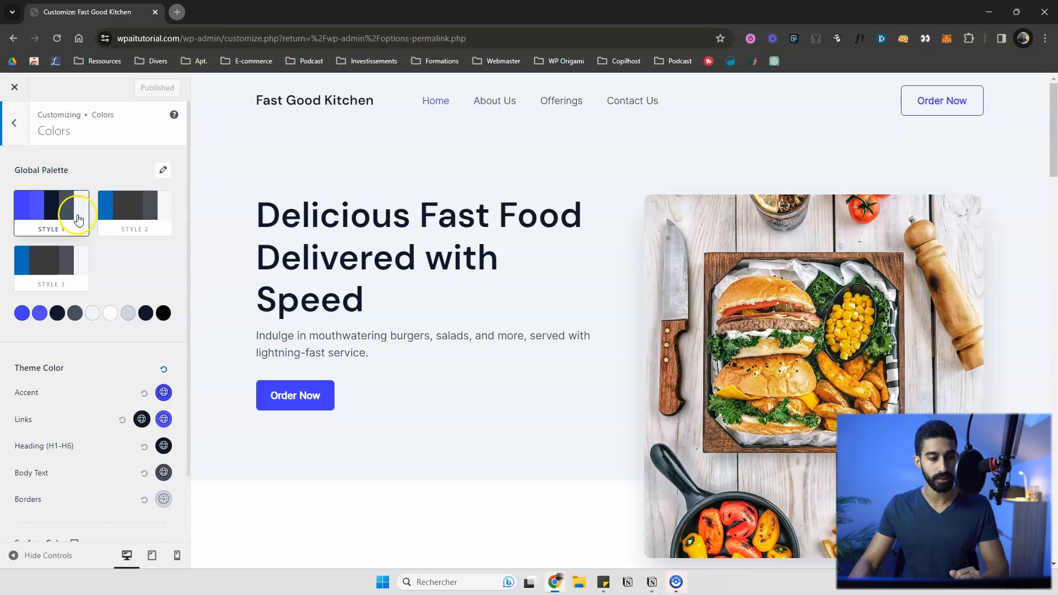
- Try the Style 2 and Style 3 global color palettes and return to Style 1
click(132, 210)
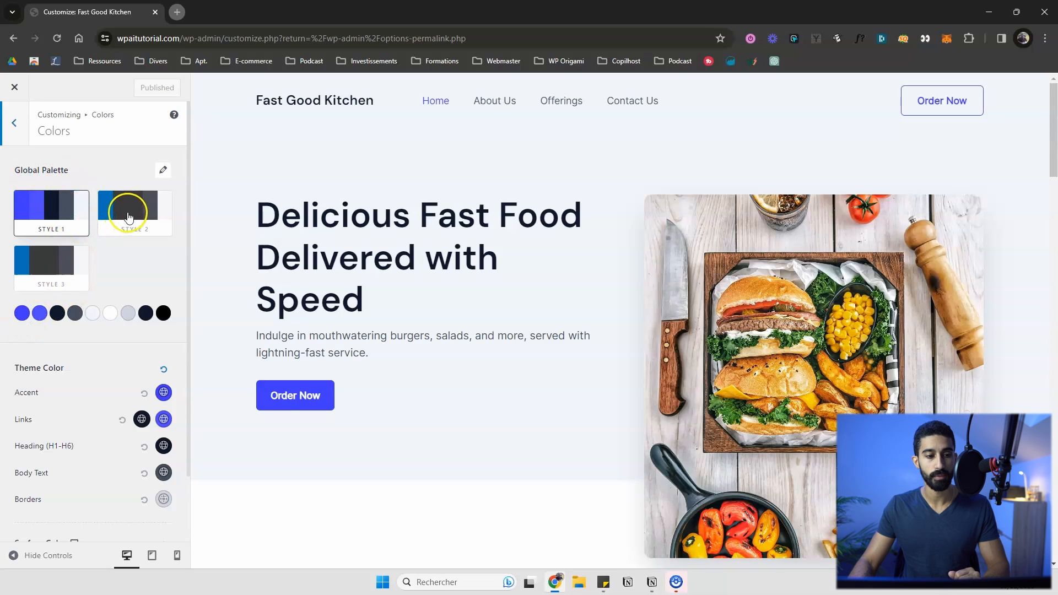
click(49, 264)
click(59, 214)
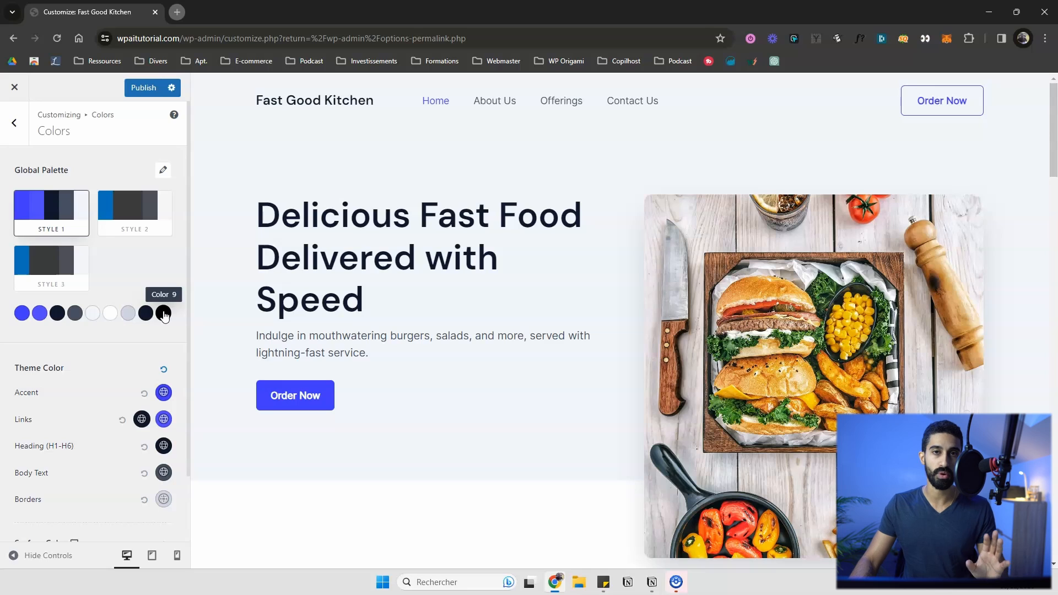
- Change Color 1 and Color 2 of the Style 1 global palette to red by shifting their hue
click(22, 315)
click(22, 314)
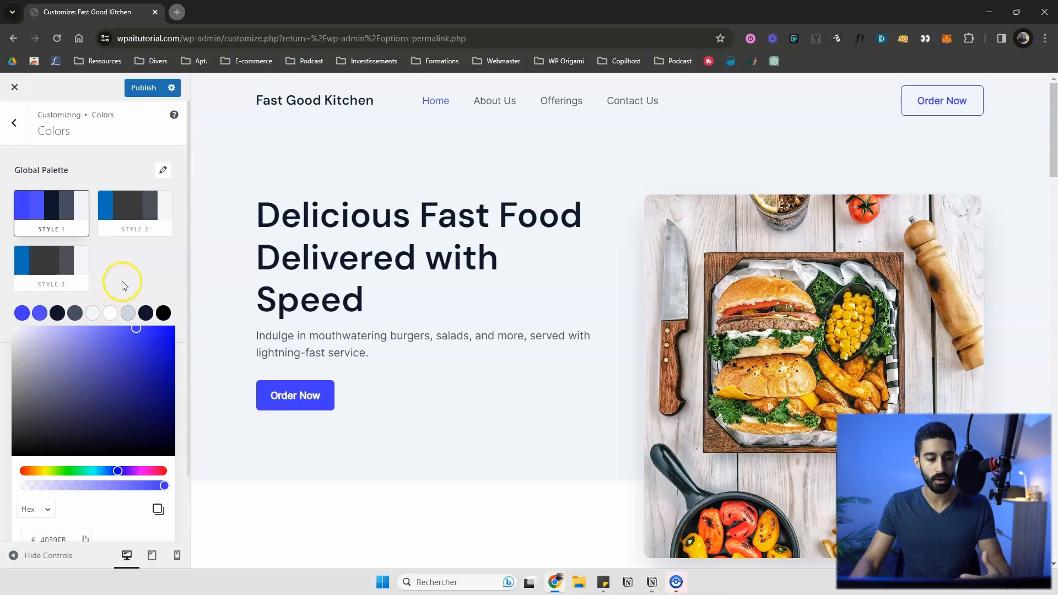
click(162, 471)
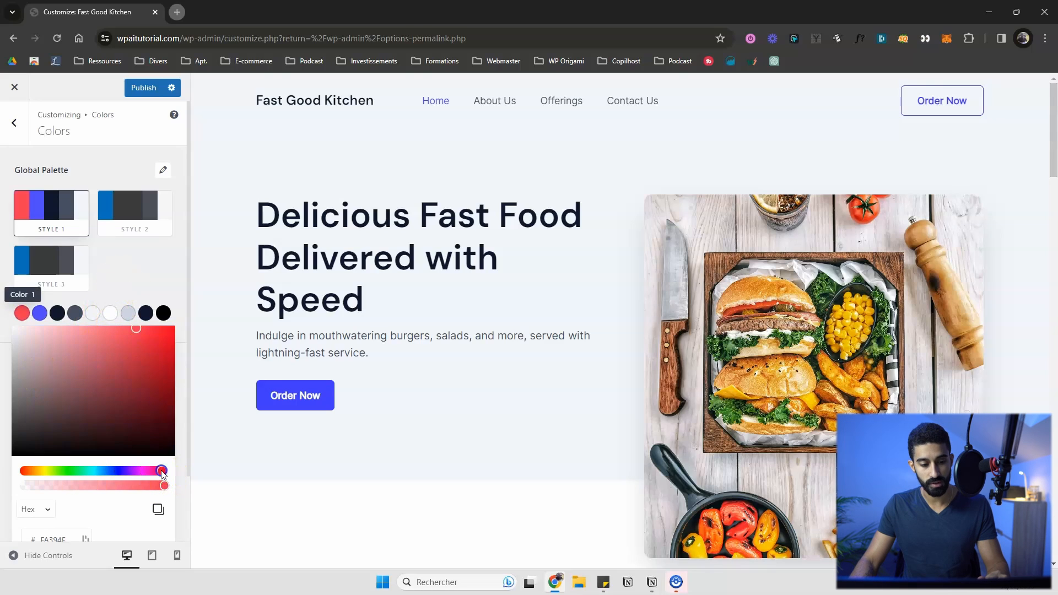
drag(161, 473, 185, 465)
click(138, 260)
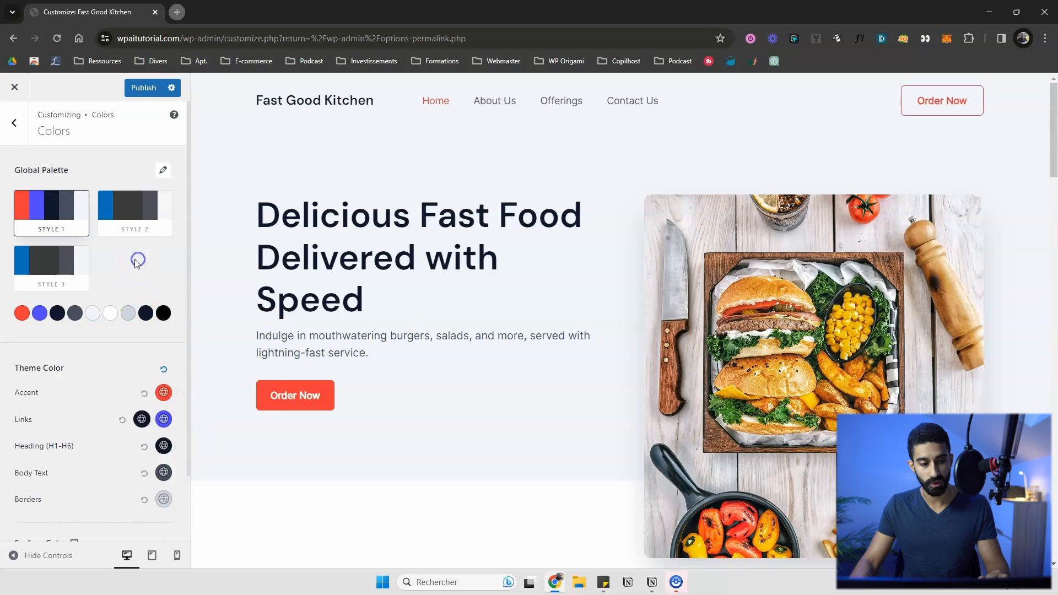
click(39, 313)
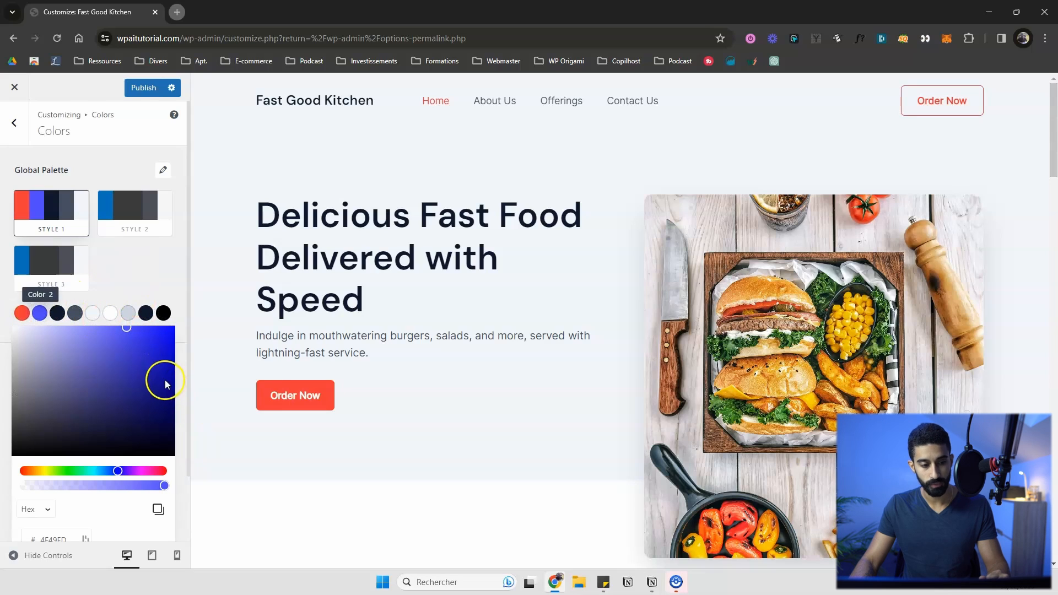
drag(163, 470, 187, 477)
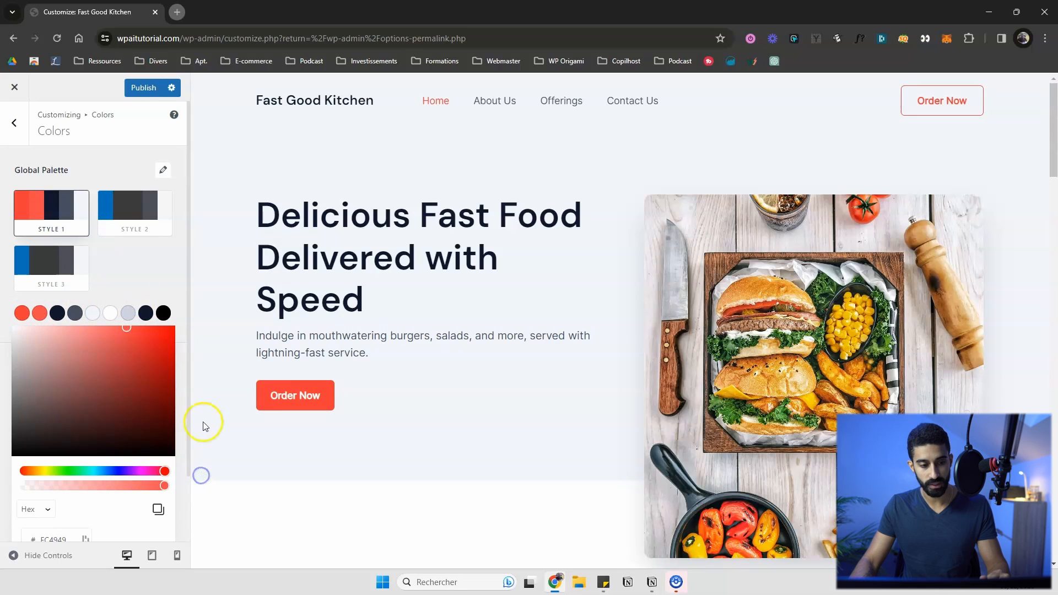
- Shift the hue of Color 7 and Color 5 in the Style 1 global palette to red
click(137, 272)
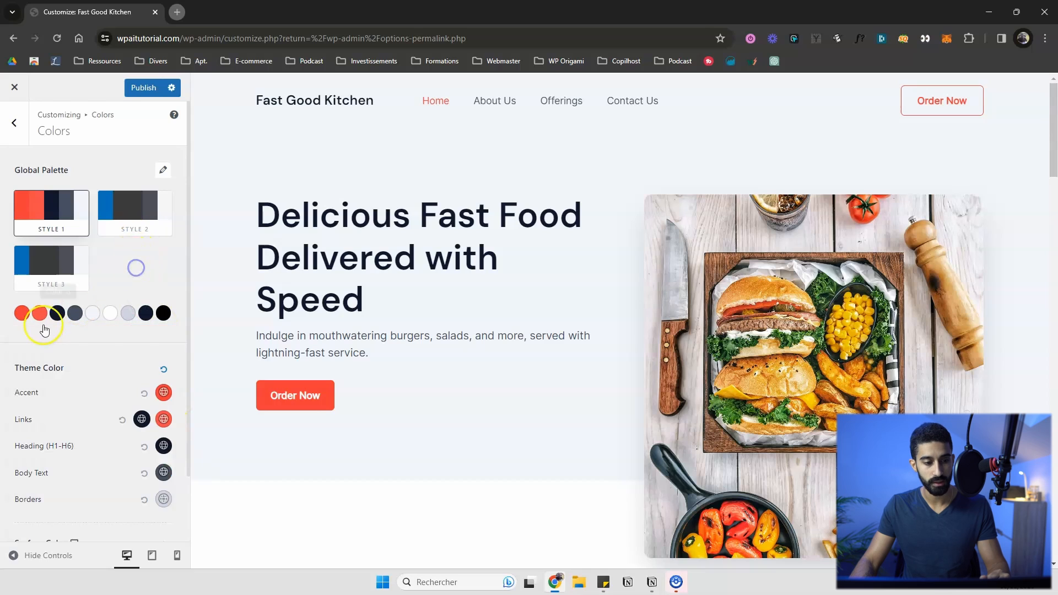
click(130, 314)
drag(109, 470, 202, 483)
click(144, 299)
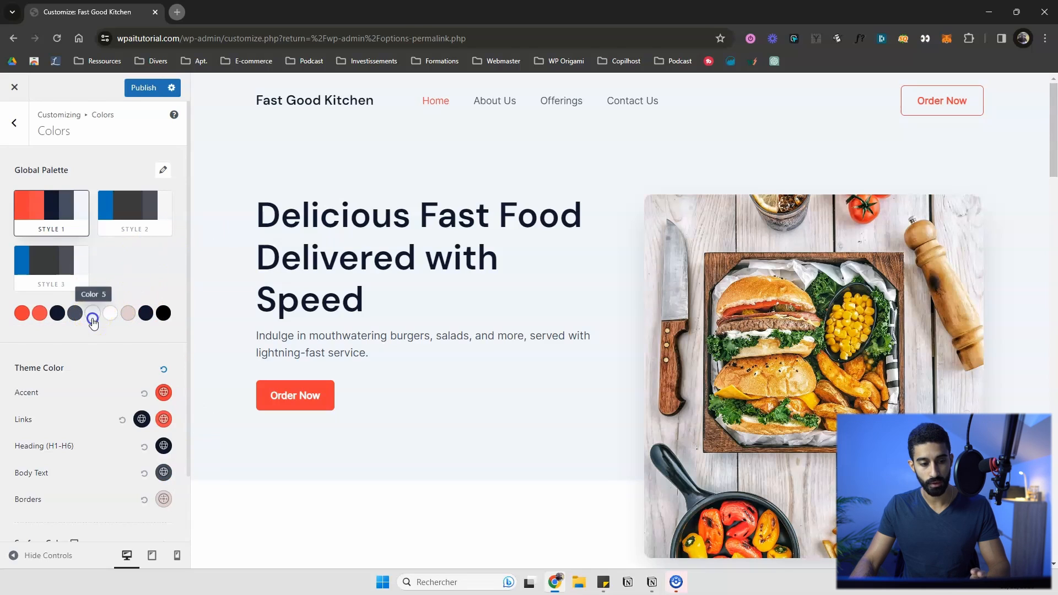
click(92, 313)
drag(106, 470, 204, 484)
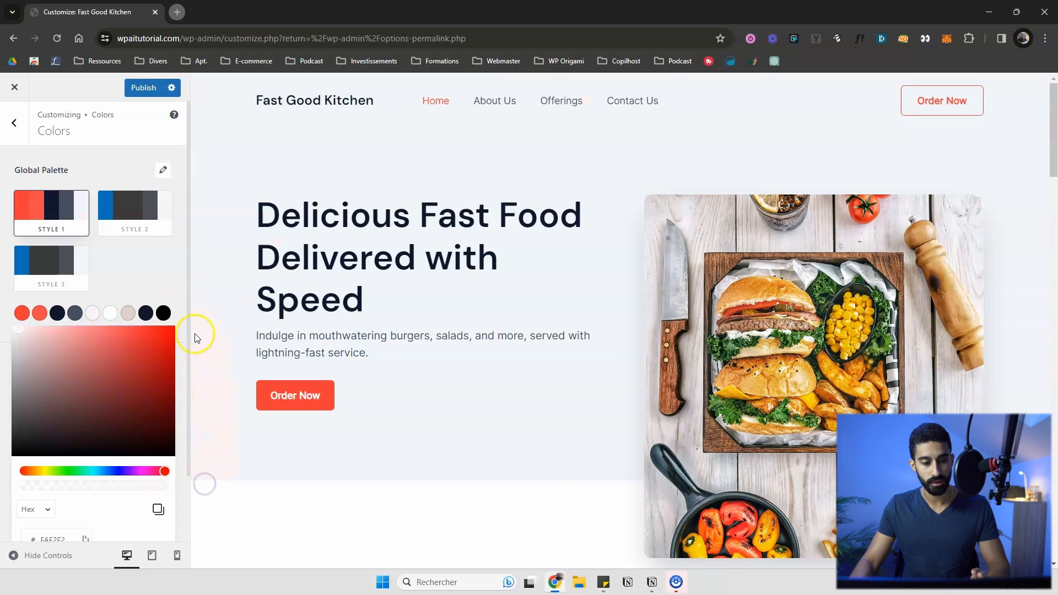
click(135, 287)
- Shift the hue of Color 4 and Color 3 in the Style 1 global palette to red
click(73, 313)
drag(138, 475, 203, 482)
click(48, 318)
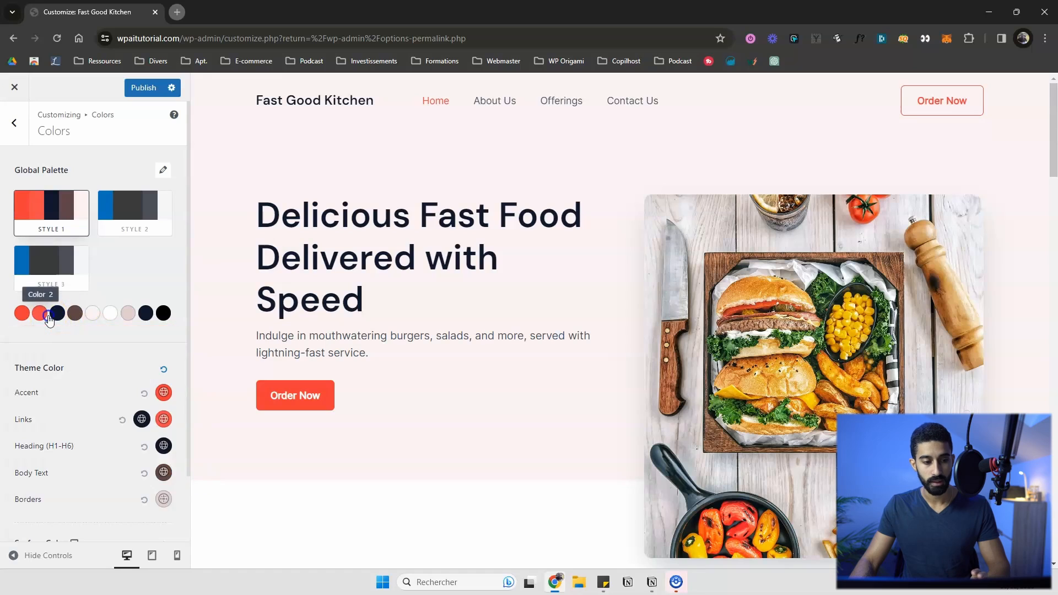
click(58, 313)
drag(110, 471, 204, 478)
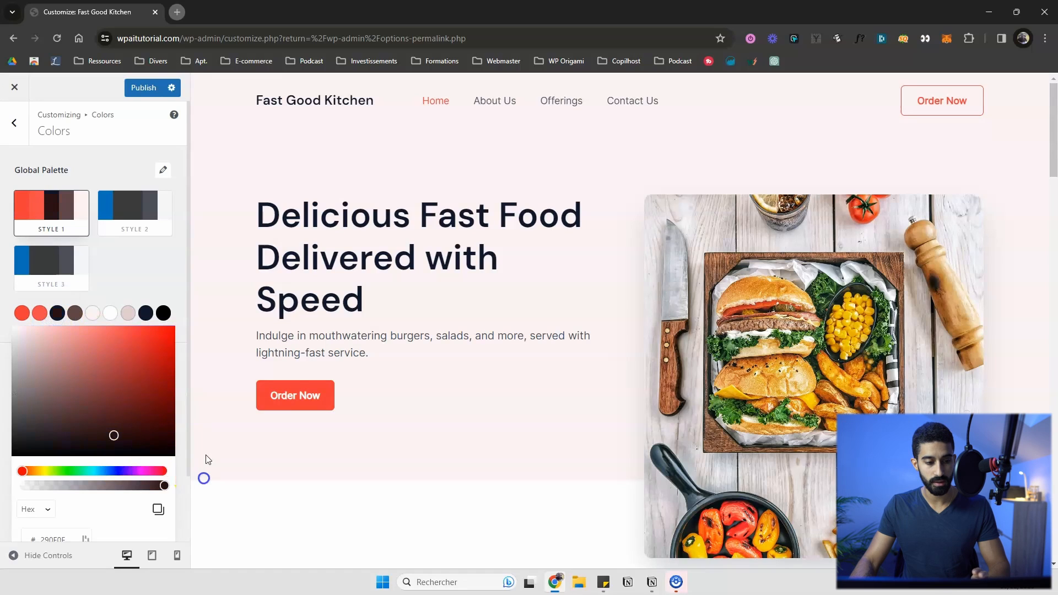
click(158, 276)
- Shift the hue of Color 8 and Color 9 in the Style 1 global palette to red
click(145, 314)
drag(141, 470, 170, 479)
click(164, 313)
drag(98, 475, 205, 477)
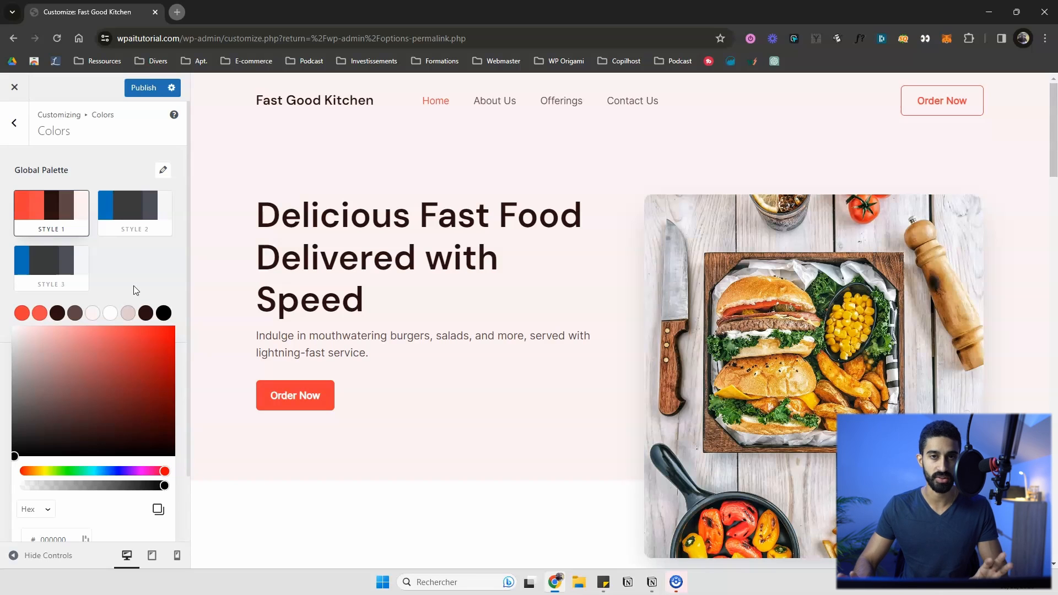
click(134, 262)
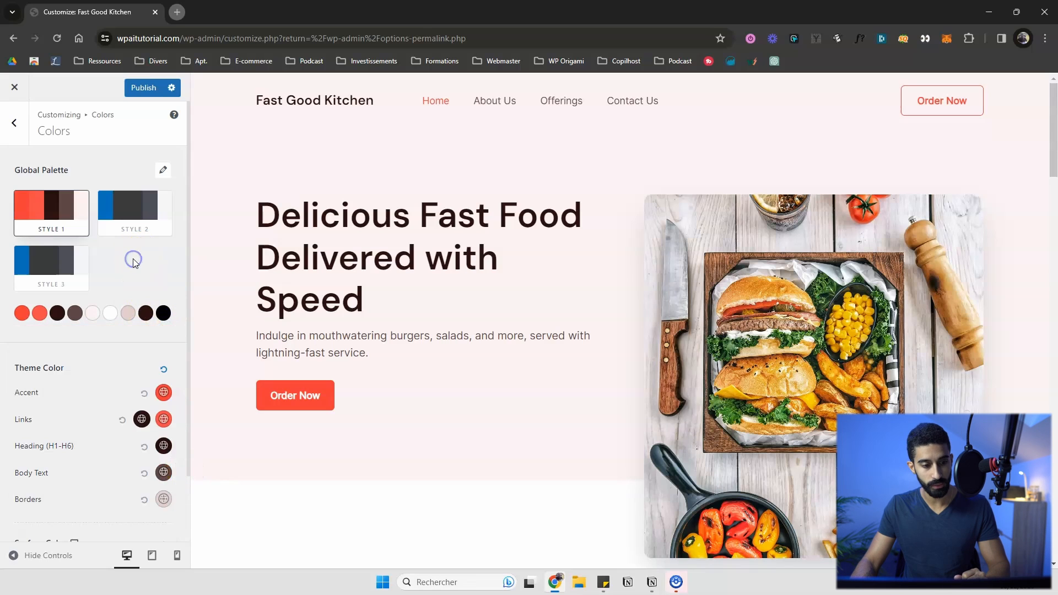
- Check the new palette across the home page preview and publish the color changes
scroll(413, 243, down, 18)
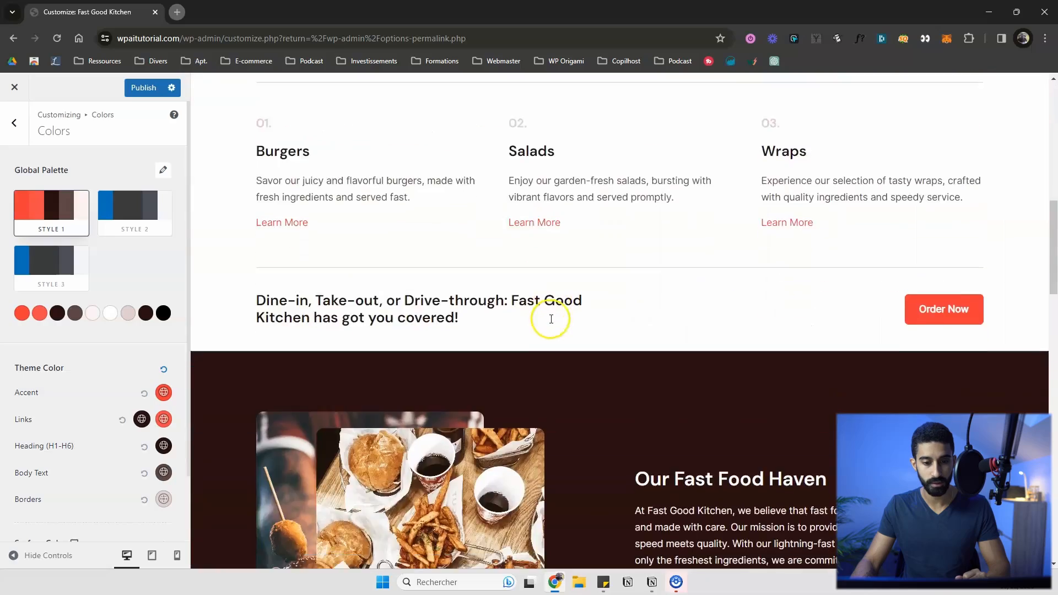
scroll(537, 311, up, 18)
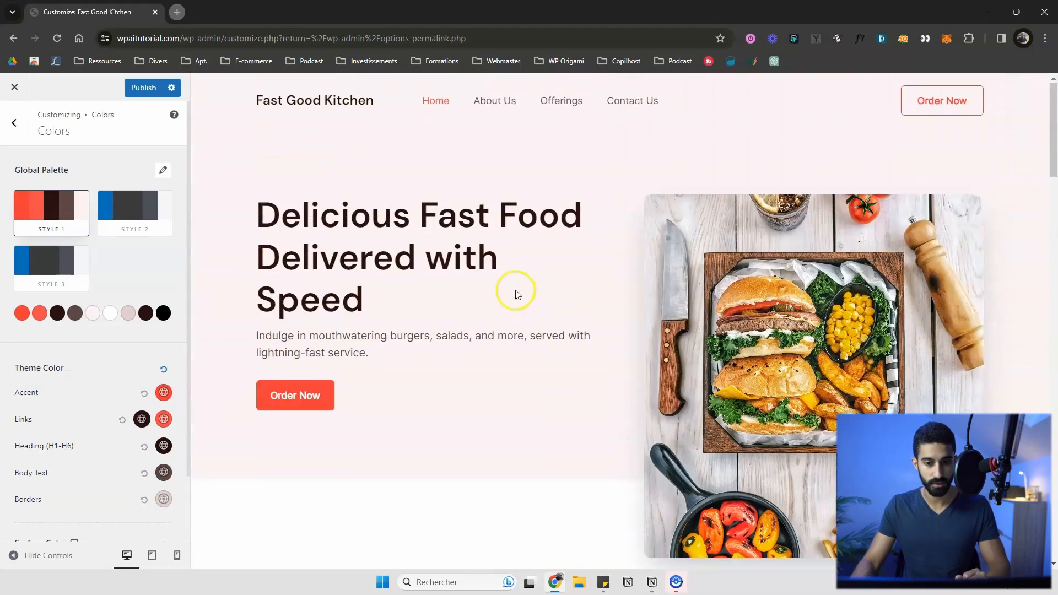
click(145, 95)
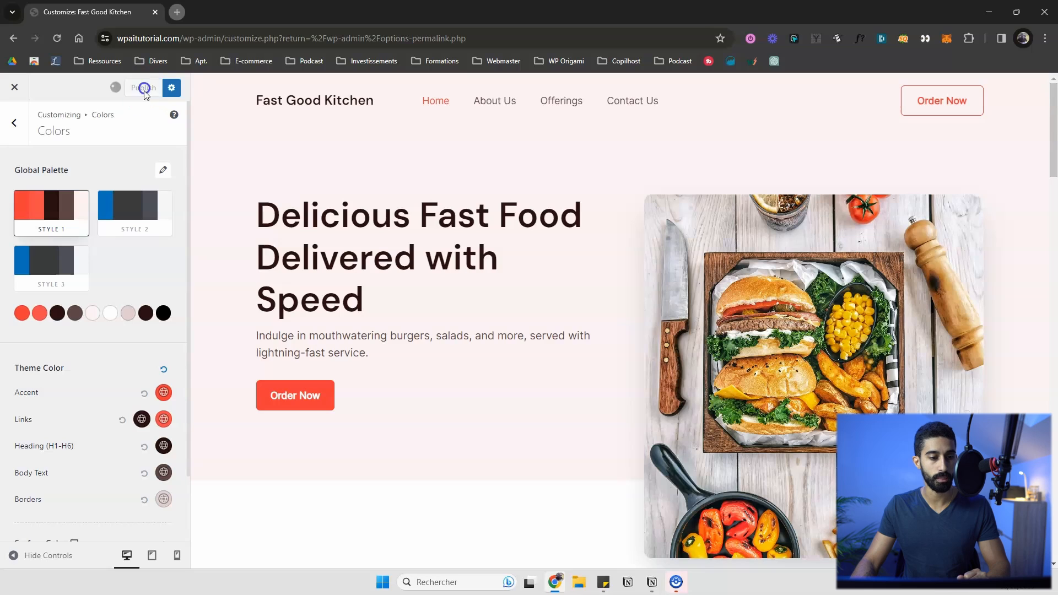
- Open the global typography settings and look over the font presets and the base font options
click(15, 122)
click(64, 161)
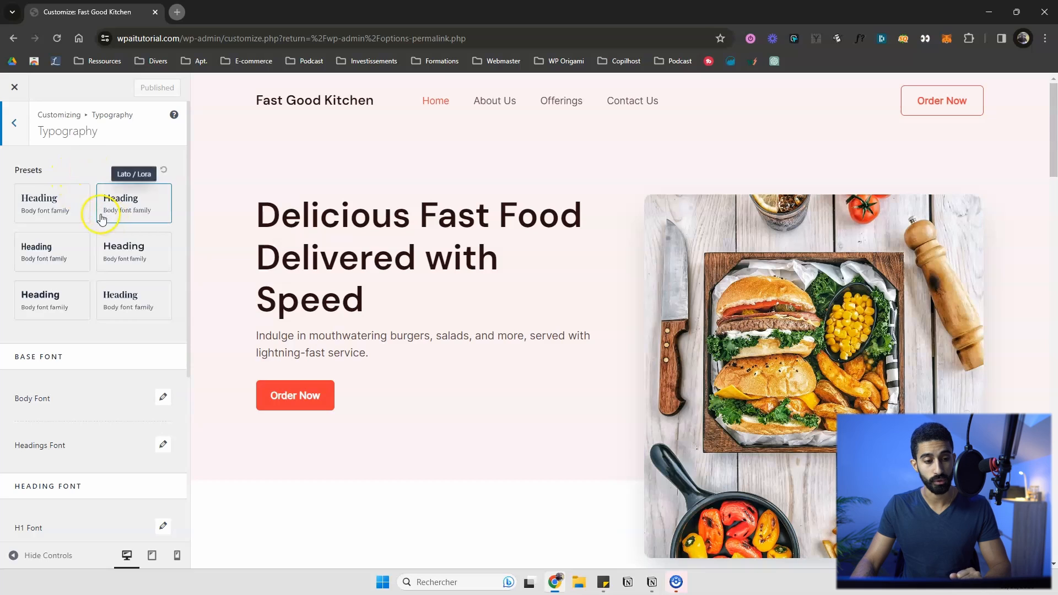
click(64, 205)
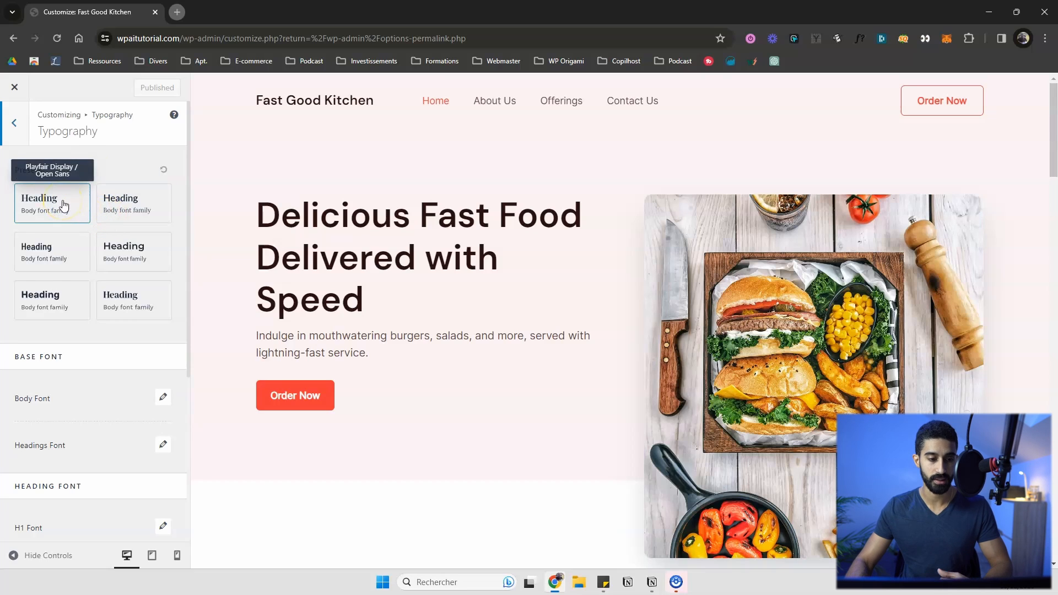
scroll(114, 361, down, 1)
click(114, 361)
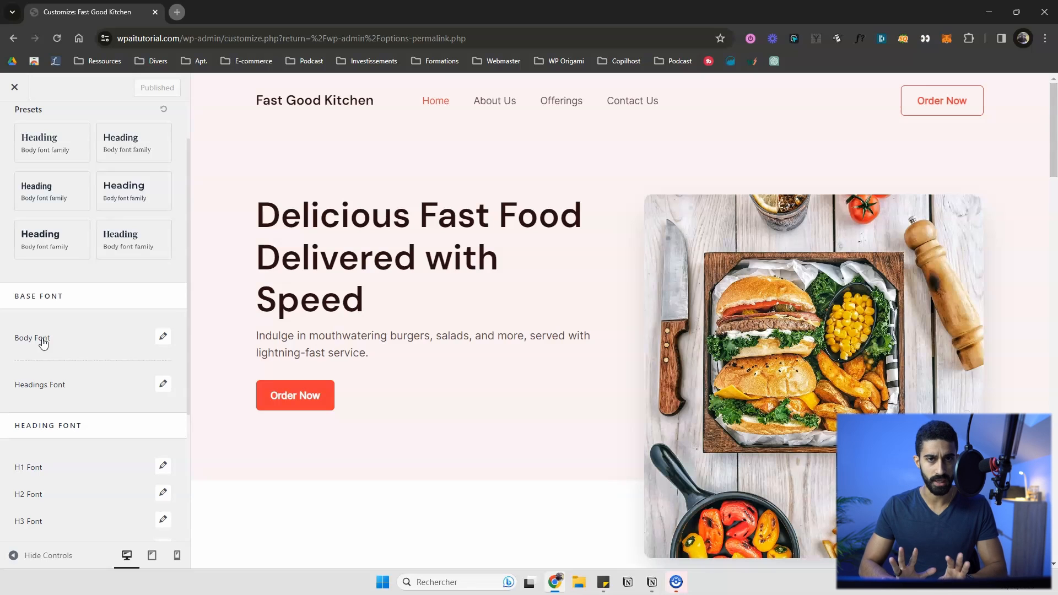
- Review the body font settings, including its family, weight and size
scroll(413, 307, down, 5)
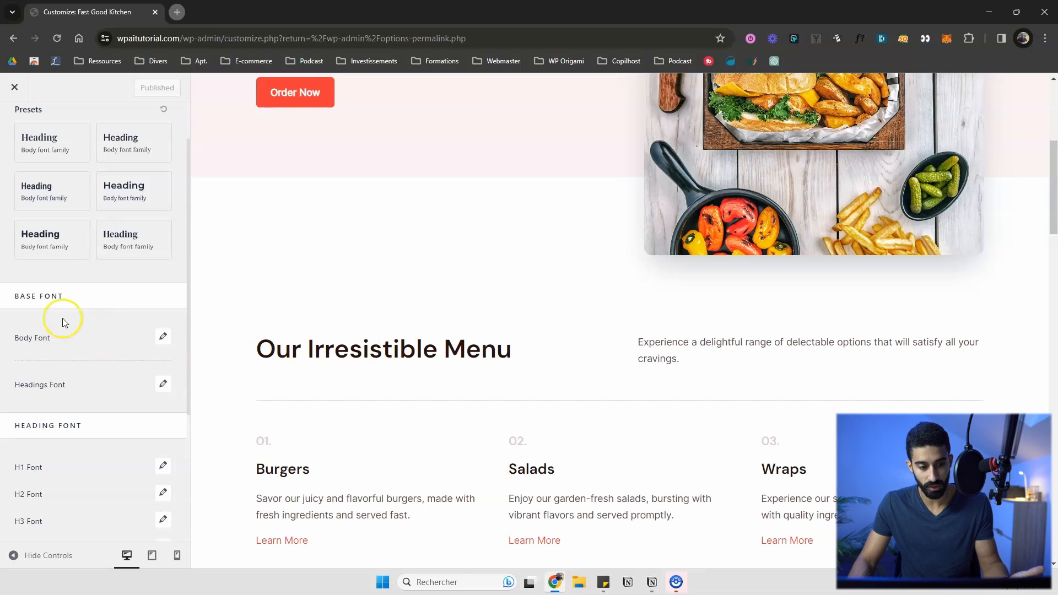
click(158, 330)
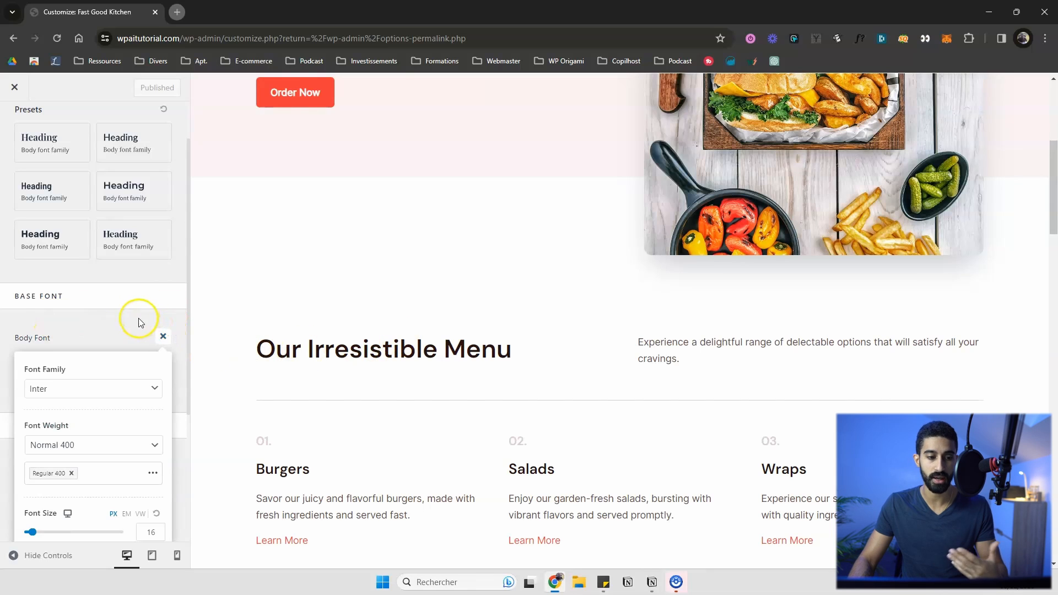
scroll(83, 348, down, 2)
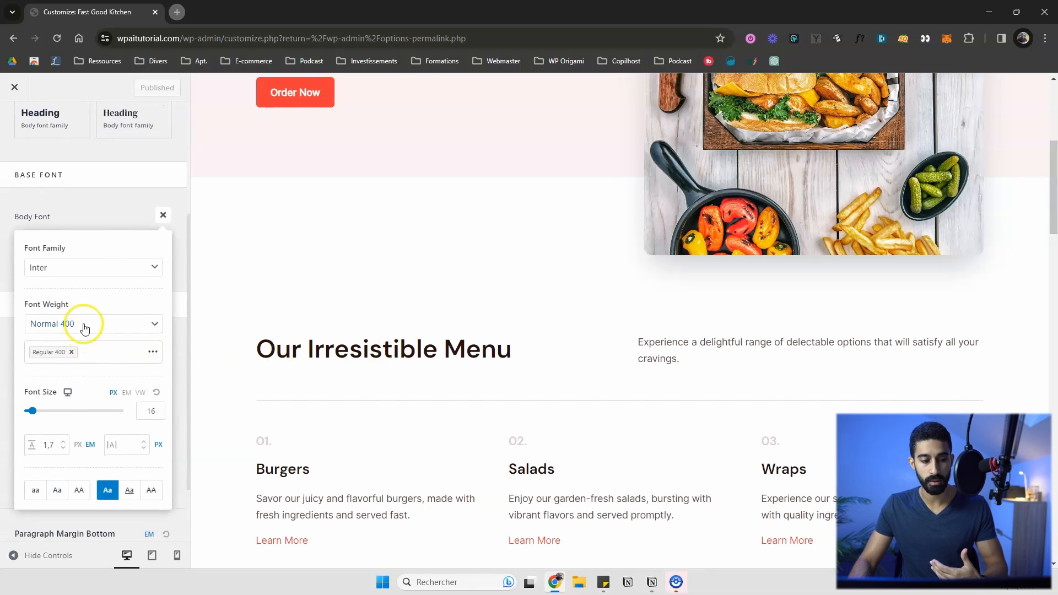
click(163, 216)
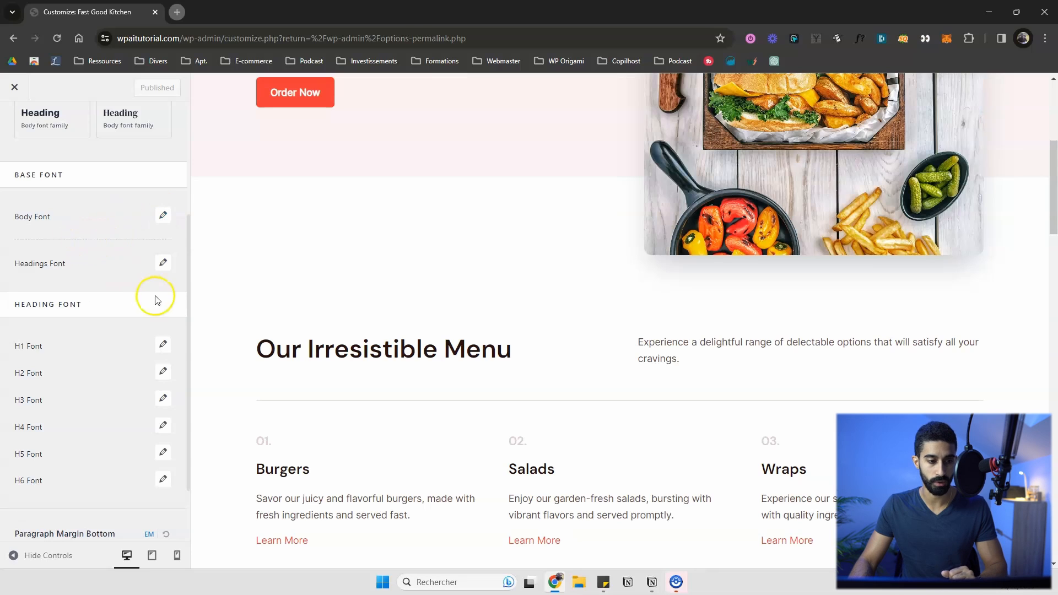
- Try Dawning of a New Day as the headings font family and preview it across the home page
click(163, 265)
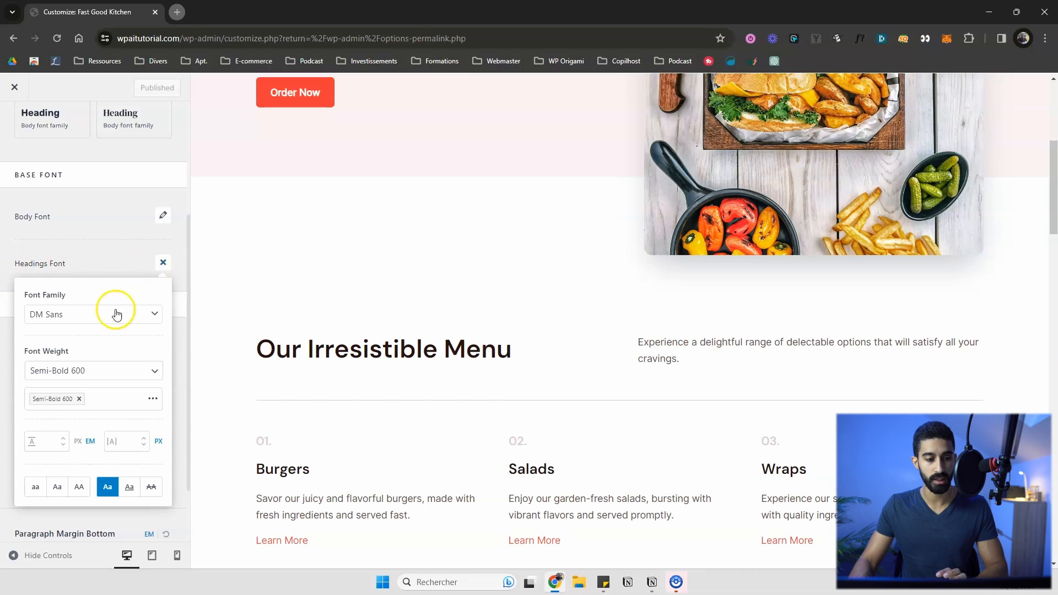
click(100, 314)
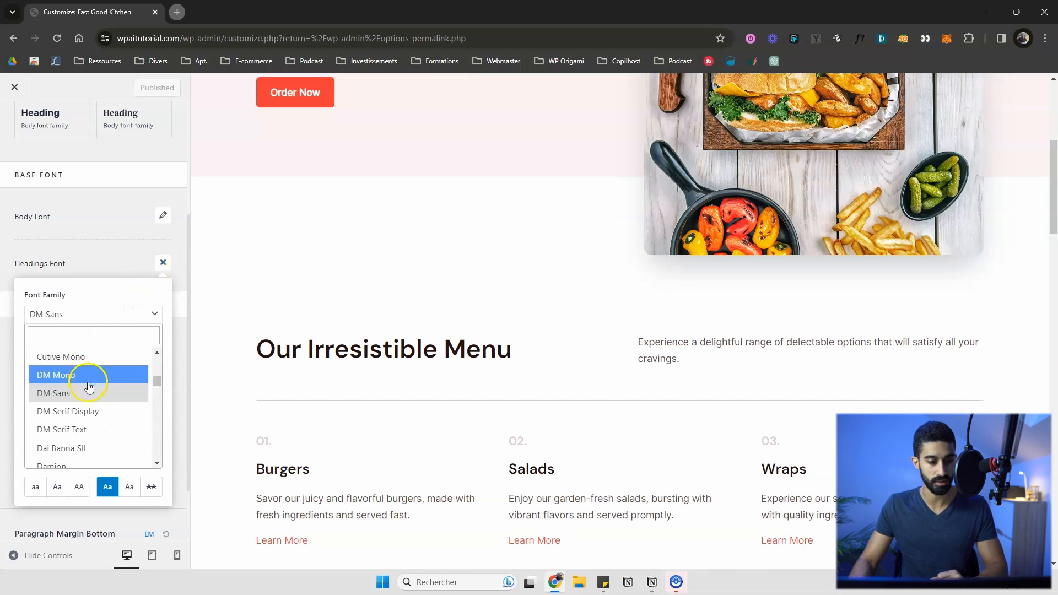
scroll(87, 380, down, 3)
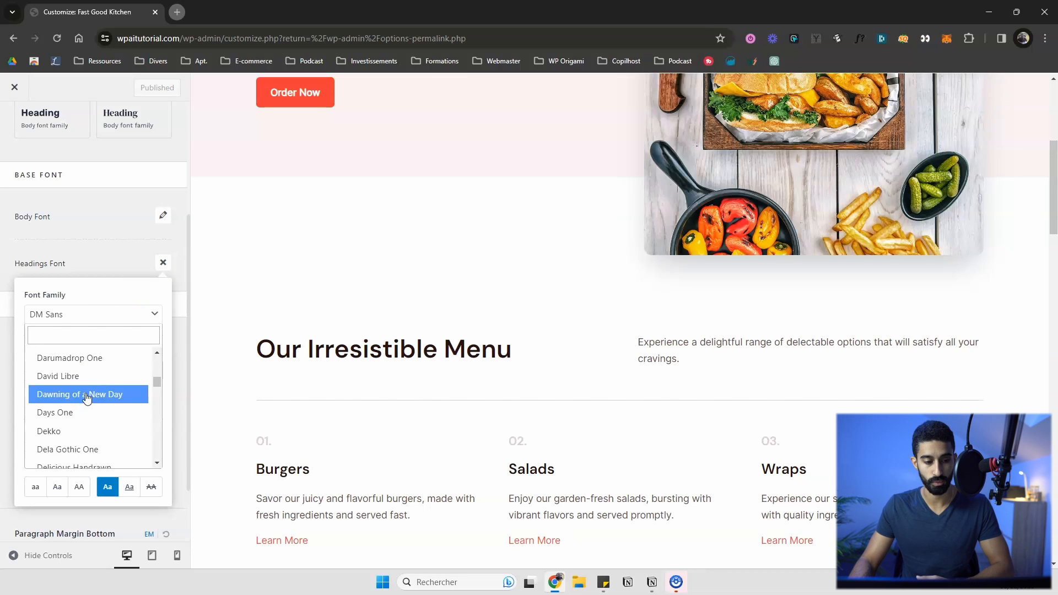
click(86, 396)
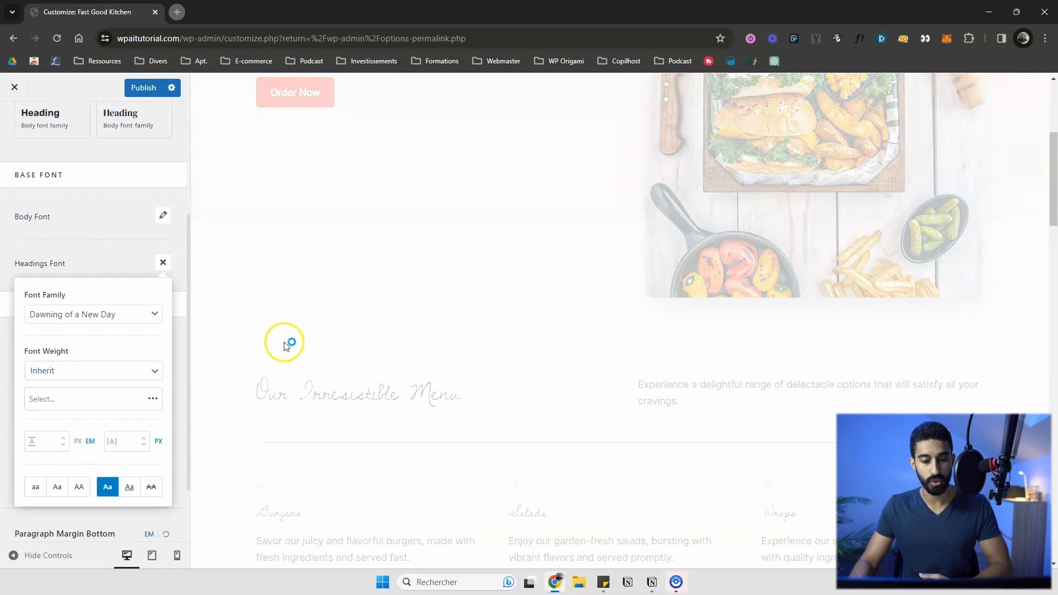
scroll(307, 276, down, 4)
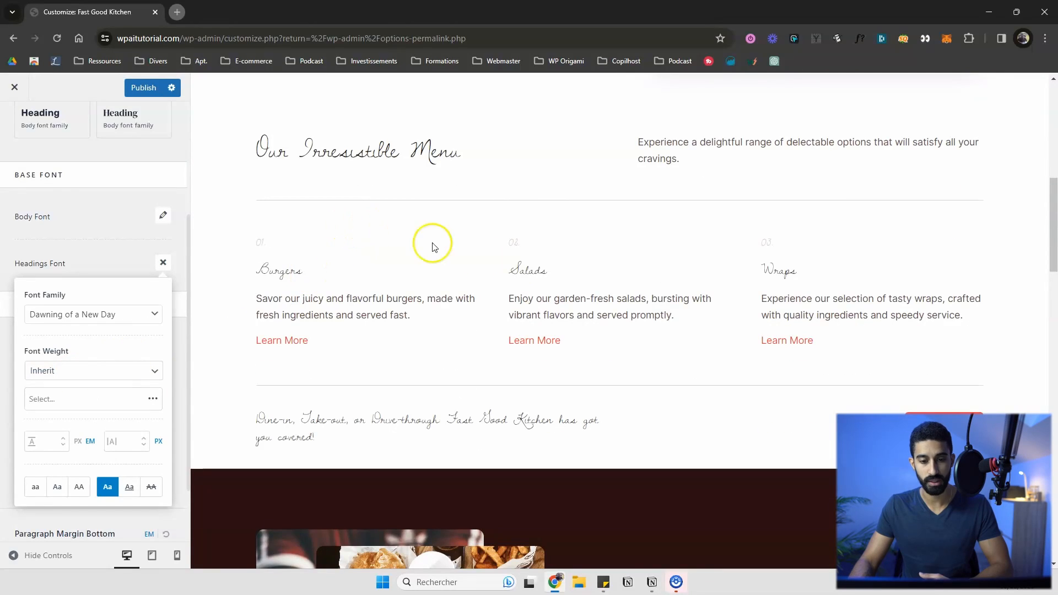
scroll(584, 298, down, 2)
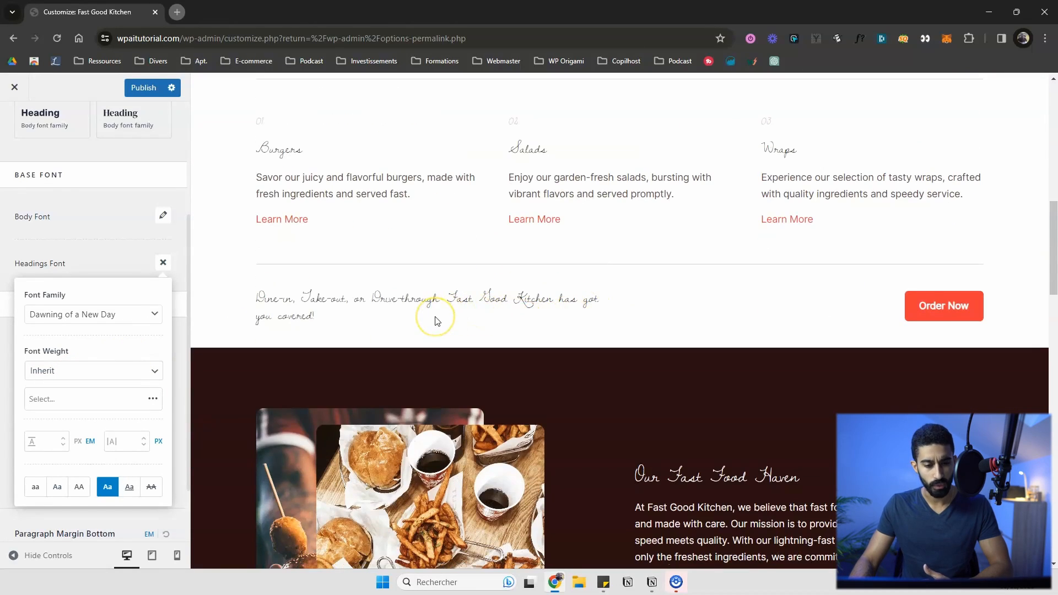
scroll(410, 309, up, 8)
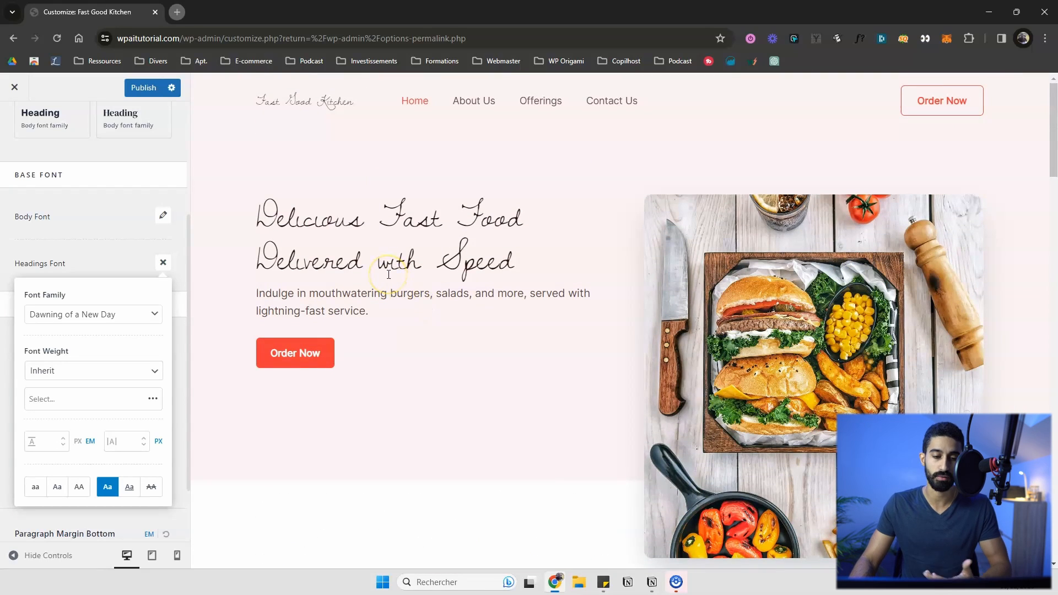
scroll(378, 238, down, 8)
scroll(378, 237, up, 8)
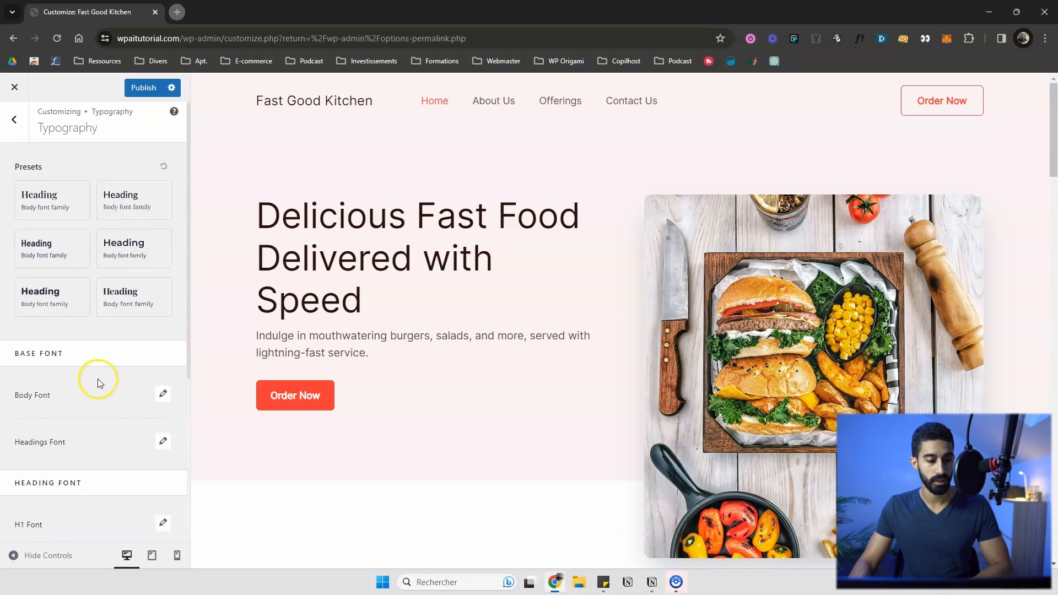
- Publish the typography changes and close the theme customizer
click(141, 89)
click(14, 123)
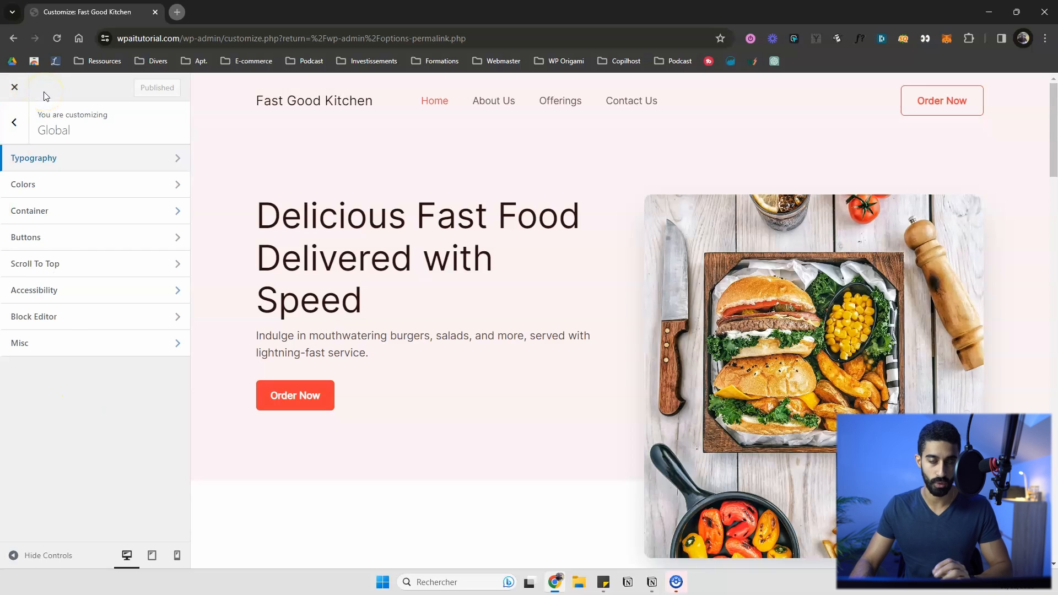
click(17, 88)
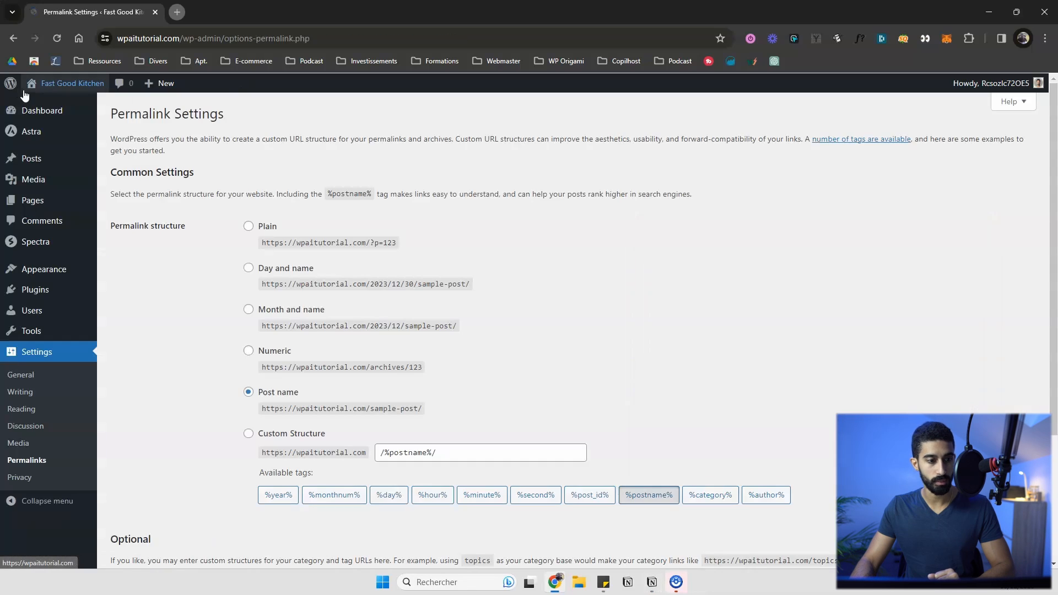
- Open the Home page from the site's page list in the block editor and dismiss the welcome guide
click(51, 205)
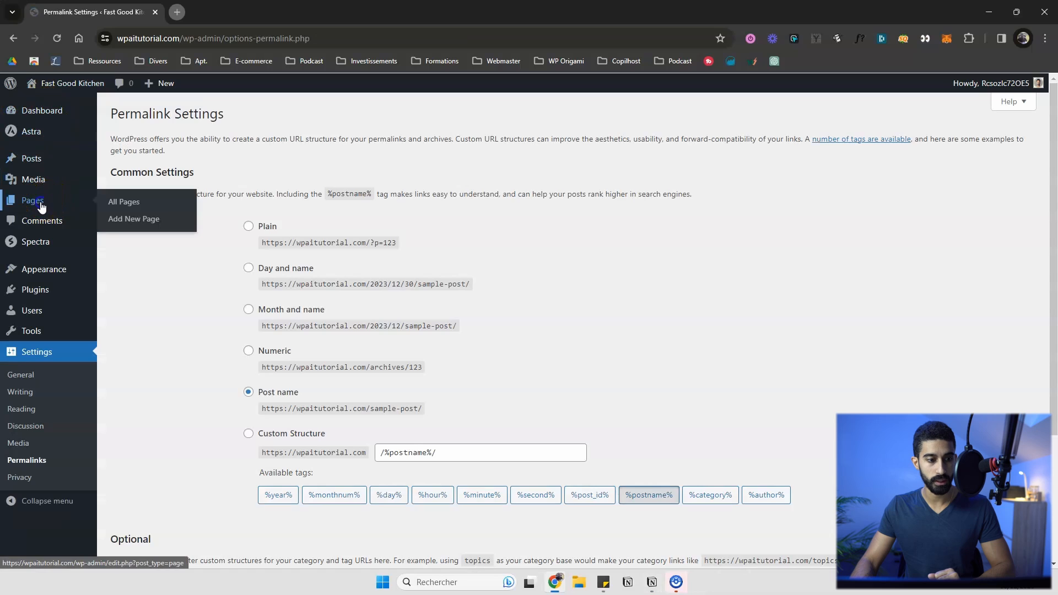
mouse_move(154, 317)
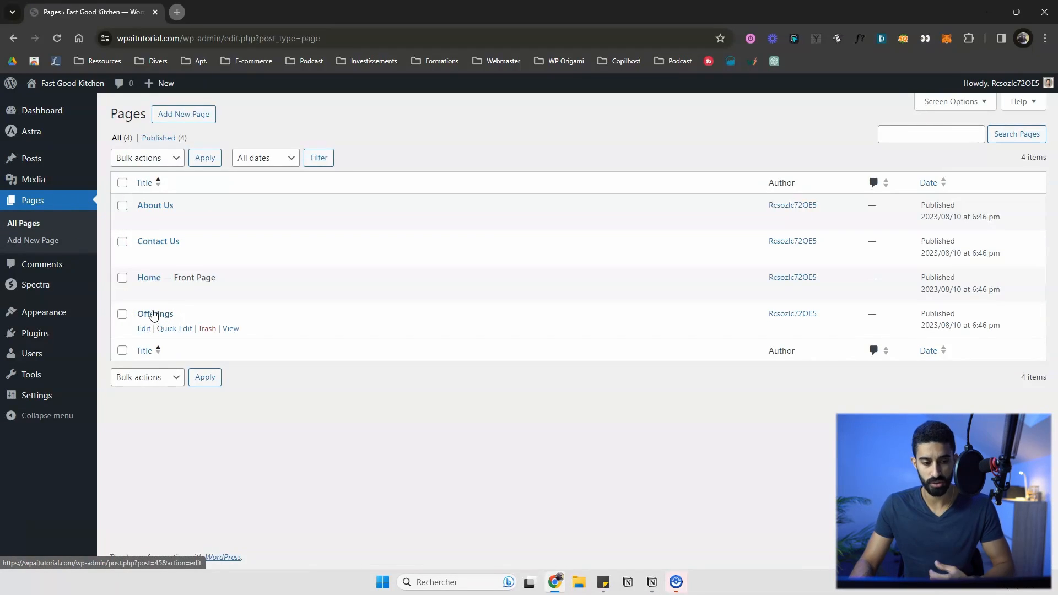
mouse_move(166, 299)
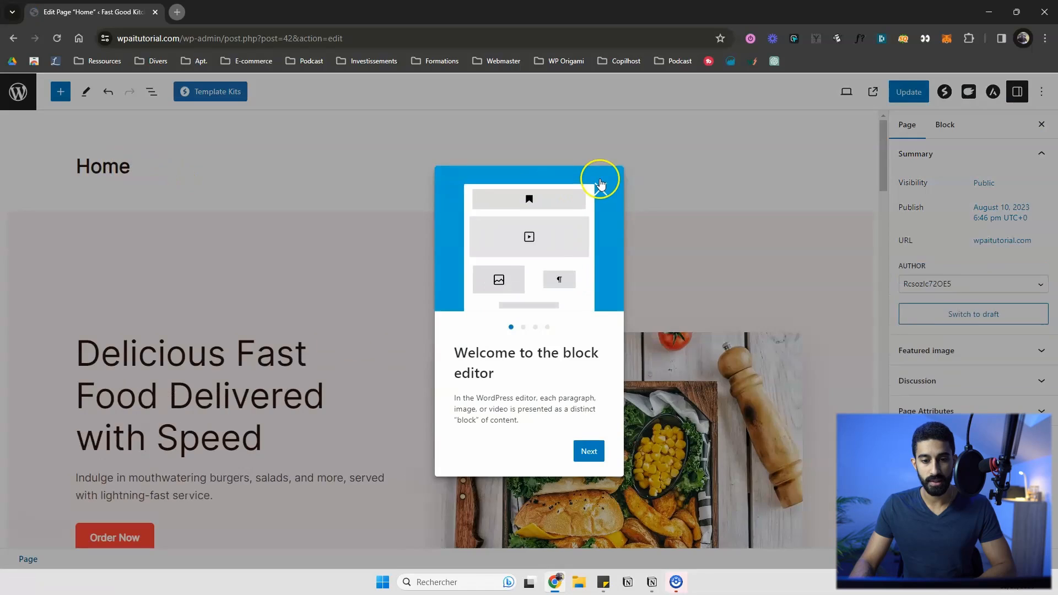
click(602, 189)
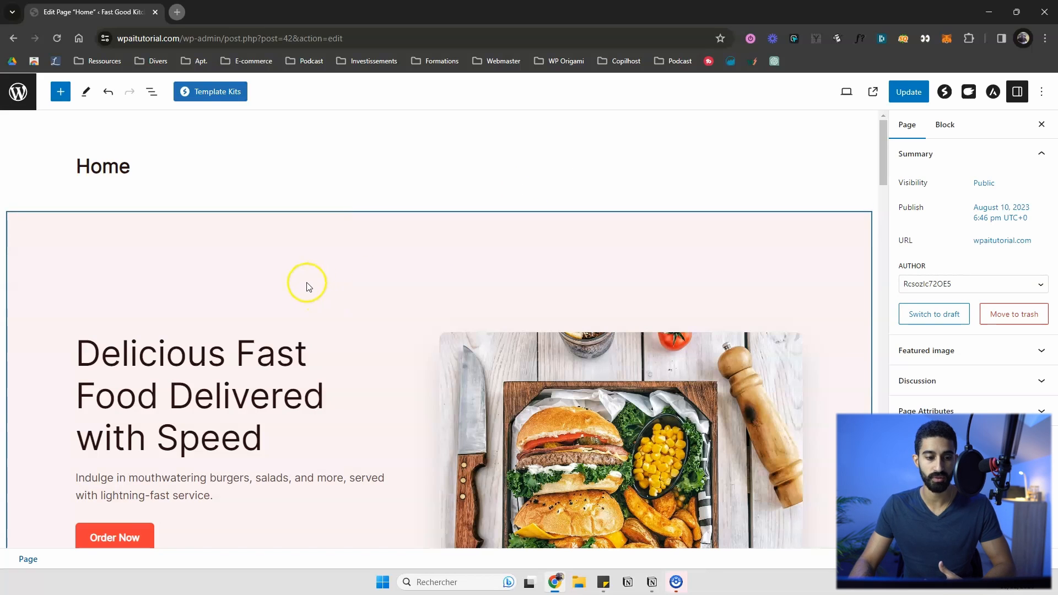
- Examine the Home page's blocks by selecting the hero heading, the burger image, the Our Irresistible Menu heading and its parent container
scroll(275, 258, down, 2)
click(252, 232)
click(543, 247)
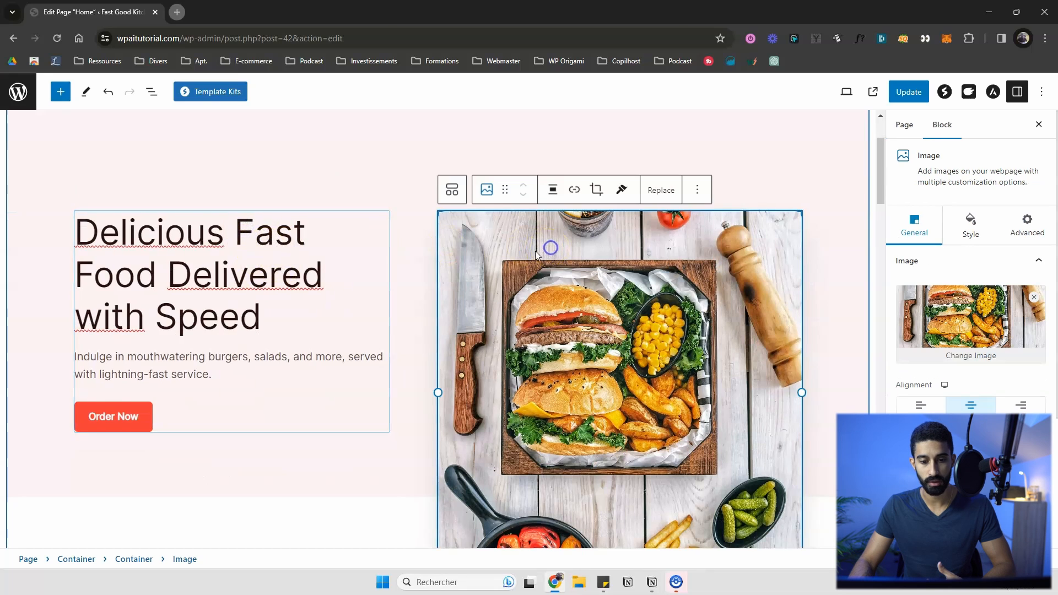
scroll(349, 259, down, 4)
click(310, 261)
click(313, 422)
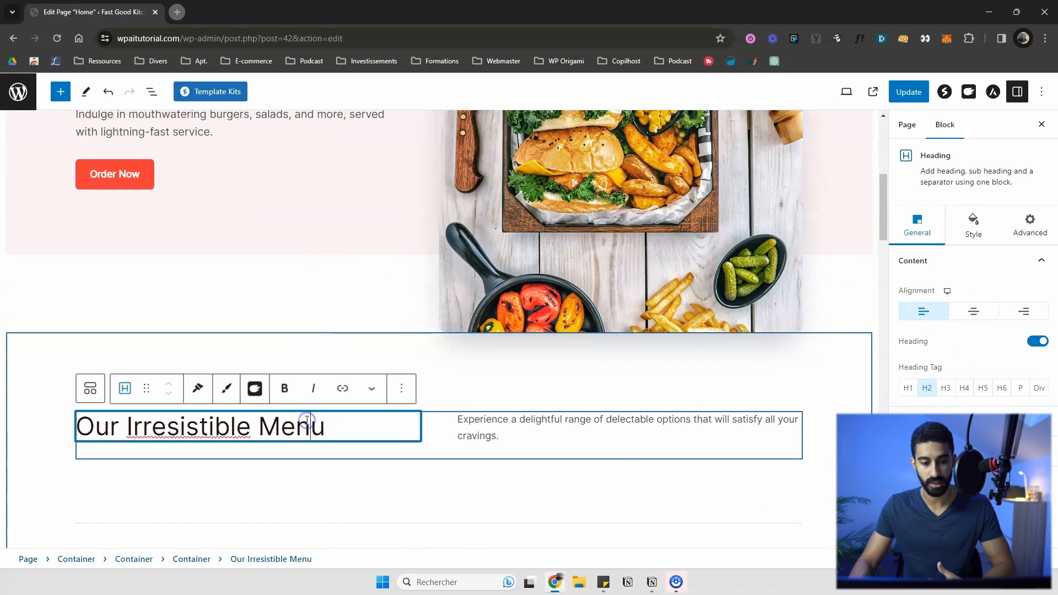
scroll(253, 474, down, 2)
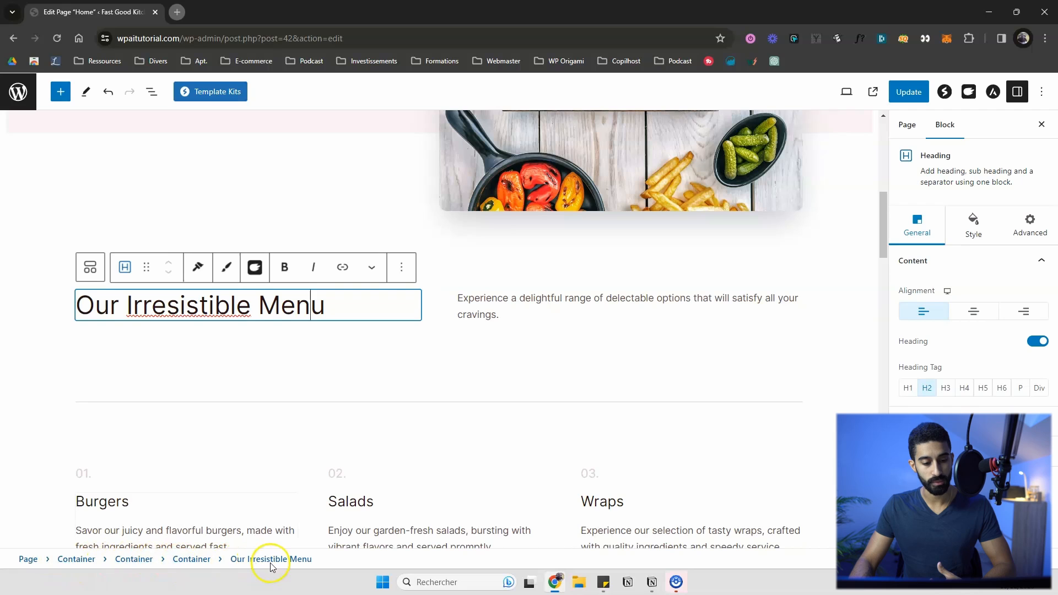
click(132, 559)
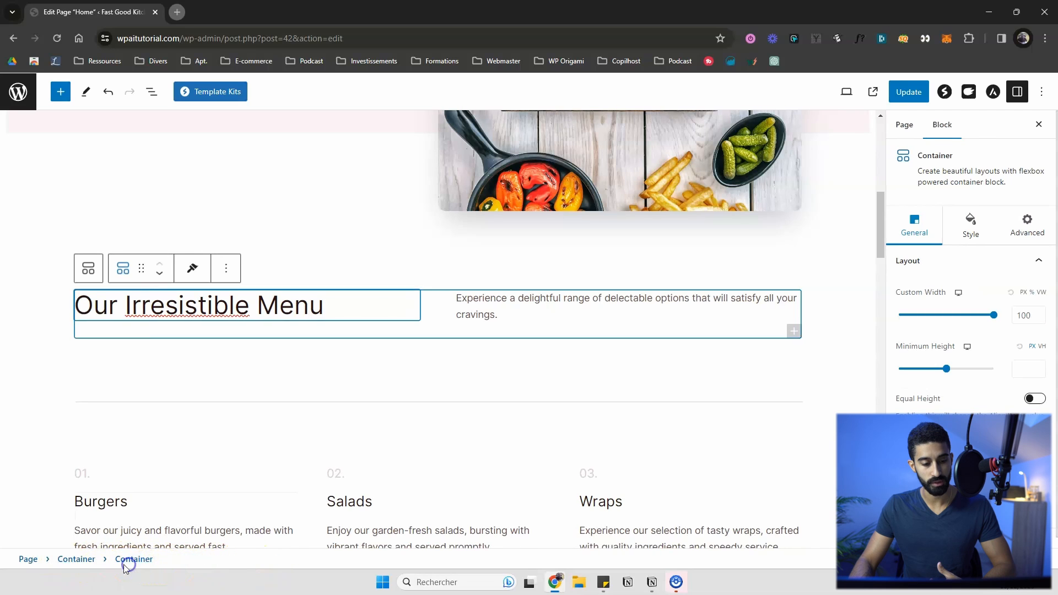
- Examine the menu section's outer container and the hero section's info box, burger image and full-width container
click(75, 559)
scroll(279, 196, up, 10)
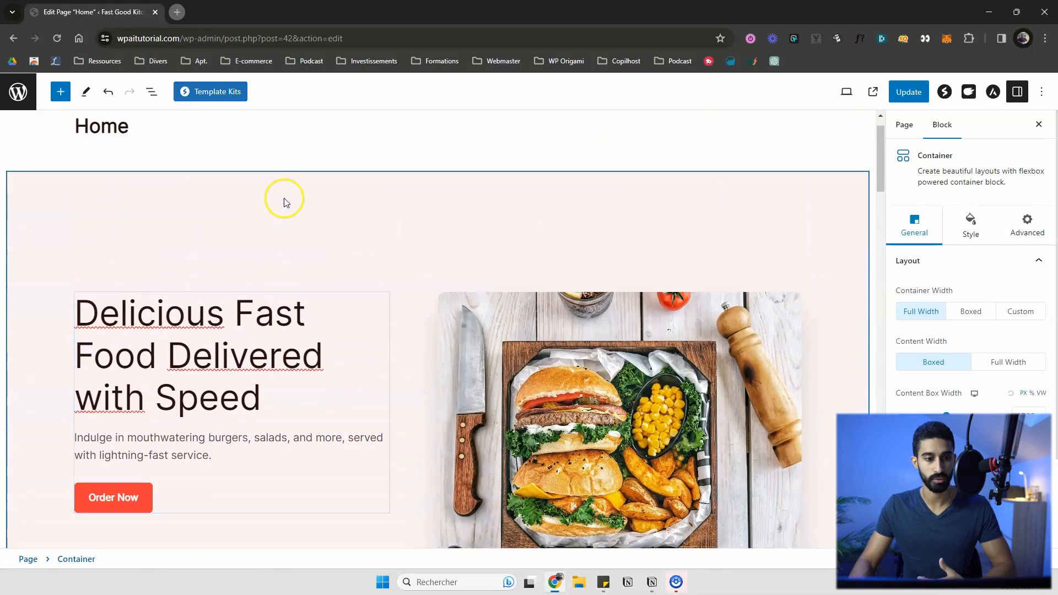
click(260, 316)
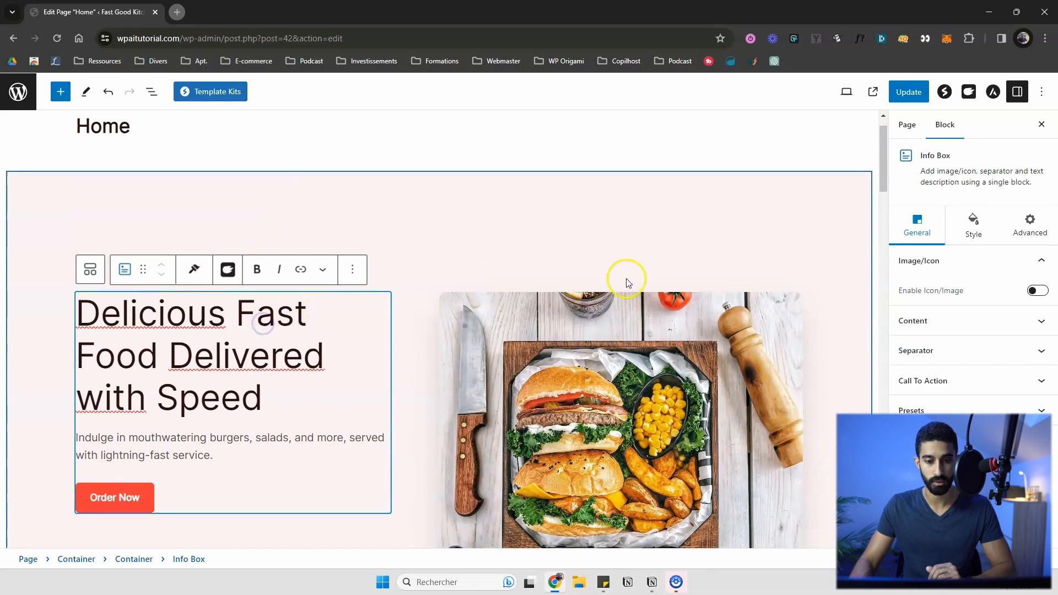
click(598, 318)
scroll(524, 280, down, 1)
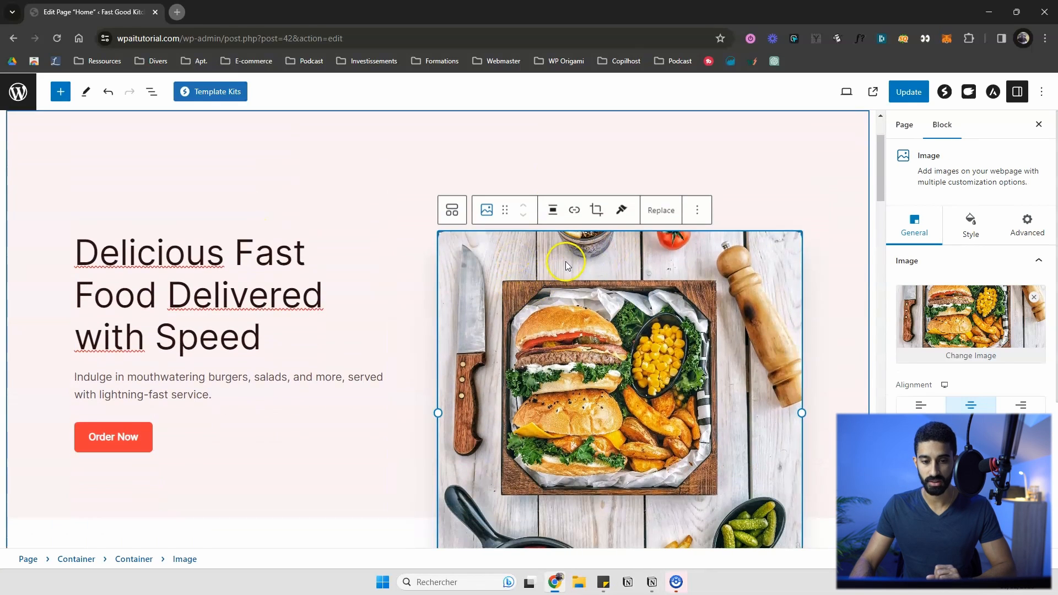
click(254, 257)
click(314, 141)
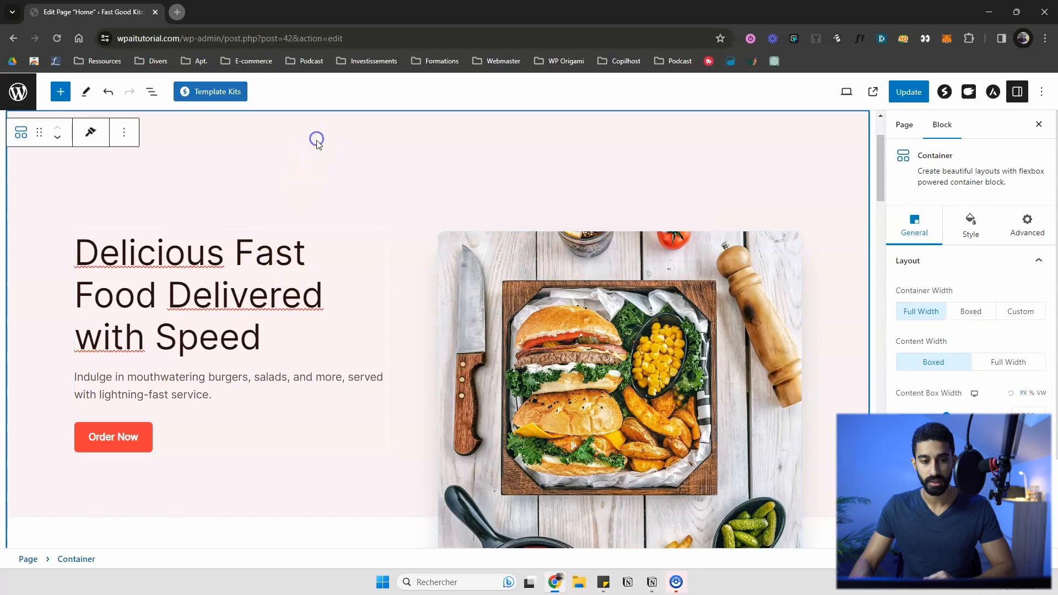
scroll(306, 238, up, 2)
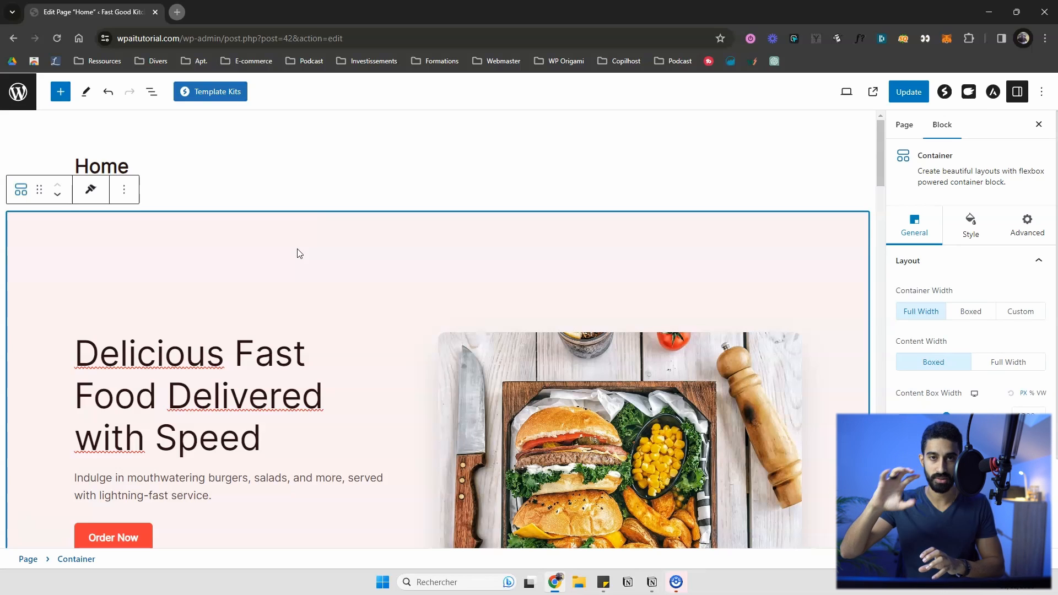
scroll(299, 252, down, 6)
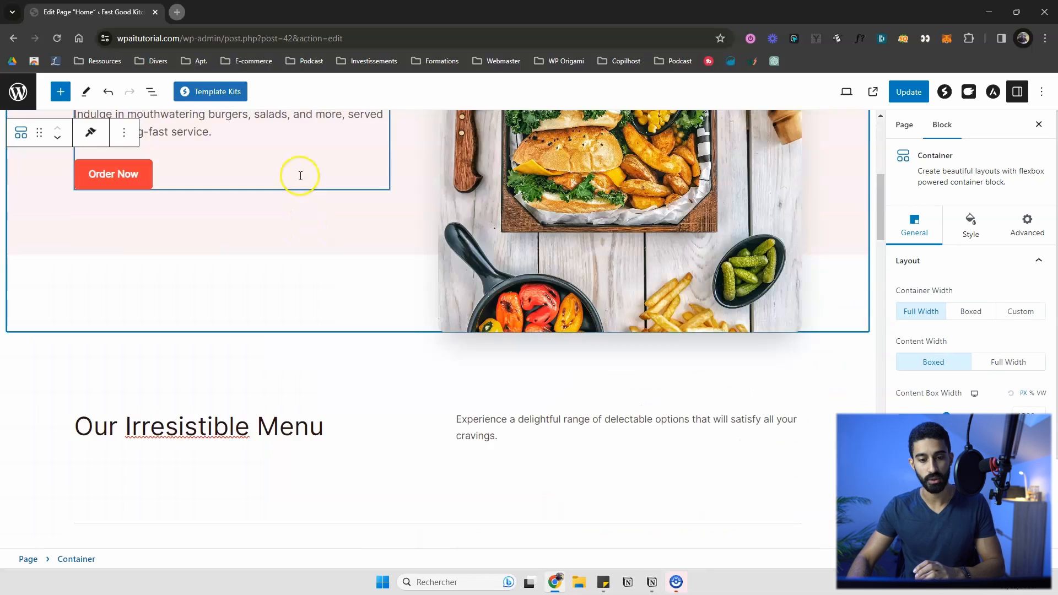
scroll(406, 153, up, 4)
scroll(71, 248, up, 2)
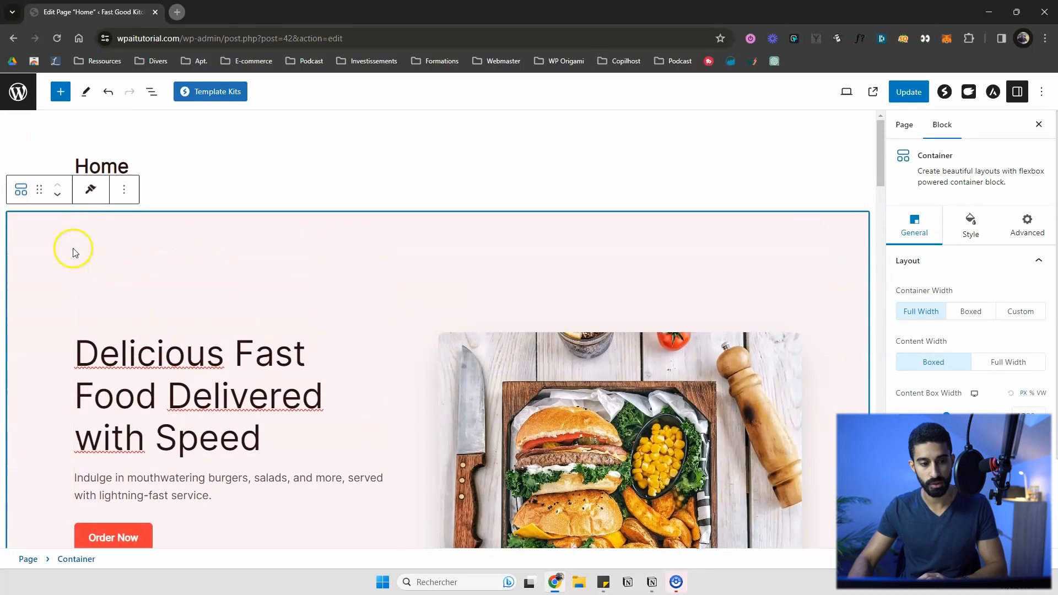
scroll(259, 242, down, 2)
scroll(259, 237, up, 1)
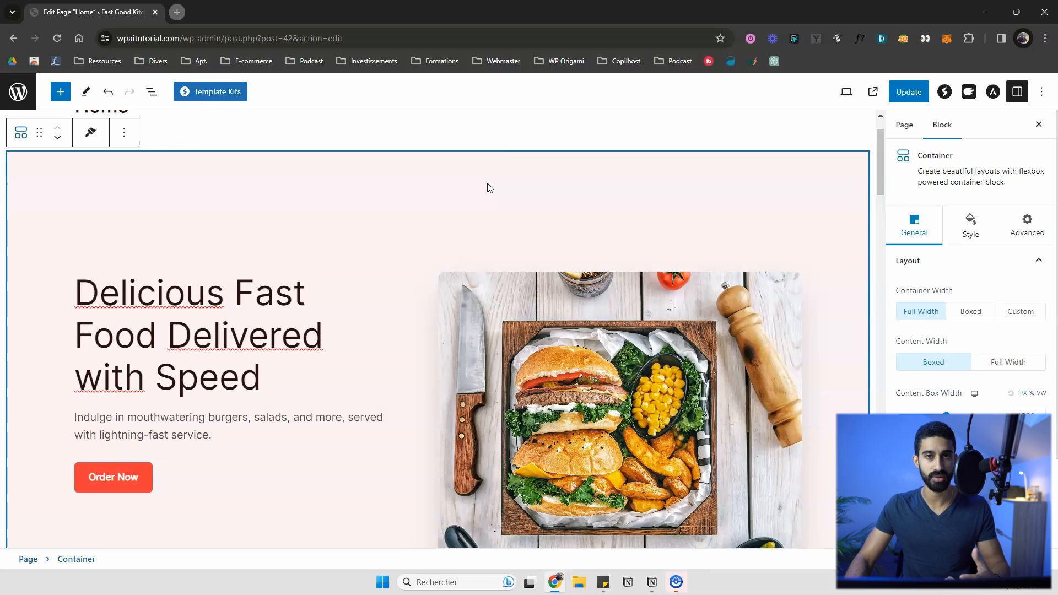
- Inspect the hero container's contents: the burger image, the heading, the description text and the Order Now button
scroll(491, 130, down, 2)
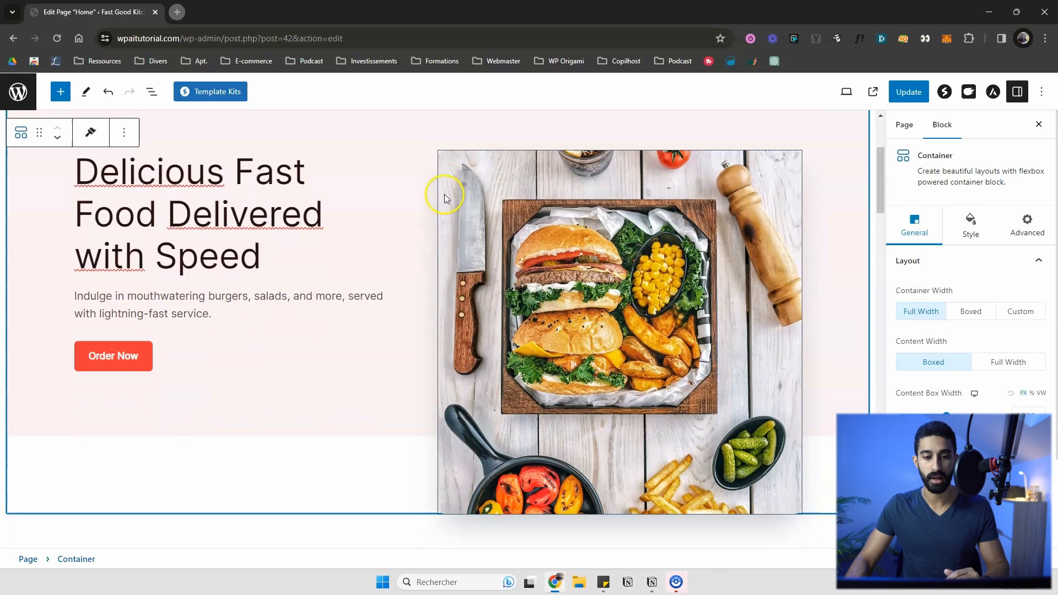
click(478, 187)
scroll(430, 187, up, 2)
click(222, 300)
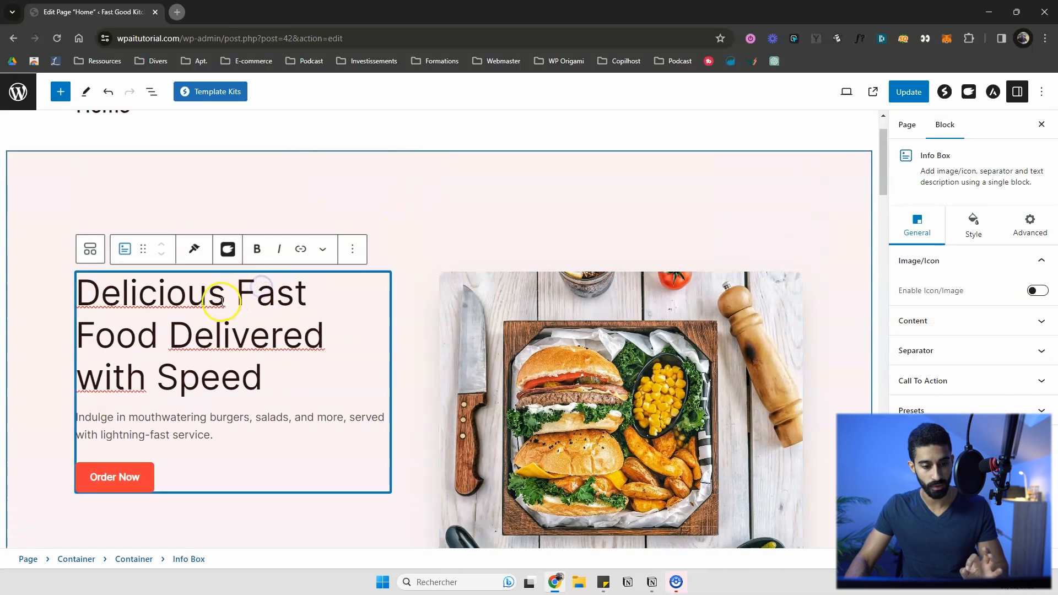
click(189, 430)
click(134, 474)
scroll(125, 434, down, 1)
click(109, 416)
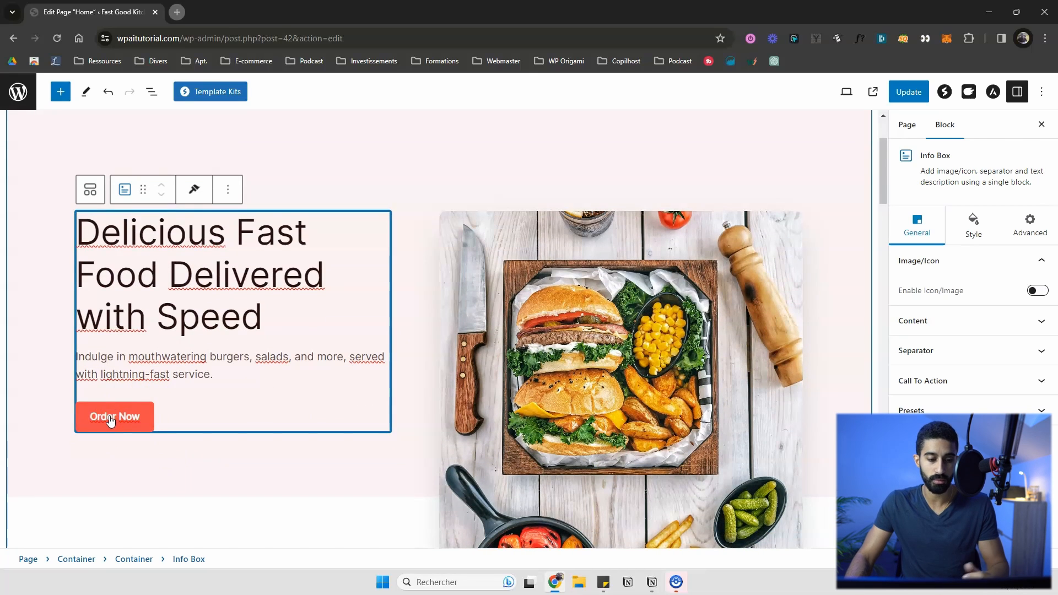
click(606, 286)
scroll(590, 276, down, 4)
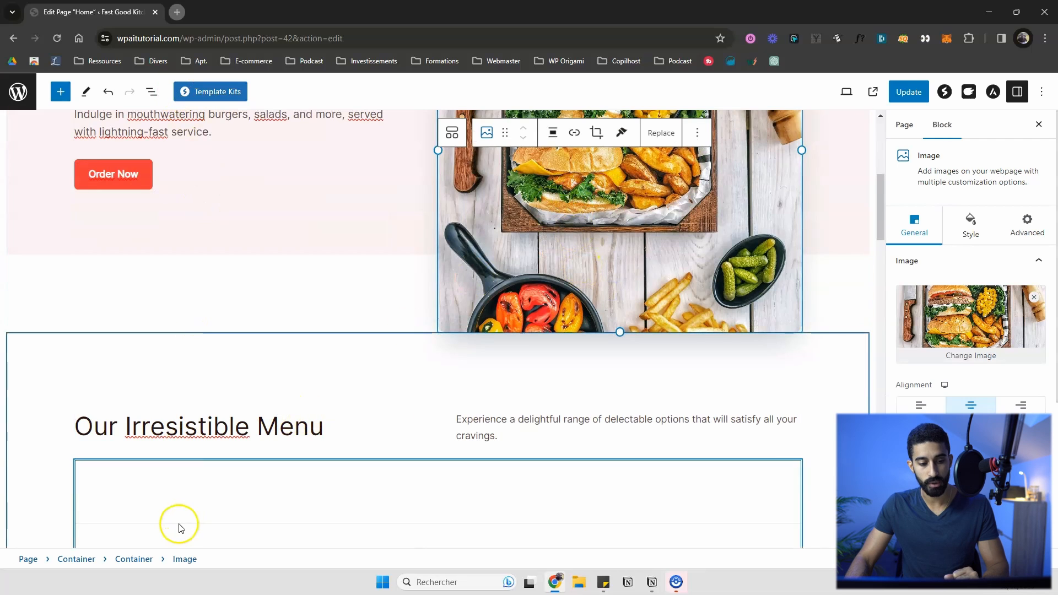
- Show the page's block structure, select the two inner hero containers and expand the menu section's container
click(151, 91)
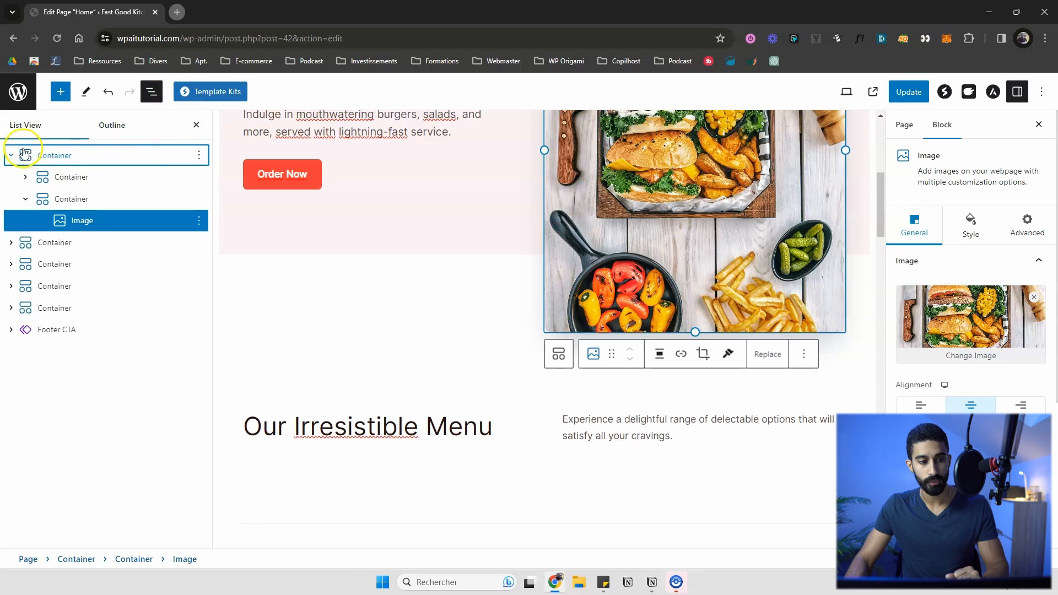
click(82, 177)
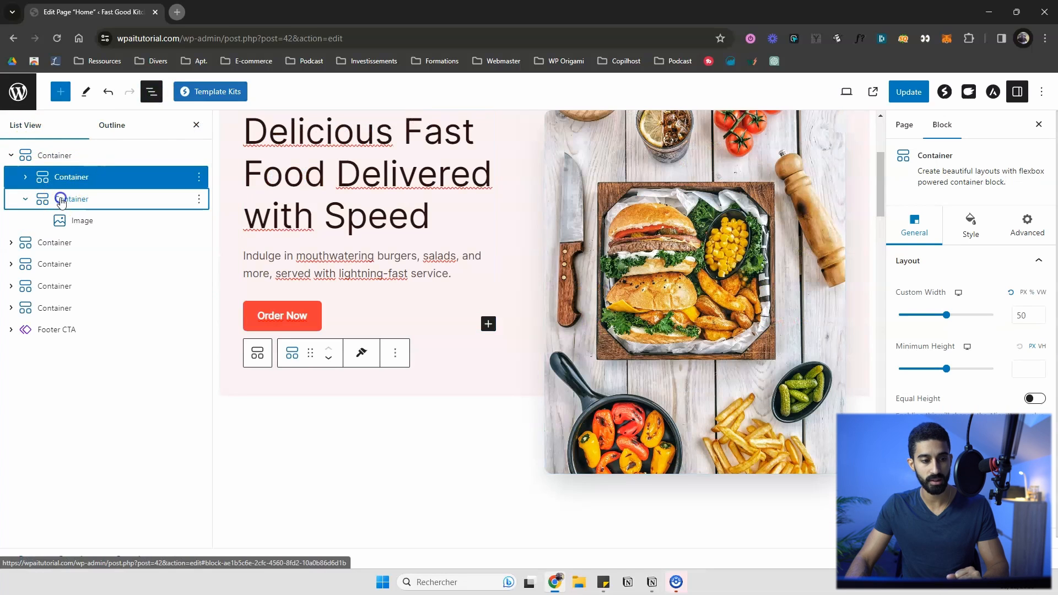
click(65, 198)
click(12, 241)
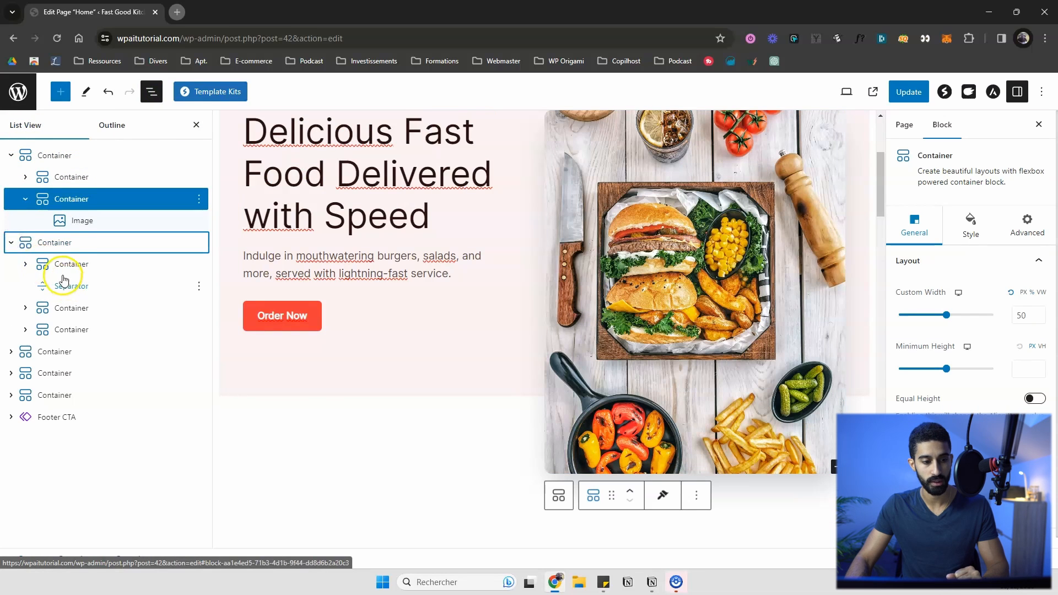
click(377, 279)
scroll(413, 290, down, 15)
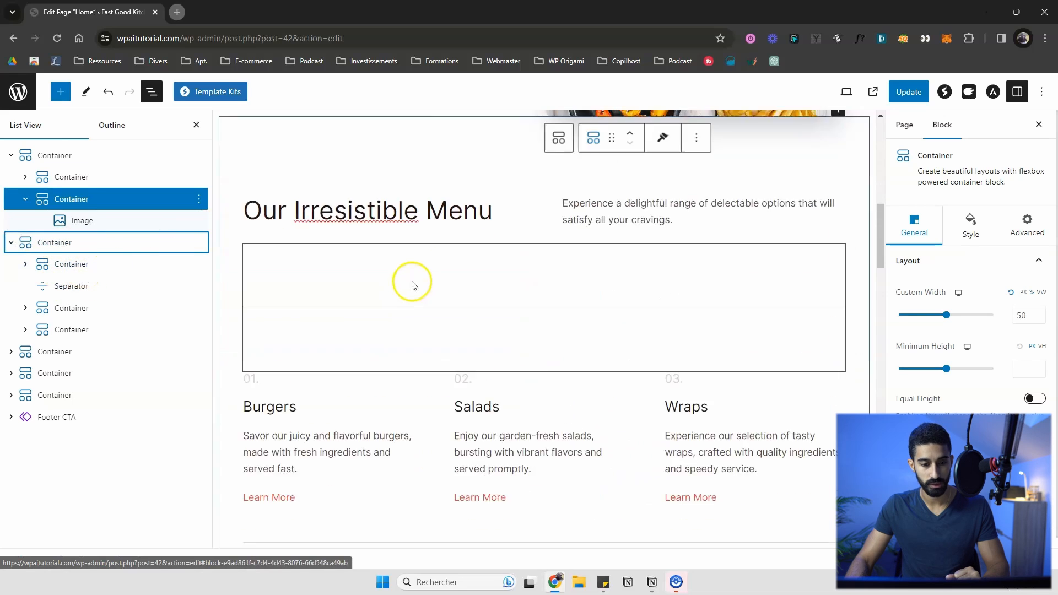
scroll(465, 255, up, 9)
- Expand the nested menu containers in the block structure, select the Our Irresistible Menu heading and hide the structure
click(26, 263)
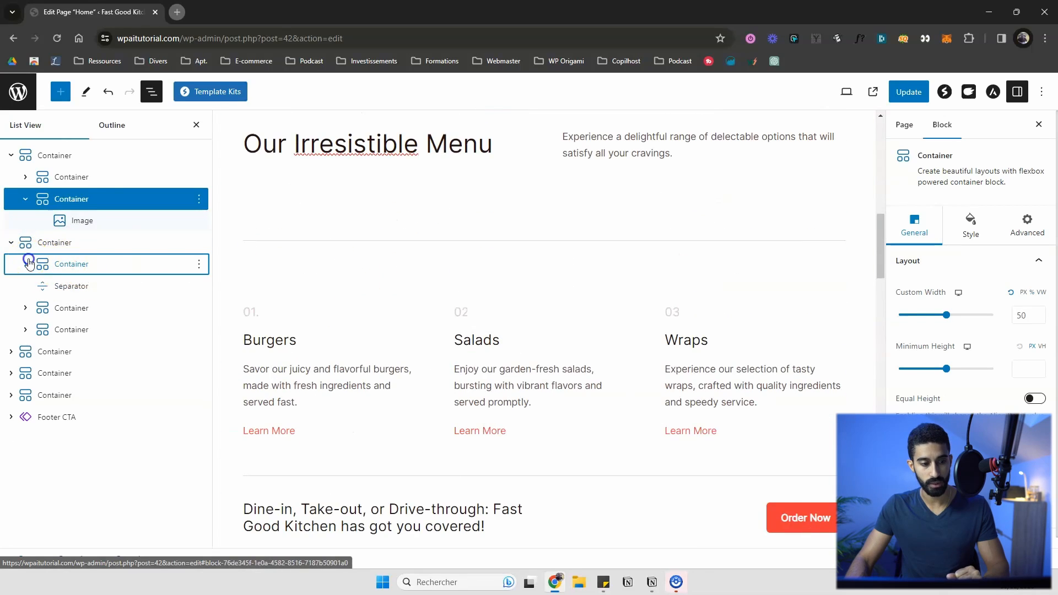
click(43, 285)
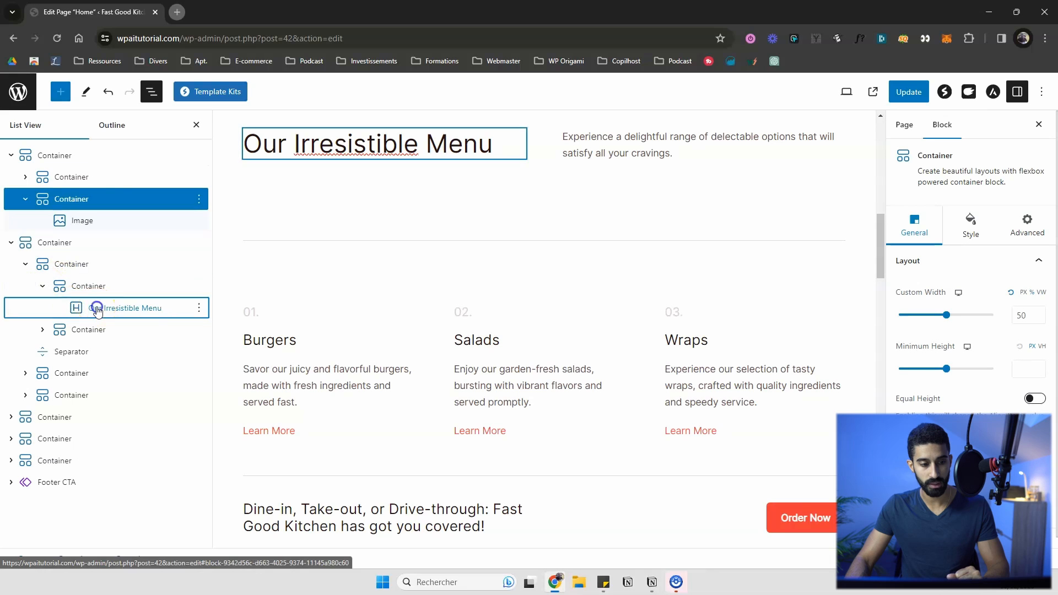
click(84, 307)
click(164, 300)
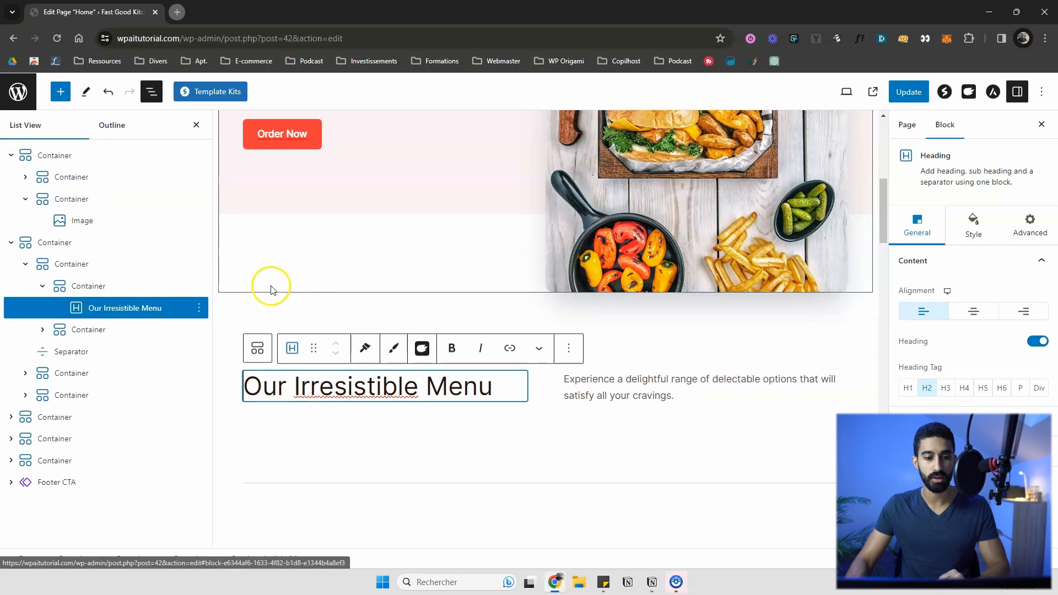
scroll(248, 287, down, 2)
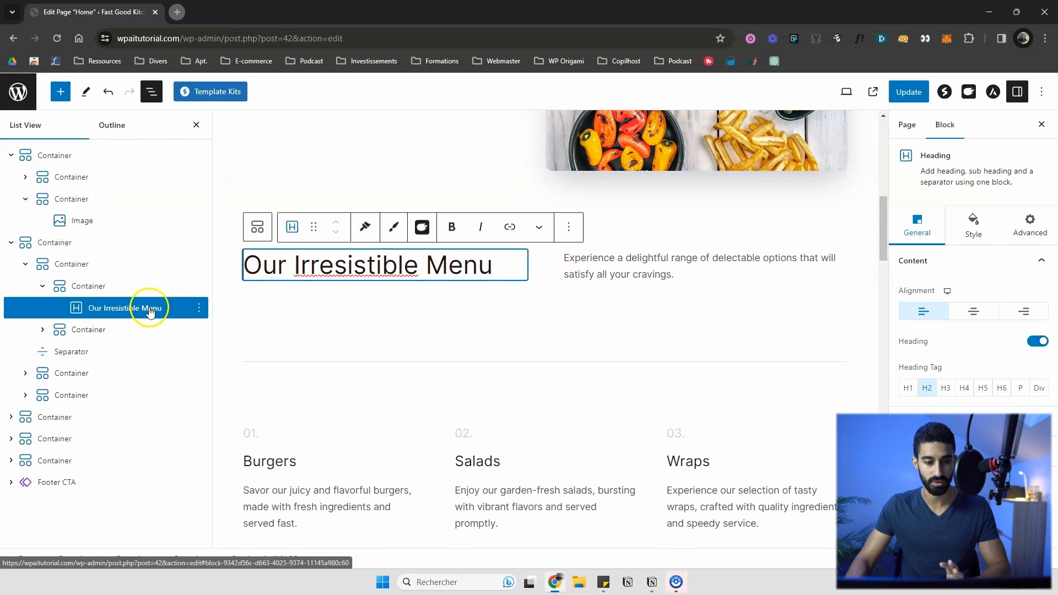
click(151, 92)
- Place the cursor in the hero heading's text and select the burger image to compare their editing options
scroll(220, 165, up, 10)
scroll(230, 229, down, 3)
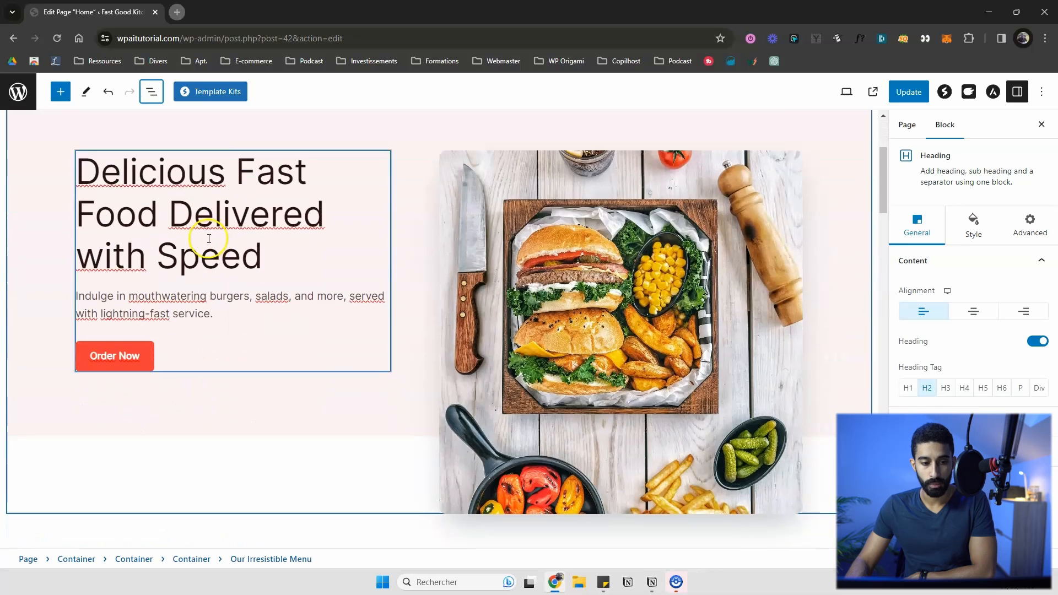
click(200, 184)
click(208, 168)
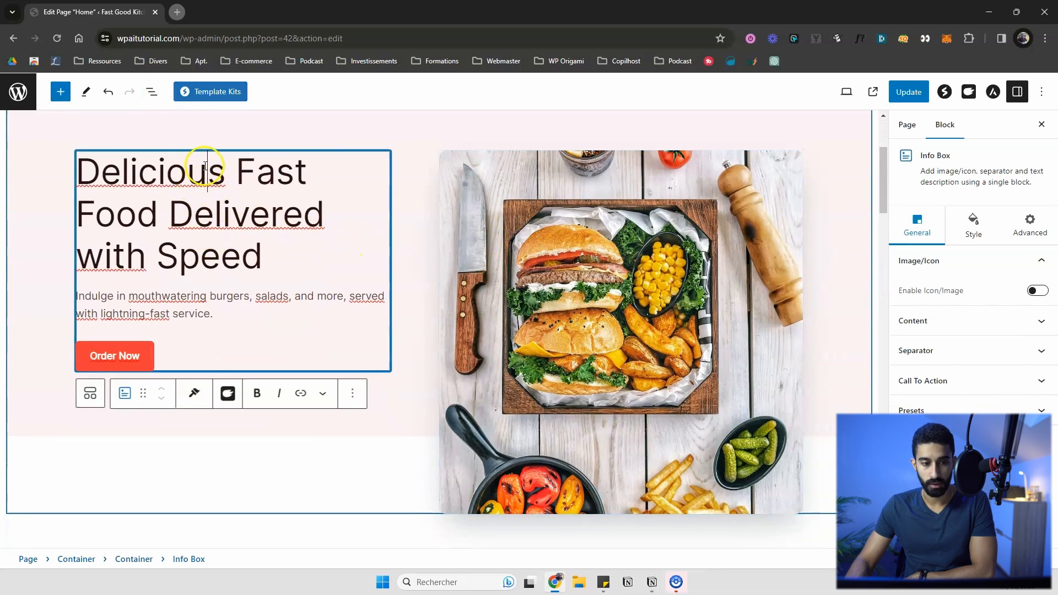
key(BackSpace)
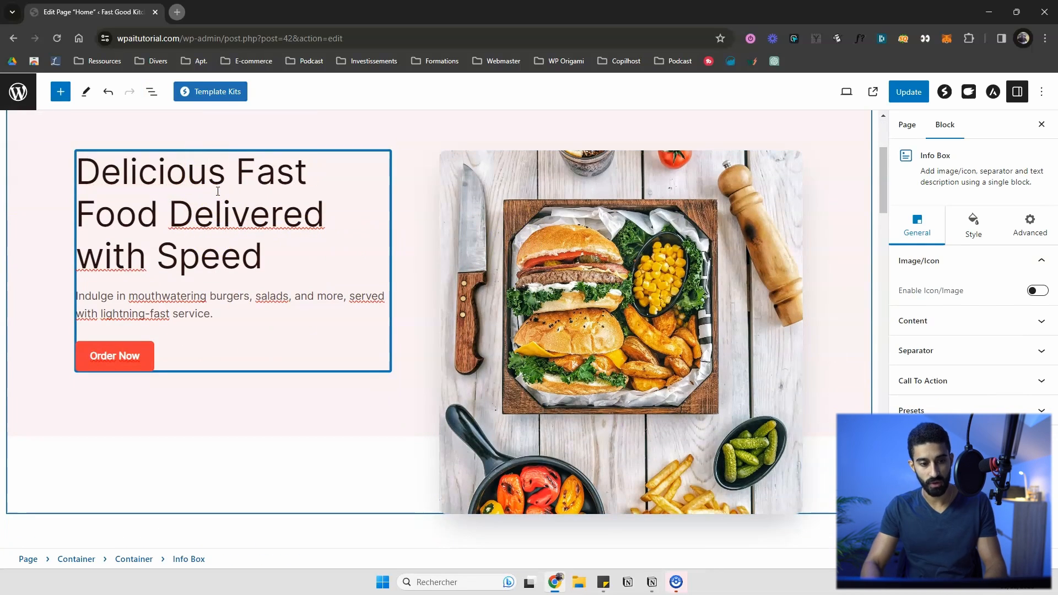
click(615, 256)
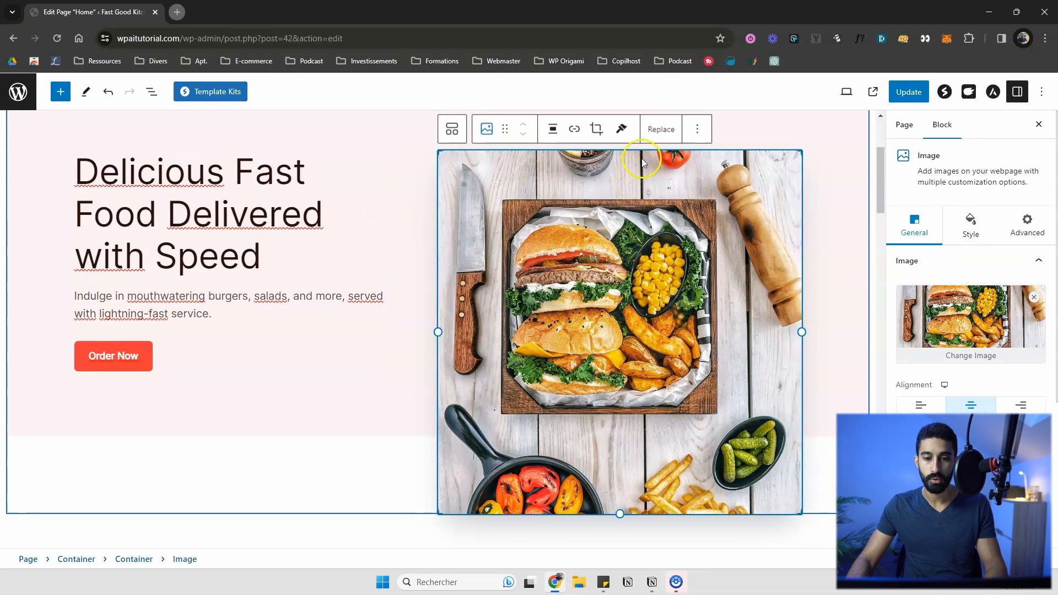
scroll(659, 139, up, 1)
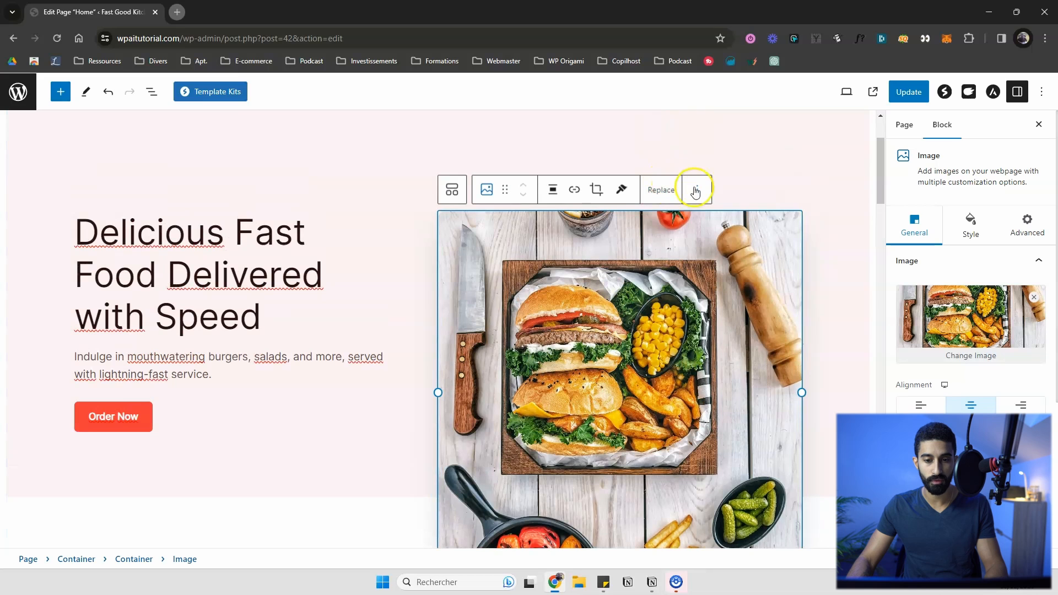
click(360, 267)
click(654, 286)
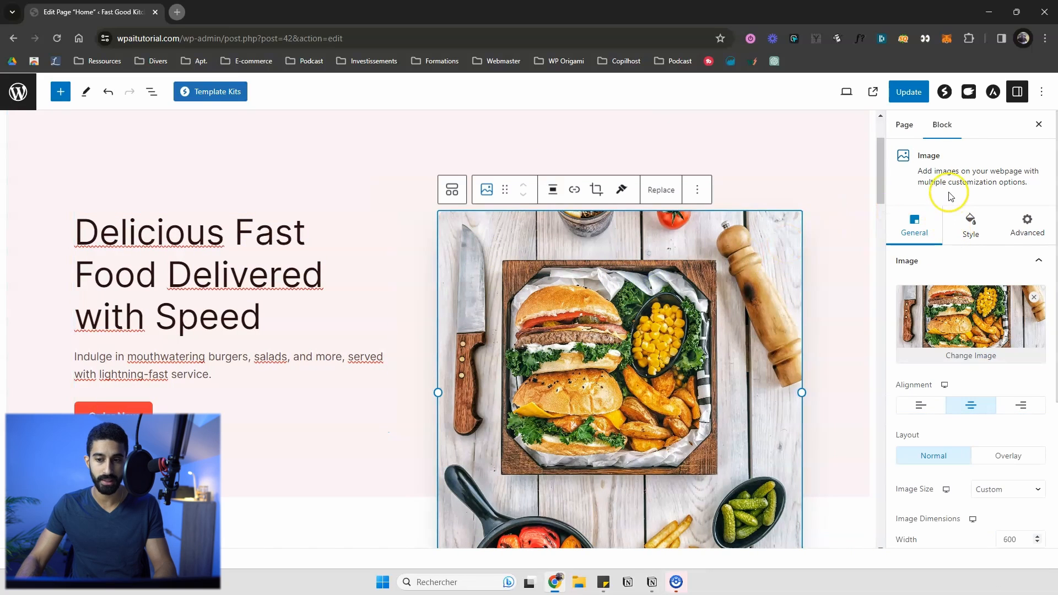
- Hide and restore the settings sidebar, and view the page settings and the burger image's block settings
click(1017, 92)
click(1017, 92)
click(1016, 92)
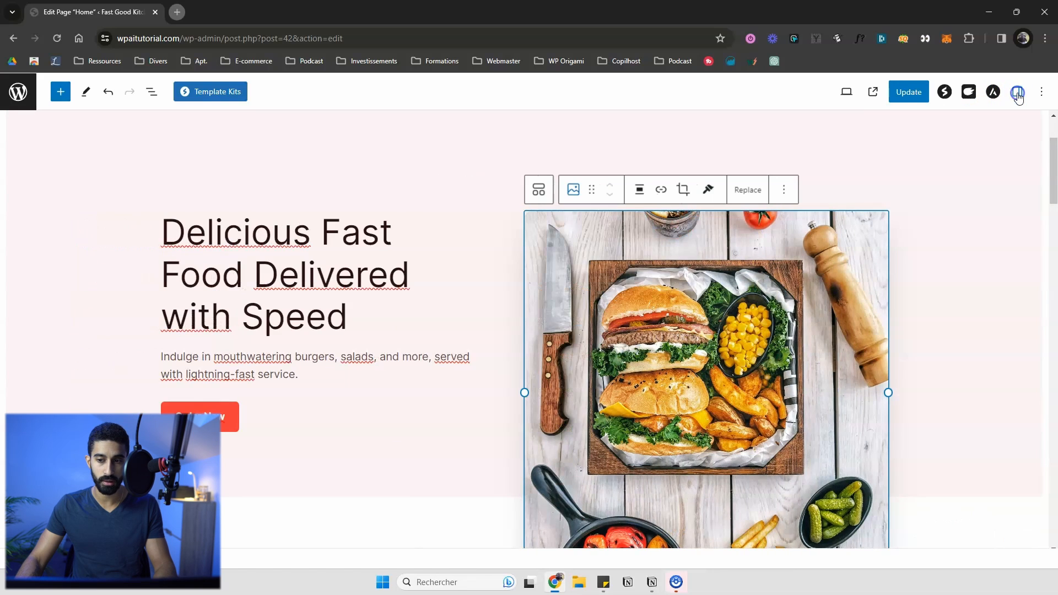
click(1017, 92)
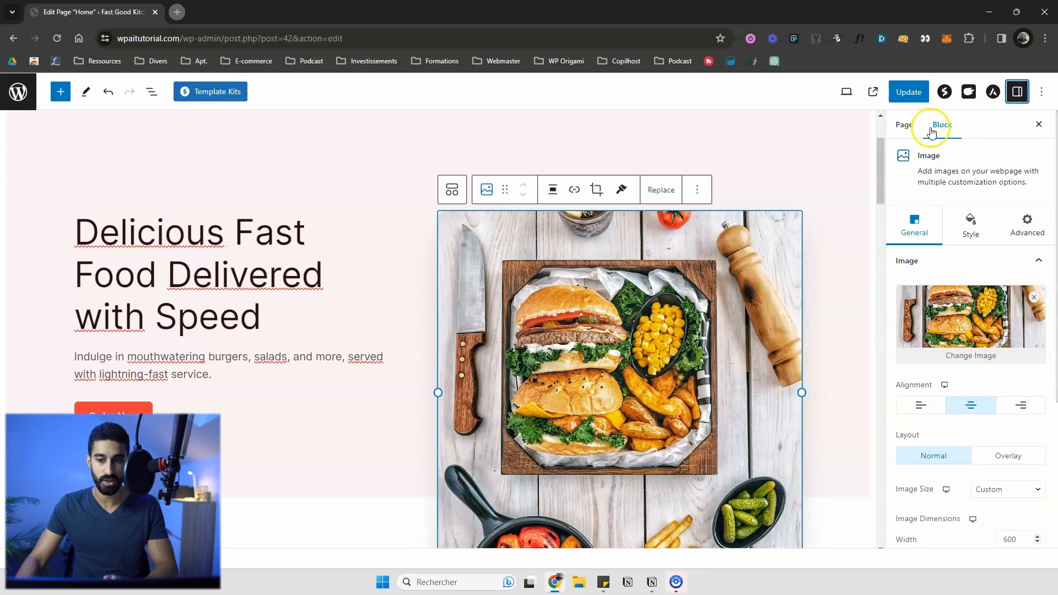
click(905, 126)
click(910, 131)
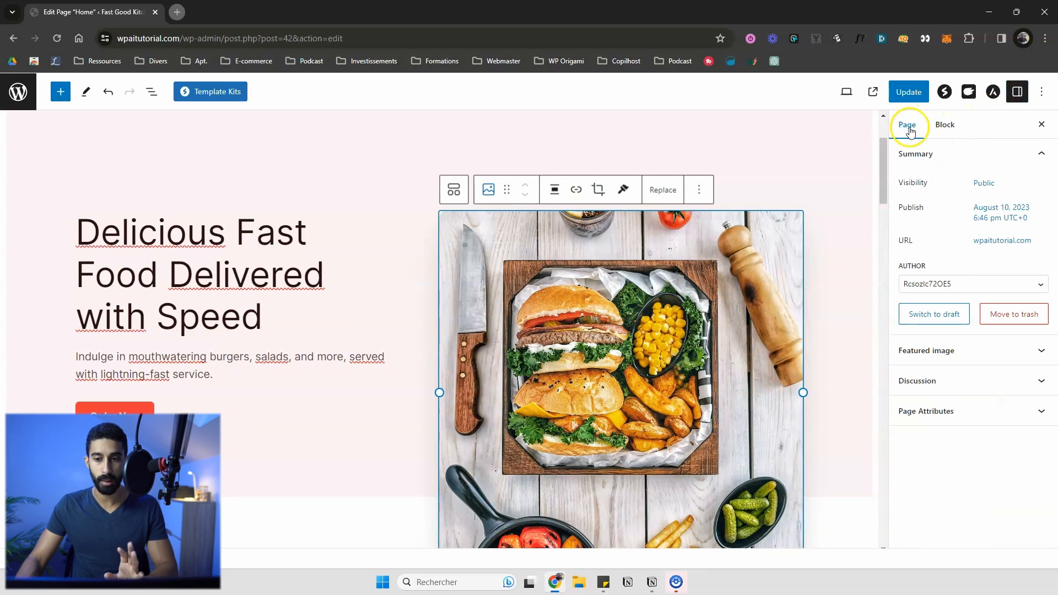
click(941, 125)
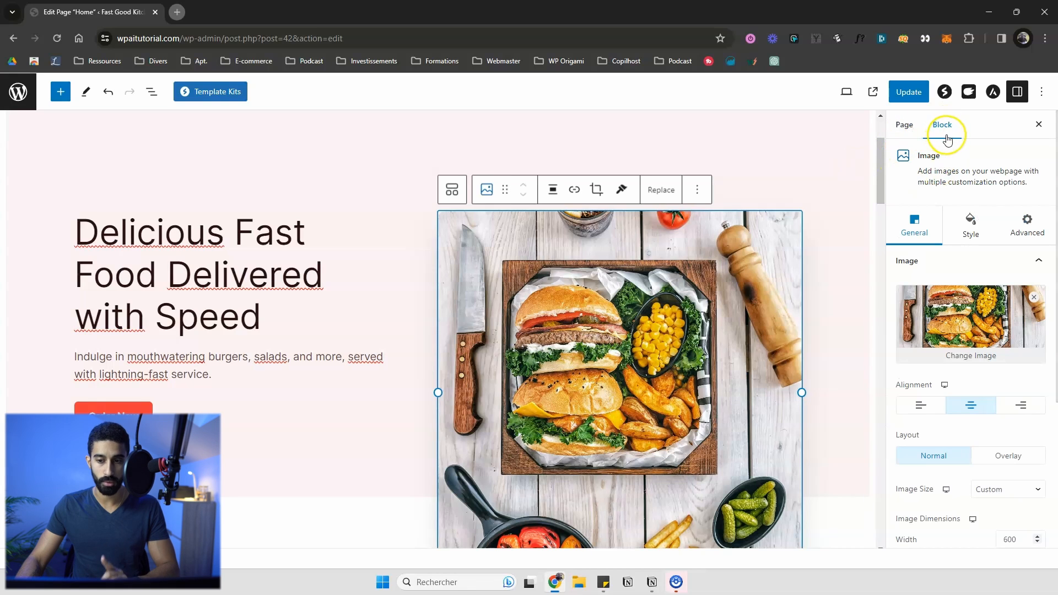
scroll(940, 204, down, 2)
scroll(916, 189, up, 2)
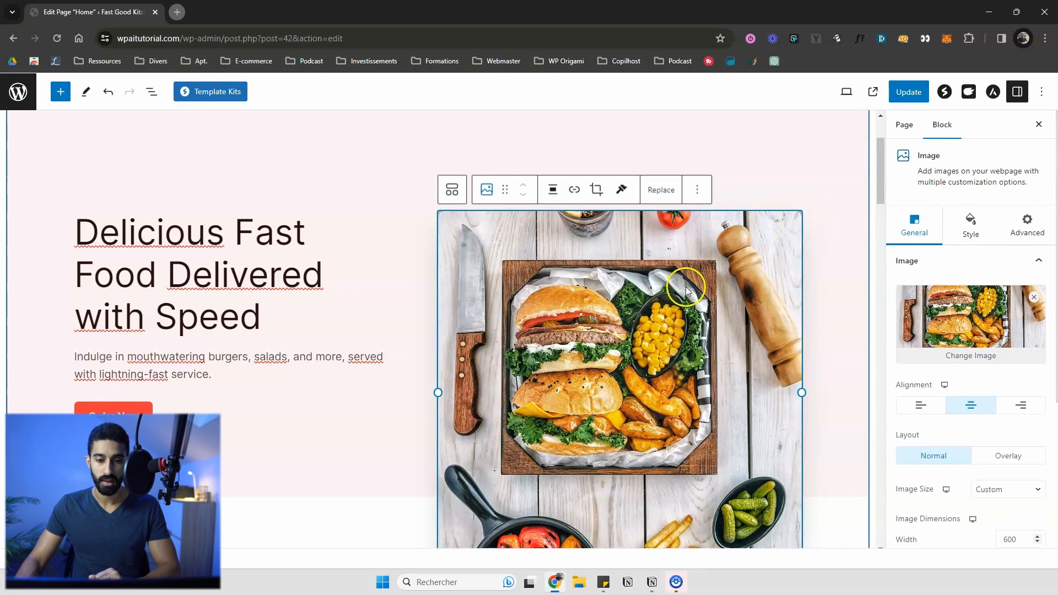
- Select the Our Irresistible Menu heading and review its General, Style and Advanced settings
scroll(318, 243, down, 6)
click(282, 298)
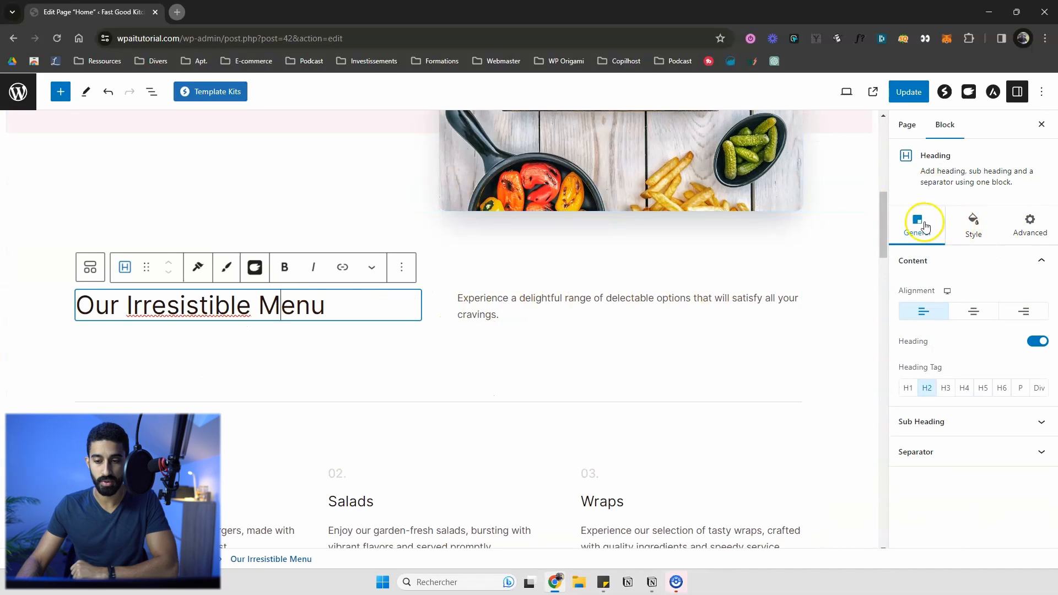
click(968, 231)
click(1028, 224)
click(918, 230)
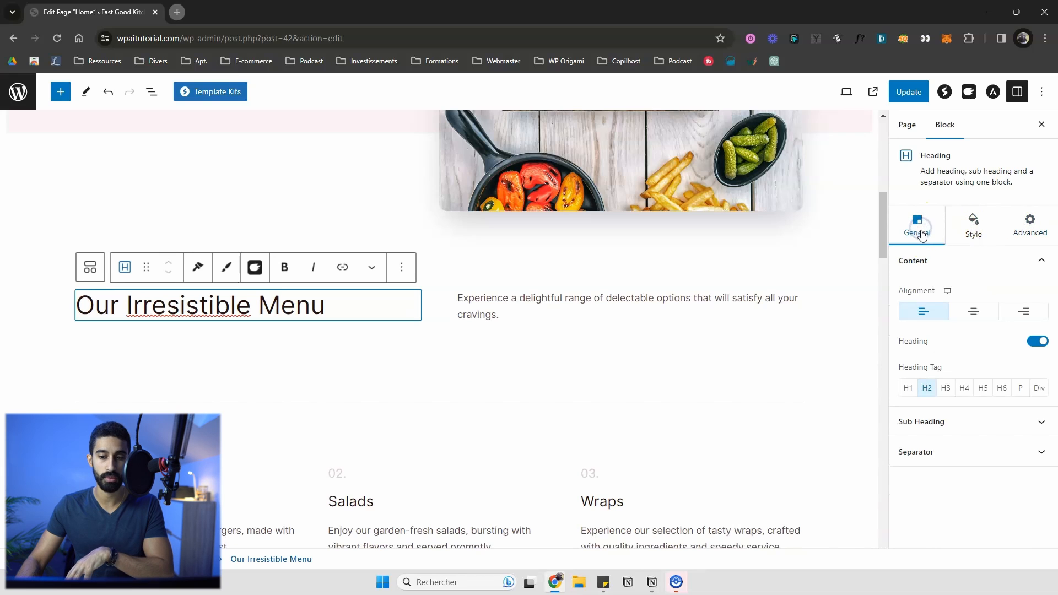
click(921, 227)
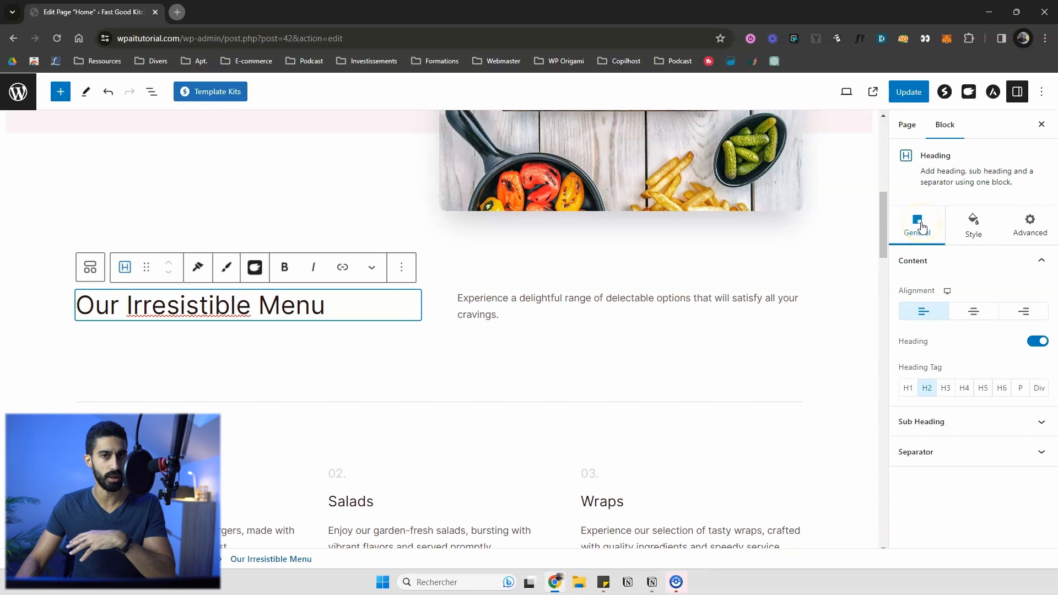
click(965, 226)
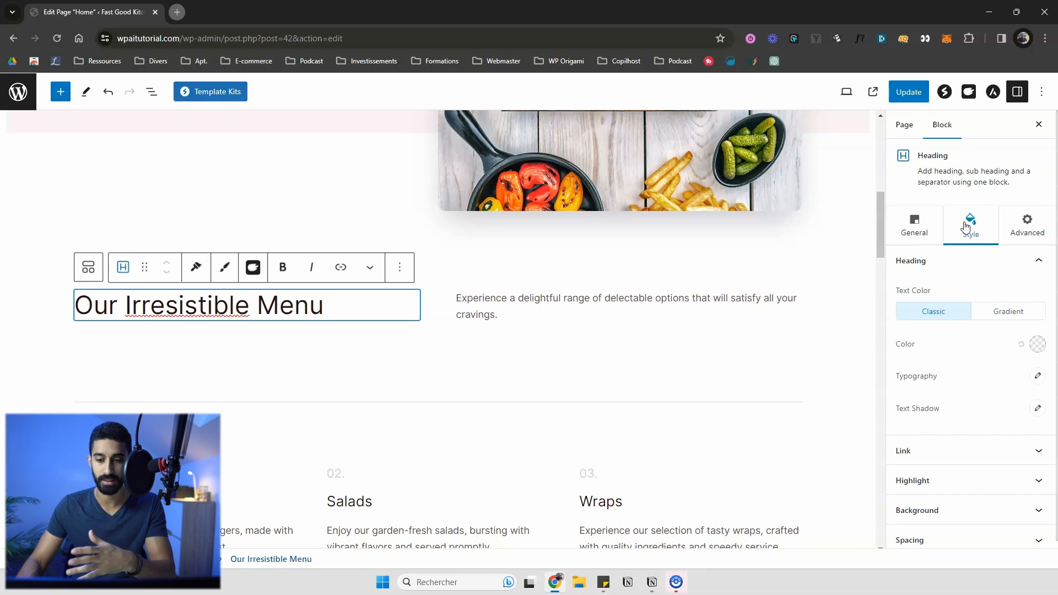
- View the Our Irresistible Menu heading's General settings and select the description text beside it
click(925, 237)
scroll(534, 187, down, 2)
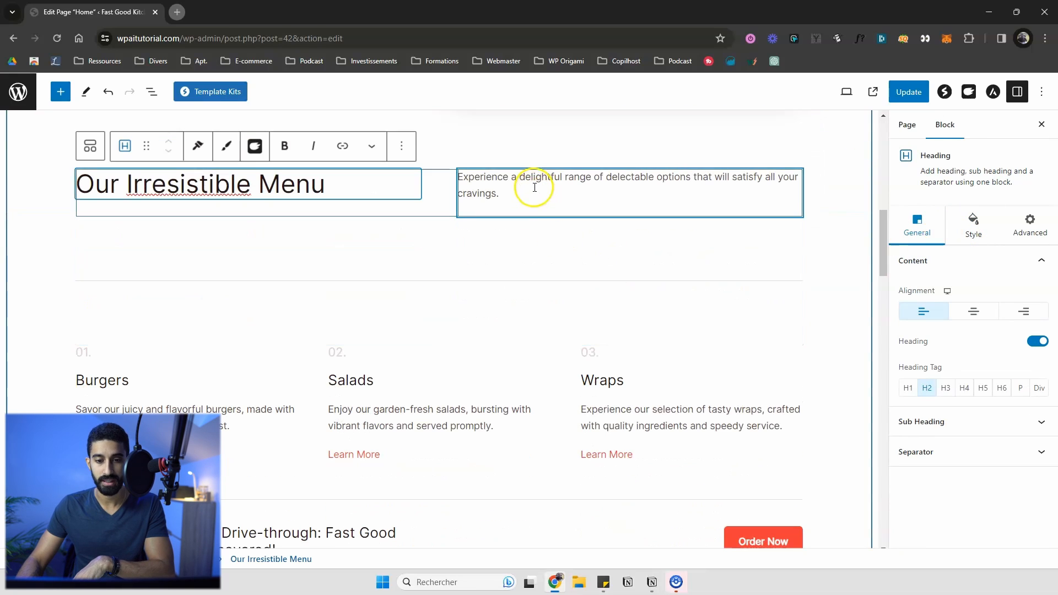
click(535, 187)
scroll(678, 375, down, 3)
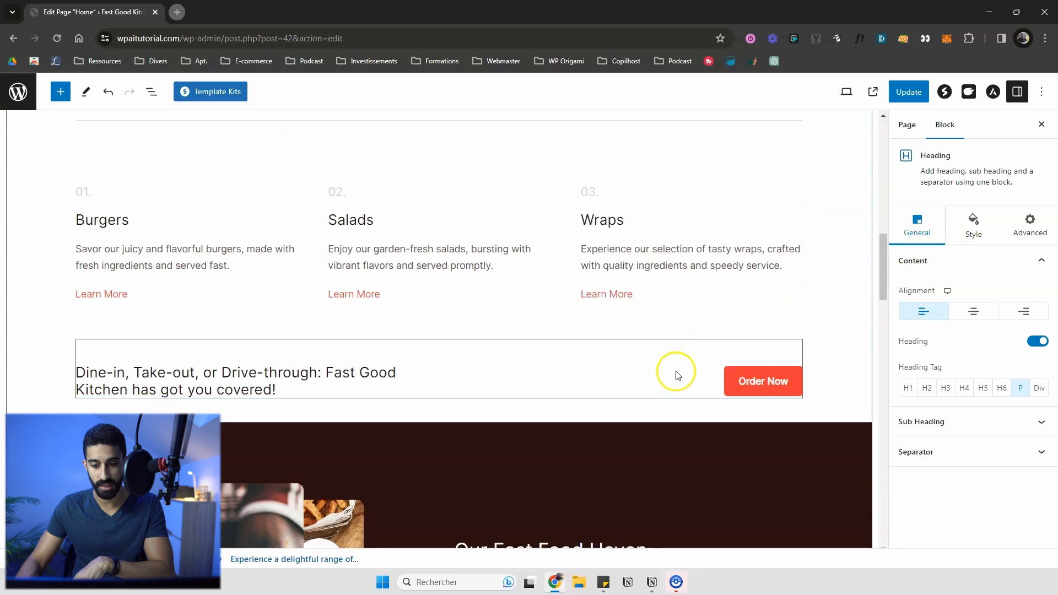
- Select the Order Now button below the menu section and review its link, General and Style settings
click(751, 354)
click(964, 246)
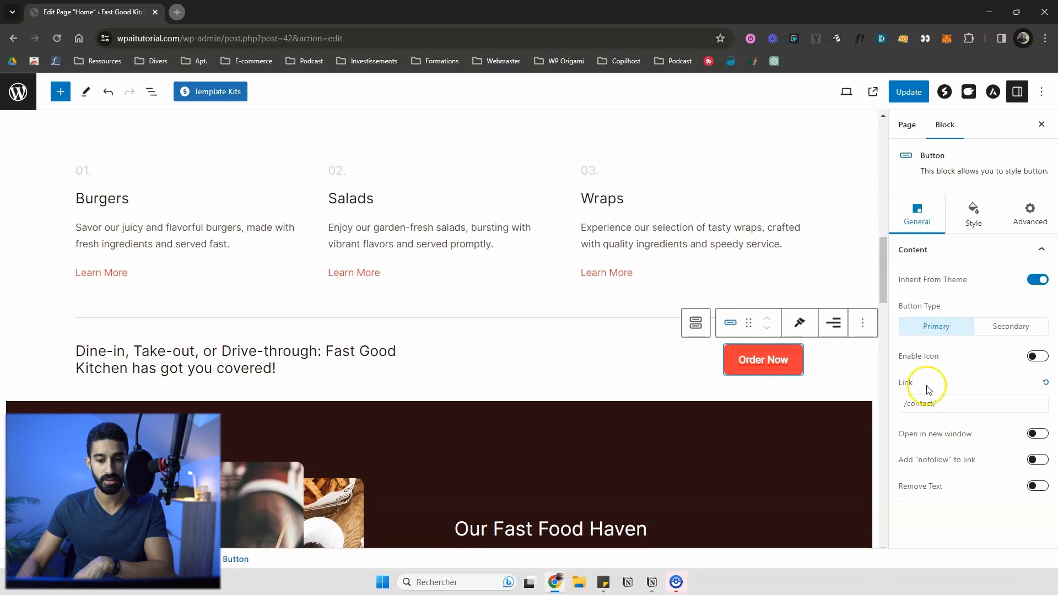
drag(936, 403, 917, 405)
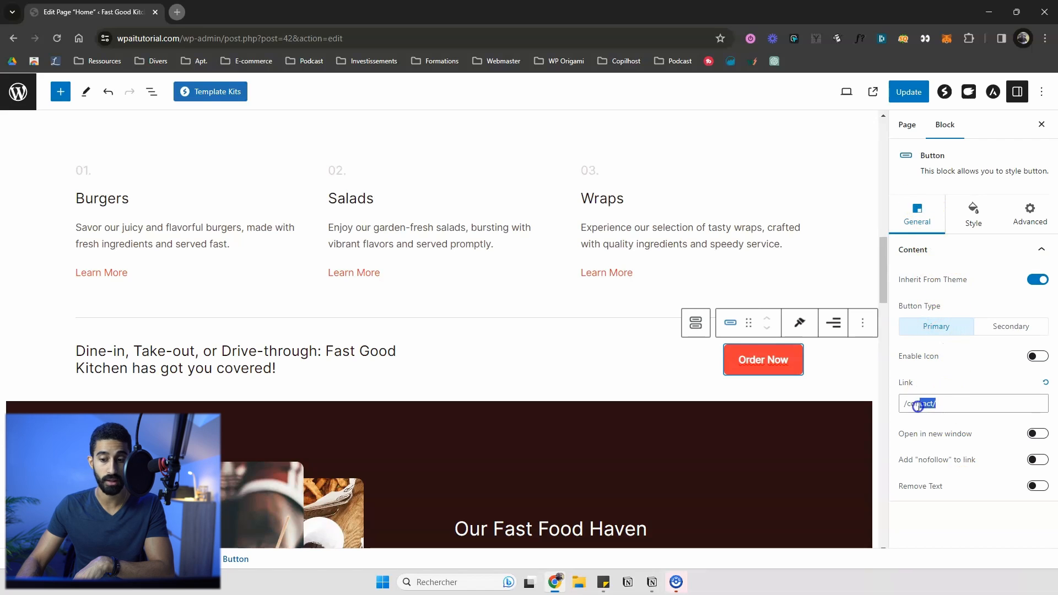
click(964, 212)
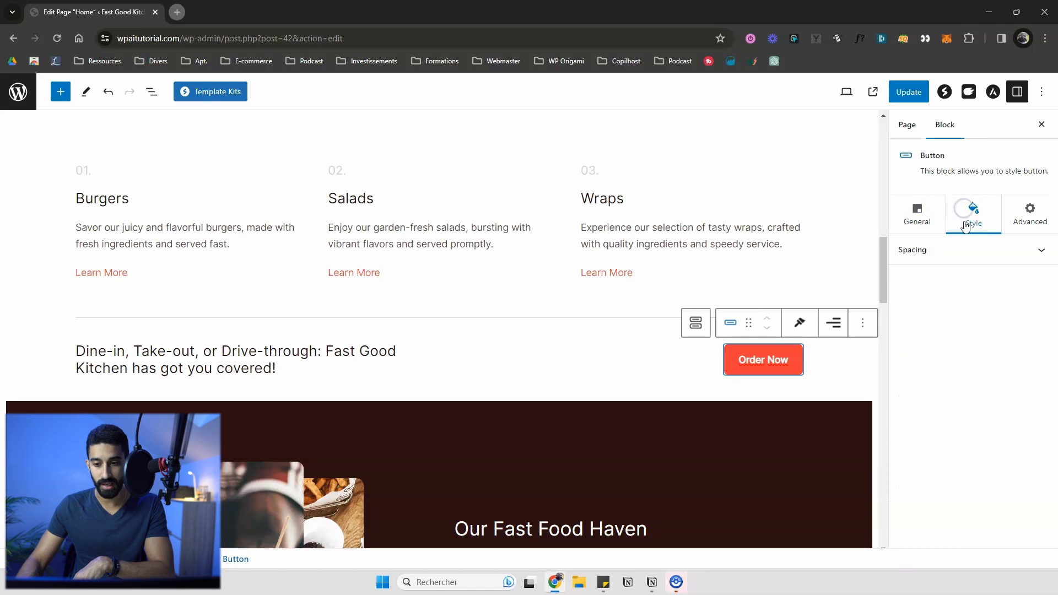
click(916, 212)
click(973, 215)
click(927, 226)
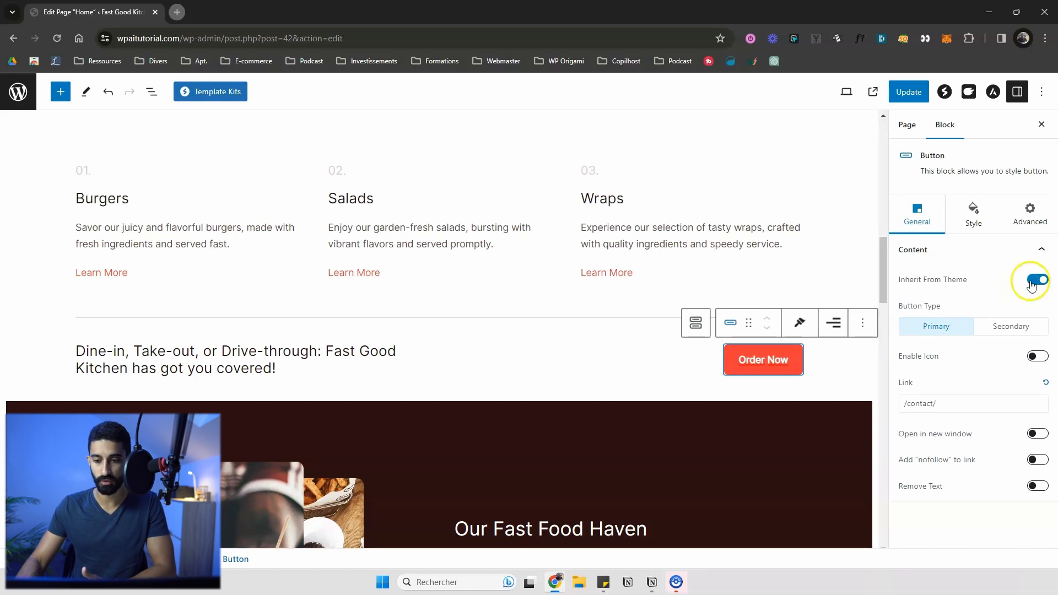
- Turn off Inherit From Theme for the Order Now button and view the text styling options this offers
click(1035, 280)
scroll(969, 292, down, 1)
scroll(943, 253, up, 1)
click(971, 216)
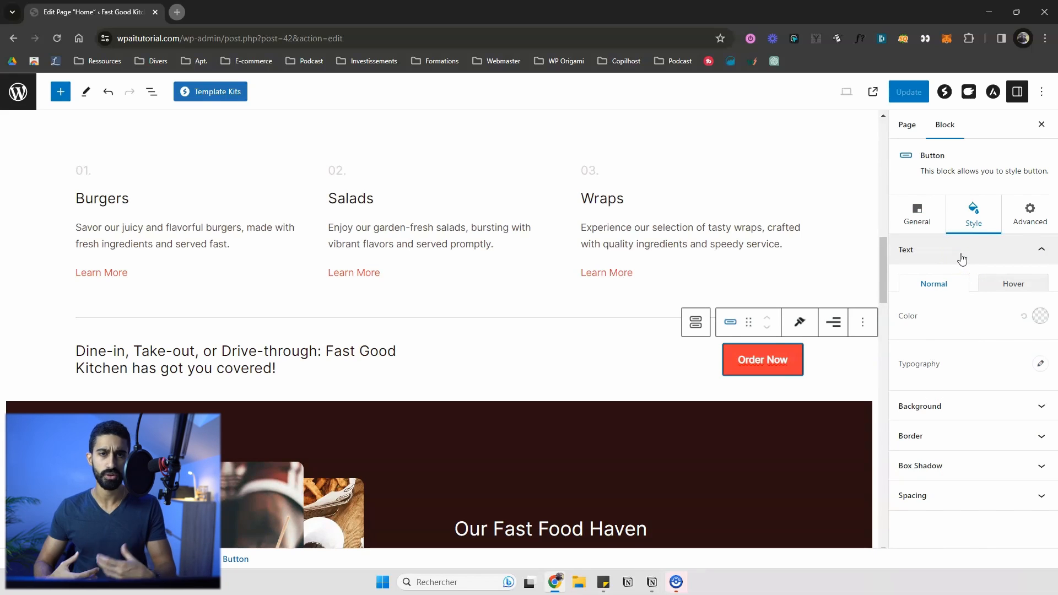
click(939, 227)
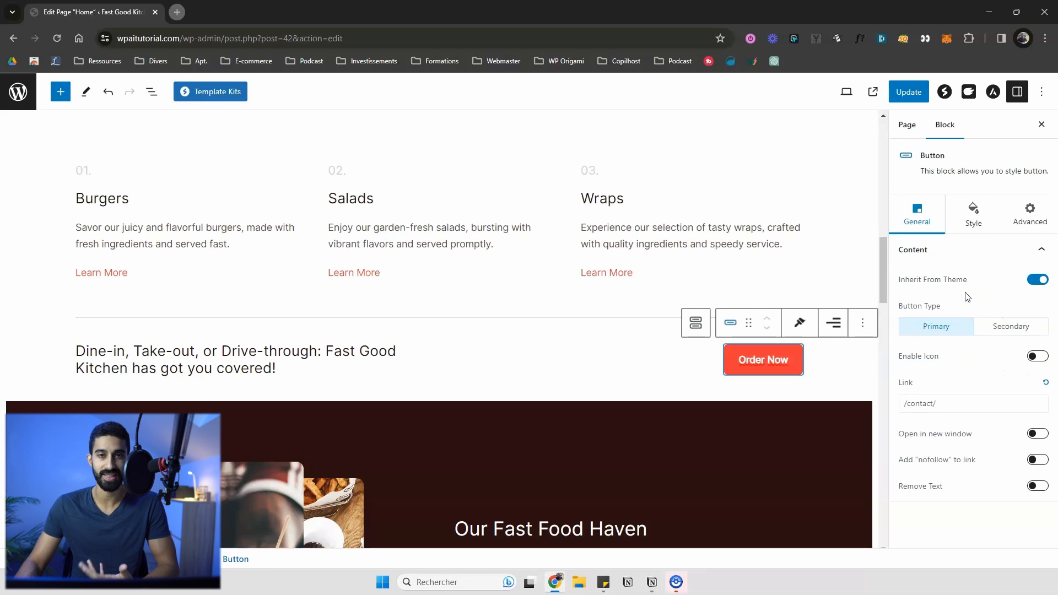
- Return to the hero section and select its info box and the burger image to compare their block settings
click(548, 252)
scroll(551, 252, up, 15)
scroll(377, 244, down, 2)
scroll(376, 244, down, 2)
click(213, 159)
scroll(218, 171, up, 2)
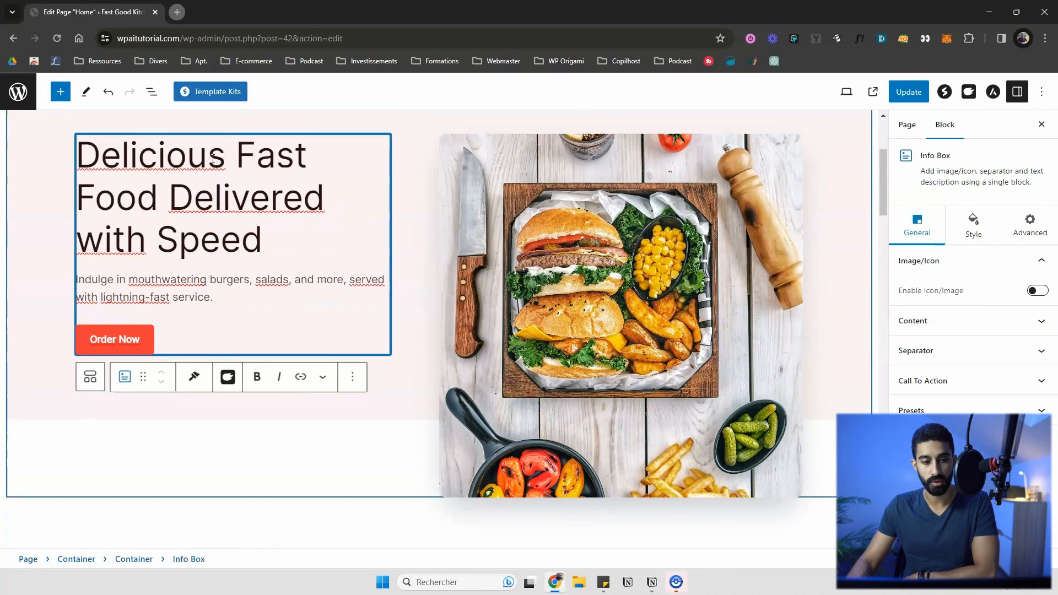
click(209, 232)
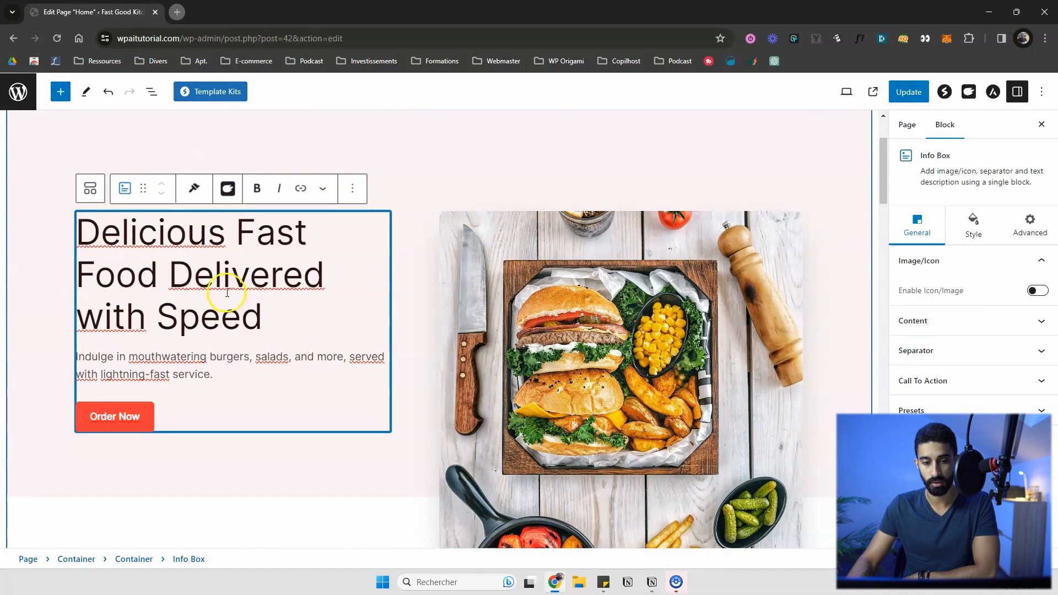
scroll(610, 270, down, 1)
click(612, 269)
scroll(267, 224, up, 2)
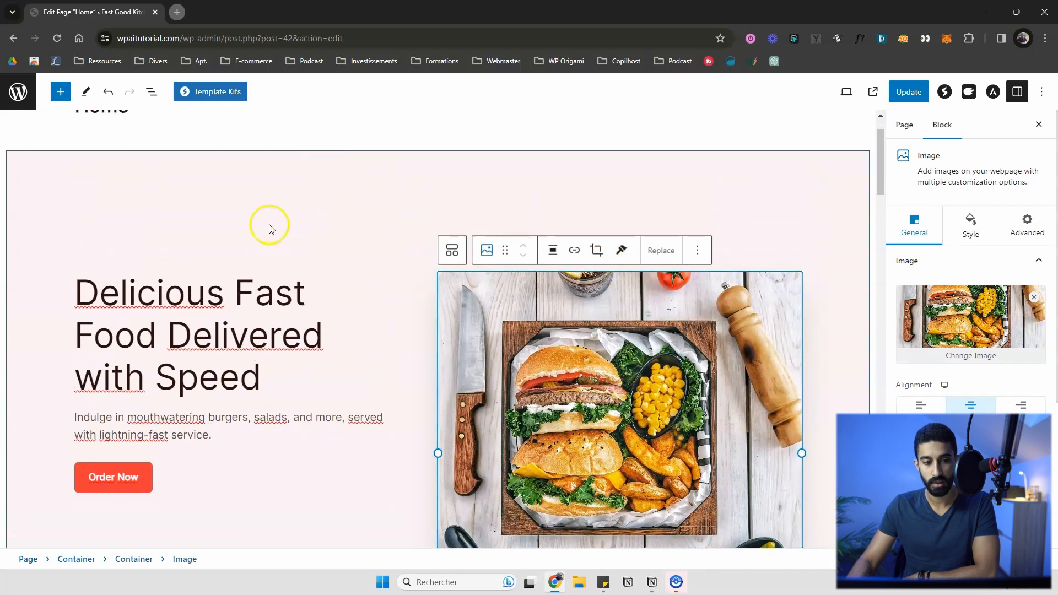
- Select the hero's info box, its heading text and its Order Now button to examine how they are grouped
click(122, 405)
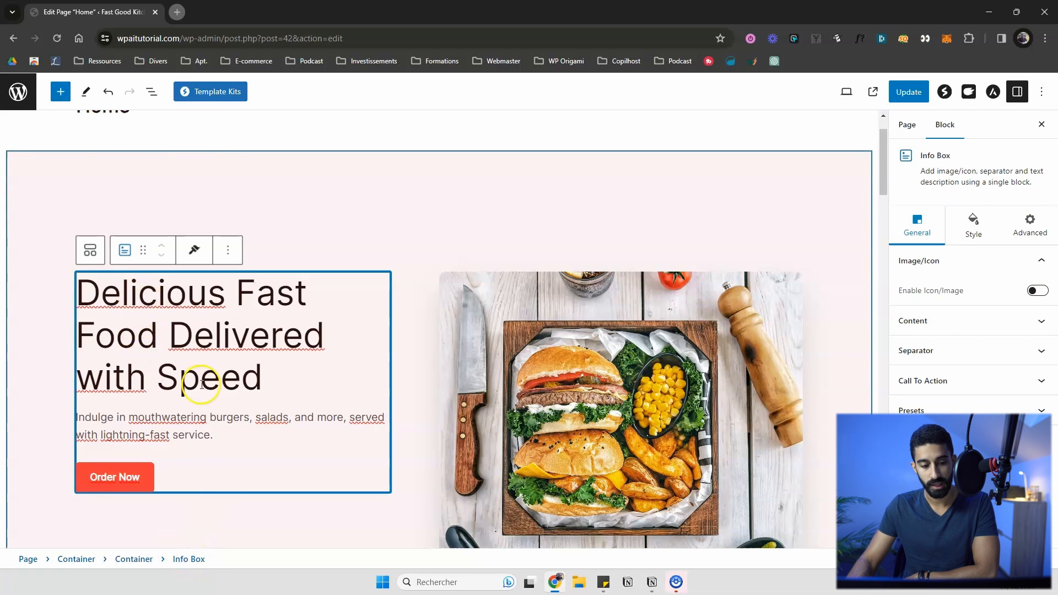
click(148, 294)
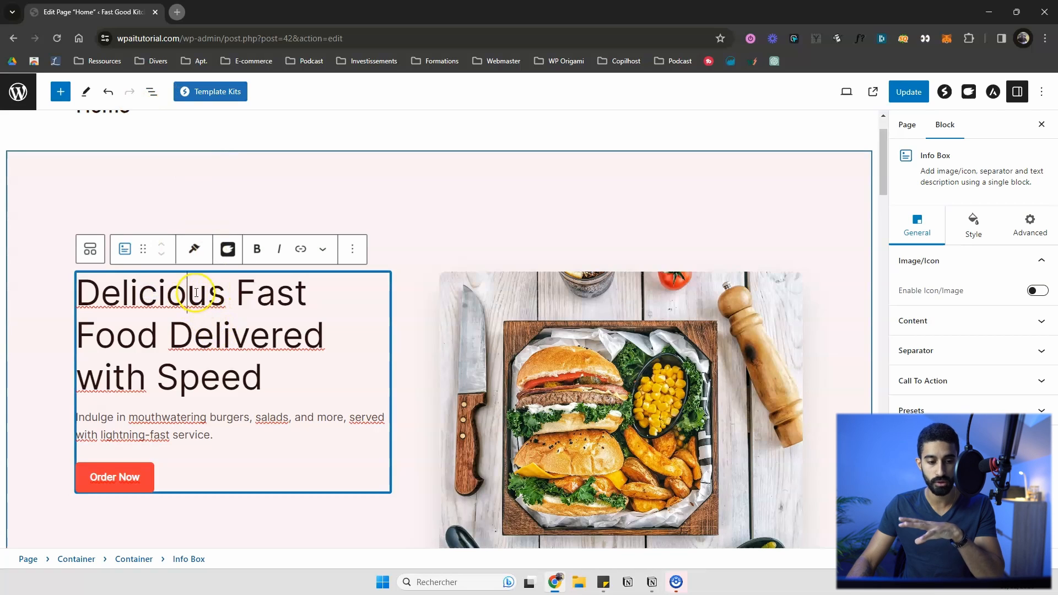
click(133, 485)
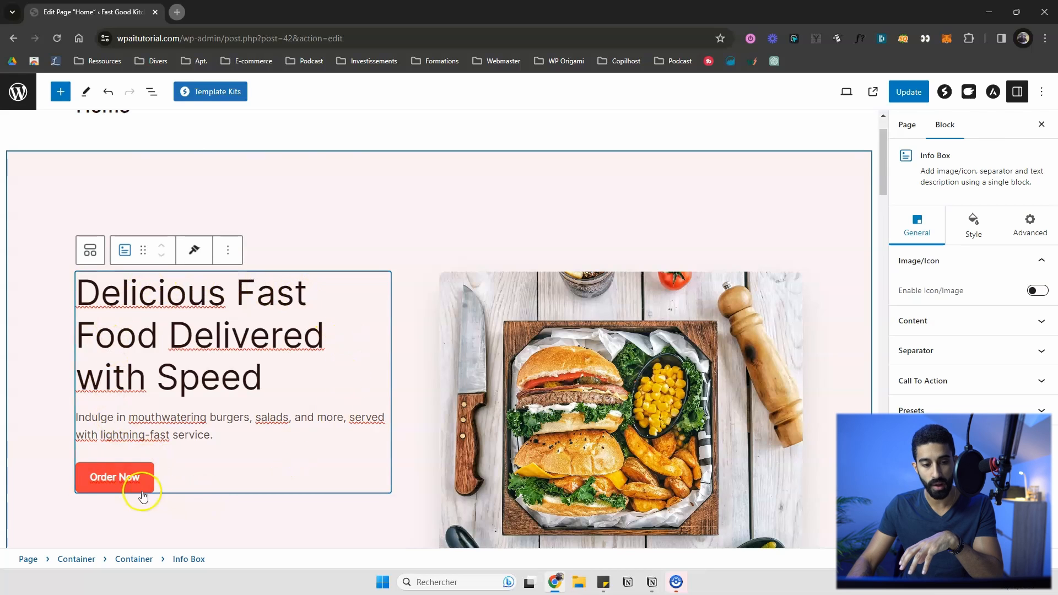
scroll(265, 276, down, 3)
scroll(262, 275, up, 2)
scroll(286, 248, up, 1)
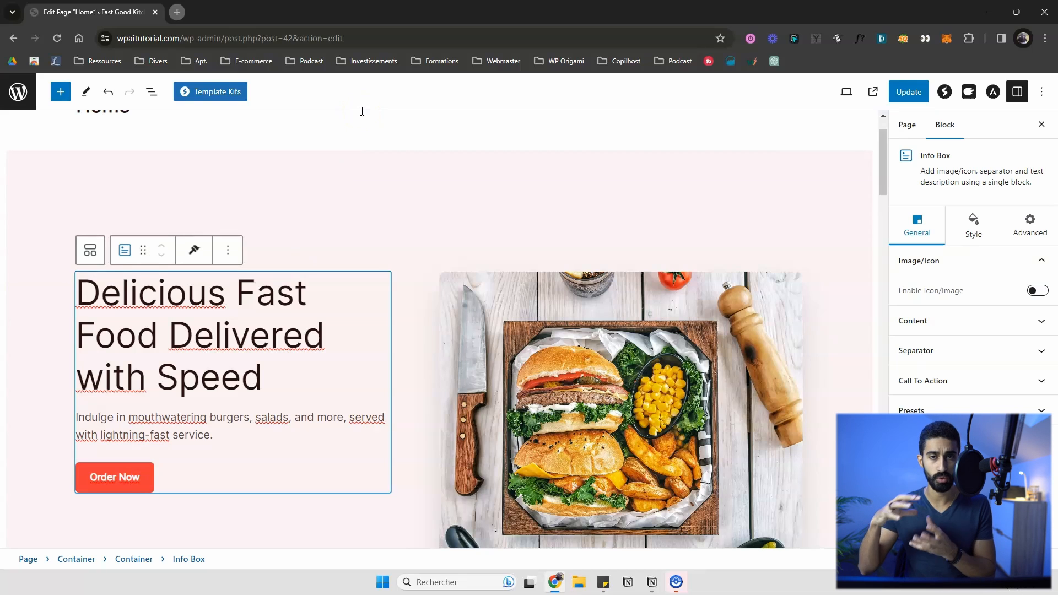
- Enable an icon above the hero info box's title and turn it off again
click(326, 426)
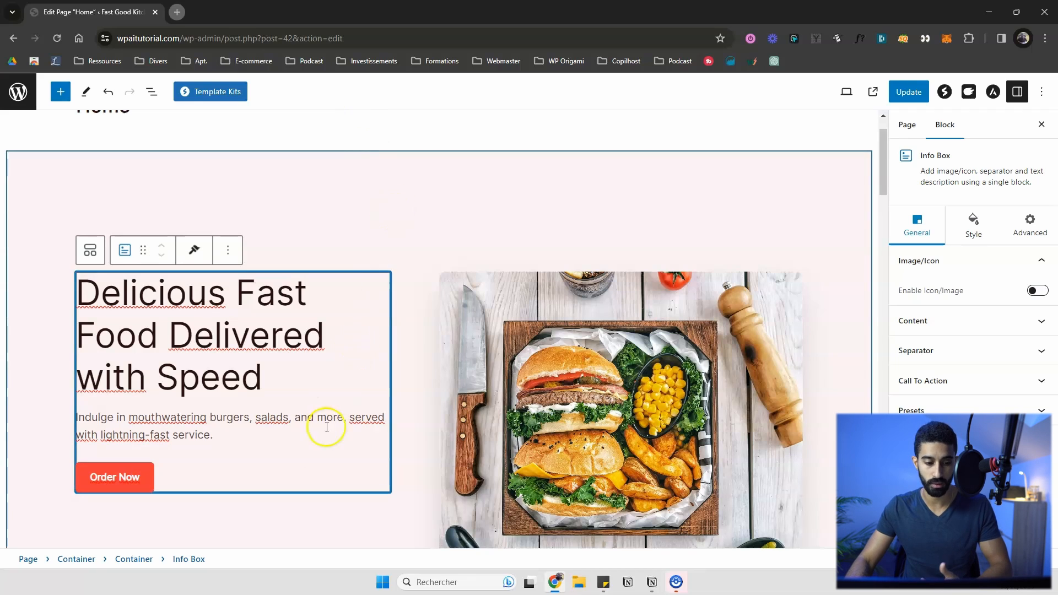
click(1034, 295)
scroll(956, 408, down, 1)
click(1039, 255)
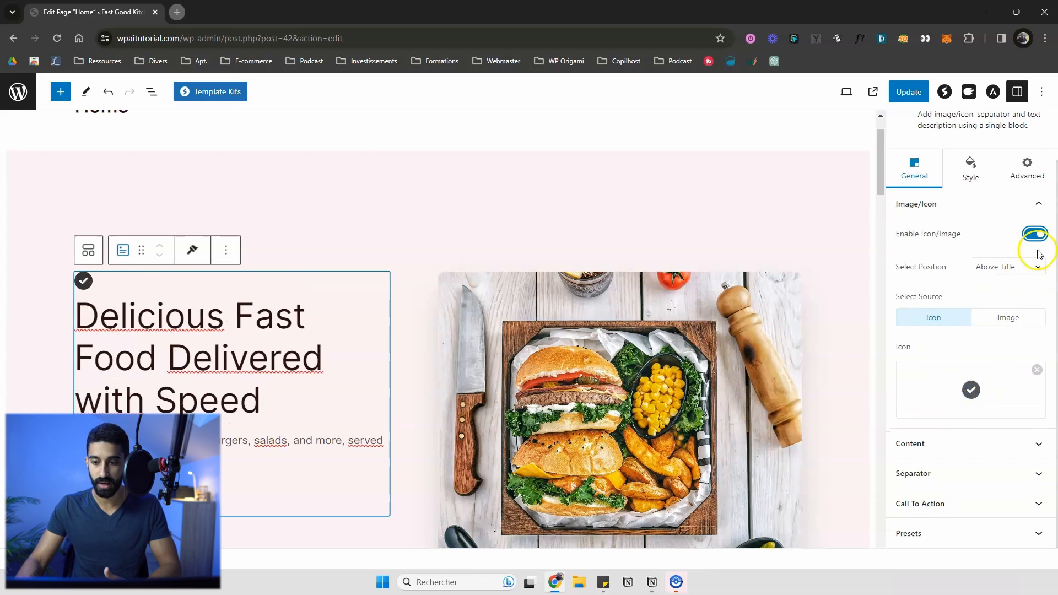
click(1036, 237)
click(919, 226)
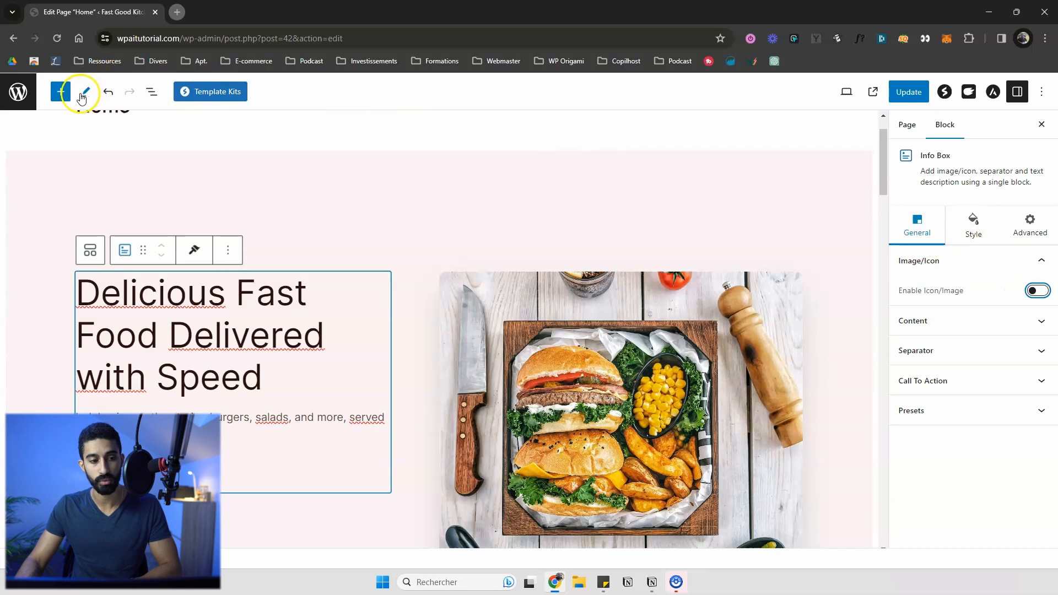
- Browse the block library and insert a Countdown block below the hero's info box
click(60, 91)
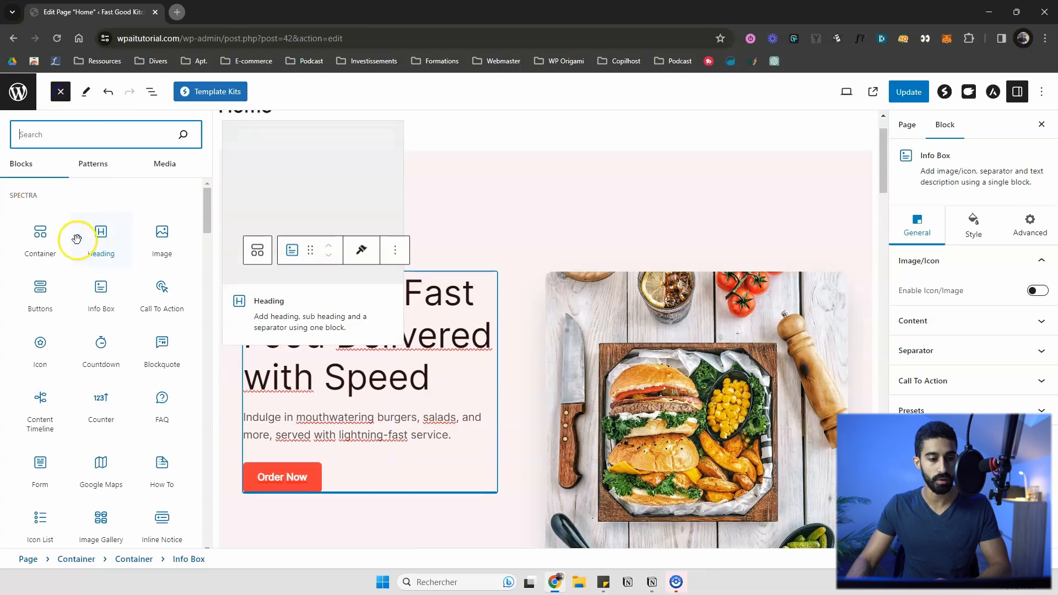
scroll(137, 286, down, 2)
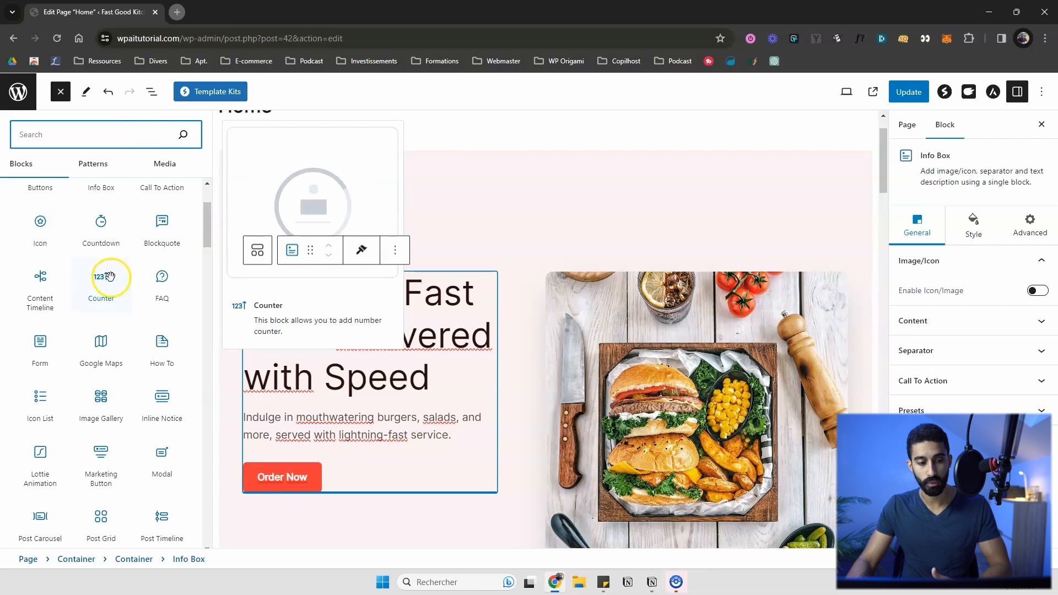
scroll(390, 358, down, 4)
scroll(309, 276, up, 3)
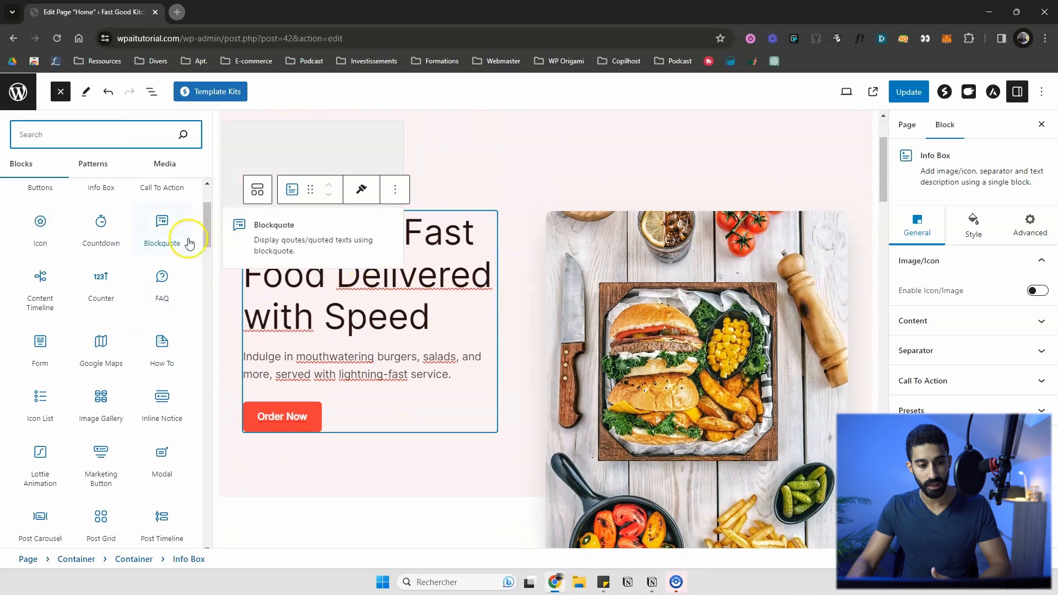
drag(104, 229, 365, 406)
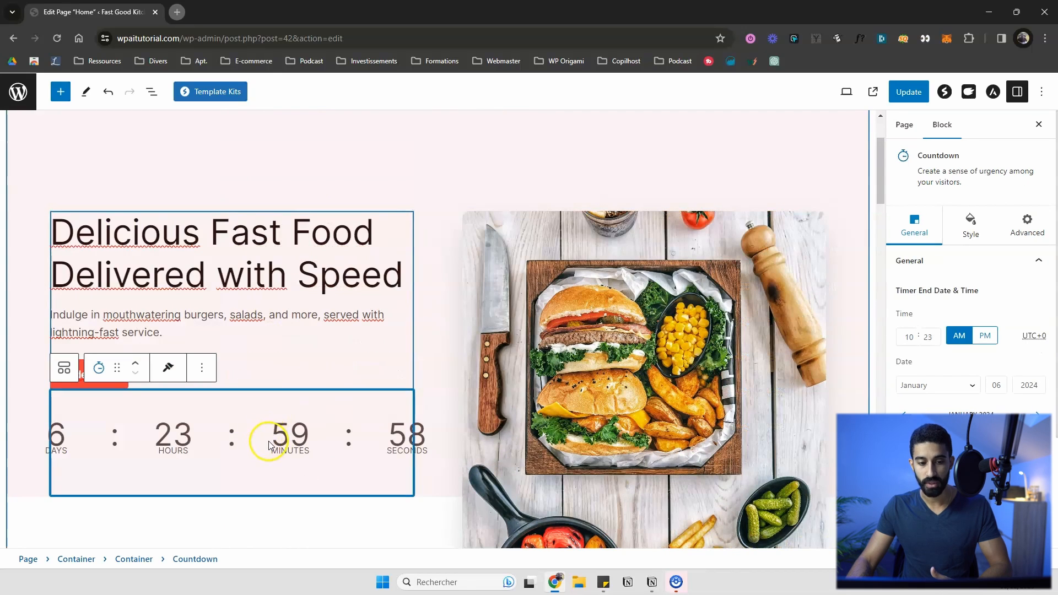
- Review the countdown's end date settings and set its box width to 73
scroll(534, 323, down, 1)
scroll(962, 251, down, 3)
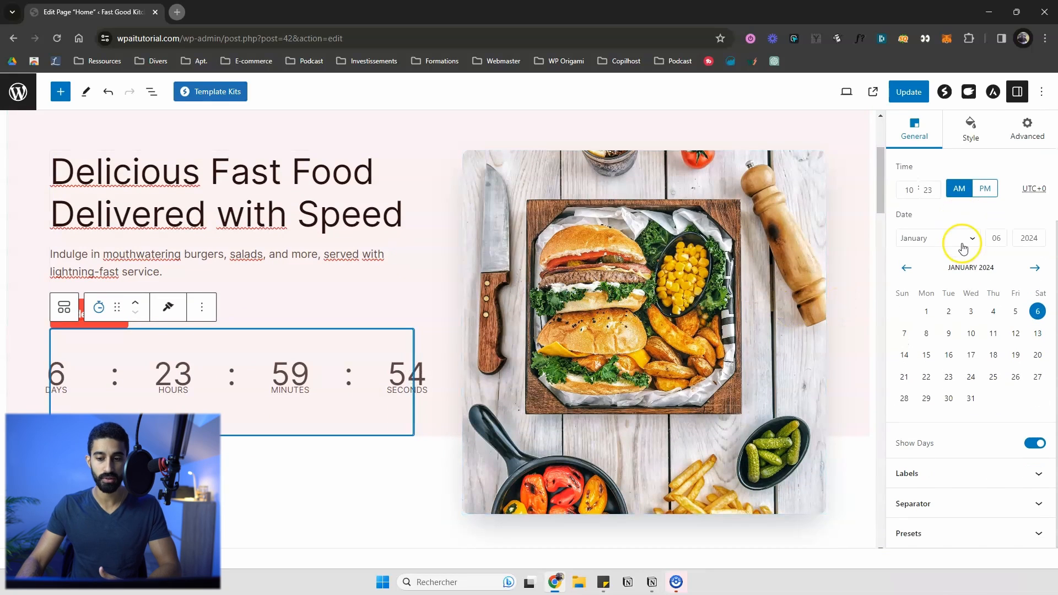
scroll(964, 254, up, 3)
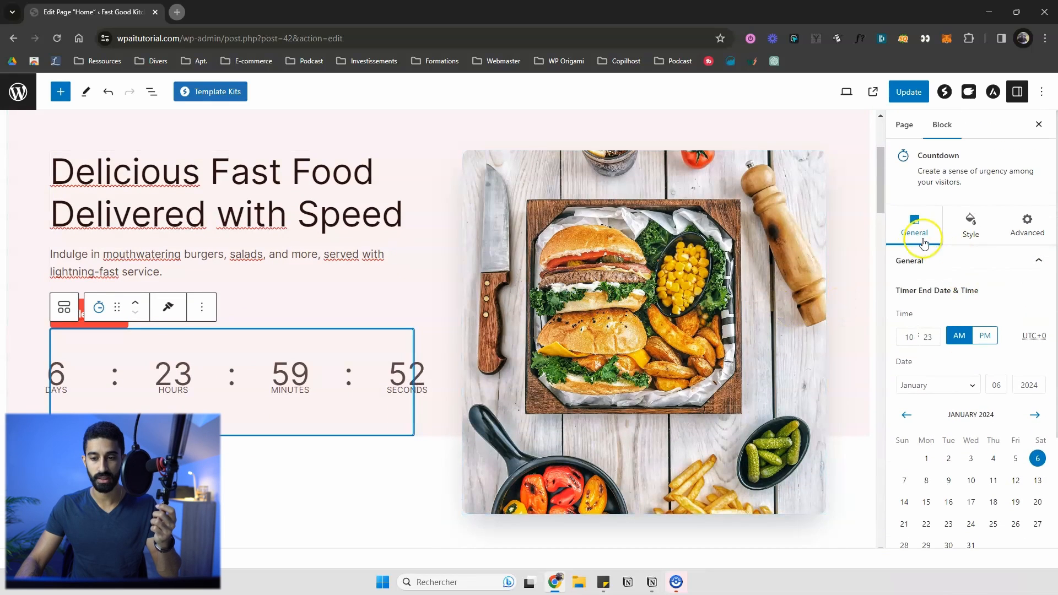
click(961, 231)
scroll(961, 331, down, 3)
drag(948, 360, 926, 361)
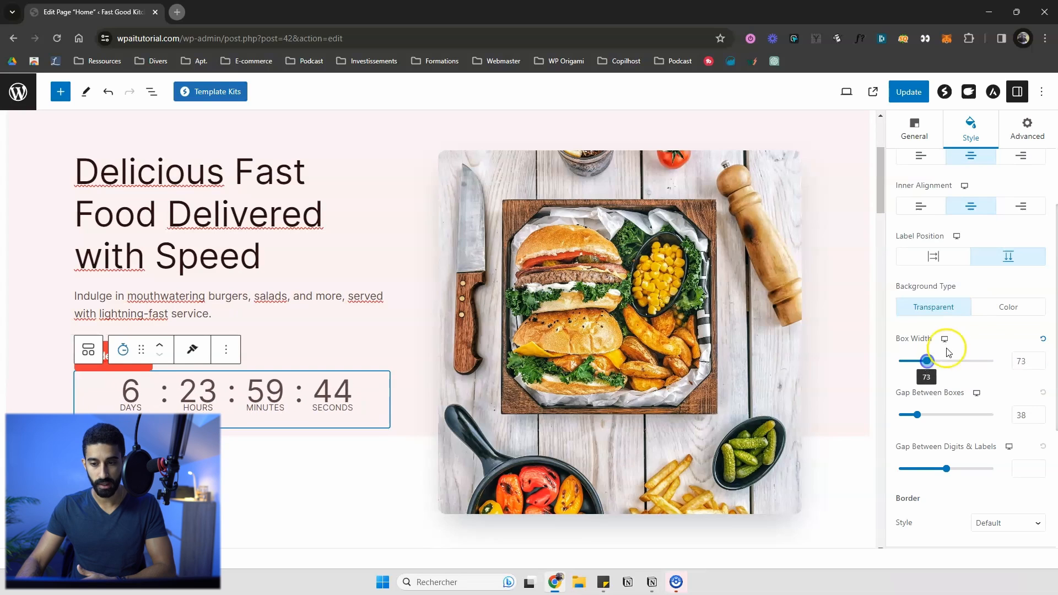
- Select the hero's outer container, info box and inner container in turn, ending on the outer container
scroll(958, 309, up, 3)
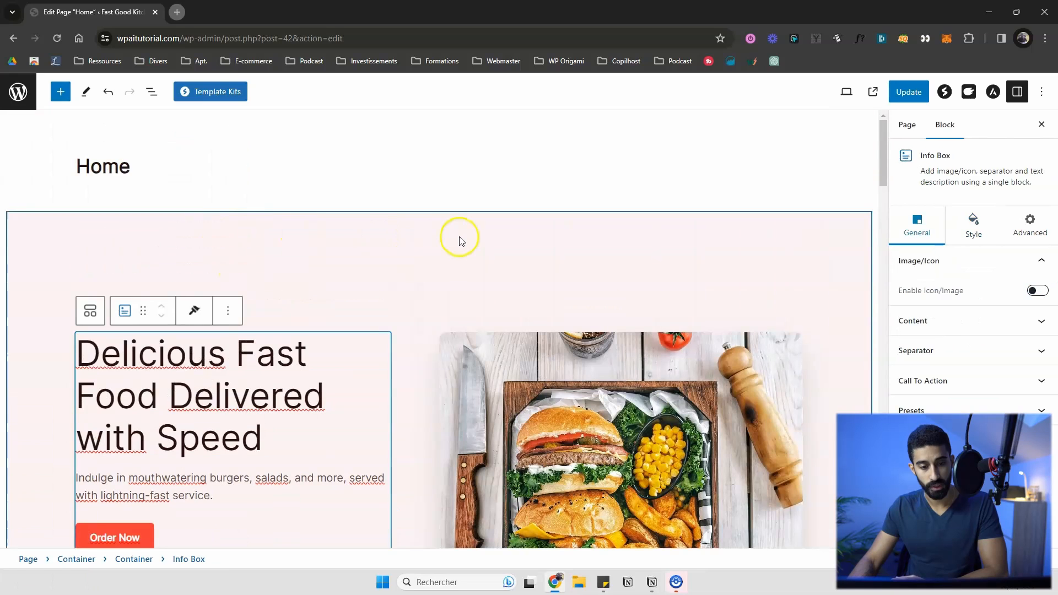
click(455, 222)
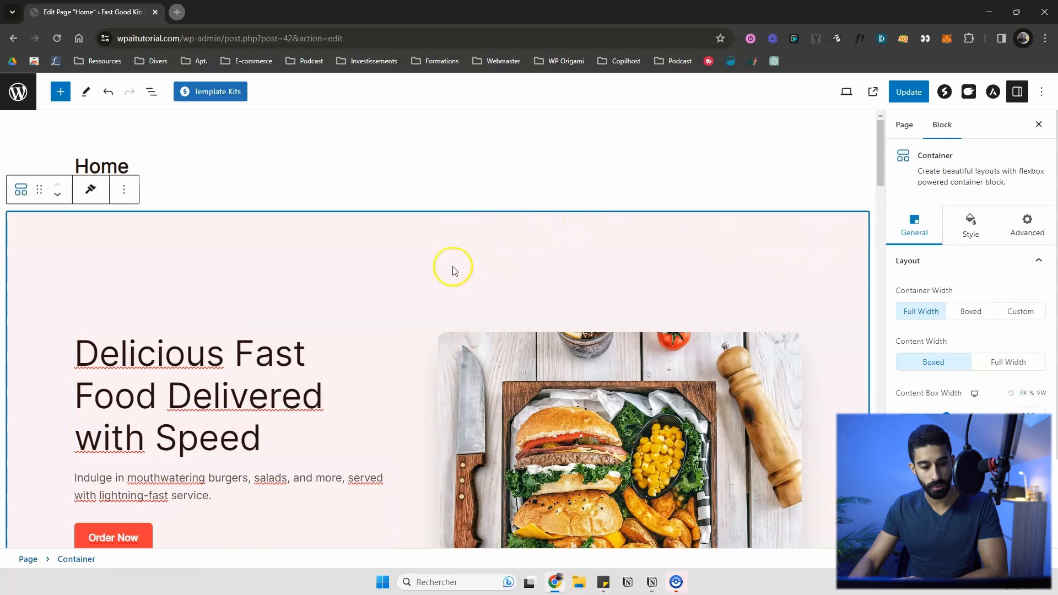
click(315, 353)
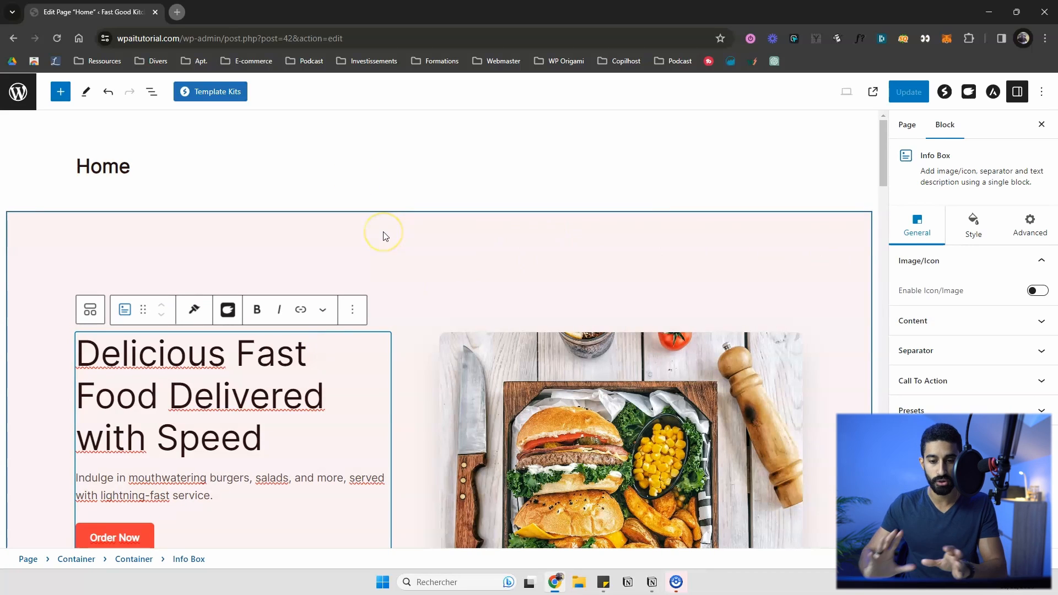
click(121, 559)
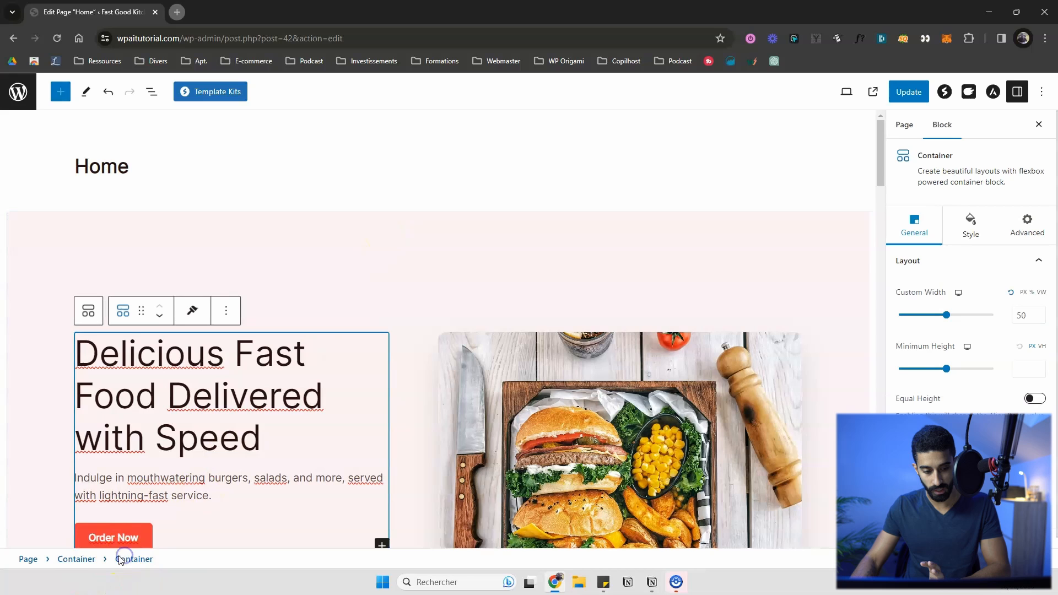
click(84, 558)
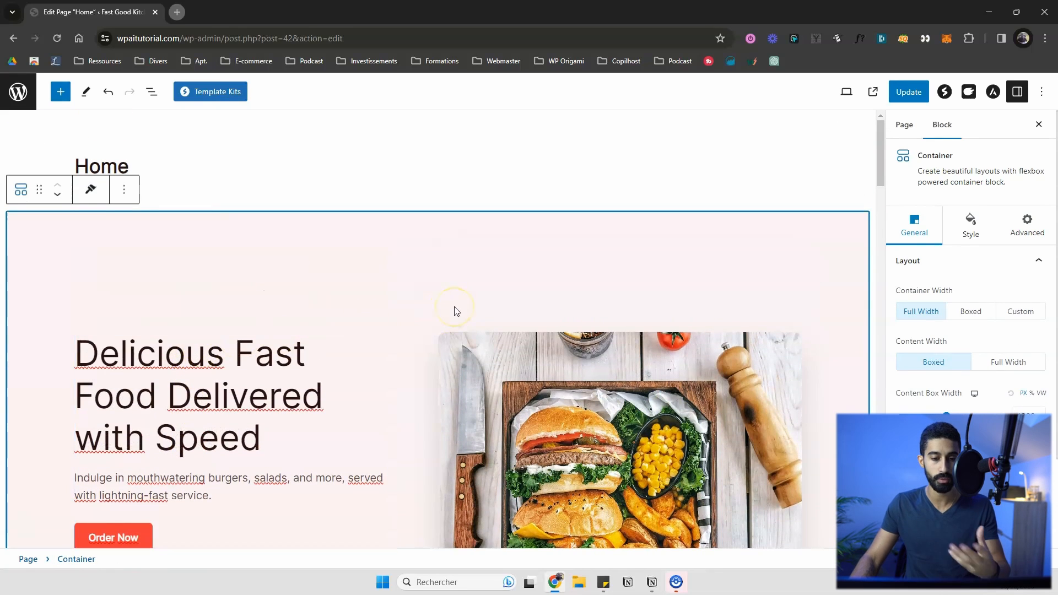
- Examine the hero container's gradient background and Color 2 palette, and look over the page down to Our Fast Food Haven
click(971, 224)
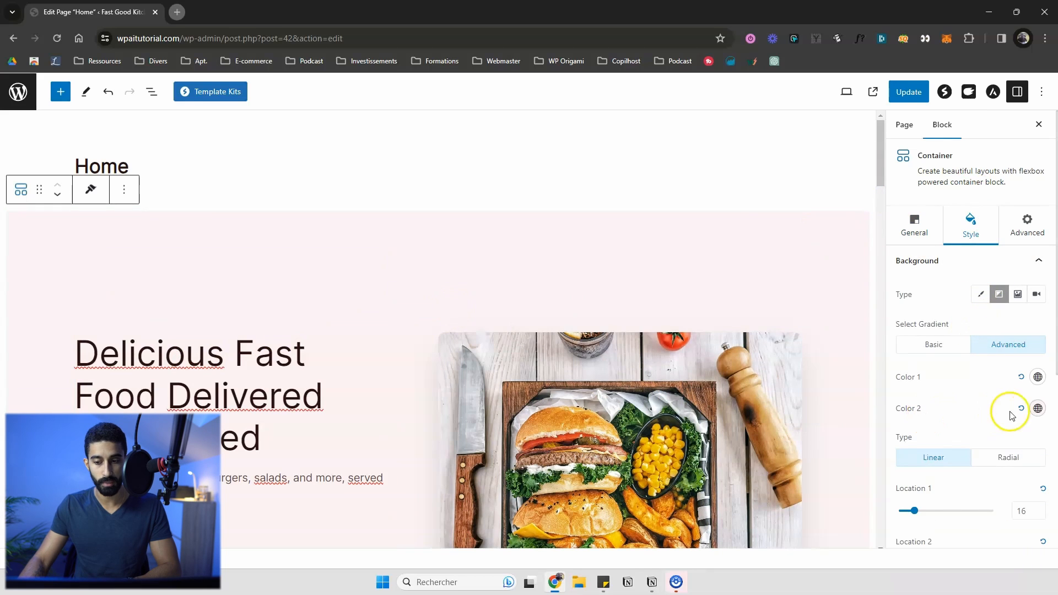
click(1037, 409)
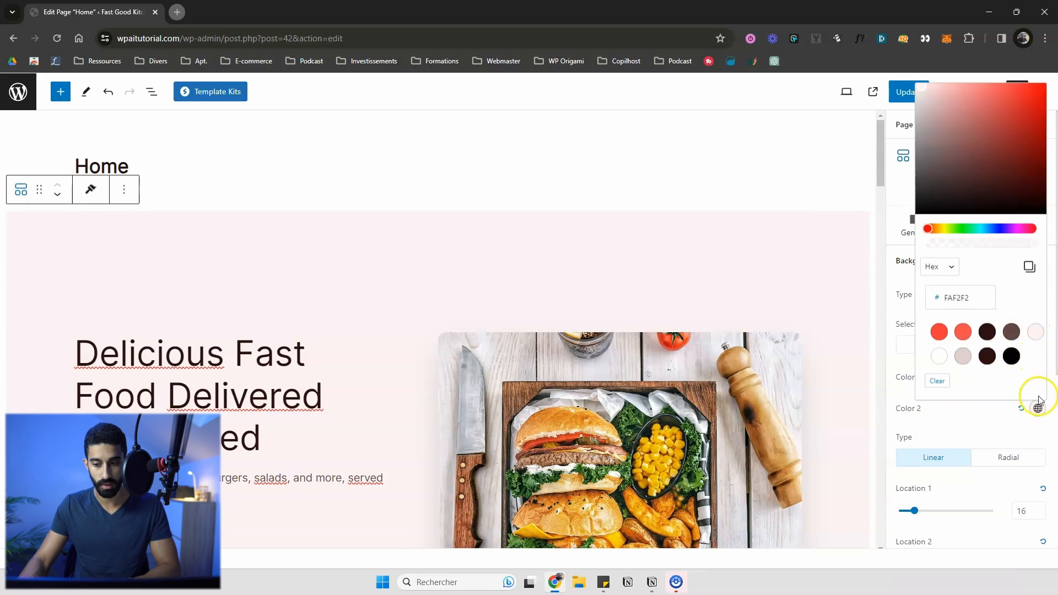
click(1002, 424)
scroll(699, 272, down, 6)
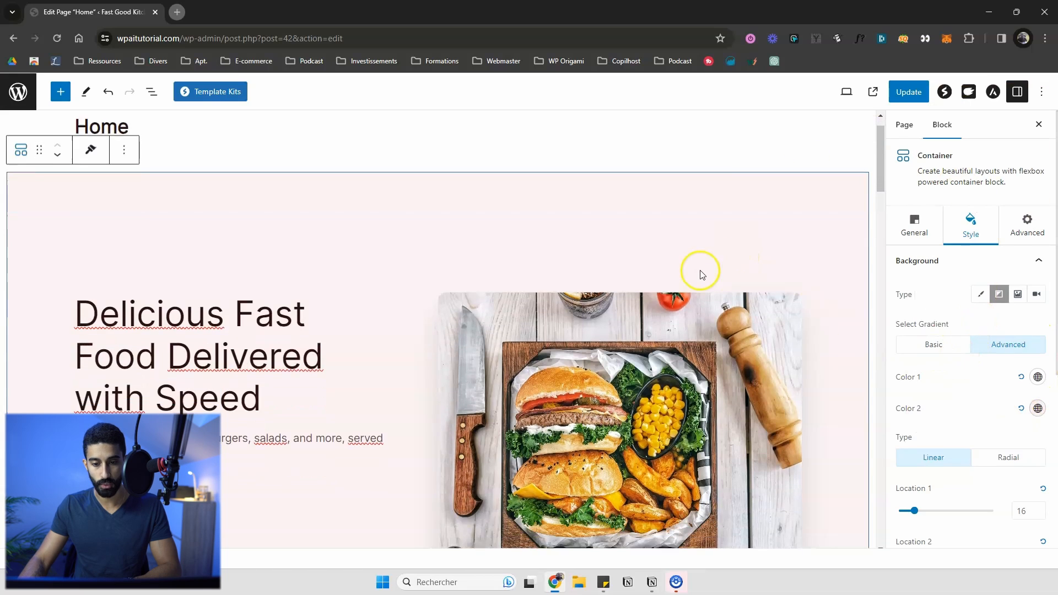
scroll(626, 140, down, 8)
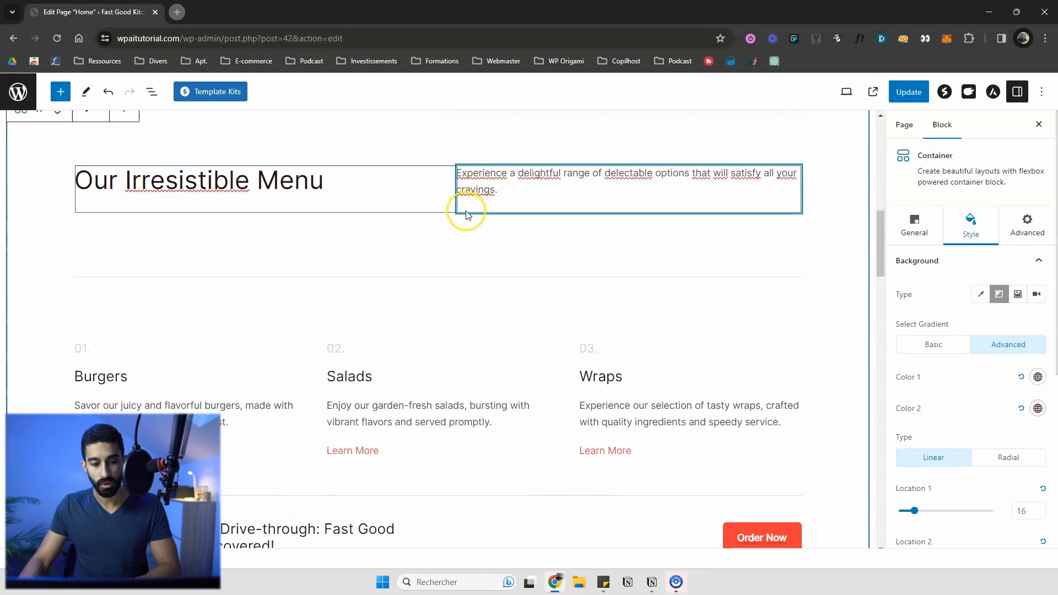
scroll(465, 214, down, 6)
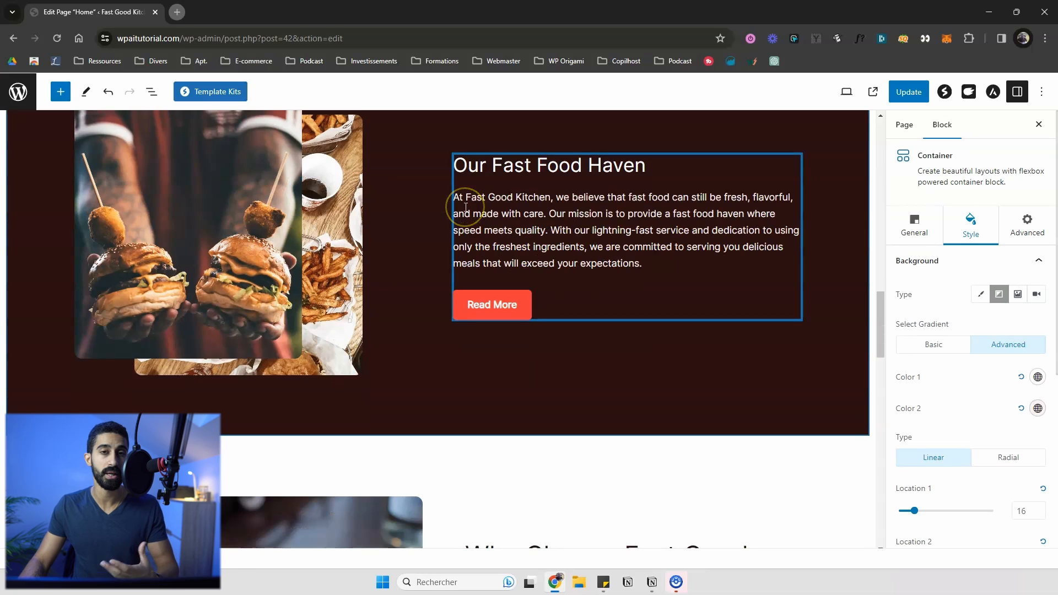
- Look over the home page's sections from the hero down to Why Choose Fast Good Kitchen
scroll(465, 207, down, 1)
scroll(465, 208, down, 3)
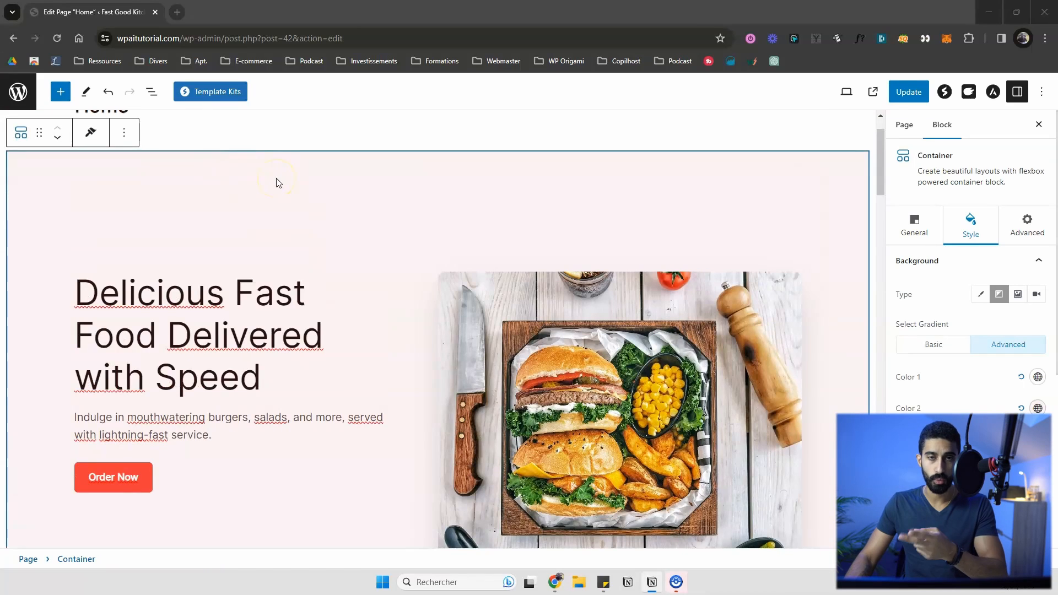
click(251, 180)
scroll(255, 181, down, 10)
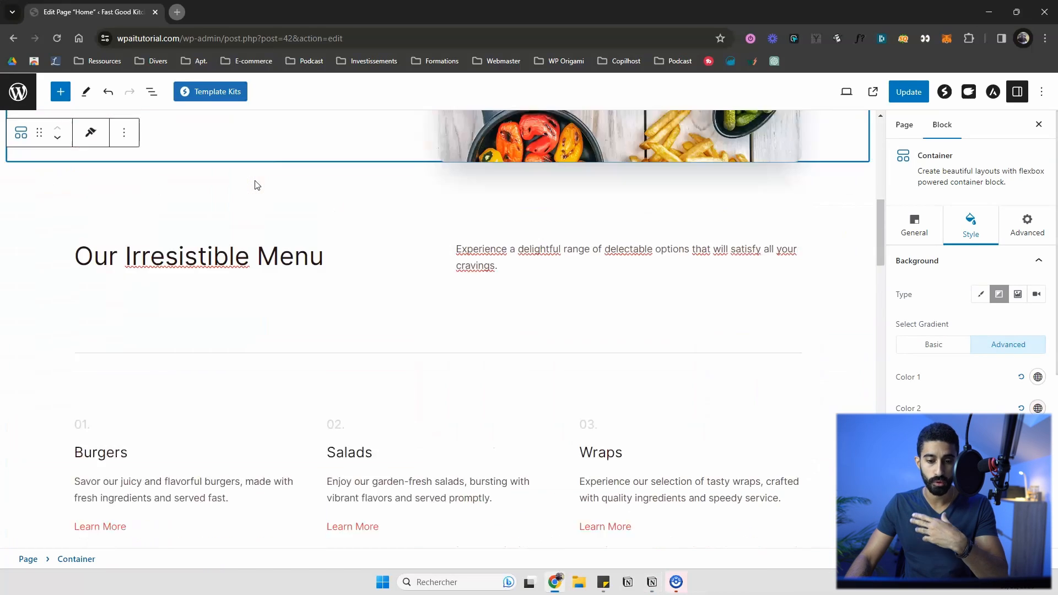
scroll(226, 181, up, 4)
scroll(176, 181, down, 5)
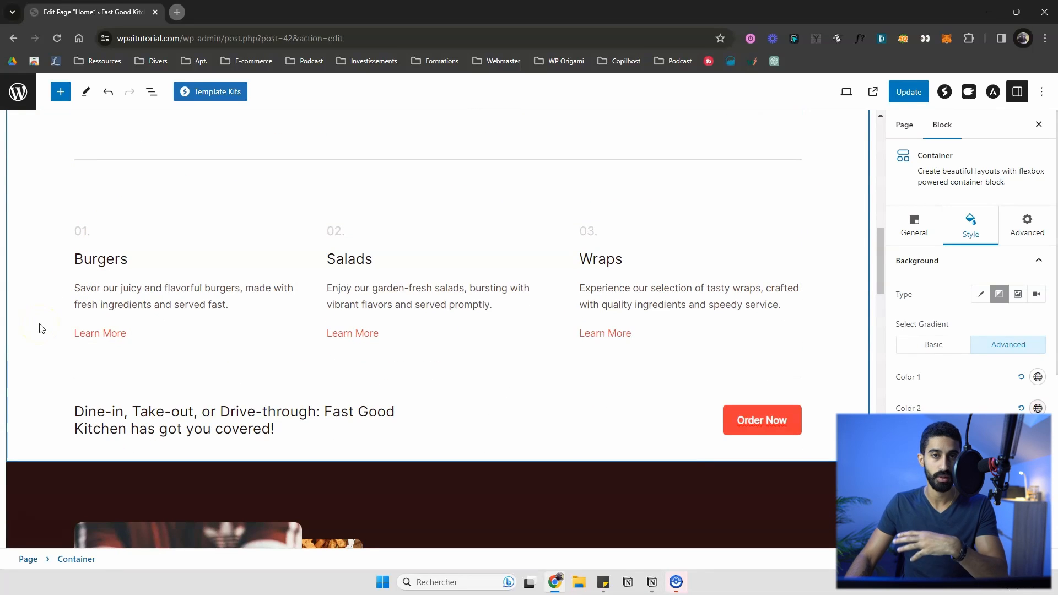
scroll(39, 328, down, 9)
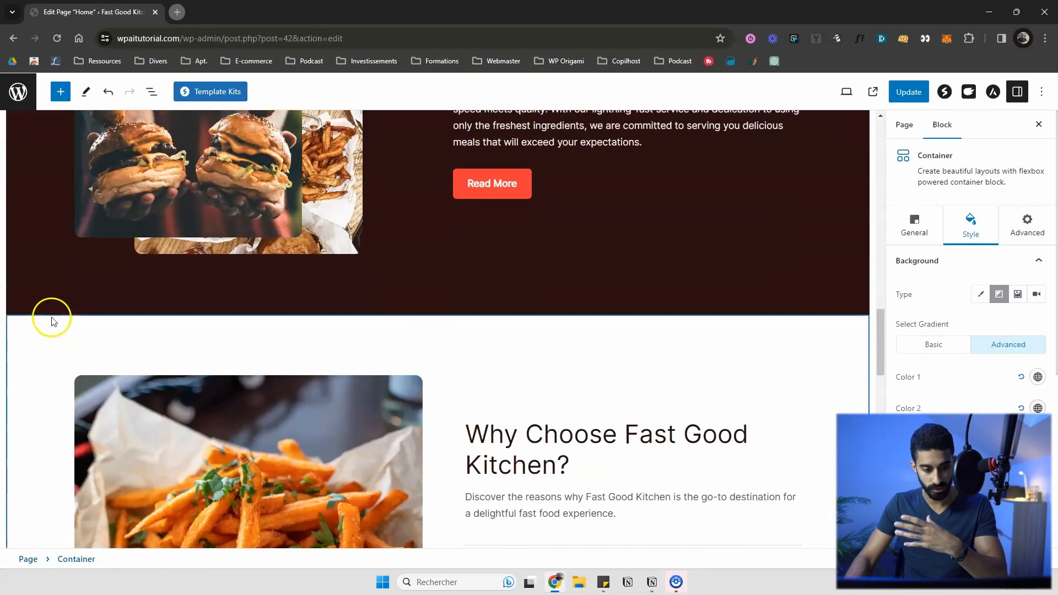
- Select the Why Choose Fast Good Kitchen container and add an empty paragraph block directly below it
scroll(44, 303, down, 6)
click(35, 296)
scroll(37, 297, down, 2)
scroll(36, 297, up, 2)
key(Return)
scroll(36, 298, down, 3)
scroll(59, 300, up, 2)
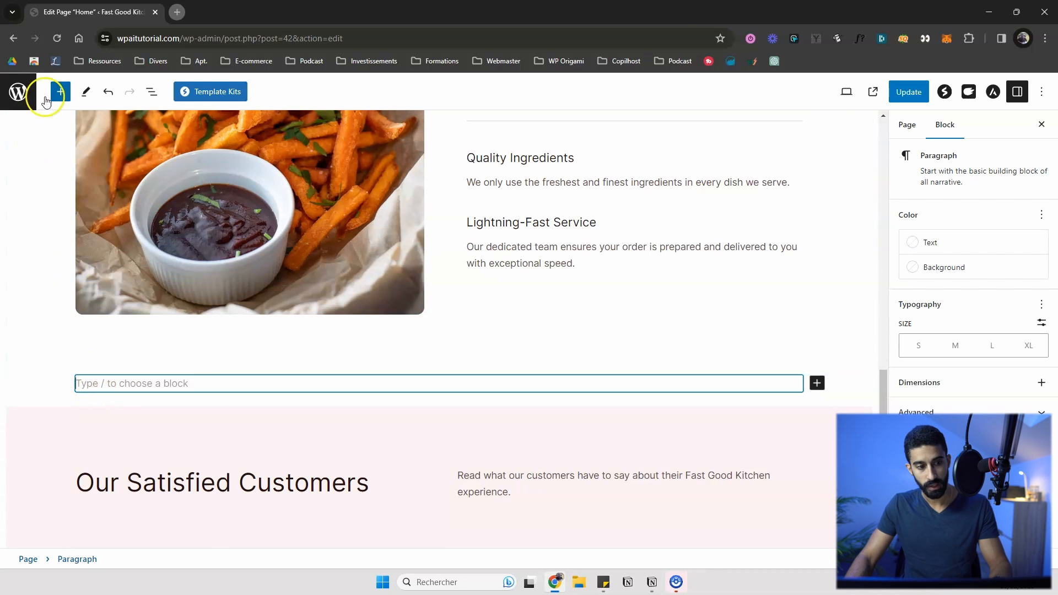
- Insert a Spectra Container with three equal columns between Why Choose Fast Good Kitchen and Our Satisfied Customers
click(67, 95)
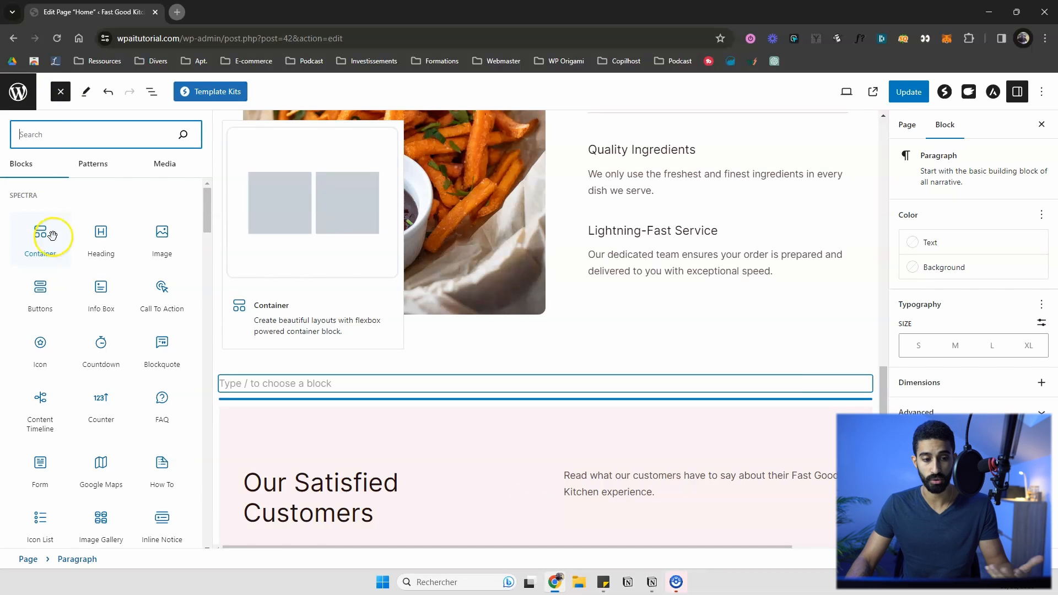
click(55, 232)
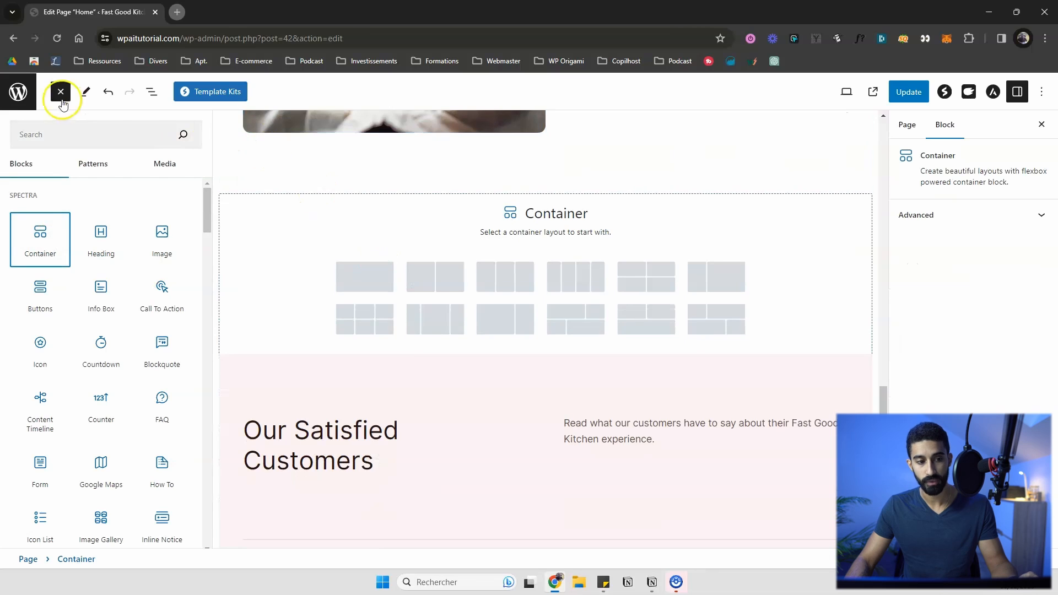
click(59, 92)
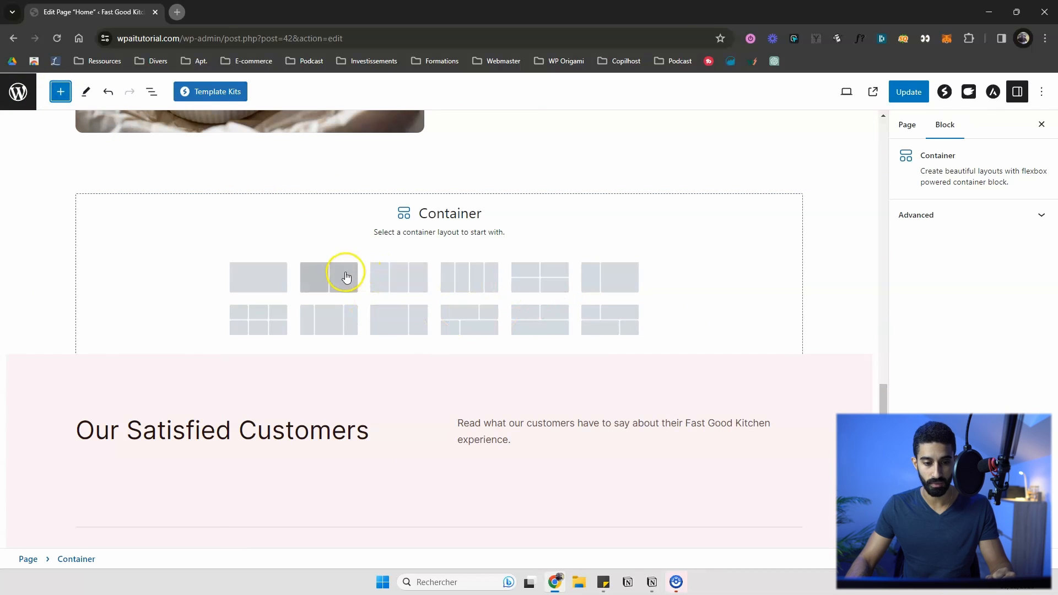
click(401, 276)
scroll(353, 259, up, 2)
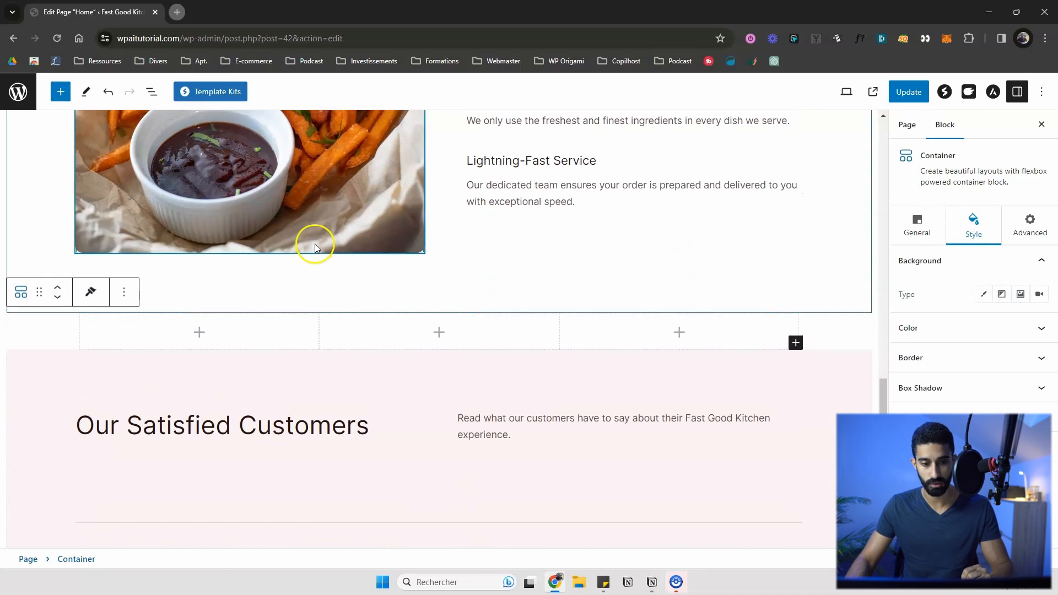
- Review the three-column container's width, minimum height, HTML tag and overflow settings, and return to its style settings
click(922, 230)
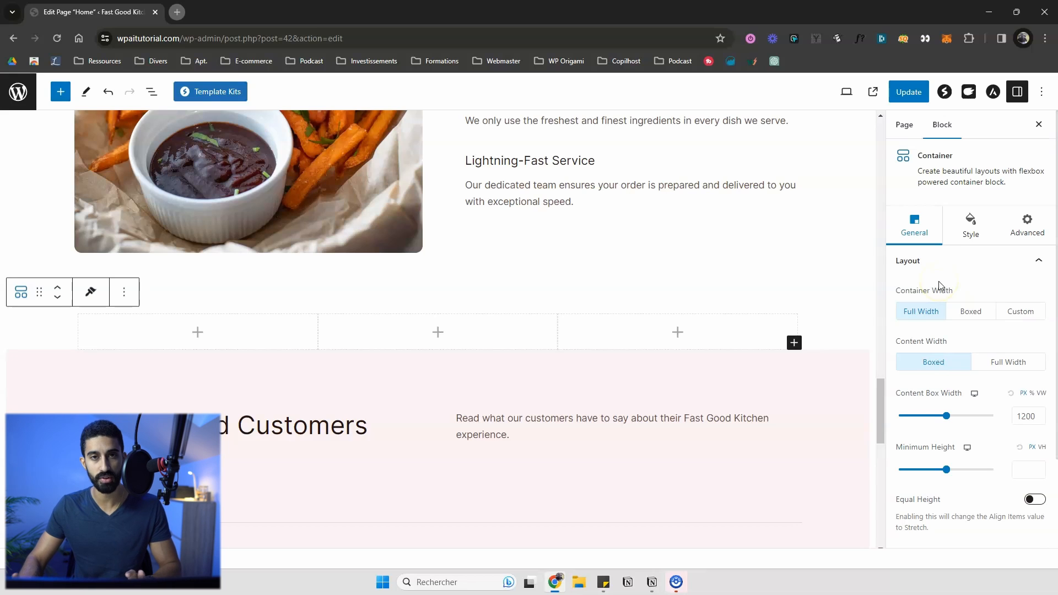
scroll(940, 285, down, 1)
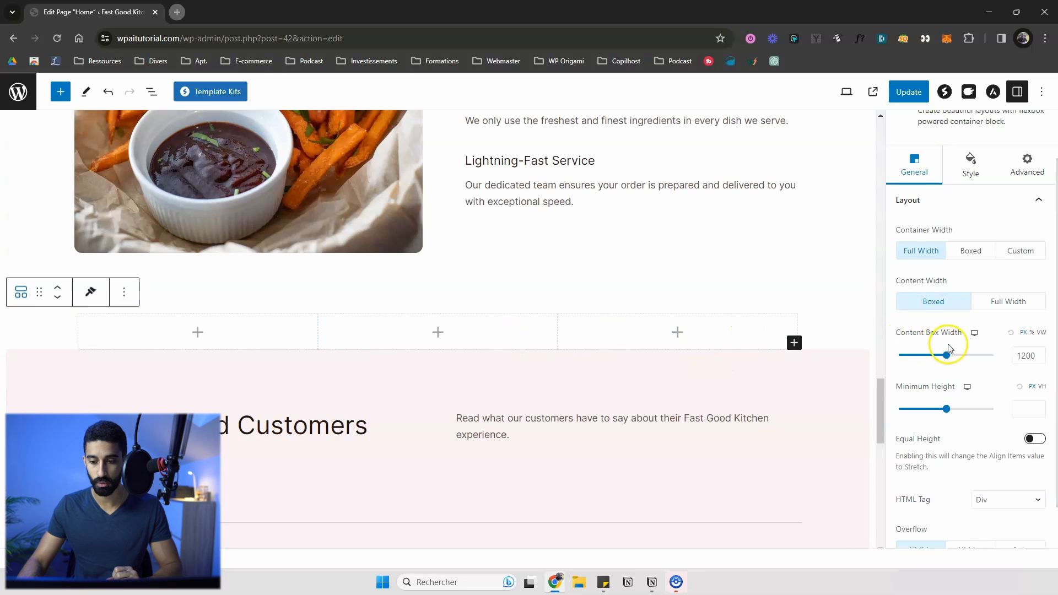
scroll(945, 331, down, 1)
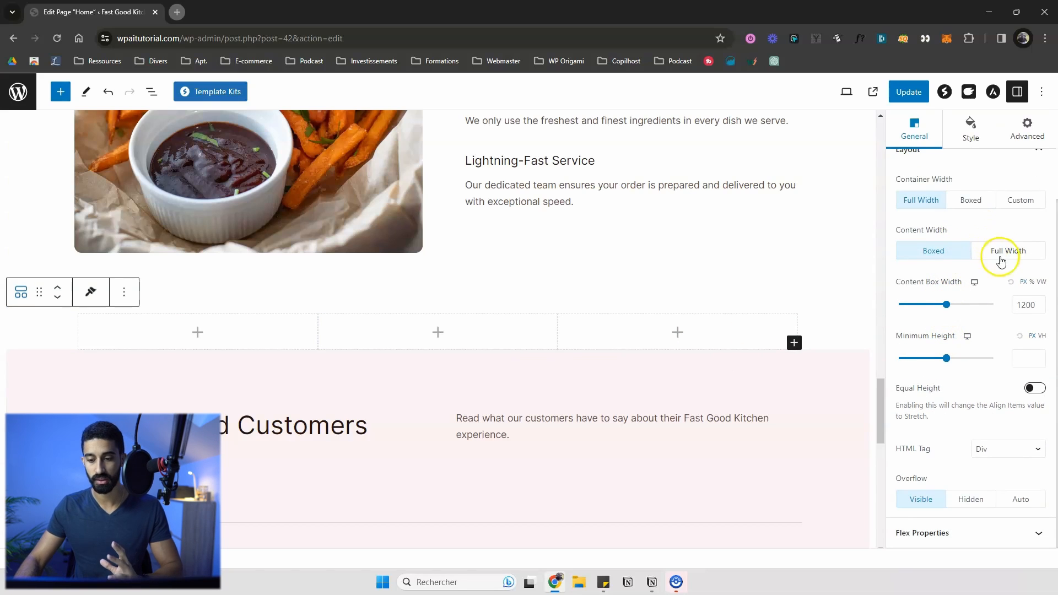
scroll(961, 283, up, 3)
click(972, 226)
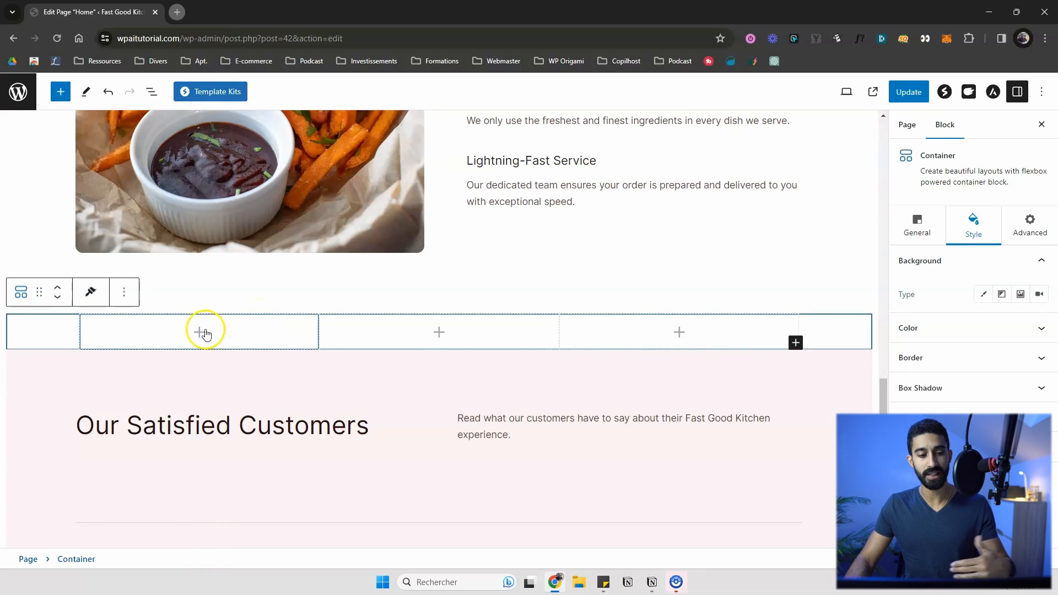
- Open the block search for the first column of the three-column container
click(200, 331)
click(177, 373)
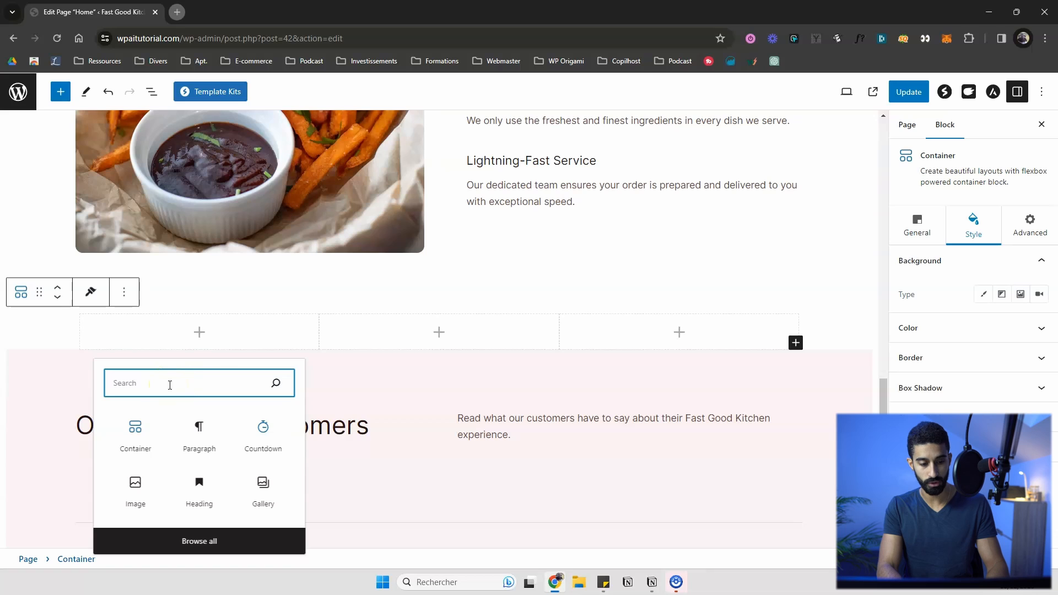
- Insert an Image block in the first column of the empty three-column container, and delete the whole container
text(ima)
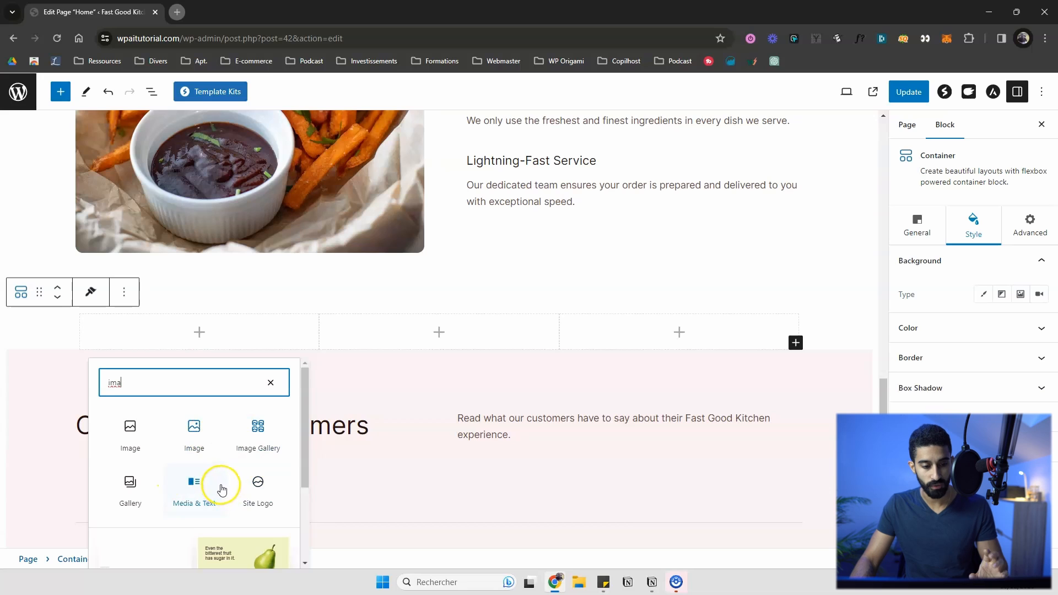
click(202, 438)
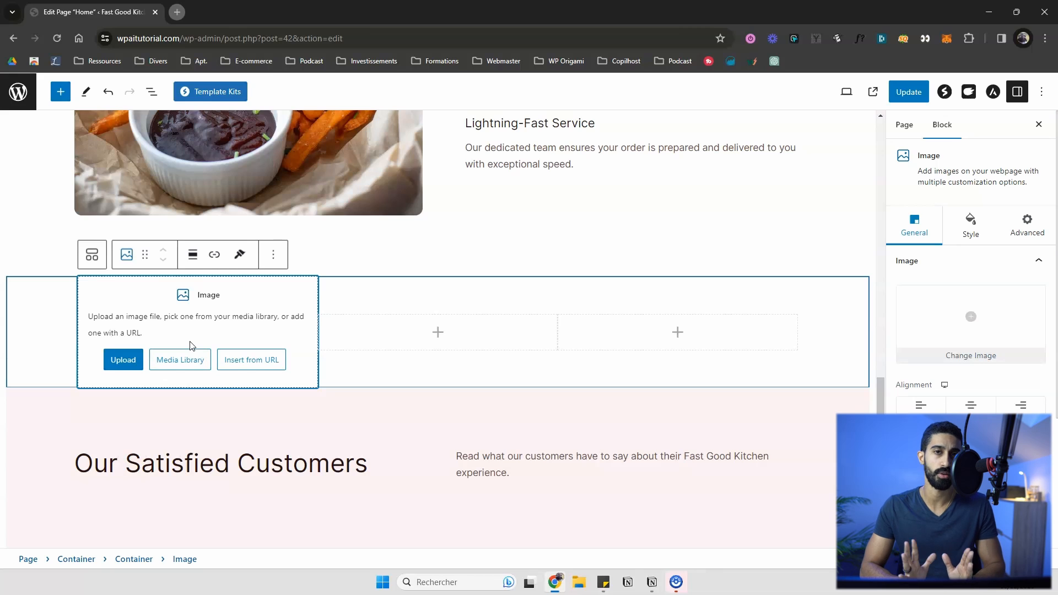
click(57, 315)
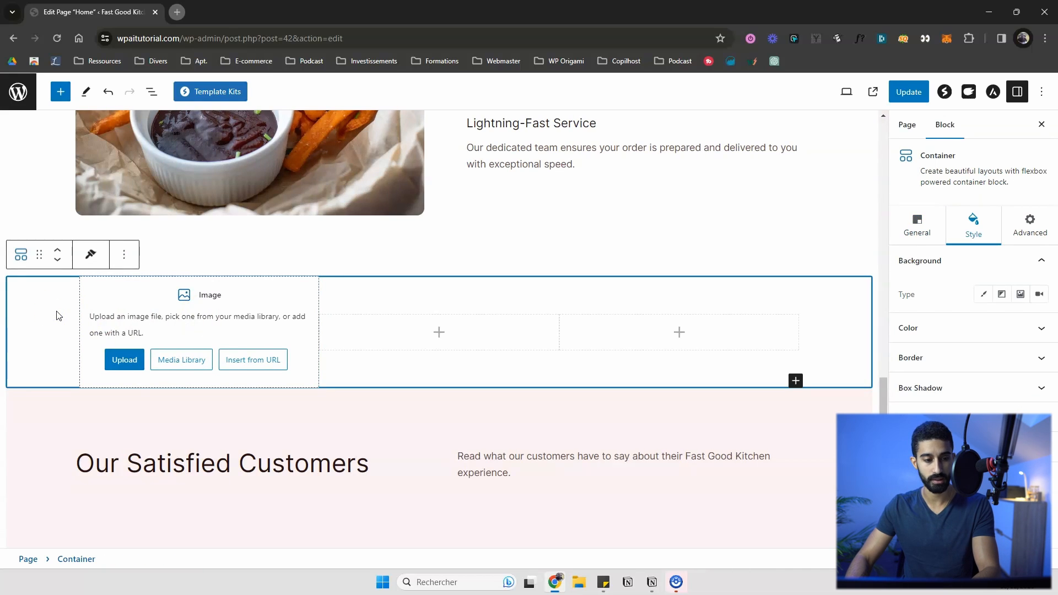
key(Delete)
- Open the Template Kits design library and start AI content generation with Restaurant as the website type
click(202, 94)
click(211, 94)
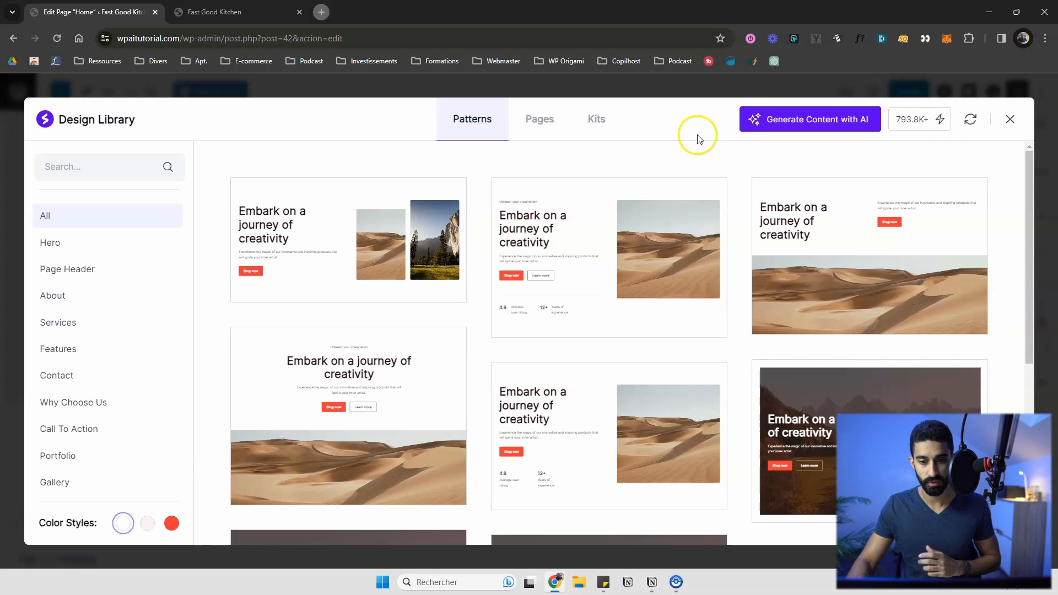
click(796, 120)
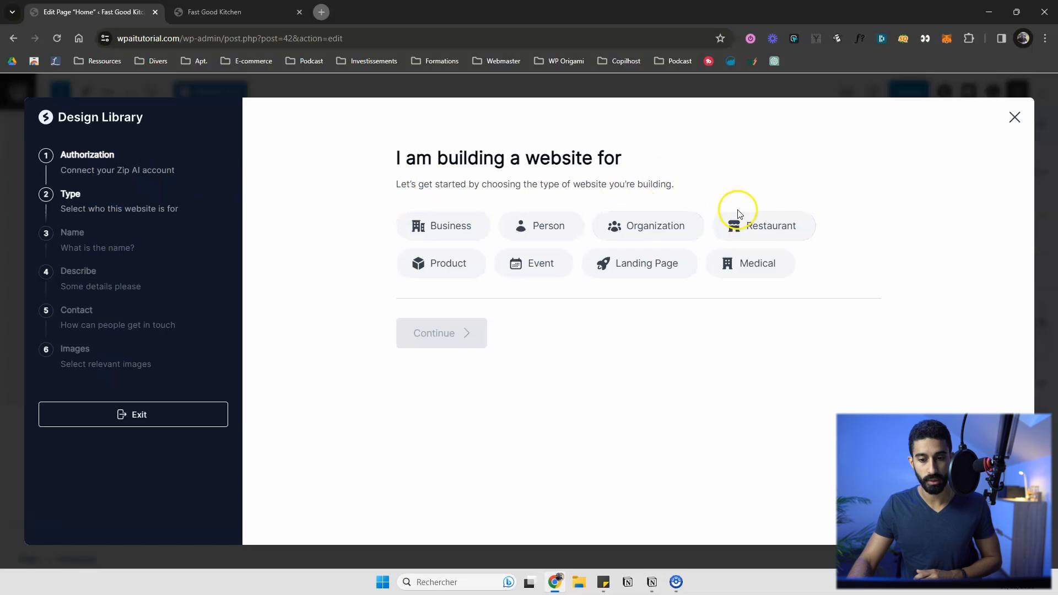
click(758, 227)
click(467, 333)
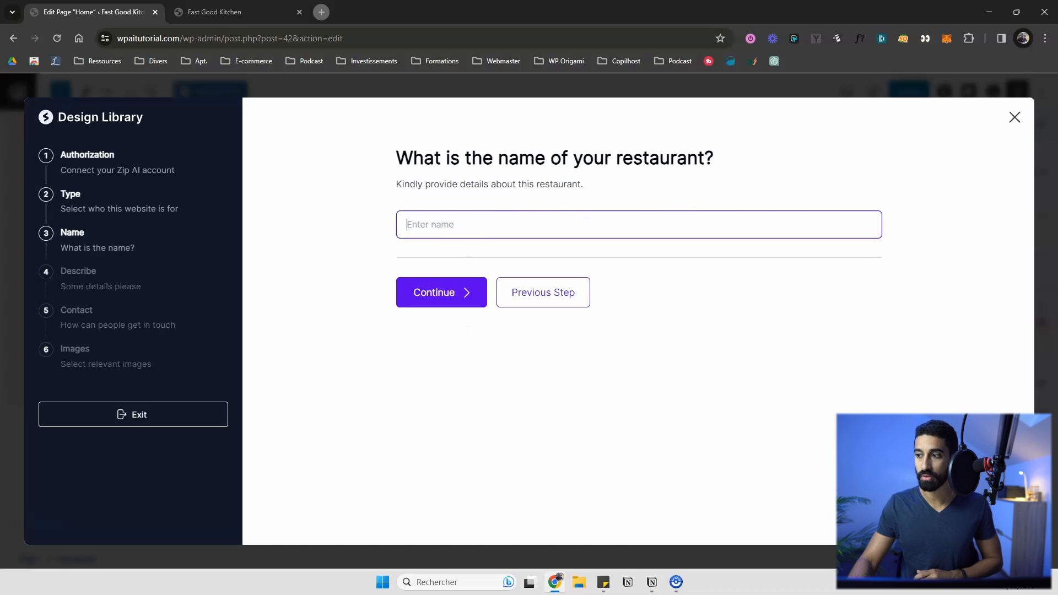
- Provide the restaurant name Fast Good Kitchen and its fast food description, and accept the prefilled contact details
key(alt+Tab)
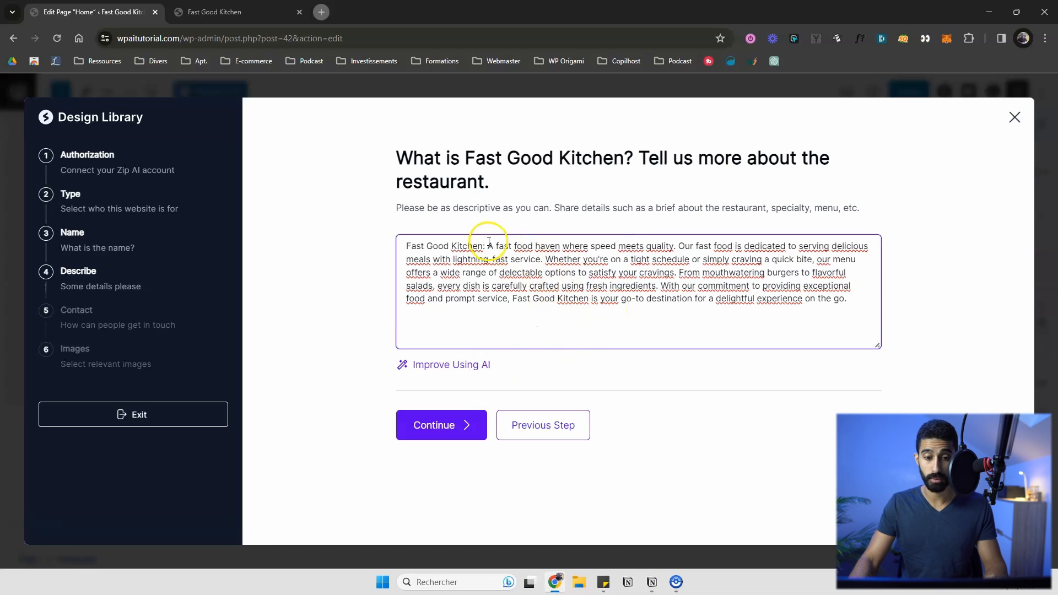
drag(574, 241, 722, 300)
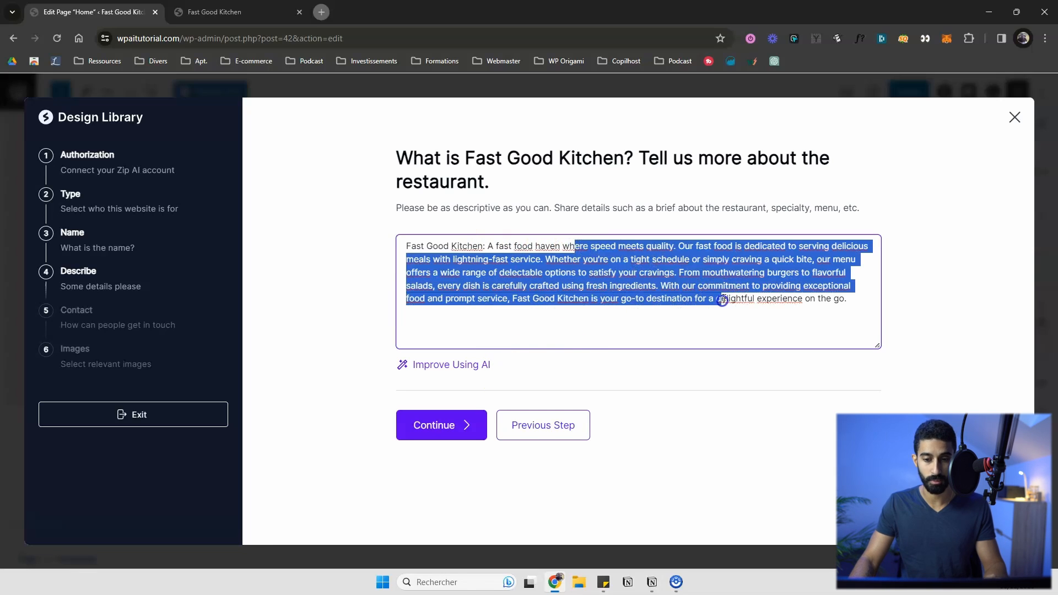
click(846, 289)
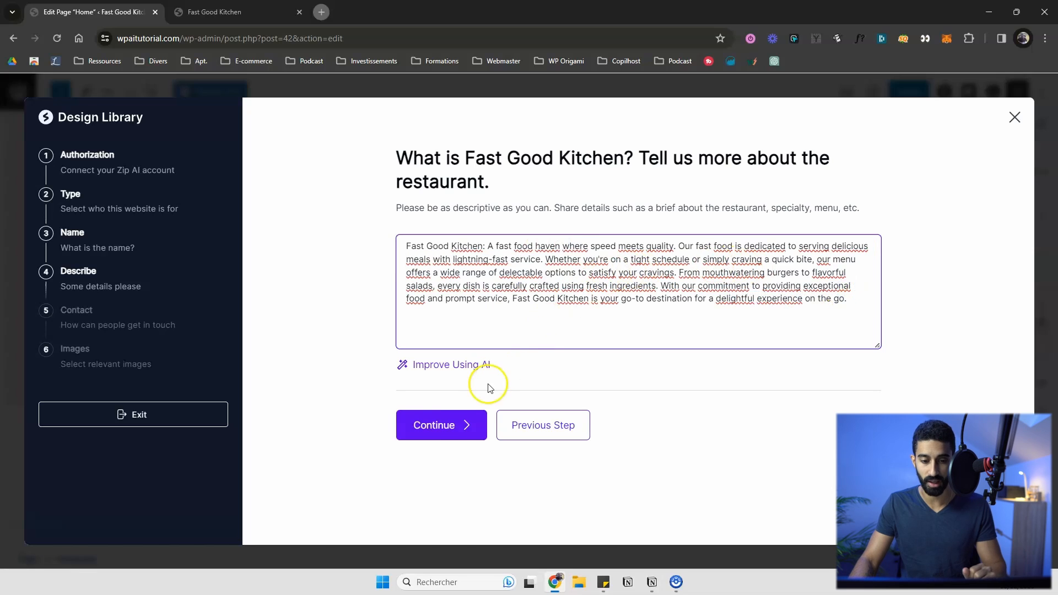
click(444, 435)
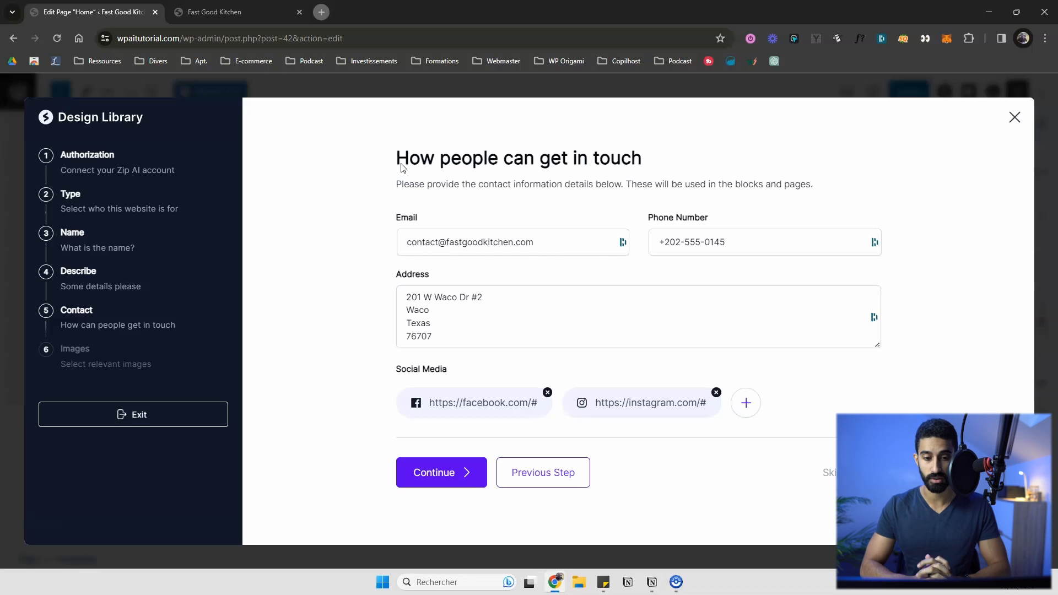
click(416, 473)
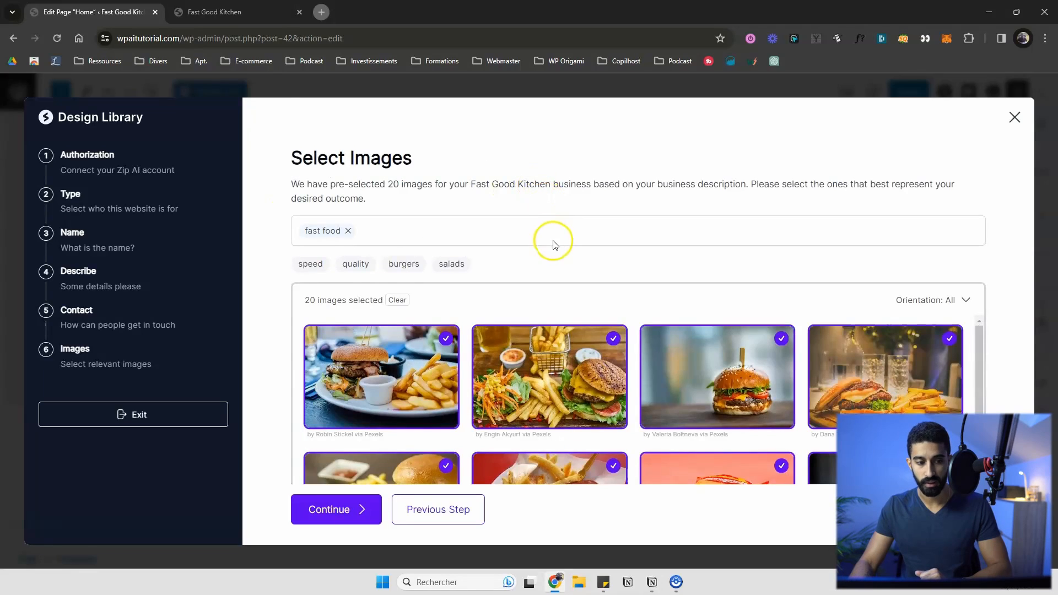
- Review and keep the preselected fast food images, and regenerate the AI content for the block patterns
scroll(836, 230, down, 3)
scroll(944, 236, down, 10)
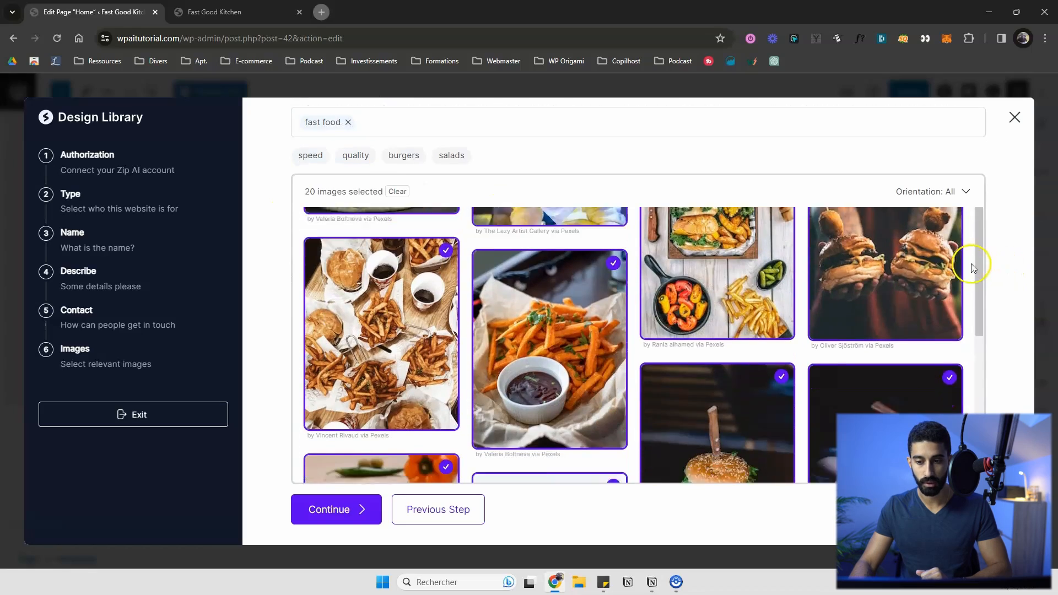
scroll(964, 268, down, 6)
scroll(956, 265, up, 14)
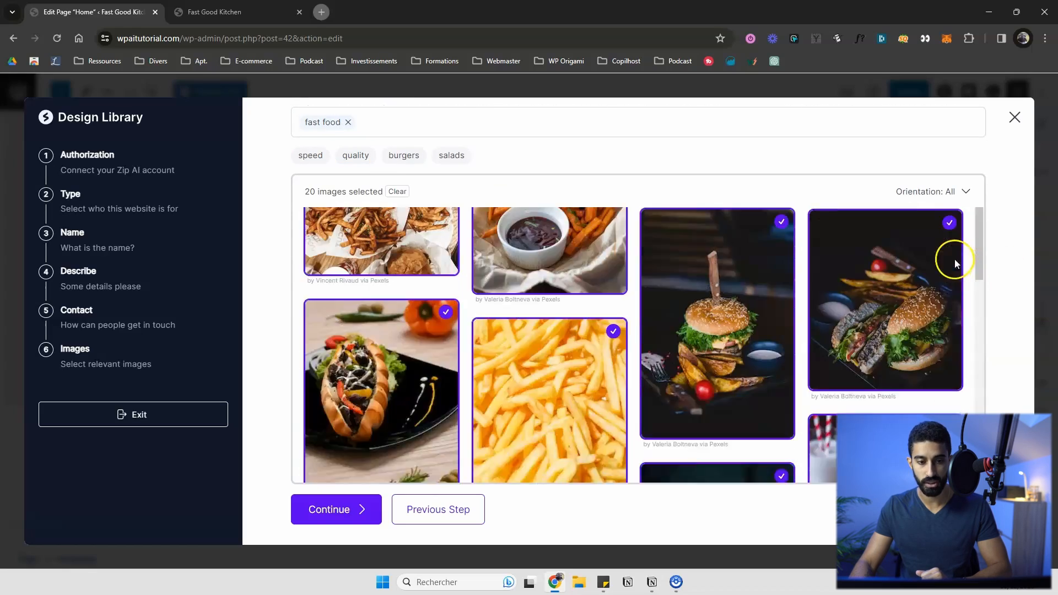
scroll(804, 268, up, 5)
scroll(638, 264, down, 2)
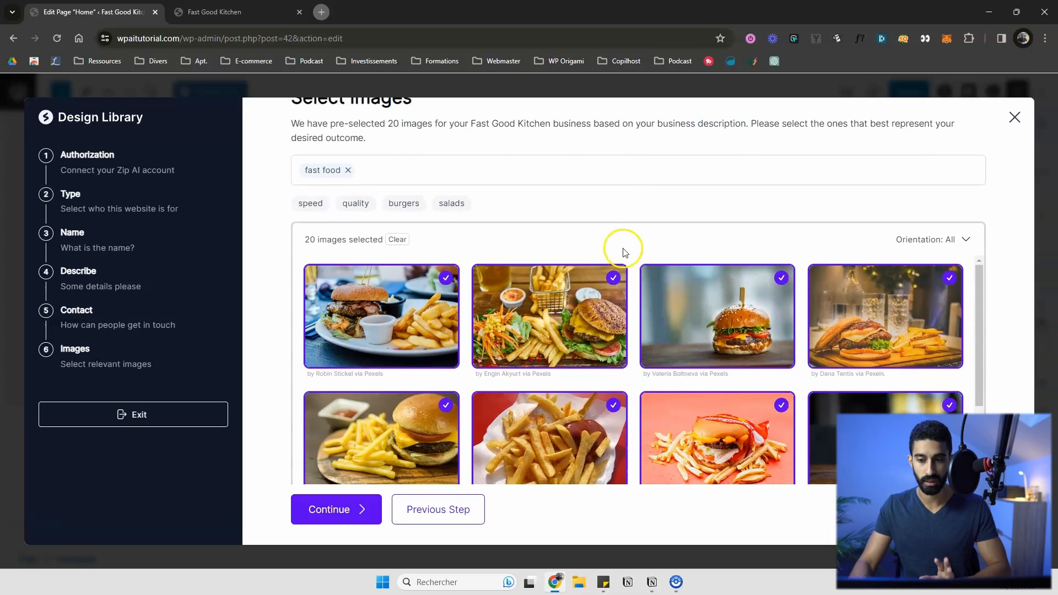
click(337, 507)
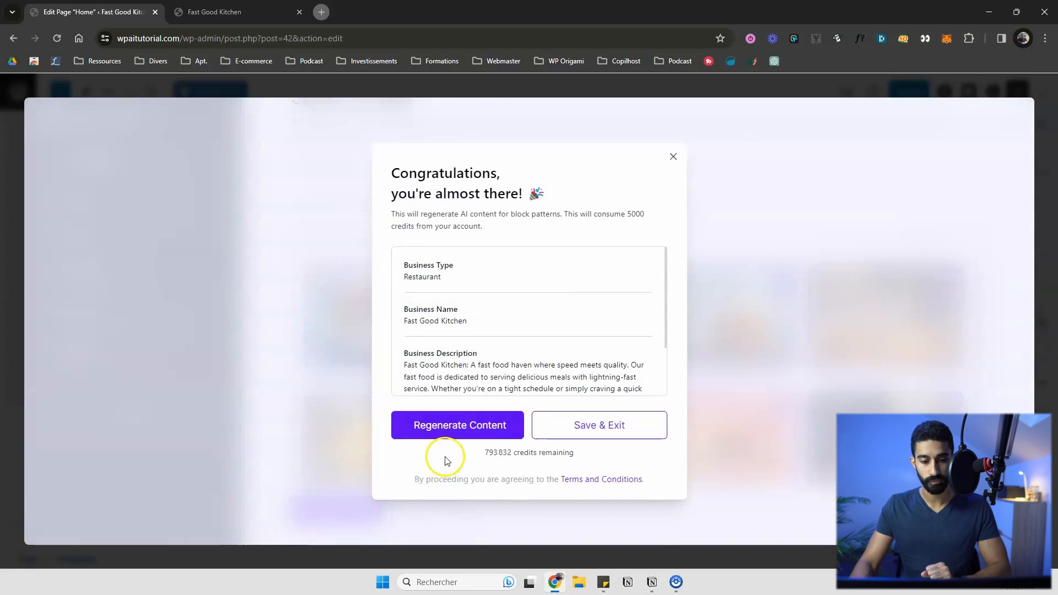
click(468, 433)
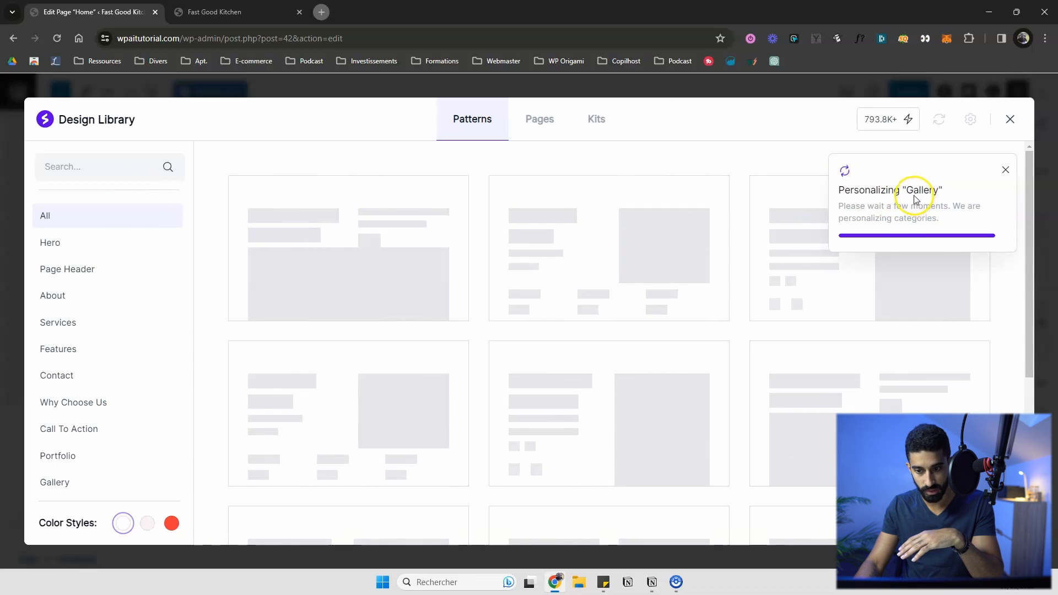
- Examine the personalized patterns in the About and Services categories, comparing their generated texts, images and layouts
scroll(134, 362, down, 4)
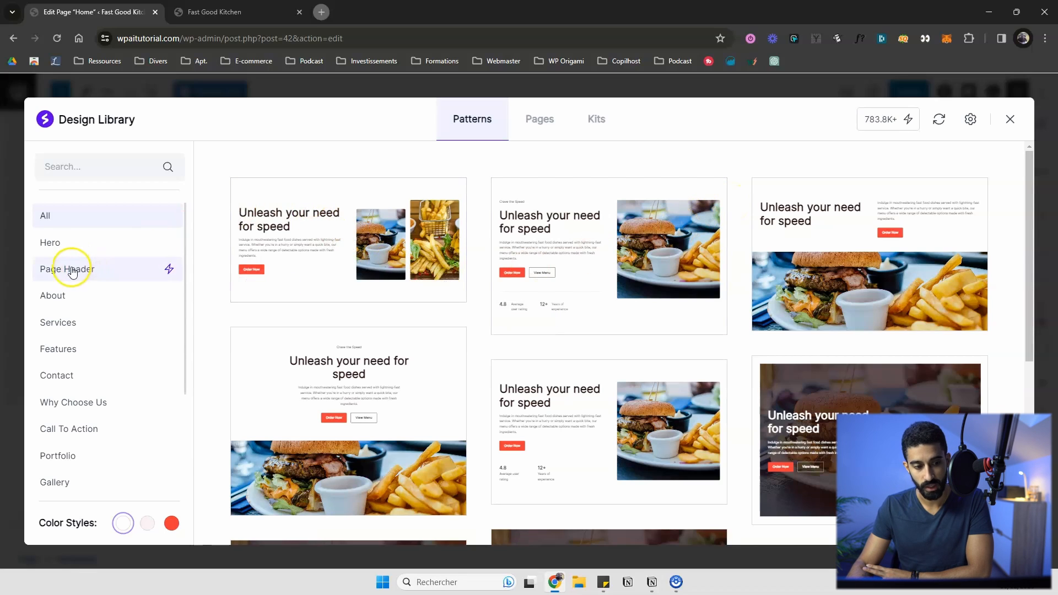
click(66, 297)
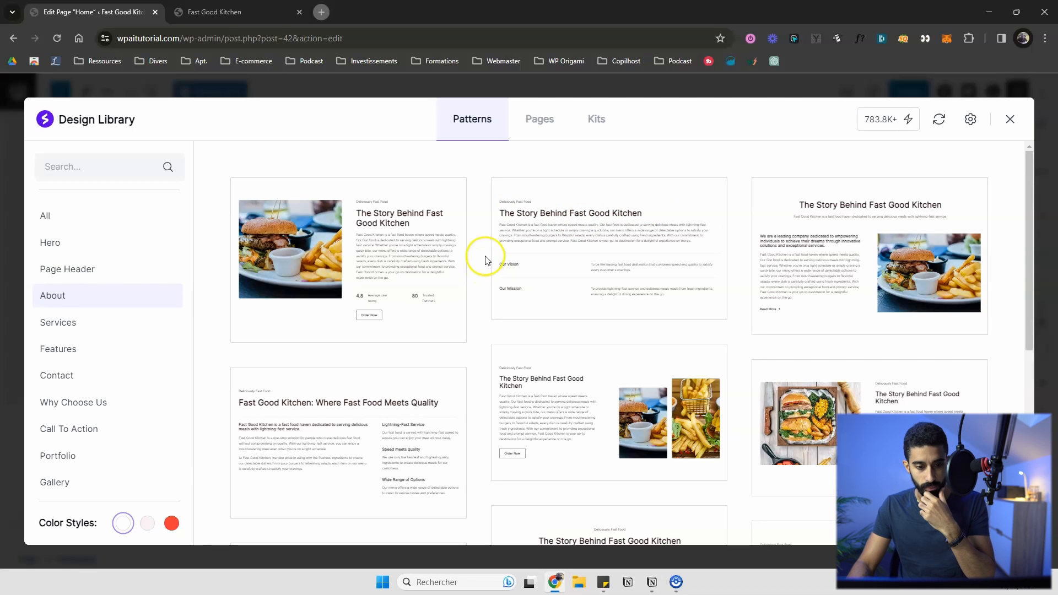
scroll(483, 268, down, 3)
scroll(518, 264, down, 5)
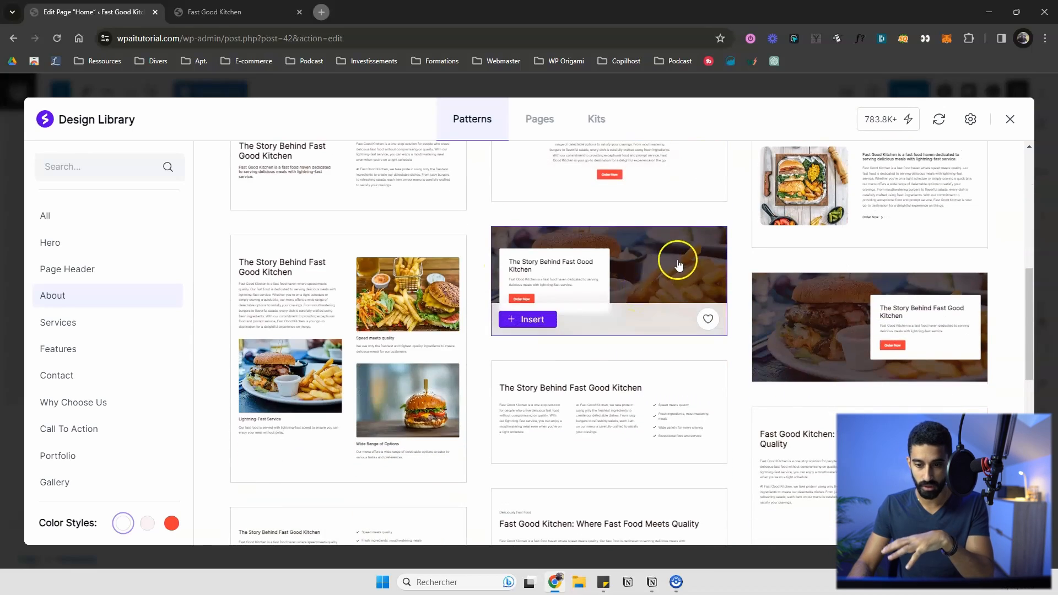
scroll(717, 281, up, 3)
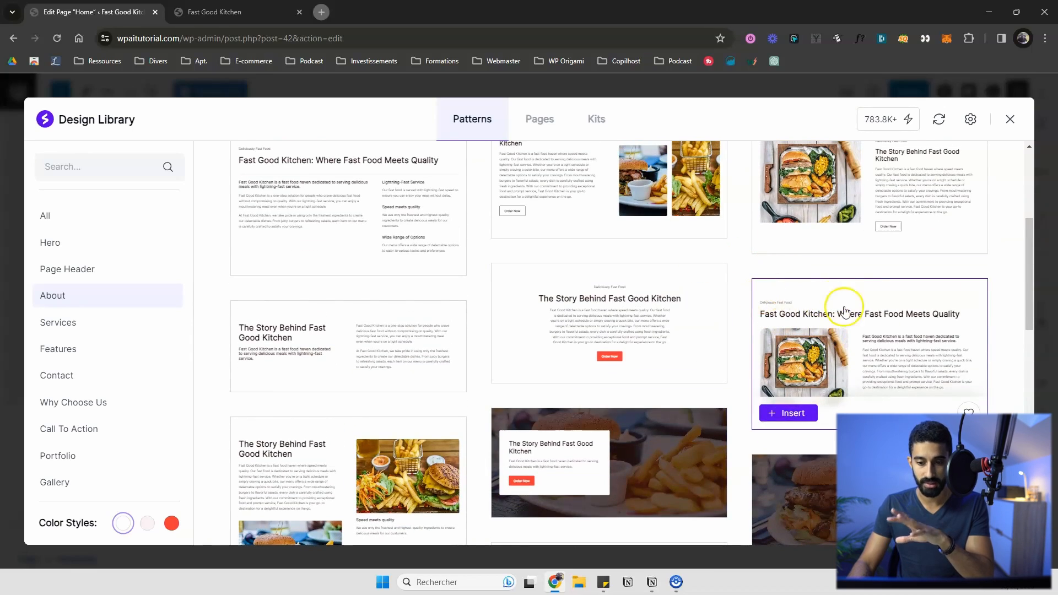
scroll(566, 299, up, 2)
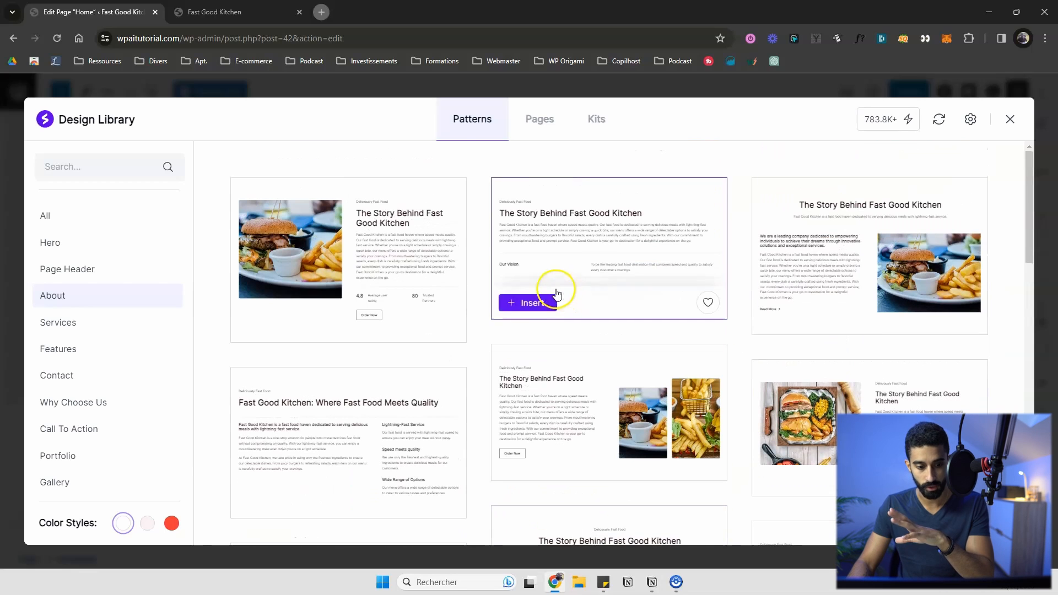
click(113, 324)
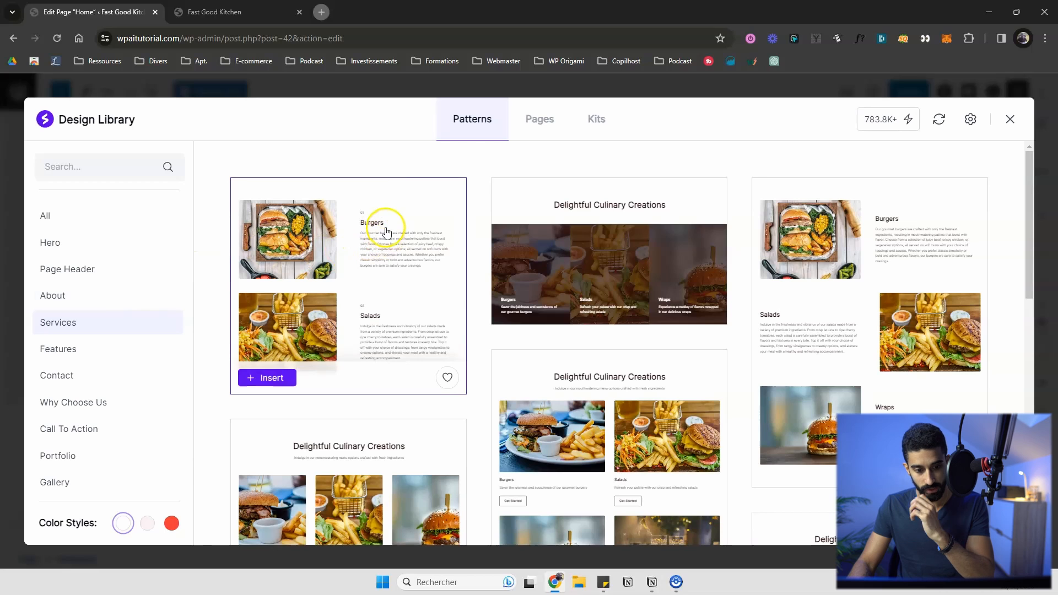
scroll(503, 336, down, 2)
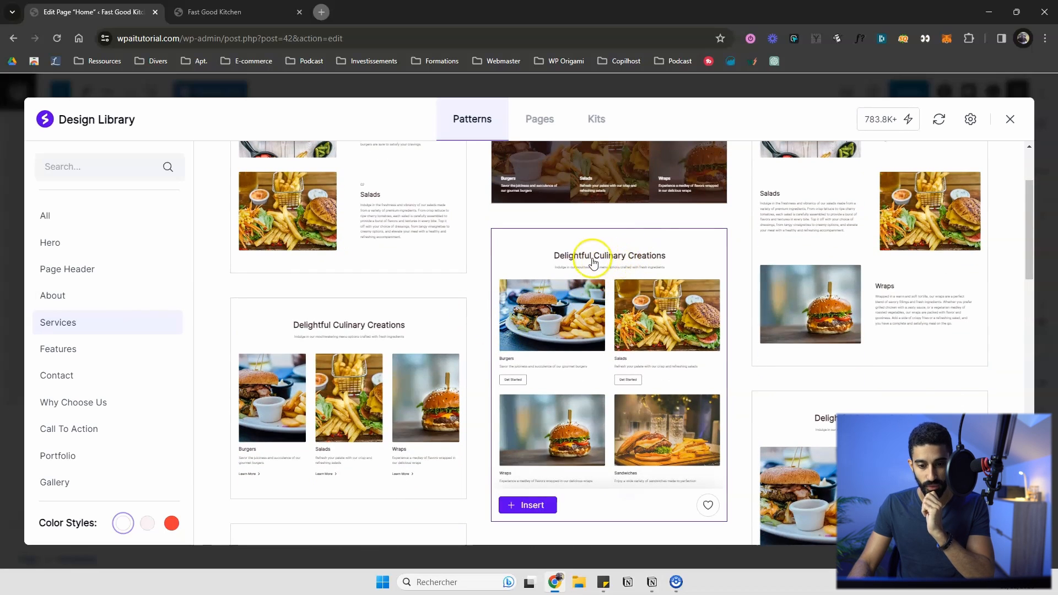
scroll(426, 328, up, 2)
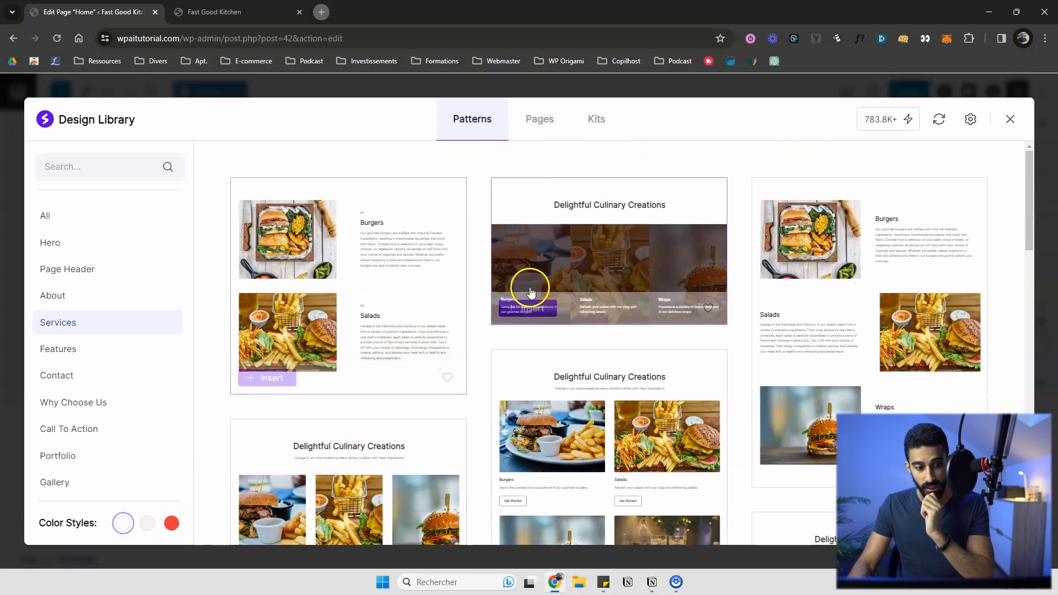
- Examine the personalized Hero and Features patterns and the remaining pattern categories
click(106, 241)
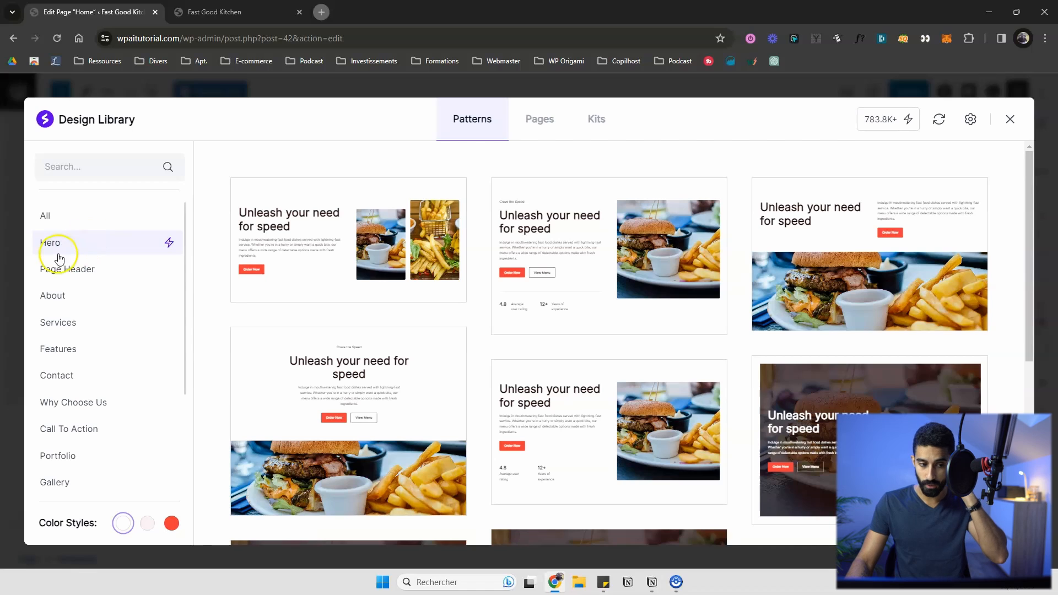
mouse_move(292, 261)
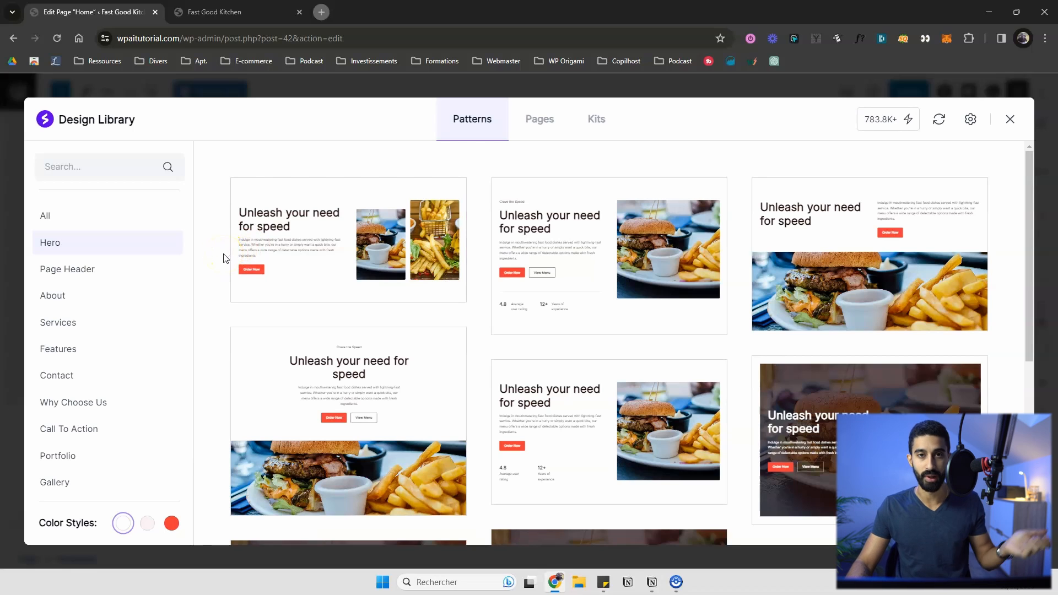
click(82, 346)
mouse_move(578, 205)
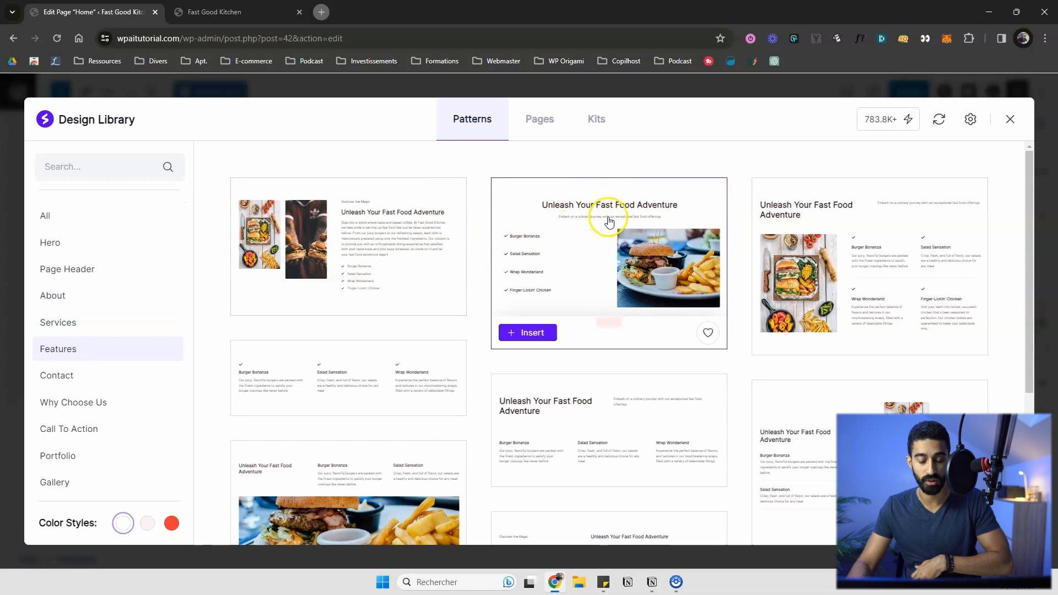
mouse_move(855, 277)
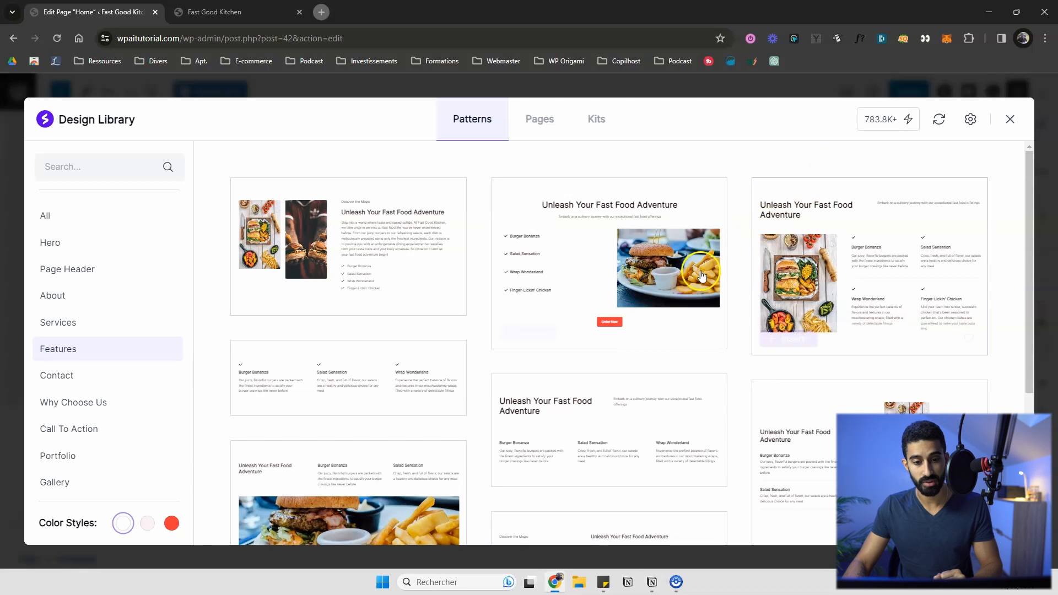
scroll(611, 288, down, 4)
scroll(474, 314, up, 5)
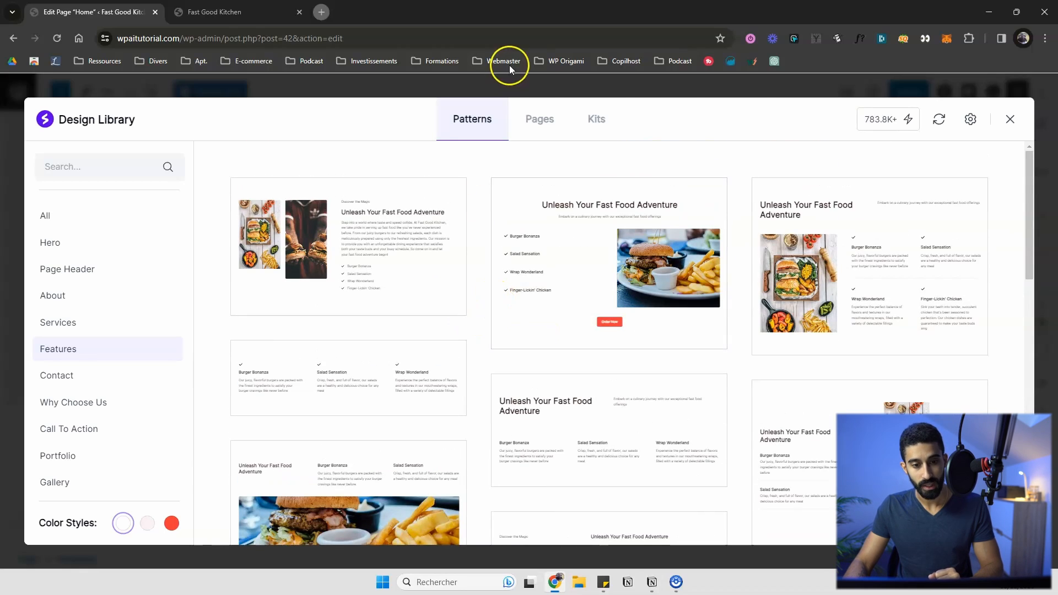
scroll(127, 350, down, 3)
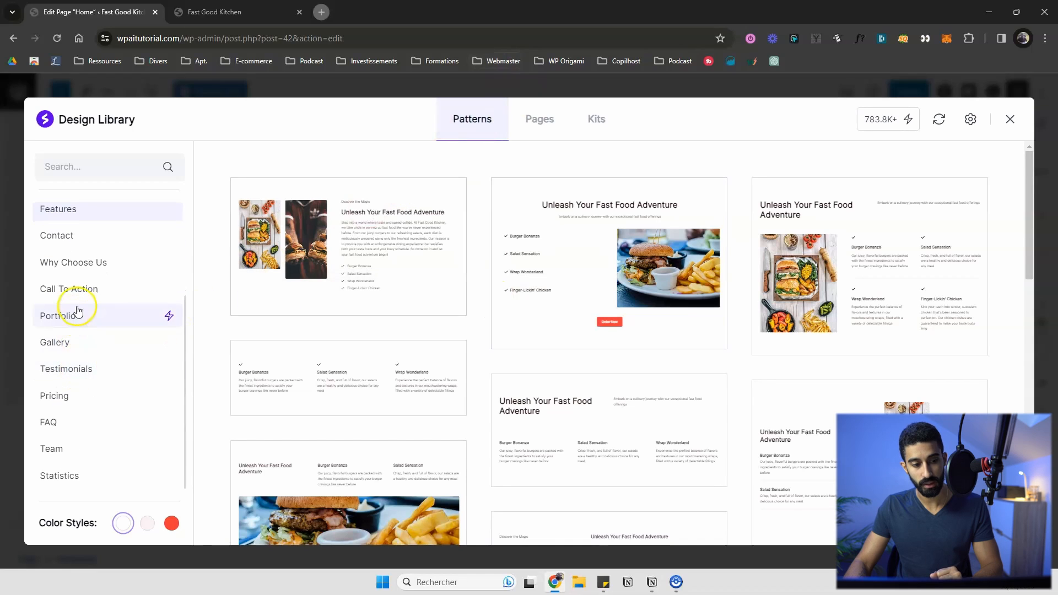
mouse_move(331, 276)
mouse_move(524, 292)
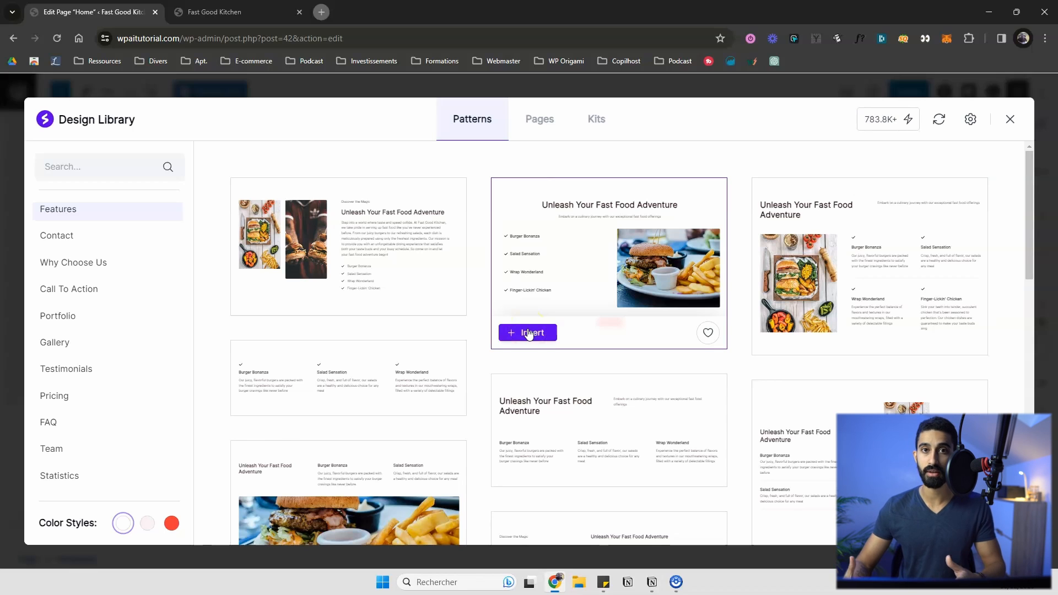
- Switch the design library to full-page templates and generate AI content for all pages using 5K credits
click(548, 124)
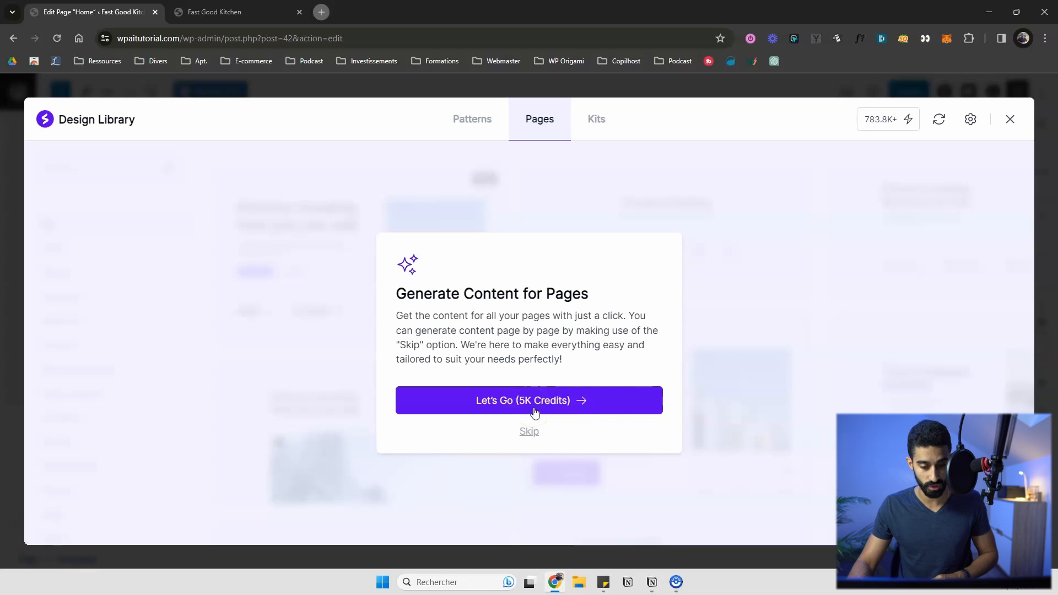
click(528, 435)
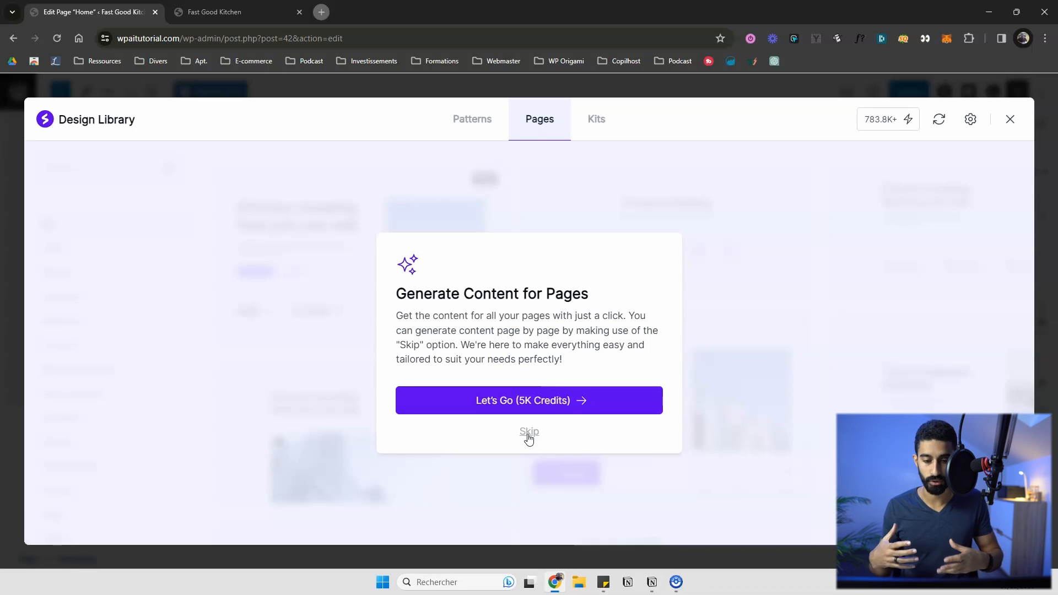
click(513, 401)
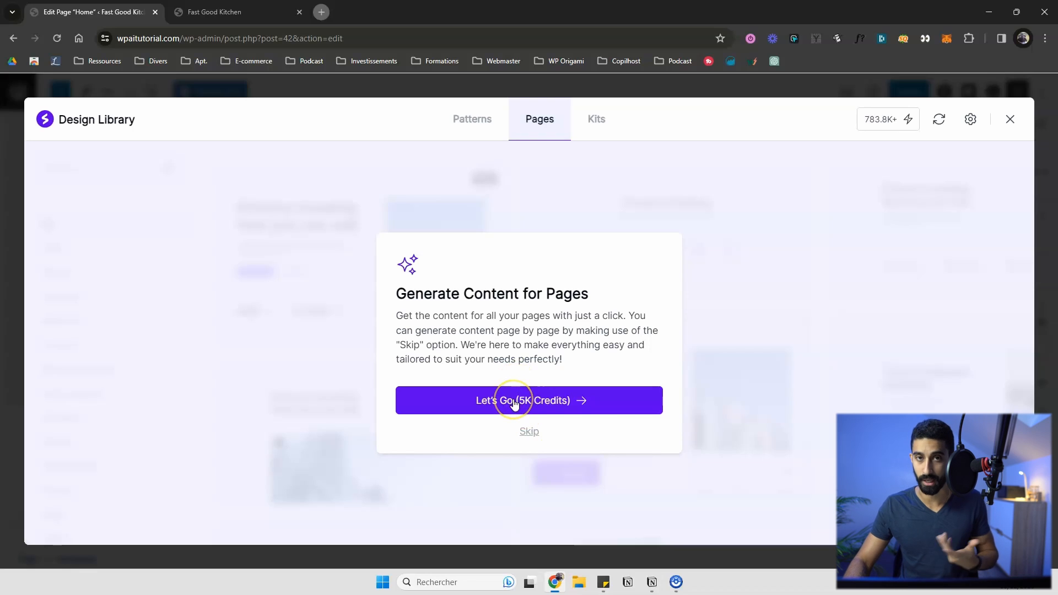
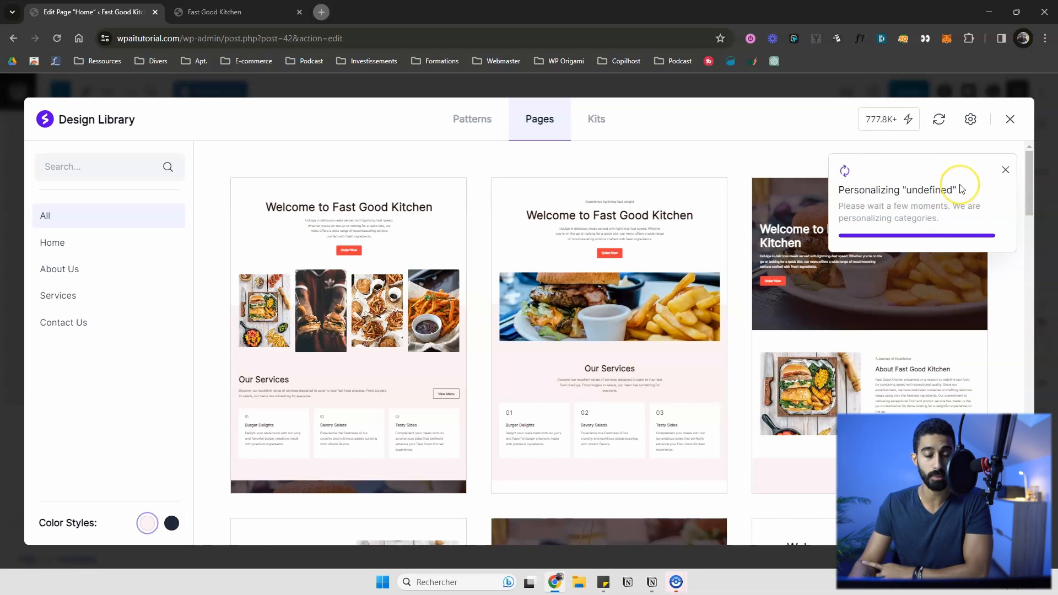
- Dismiss the personalization notice and examine the AI-personalized Fast Good Kitchen templates across all page categories
click(976, 182)
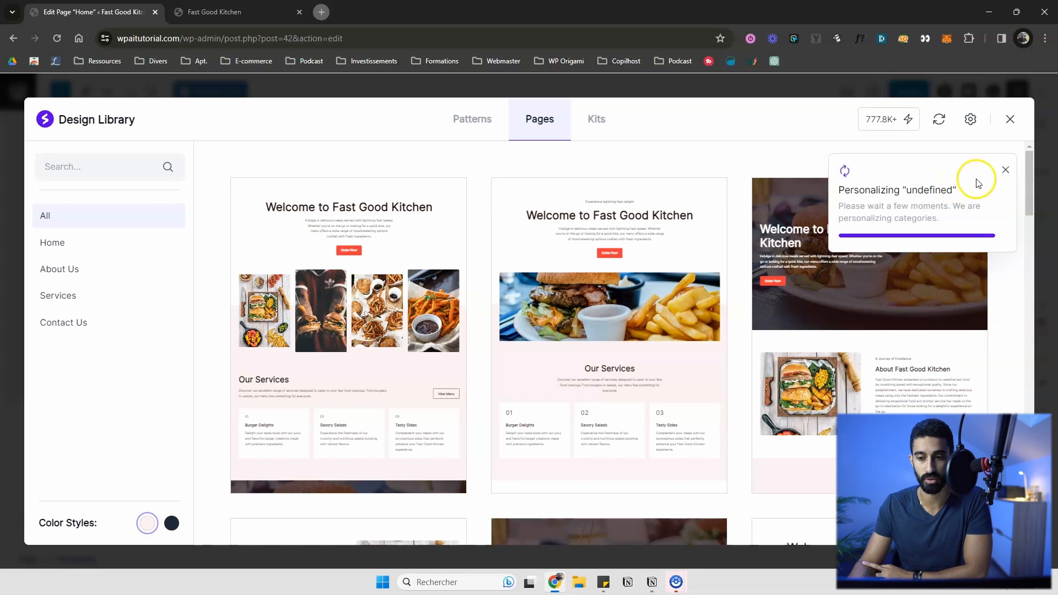
click(1004, 172)
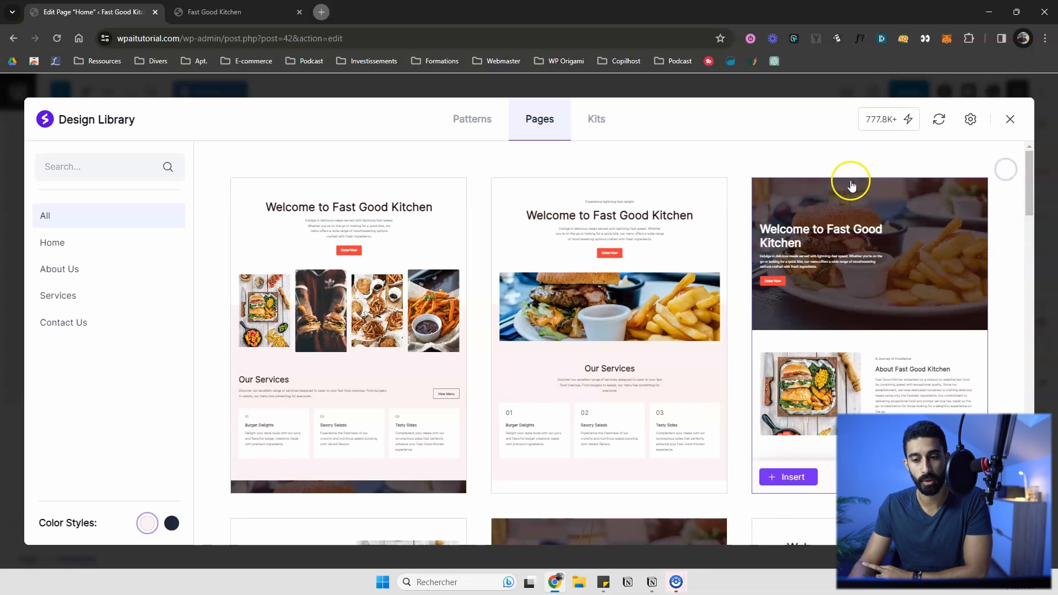
scroll(740, 158, down, 2)
scroll(740, 158, down, 5)
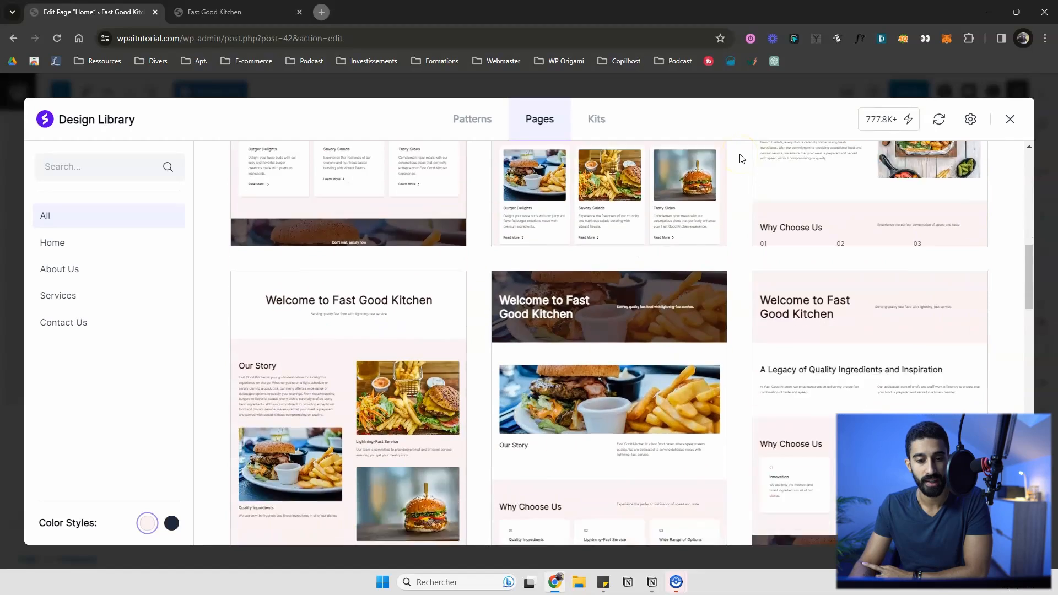
scroll(705, 166, up, 3)
scroll(455, 177, up, 4)
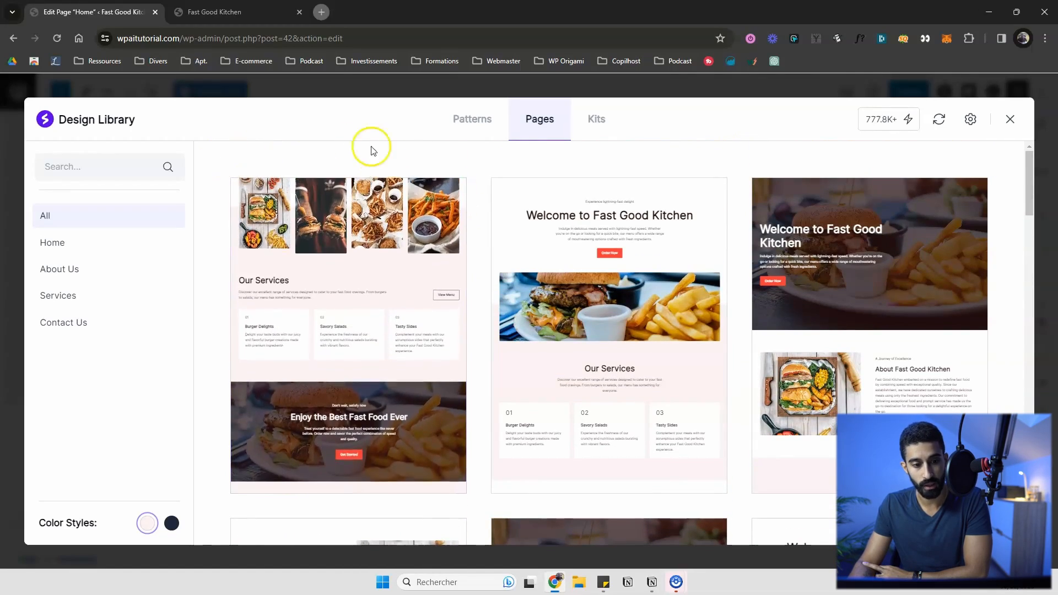
scroll(507, 169, down, 6)
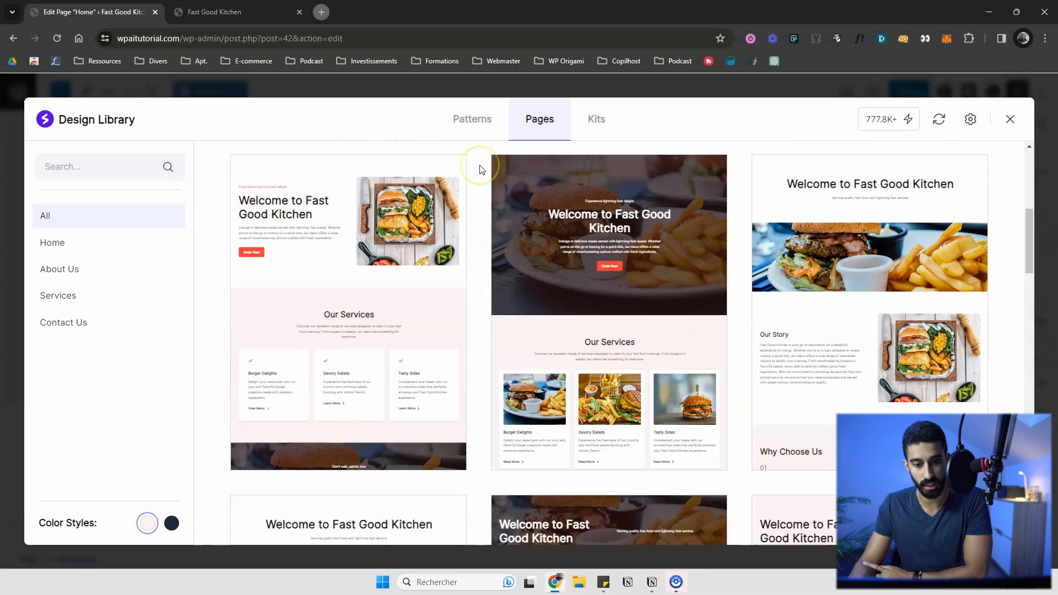
scroll(480, 169, down, 3)
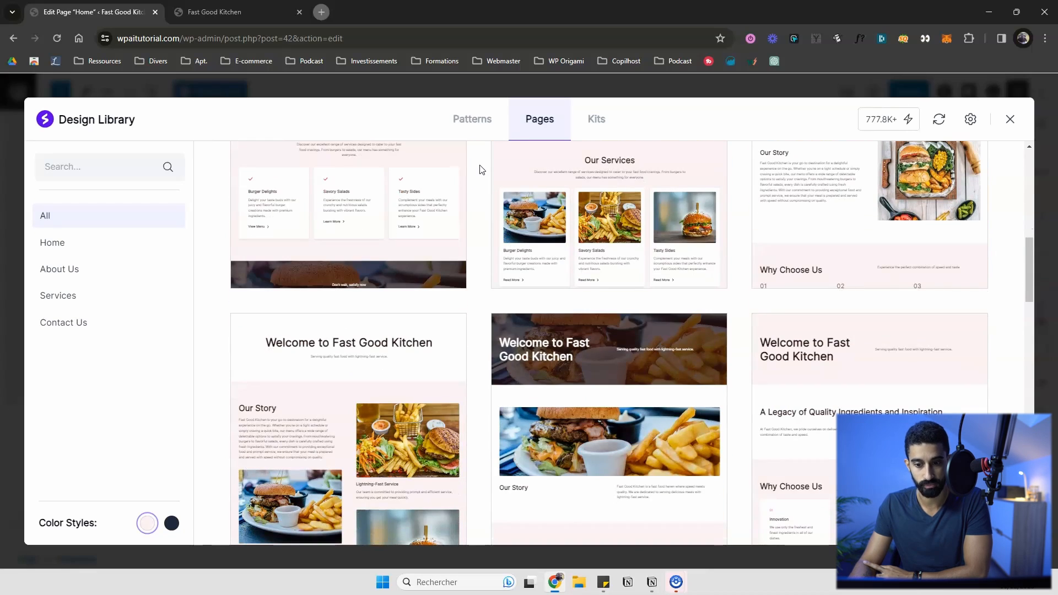
scroll(474, 192, up, 5)
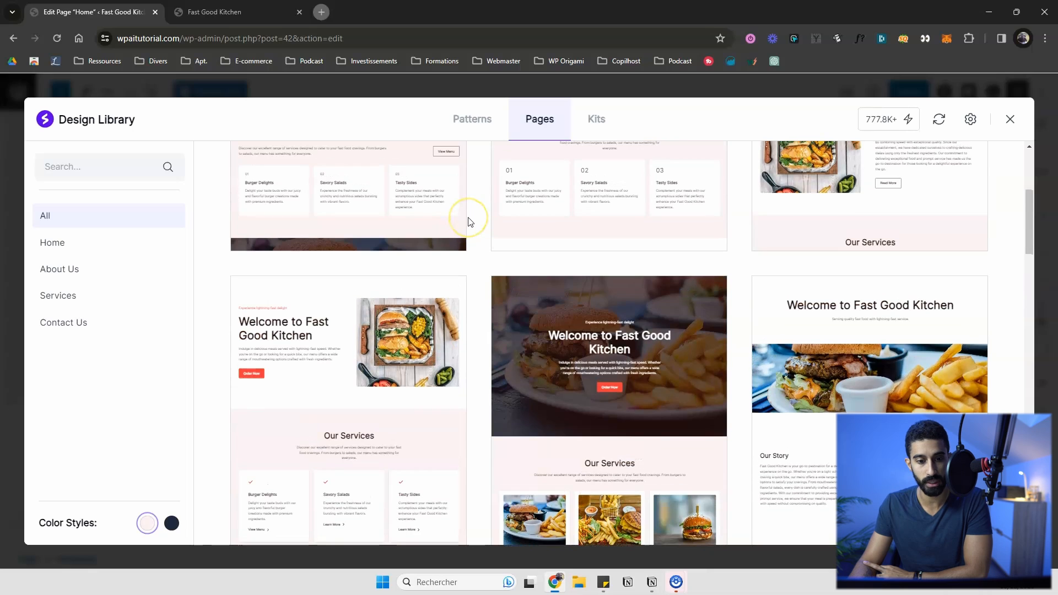
scroll(470, 222, up, 5)
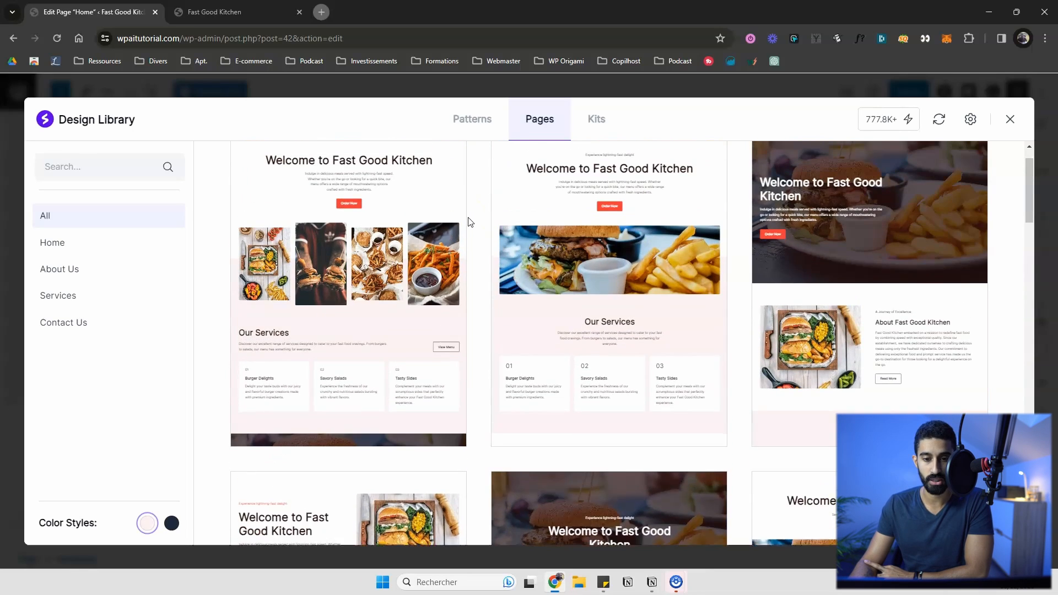
scroll(470, 222, down, 8)
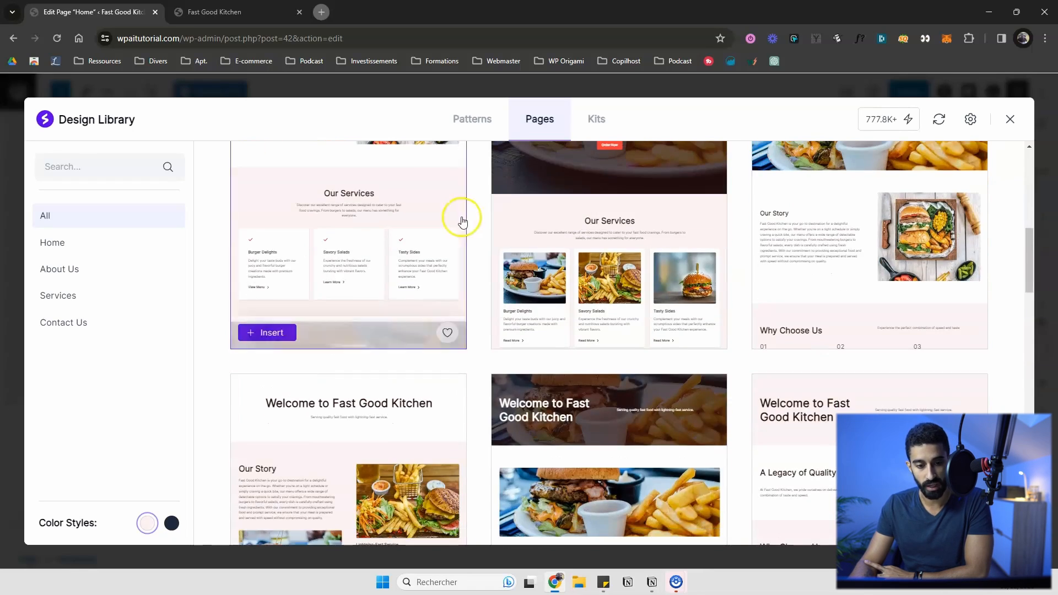
- Examine the About Us and Services page templates, comparing their layouts, food images and generated texts
click(76, 280)
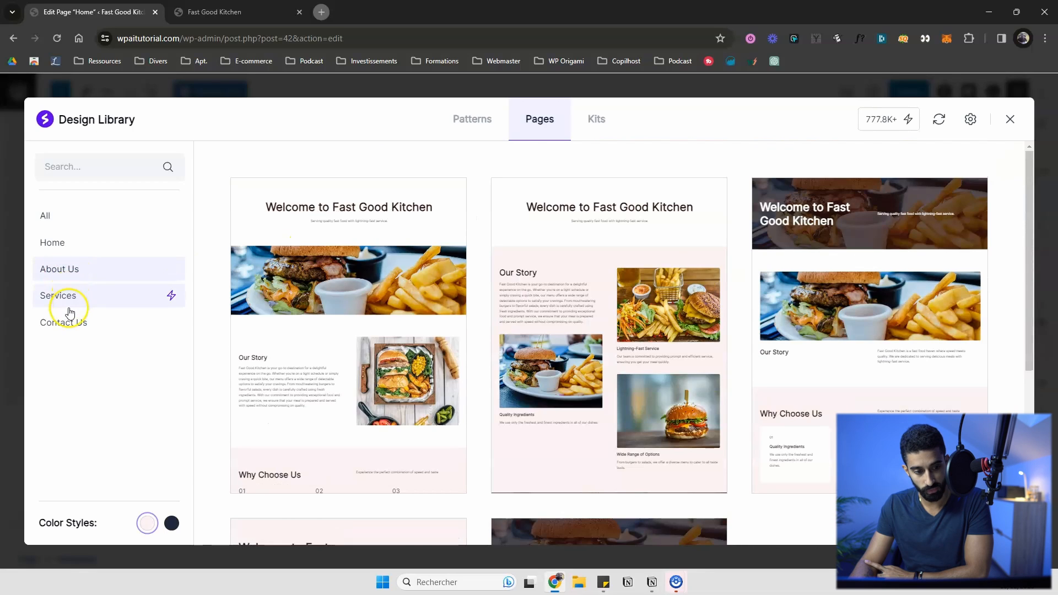
click(68, 306)
mouse_move(279, 255)
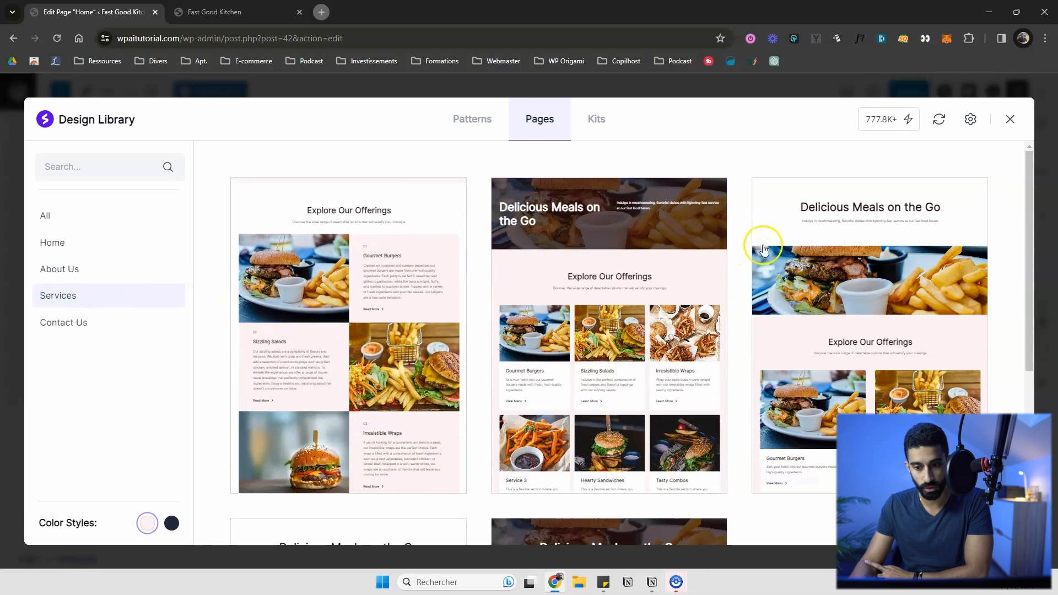
scroll(777, 246, down, 5)
mouse_move(651, 346)
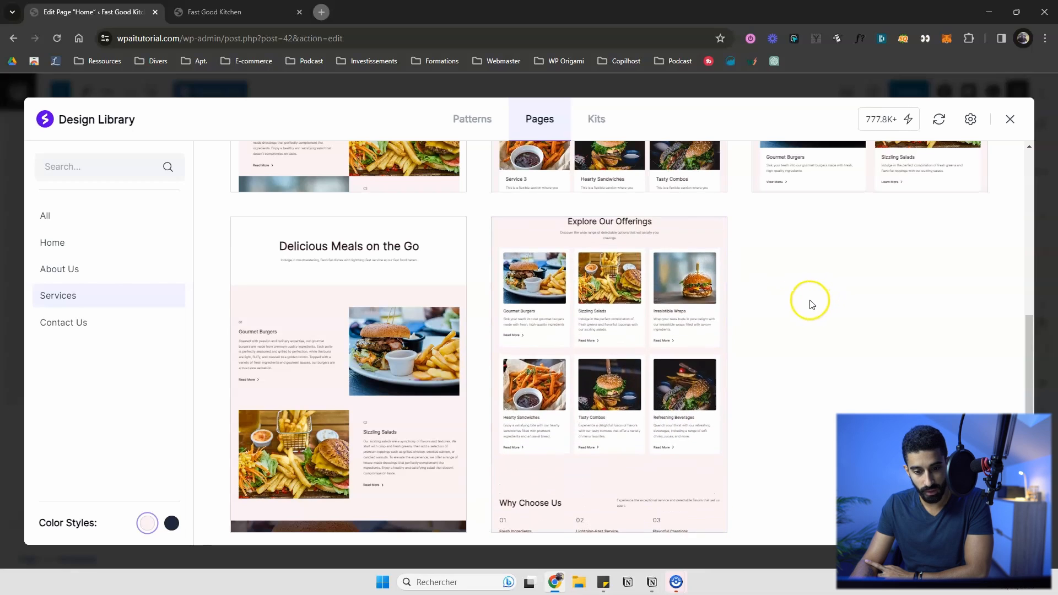
mouse_move(664, 328)
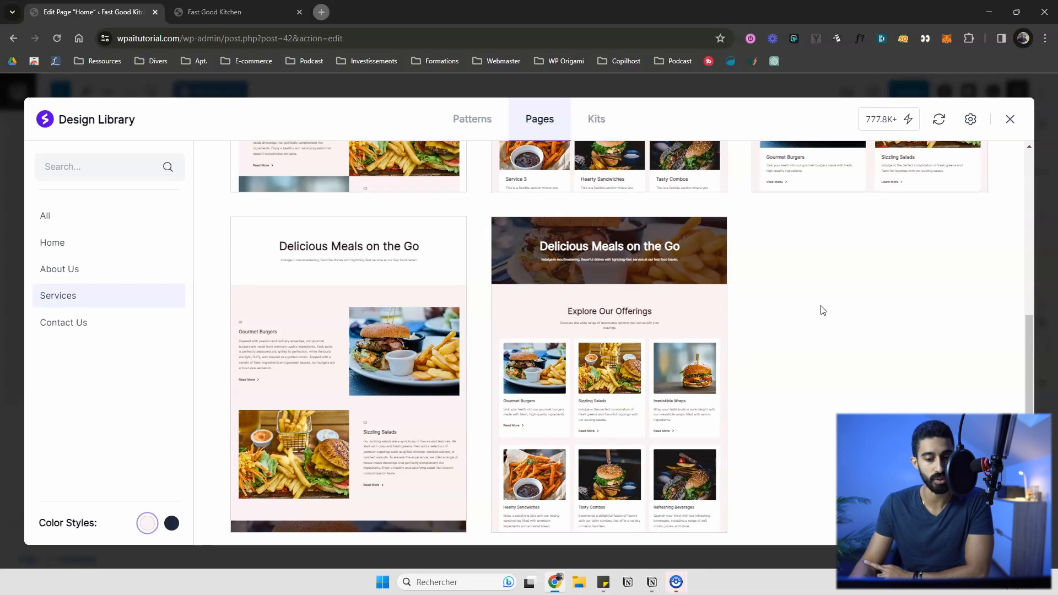
click(587, 346)
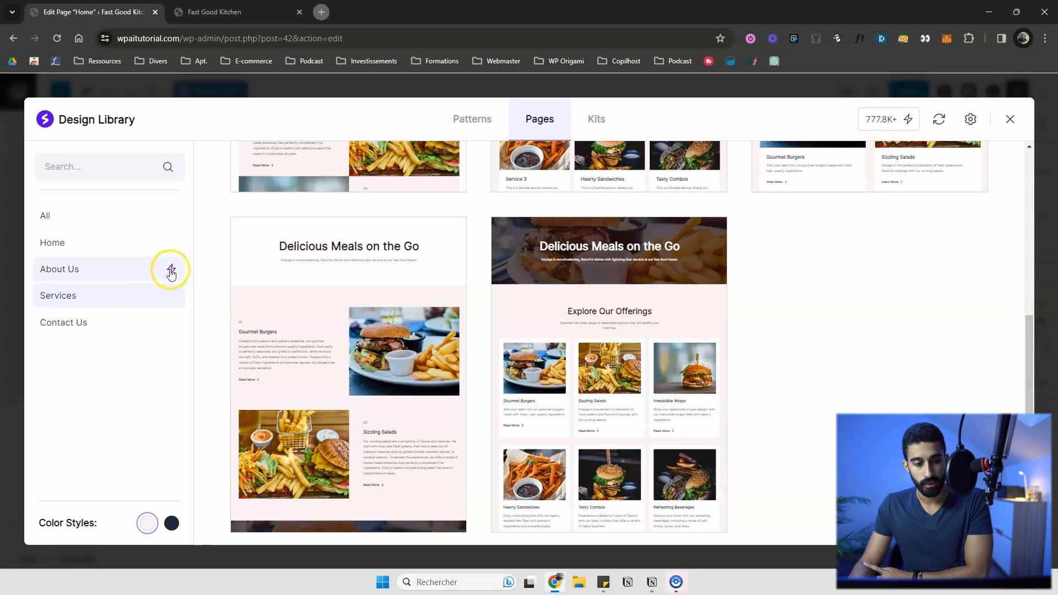
- Return to the block patterns, check the option to personalize only the About category again, and dismiss it without generating
click(170, 245)
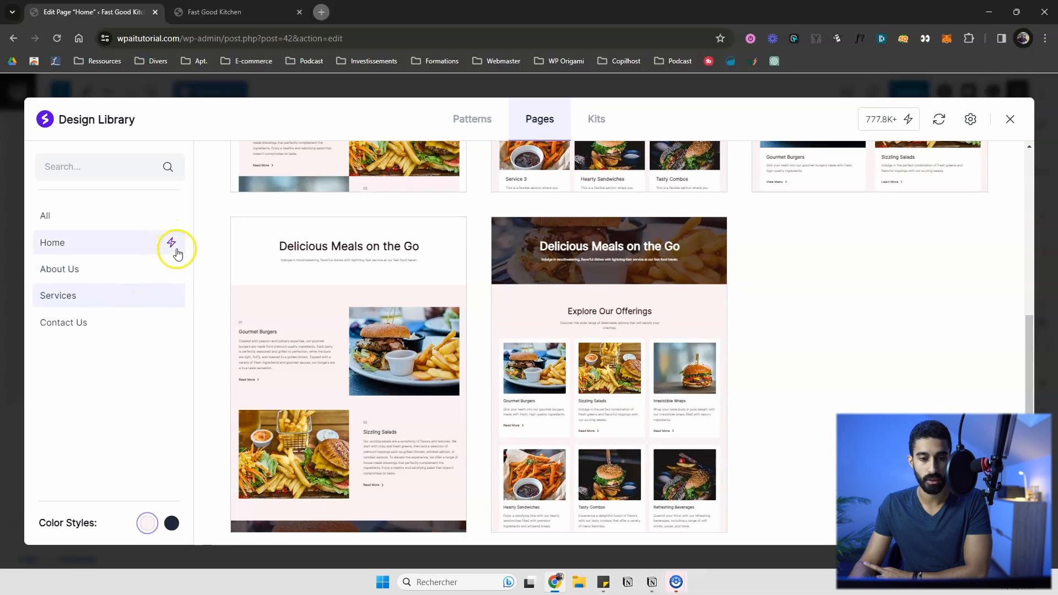
click(476, 118)
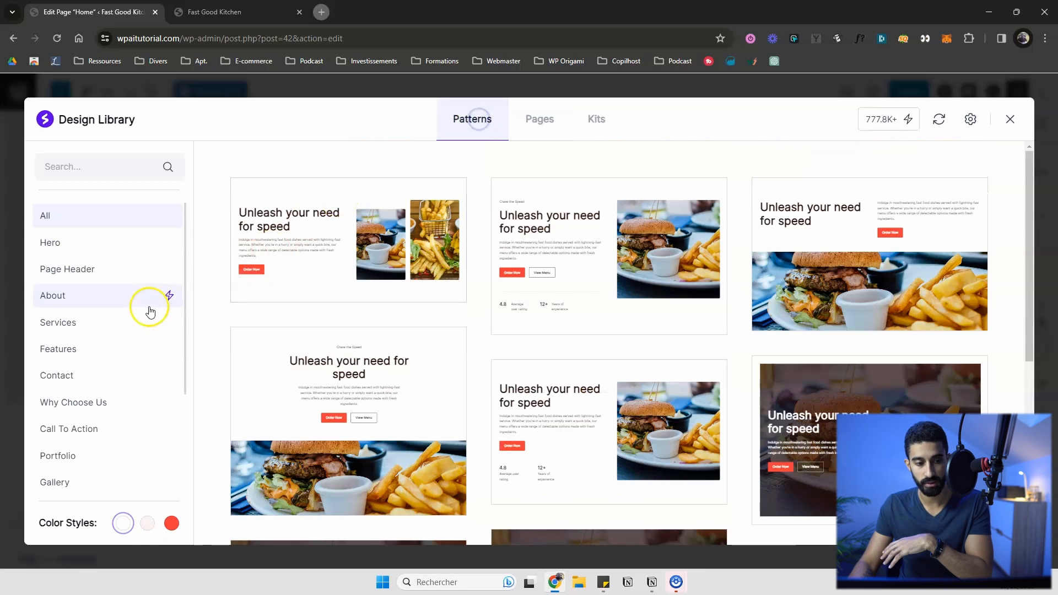
click(169, 300)
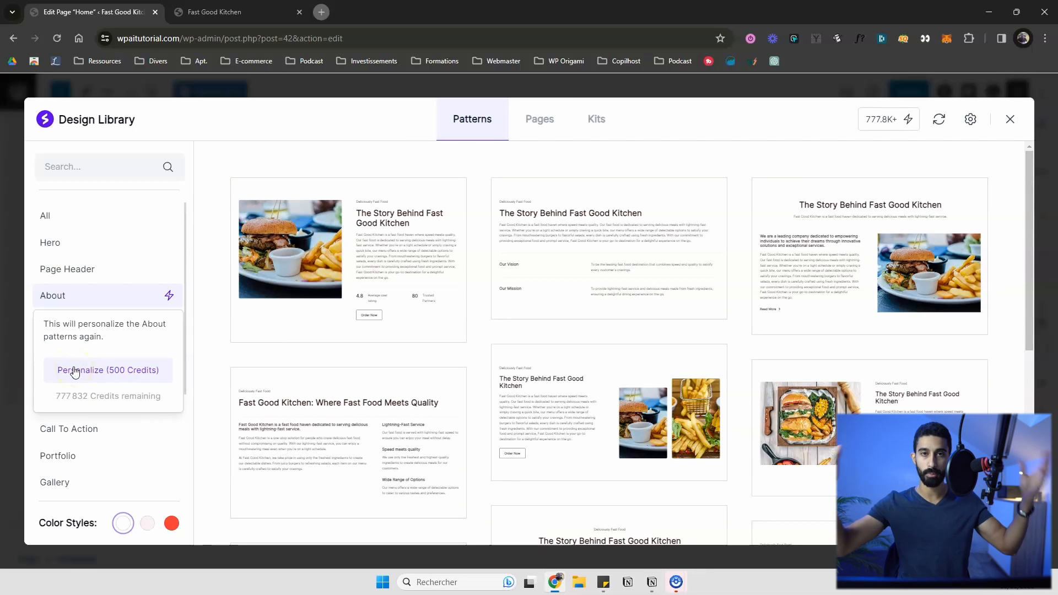
click(212, 209)
- Preview the About patterns in the light pink color style and in the red one
scroll(123, 334, down, 3)
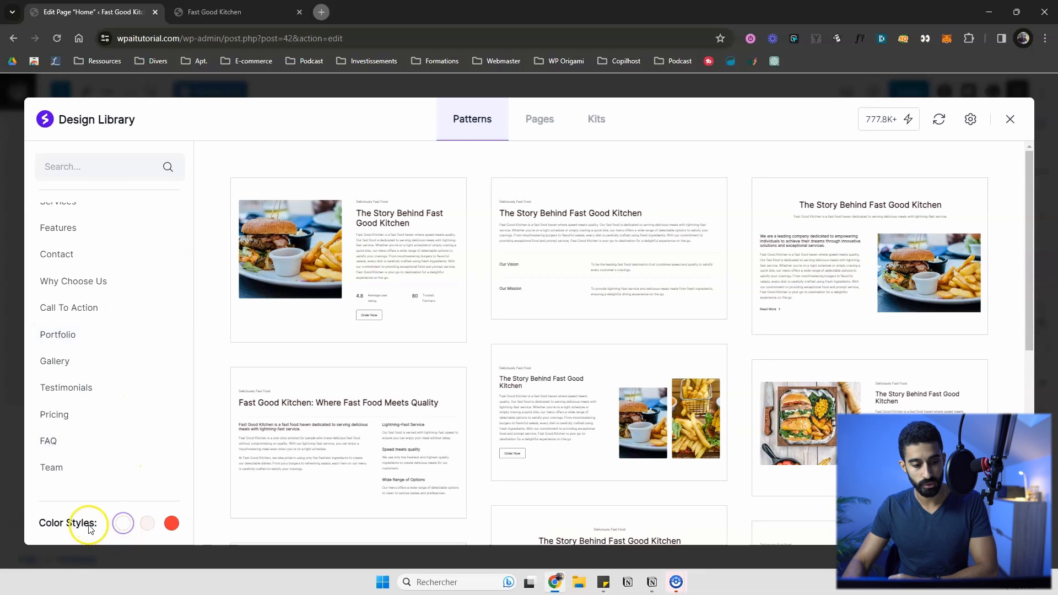
click(146, 527)
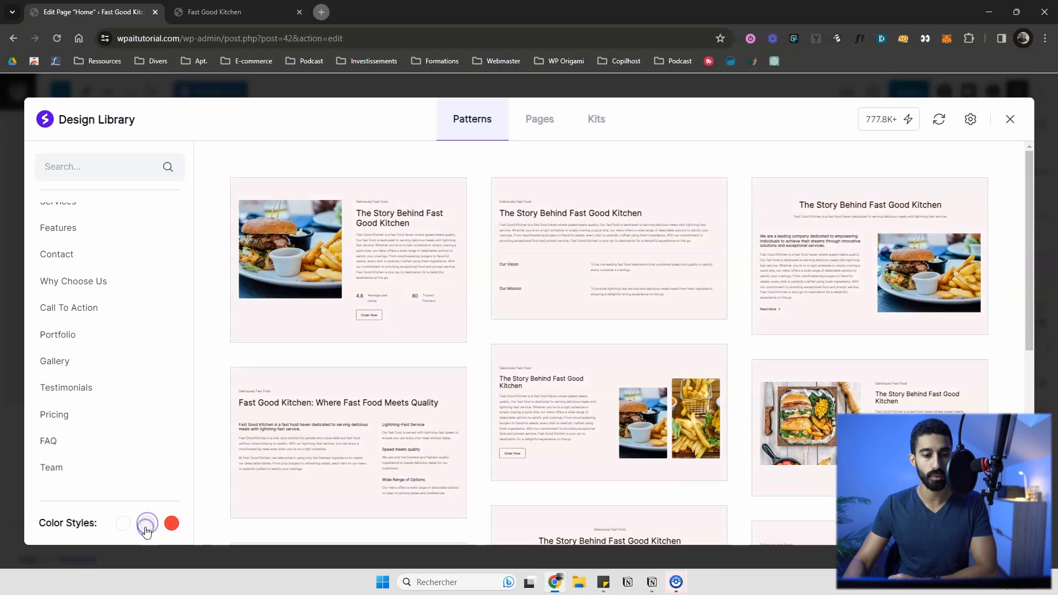
click(172, 524)
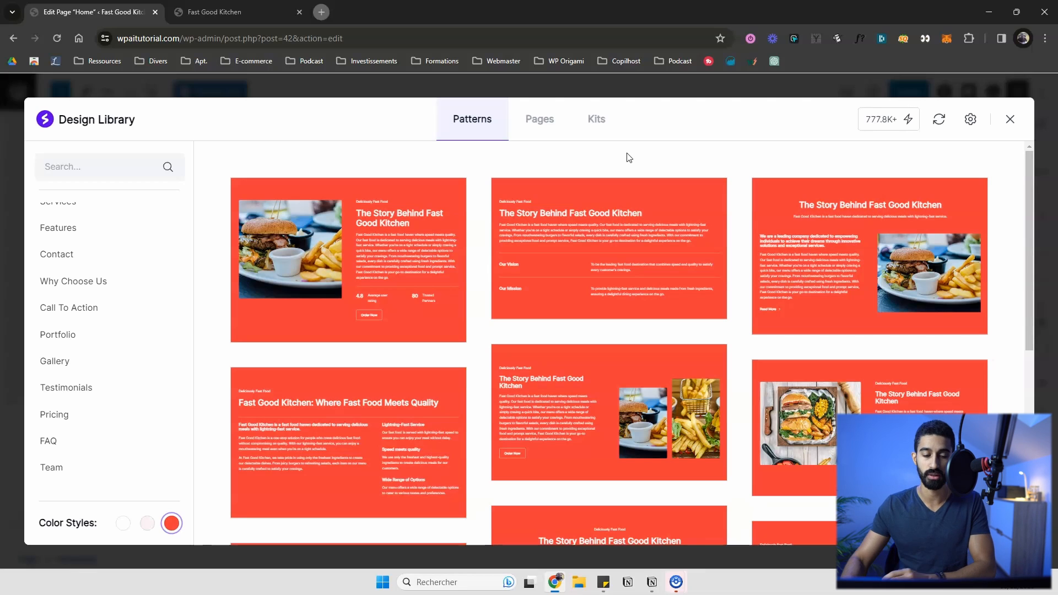
click(172, 523)
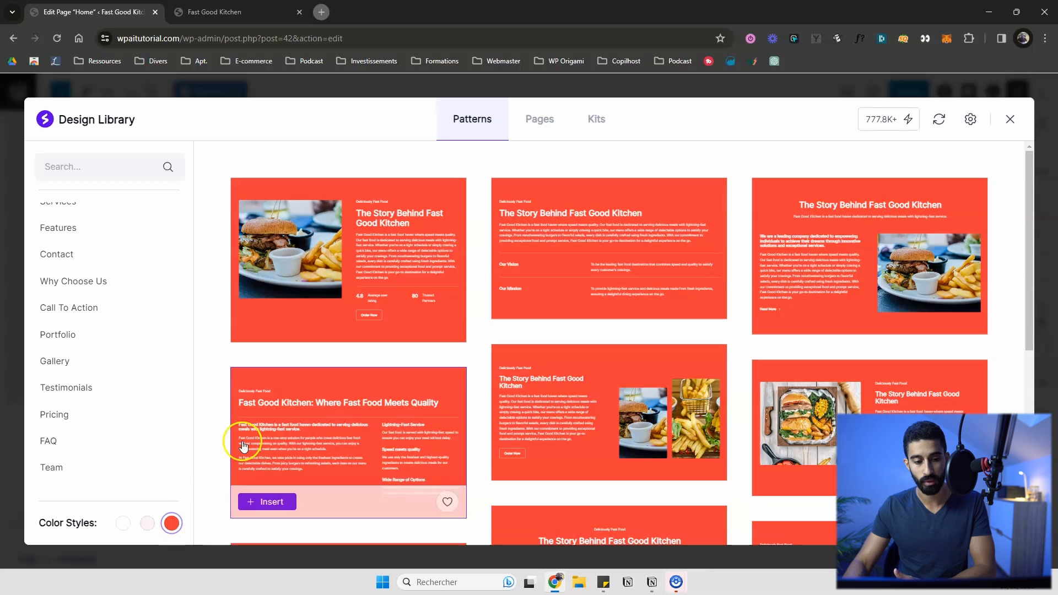
scroll(401, 246, down, 7)
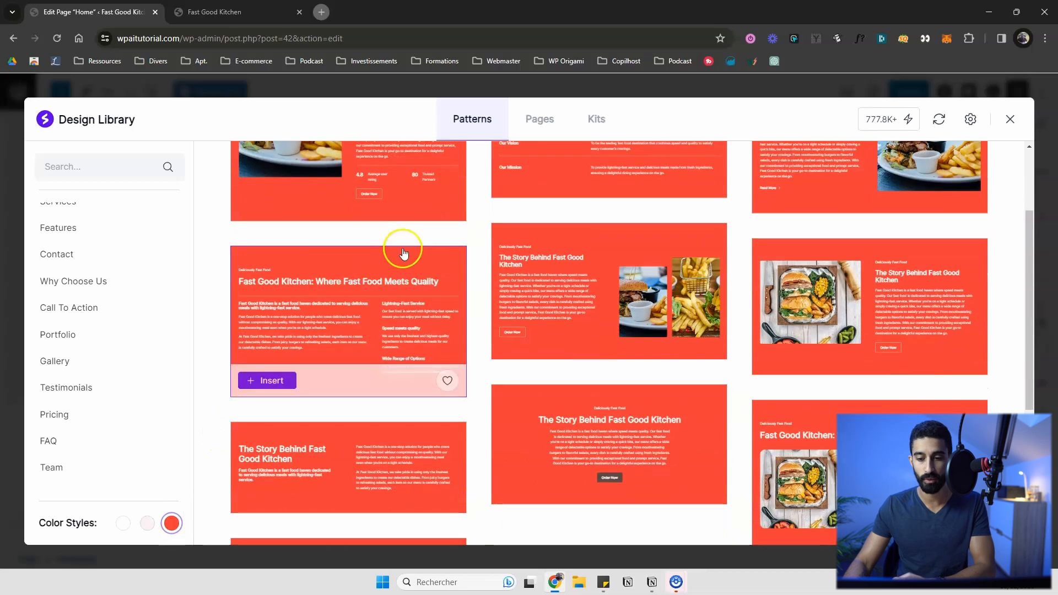
scroll(292, 365, up, 5)
scroll(295, 366, up, 2)
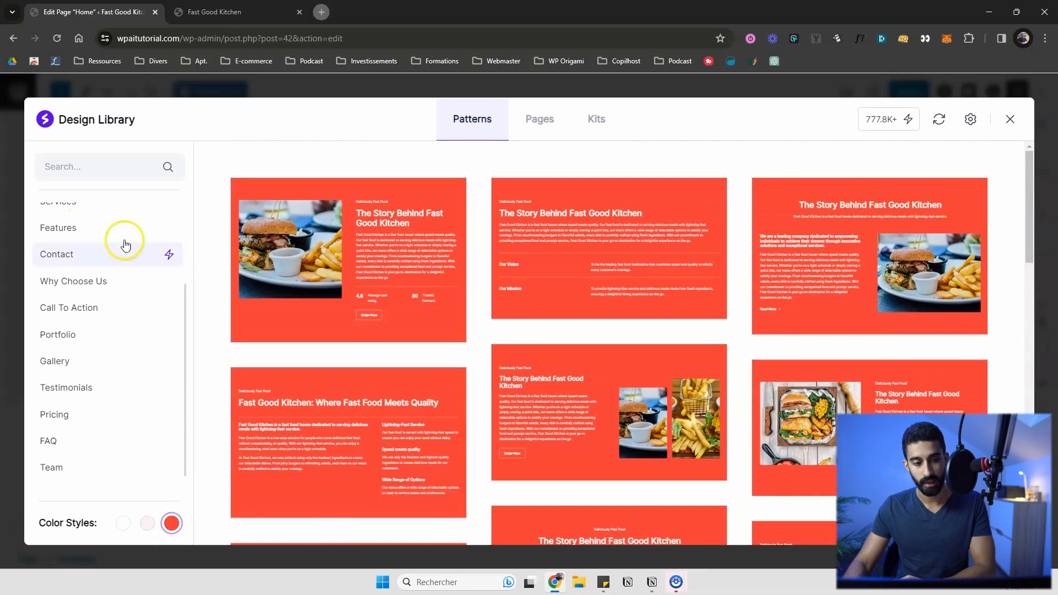
- Show the Features patterns and compare them in the light pink, white and red color styles
click(82, 225)
click(147, 523)
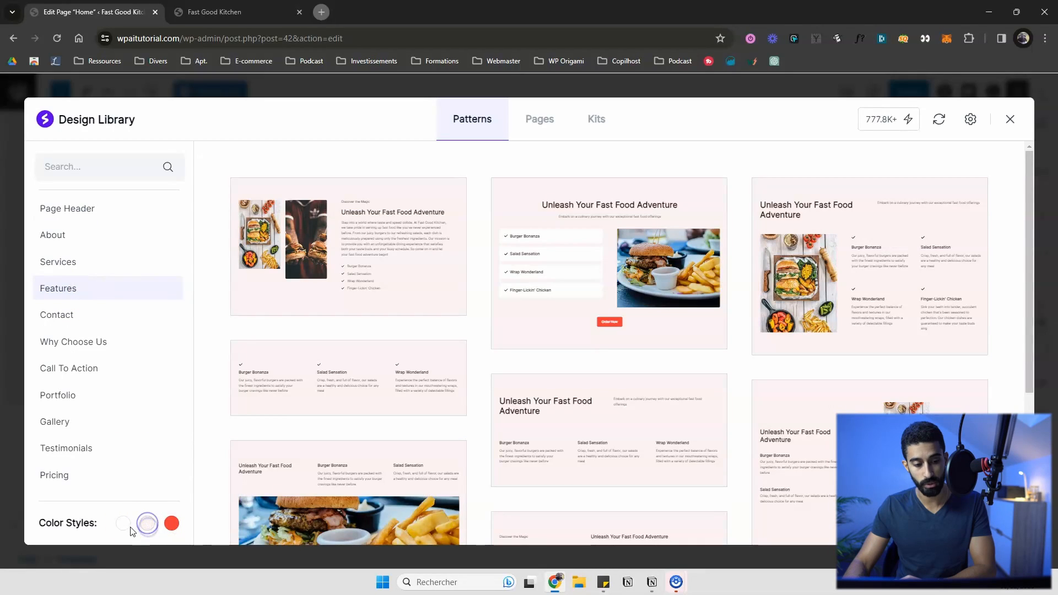
scroll(76, 228, up, 2)
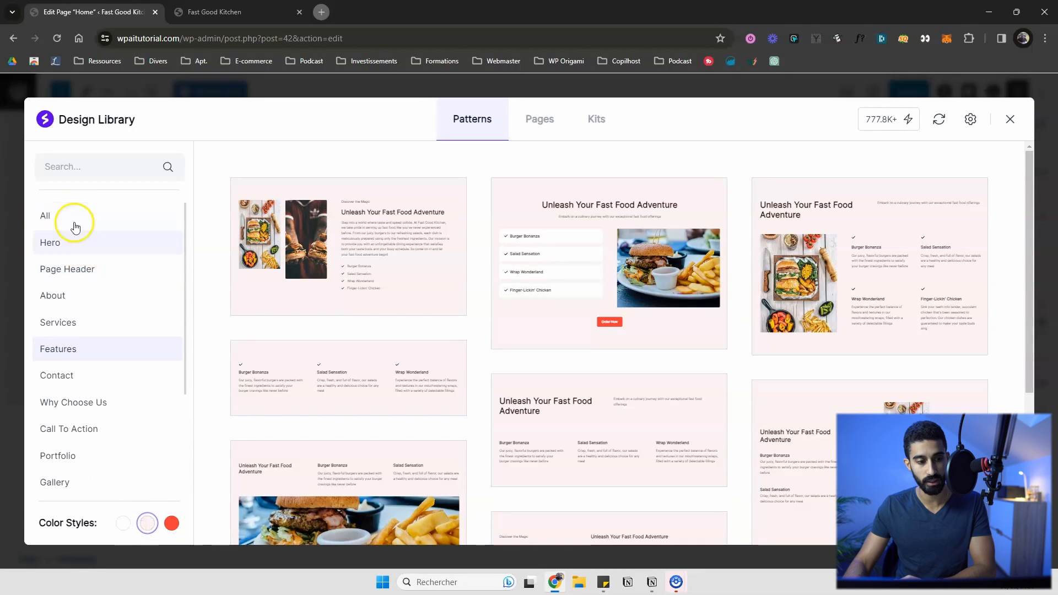
click(125, 524)
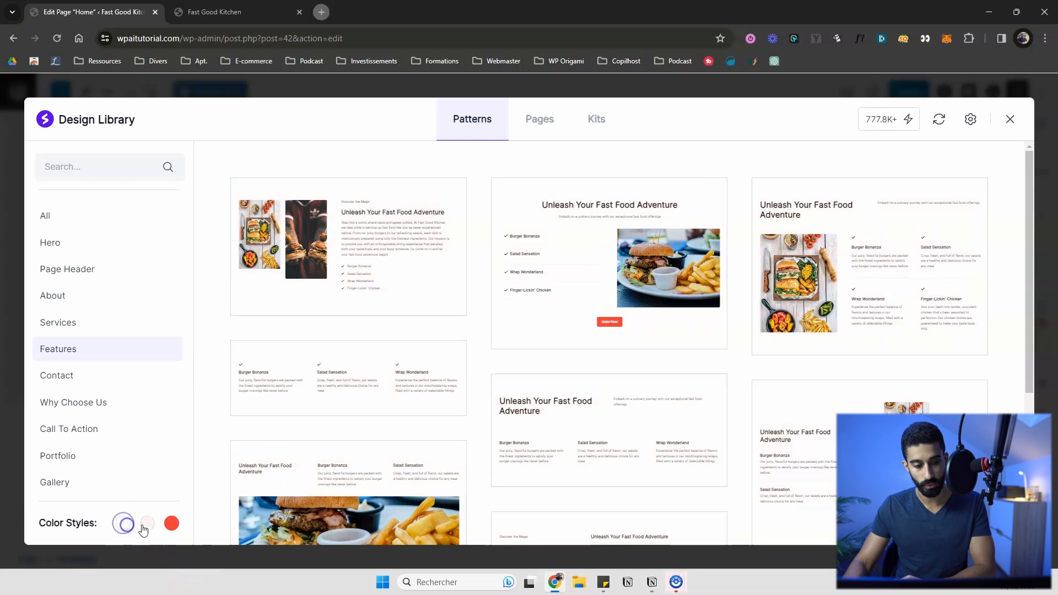
click(148, 524)
click(172, 523)
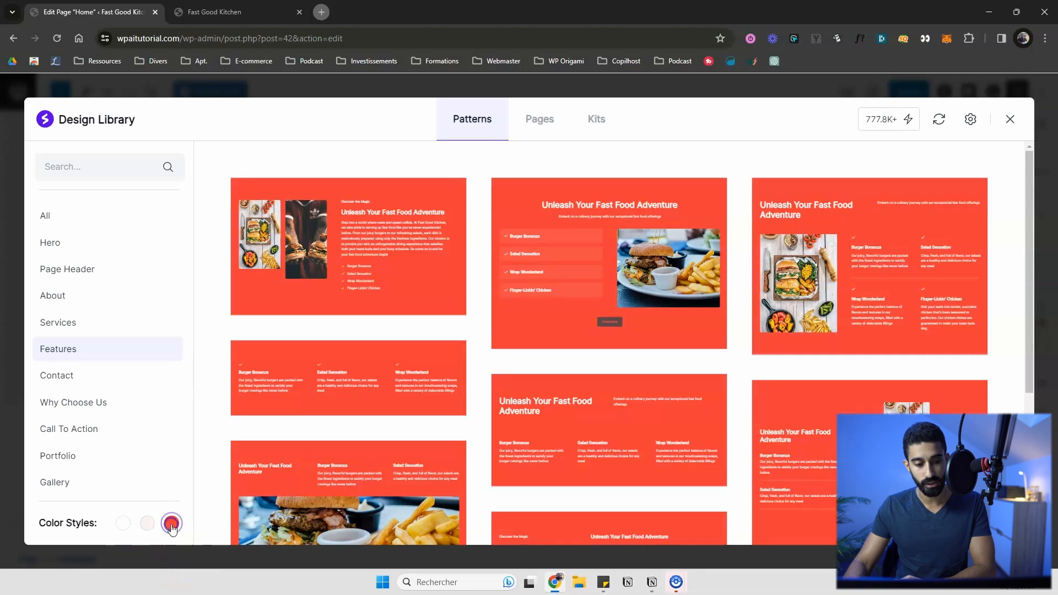
- Switch to the full-page templates and preview them in the dark color style
click(550, 121)
click(171, 524)
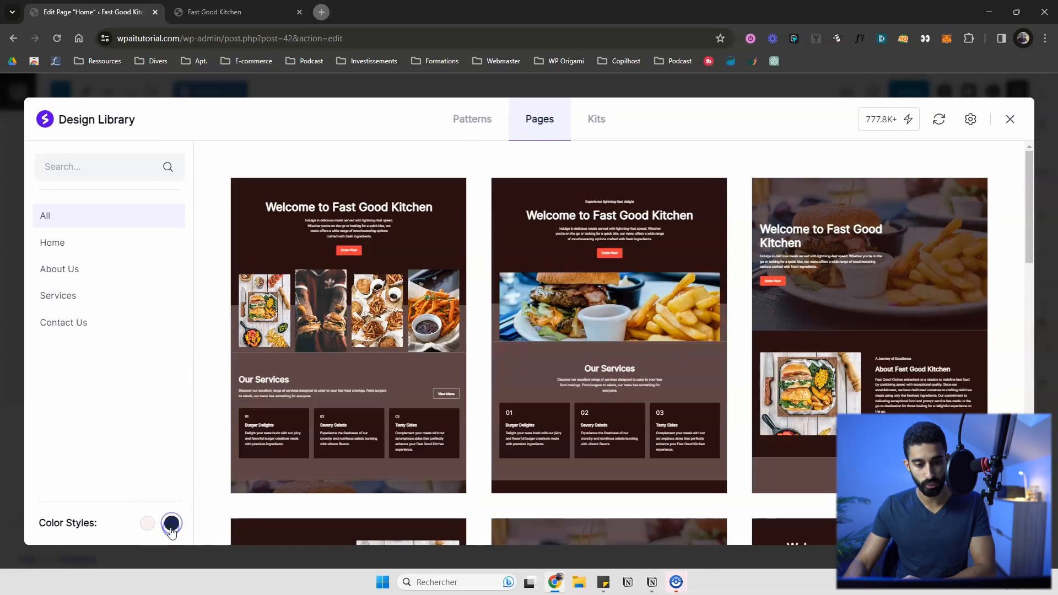
scroll(323, 466, down, 2)
- Browse the library's ready-made template kits to see the site types and designs on offer
click(593, 122)
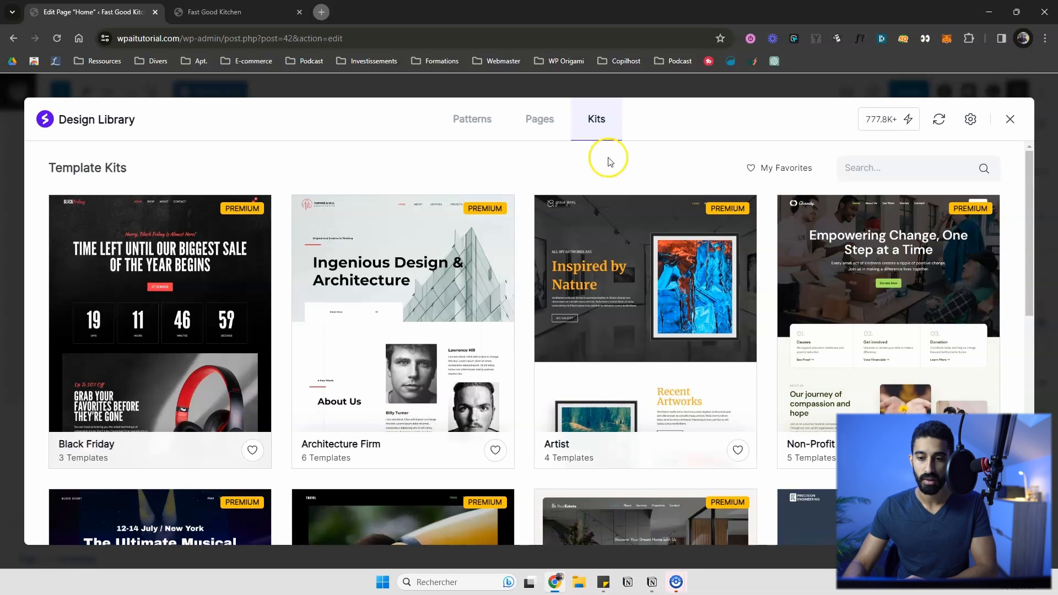
scroll(669, 187, down, 1)
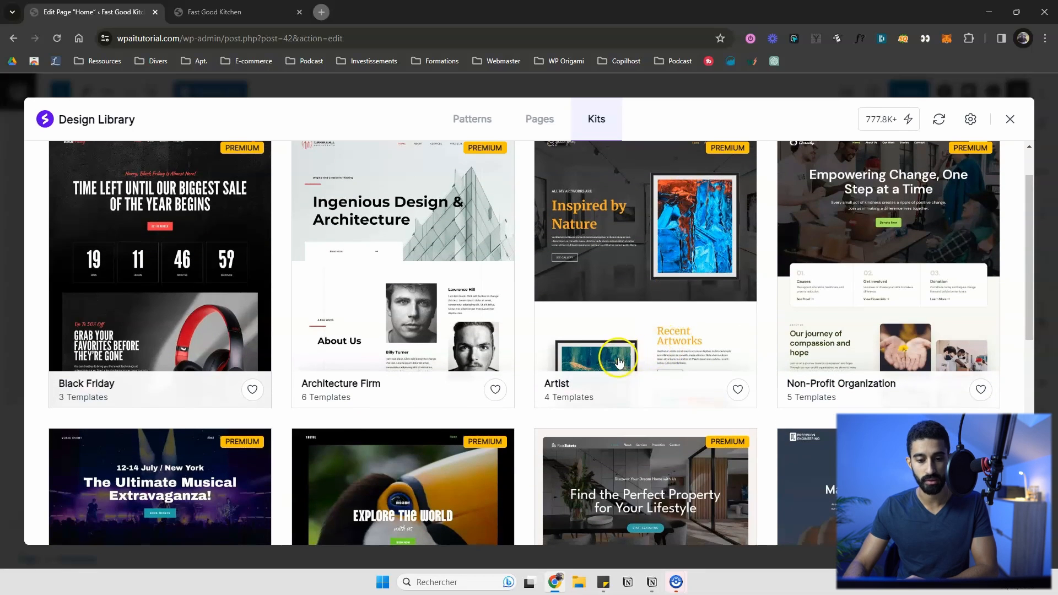
scroll(814, 257, down, 4)
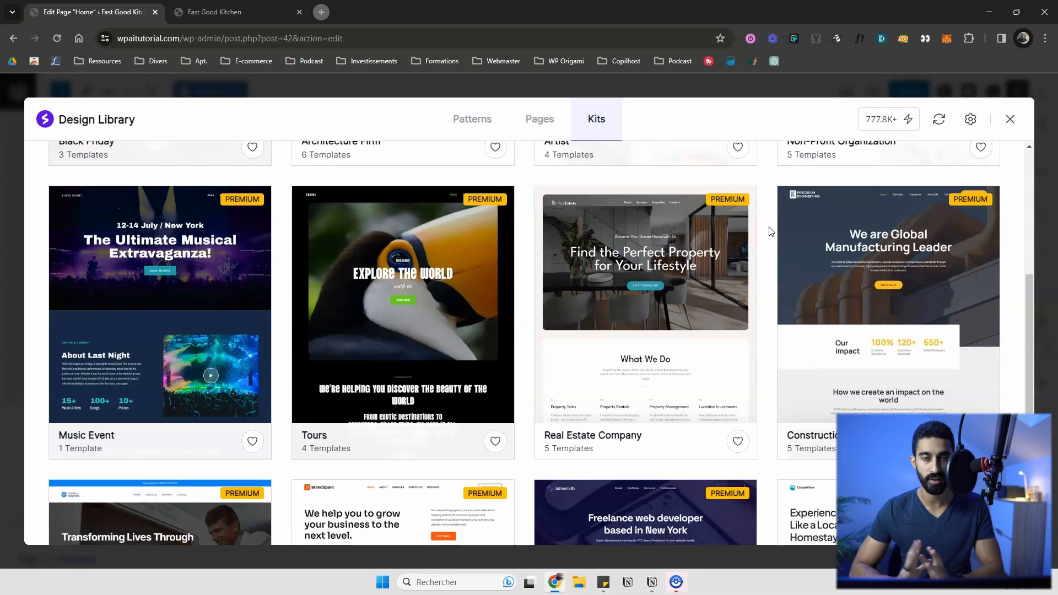
scroll(770, 231, down, 6)
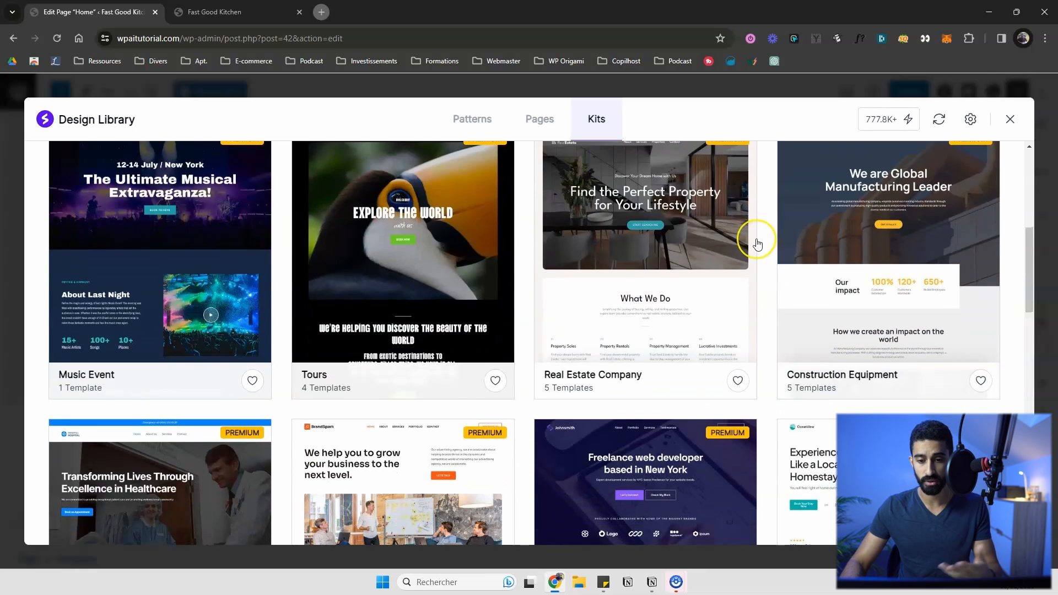
scroll(760, 239, down, 6)
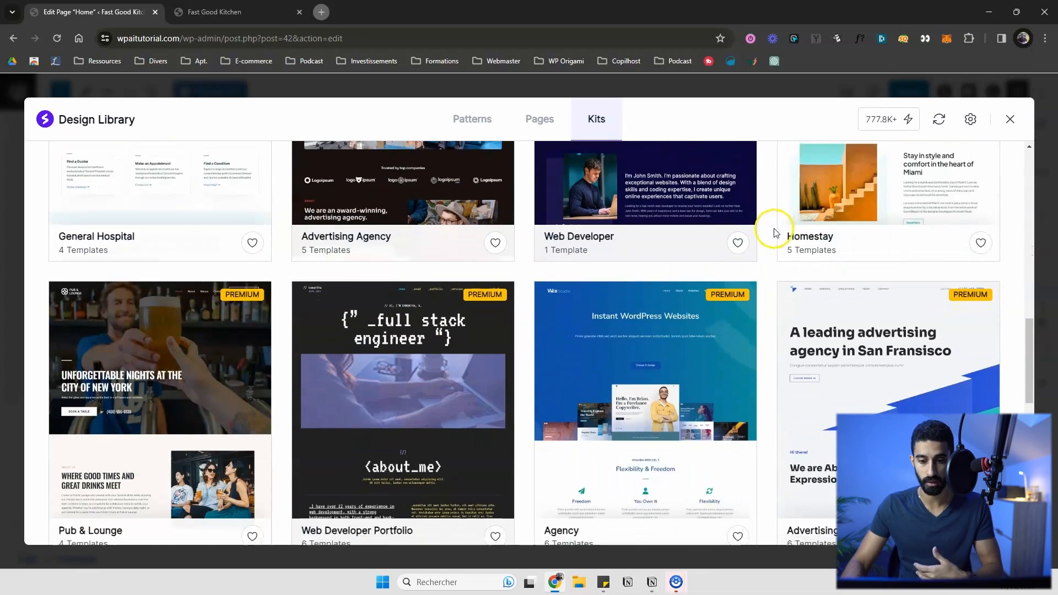
scroll(769, 230, down, 5)
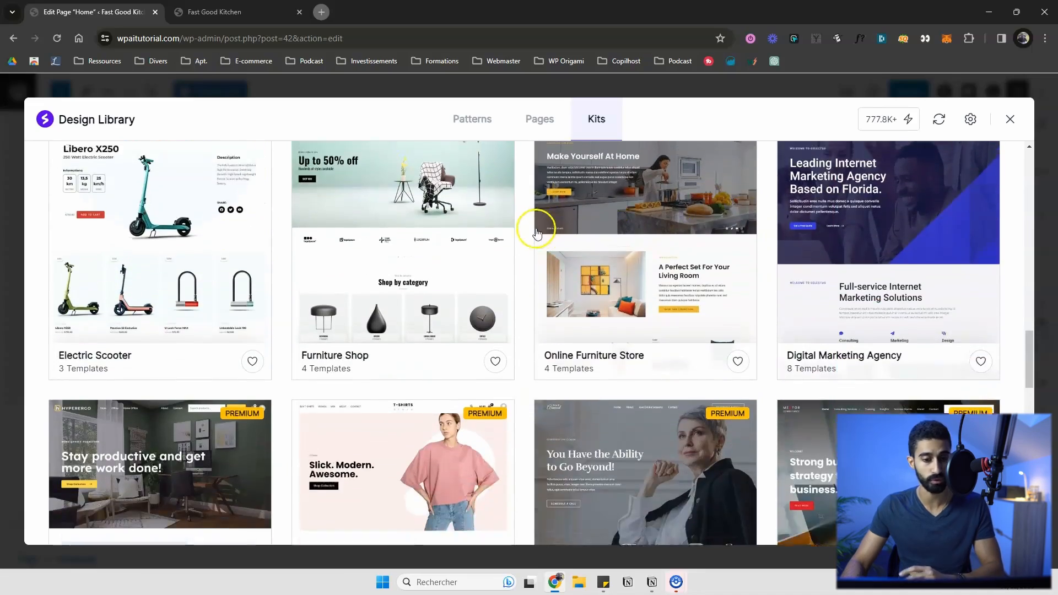
scroll(538, 229, up, 10)
scroll(537, 228, up, 8)
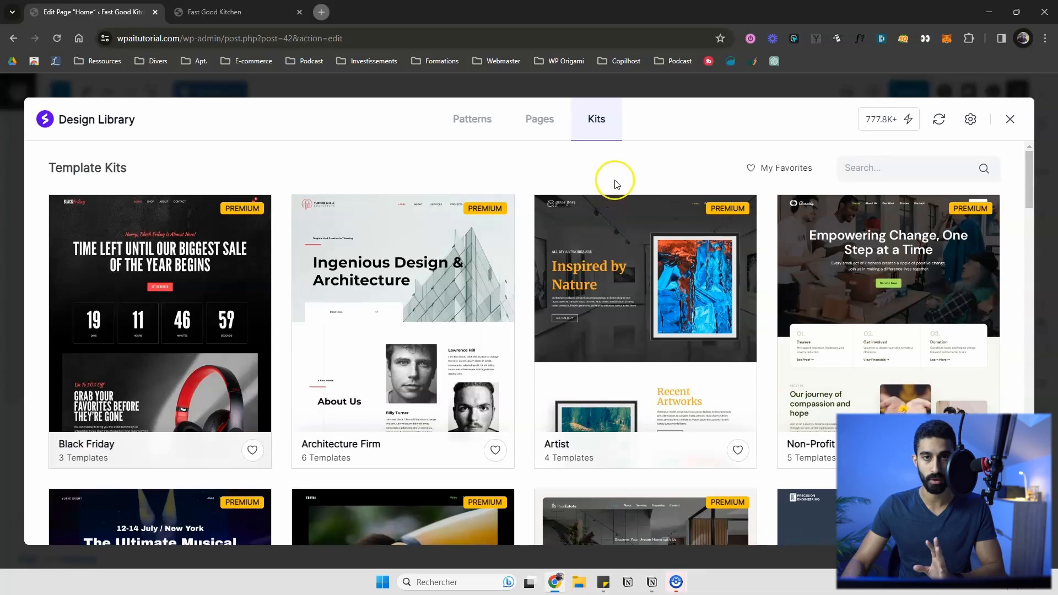
- Insert the four-card "Delightful Culinary Creations" Services pattern with Get Started buttons into the Home page
click(479, 119)
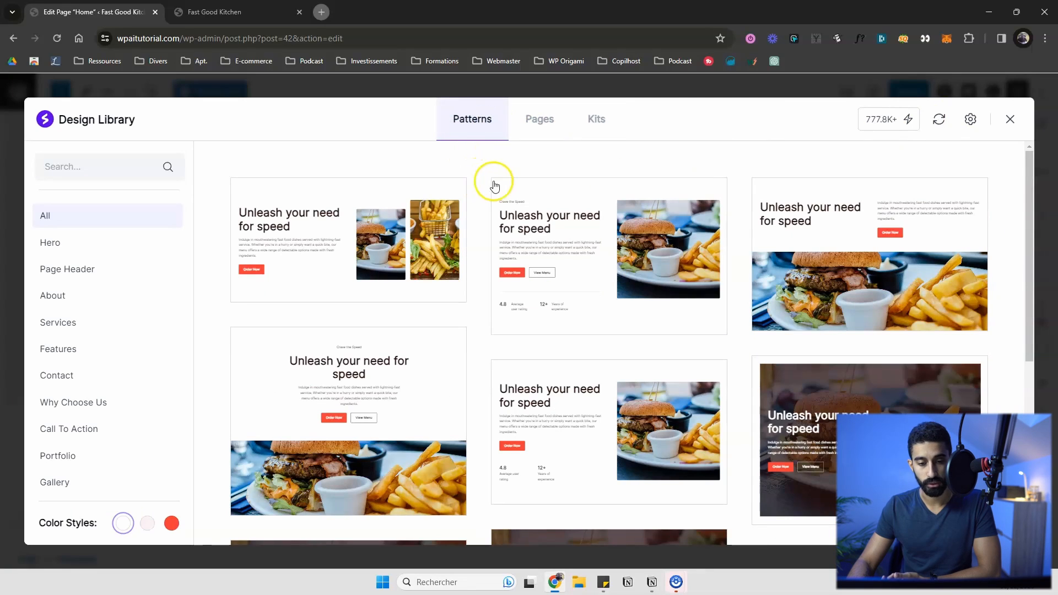
scroll(552, 277, down, 3)
click(76, 268)
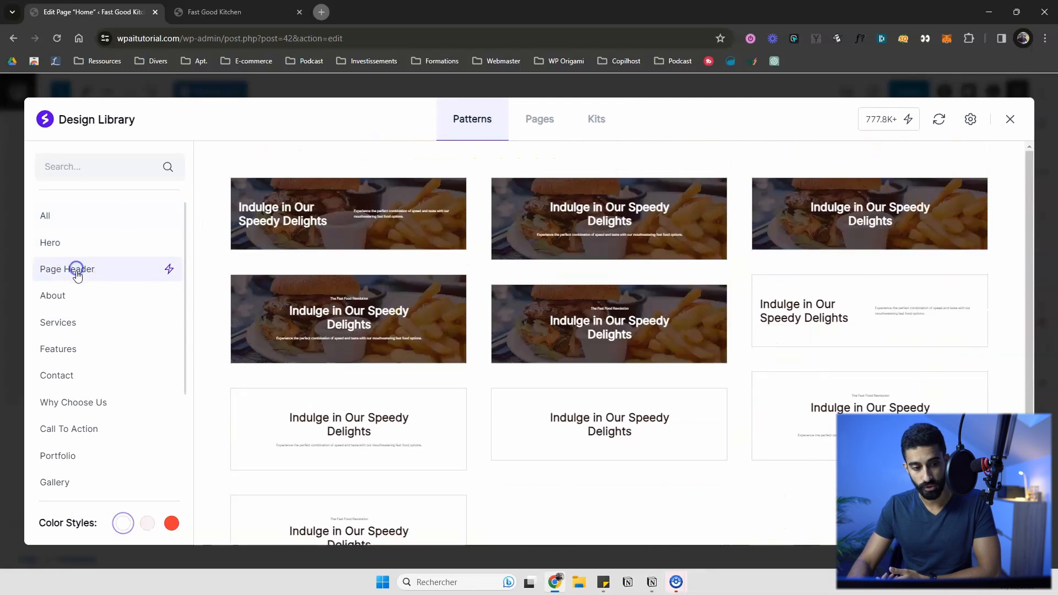
click(64, 325)
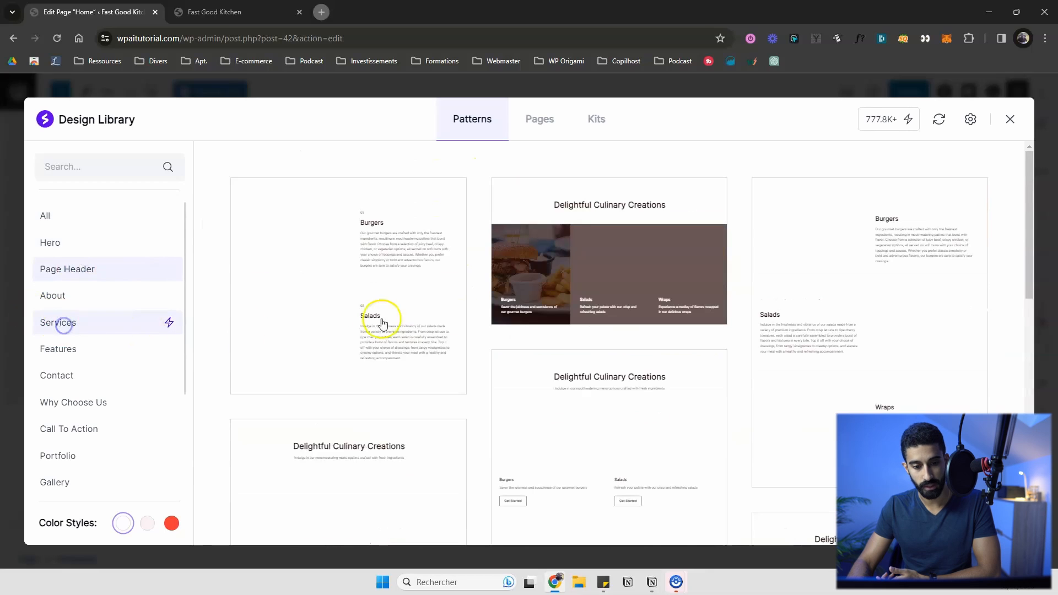
scroll(448, 290, down, 4)
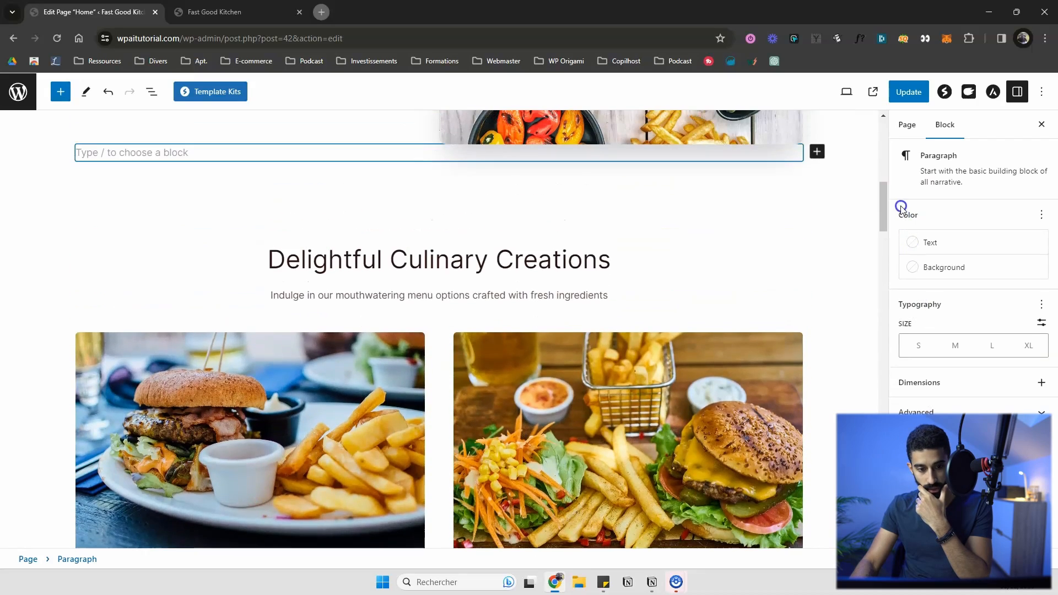
- Review the inserted Delightful Culinary Creations section, checking its heading, subtitle, images, card texts and buttons
click(557, 245)
scroll(505, 263, down, 4)
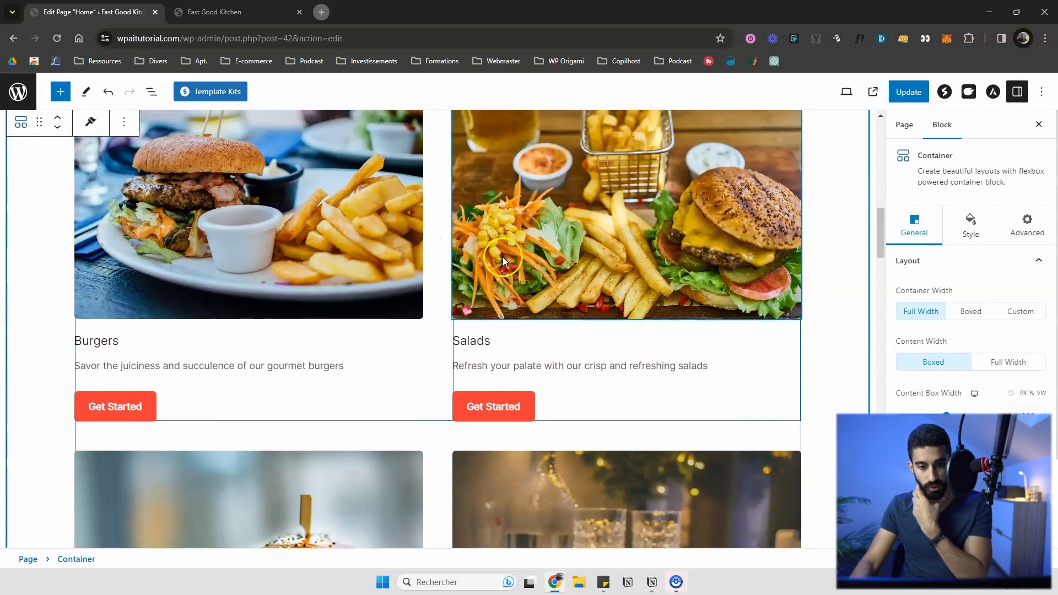
scroll(501, 260, up, 2)
scroll(379, 301, down, 7)
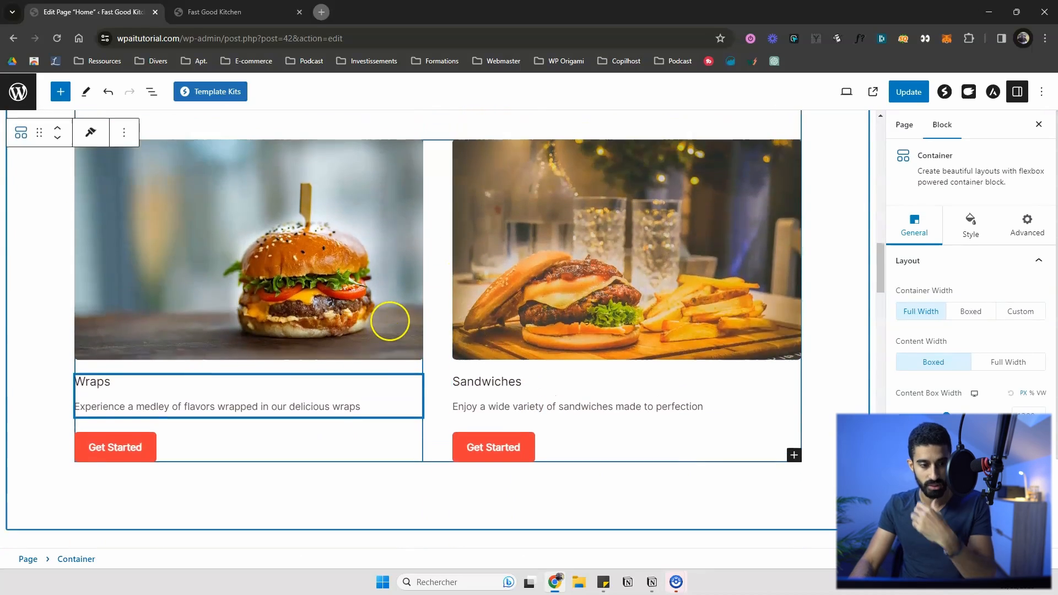
scroll(394, 314, up, 7)
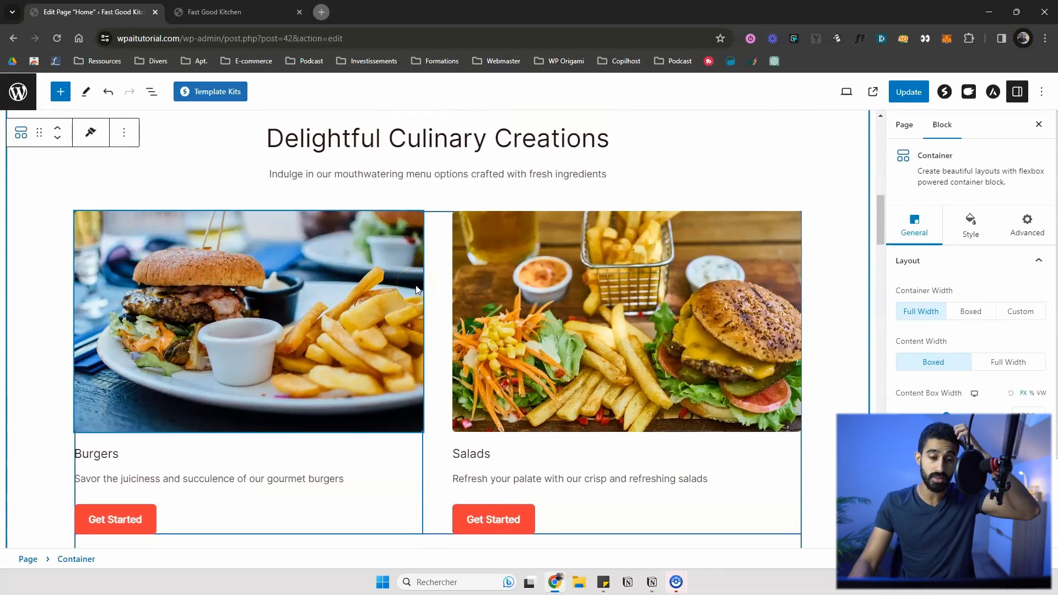
scroll(422, 264, up, 2)
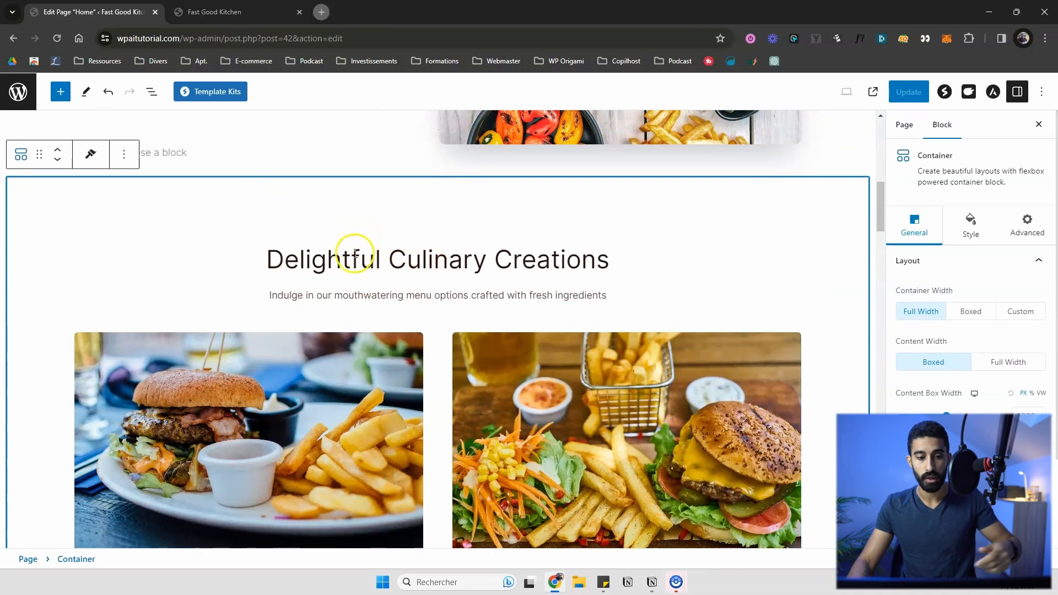
click(357, 295)
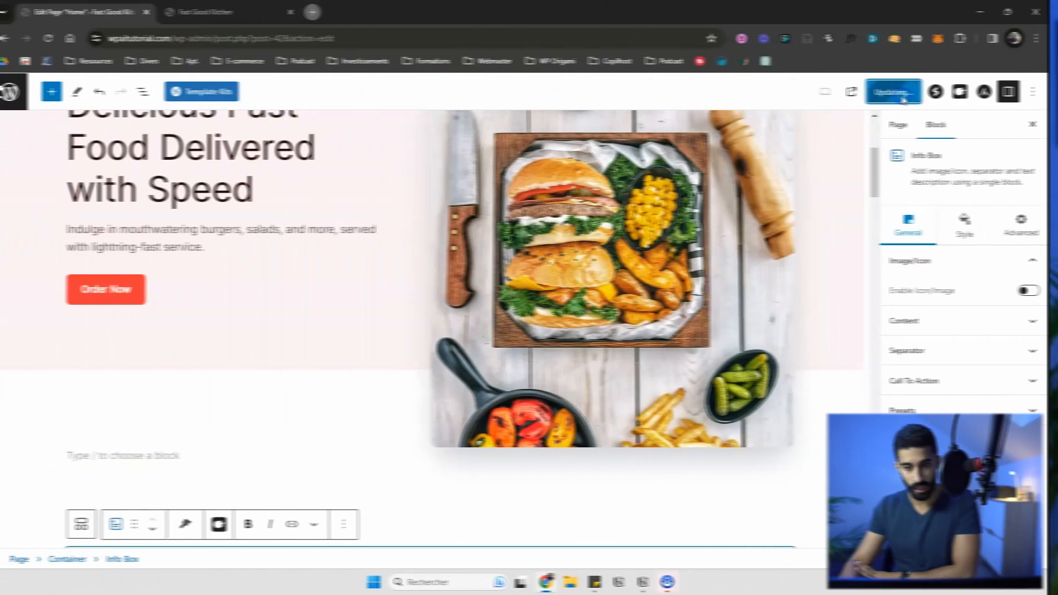
- Leave the Home page editor and create a new page titled "New page"
click(17, 90)
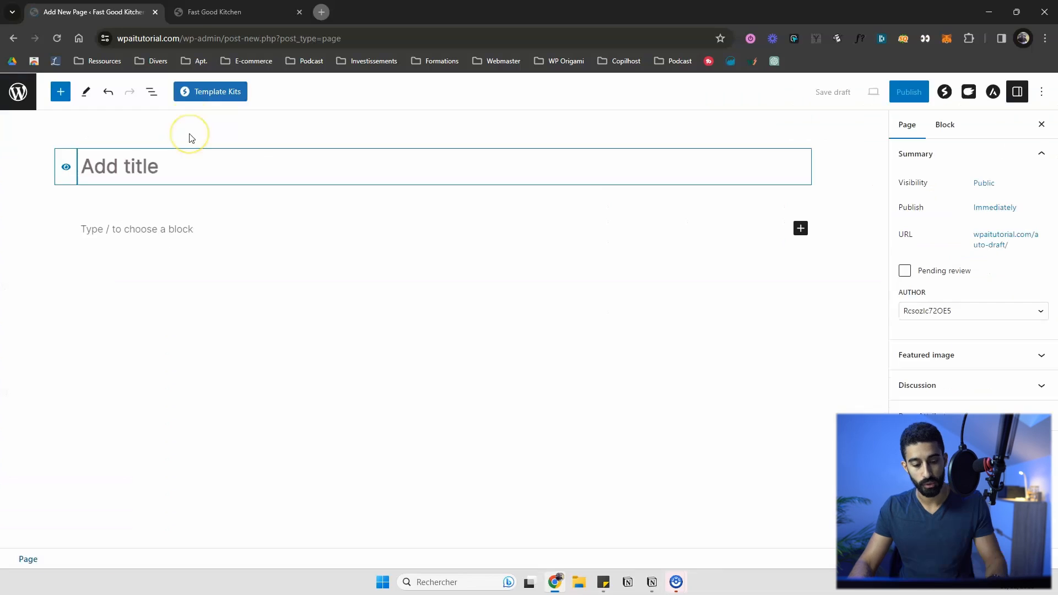
text(New page)
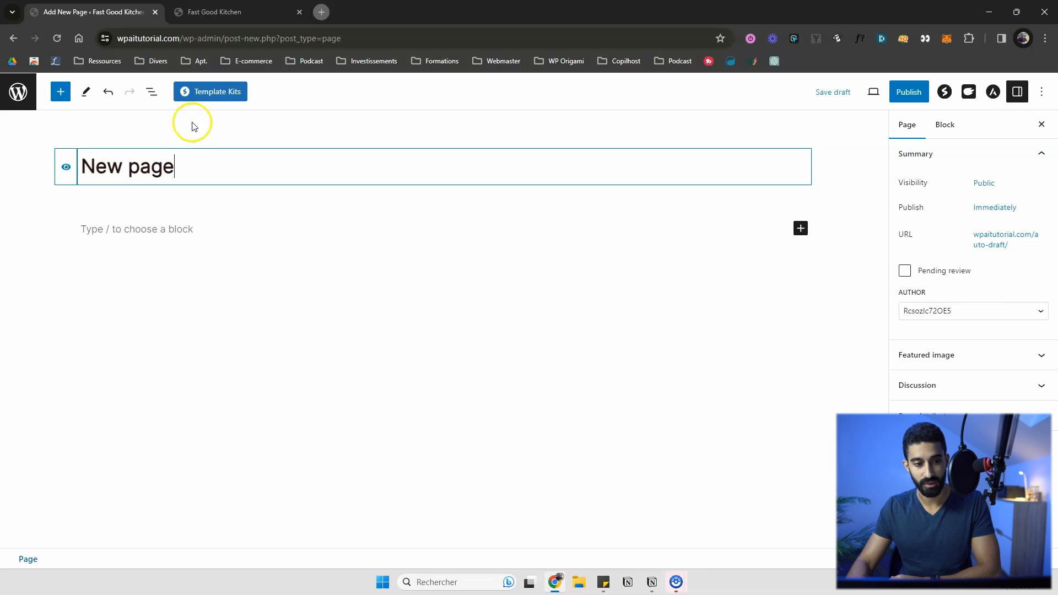
- Browse the full-page templates in the design library in the light pink color style
click(218, 95)
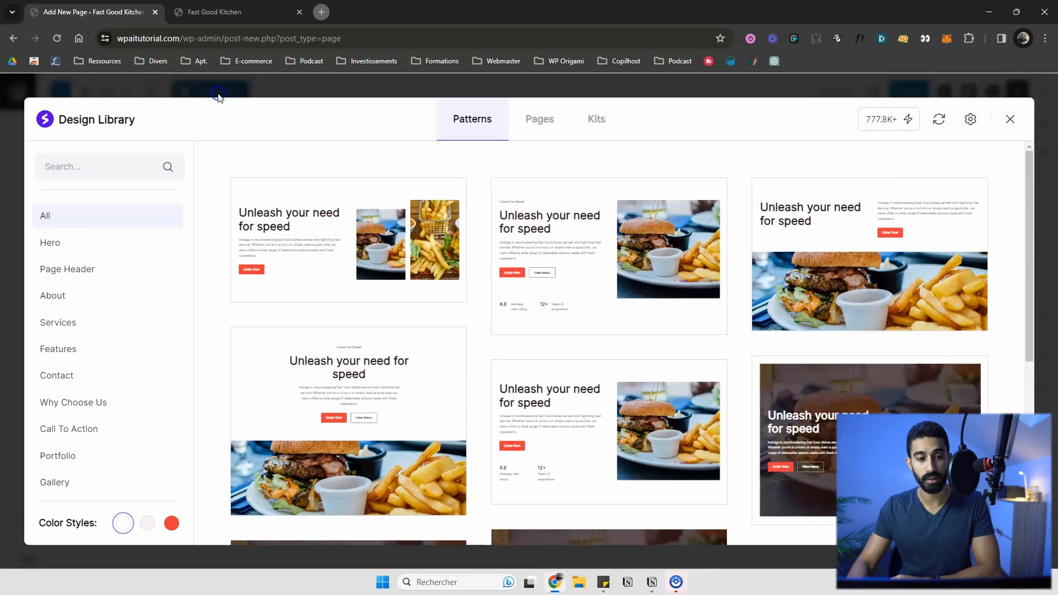
click(530, 122)
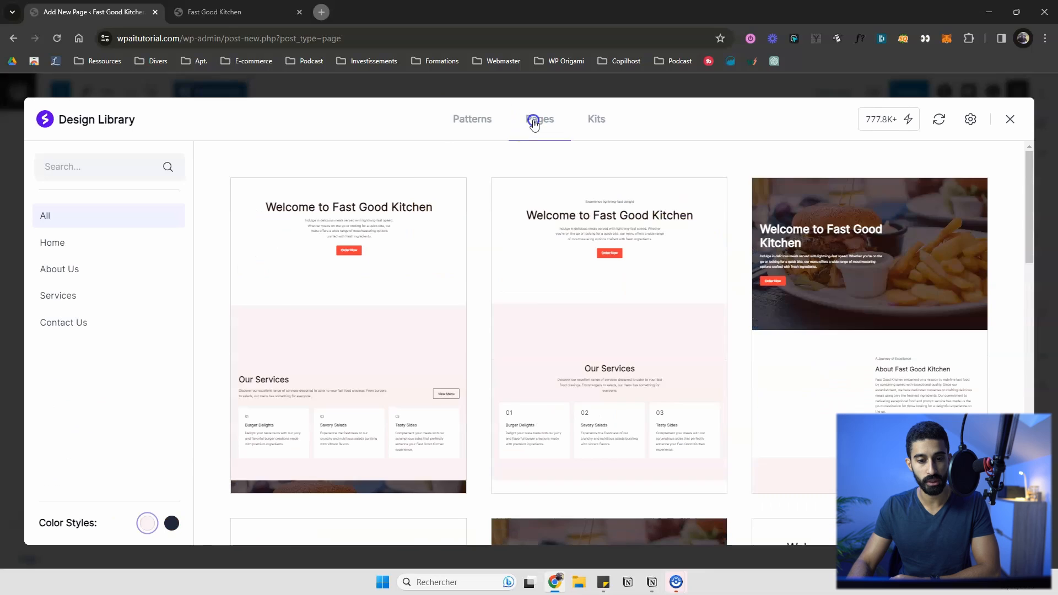
scroll(471, 201, down, 3)
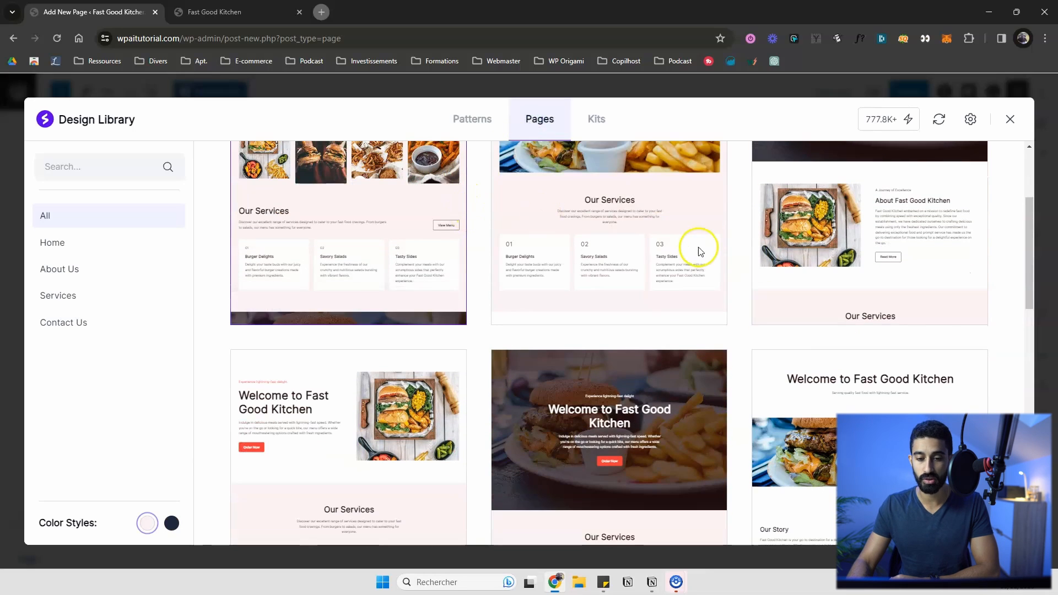
scroll(656, 251, down, 5)
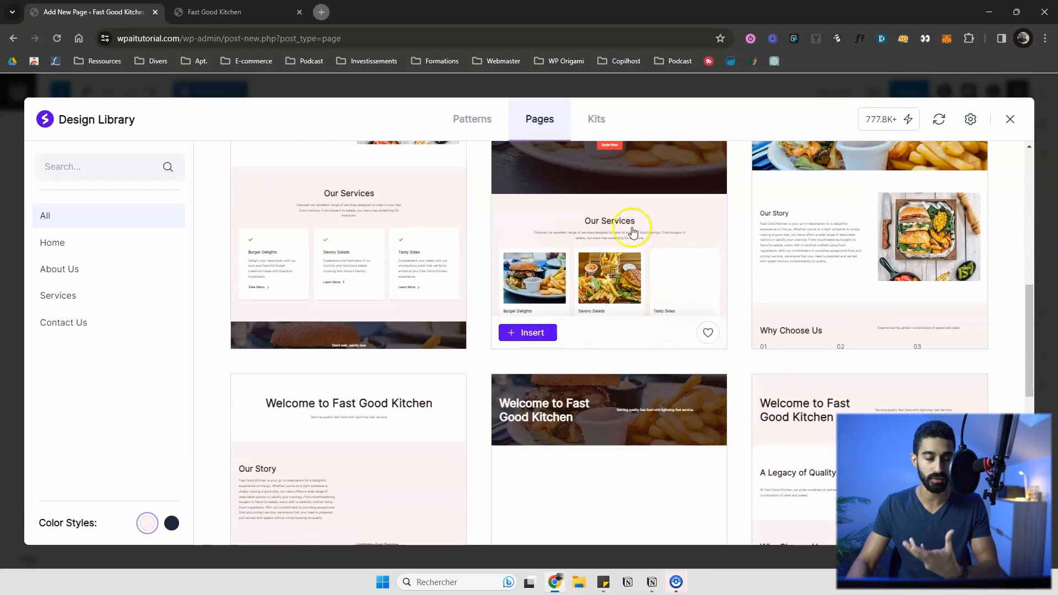
scroll(502, 190, up, 2)
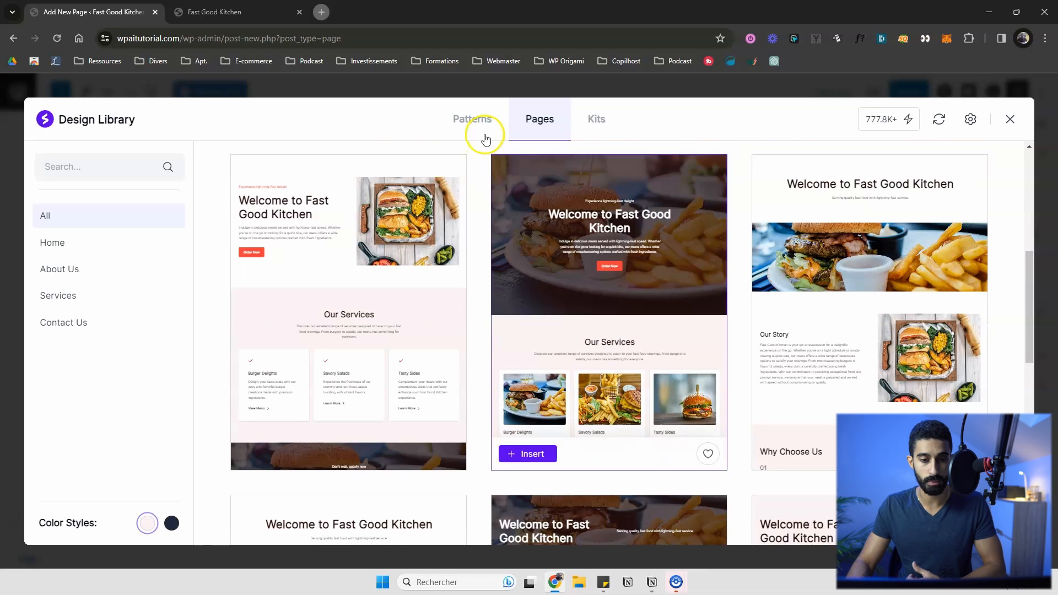
- Insert the "Unleash your need for speed" hero pattern with two side-by-side food images and one Order Now button
click(463, 113)
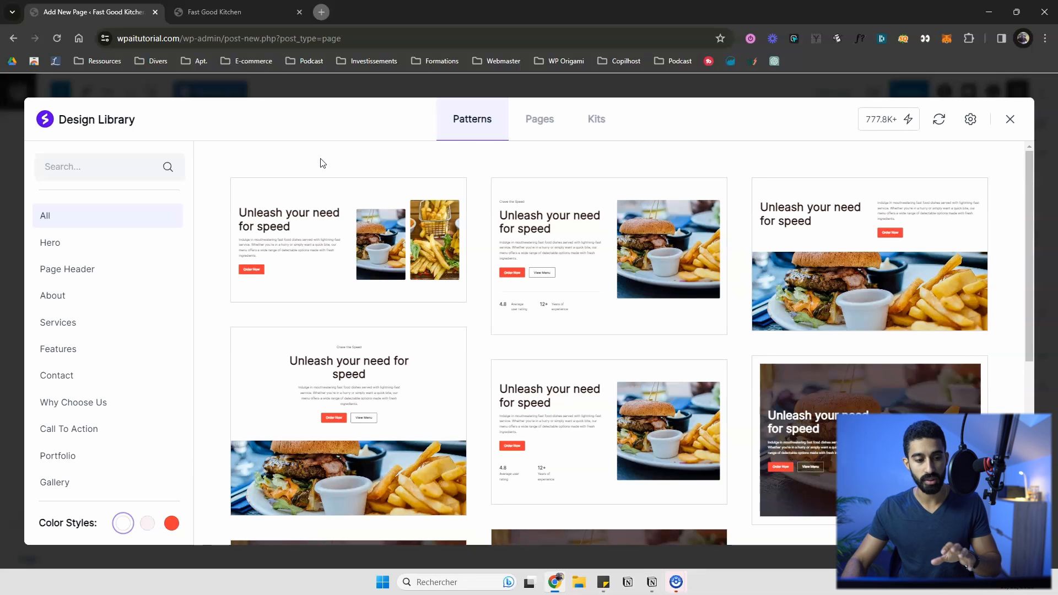
scroll(111, 259, down, 1)
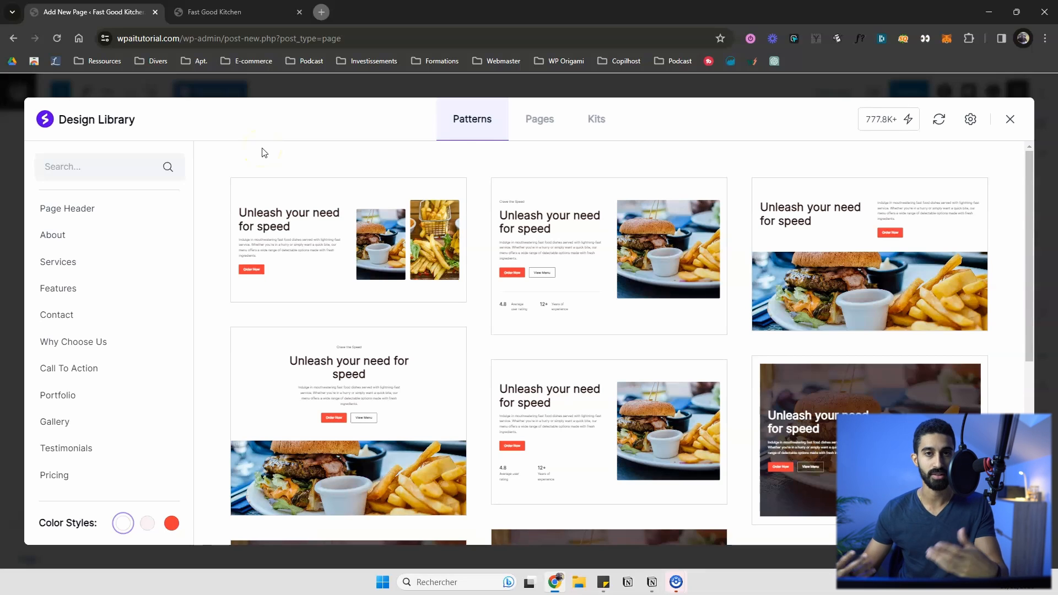
scroll(69, 257, up, 1)
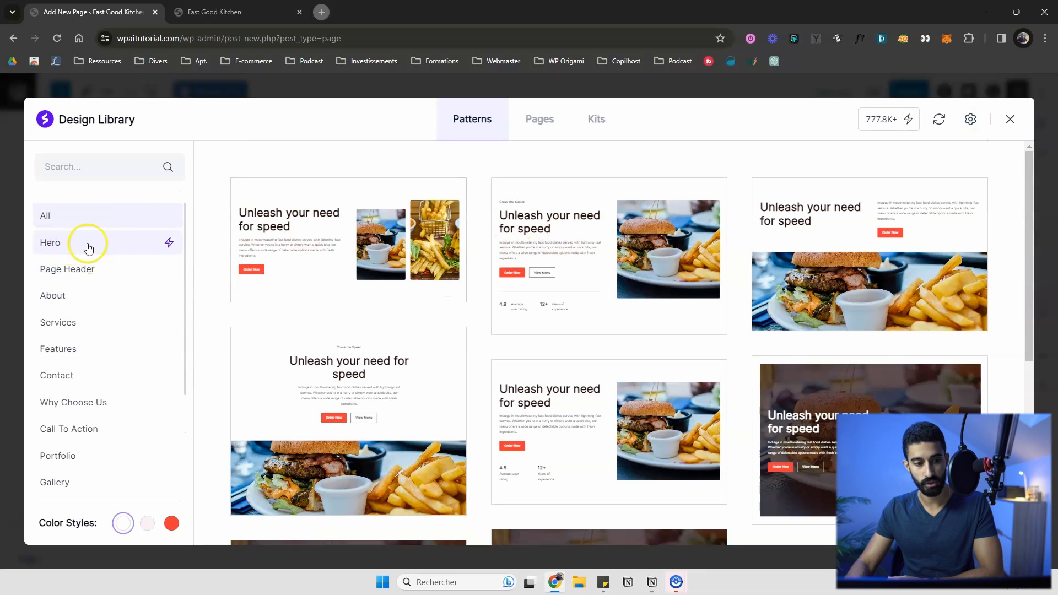
mouse_move(377, 248)
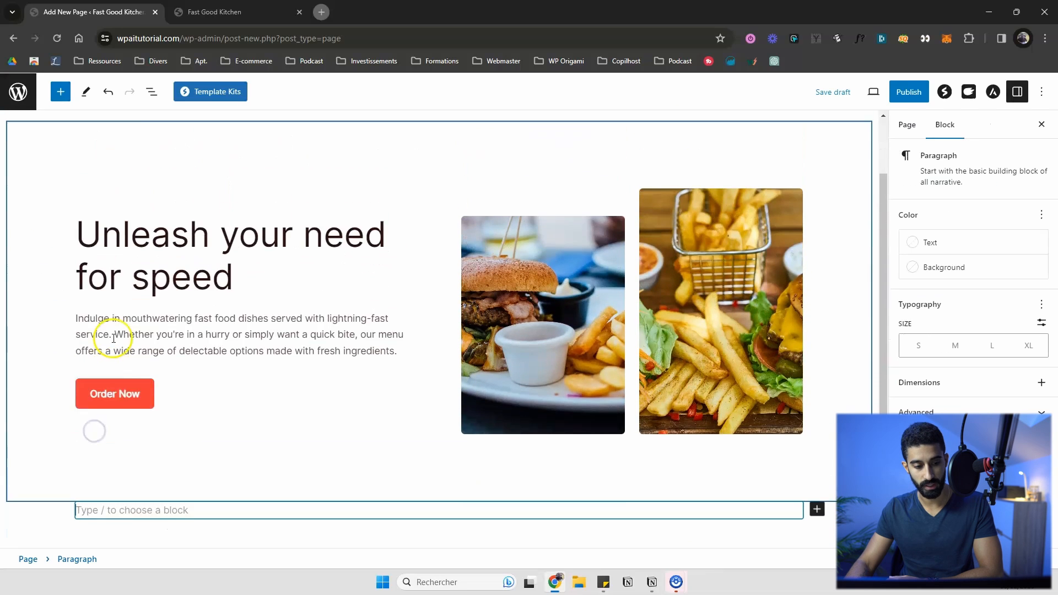
- Insert a three-column Services pattern with Burgers, Salads and Wraps cards and Learn More buttons
click(226, 95)
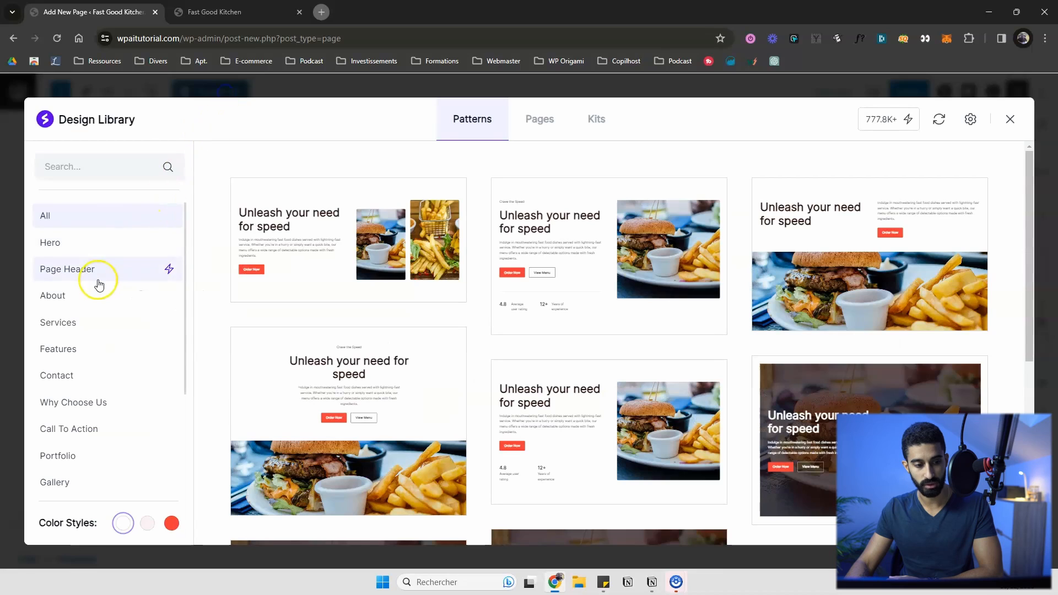
click(77, 329)
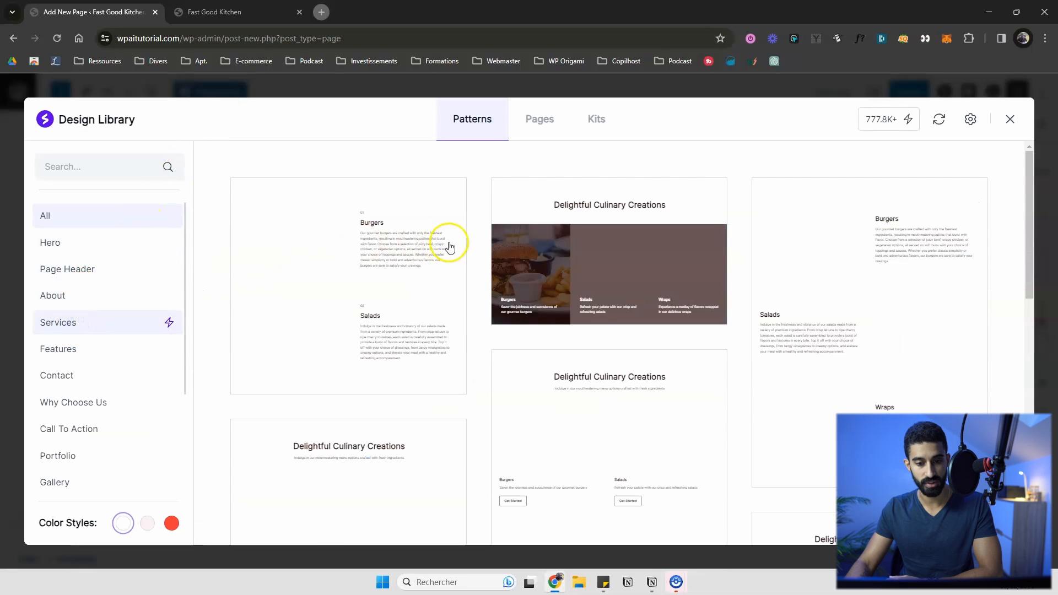
scroll(492, 235, down, 3)
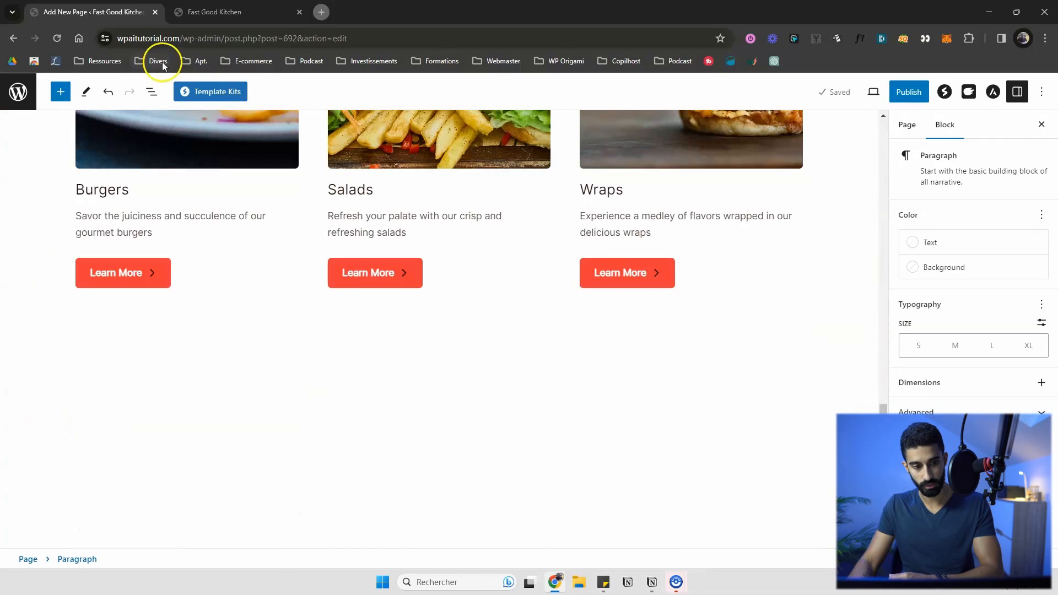
- Insert the Why Choose Us pattern "Unleash Your Taste Buds" with three numbered columns
click(226, 91)
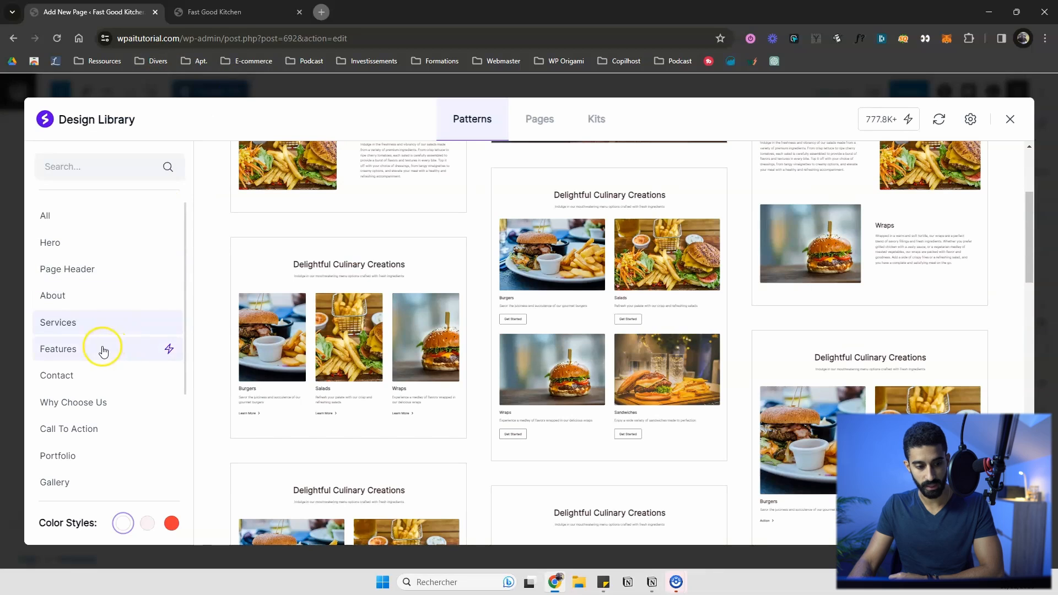
click(91, 417)
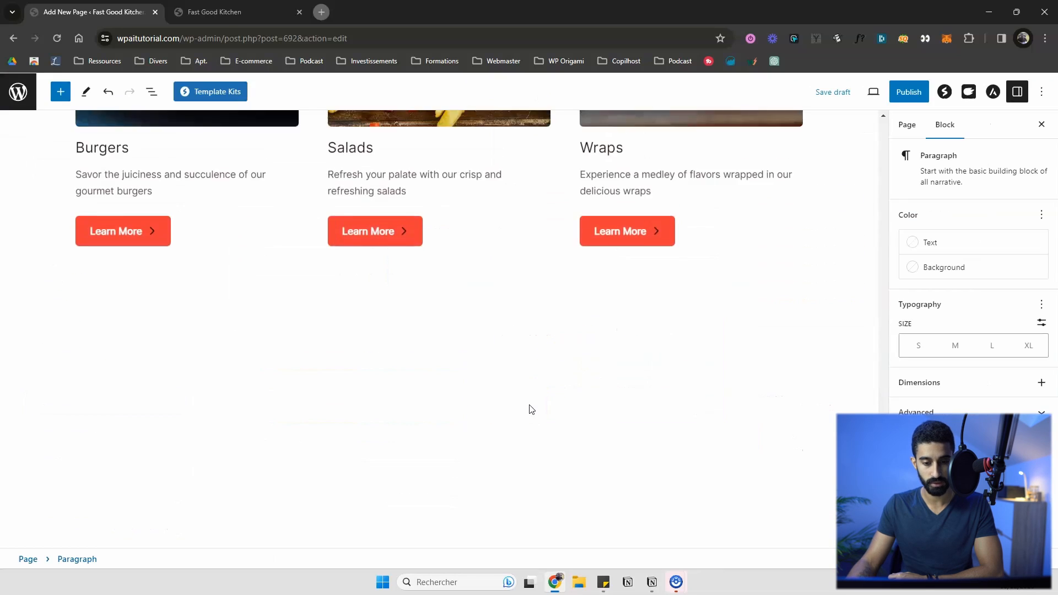
scroll(50, 198, up, 2)
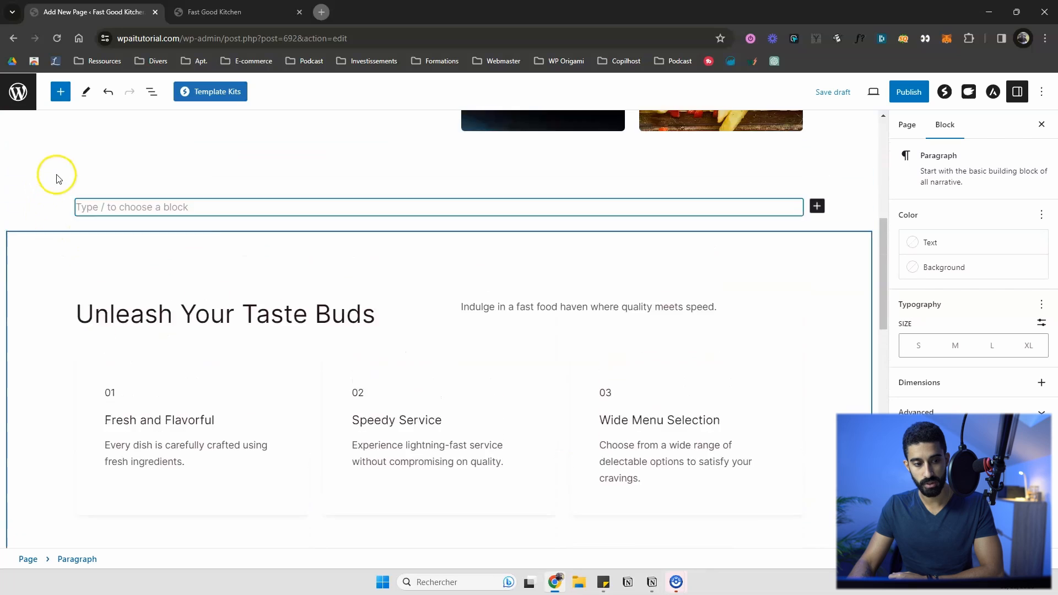
- Delete the empty paragraph above the Unleash Your Taste Buds section and move that section below the three-column services section
key(BackSpace)
scroll(67, 284, down, 6)
click(46, 186)
scroll(47, 186, up, 1)
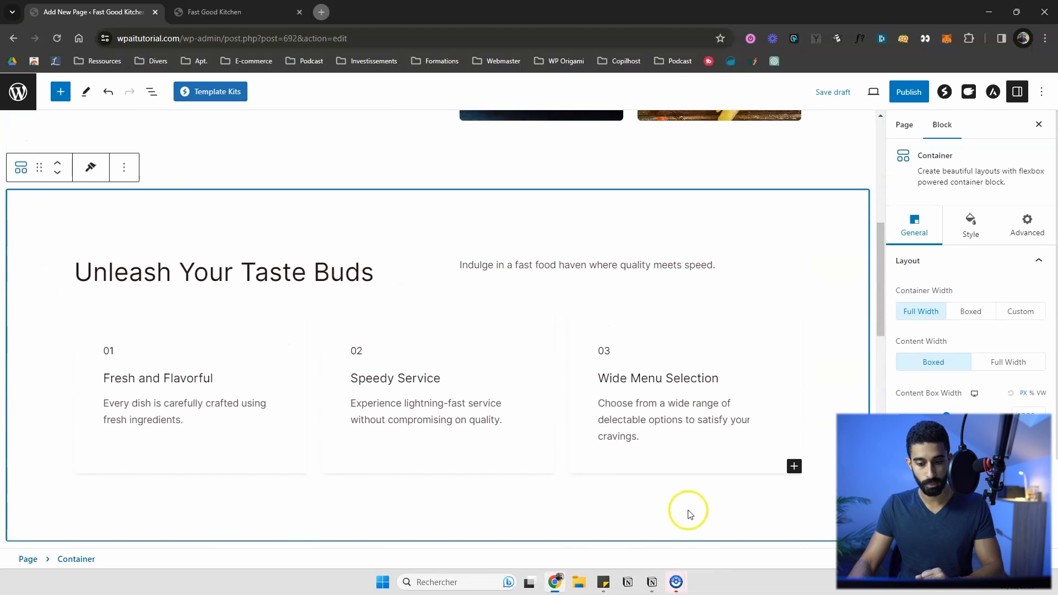
click(58, 171)
scroll(199, 209, up, 10)
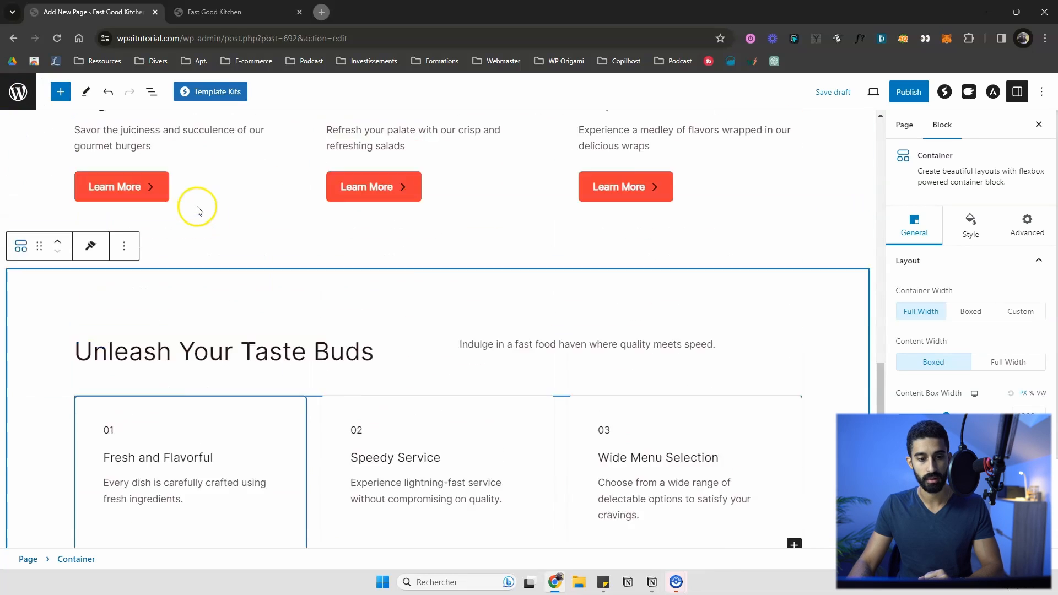
- Insert the Call To Action pattern "Fast Good Kitchen Feast" with a white box over the burger photo below the Unleash Your Taste Buds section
scroll(199, 203, down, 9)
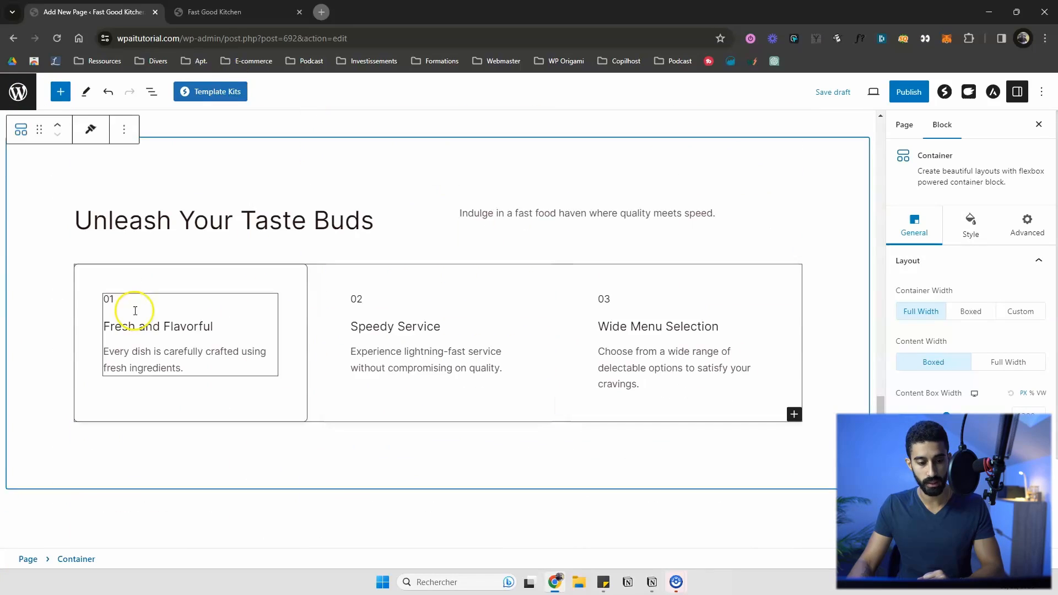
scroll(246, 443, down, 1)
click(246, 446)
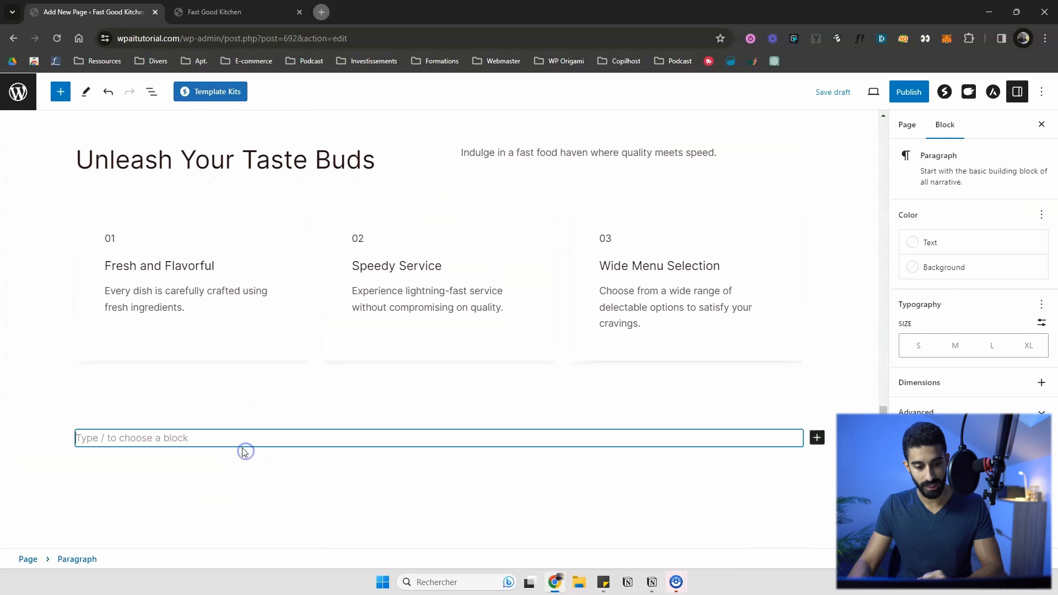
click(218, 97)
scroll(77, 435, down, 3)
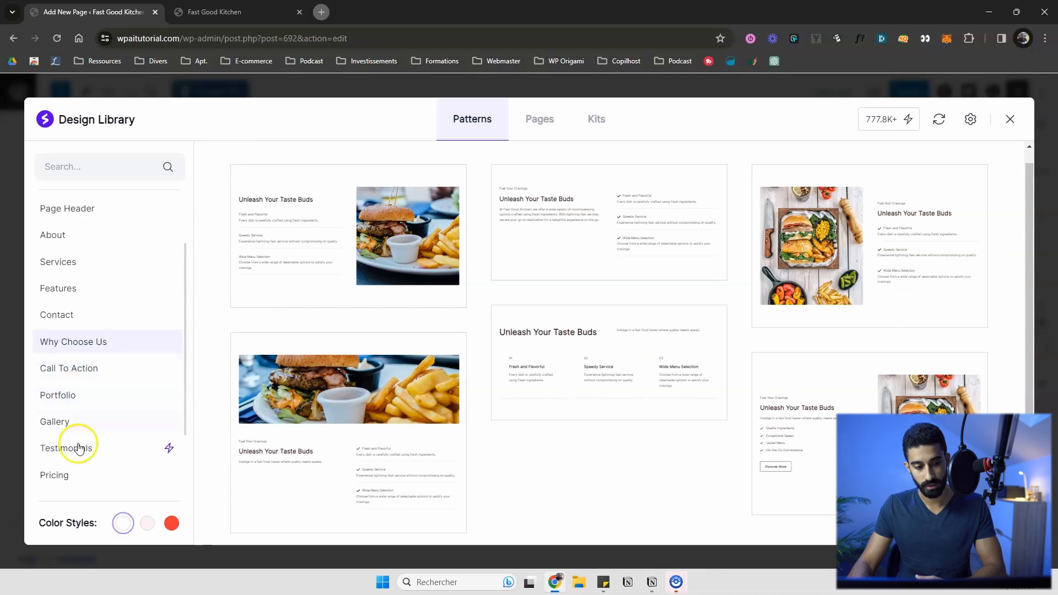
scroll(87, 364, up, 3)
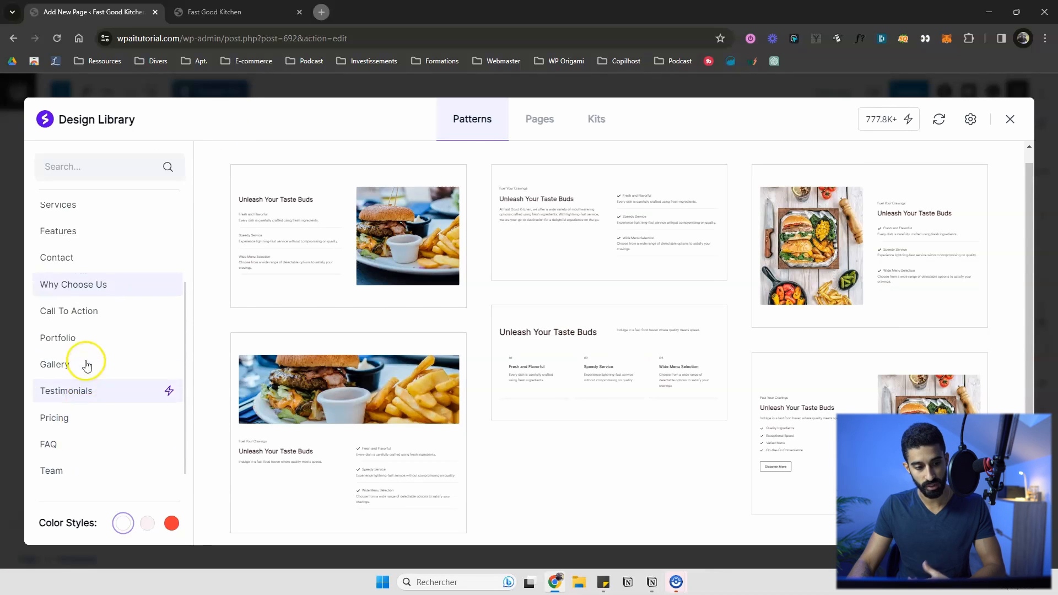
click(95, 435)
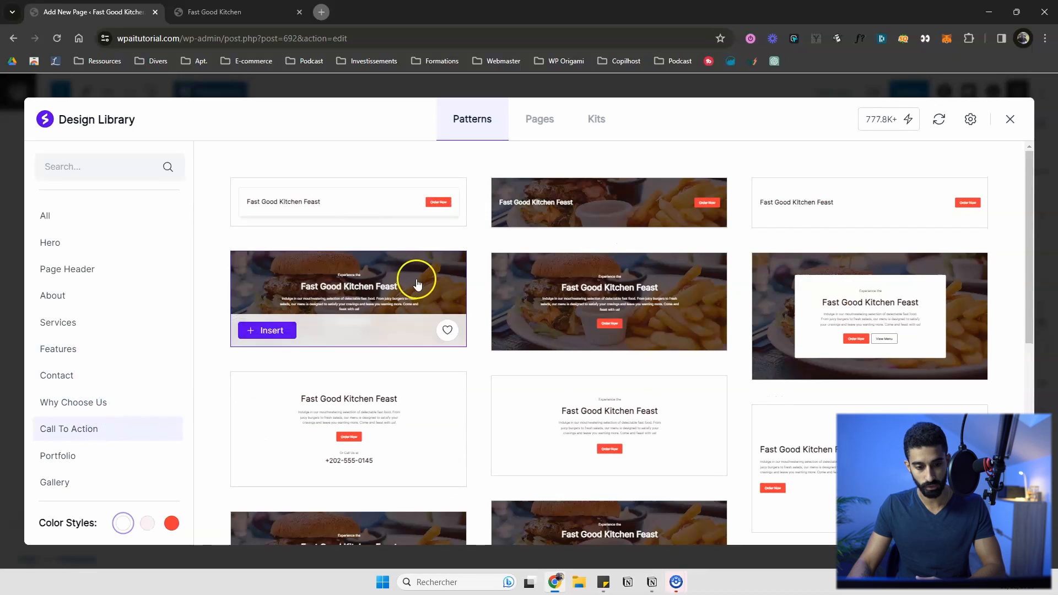
scroll(581, 273, down, 2)
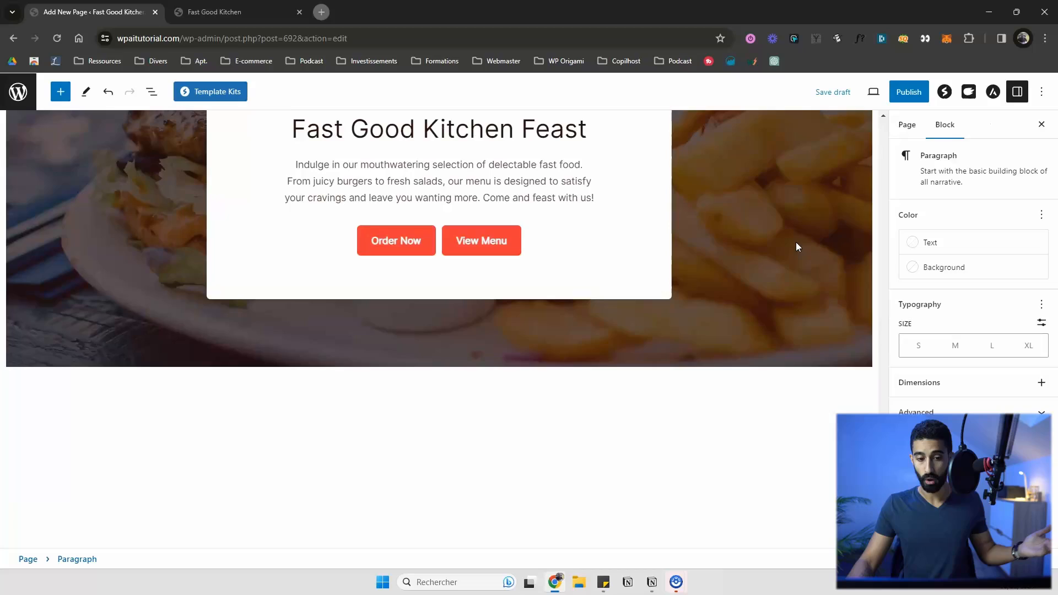
scroll(796, 246, up, 8)
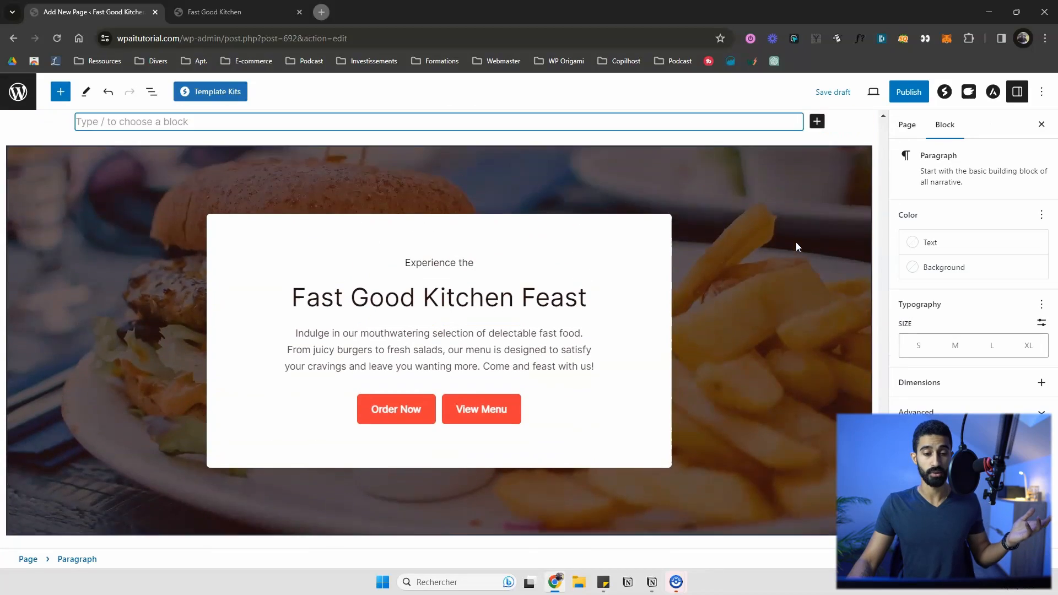
- Inspect the hero section's two food images, the Unleash your need for speed heading and the Order Now button as separate blocks
scroll(795, 247, up, 15)
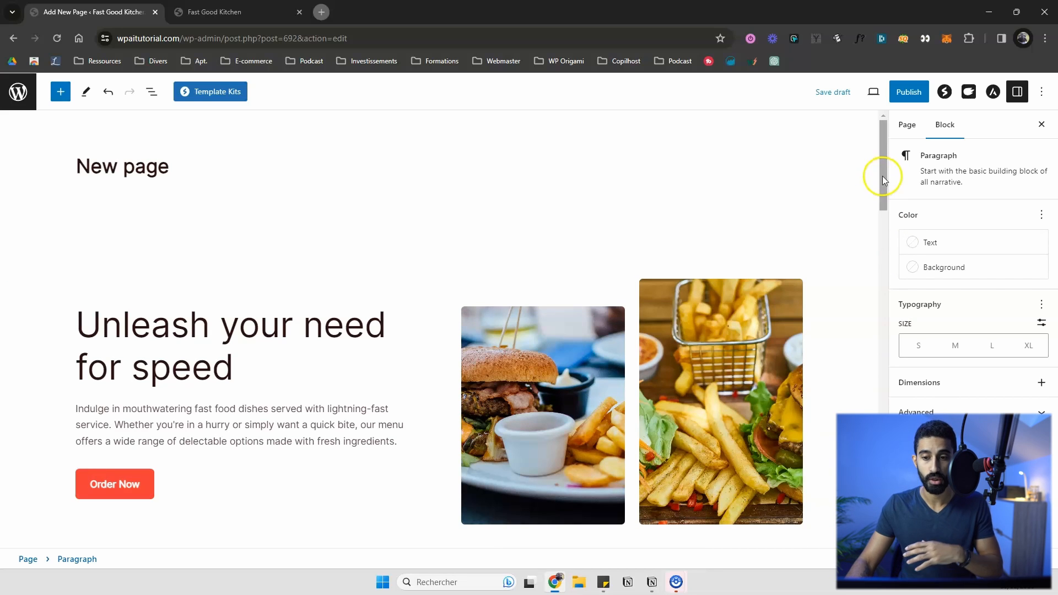
scroll(881, 177, down, 3)
click(705, 231)
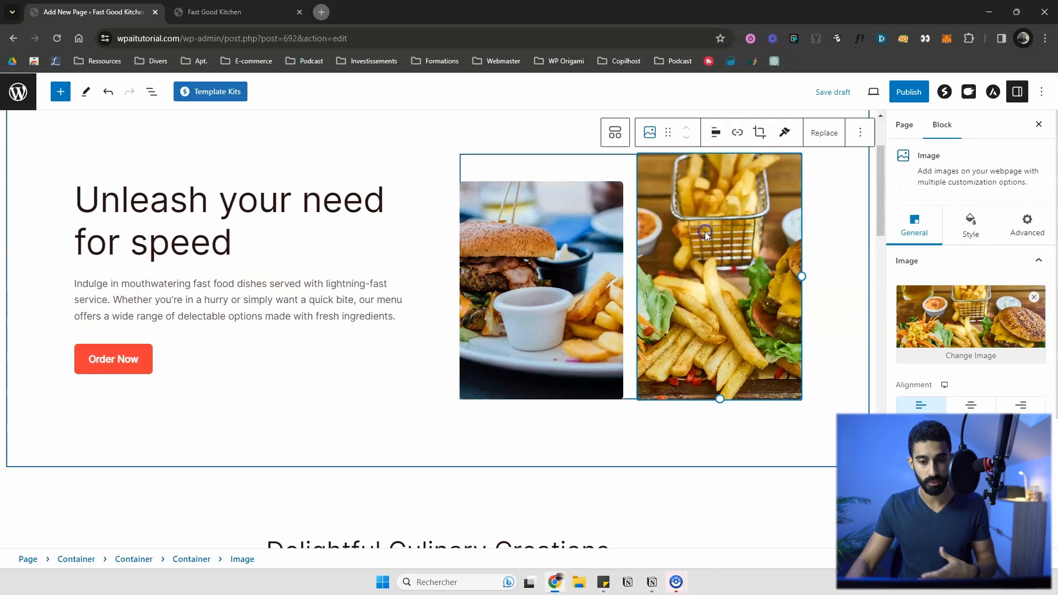
click(574, 260)
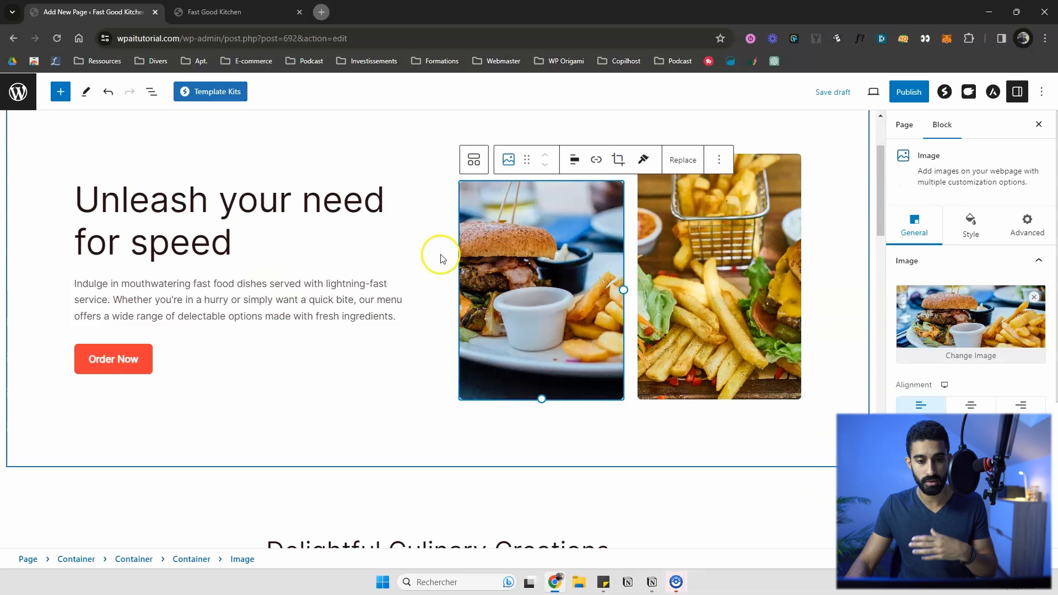
click(254, 219)
click(128, 365)
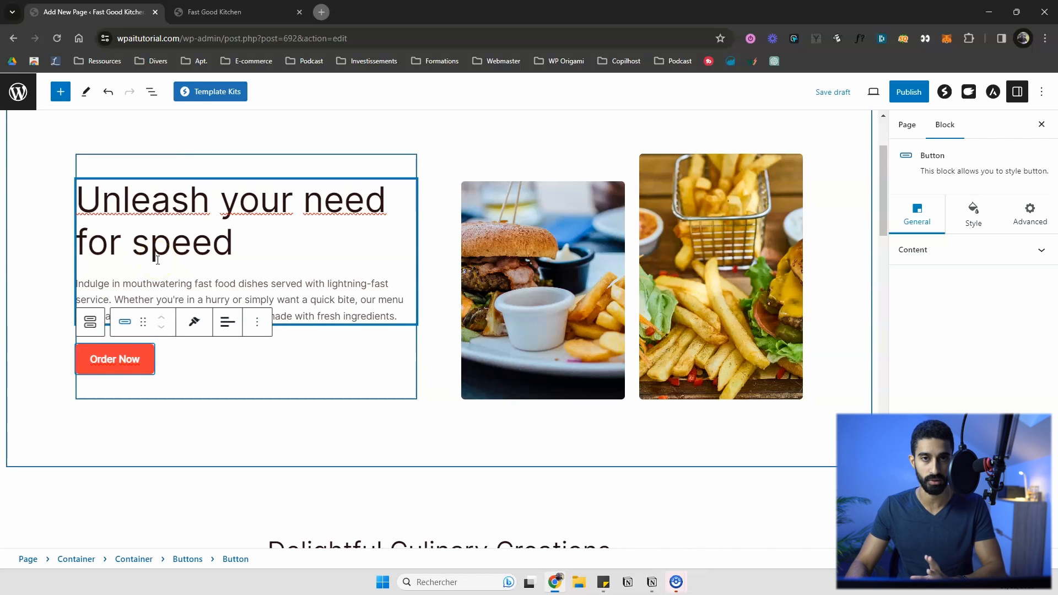
- Publish the new page and return to the list of pages
click(907, 92)
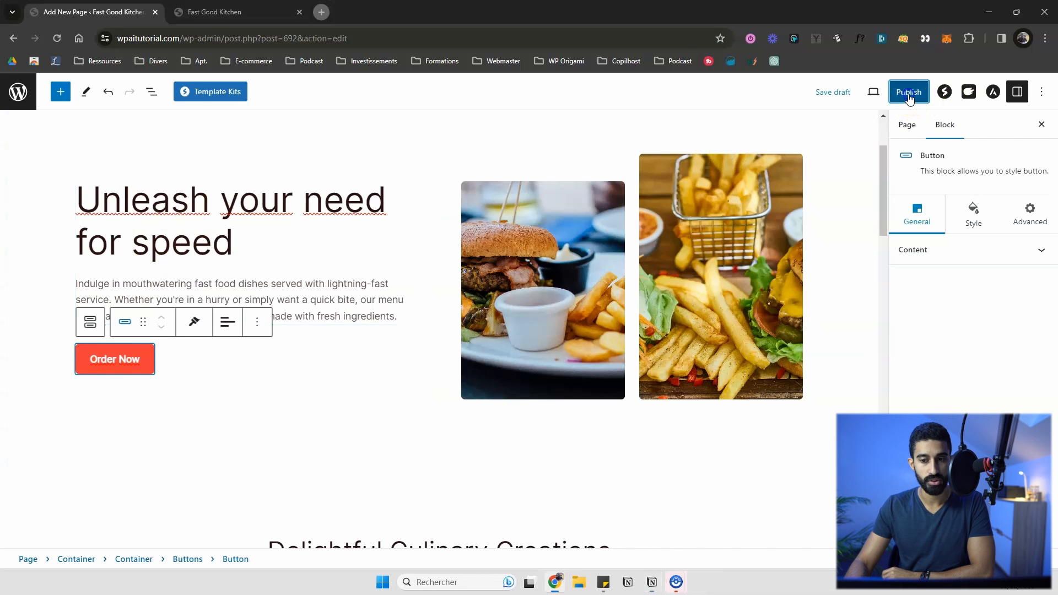
click(925, 93)
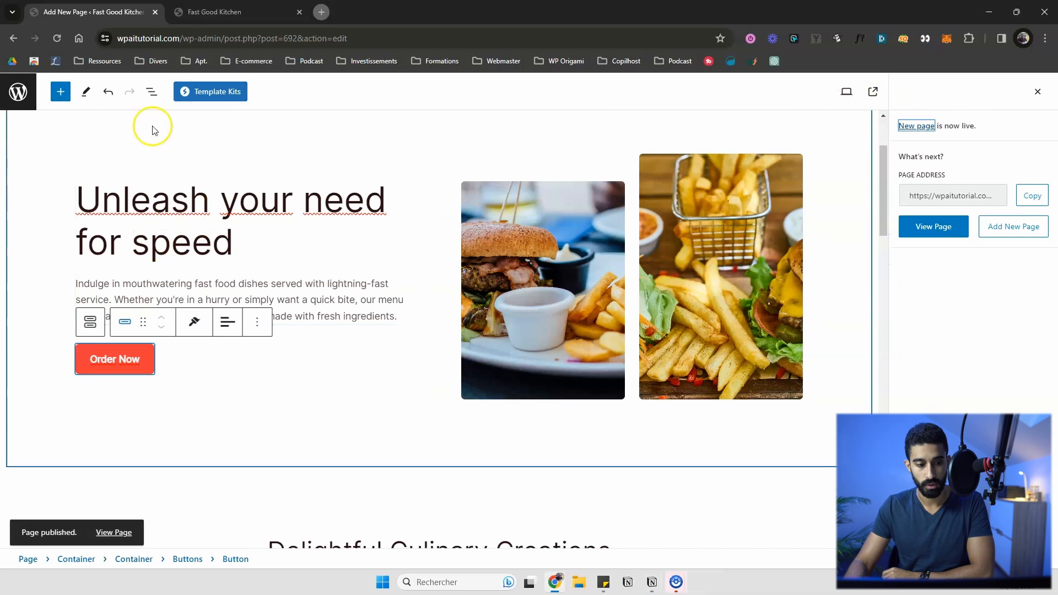
click(9, 93)
- Check the header navigation links on the live home page and return to the page list
click(243, 12)
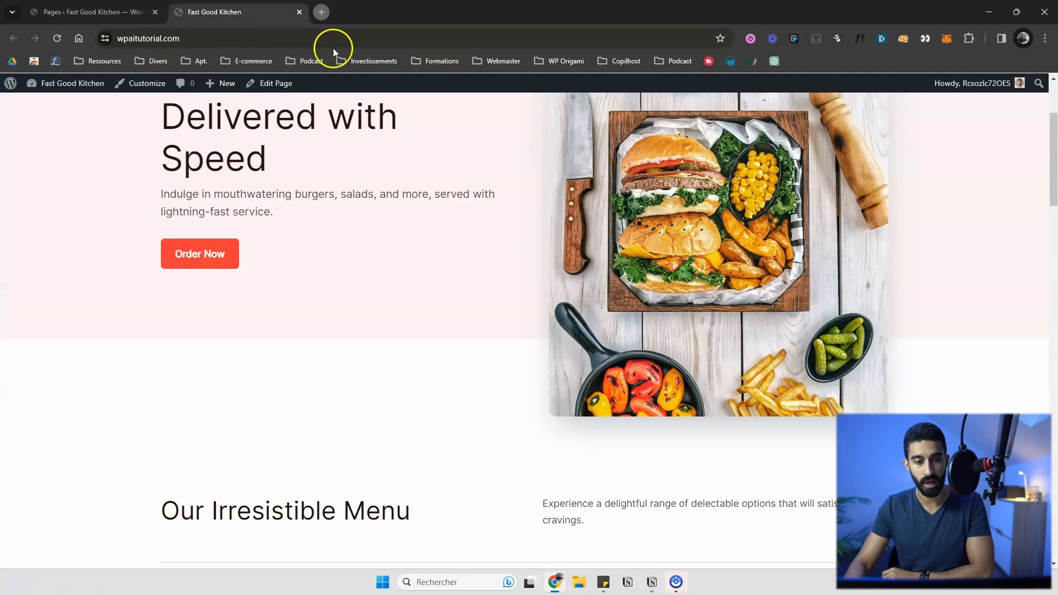
scroll(642, 242, up, 3)
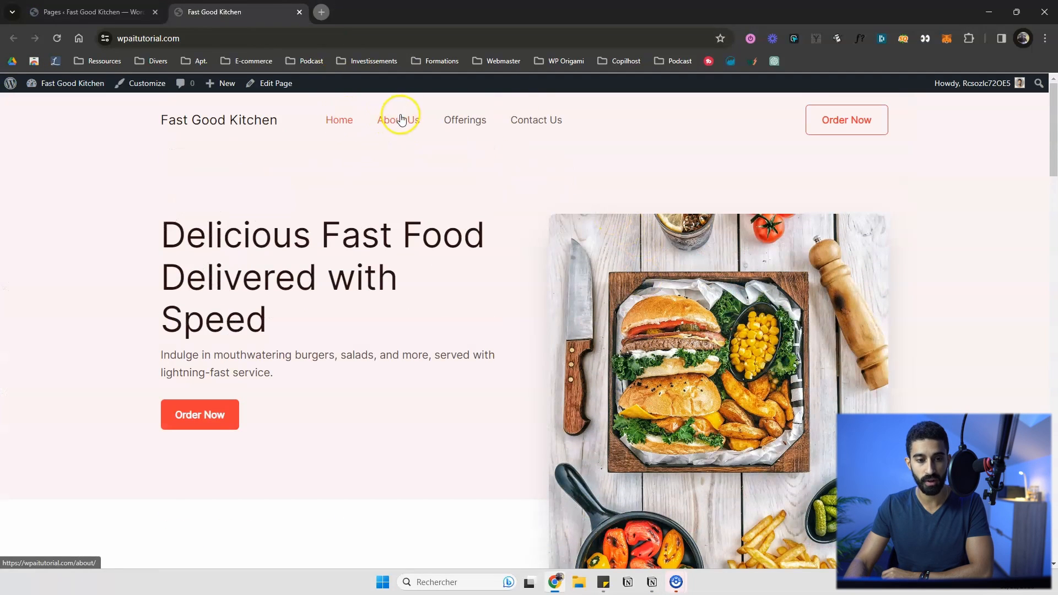
click(84, 8)
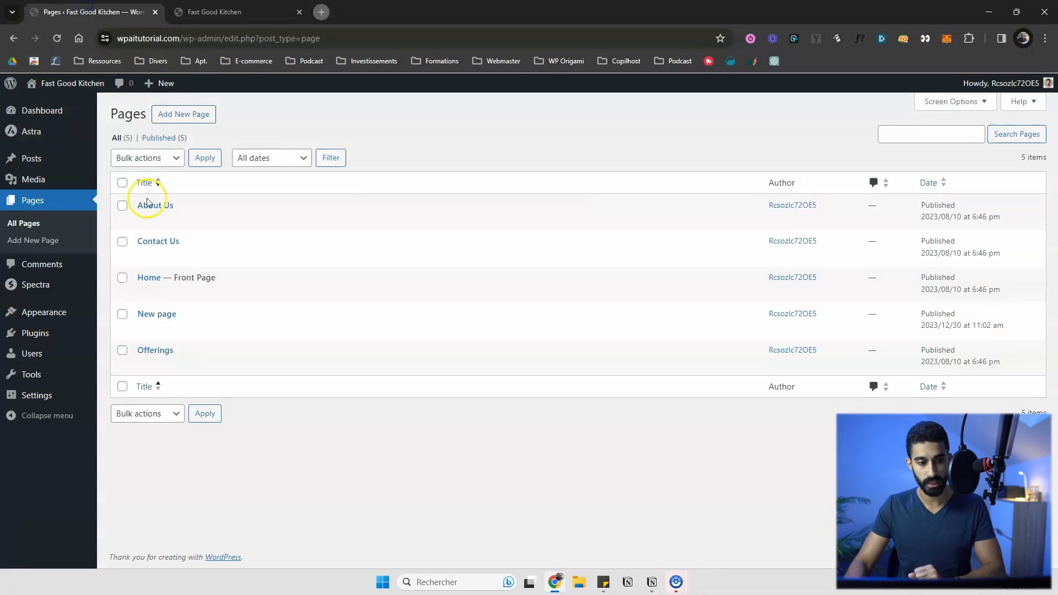
- Add New page after Contact Us in the site's Main menu and save the menu
mouse_move(63, 308)
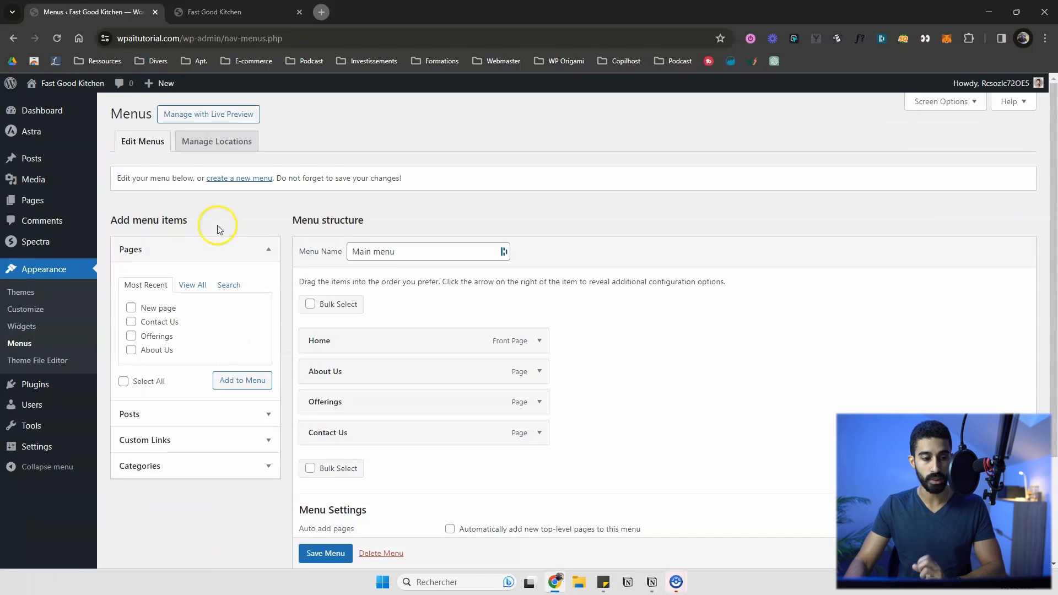
scroll(217, 224, down, 1)
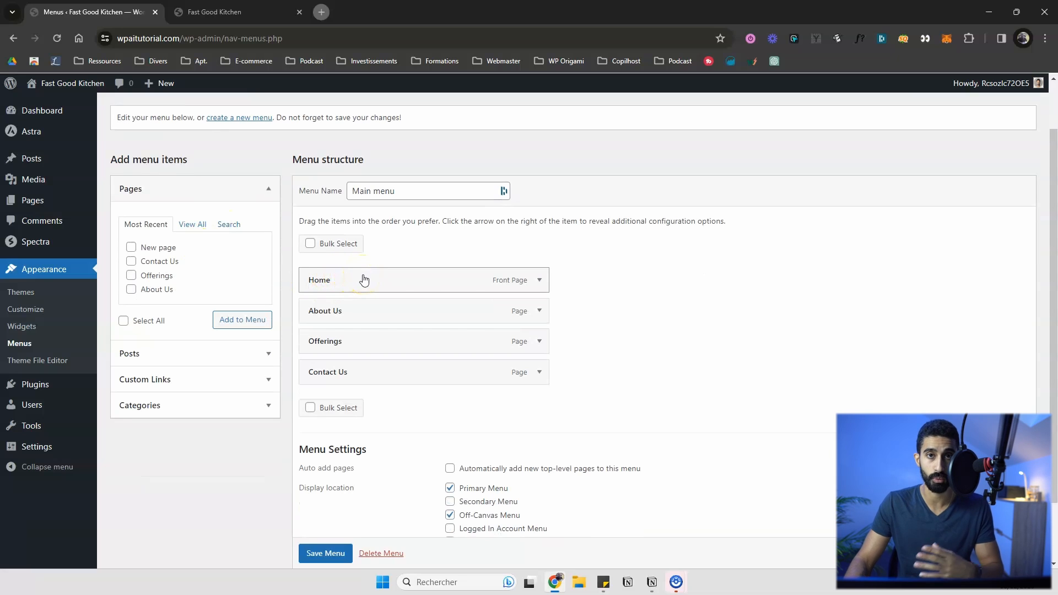
drag(366, 311, 408, 337)
mouse_move(354, 312)
mouse_down()
mouse_move(349, 267)
mouse_move(350, 313)
mouse_up()
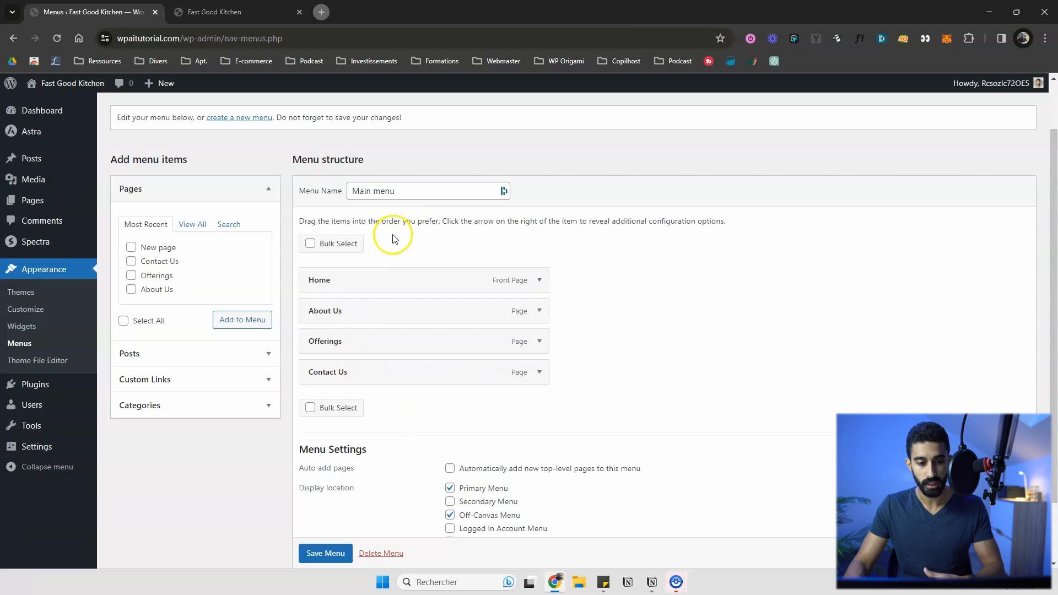
click(230, 314)
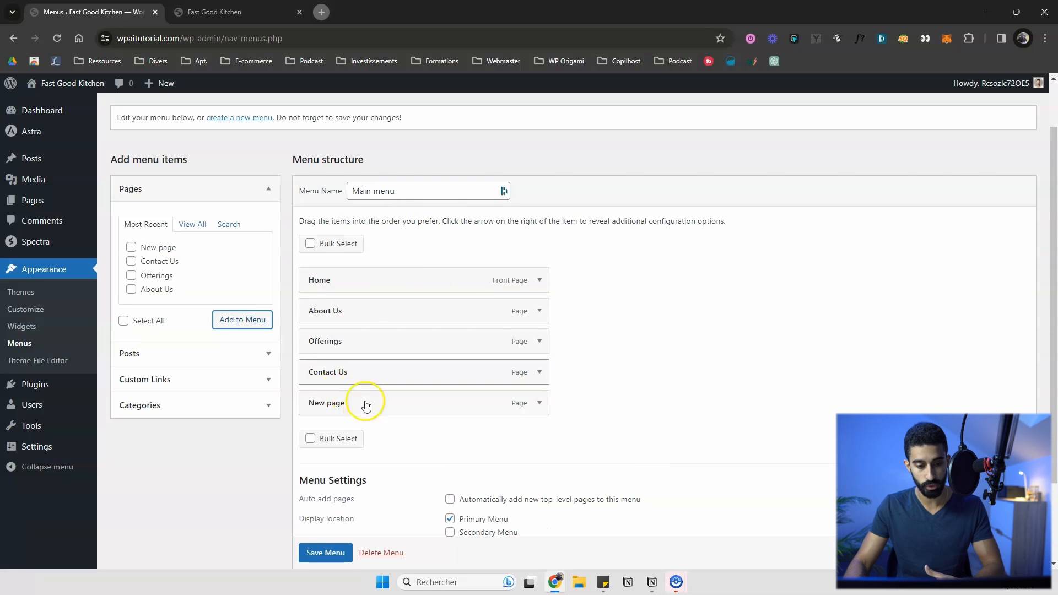
scroll(338, 334, down, 2)
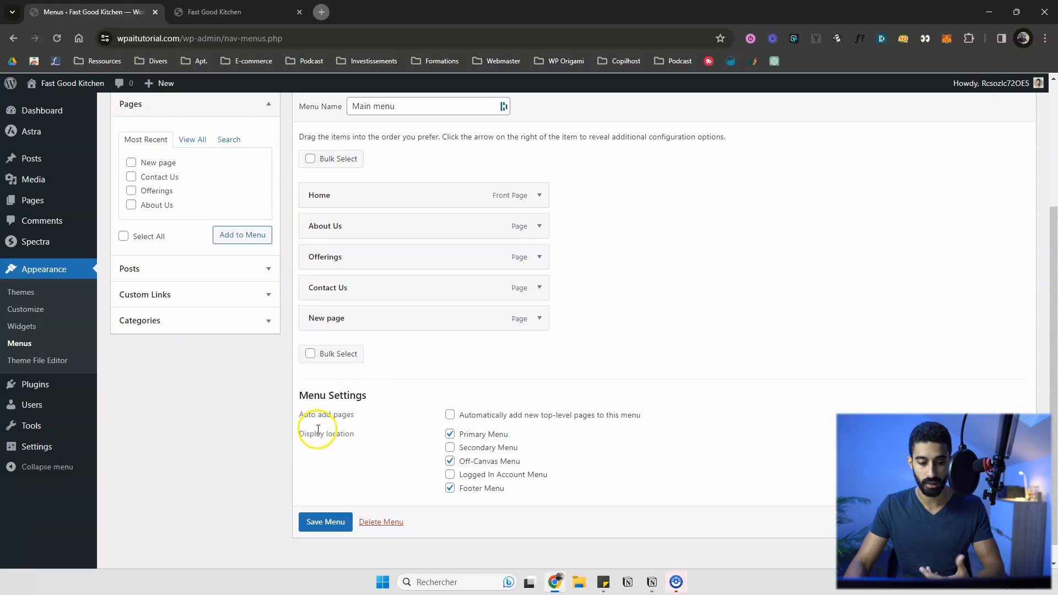
- Visit New page from the live site's navigation and examine its hero, services, Unleash Your Taste Buds and call-to-action sections
click(71, 84)
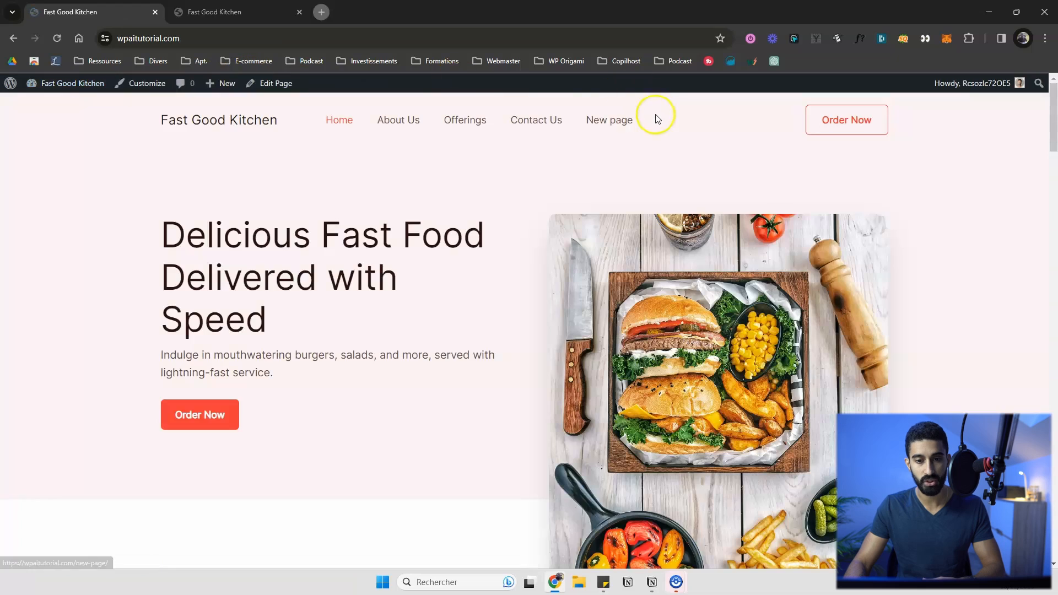
click(609, 126)
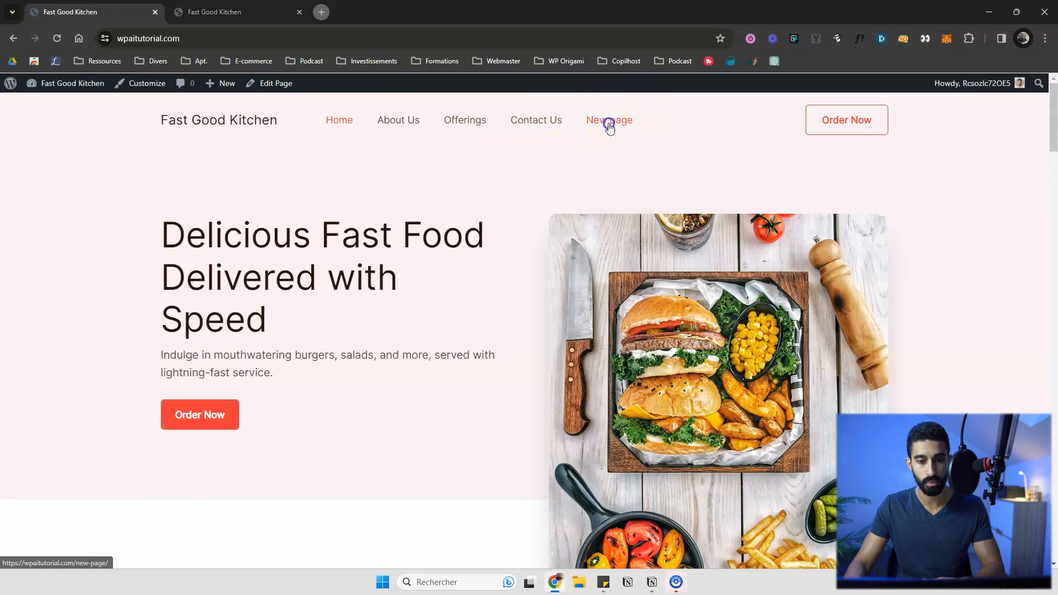
scroll(485, 187, down, 10)
scroll(470, 194, down, 15)
scroll(449, 165, up, 12)
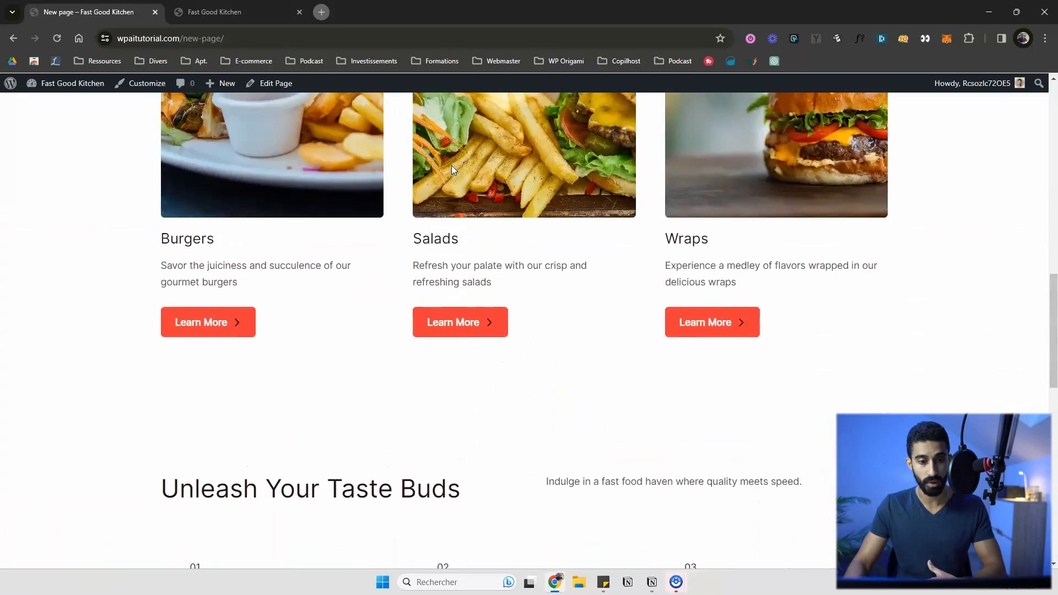
scroll(451, 165, up, 15)
scroll(451, 166, down, 10)
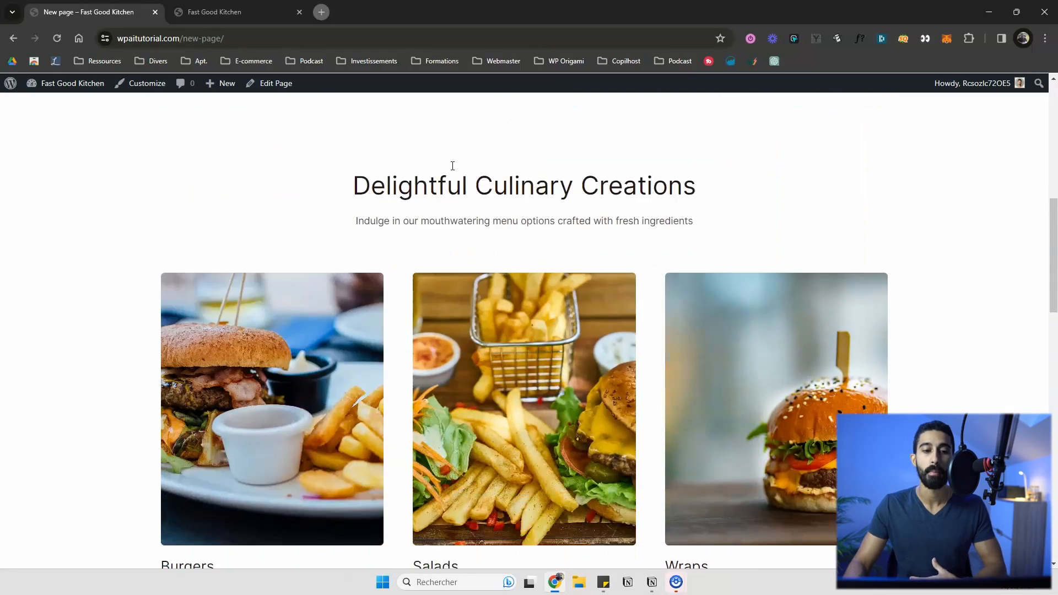
scroll(452, 166, down, 12)
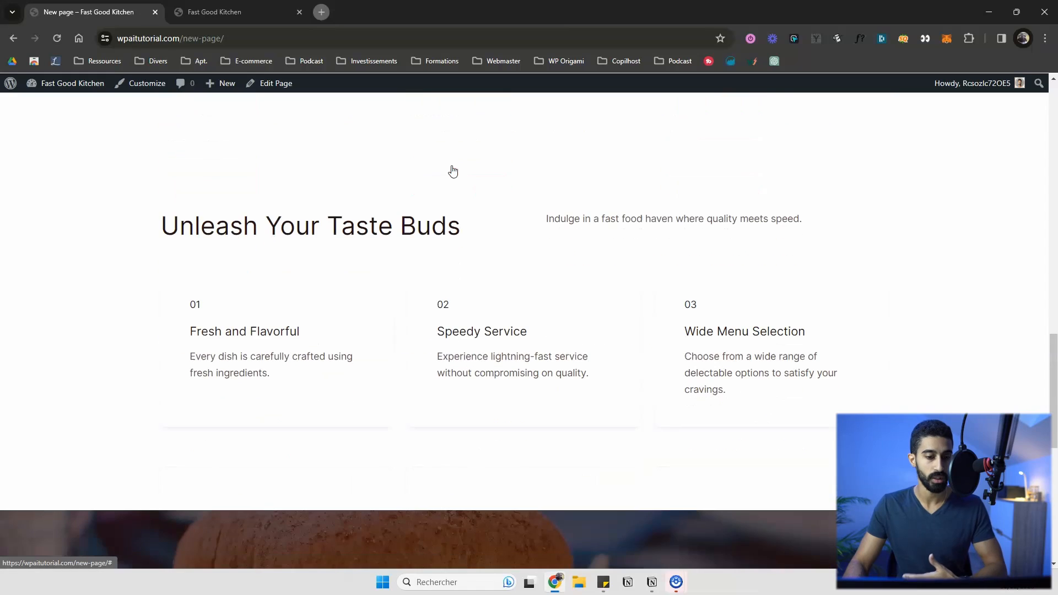
scroll(439, 203, down, 5)
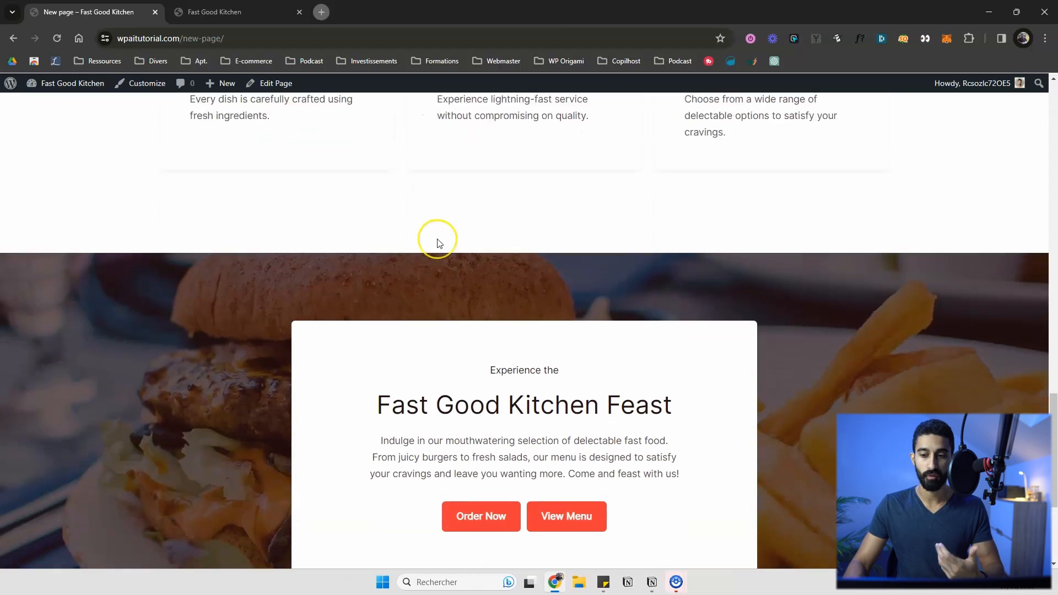
scroll(439, 243, down, 2)
scroll(439, 243, up, 17)
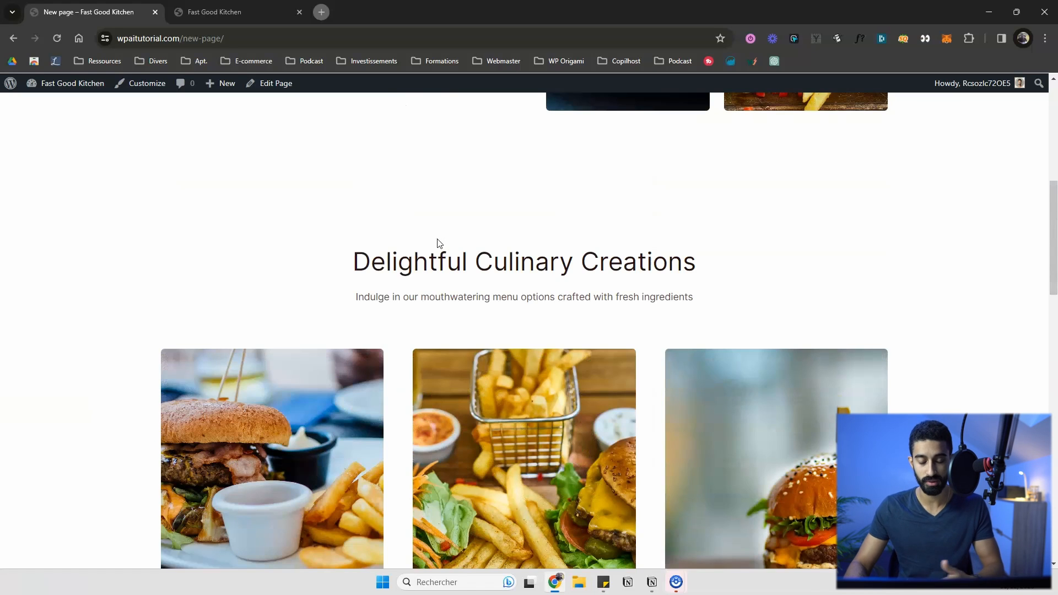
scroll(439, 243, up, 8)
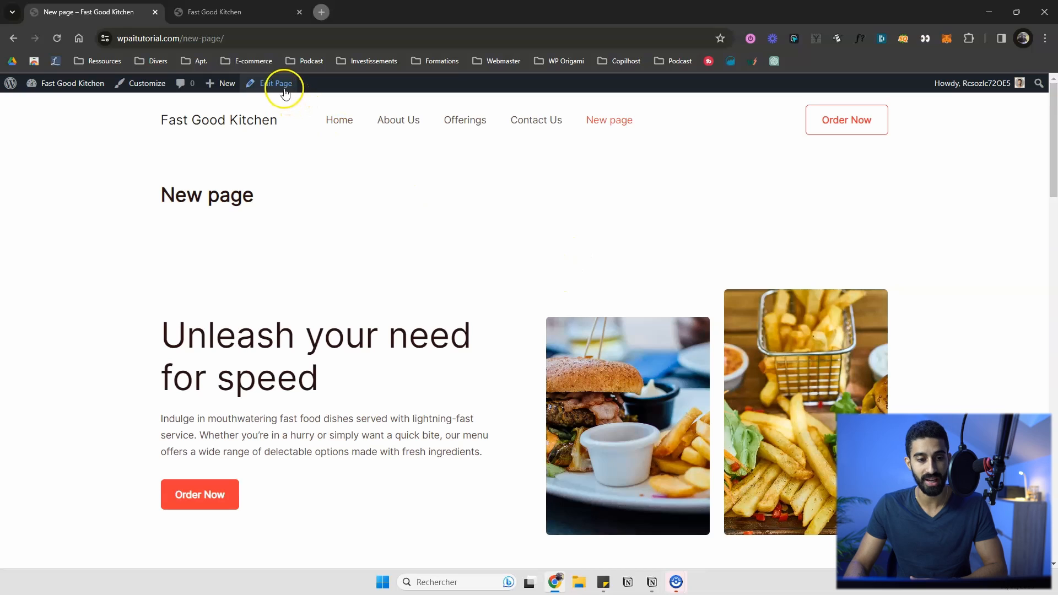
- Open New page for editing and compare its title area on the live site with the About Us page
drag(159, 190, 248, 194)
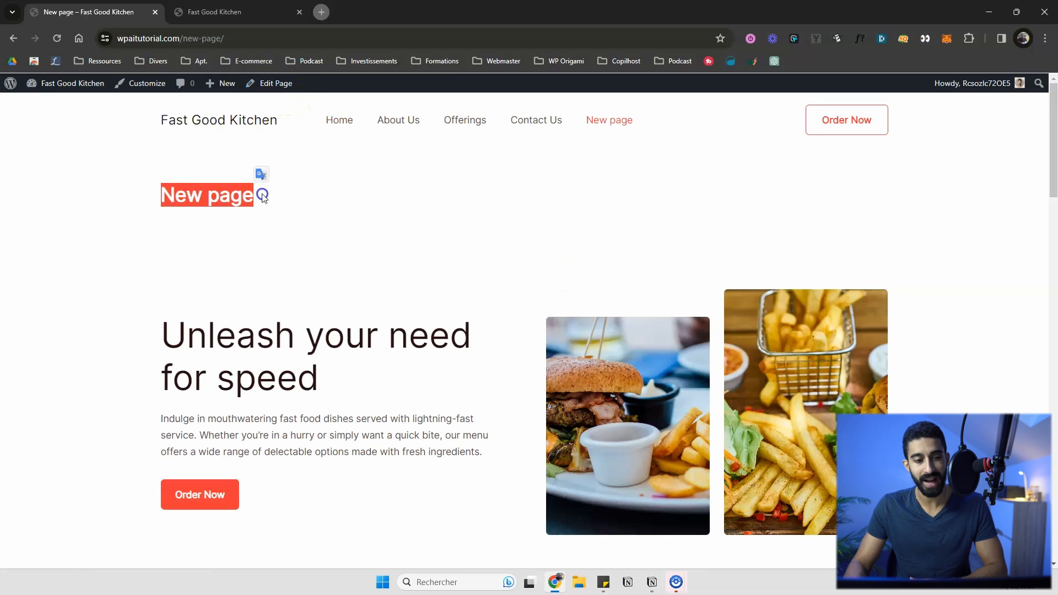
click(257, 207)
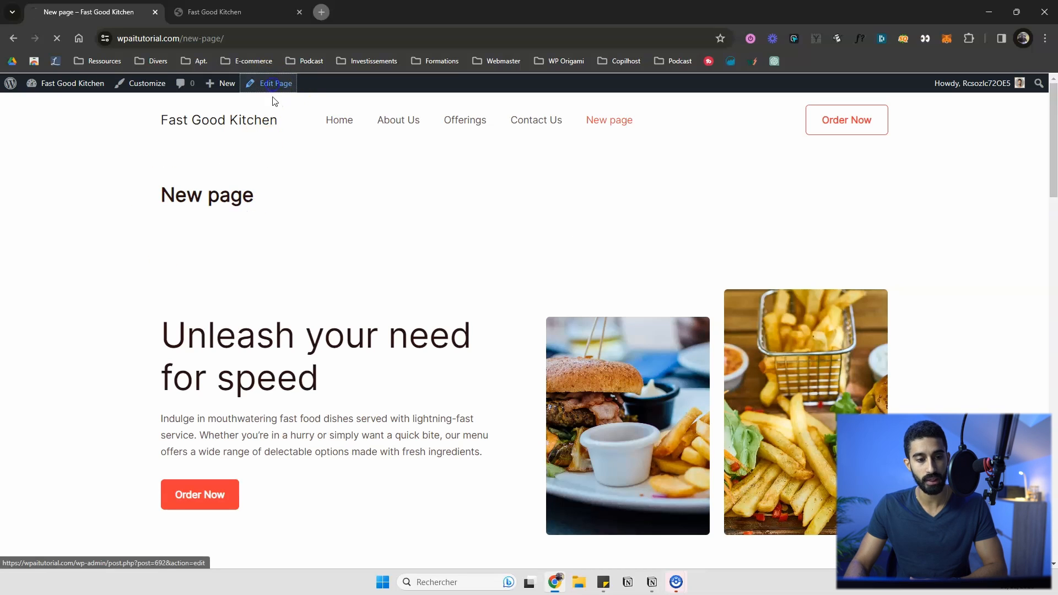
click(271, 85)
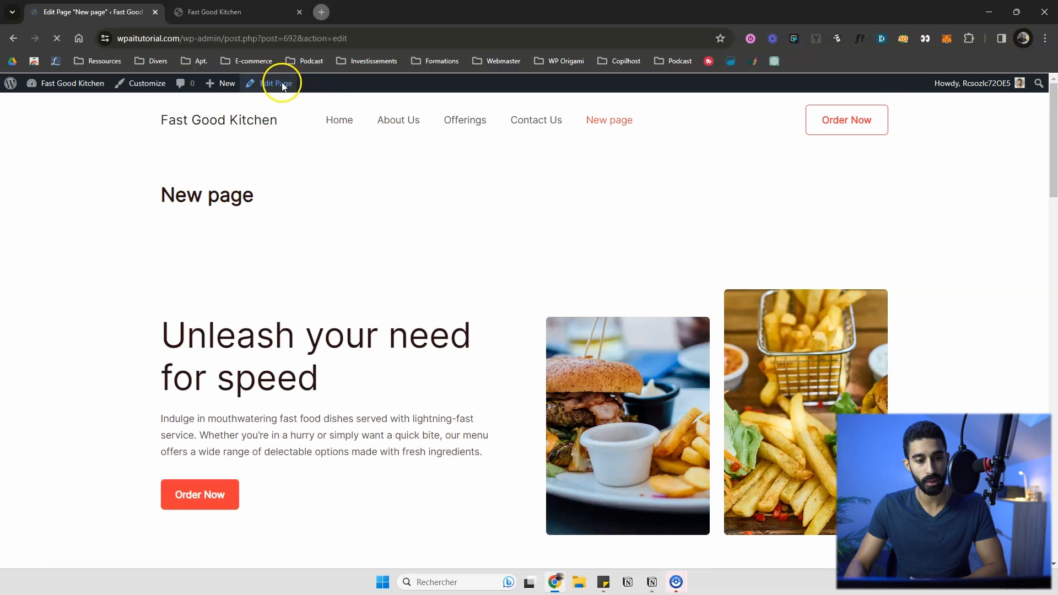
click(248, 10)
click(446, 126)
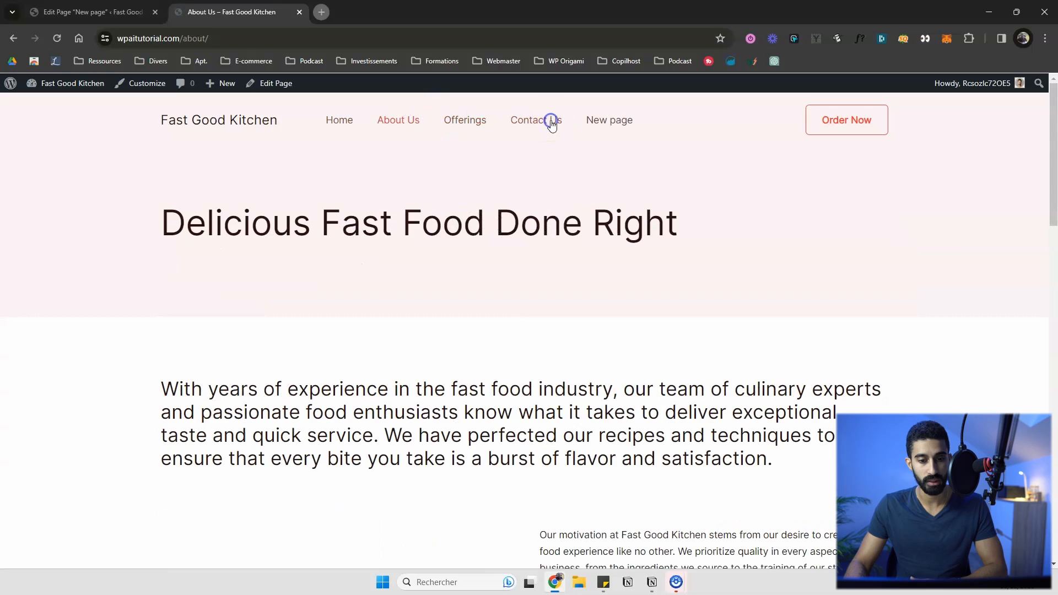
click(602, 122)
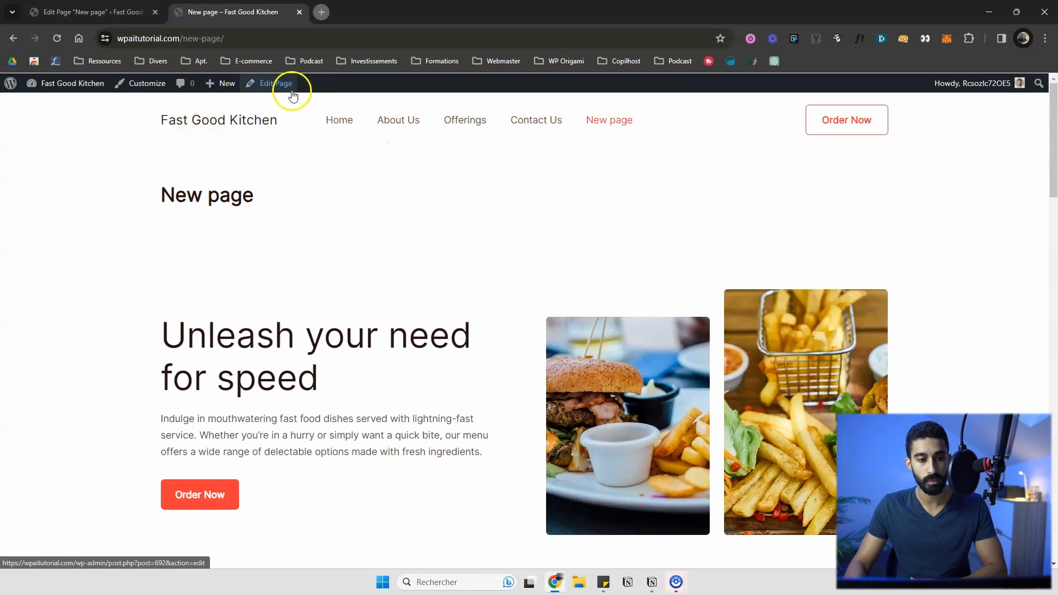
- Hide the title of New page in the editor and update the page
click(281, 86)
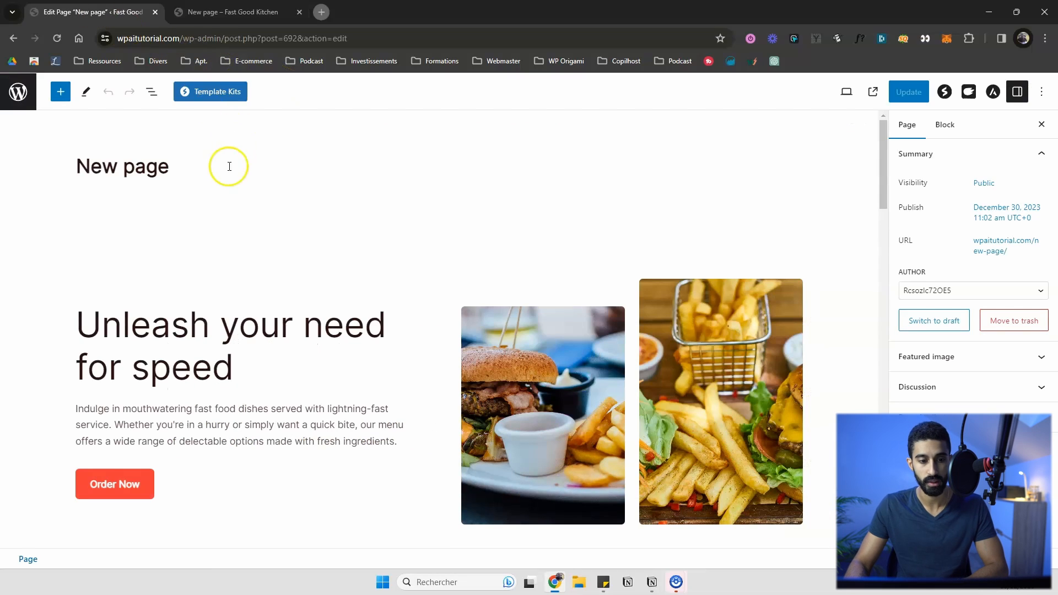
click(104, 165)
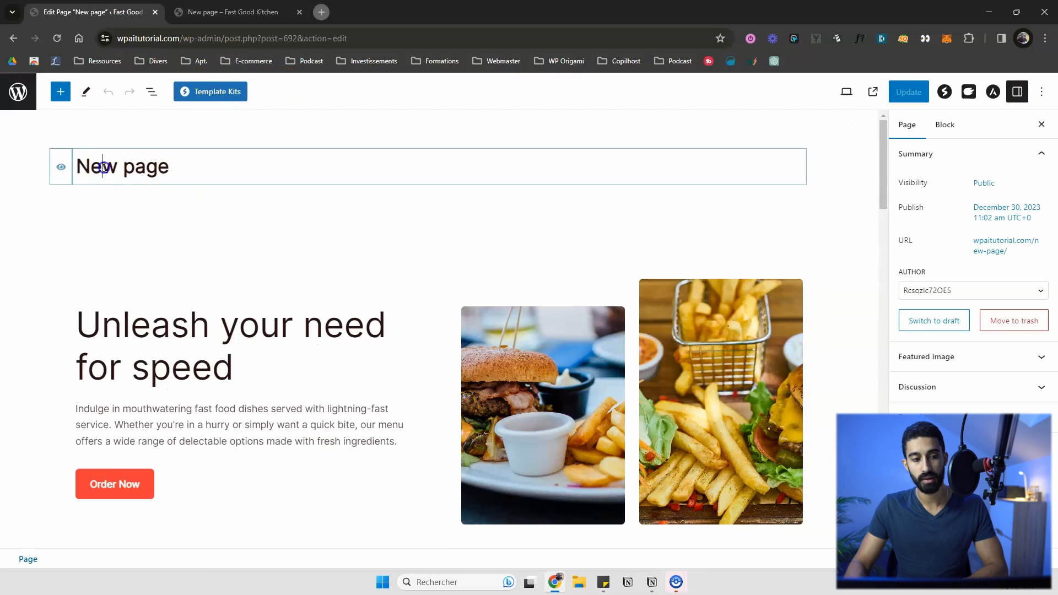
click(61, 170)
click(915, 92)
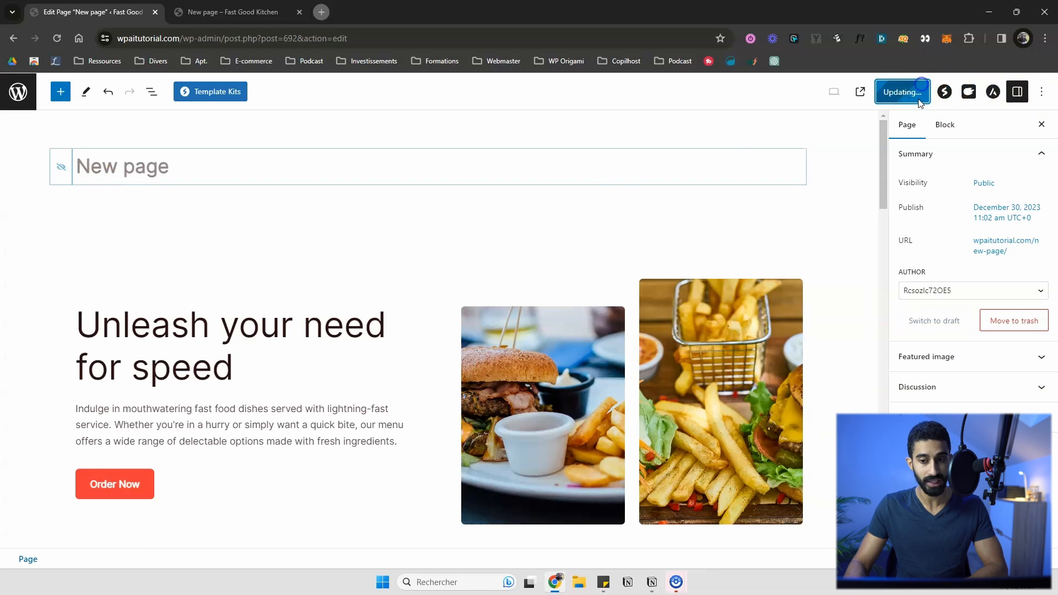
- Check the area between the header and the hero section on the live New page
click(231, 12)
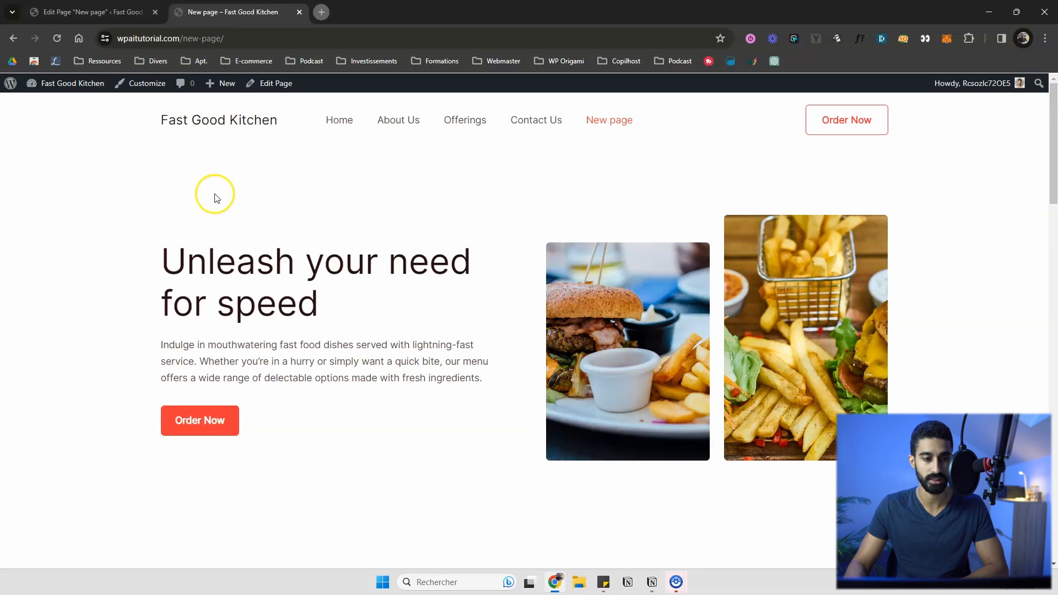
scroll(274, 210, down, 1)
scroll(274, 204, up, 1)
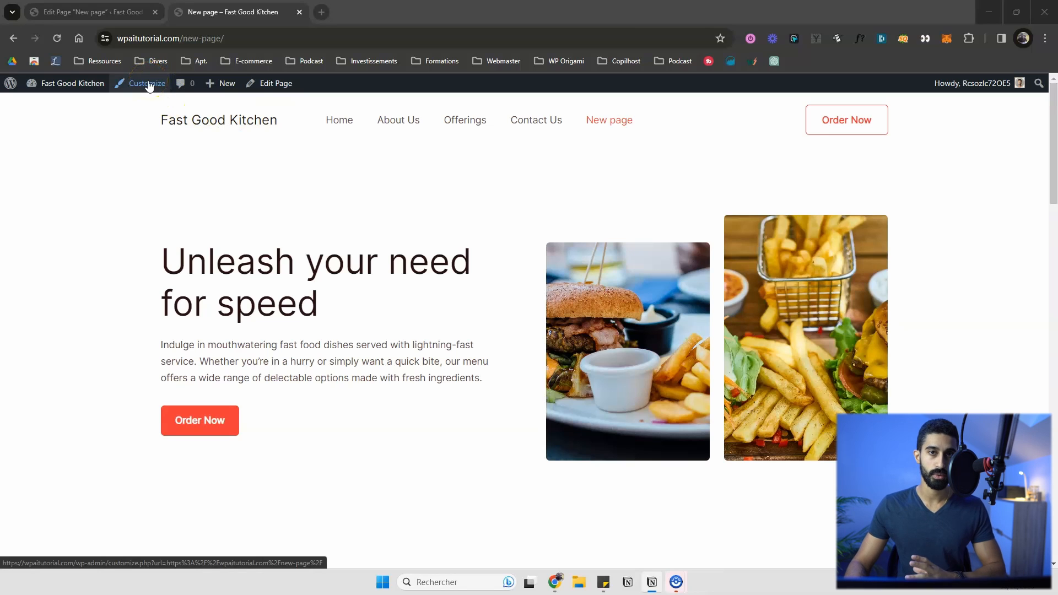
- Leave the page editor for the Pages list and check the Customize entries offered by Appearance and Astra
click(82, 12)
click(18, 92)
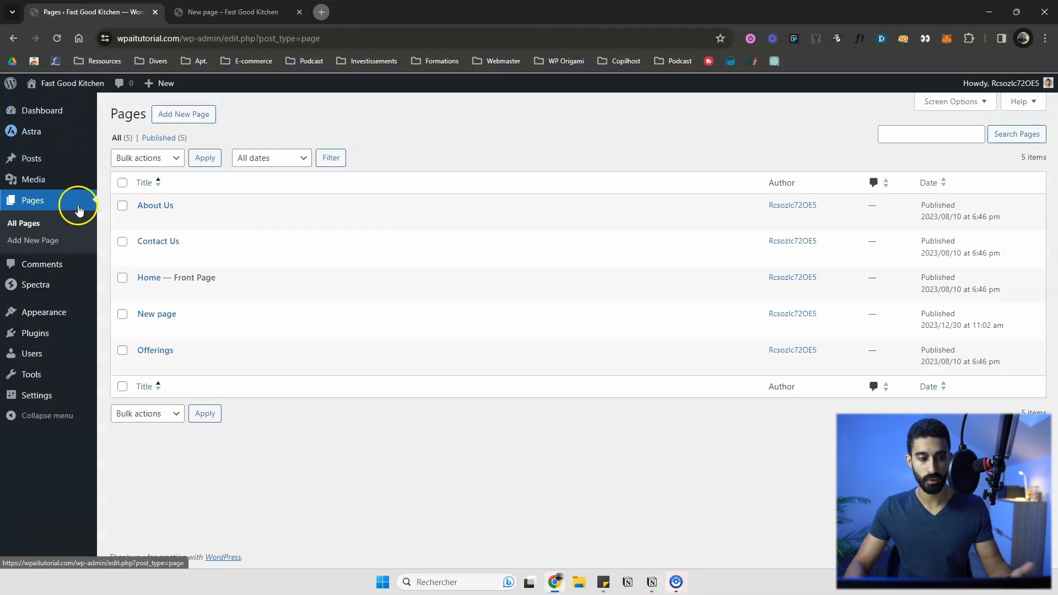
click(56, 317)
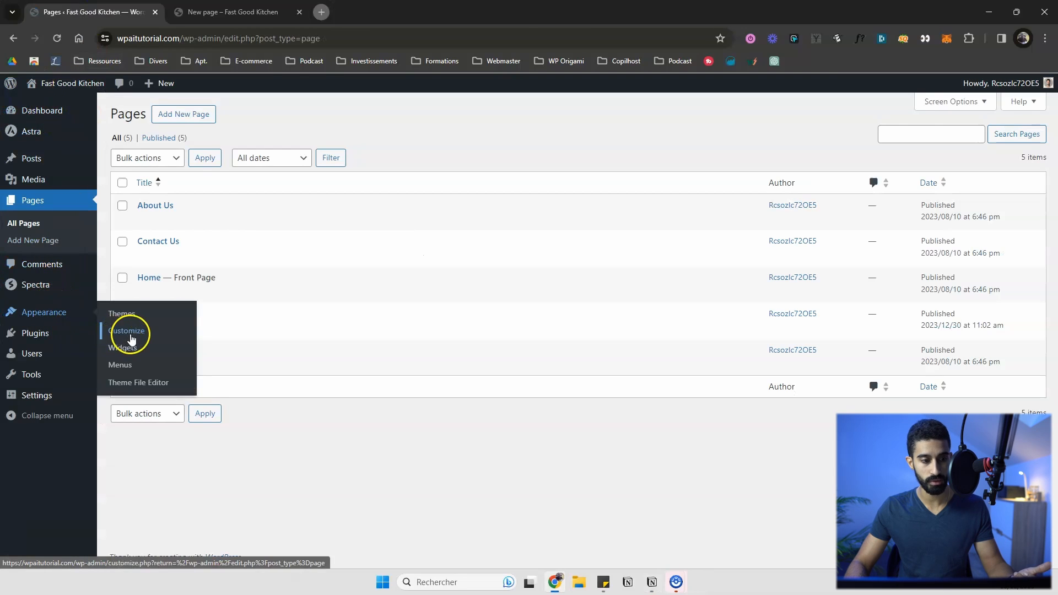
mouse_move(30, 134)
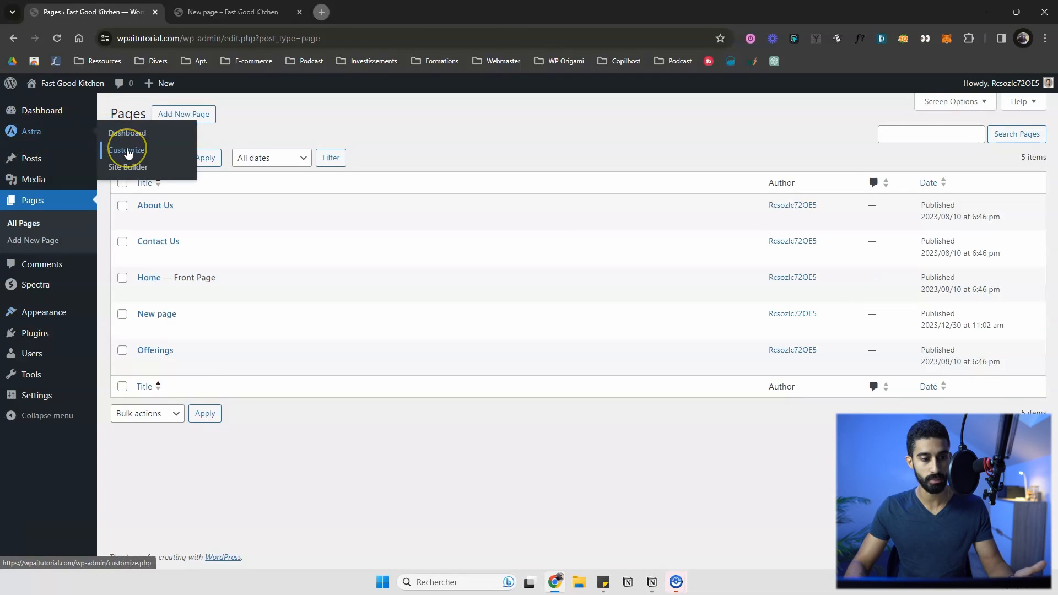
- Return to the live New page, look over its header and hero, and open it in the theme customizer
click(220, 12)
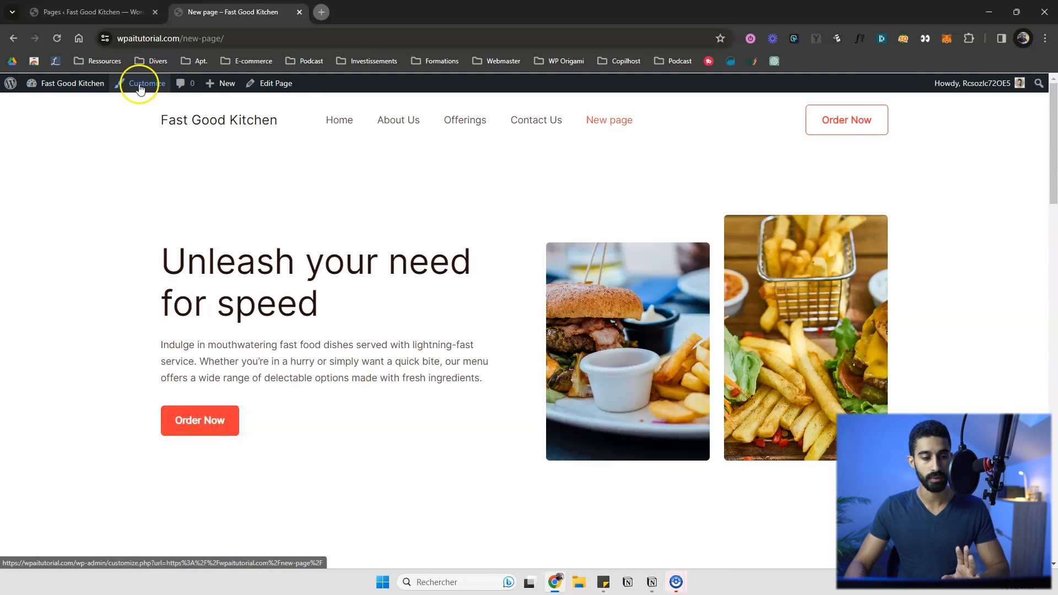
scroll(378, 182, down, 4)
scroll(391, 175, up, 4)
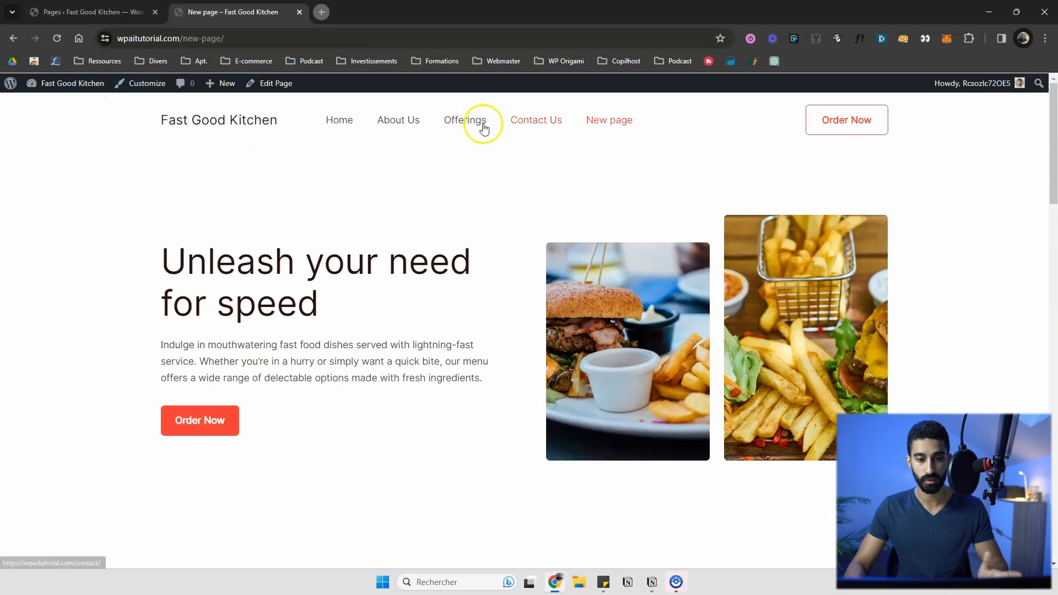
scroll(271, 143, down, 3)
scroll(266, 136, up, 3)
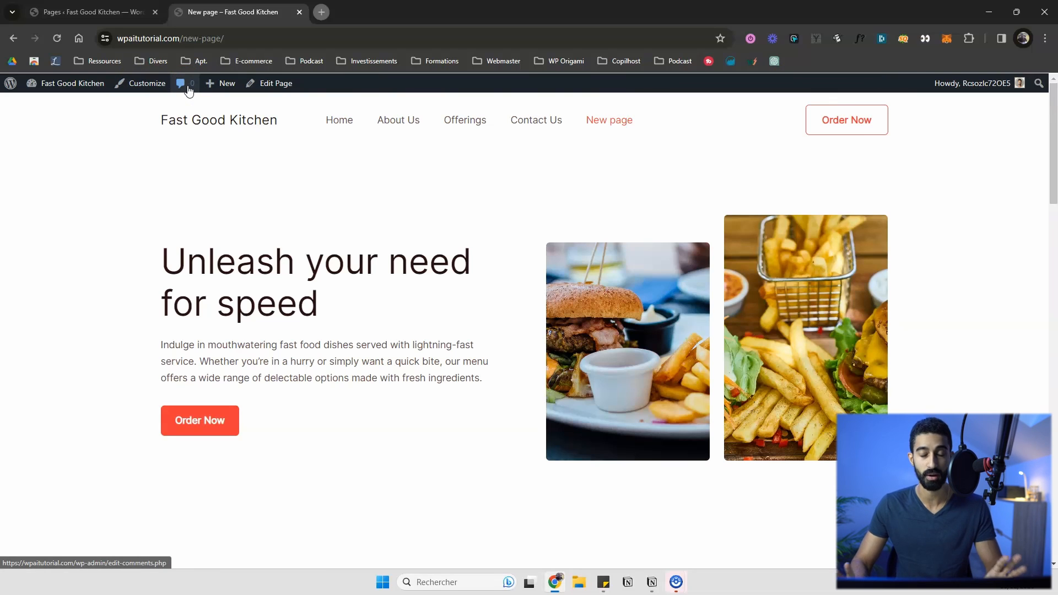
click(156, 87)
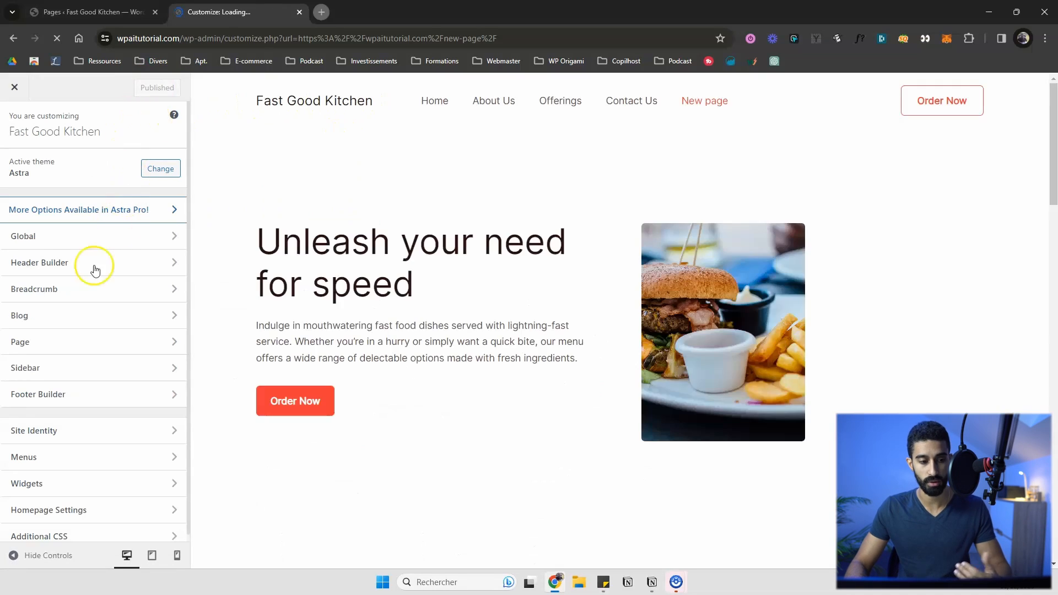
- Review the Global customization categories, and open the Header Builder to see which elements its middle row can take
click(56, 242)
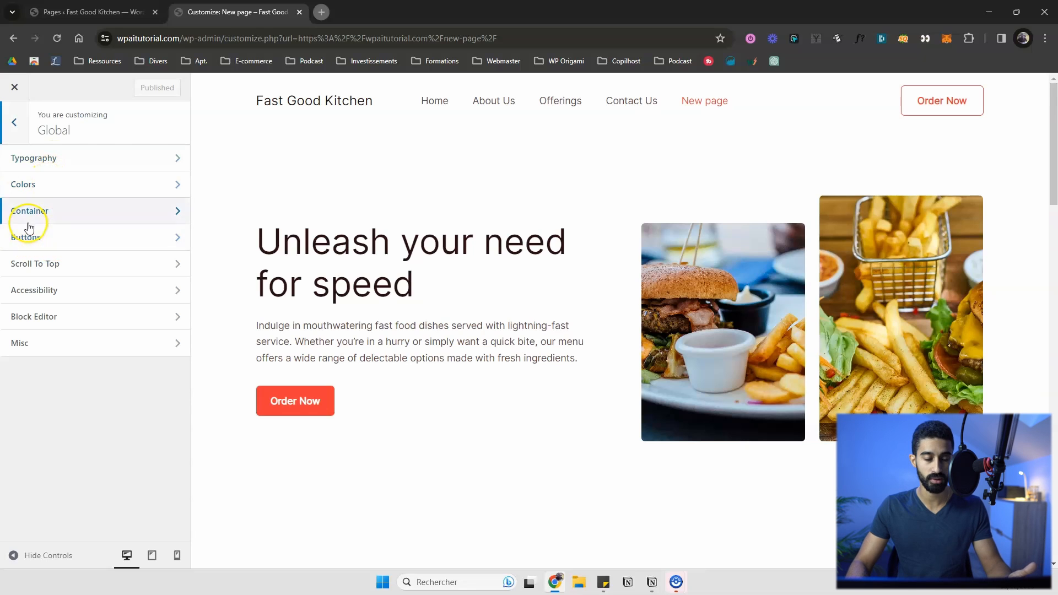
click(15, 124)
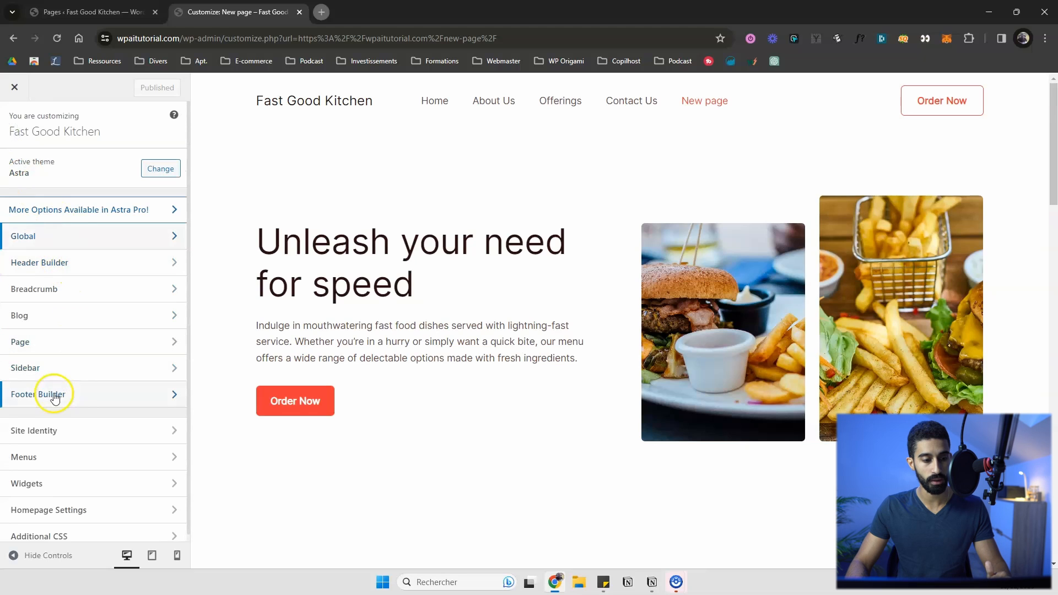
click(54, 264)
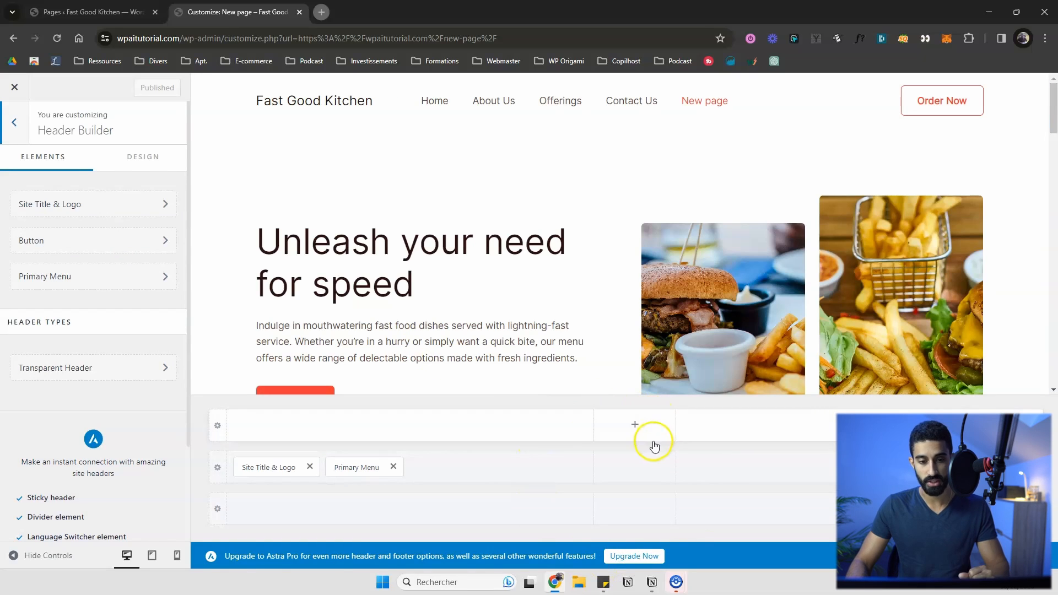
mouse_move(361, 467)
mouse_down()
mouse_move(637, 477)
mouse_move(347, 477)
mouse_up()
click(637, 465)
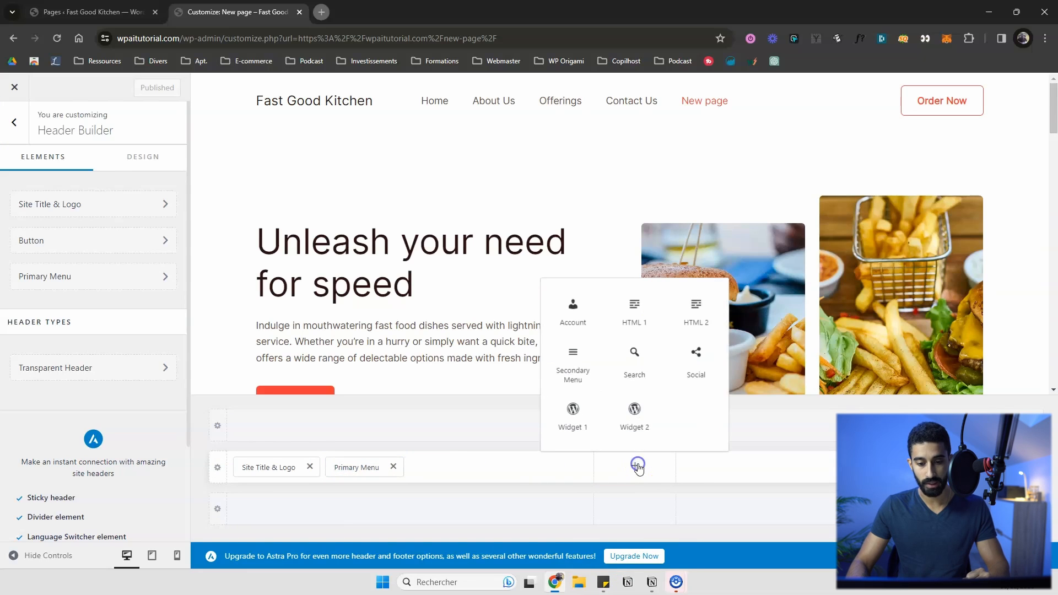
click(582, 327)
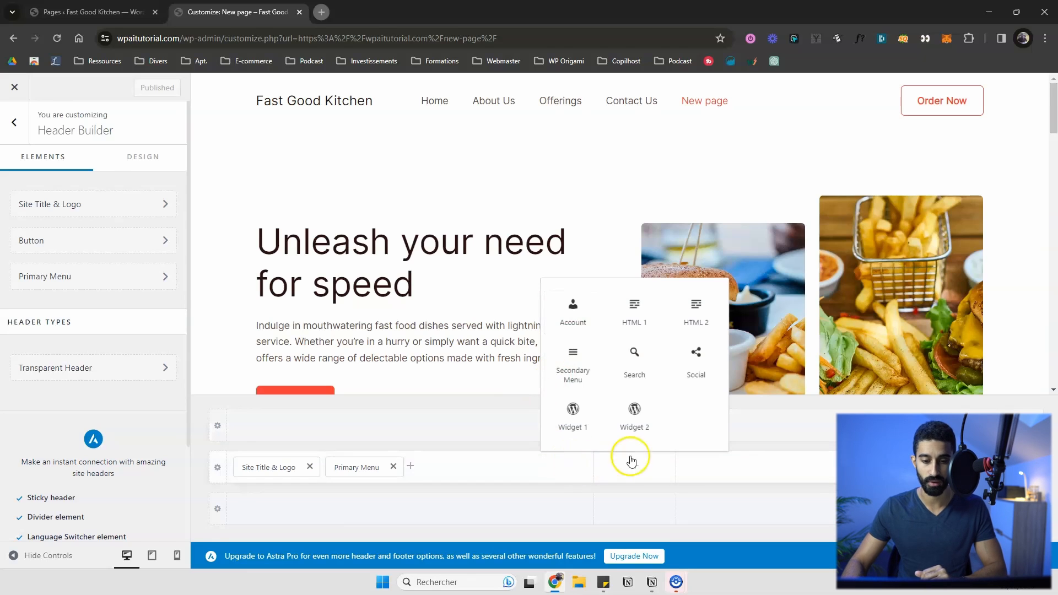
- Inspect the settings of the header's Button, Primary Menu and Site Title & Logo elements
click(987, 467)
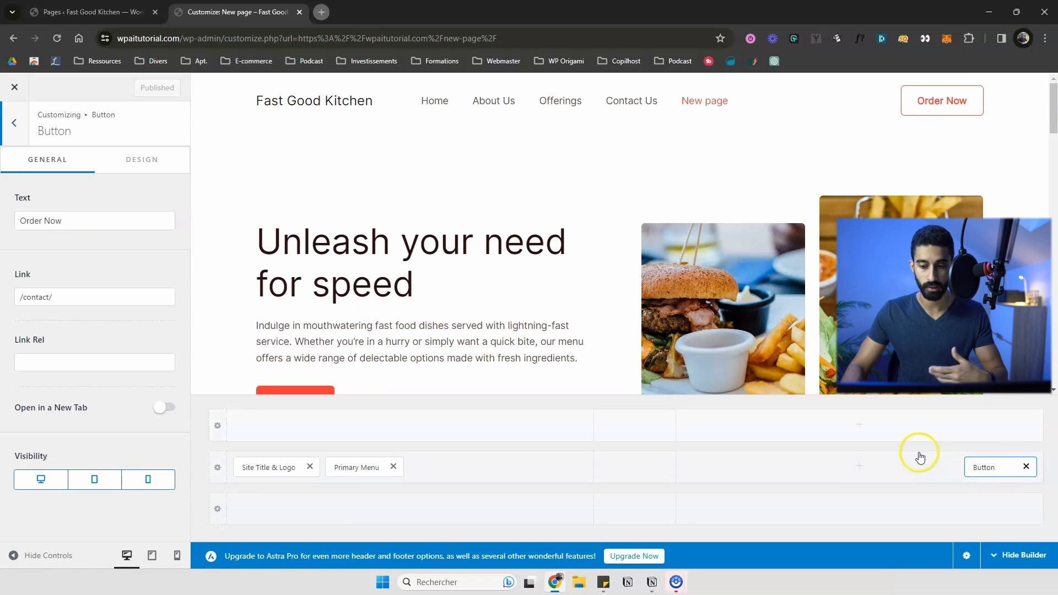
click(1001, 467)
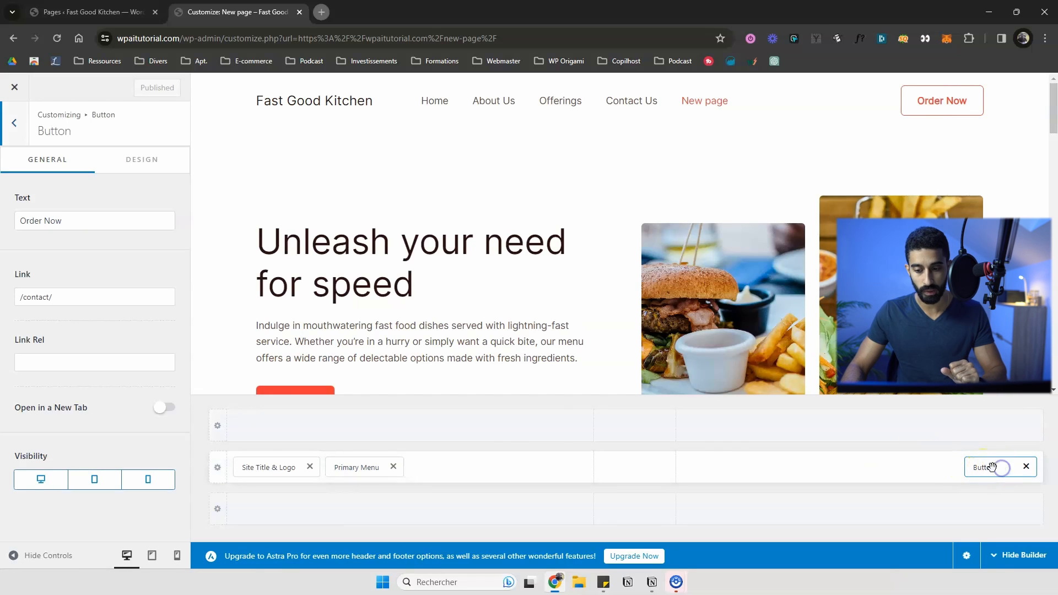
click(369, 466)
click(270, 469)
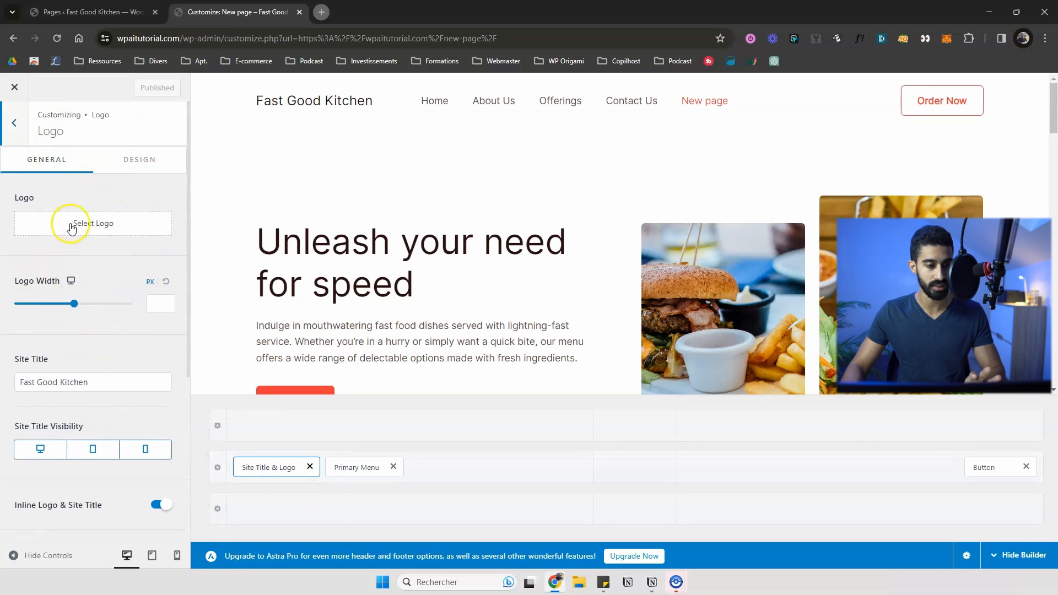
click(998, 467)
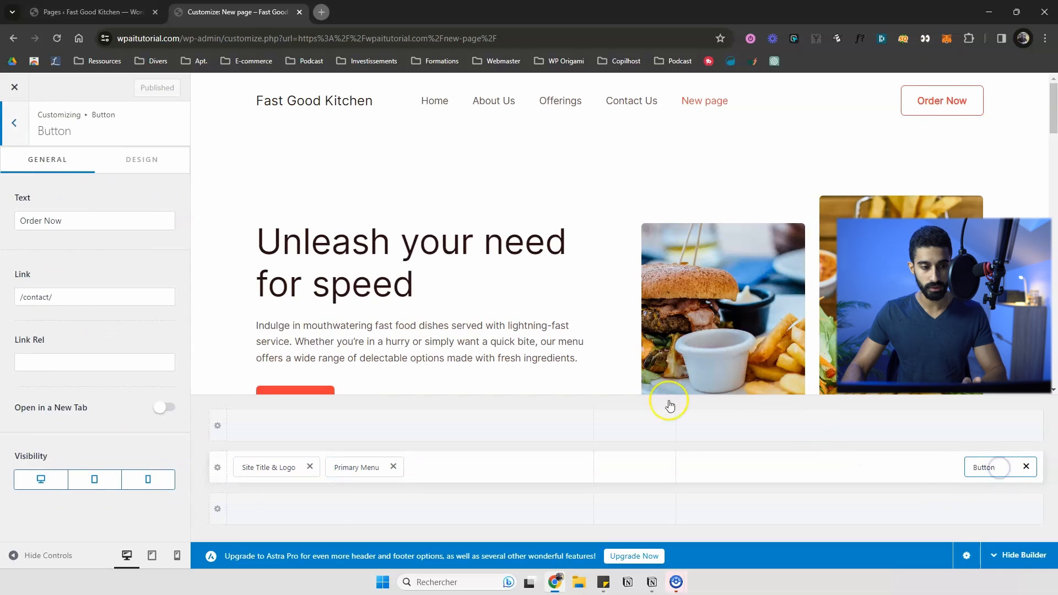
- Examine the header Button's text and link options along with its color, border and spacing design options
drag(85, 221, 11, 220)
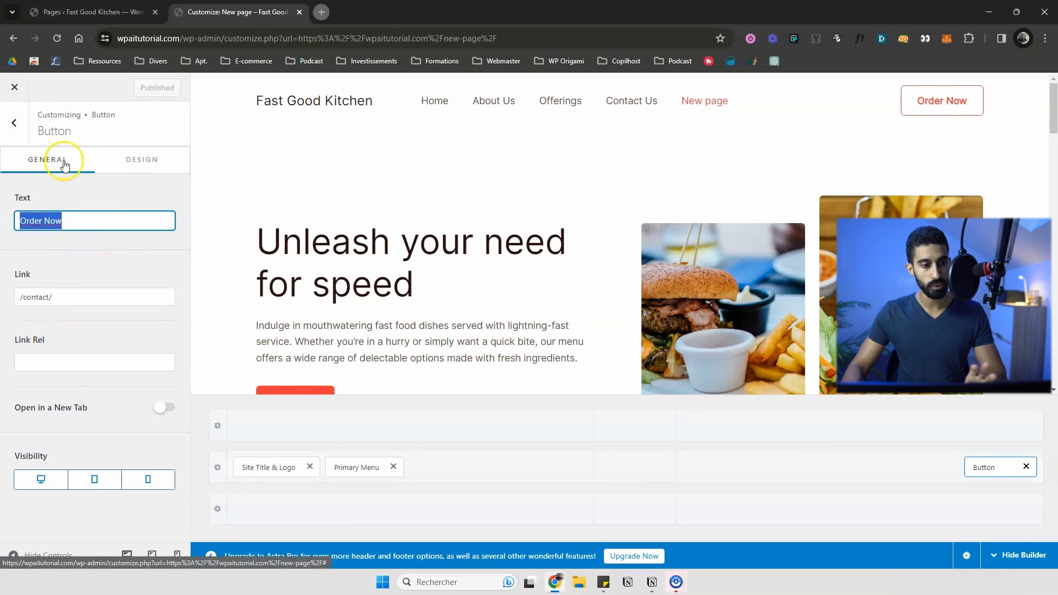
click(130, 161)
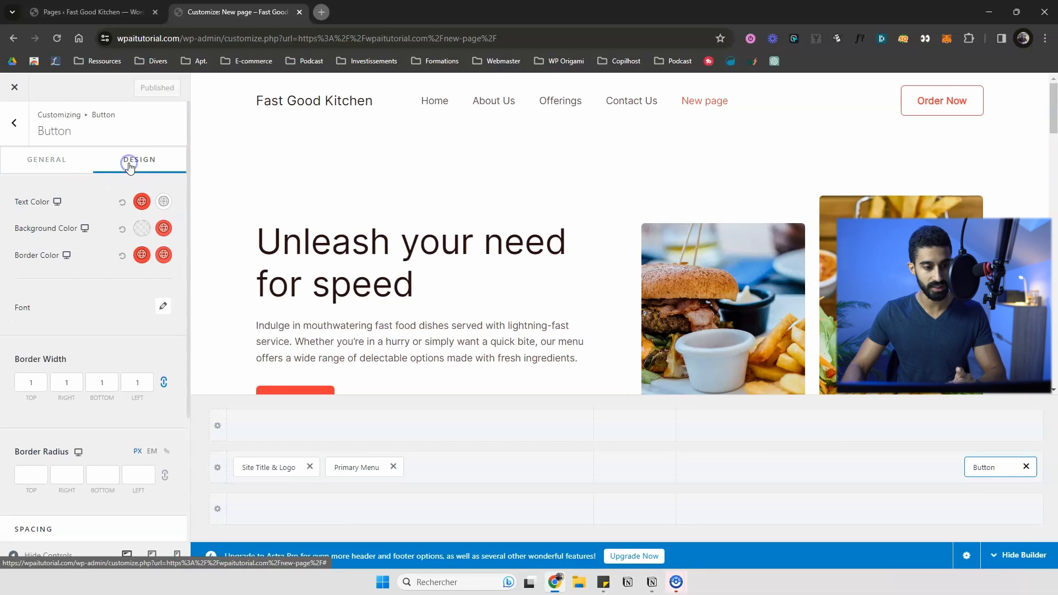
click(74, 163)
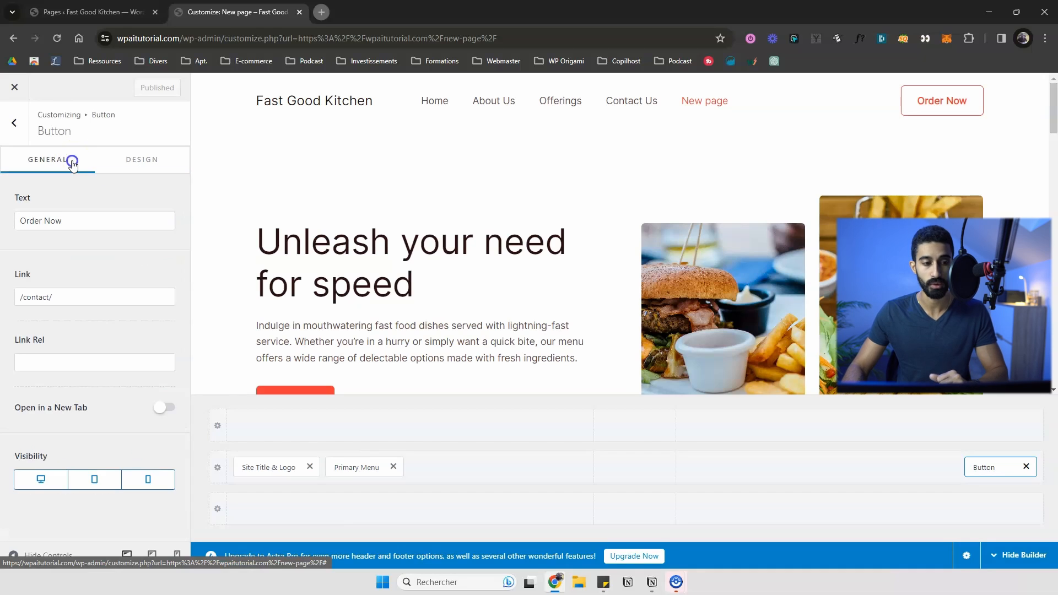
click(147, 168)
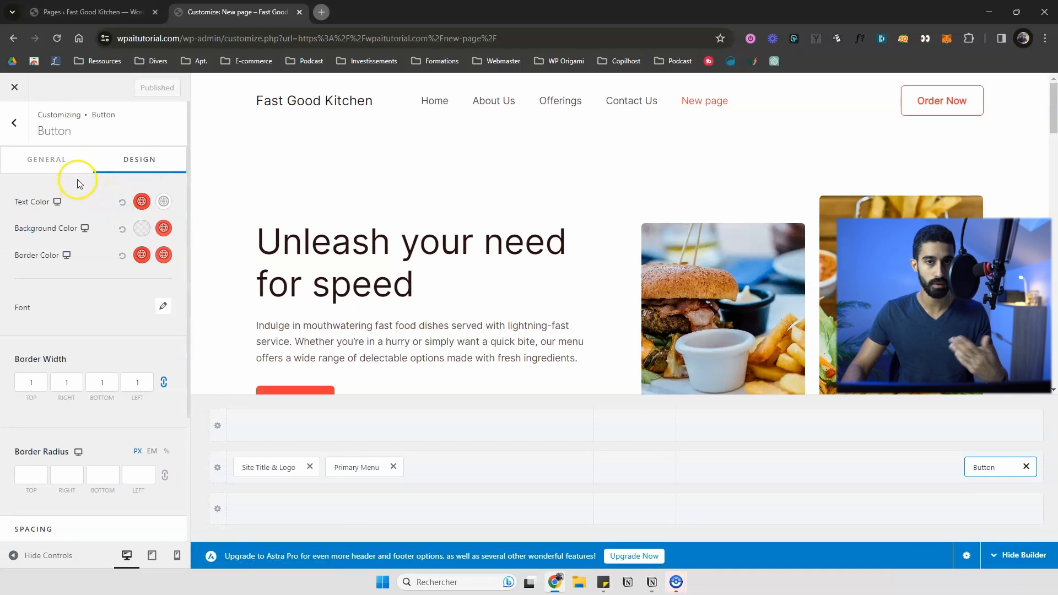
scroll(88, 330, down, 1)
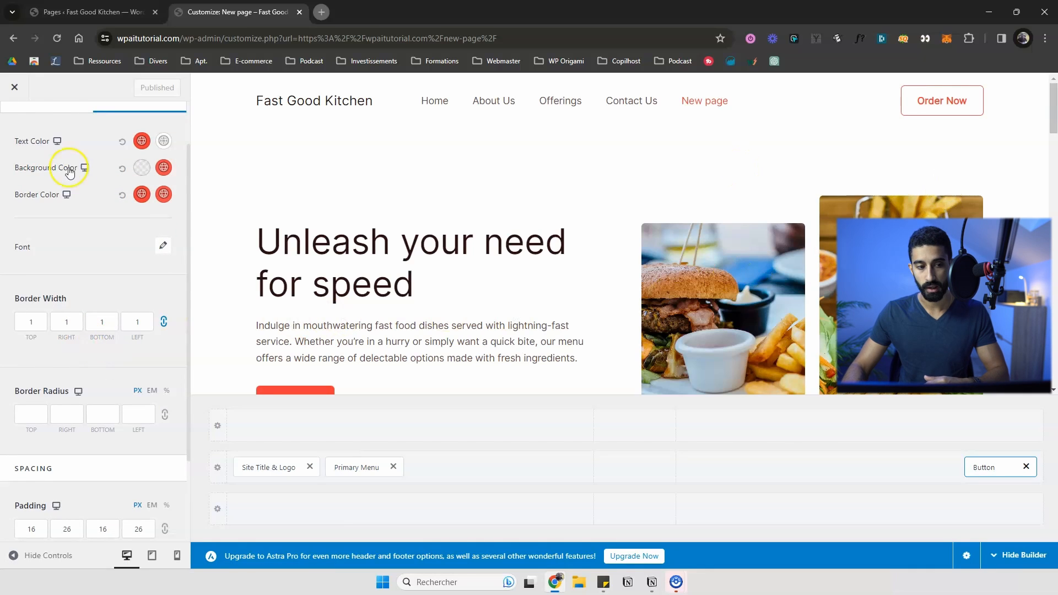
scroll(8, 189, up, 1)
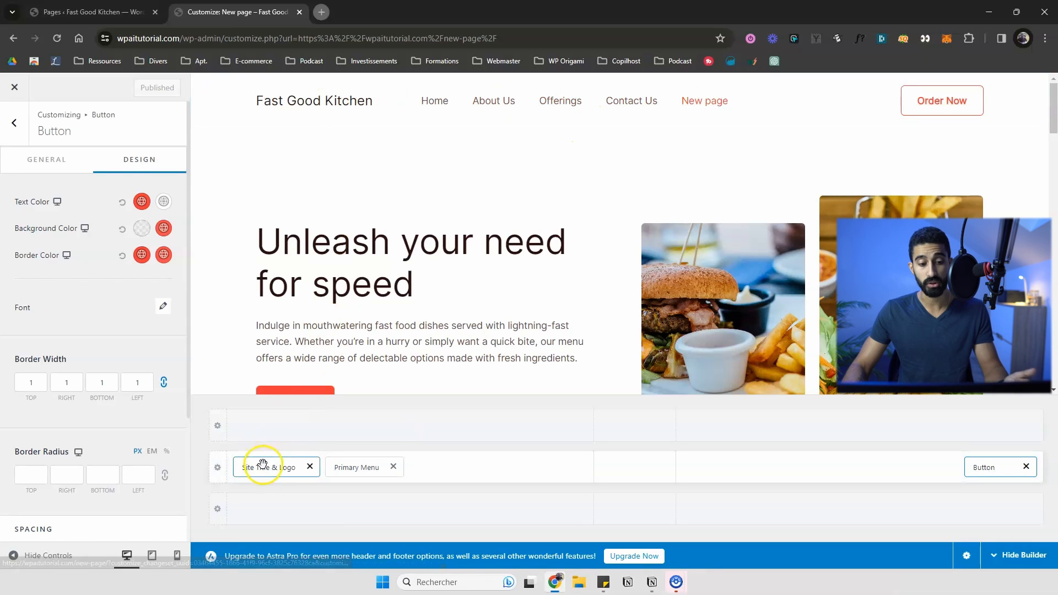
- Move Site Title & Logo to the center of the top header row and Primary Menu to the center of the middle row
drag(262, 471, 633, 426)
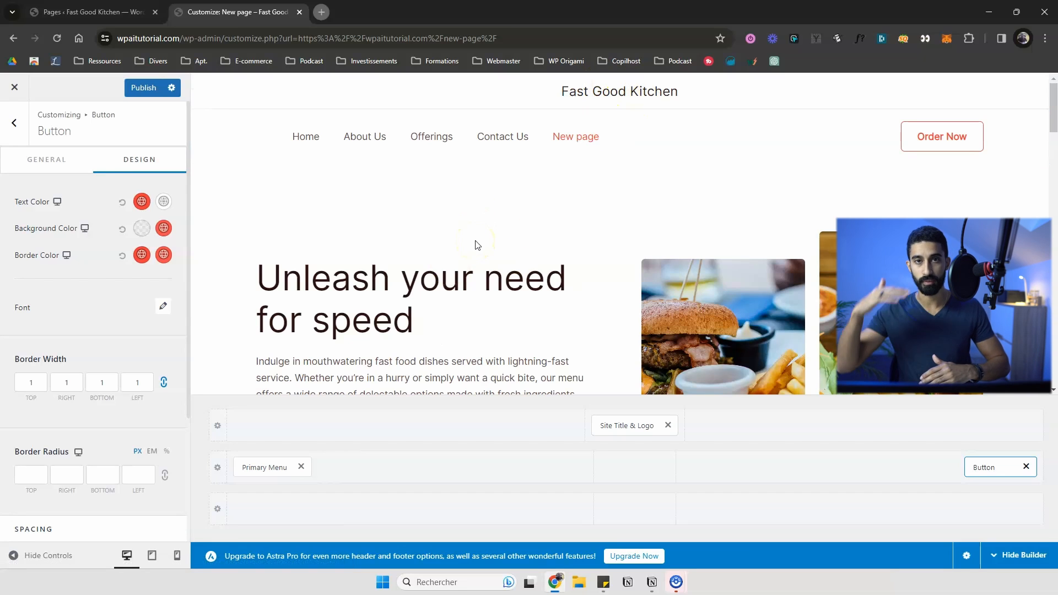
drag(265, 462, 637, 471)
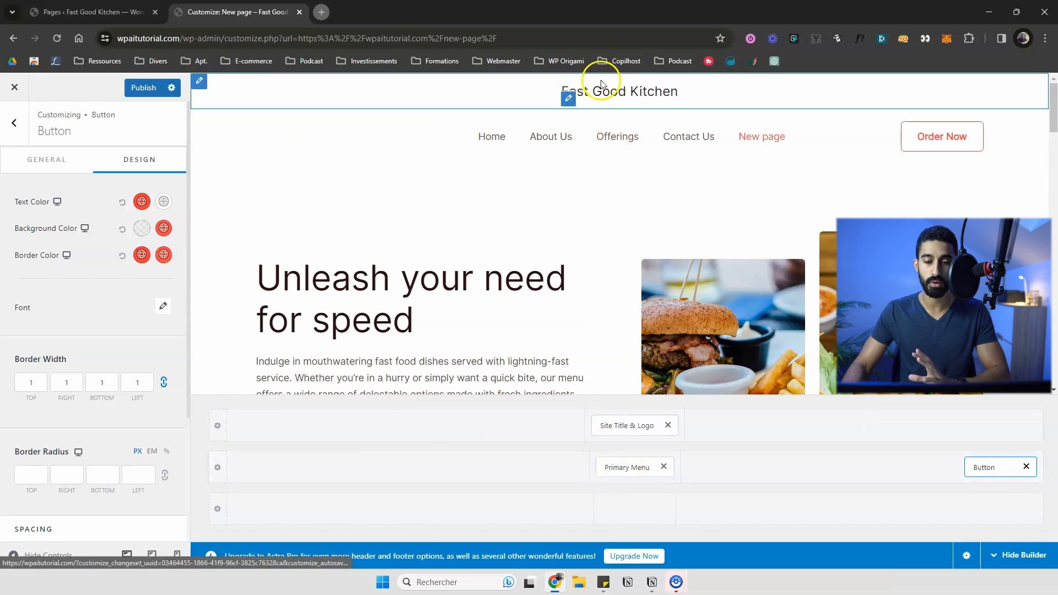
mouse_move(1000, 467)
mouse_down()
mouse_move(982, 425)
mouse_move(986, 469)
mouse_up()
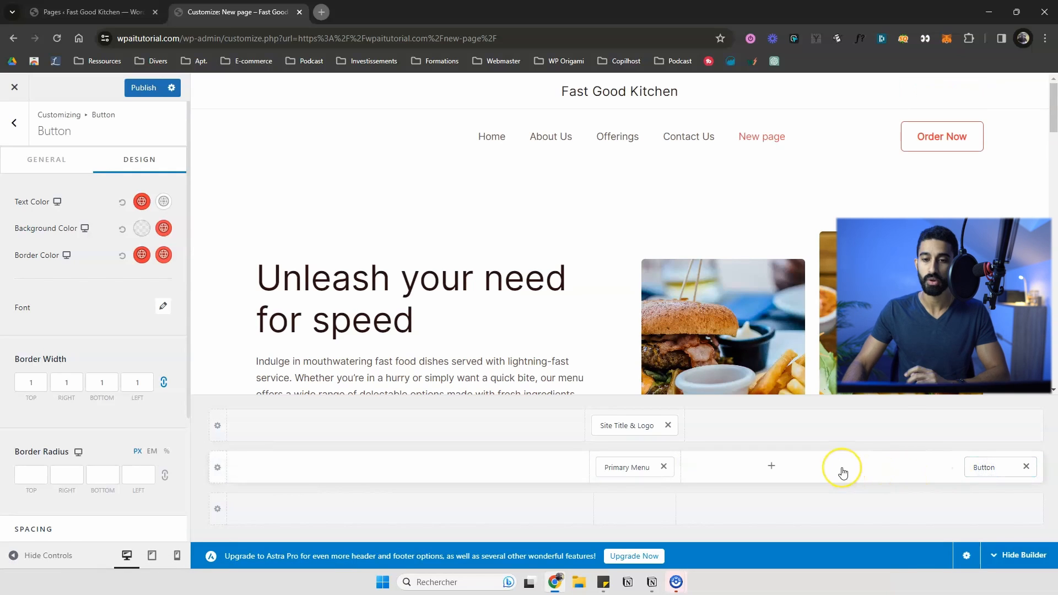
- Place Site Title & Logo in the left area of the middle header row, on the same line as Primary Menu
drag(624, 426, 281, 479)
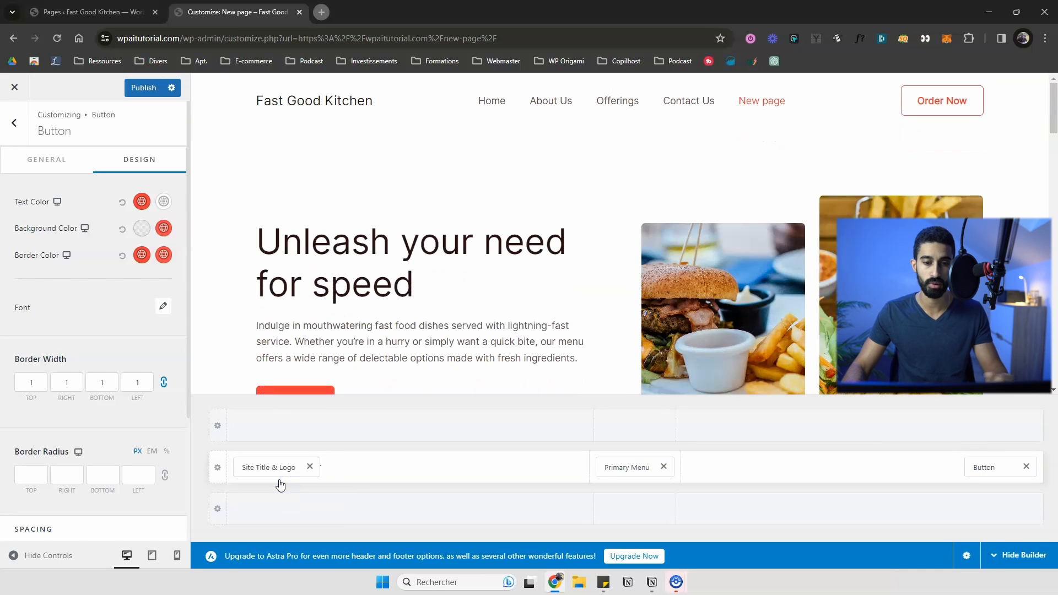
click(283, 487)
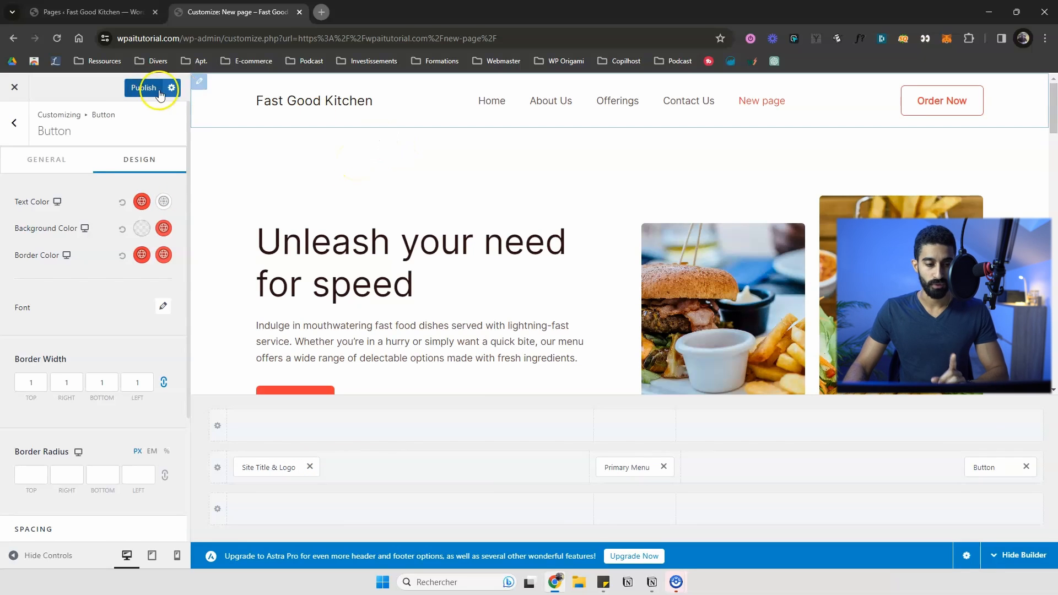
- Leave the Header Builder, open the Footer Builder, and inspect the Copyright element and the Below Footer row settings
click(16, 123)
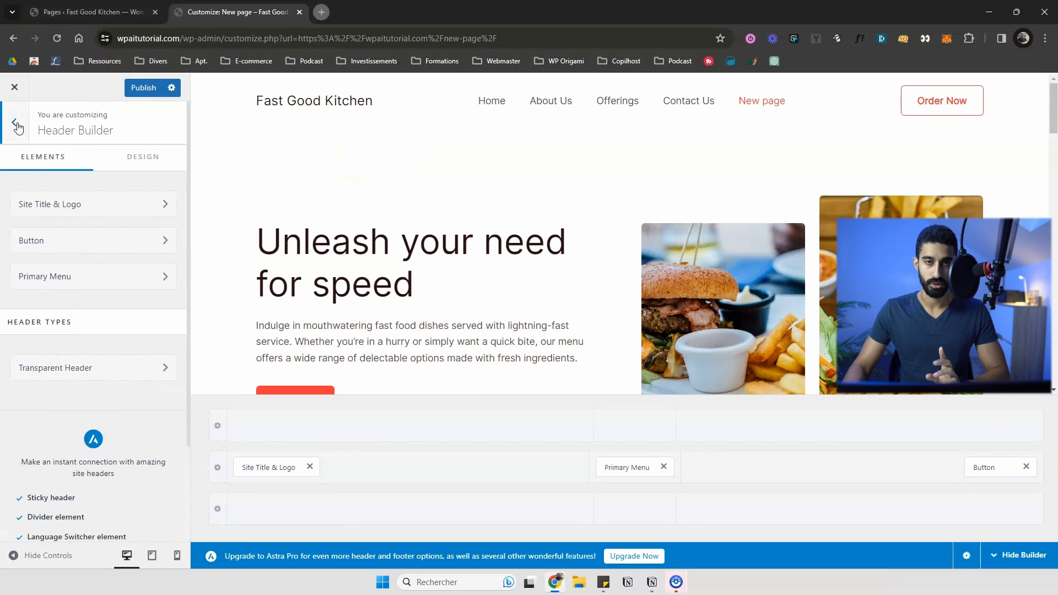
click(15, 124)
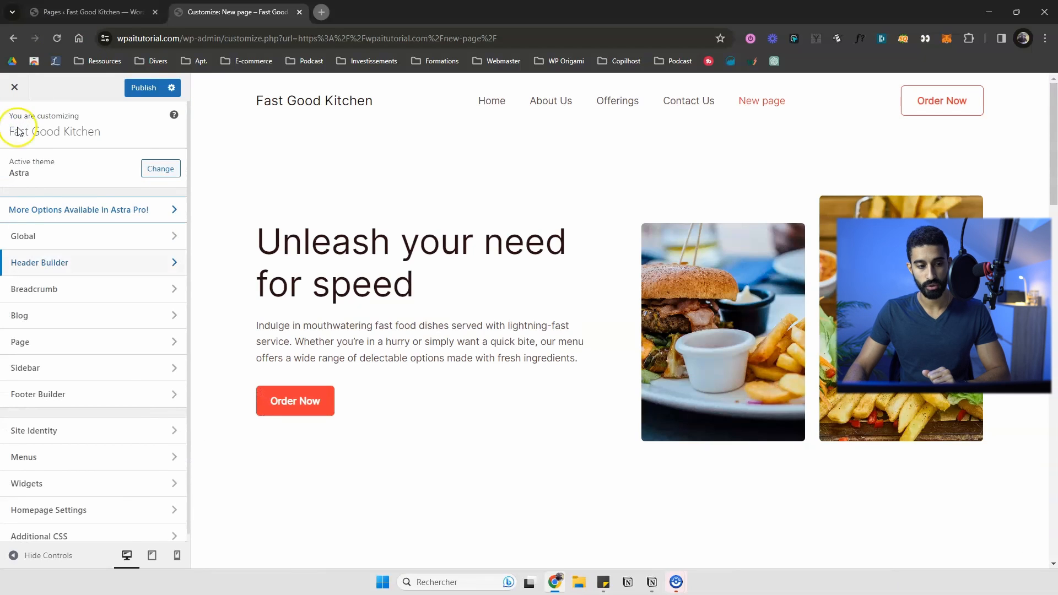
click(63, 395)
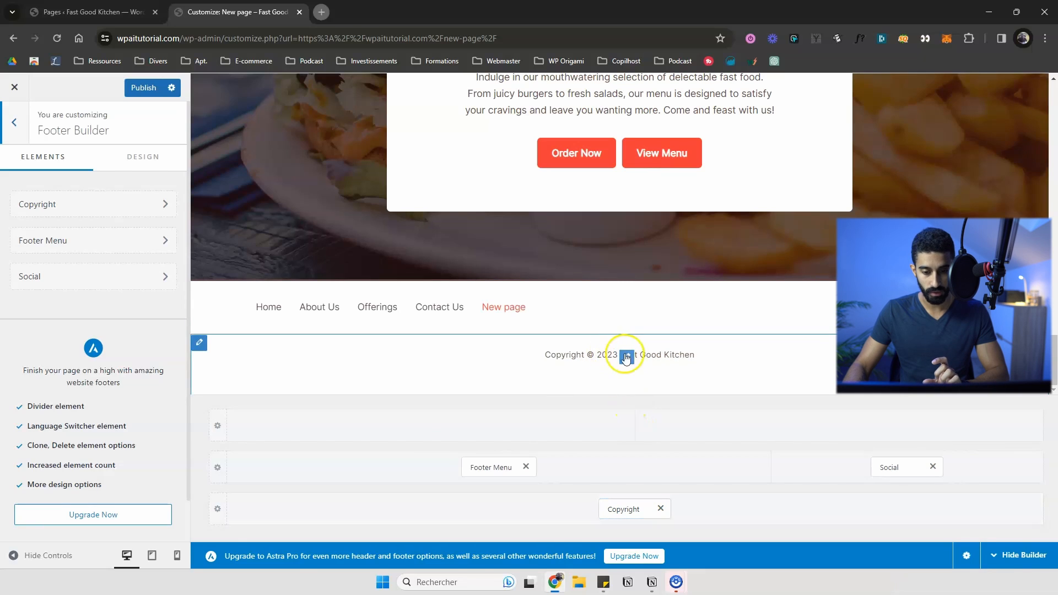
click(627, 358)
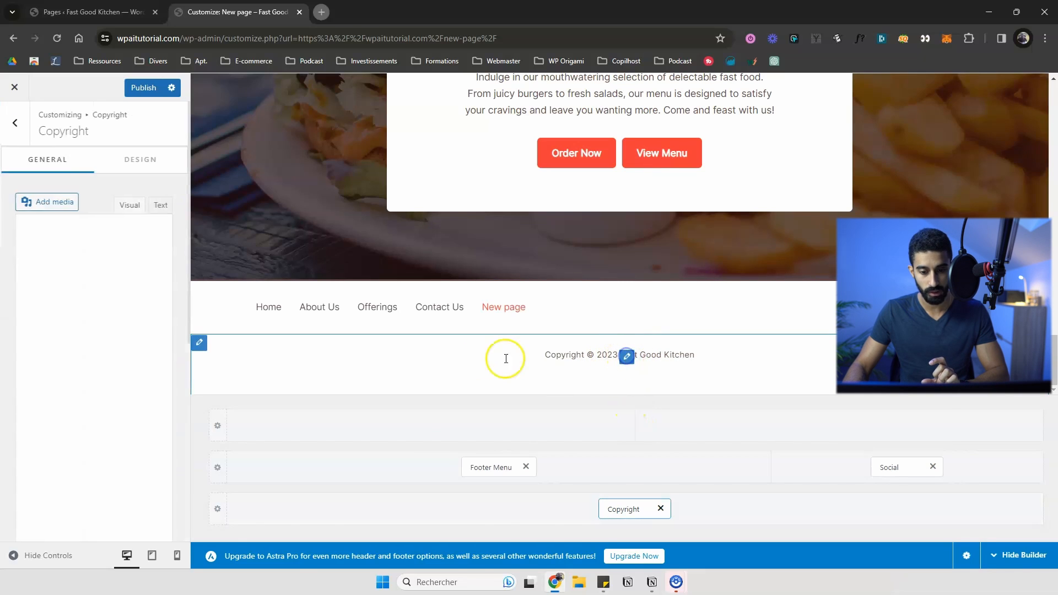
click(201, 343)
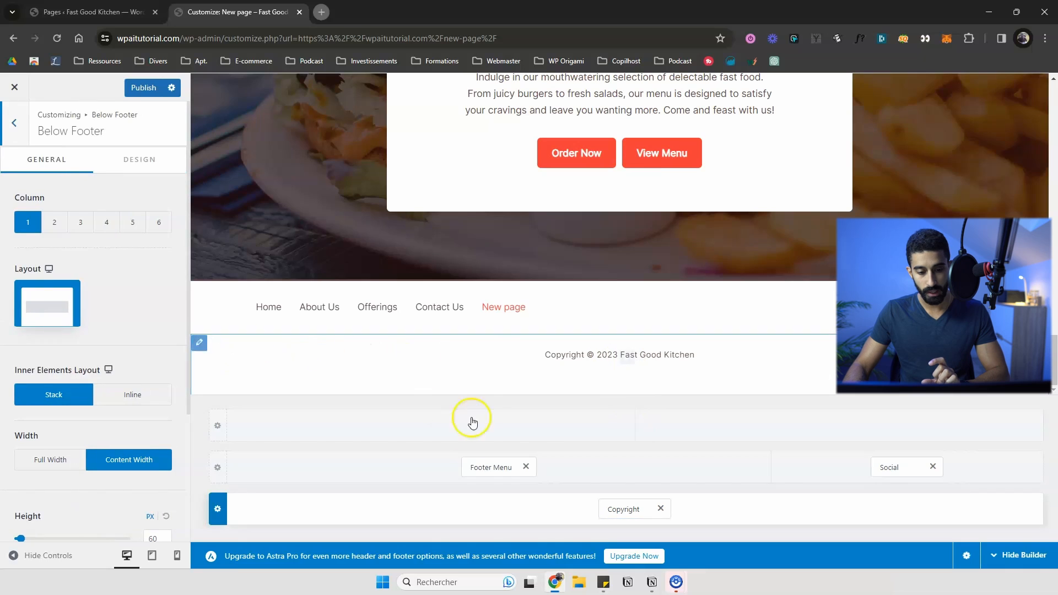
- Check the elements available for both areas of the empty top footer row, and open the Primary Footer row settings
click(810, 427)
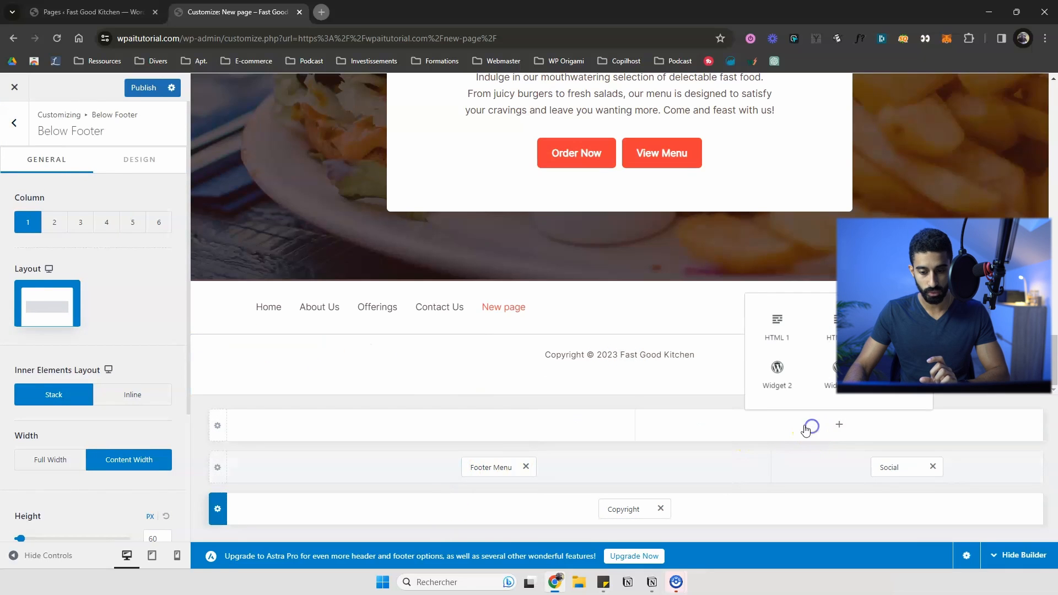
click(547, 429)
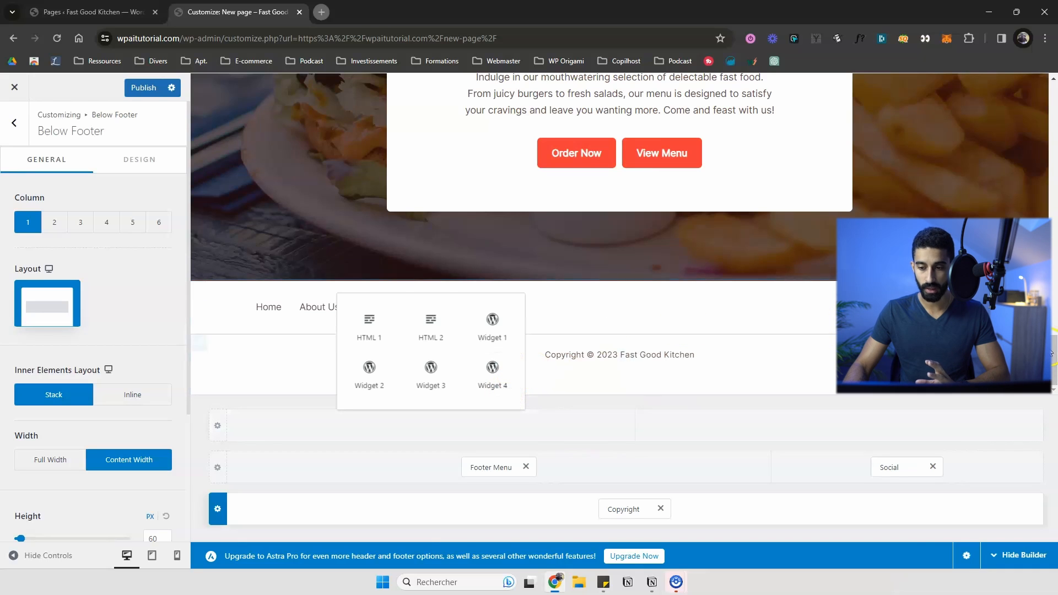
click(218, 469)
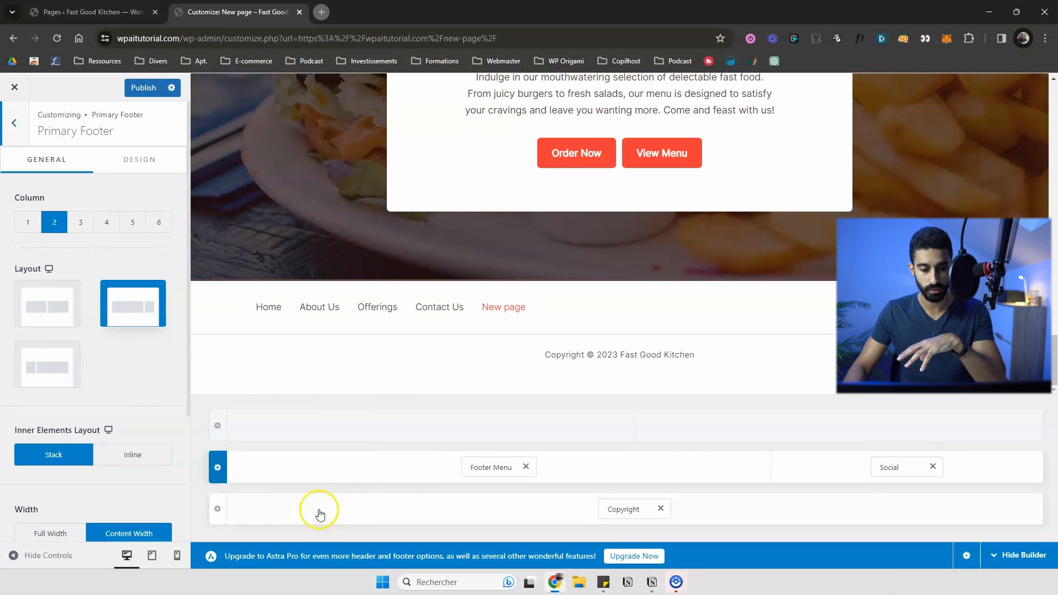
- Try a four-column layout for the Below Footer row and return it to one column
click(218, 509)
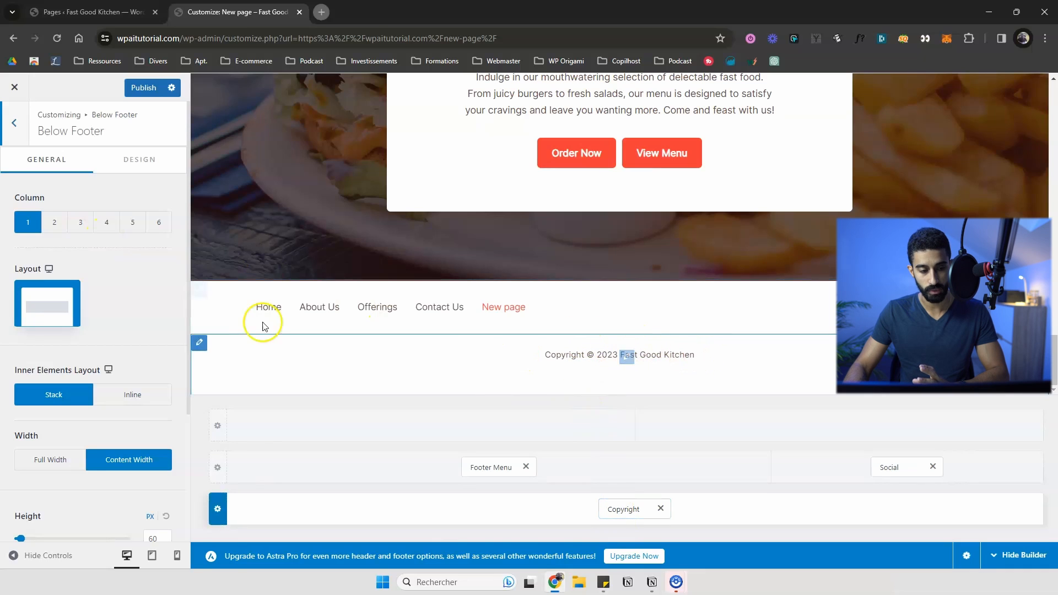
click(113, 228)
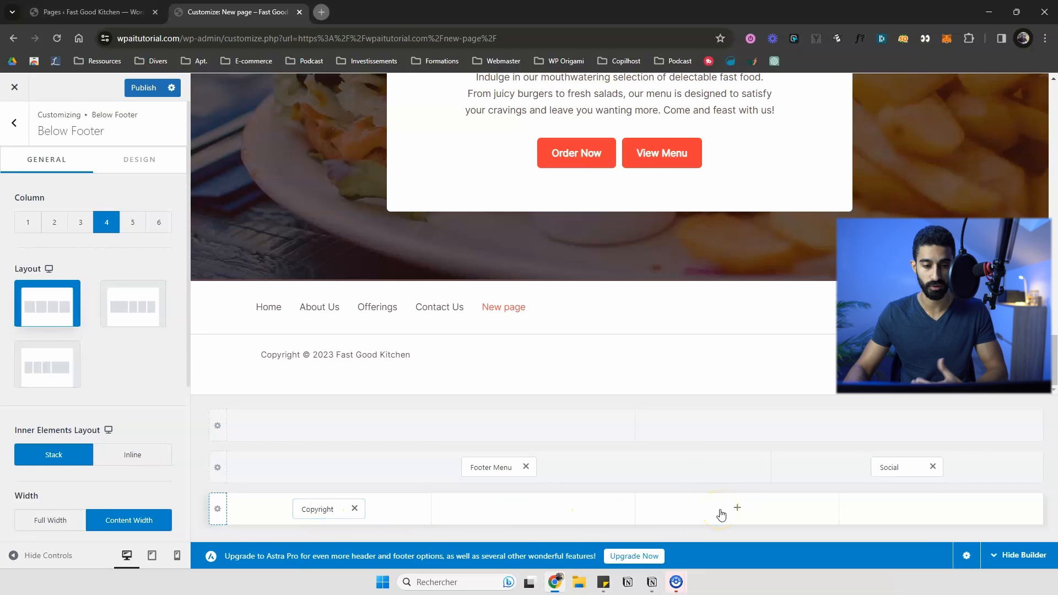
click(28, 222)
- Open the header's Site Title & Logo settings, followed by the settings of the Primary Header row
scroll(441, 286, up, 5)
scroll(501, 286, up, 10)
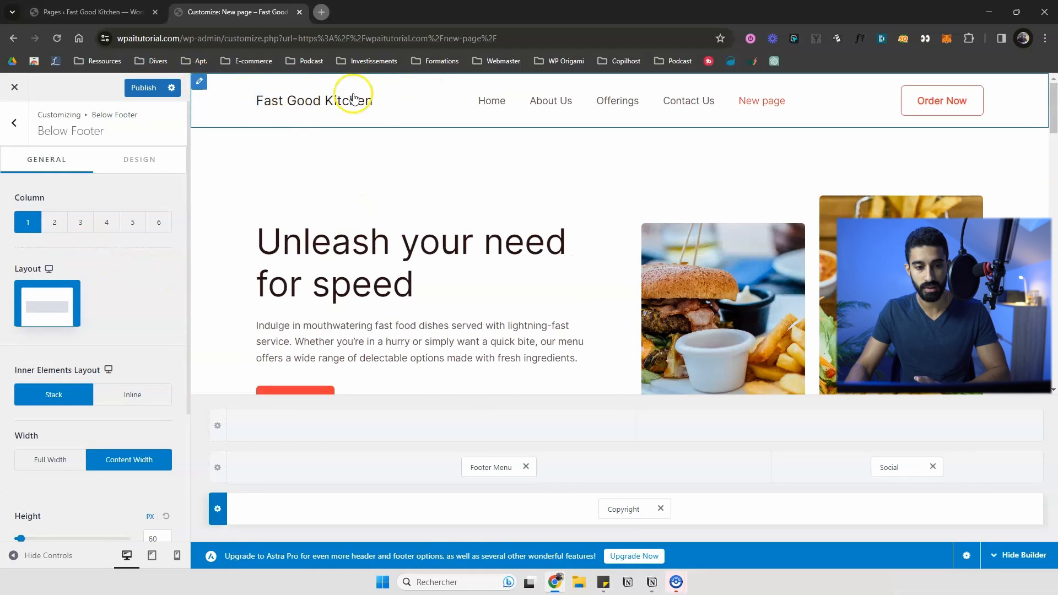
click(263, 100)
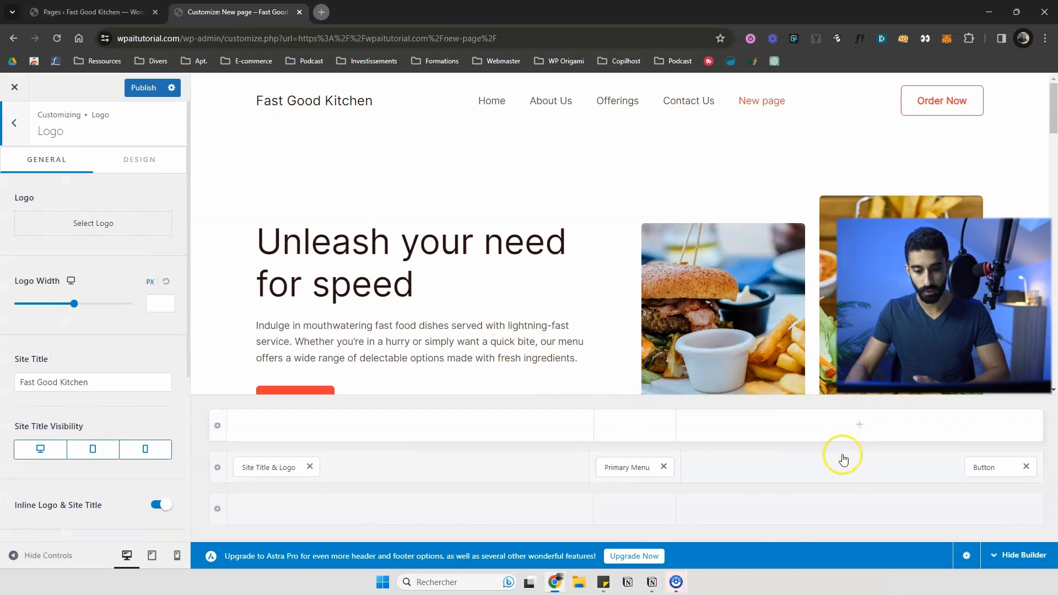
click(217, 468)
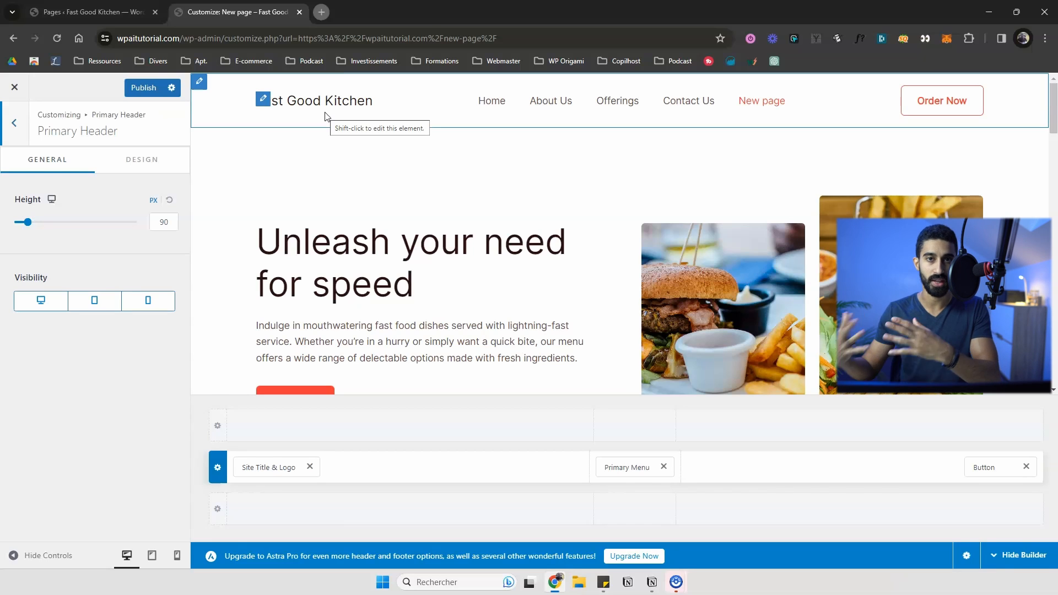
- Review the page down to its footer and check the elements available for the area beside Primary Menu in the primary header row
scroll(557, 172, down, 15)
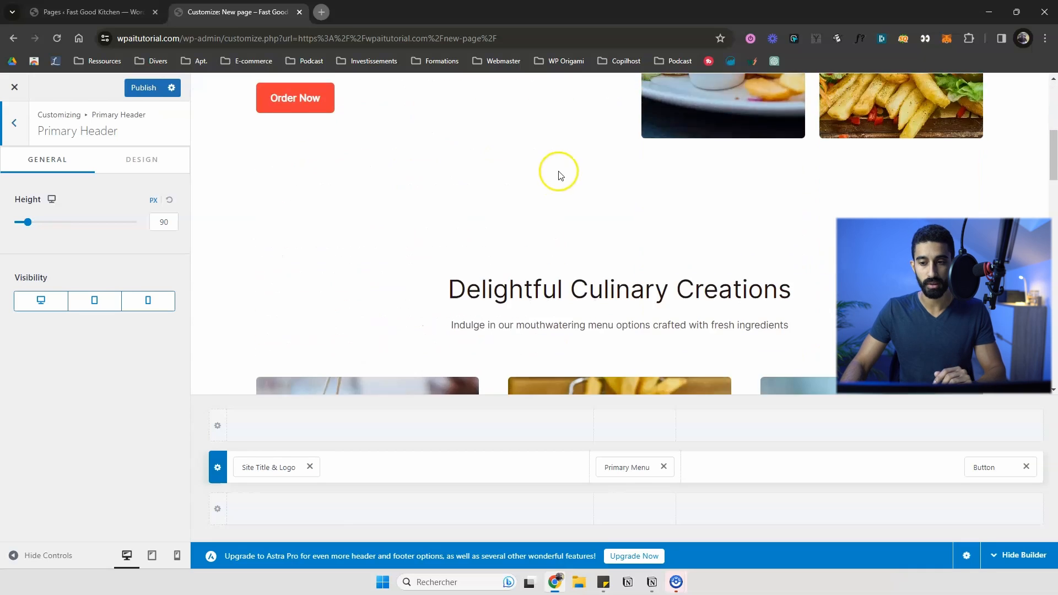
scroll(606, 204, down, 3)
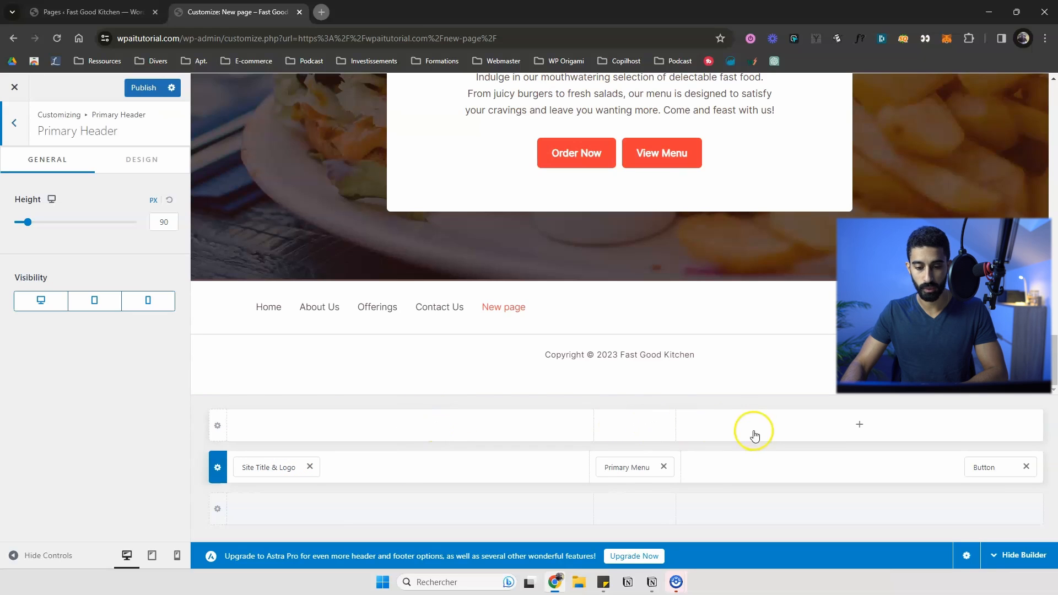
click(798, 455)
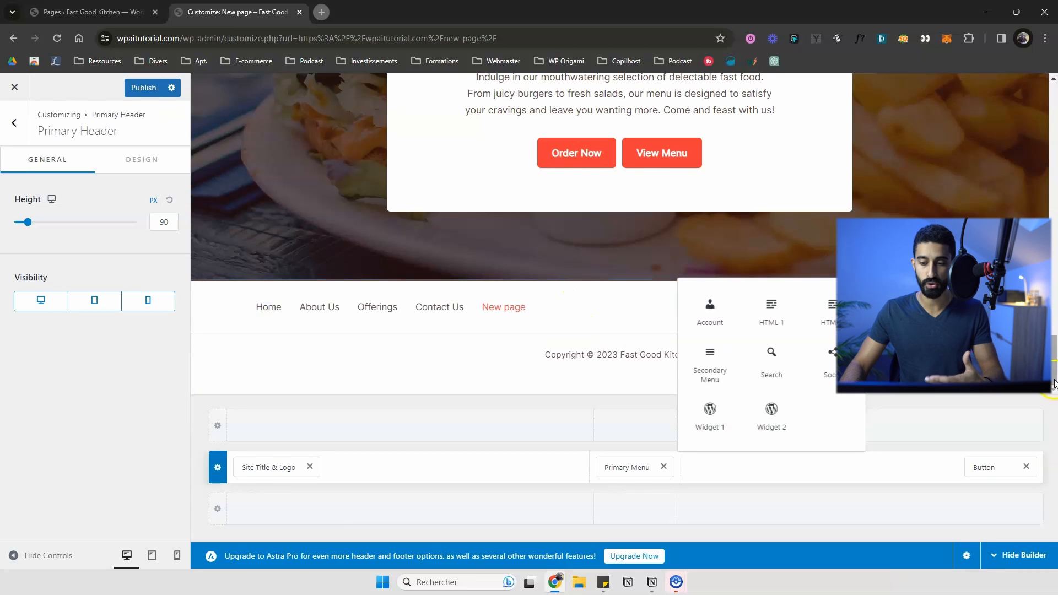
drag(1053, 358, 1052, 93)
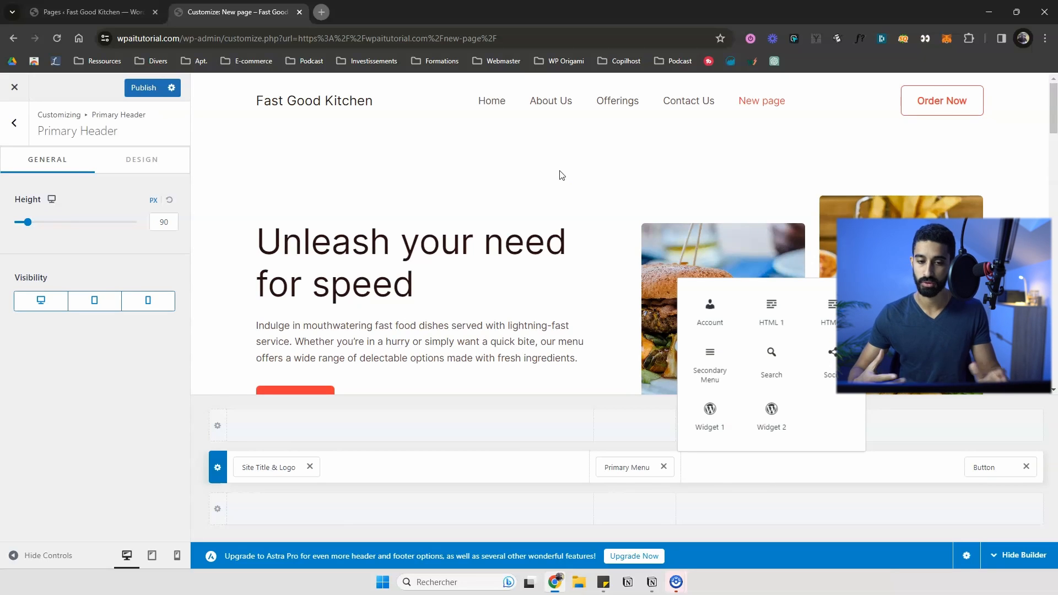
click(560, 172)
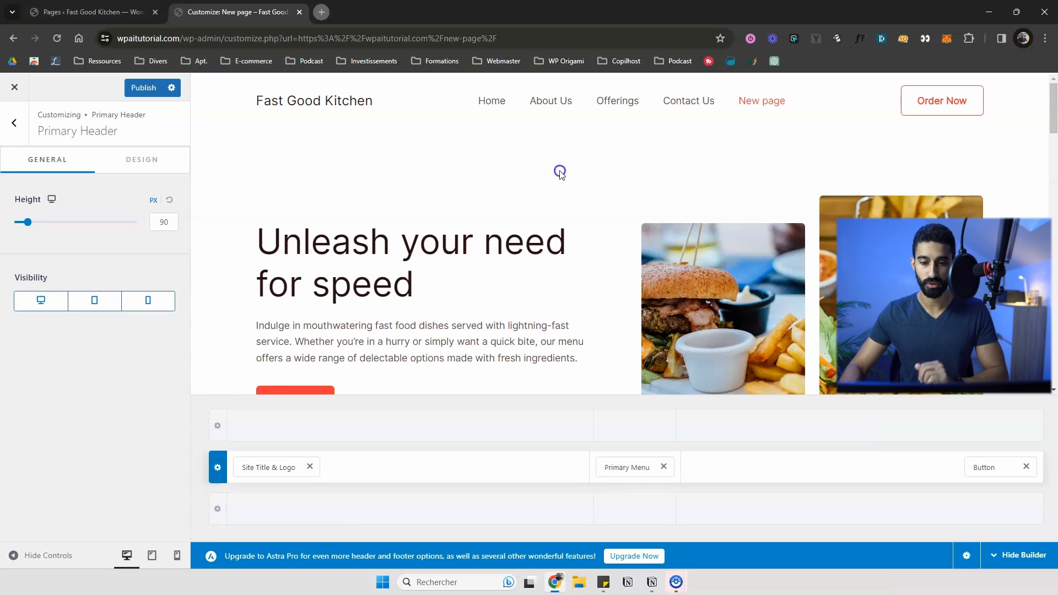
- Publish the header and footer customizations and open the settings of the site logo
click(141, 89)
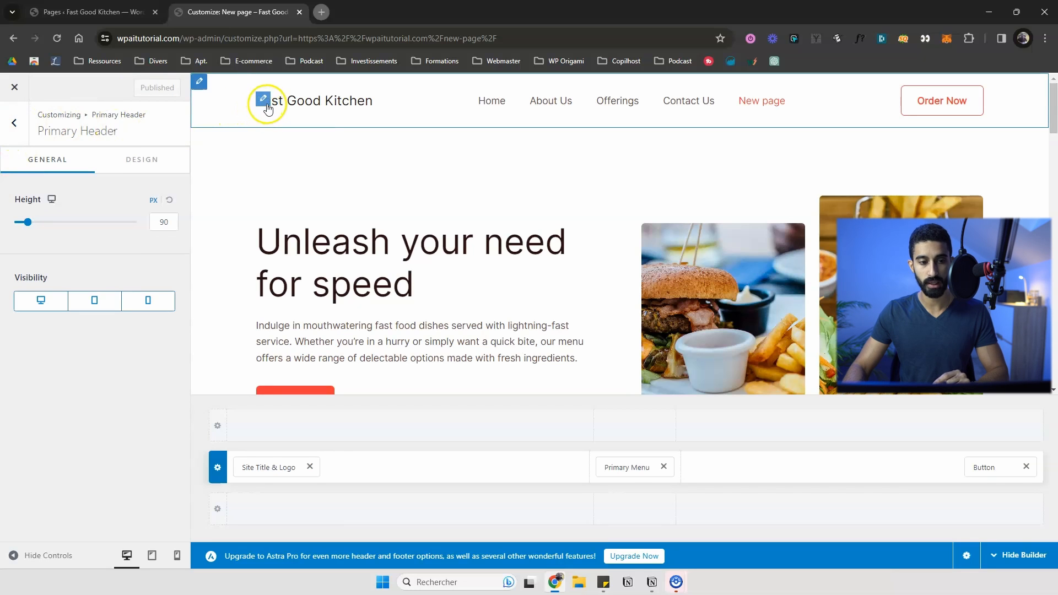
click(265, 103)
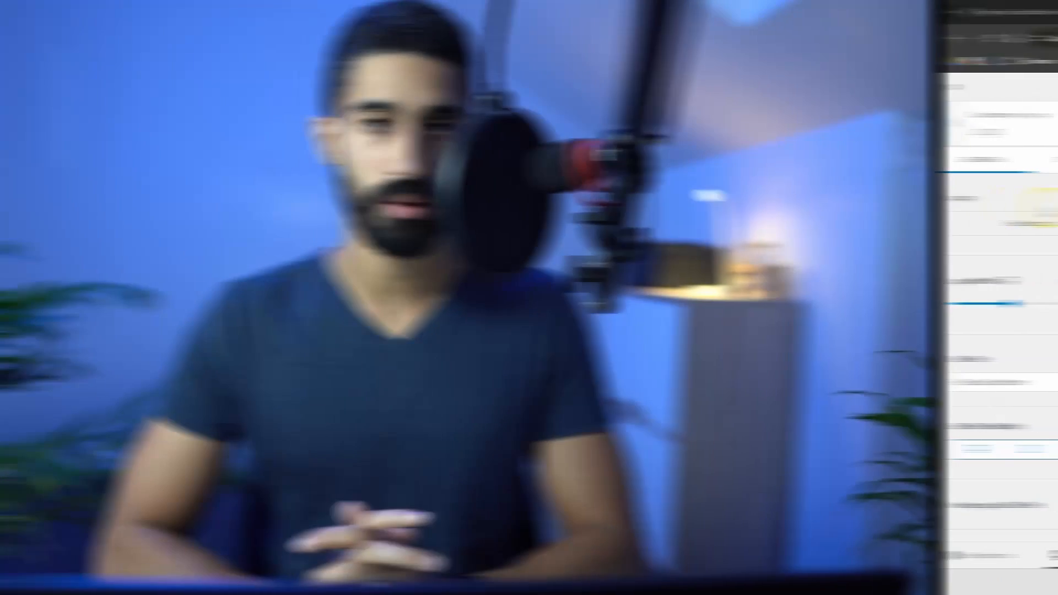
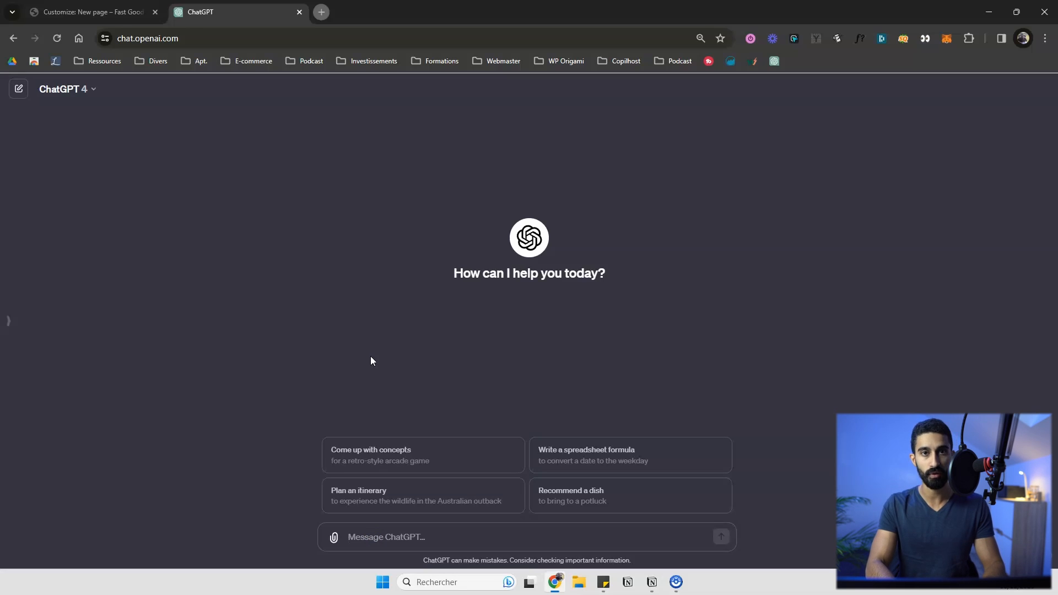
- In ChatGPT, request a text-only prompt for a "Fast Good Kitchen" fast food website logo with a burger as the main graphic
text(I need a text prompt for a logo I'm going to use on my brand new fast food website. My fast food restaurant is called "Fast Good Kitchen" and I want a burger as the main graphic of the logo, generate me a quality prompt to use within chatGPT 4 (do not generate the image yet, just the prompt))
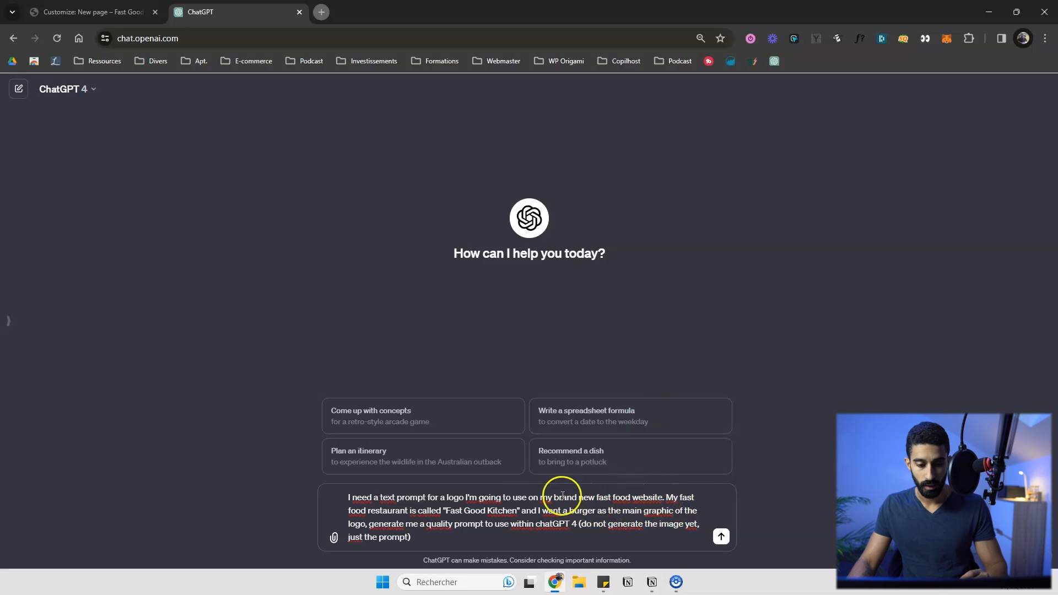
click(460, 510)
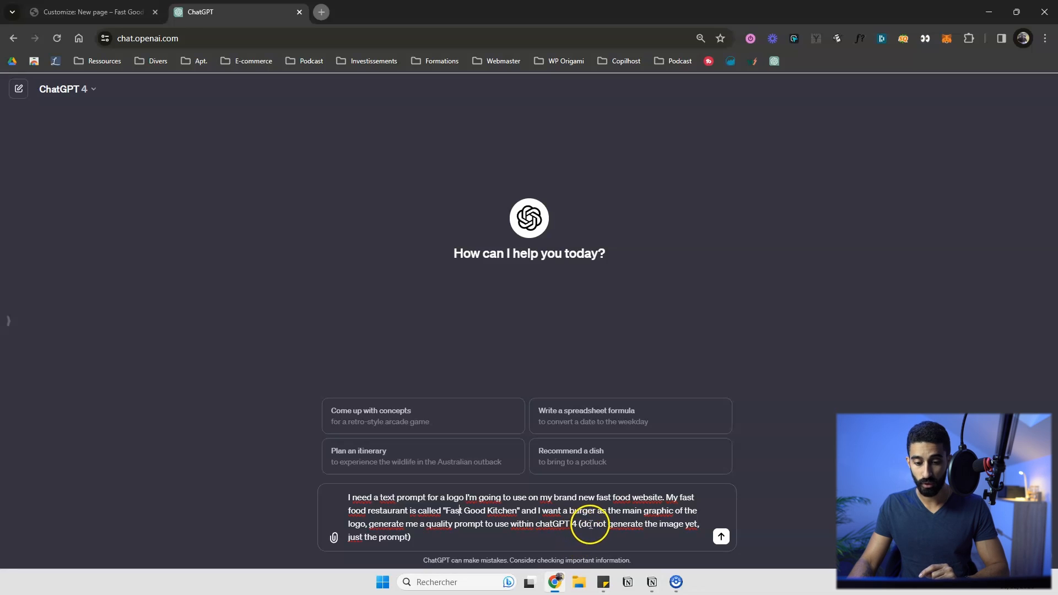
drag(580, 521, 406, 540)
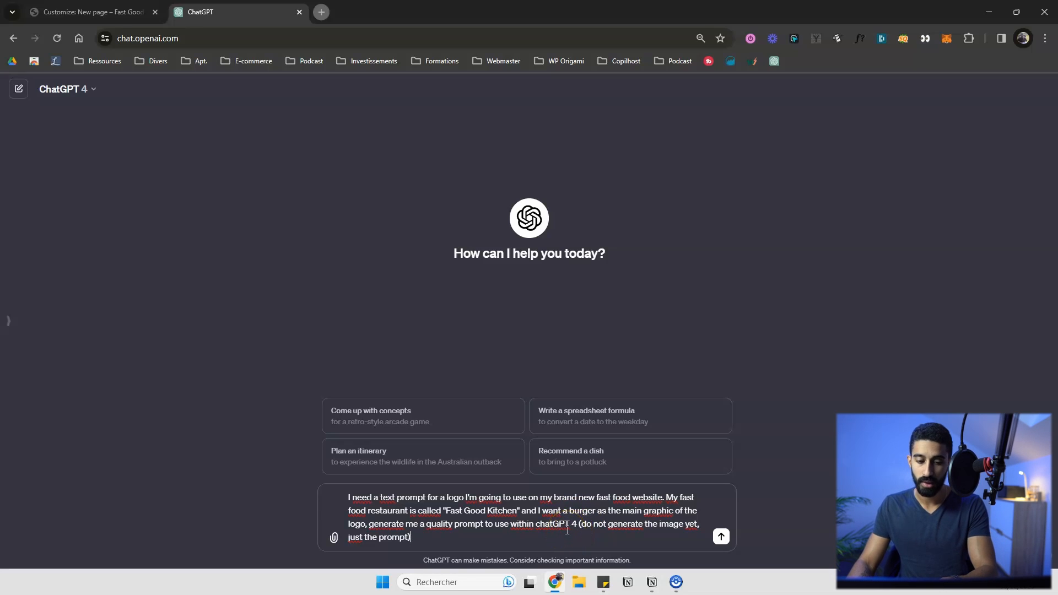
key(Return)
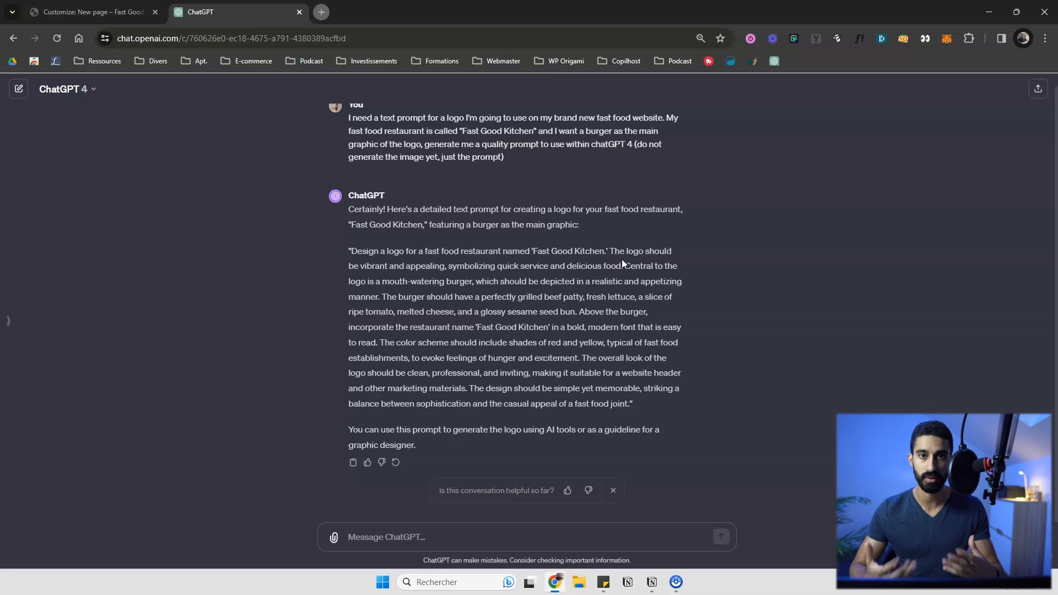
- Copy the generated "Design a logo for a fast food restaurant" prompt without its quotation marks and submit it in a new chat
click(626, 400)
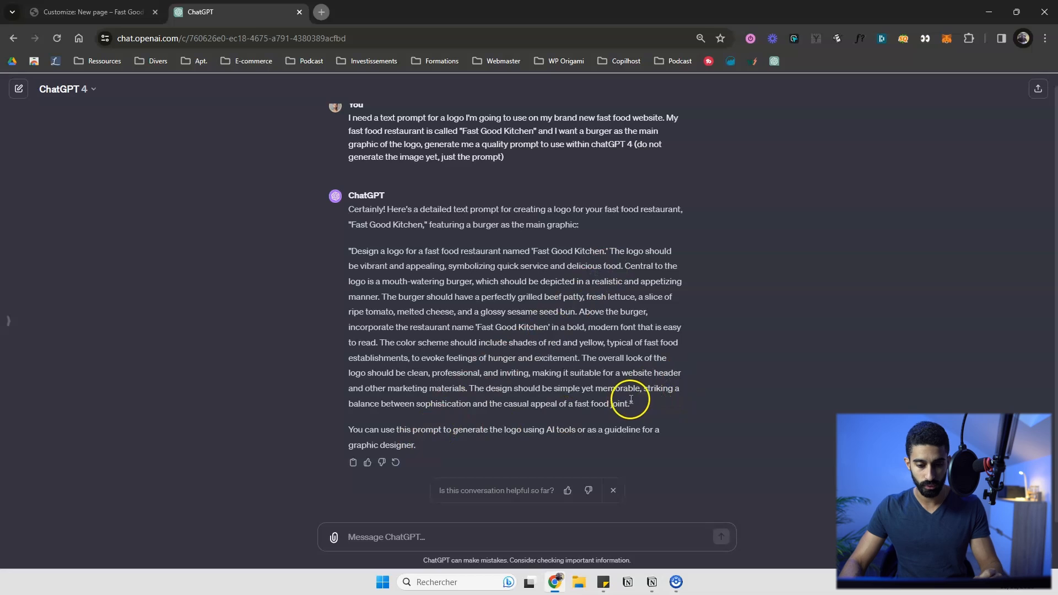
mouse_move(627, 401)
mouse_down()
mouse_move(353, 251)
mouse_move(539, 342)
mouse_move(632, 402)
mouse_up()
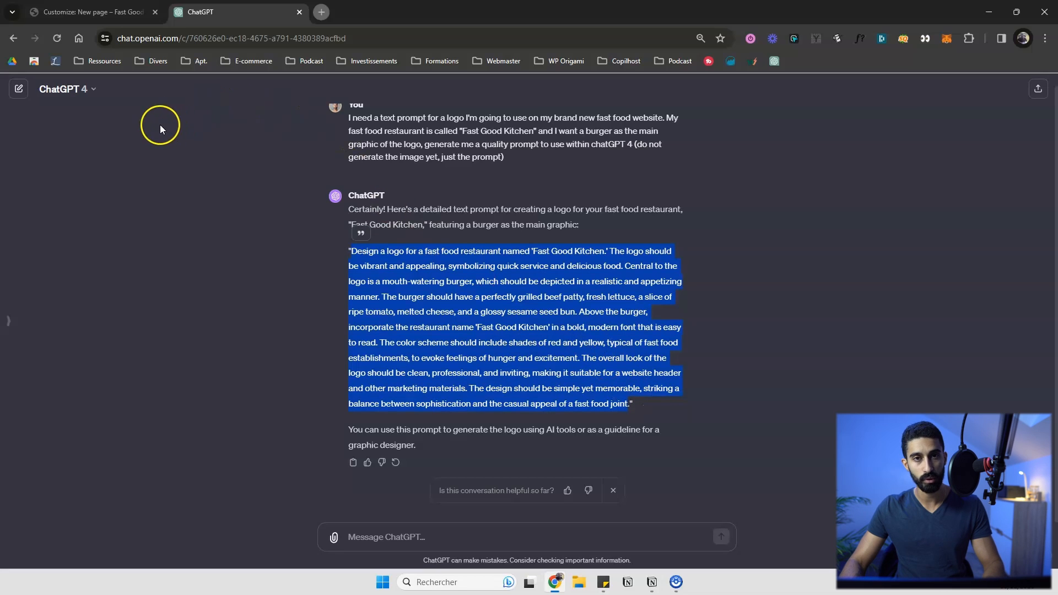
click(19, 89)
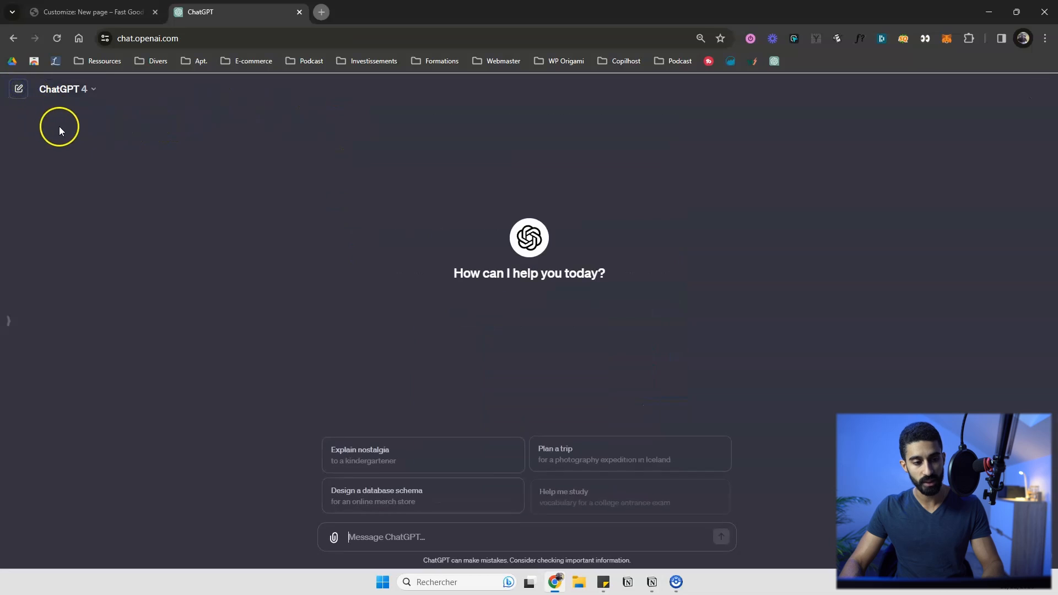
key(ctrl+v)
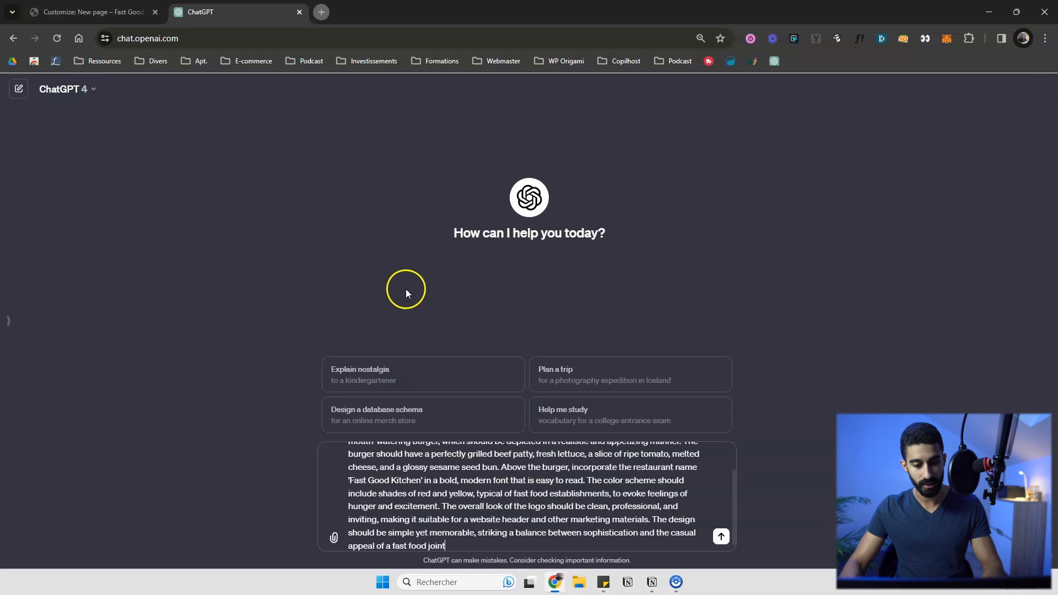
key(Return)
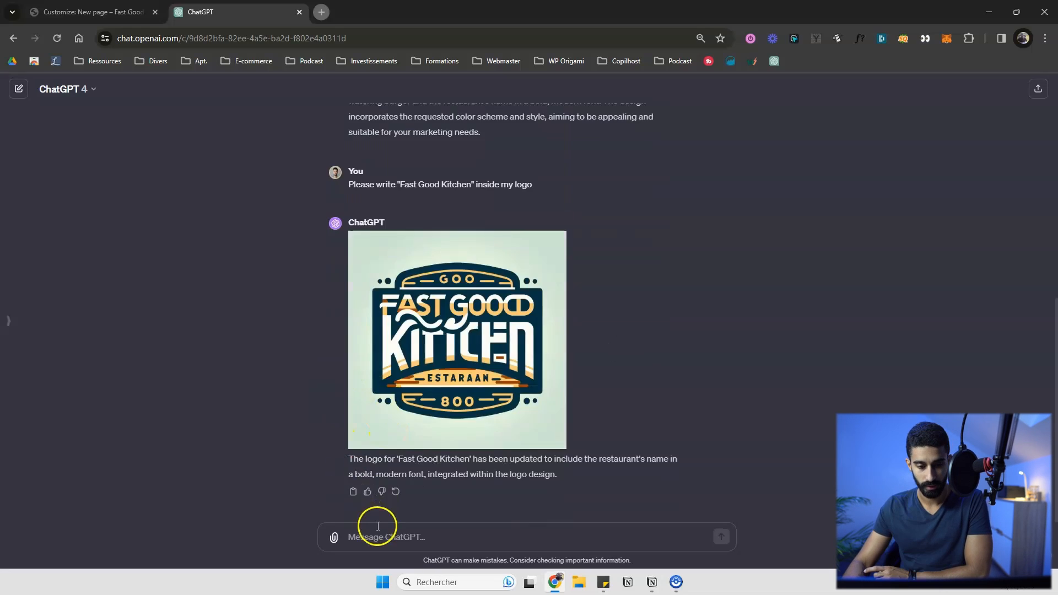
- Compare the two generated logos and send the follow-up request: I want "Fast Good Kitchen" with my burger logo as well
click(393, 541)
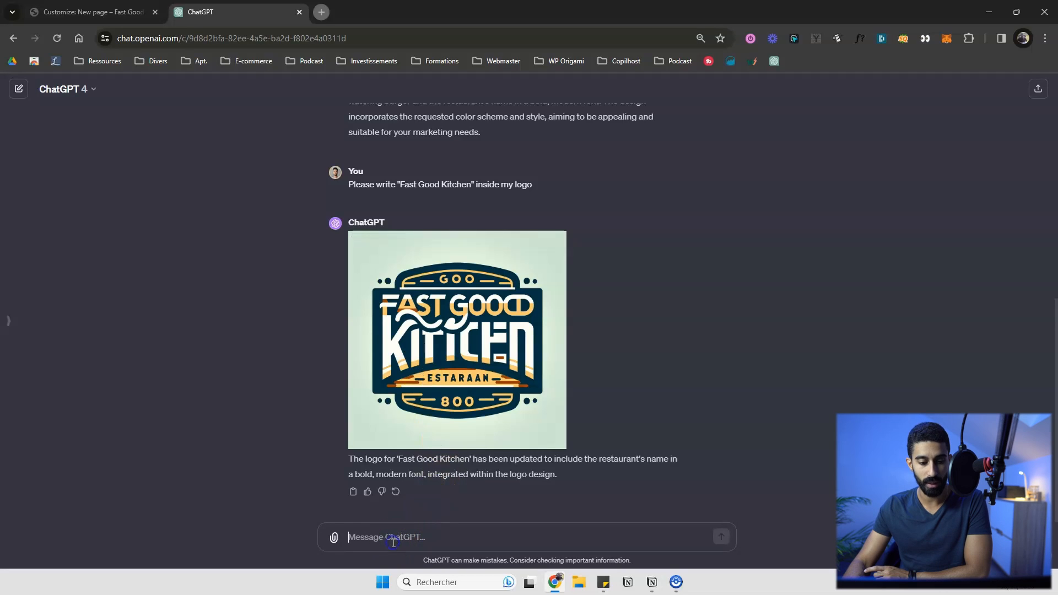
scroll(305, 358, up, 5)
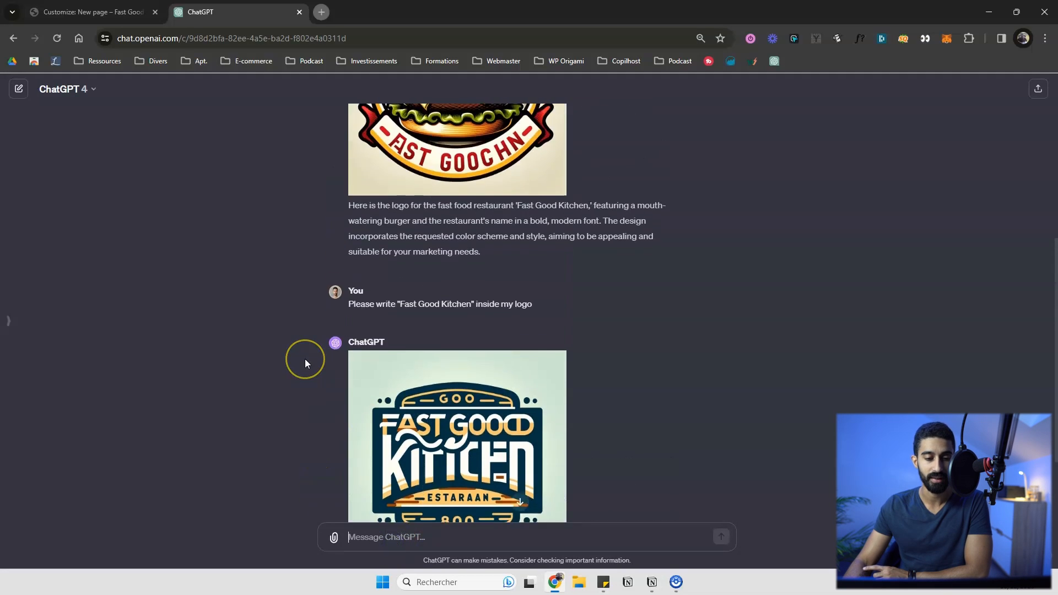
scroll(305, 359, down, 5)
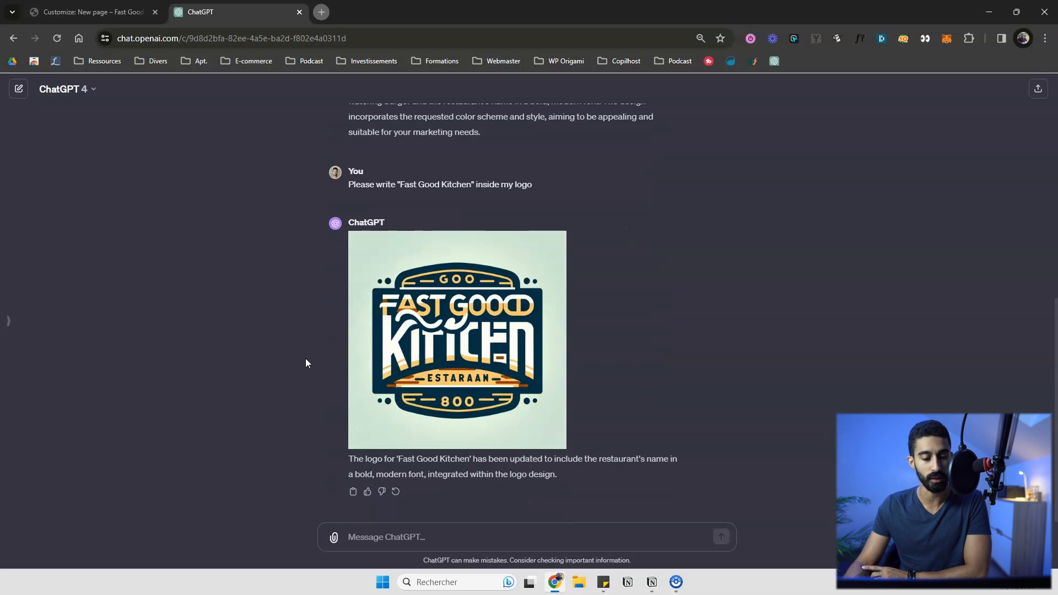
scroll(449, 307, up, 5)
scroll(587, 292, up, 3)
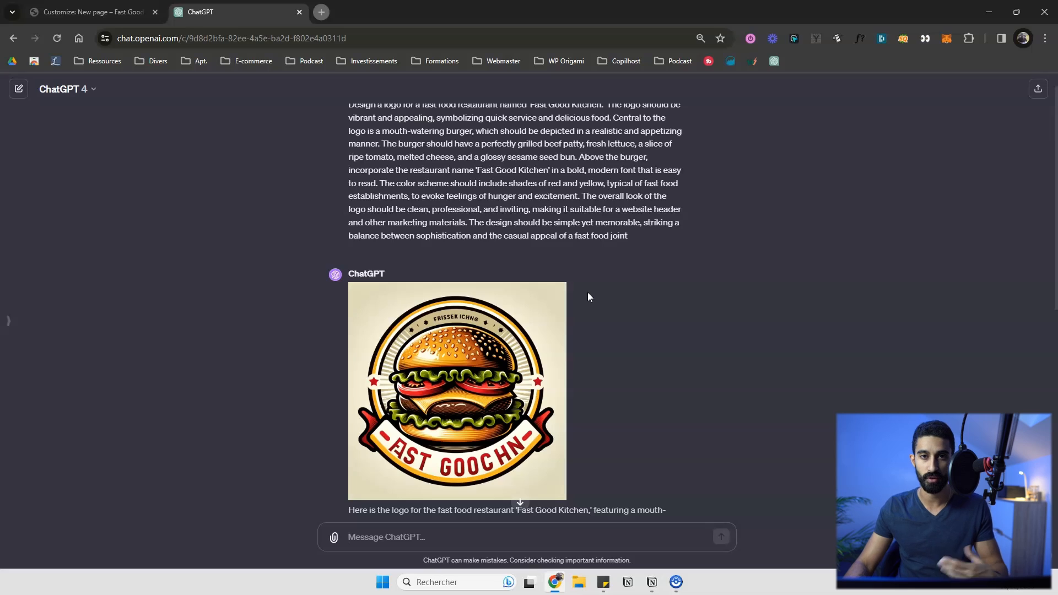
scroll(583, 312, down, 4)
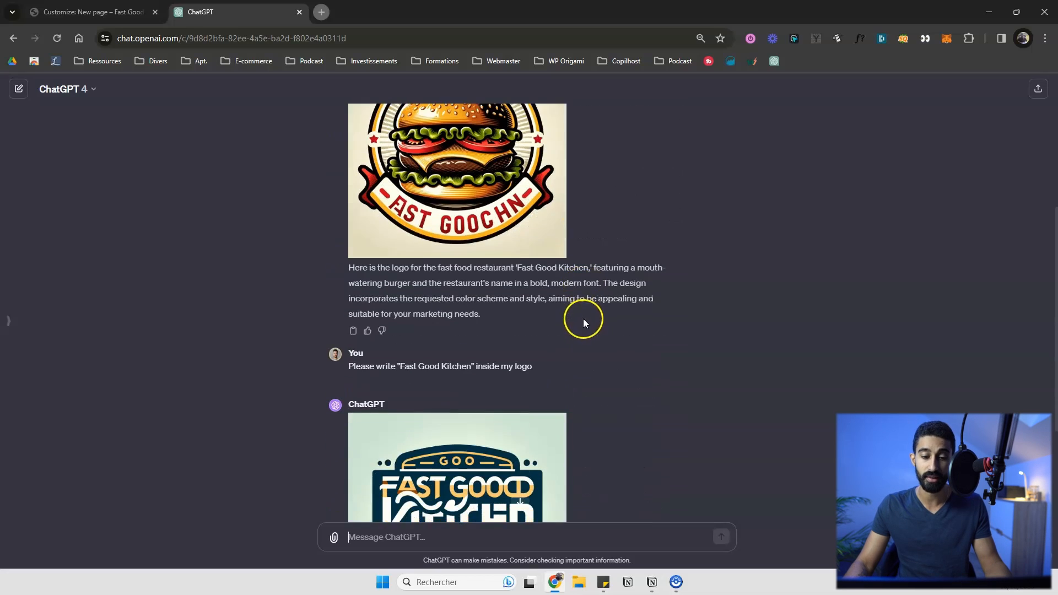
scroll(584, 322, down, 3)
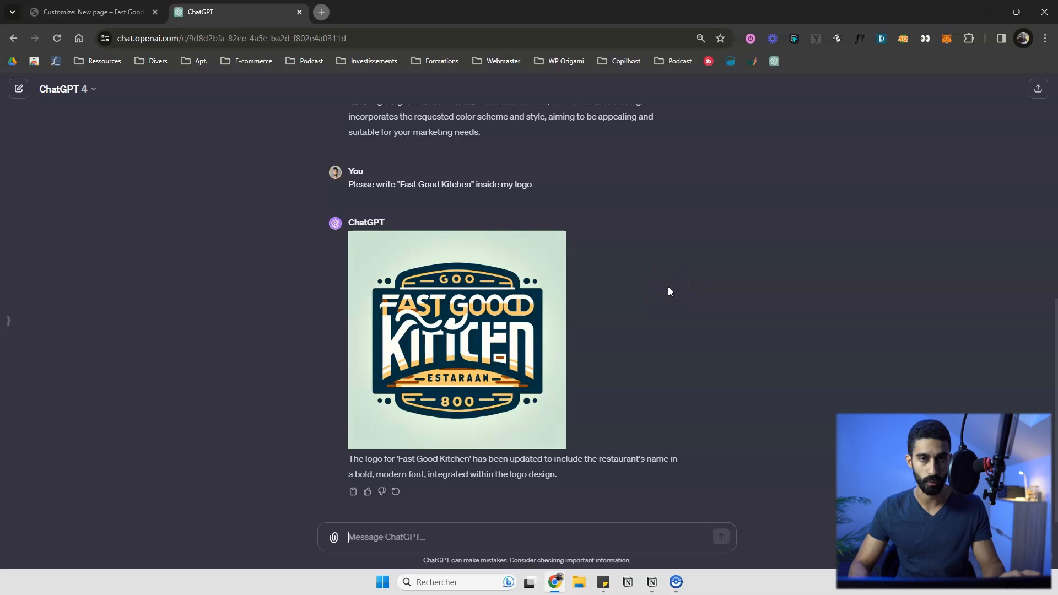
click(394, 538)
text(I want "Fast Good Kitchen" with my burger logo as well)
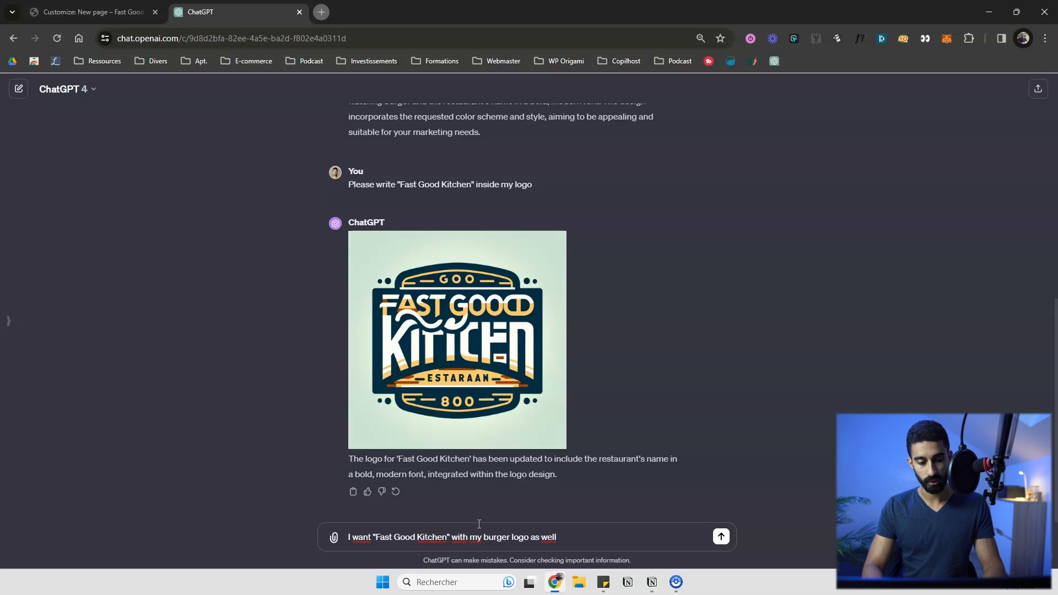
key(Return)
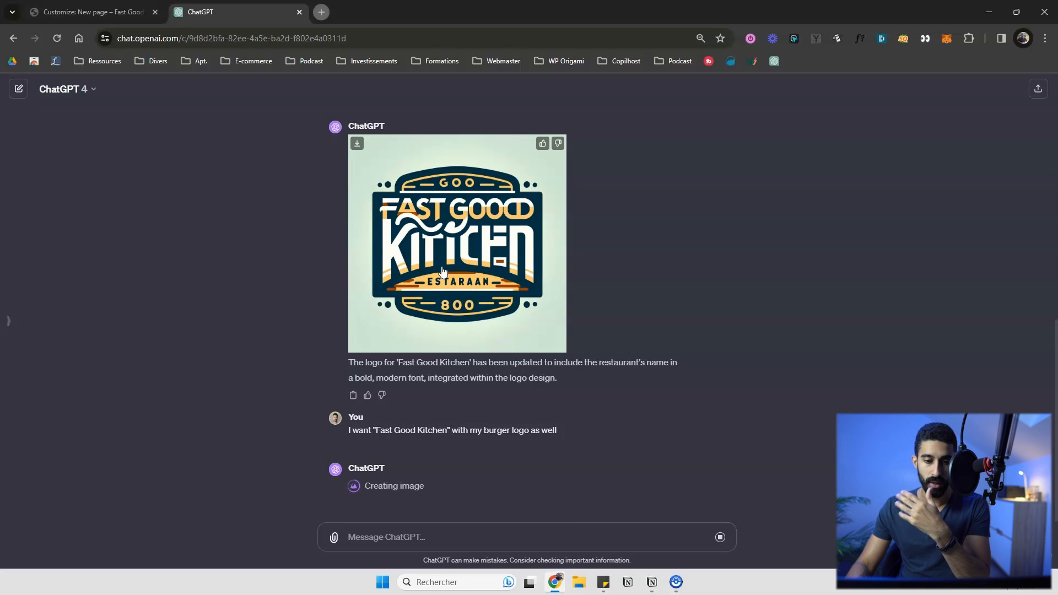
- Compare the earlier burger and text logos with the newly generated logo at the end of the chat
scroll(443, 264, up, 8)
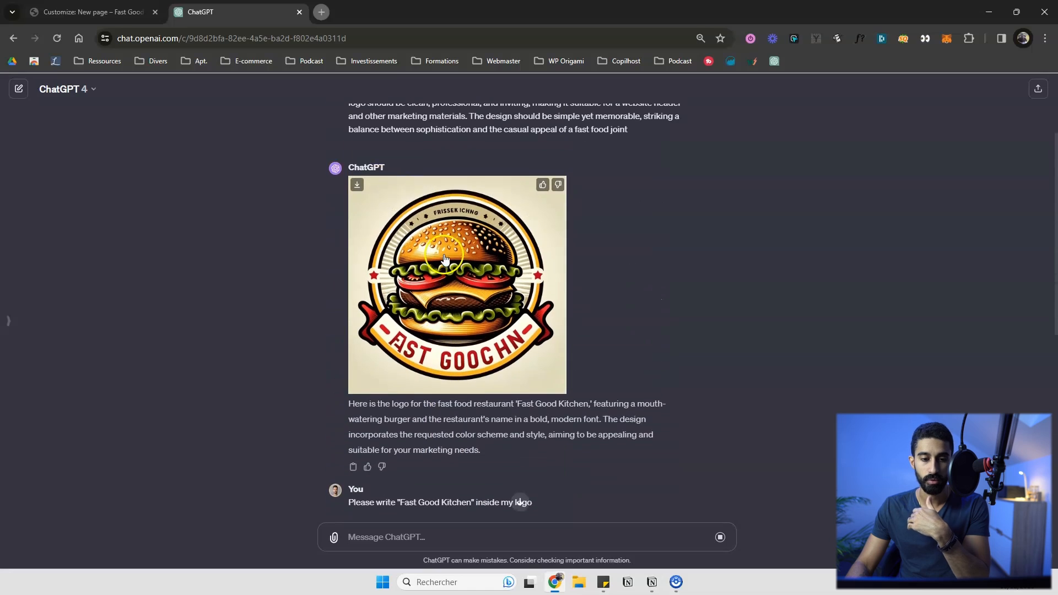
scroll(691, 244, down, 5)
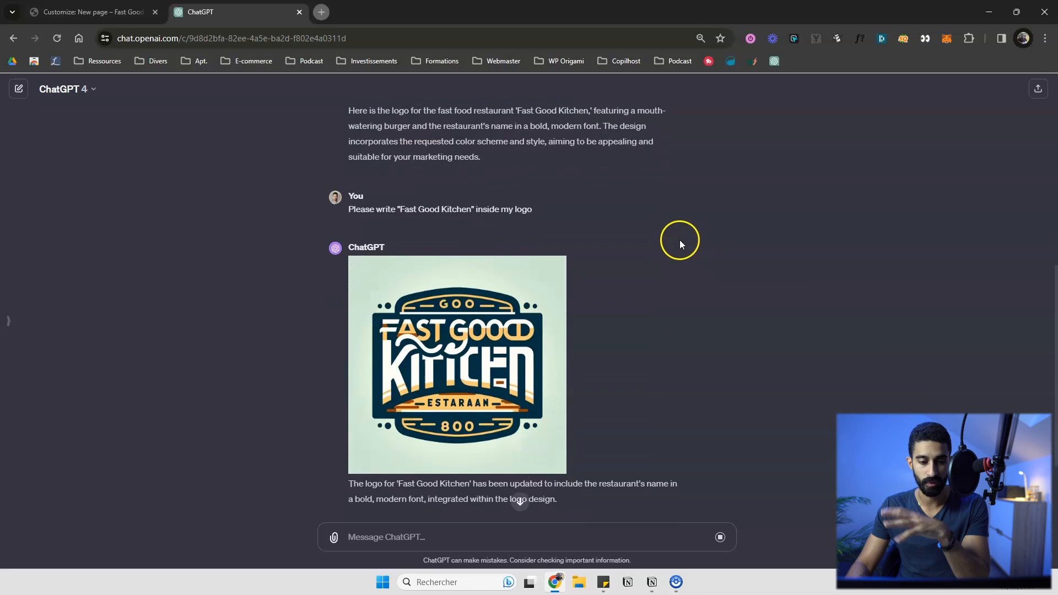
scroll(551, 220, up, 5)
scroll(367, 145, down, 3)
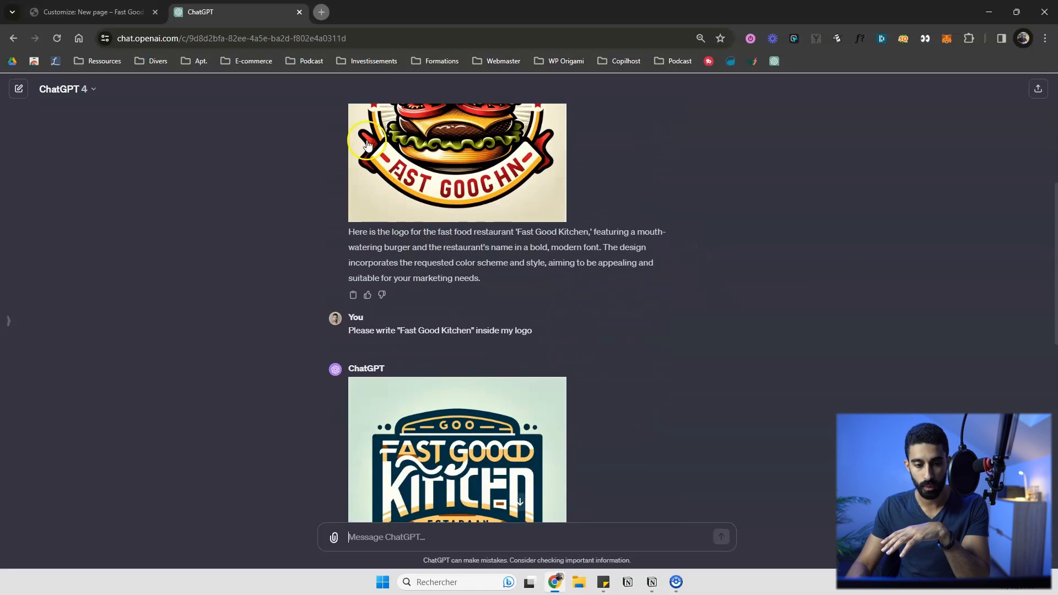
scroll(529, 280, down, 4)
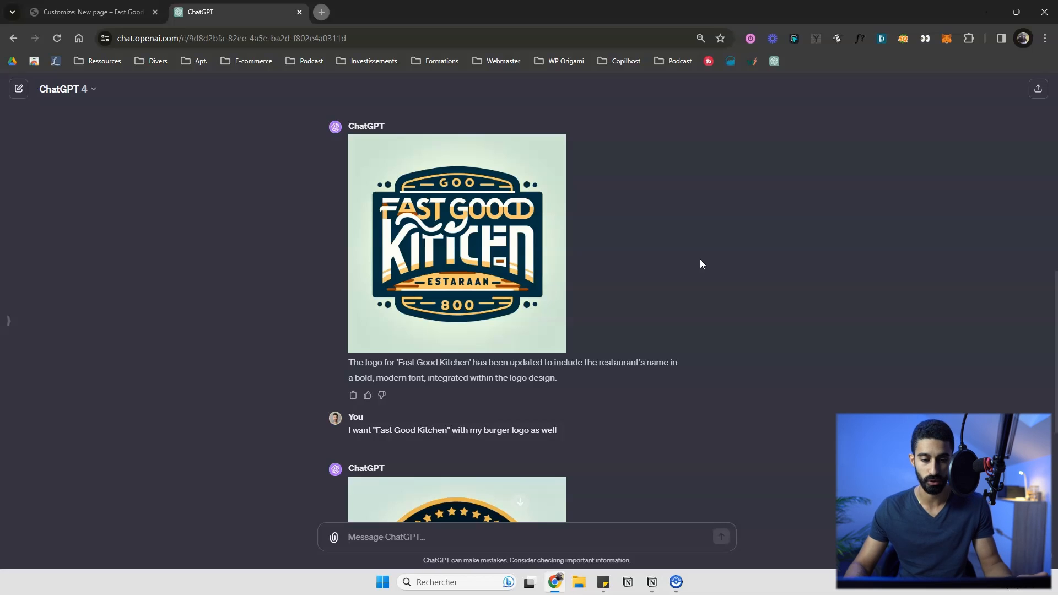
scroll(671, 259, down, 5)
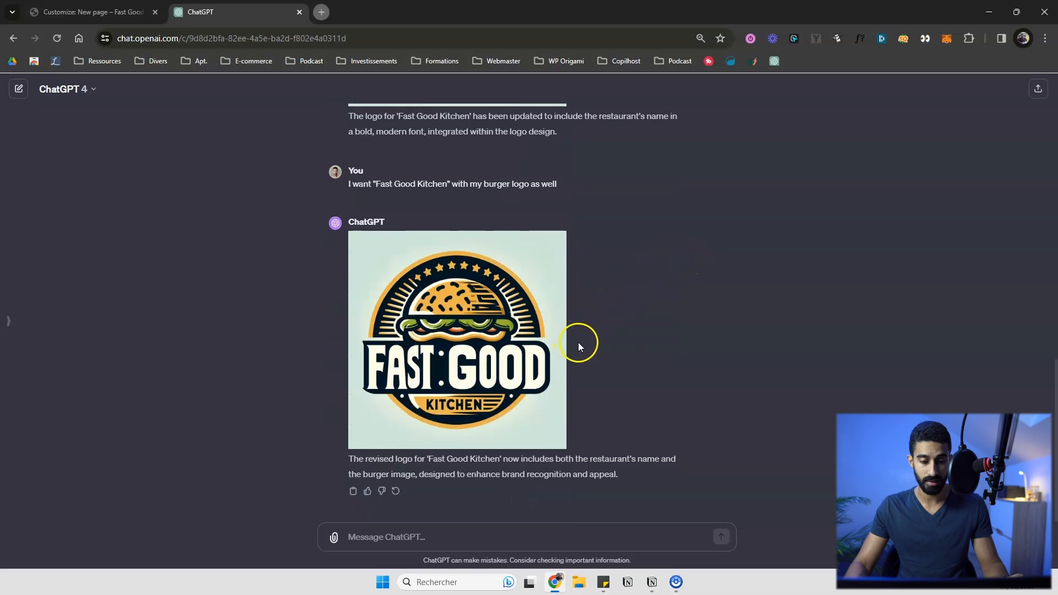
- Compare the generated logos, resubmit the request "I want "Fast Good Kitchen" with my burger logo as well", and review the new image
scroll(583, 333, up, 15)
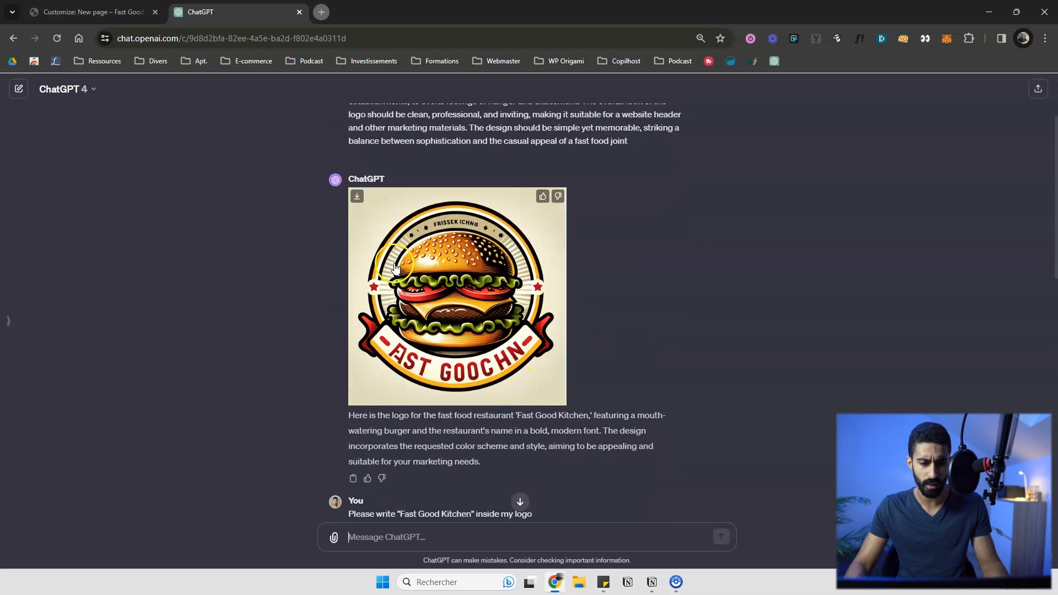
scroll(400, 268, down, 15)
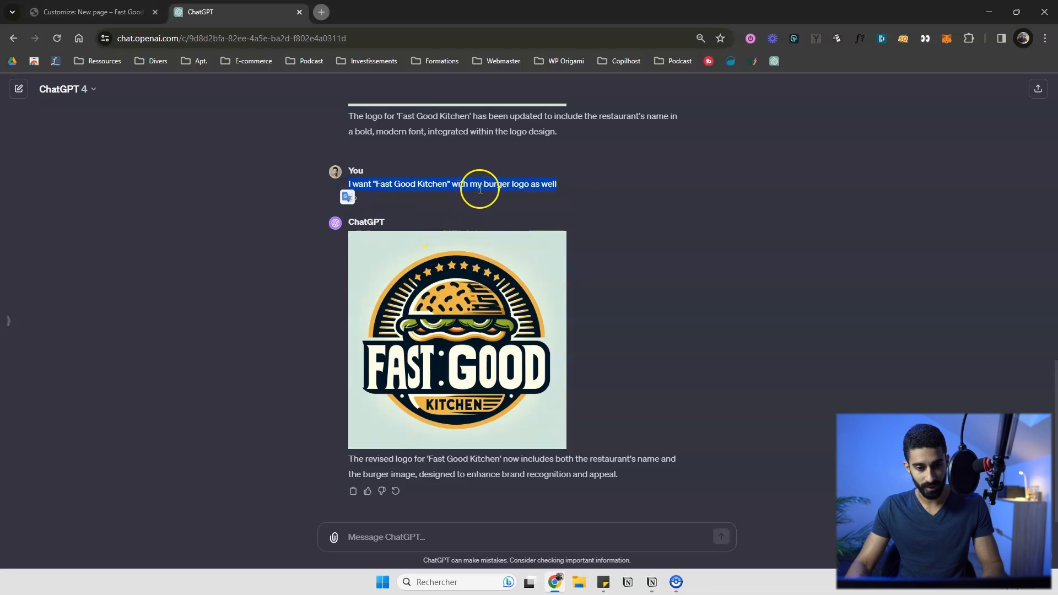
text(I want "Fast Good Kitchen" with my burger logo as well)
key(Return)
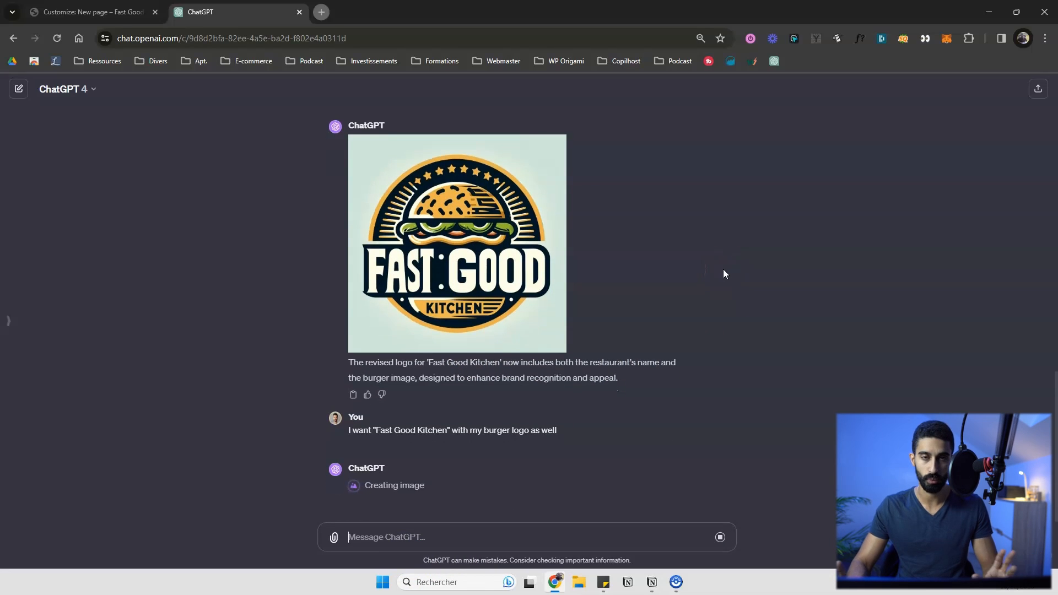
click(458, 332)
scroll(457, 333, up, 3)
scroll(457, 329, down, 3)
scroll(458, 292, up, 3)
scroll(460, 251, down, 3)
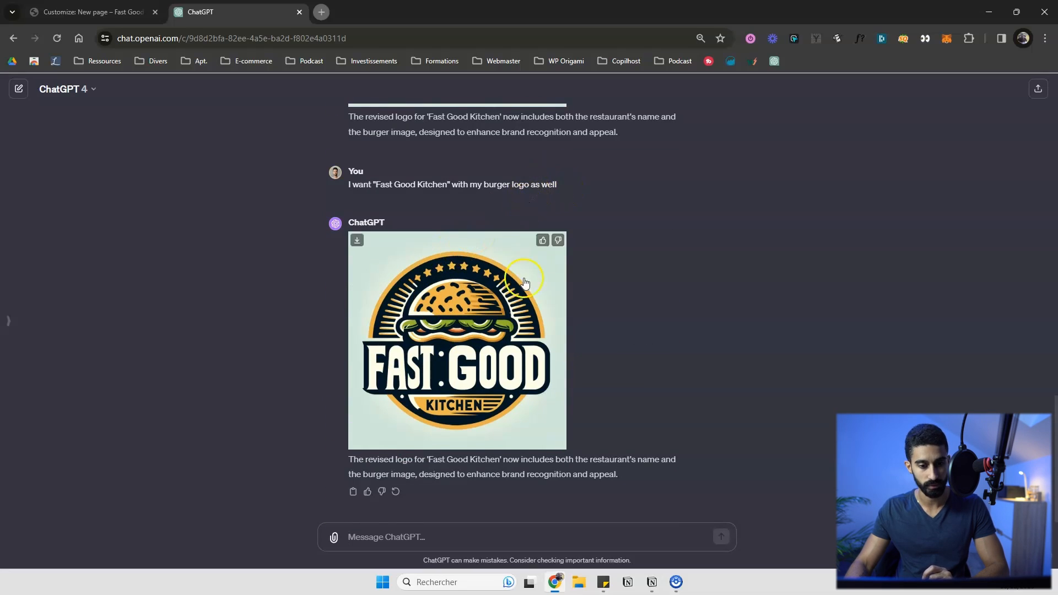
- Ask for another logo variation with the message: Give me a different version of it, more colorful
click(407, 527)
text(Give me a different version of it, more colorful)
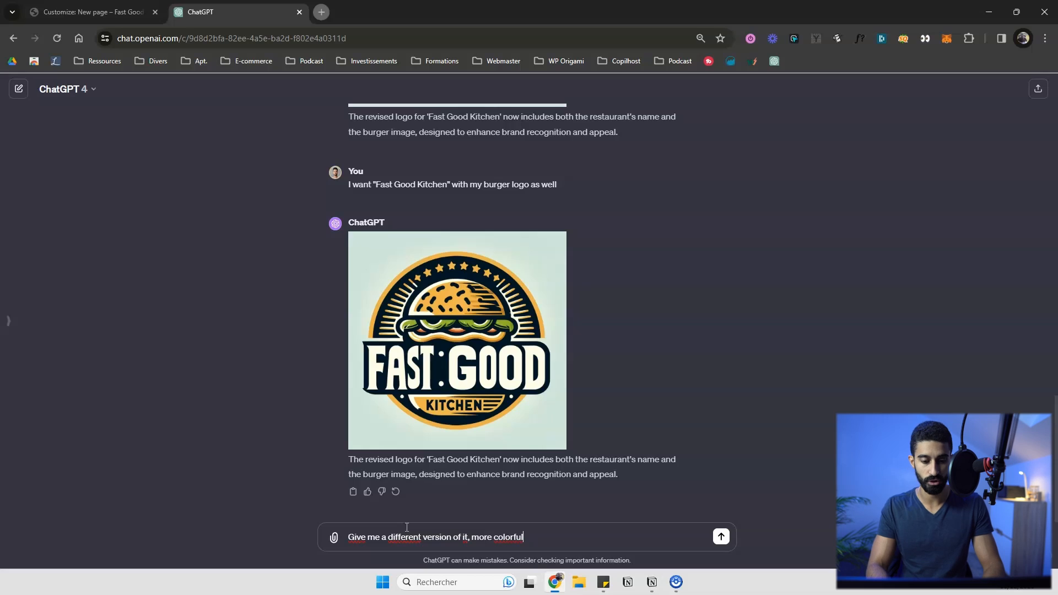
key(Return)
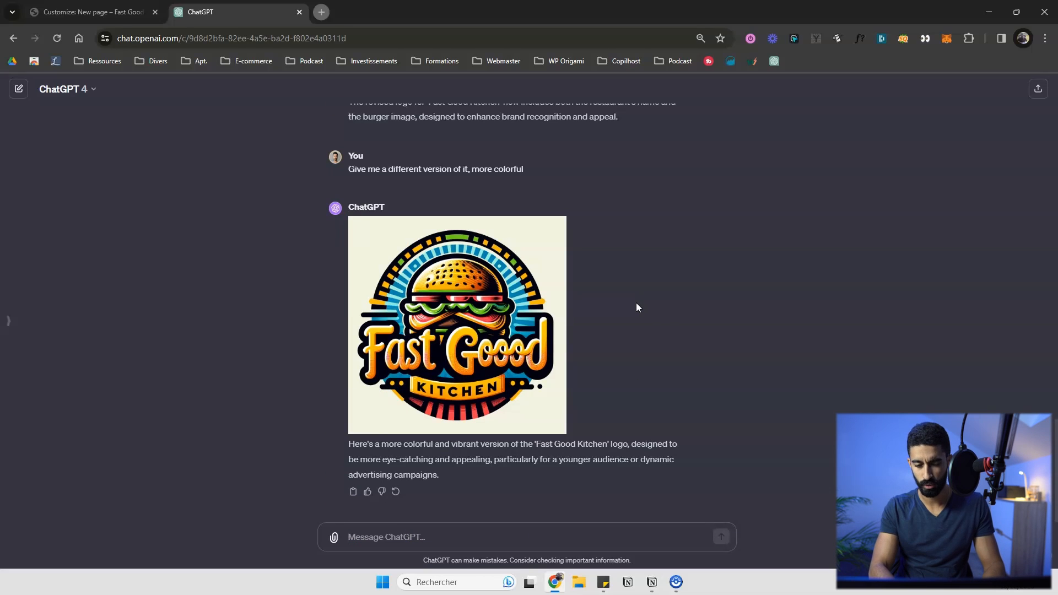
- Request "Use more red color inside the logo" and compare the new image with the colorful version
text(Use)
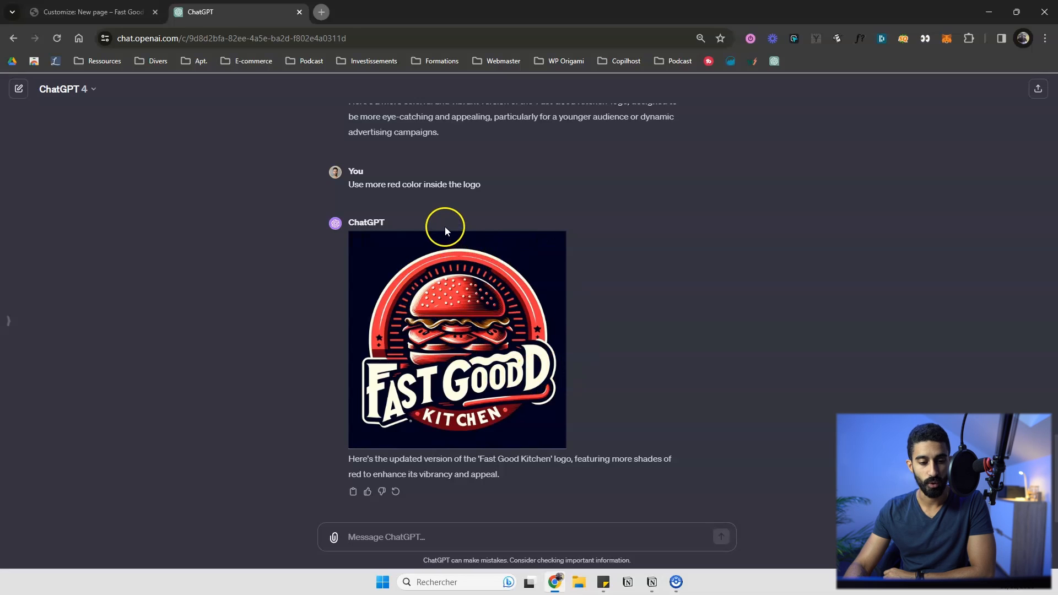
scroll(462, 167, up, 1)
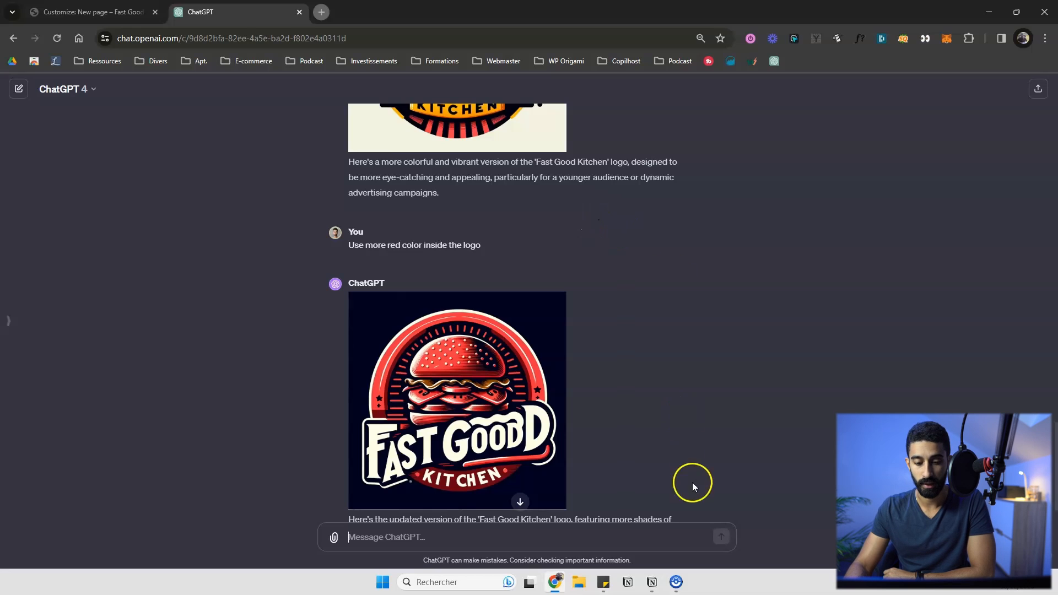
scroll(545, 259, up, 1)
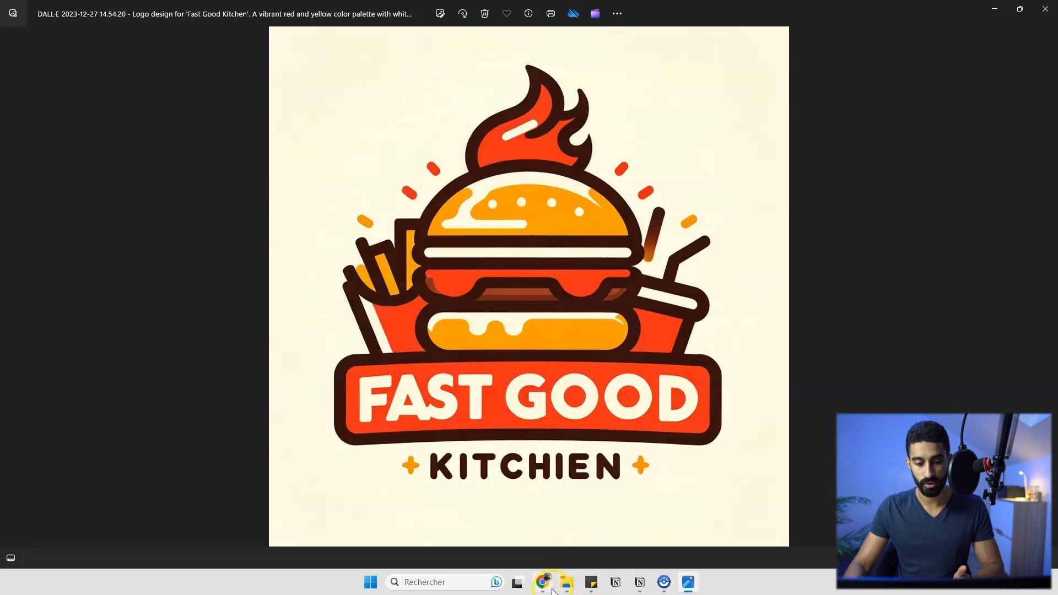
- Return from the image viewer to ChatGPT and open the red Fast Good Kitchen logo at full size for download
mouse_move(551, 588)
click(550, 539)
scroll(550, 444, down, 3)
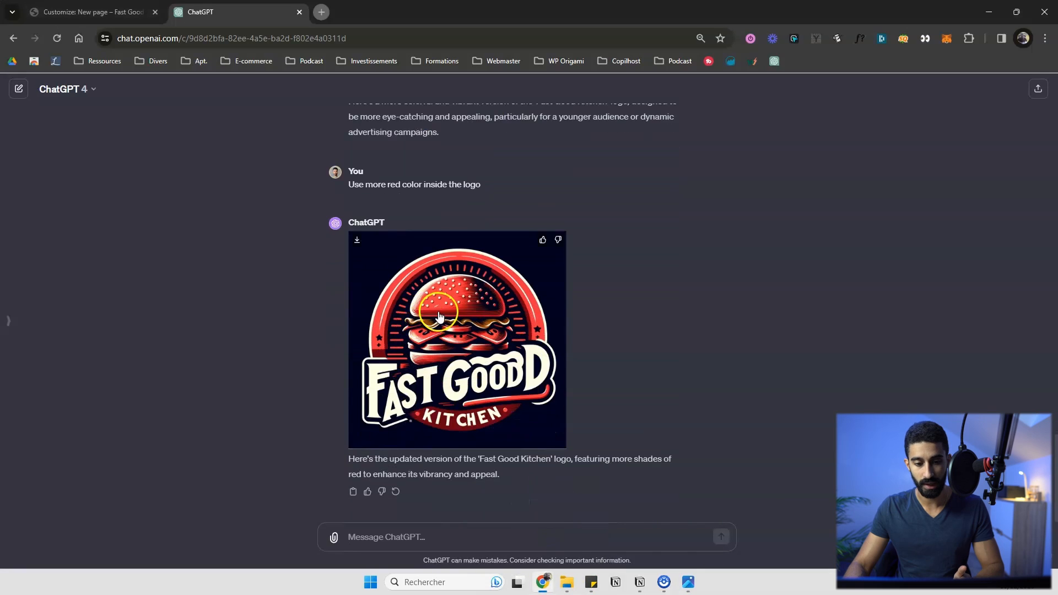
click(439, 316)
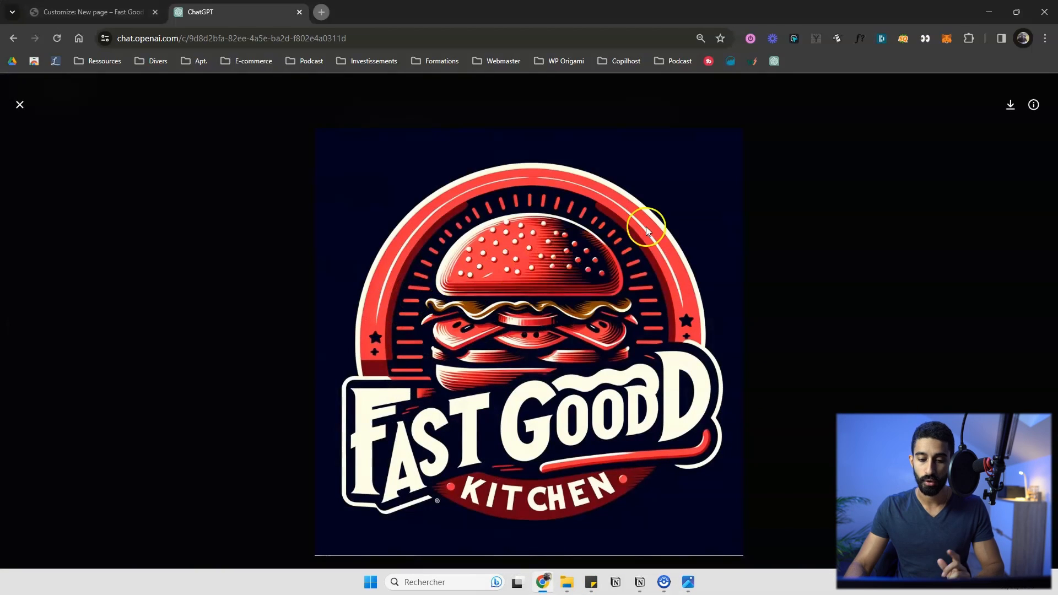
click(1004, 109)
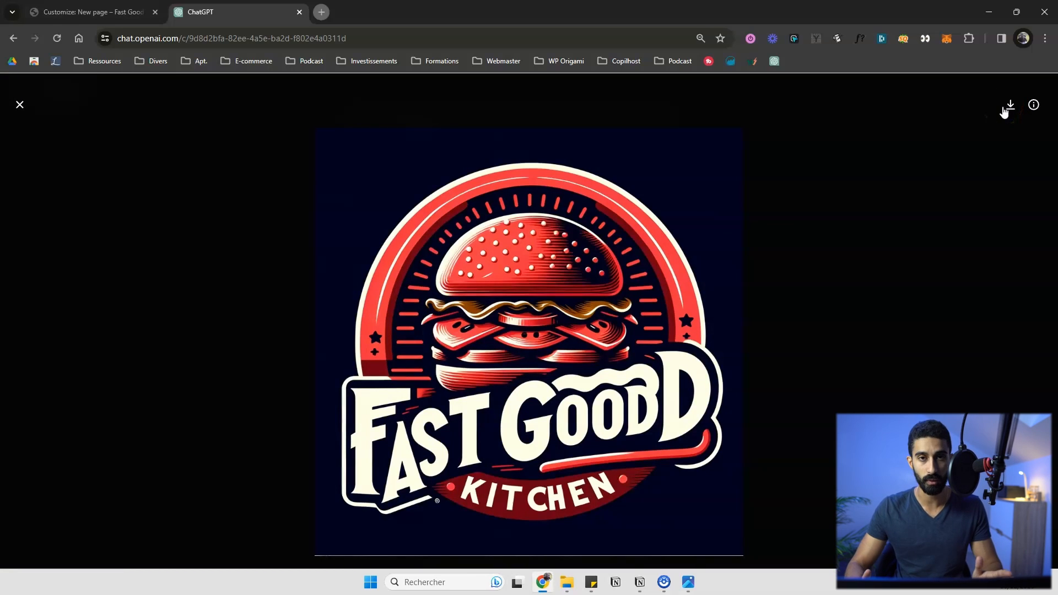
- Remove the background of the colorful burger logo on remove.bg and download the 500 × 500 px version
click(174, 60)
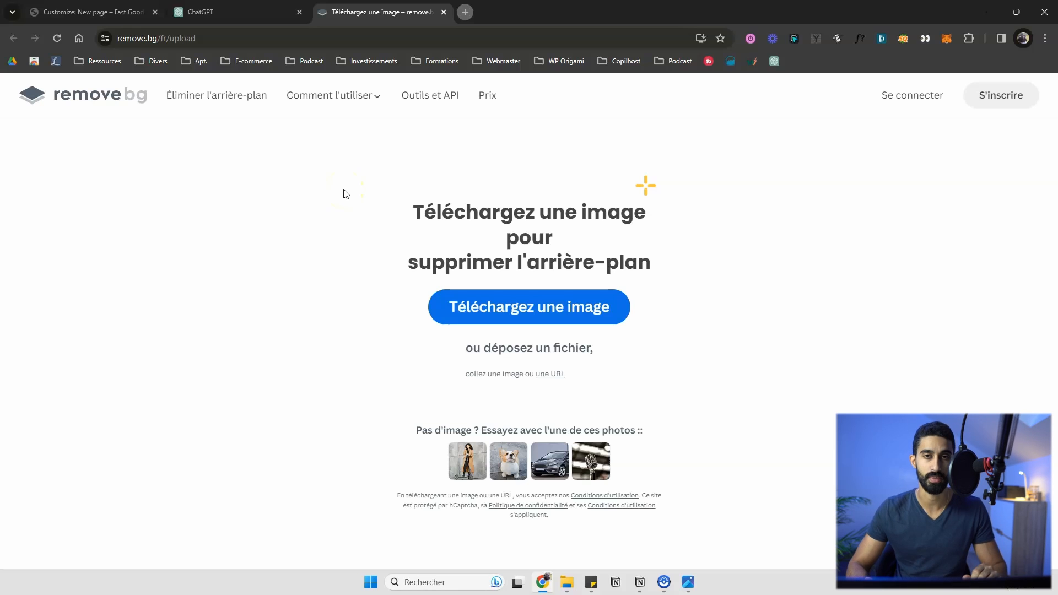
key(ctrl+v)
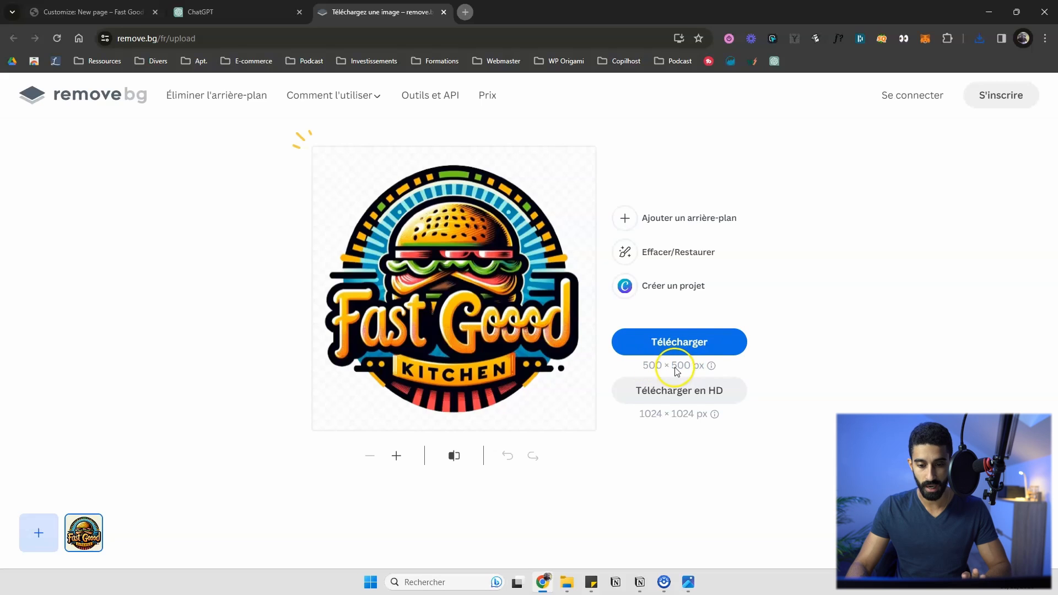
click(686, 342)
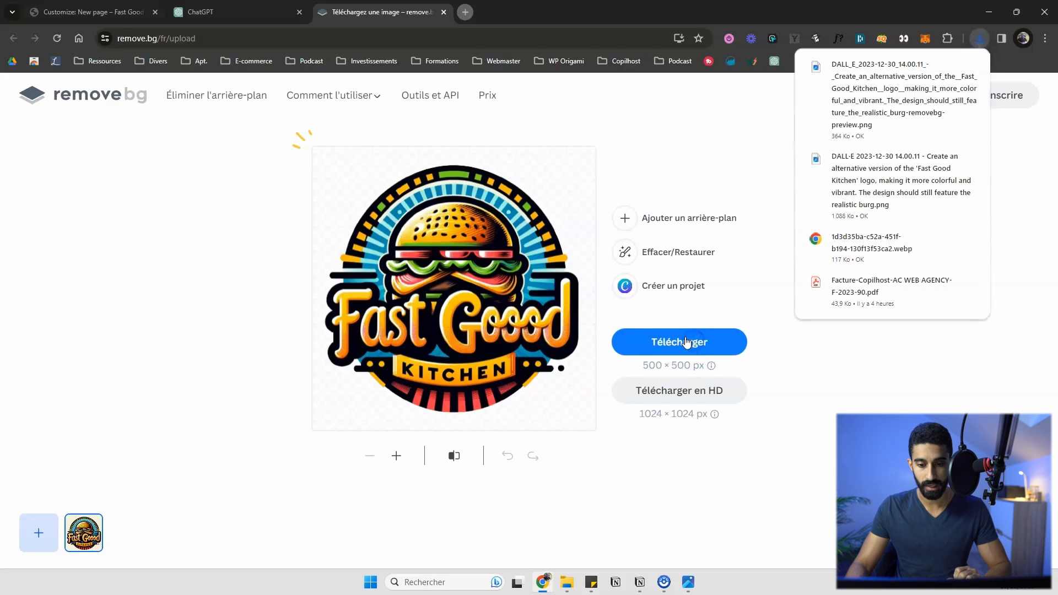
click(668, 159)
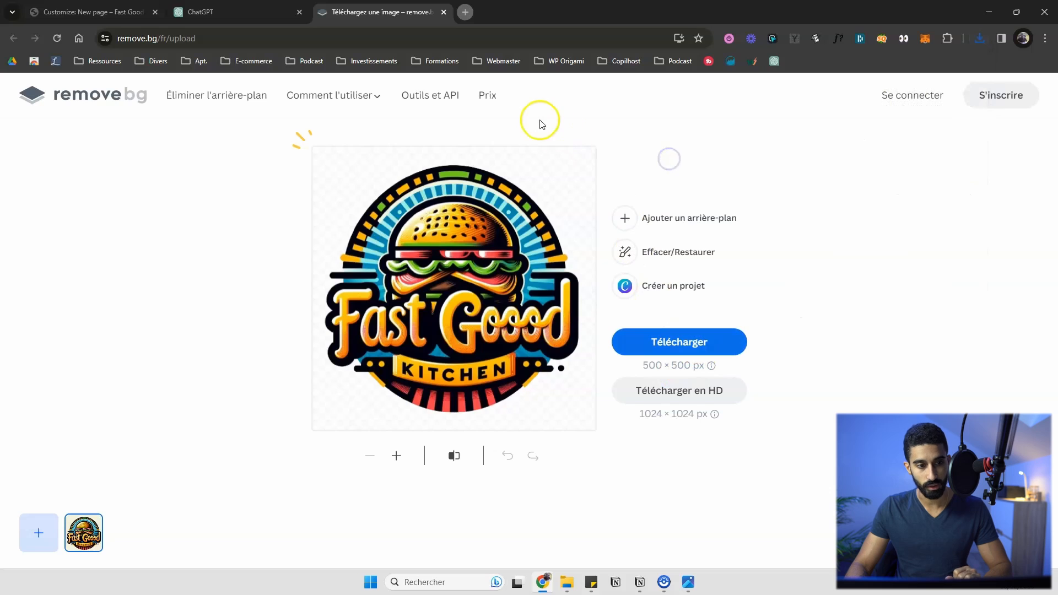
- In the WordPress customizer, upload Logo.png and set it as the header logo without cropping it
click(96, 11)
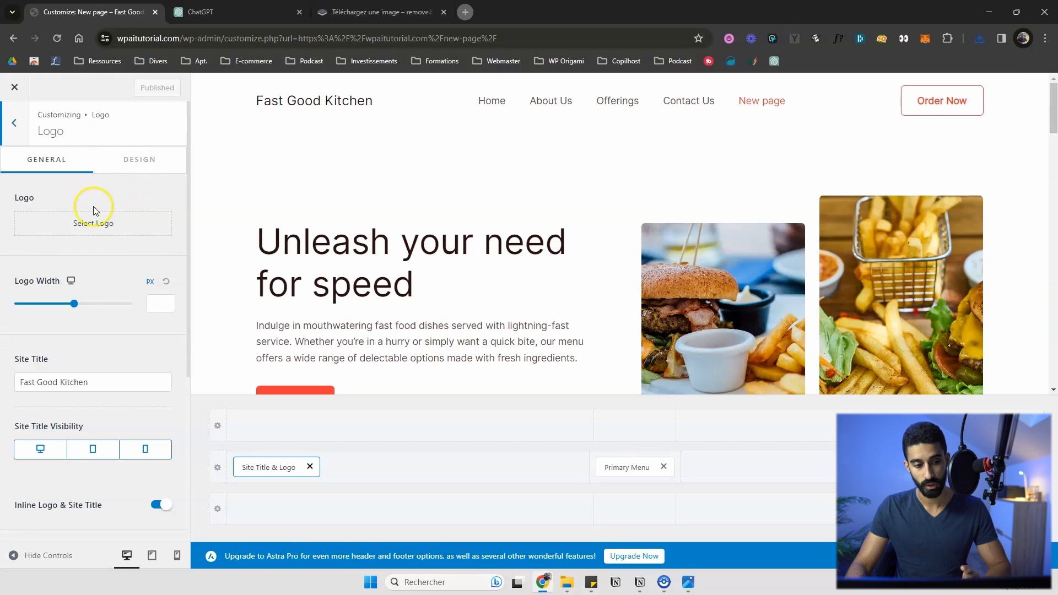
click(116, 230)
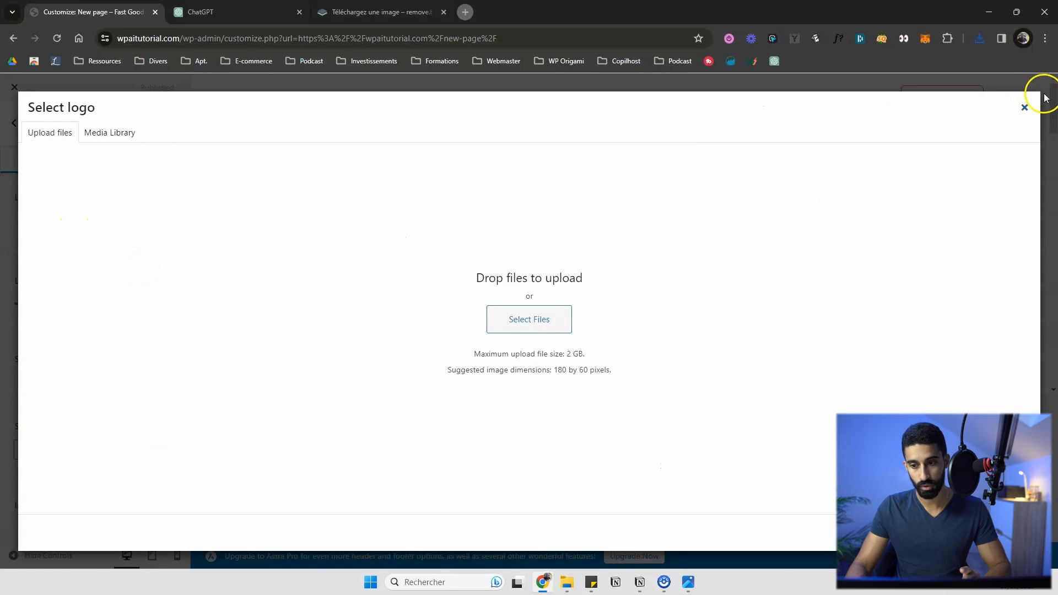
click(1025, 107)
click(263, 100)
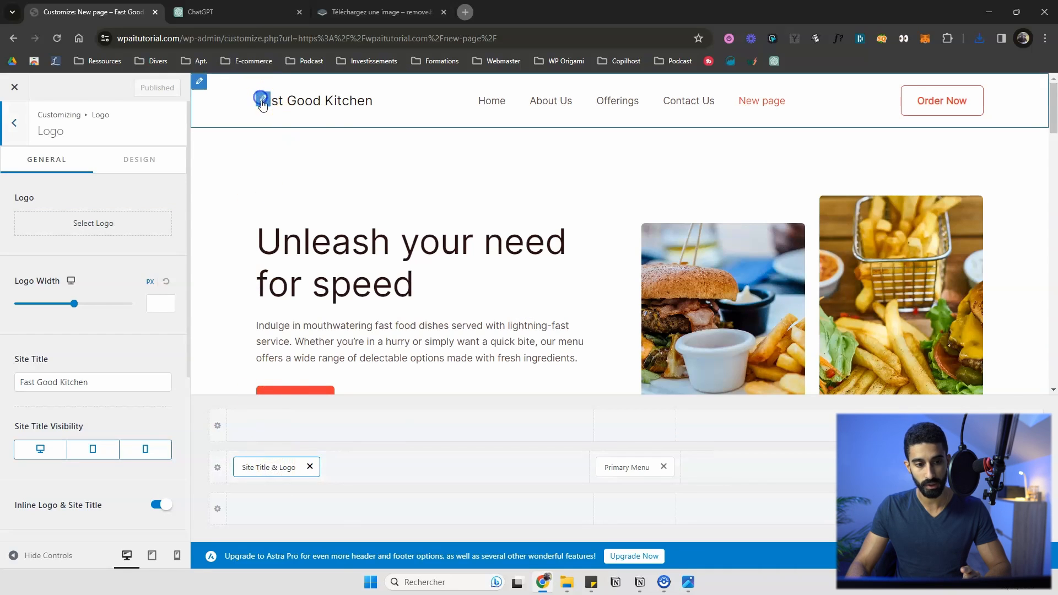
click(119, 231)
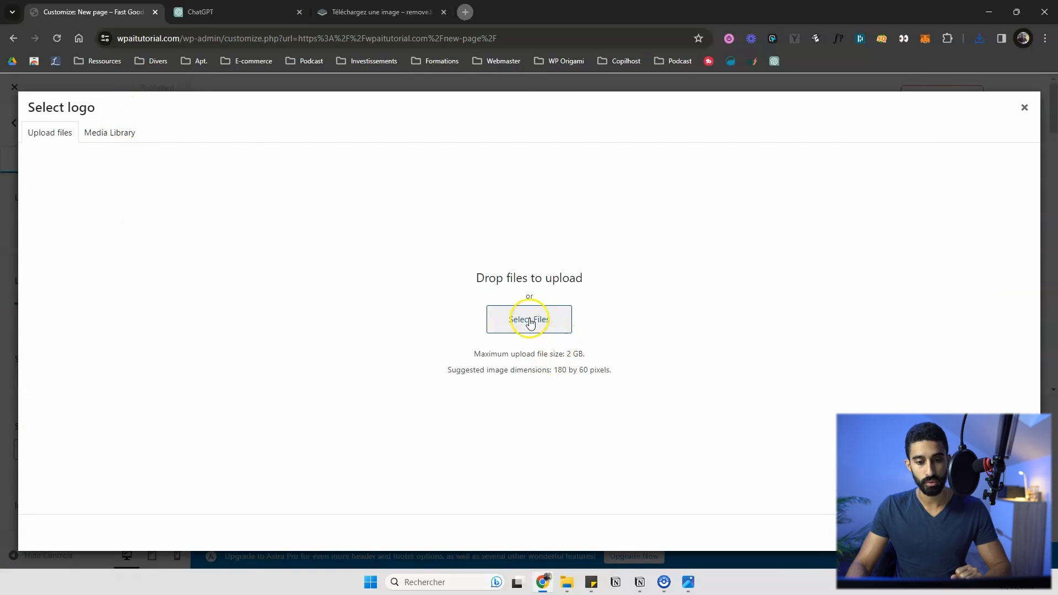
click(530, 321)
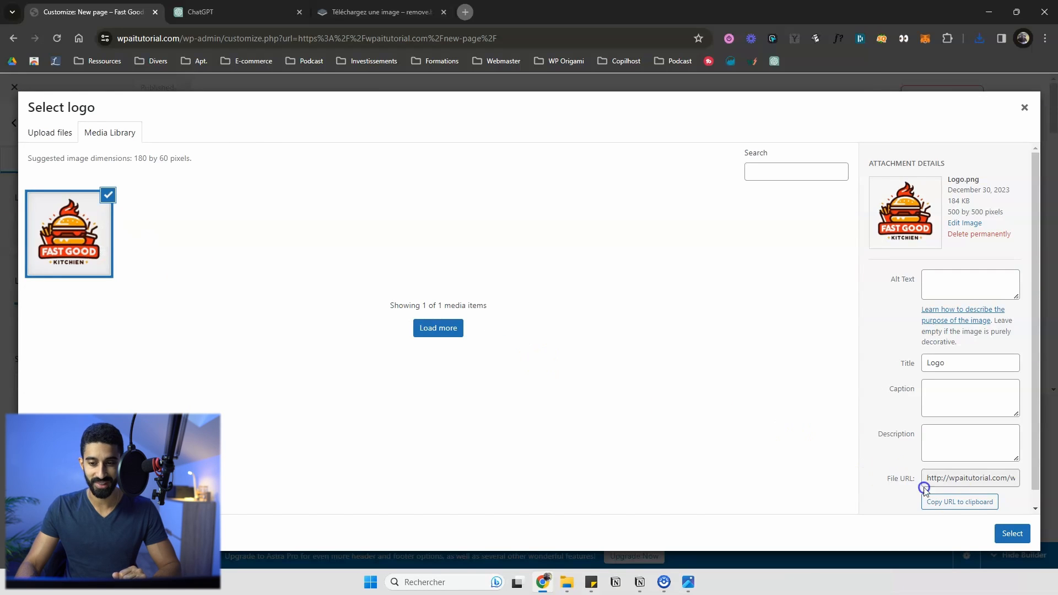
click(1011, 534)
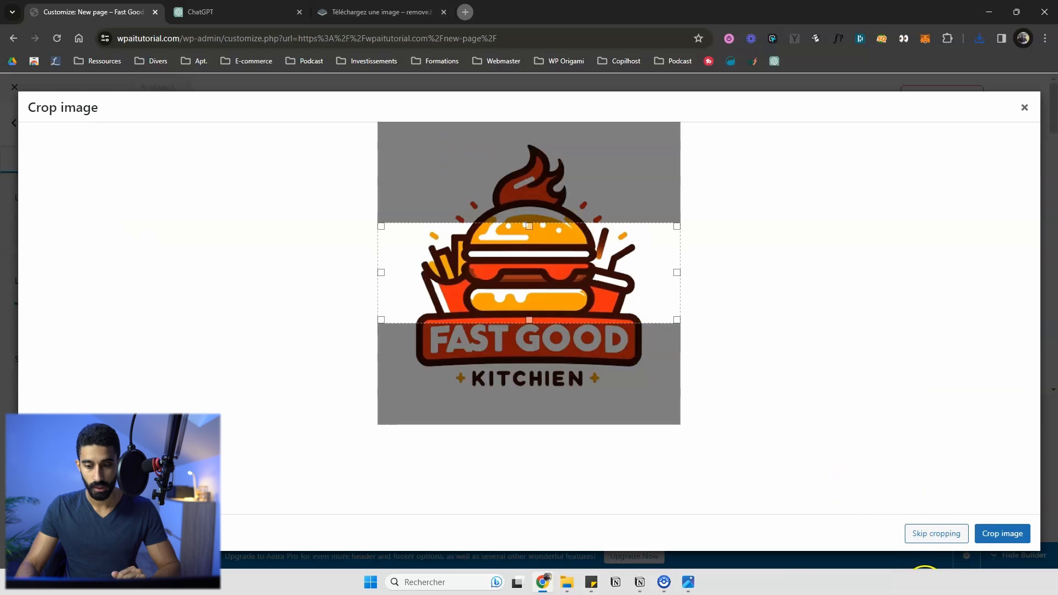
click(936, 534)
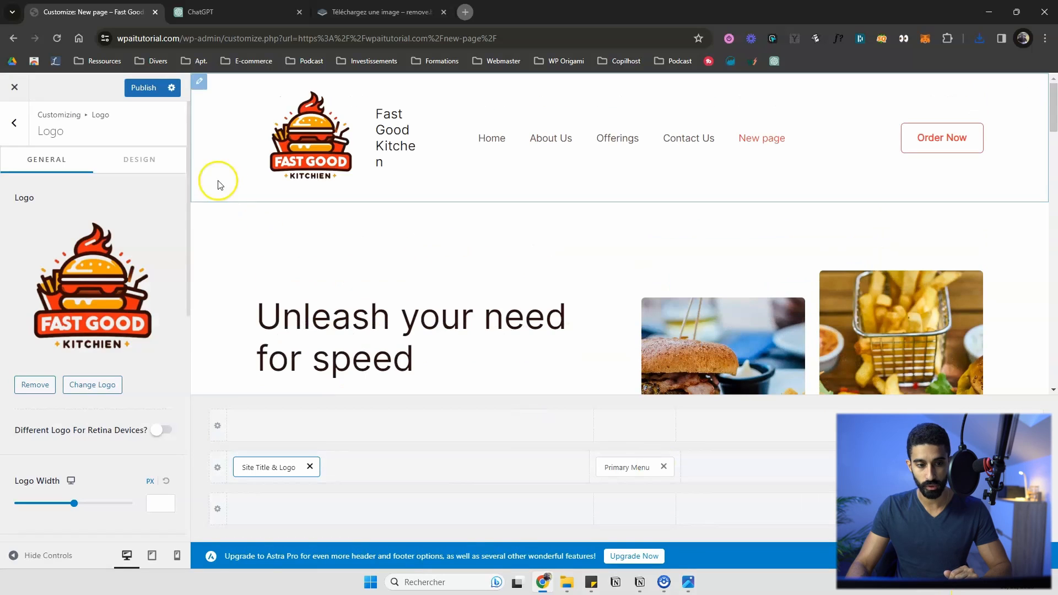
- Reduce the header logo's width to 112 px for the desktop view
scroll(45, 319, down, 5)
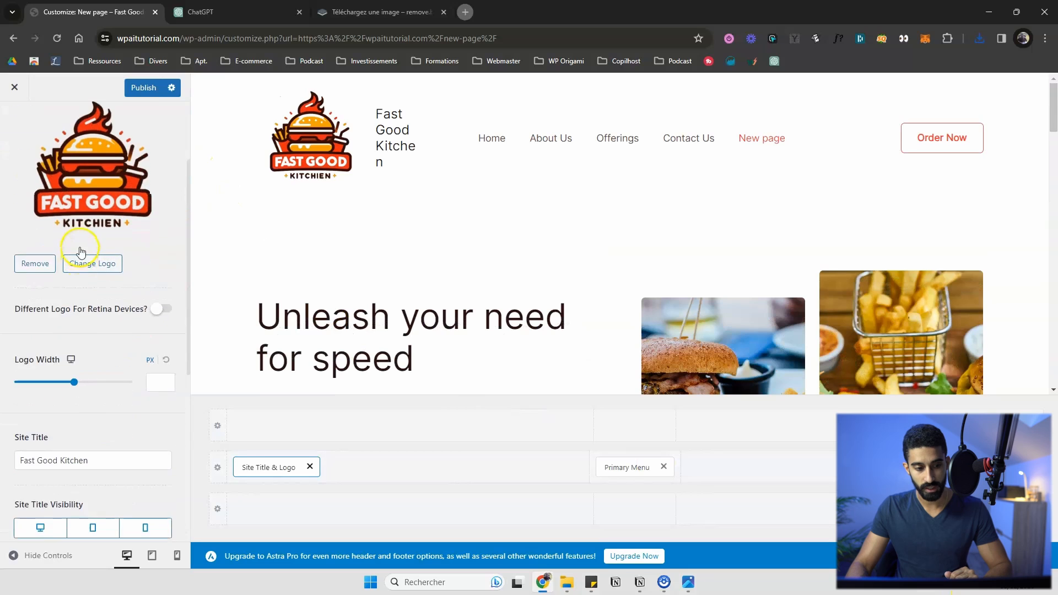
scroll(73, 266, up, 3)
scroll(72, 320, down, 1)
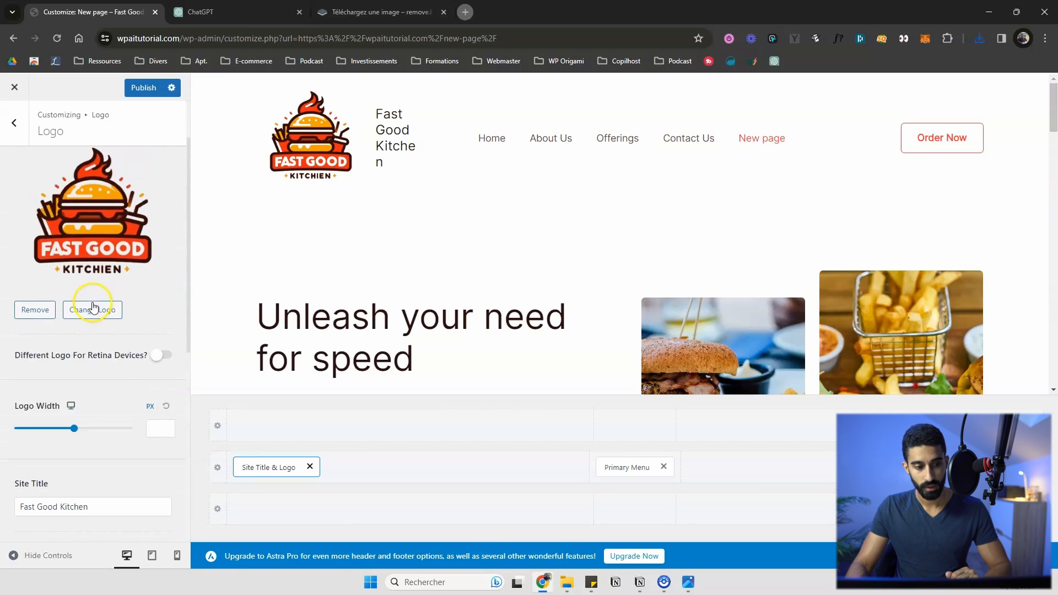
drag(74, 321, 37, 321)
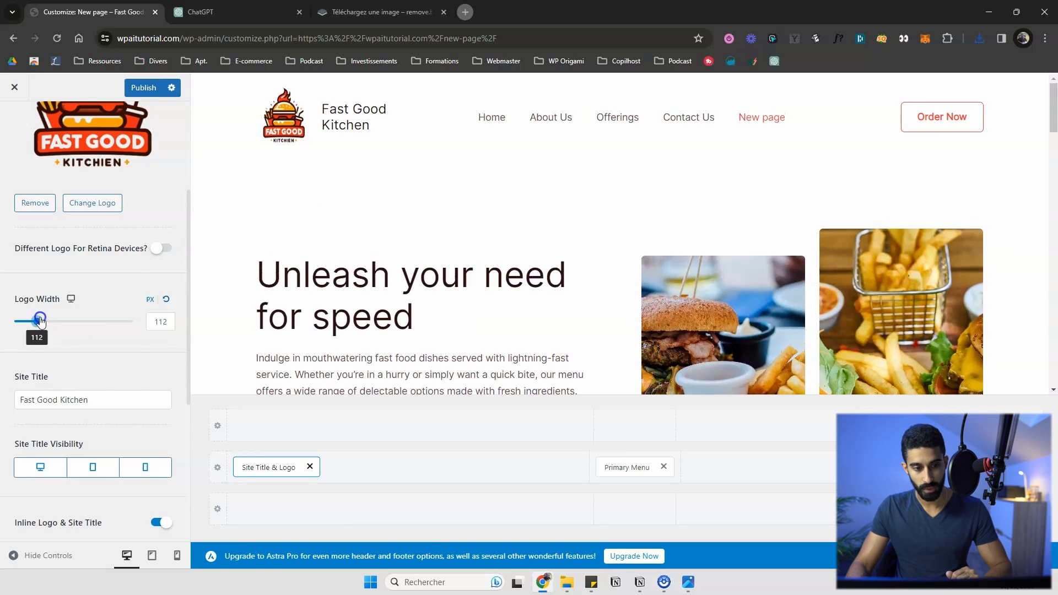
scroll(52, 318, down, 3)
scroll(50, 312, down, 2)
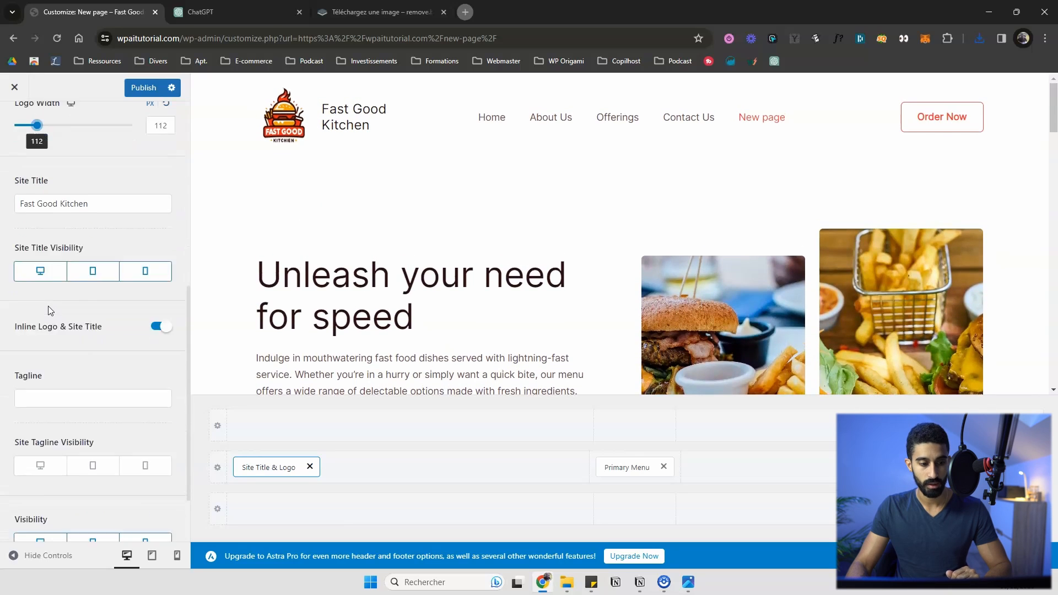
scroll(46, 283, up, 6)
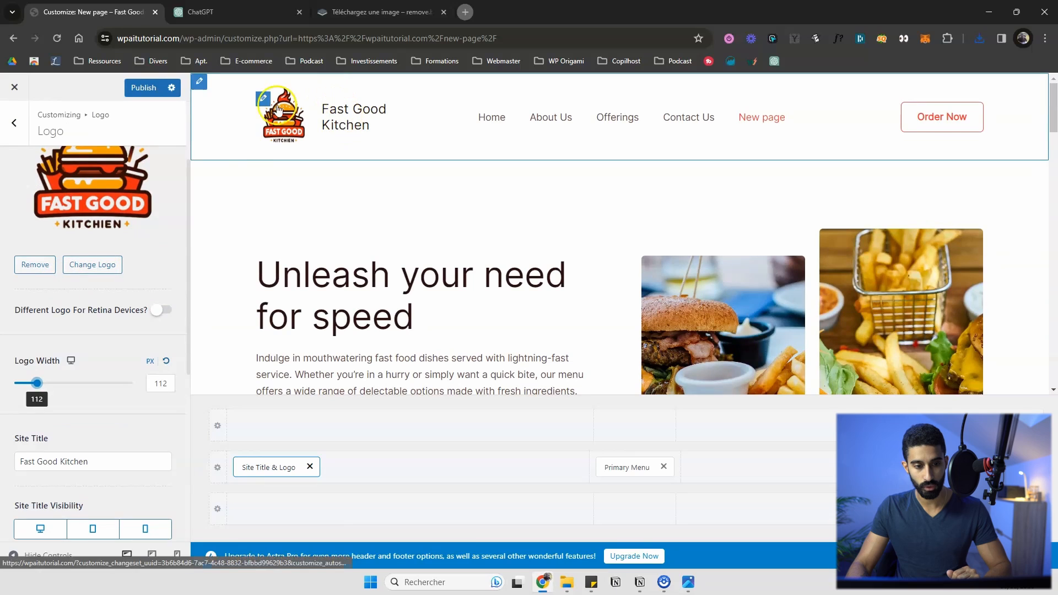
- Clear the site title text so the header shows only the logo
click(92, 218)
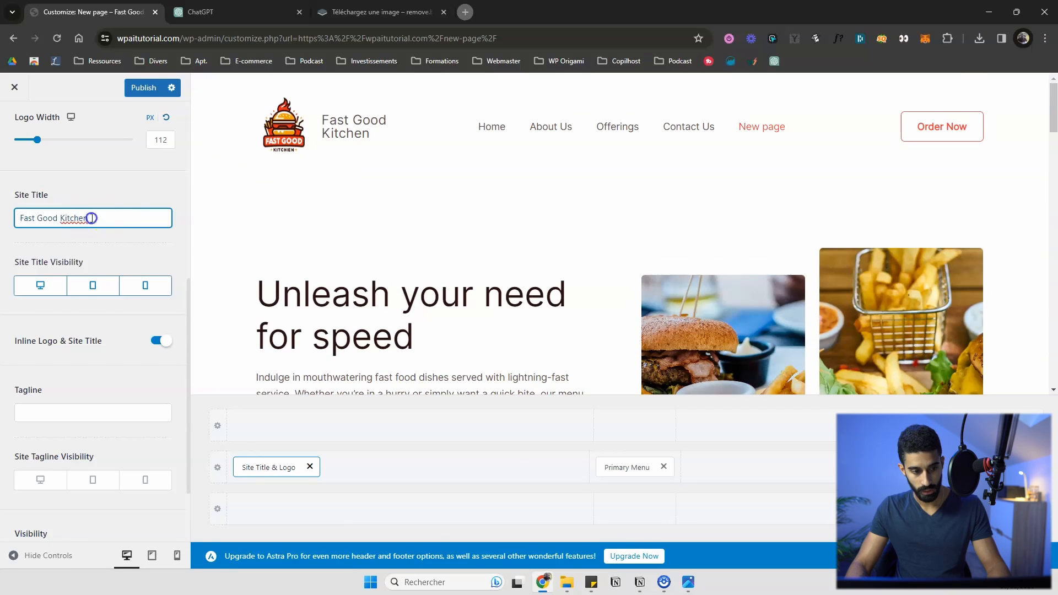
drag(91, 218, 7, 218)
key(BackSpace)
click(80, 191)
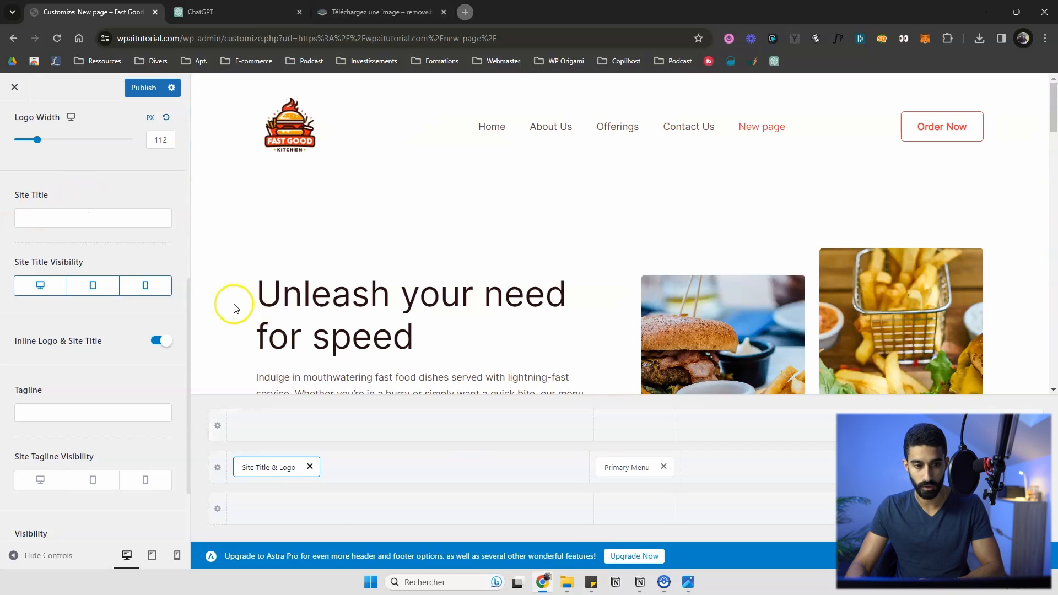
- Hide the customizer controls, examine the page with its new header logo, and bring the controls back
click(65, 554)
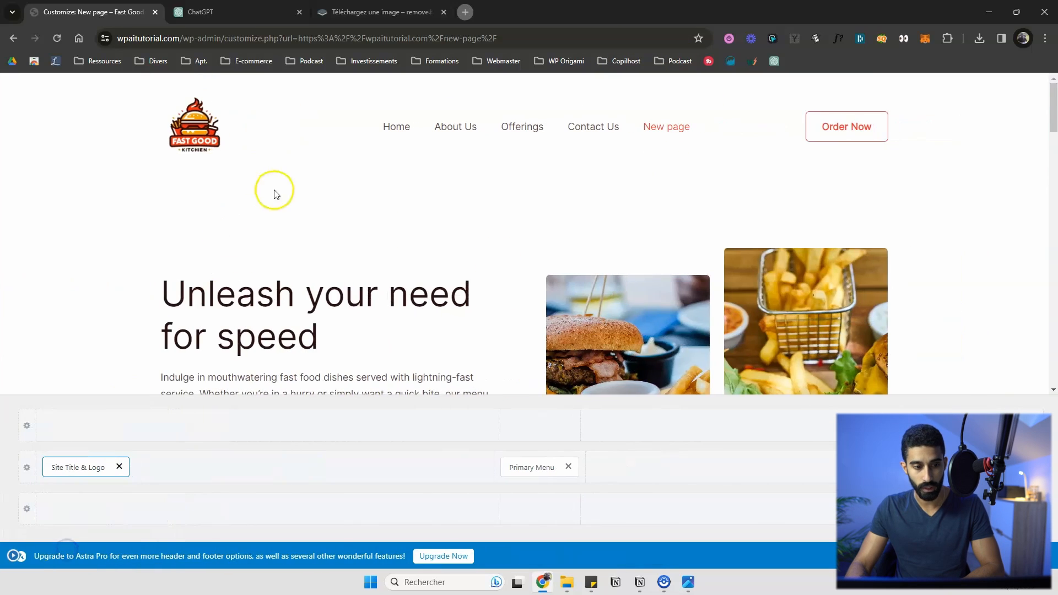
scroll(379, 137, down, 3)
scroll(451, 184, up, 3)
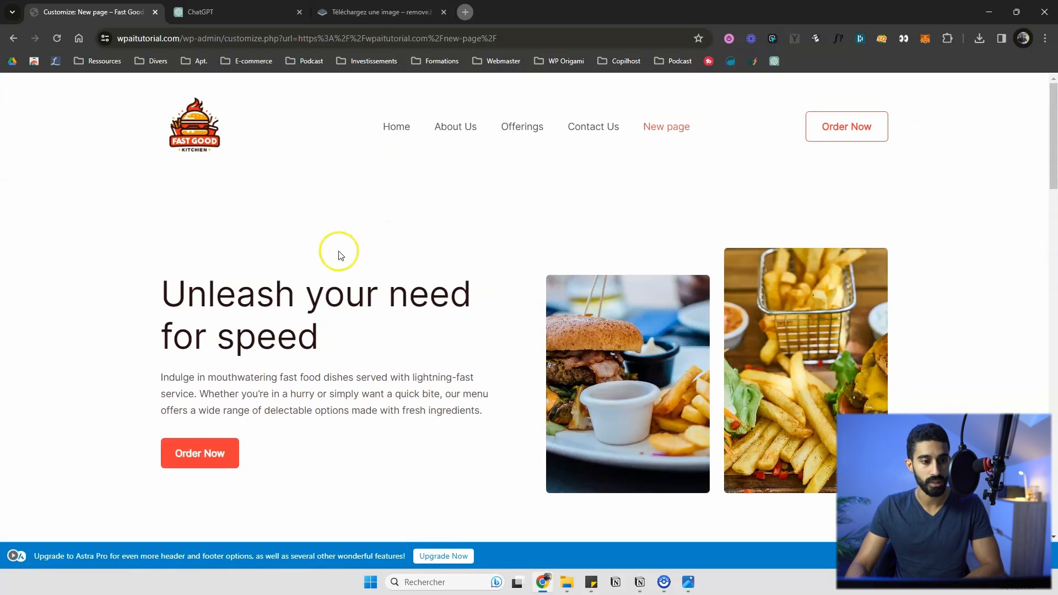
scroll(335, 215, down, 10)
scroll(335, 212, up, 5)
scroll(336, 199, up, 5)
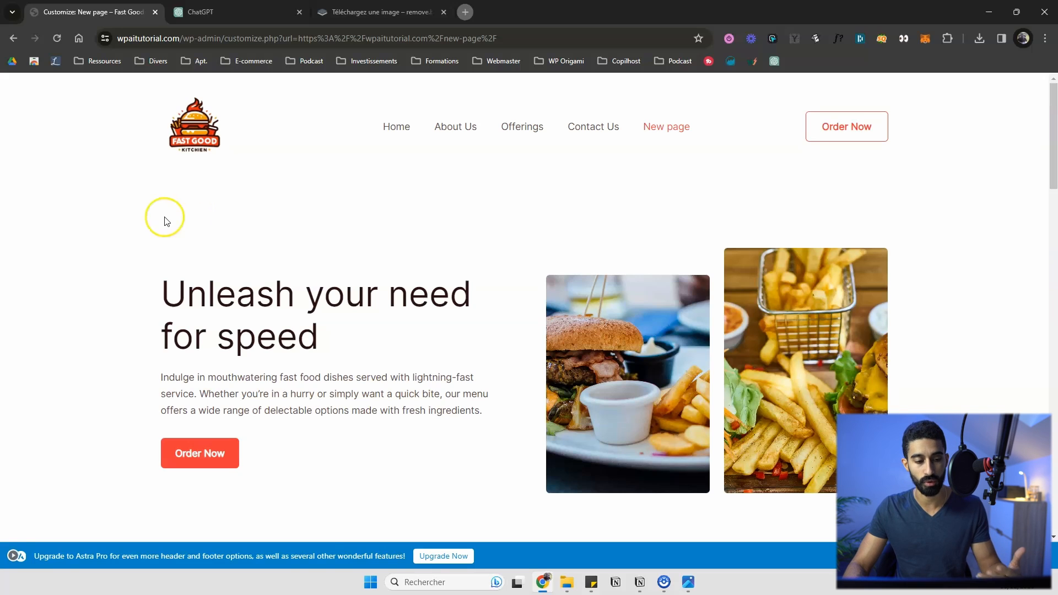
click(13, 557)
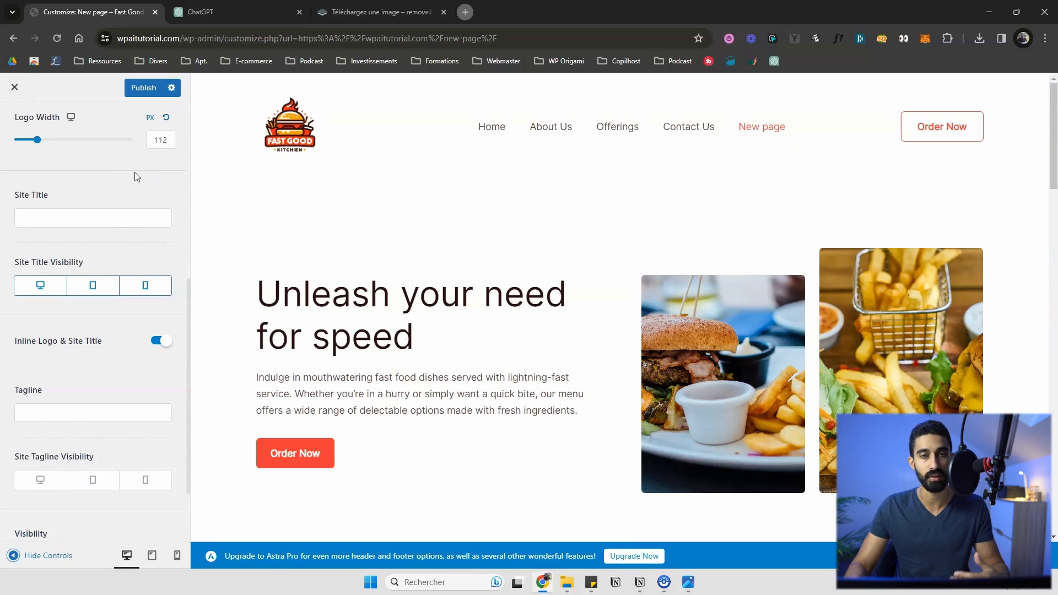
- In ChatGPT, request a handmade french fries drawing on a white background for the fast food website's background, and examine the enlarged image
key(ctrl+Tab)
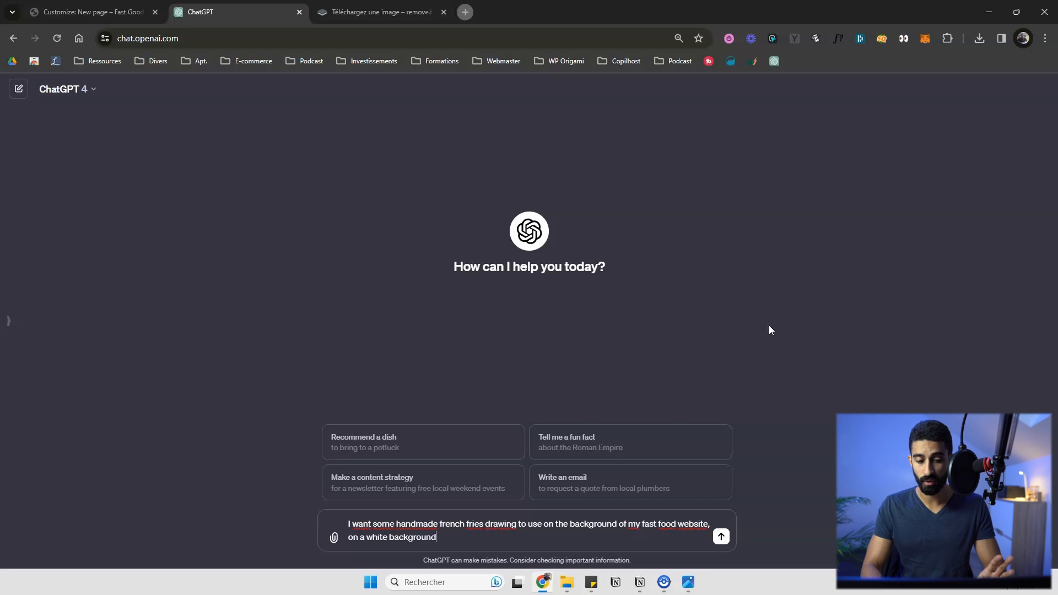
key(Return)
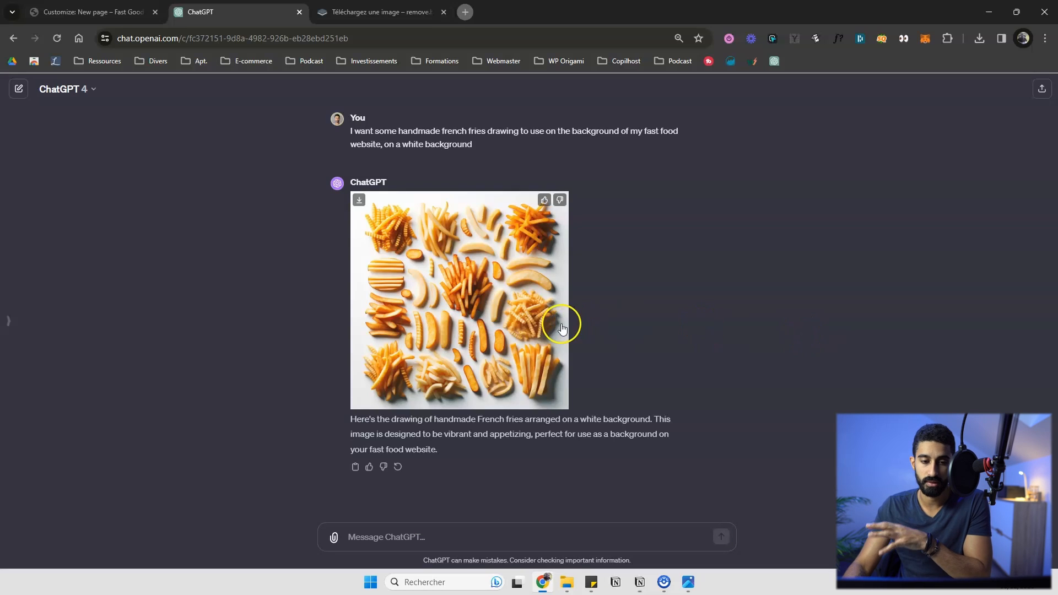
drag(440, 131, 399, 131)
click(399, 130)
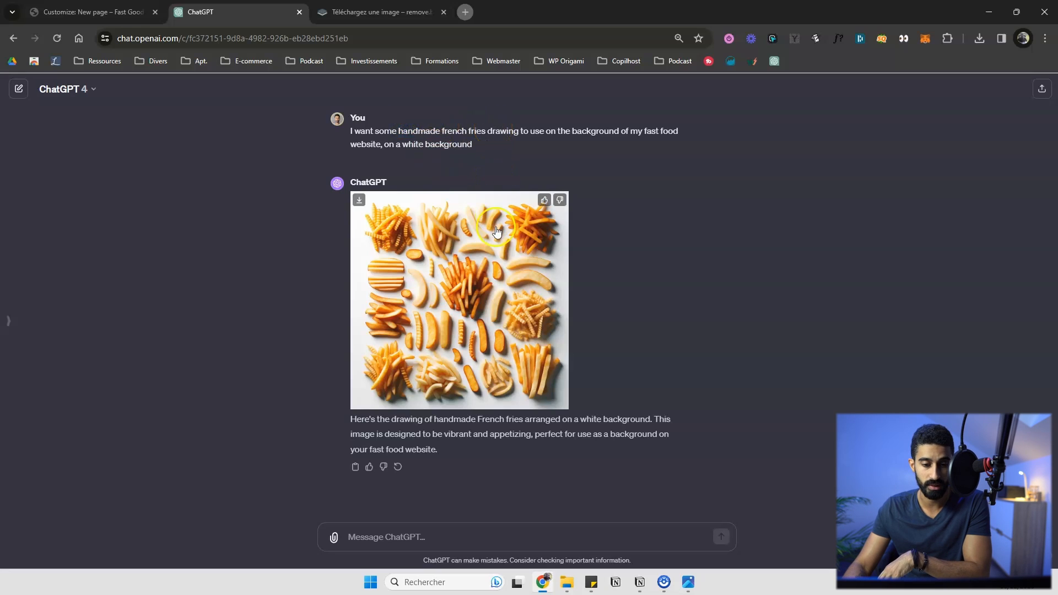
click(477, 275)
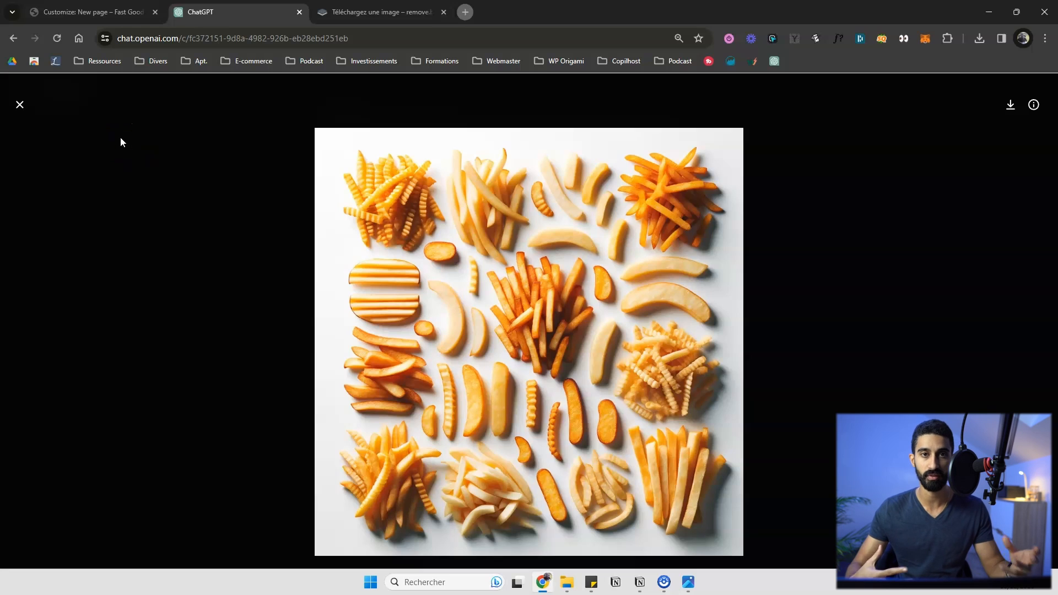
click(20, 105)
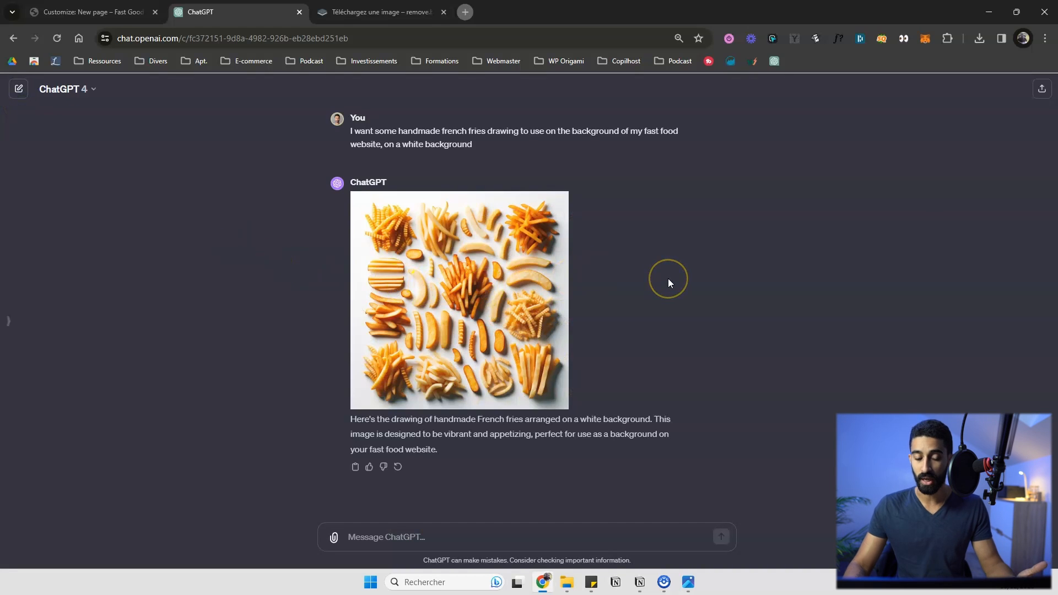
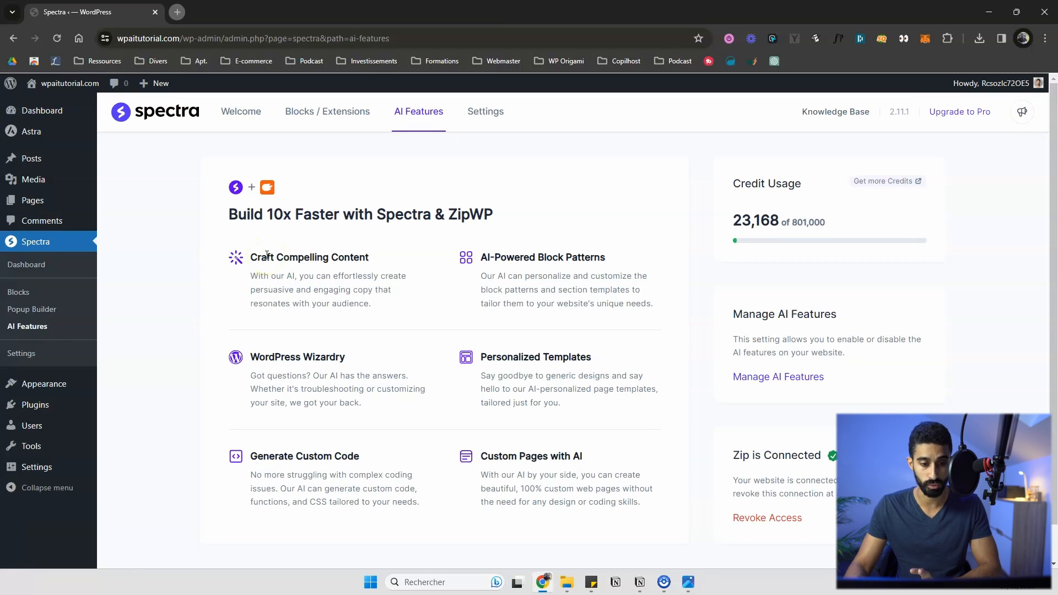
- From the Spectra AI Features page in WordPress, go to the site's pages and open the Home page for editing
scroll(482, 269, down, 2)
scroll(474, 262, up, 2)
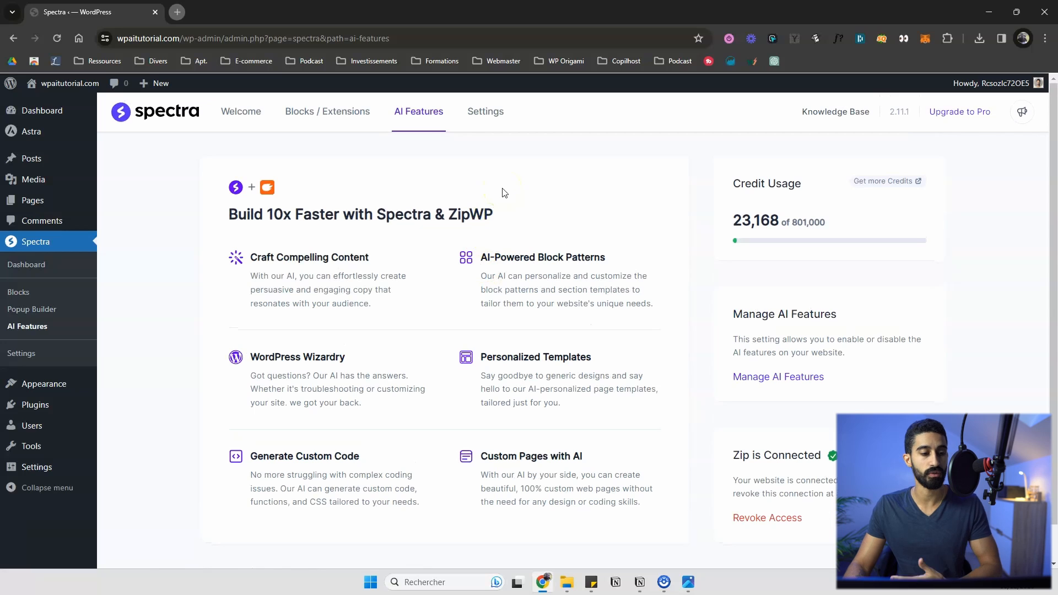
mouse_move(62, 205)
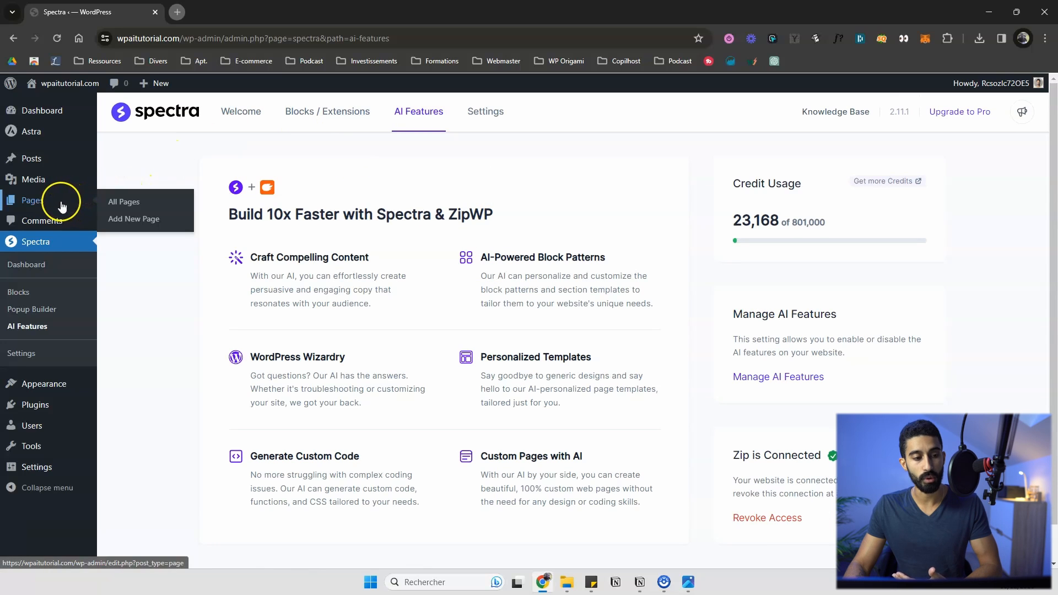
click(33, 200)
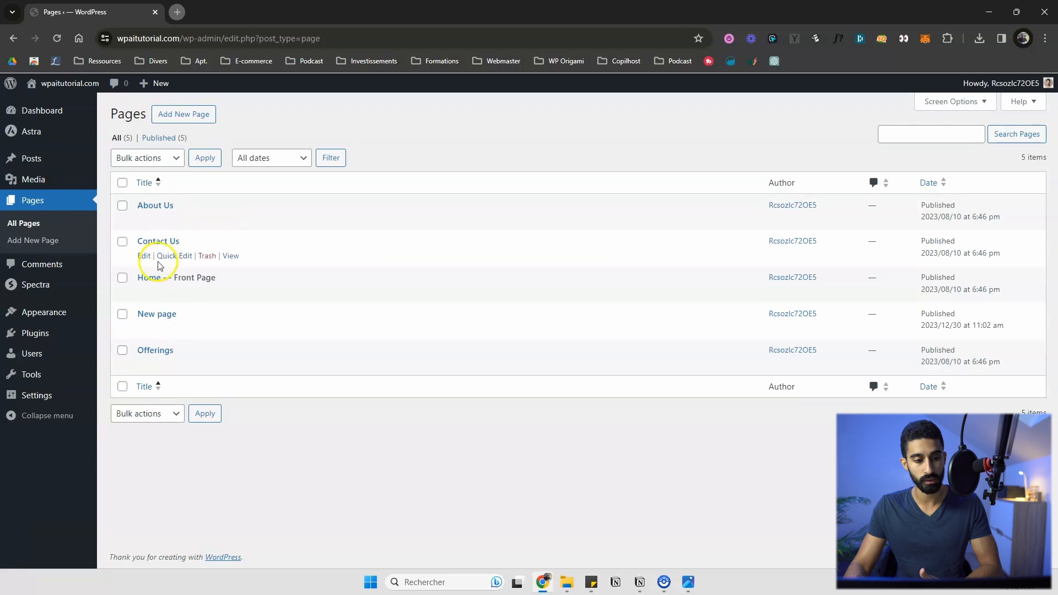
click(154, 280)
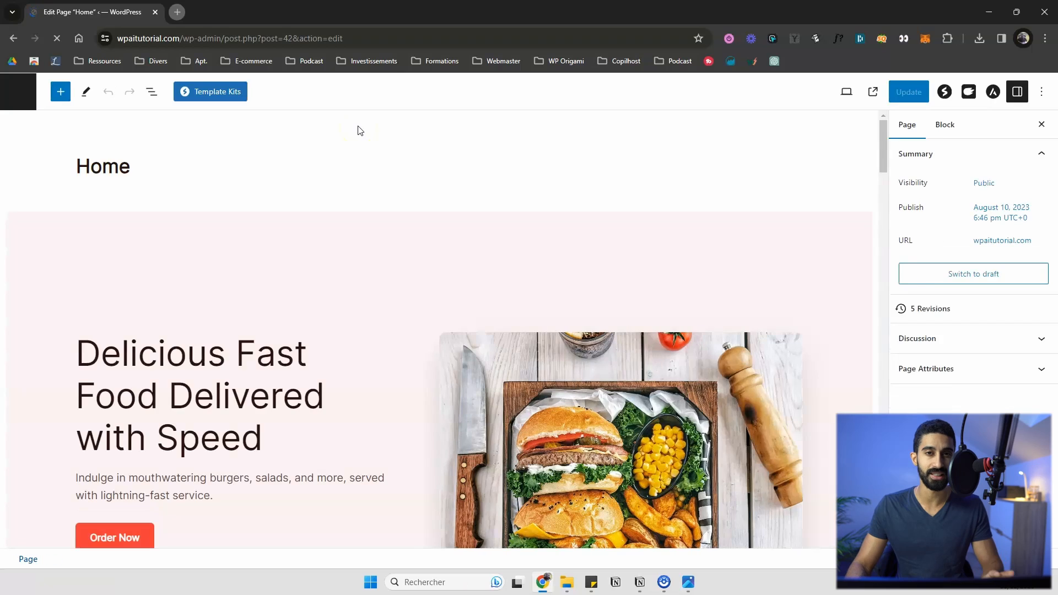
- Examine the hero heading and description block, open the AI Assistant to view its suggested prompts, and close it
scroll(386, 161, down, 1)
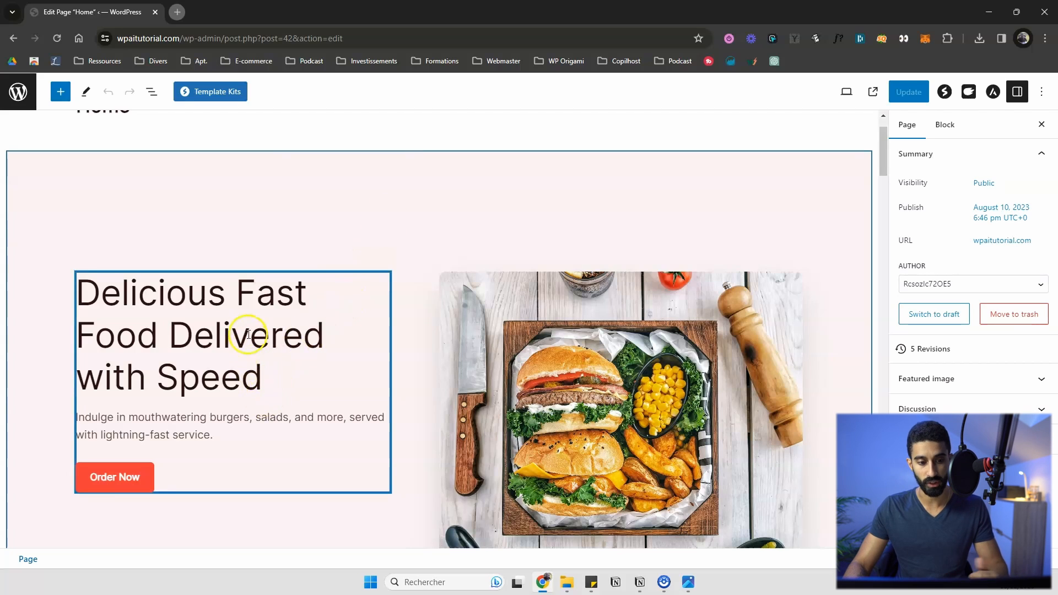
click(247, 298)
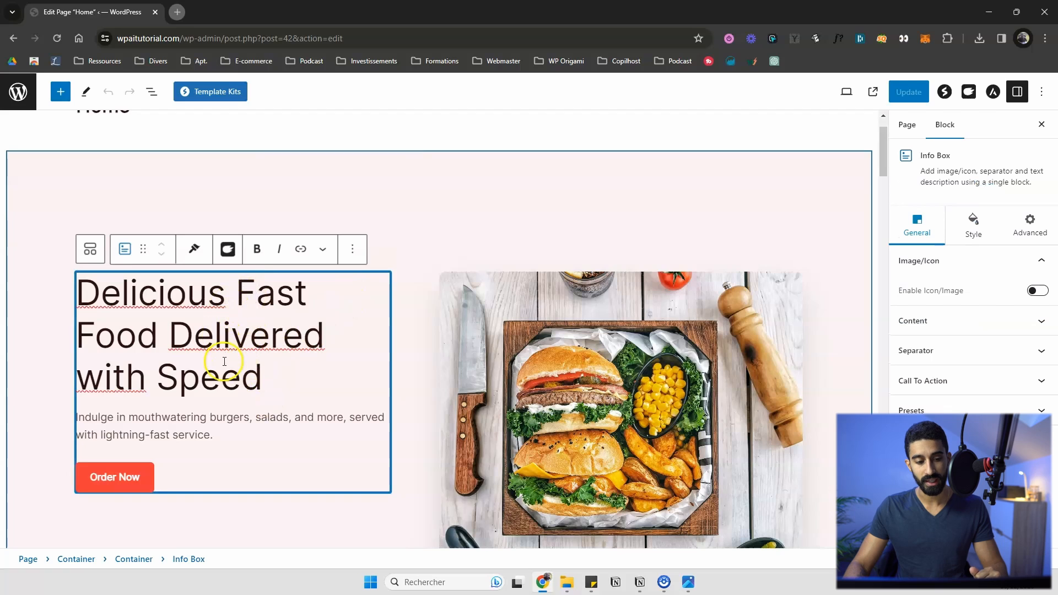
click(202, 419)
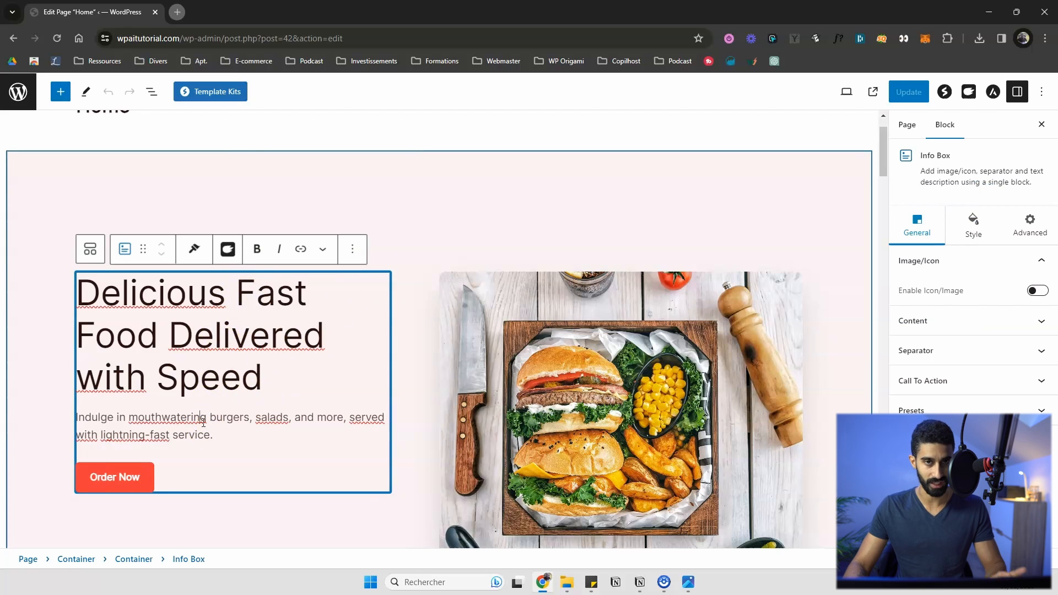
click(197, 300)
click(202, 424)
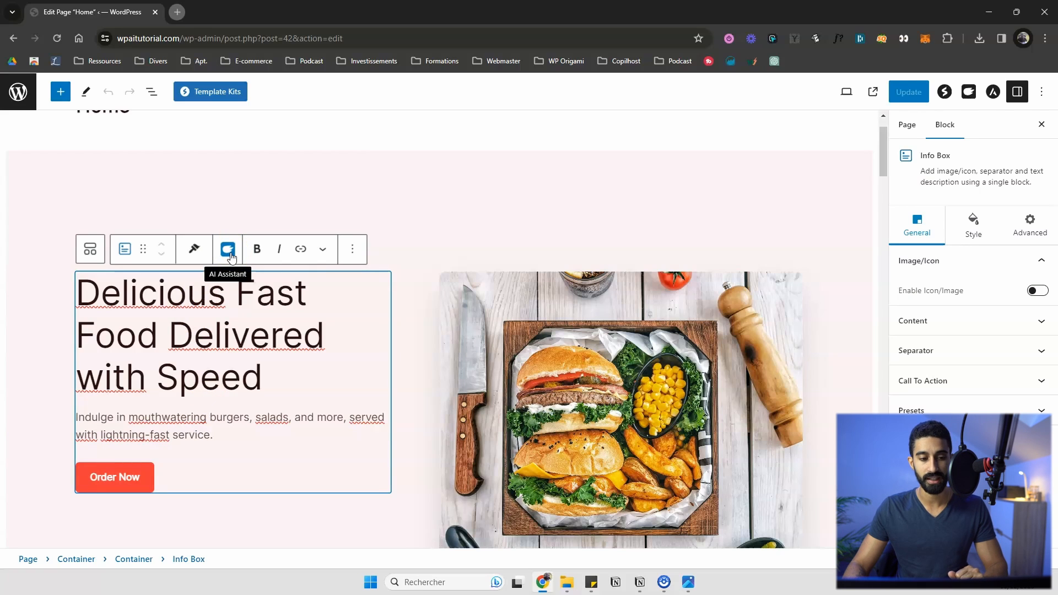
click(968, 92)
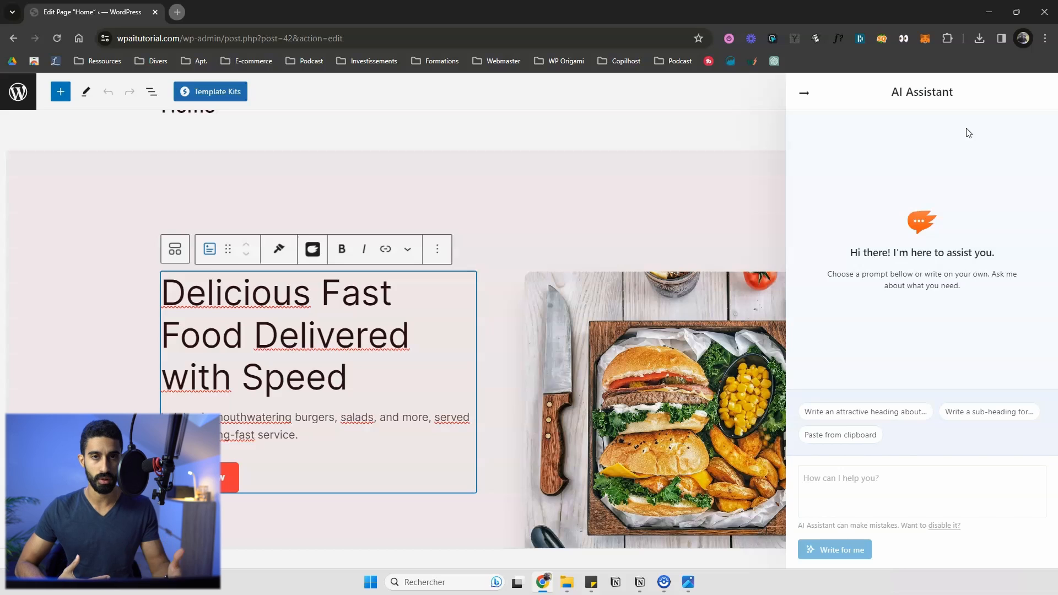
click(835, 477)
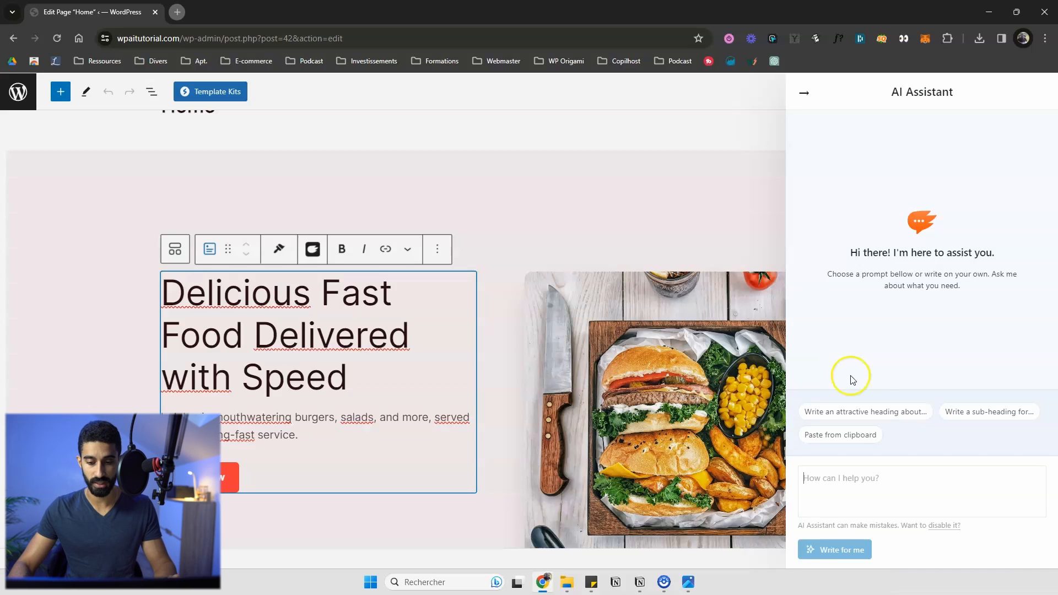
click(570, 202)
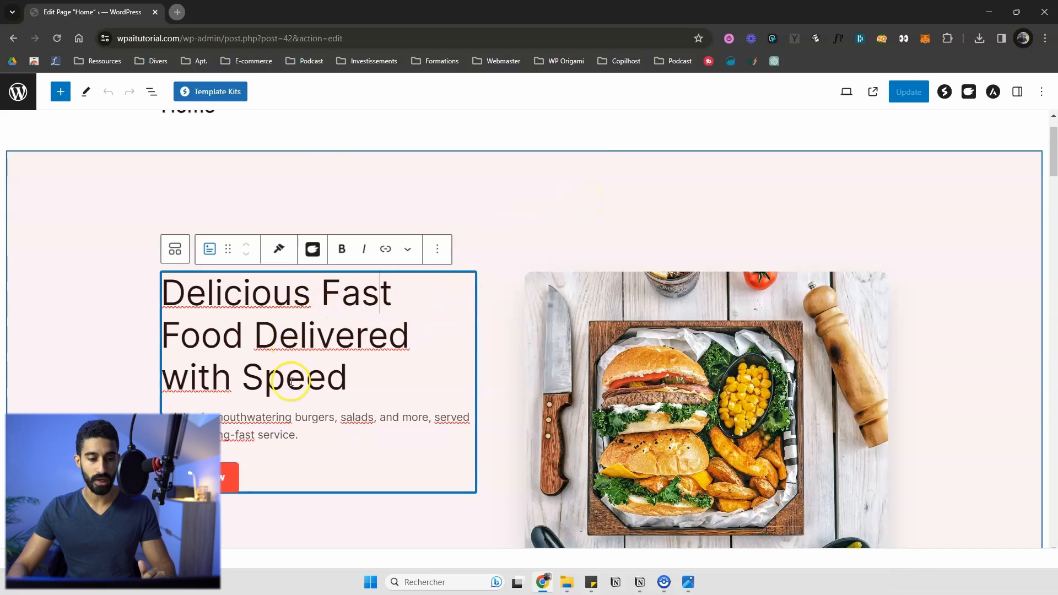
- Load the hero's description paragraph into the AI Assistant and look through the available translation languages and tones
click(280, 340)
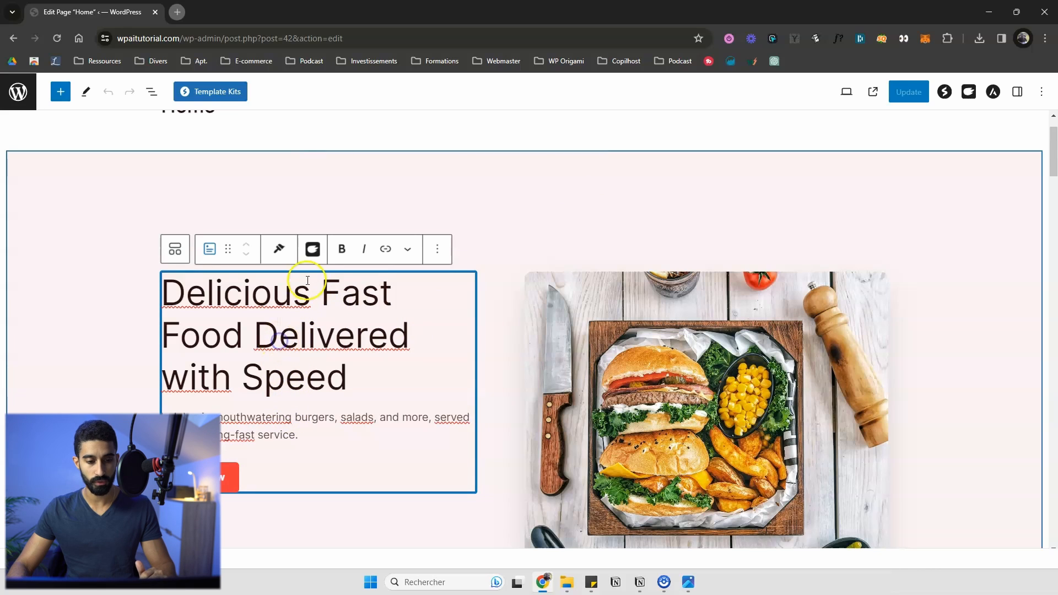
click(276, 435)
drag(244, 419, 222, 412)
click(200, 412)
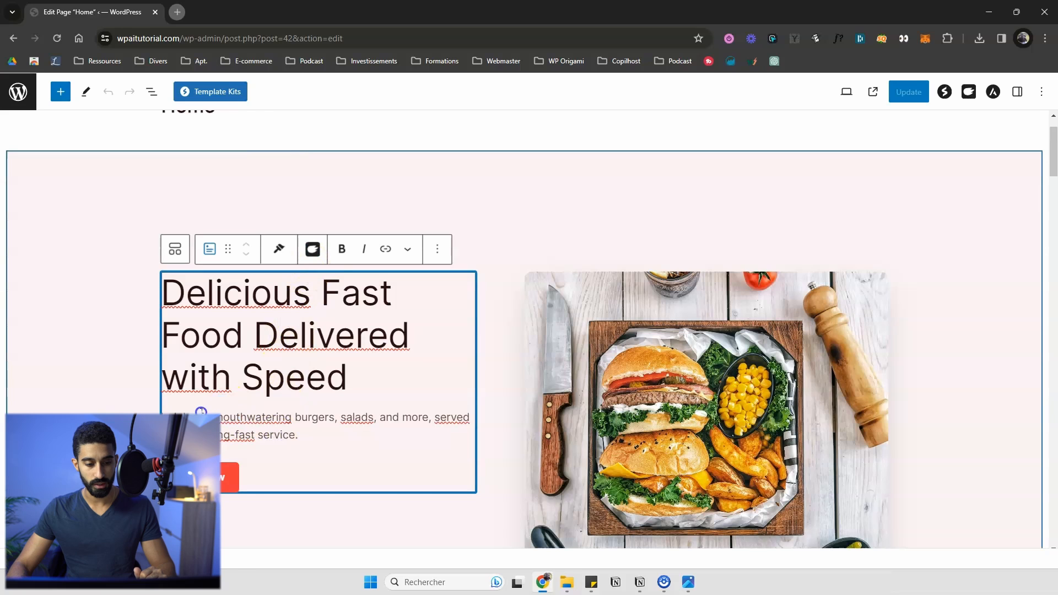
click(312, 249)
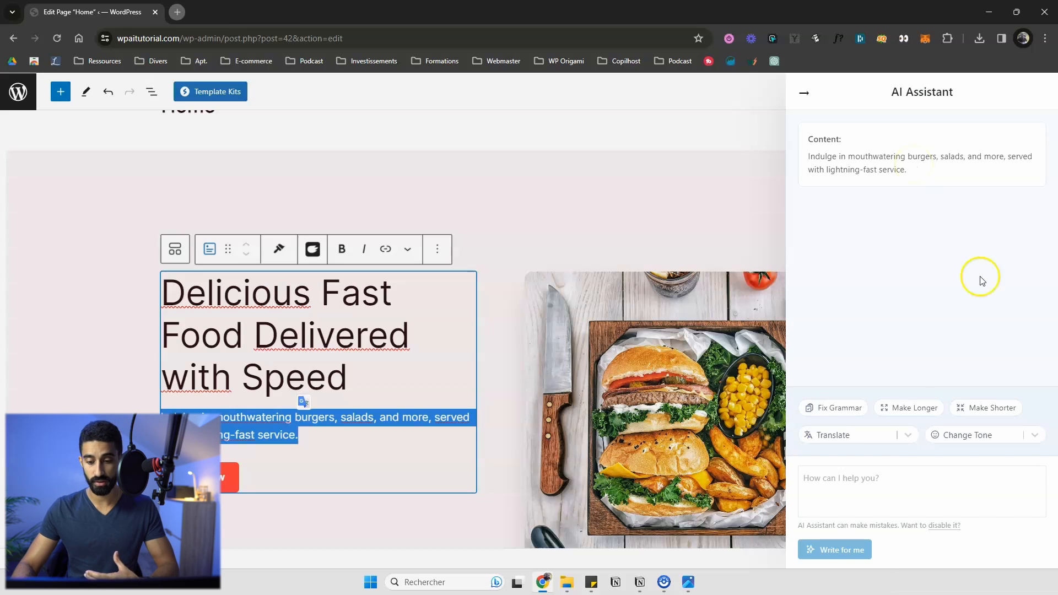
click(876, 472)
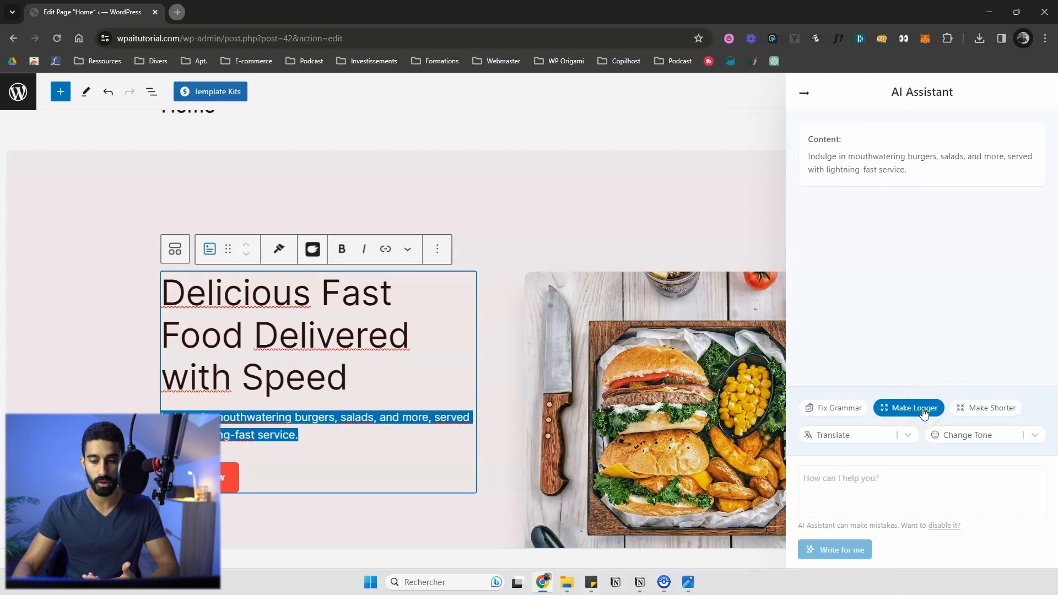
click(846, 436)
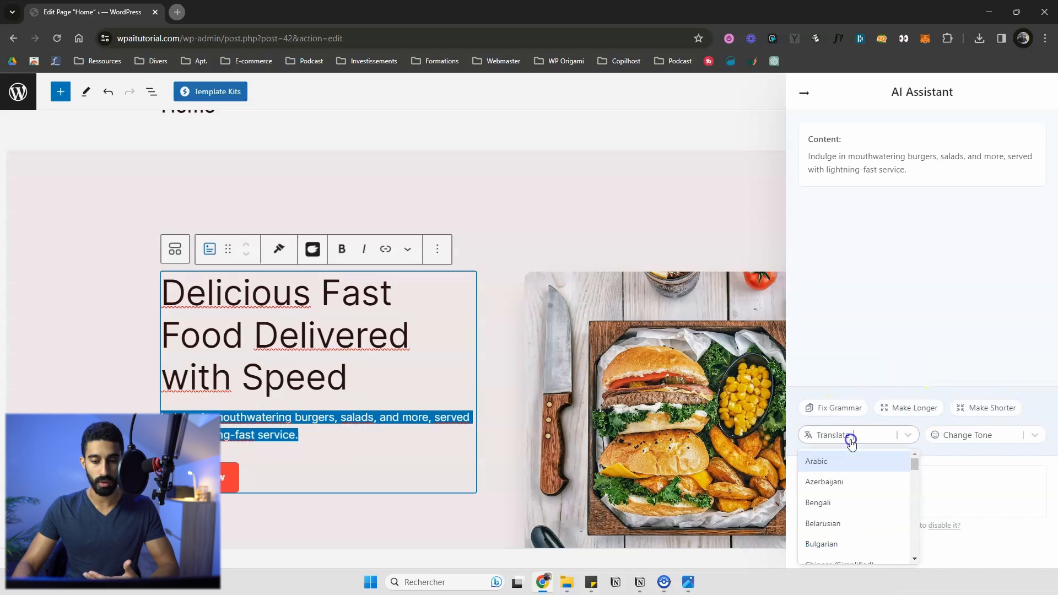
click(972, 436)
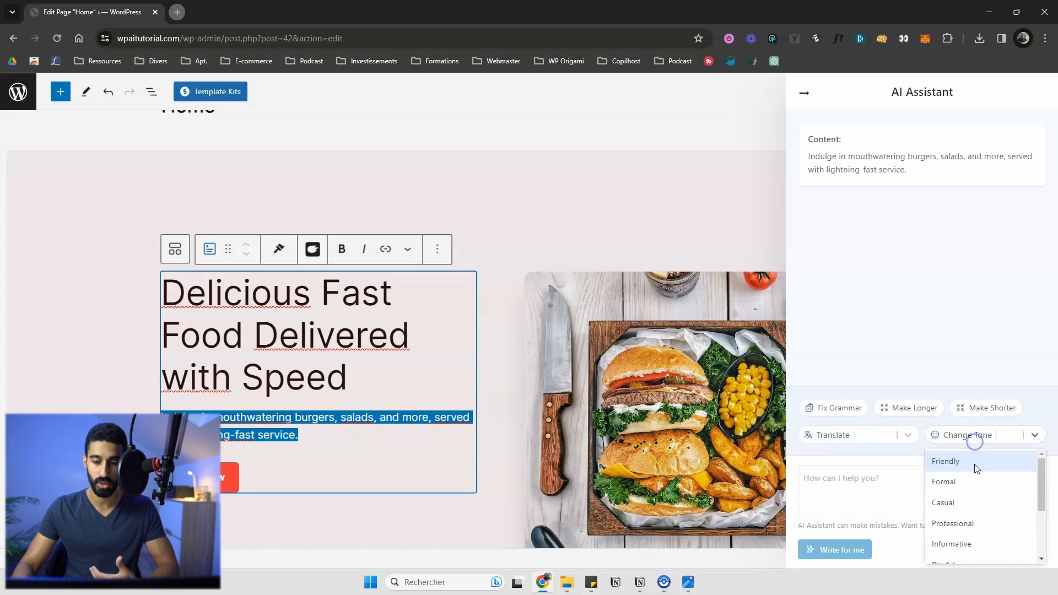
click(974, 362)
- Have the AI Assistant make the hero description longer three times, and replace the paragraph with the last version
click(916, 413)
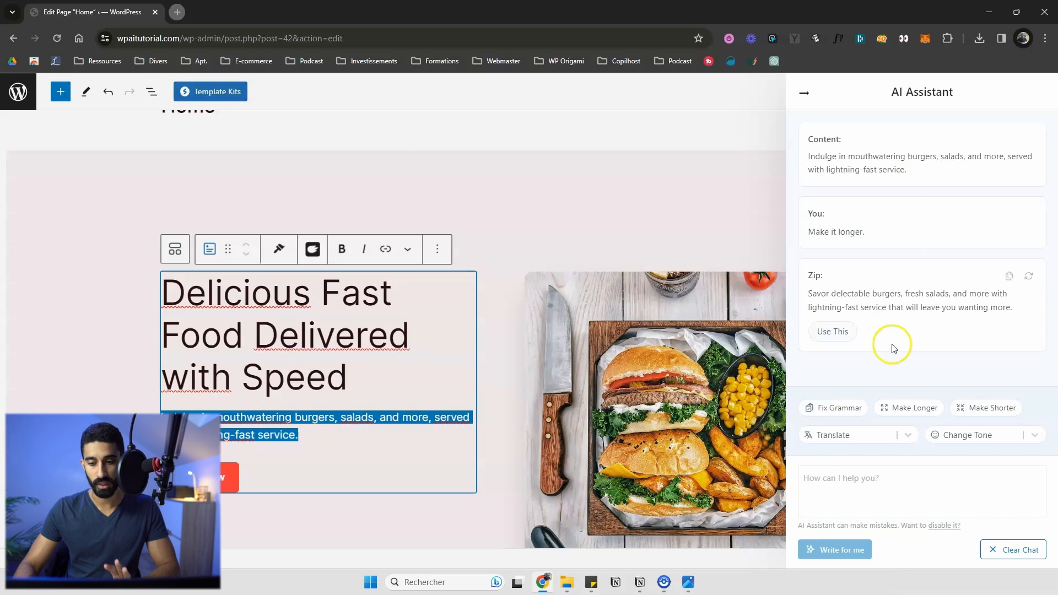
click(918, 413)
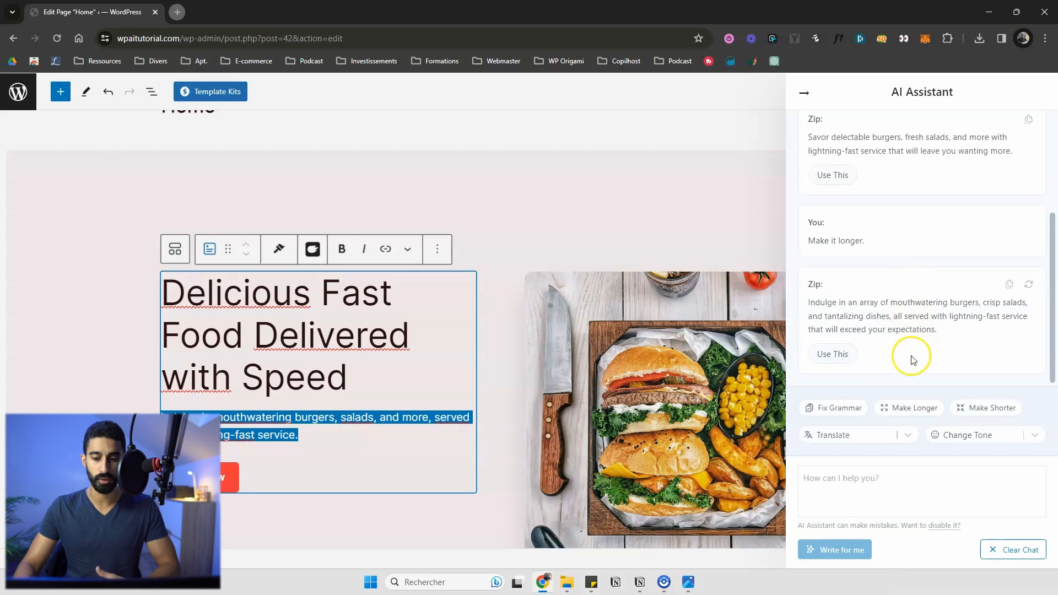
click(915, 408)
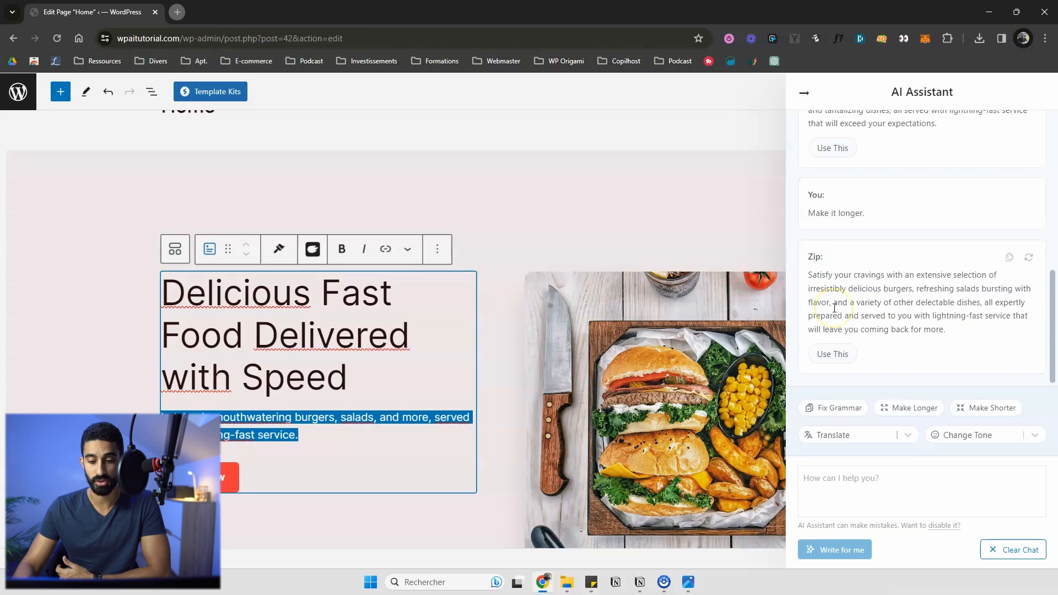
drag(809, 274, 937, 323)
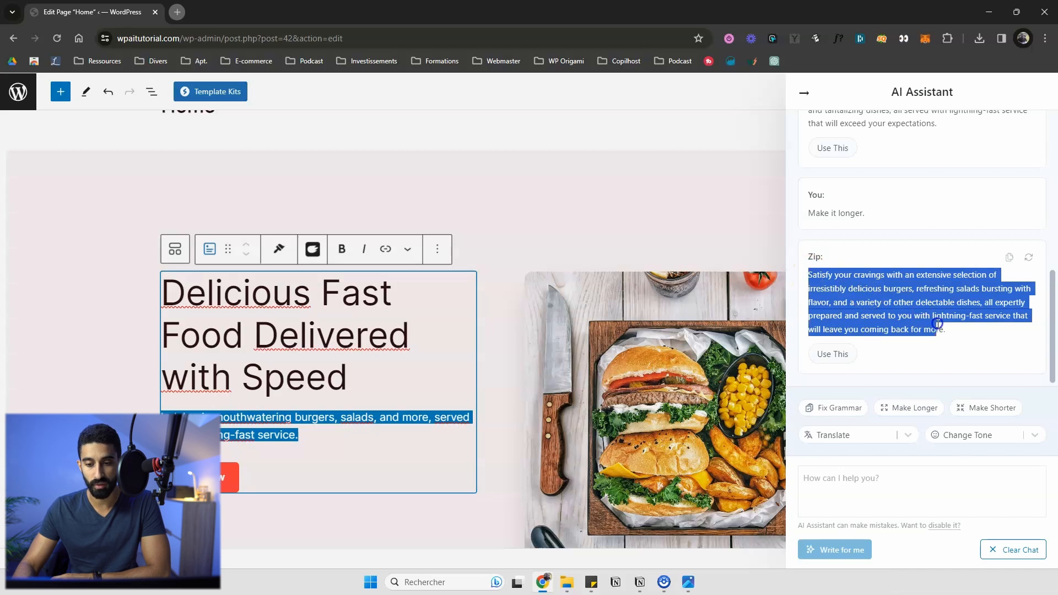
click(899, 288)
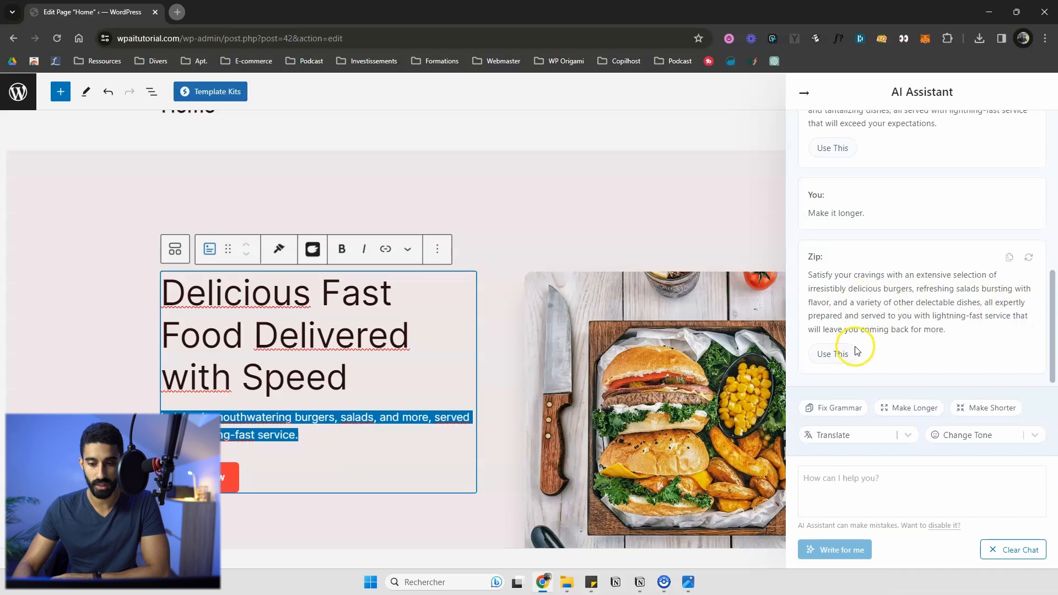
click(838, 360)
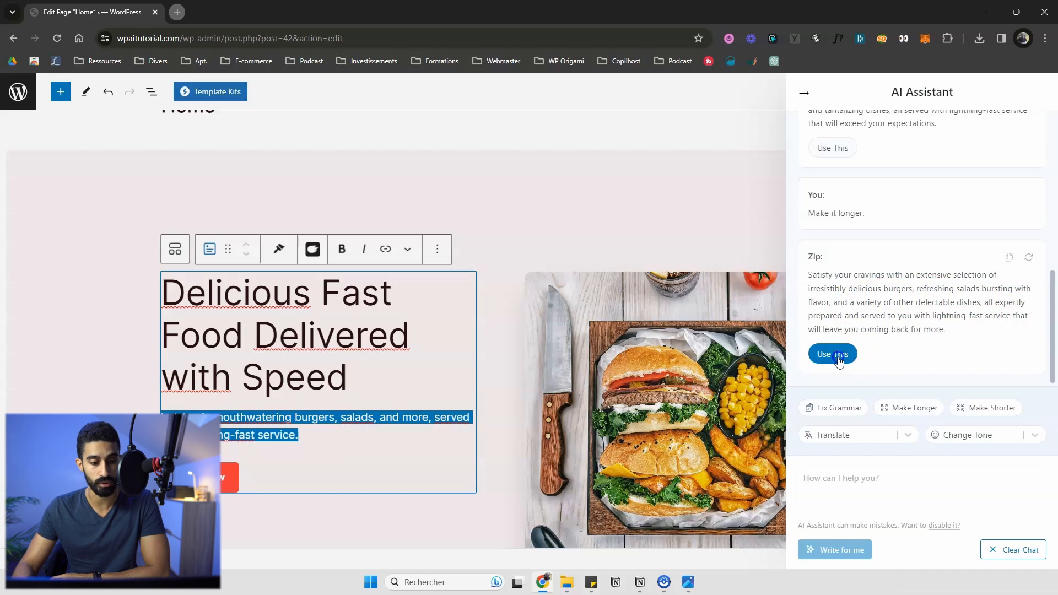
scroll(291, 346, down, 1)
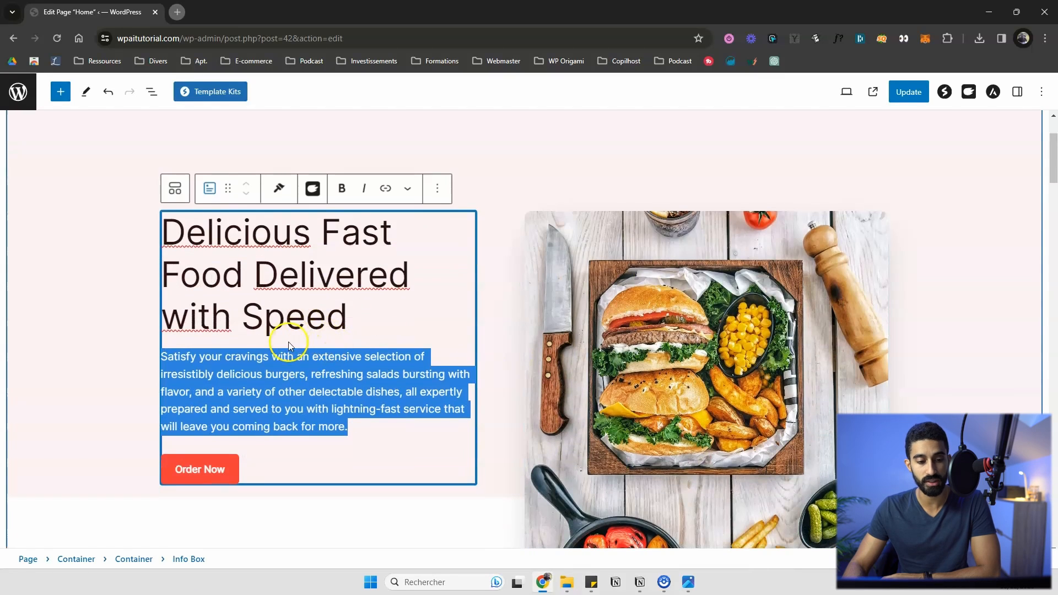
click(242, 392)
scroll(225, 362, down, 1)
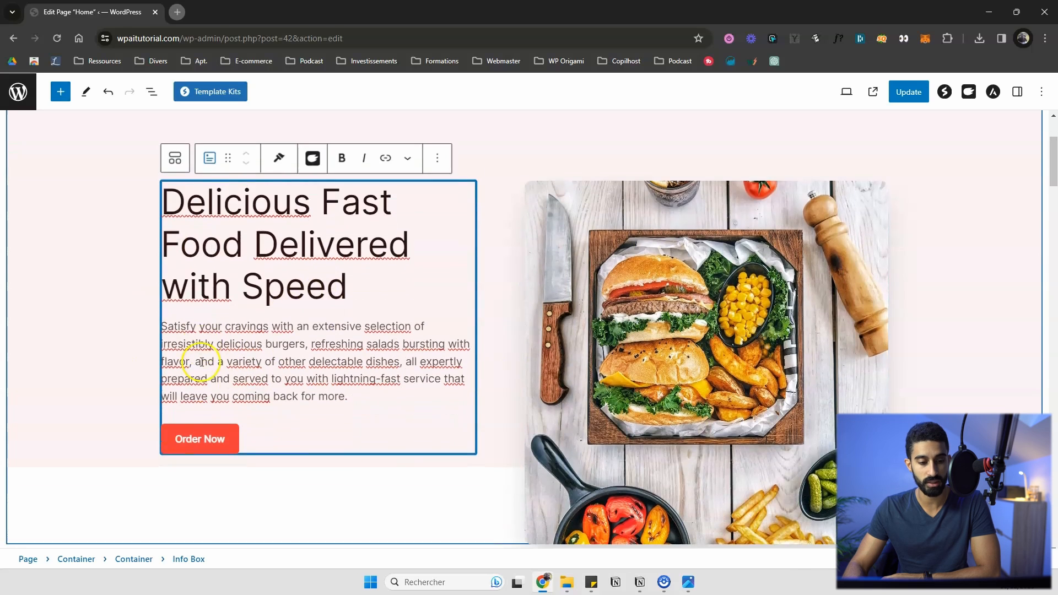
- Examine the editable texts on the Home page, from the hero heading to the Delightful Culinary Creations, Burgers and Salads descriptions
scroll(242, 310, up, 2)
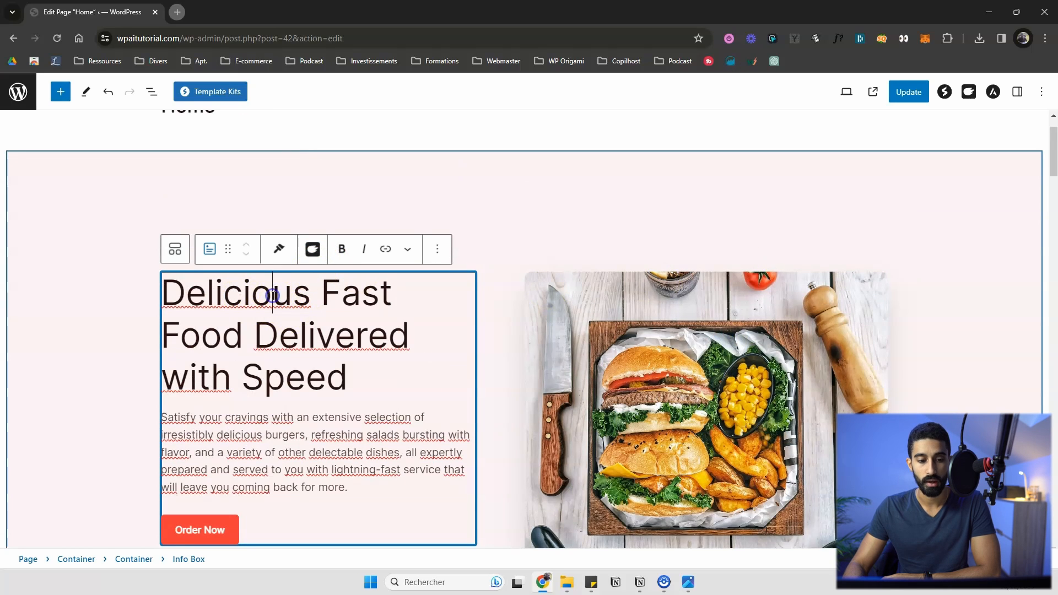
scroll(273, 296, down, 4)
scroll(300, 328, down, 5)
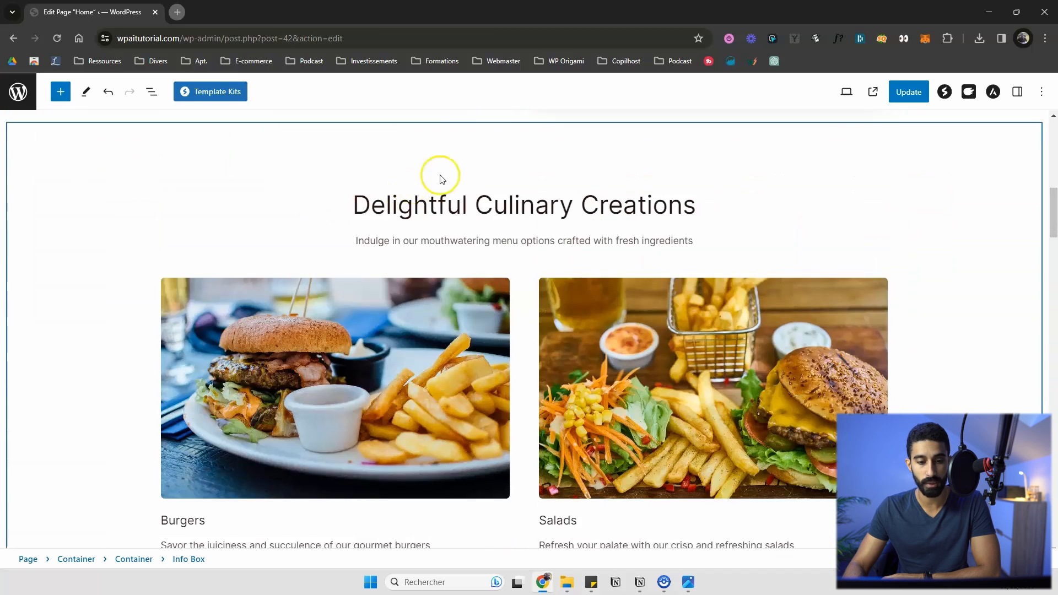
click(484, 237)
scroll(385, 226, down, 6)
click(289, 185)
scroll(314, 253, up, 3)
click(294, 363)
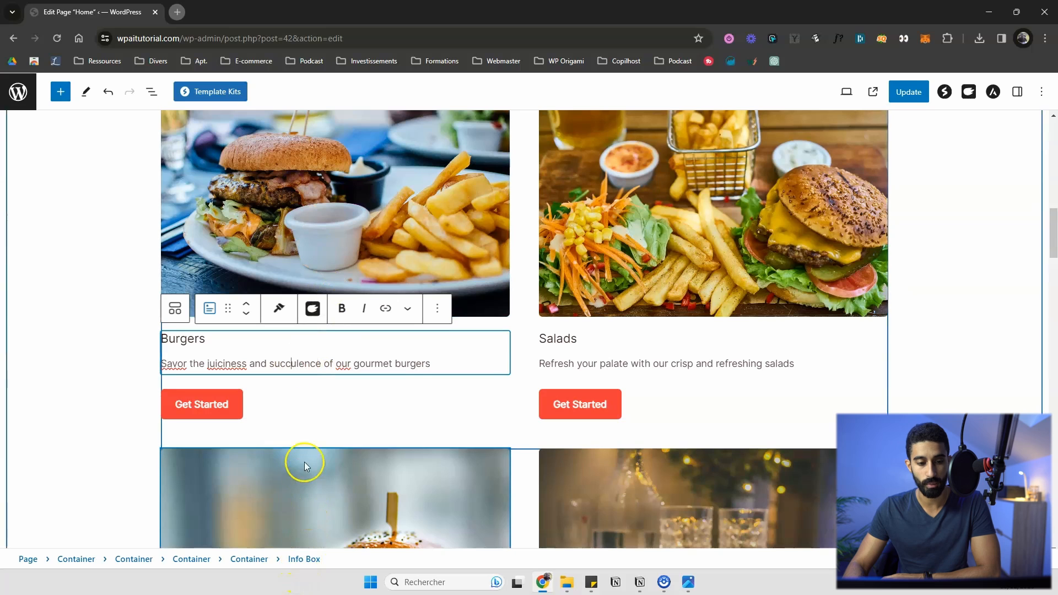
click(585, 341)
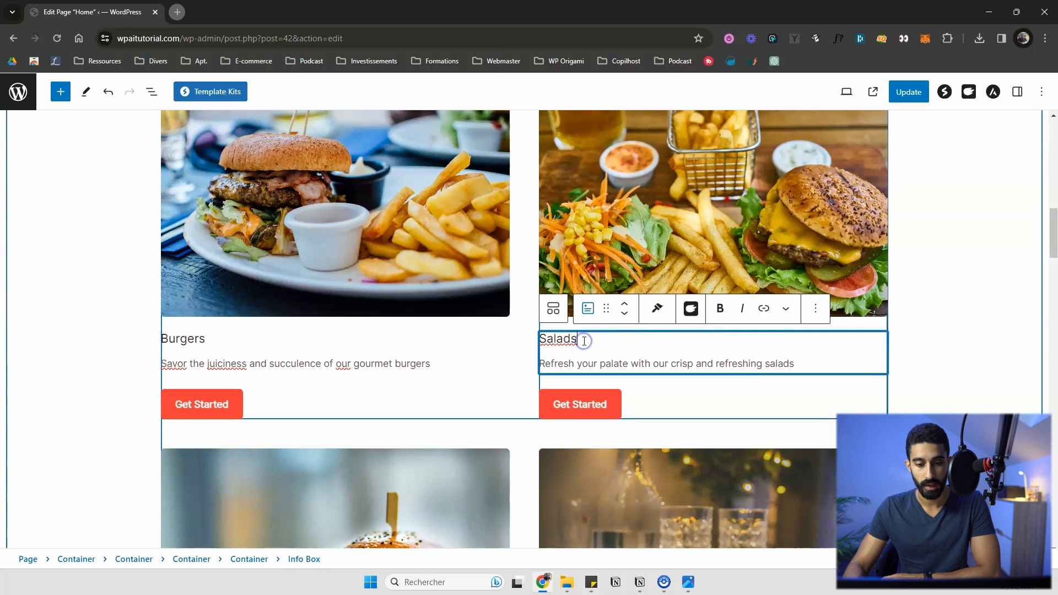
- Examine the Burgers, Salads and Wraps texts under Our Irresistible Menu, and load the Wraps heading into the AI Assistant
scroll(484, 325, down, 10)
click(479, 431)
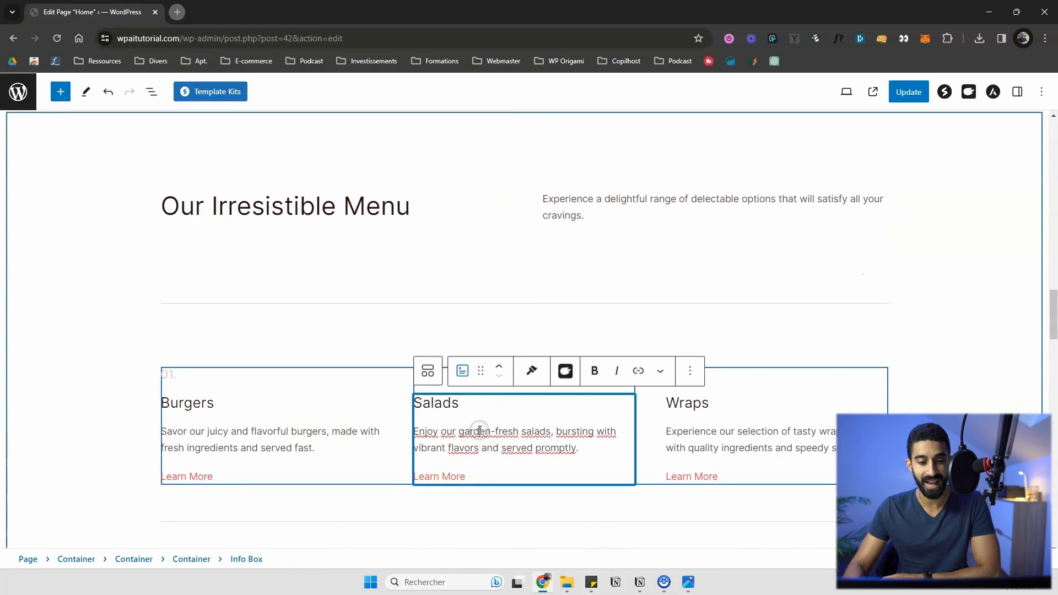
double_click(437, 402)
double_click(698, 404)
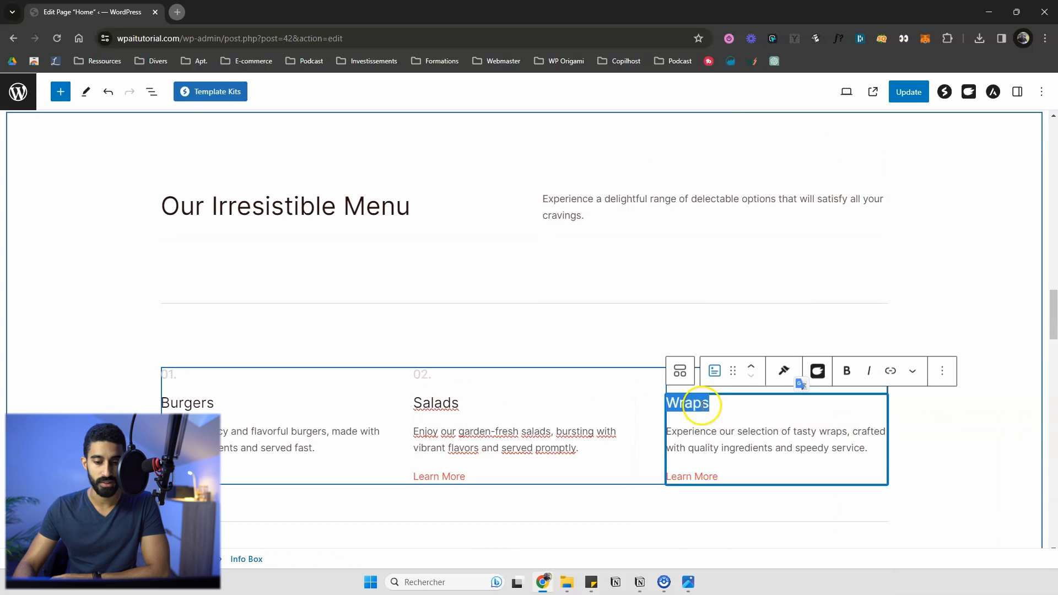
click(816, 370)
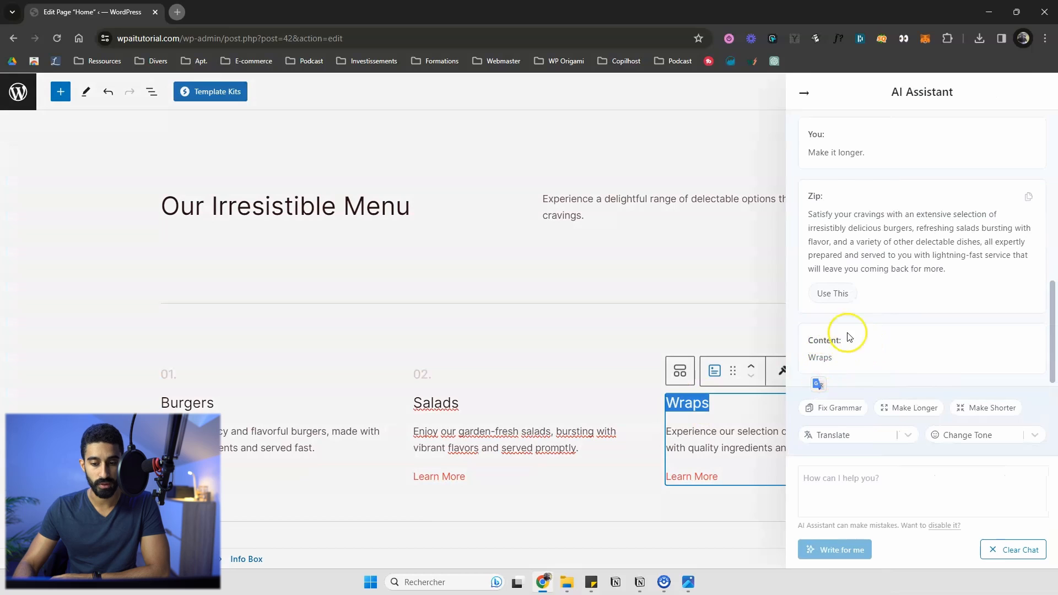
click(814, 355)
click(839, 357)
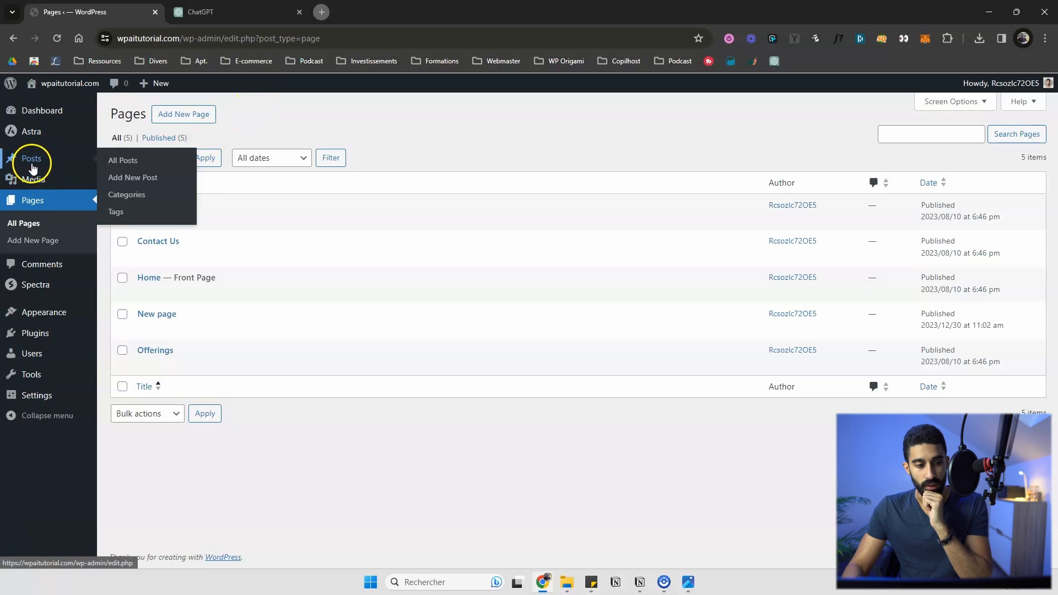
- Start a new blog post and title it "Why burgers are good for health"
click(32, 163)
click(187, 115)
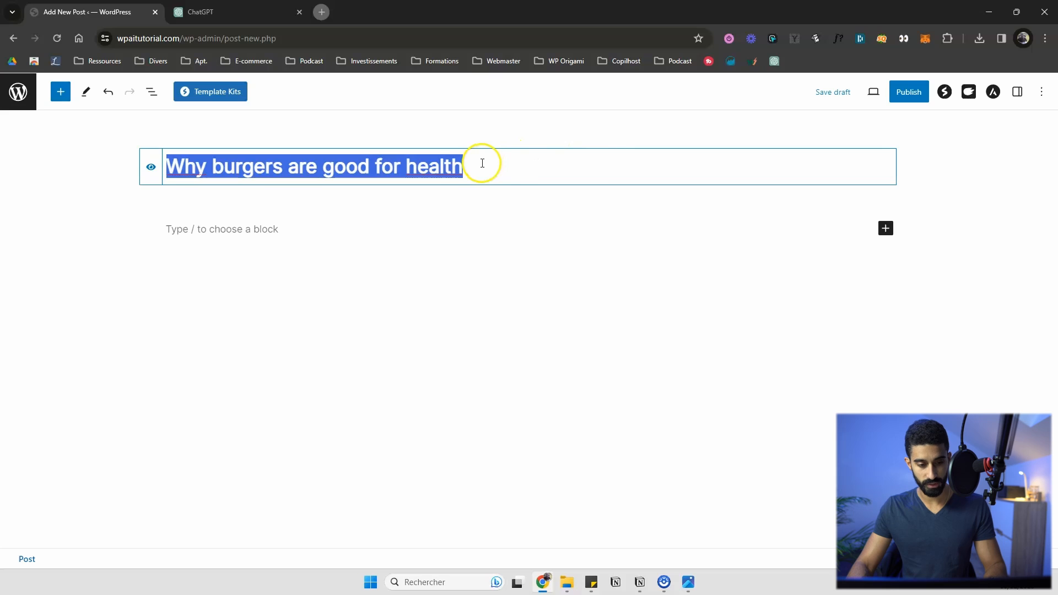
- Ask the AI Assistant: "Write me an outline of a blog post for why burgers are good for health"
click(969, 91)
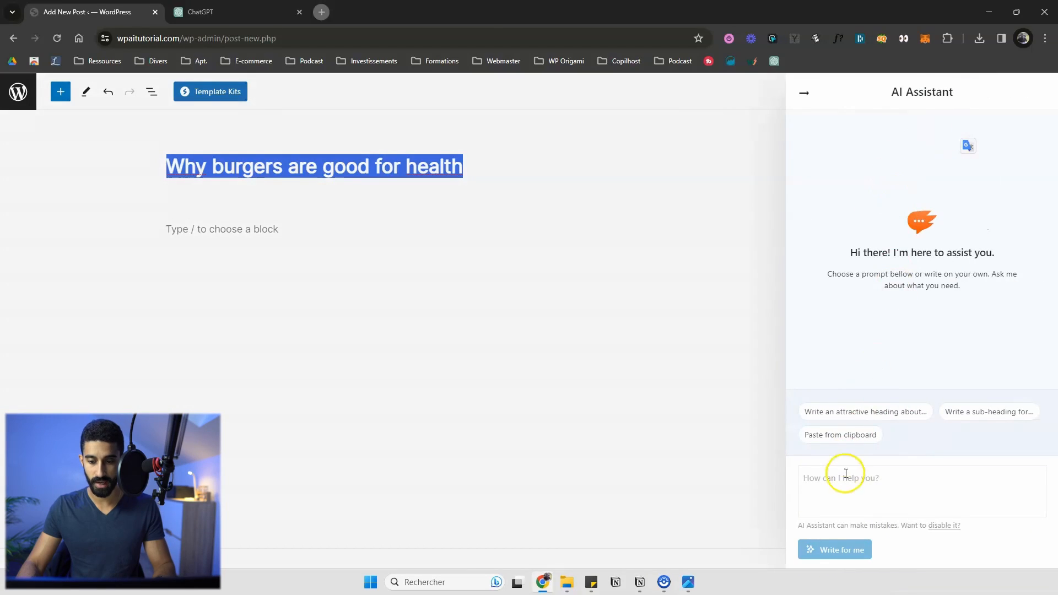
click(846, 481)
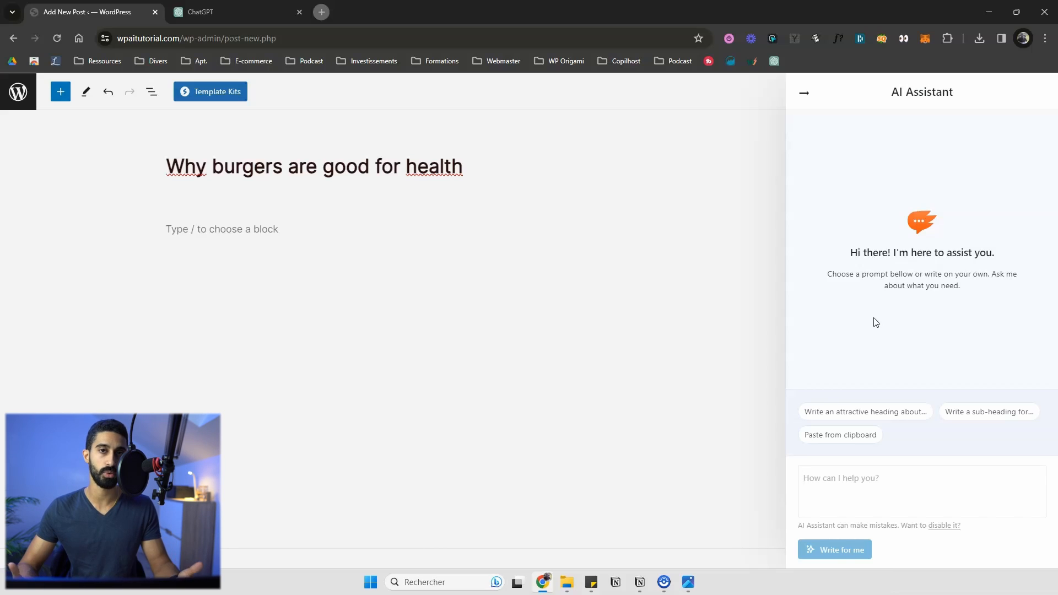
click(866, 485)
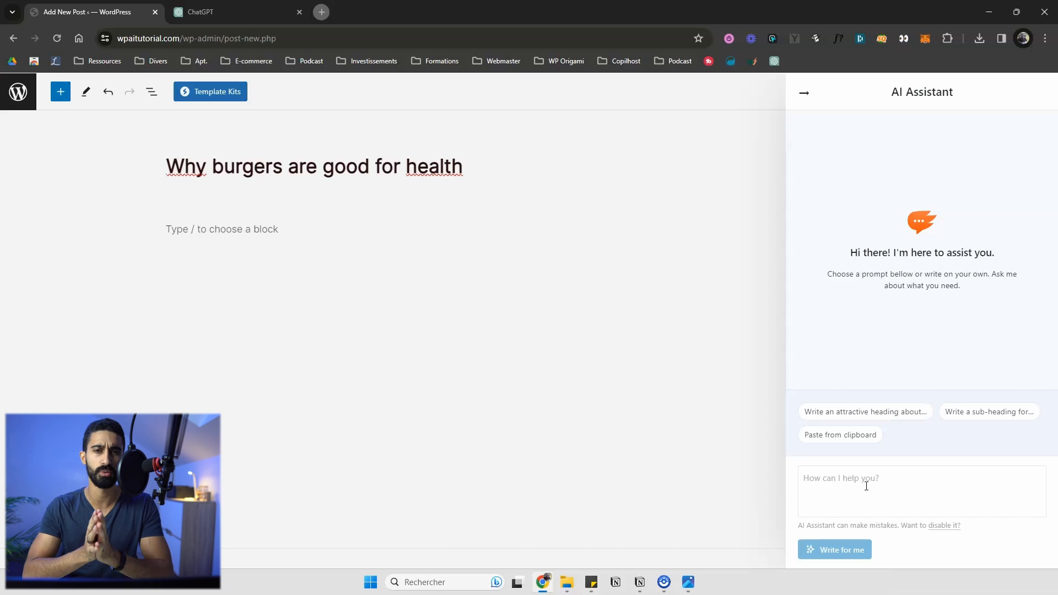
text(Write me an outline of a blog post for why burgers are good for health)
key(Return)
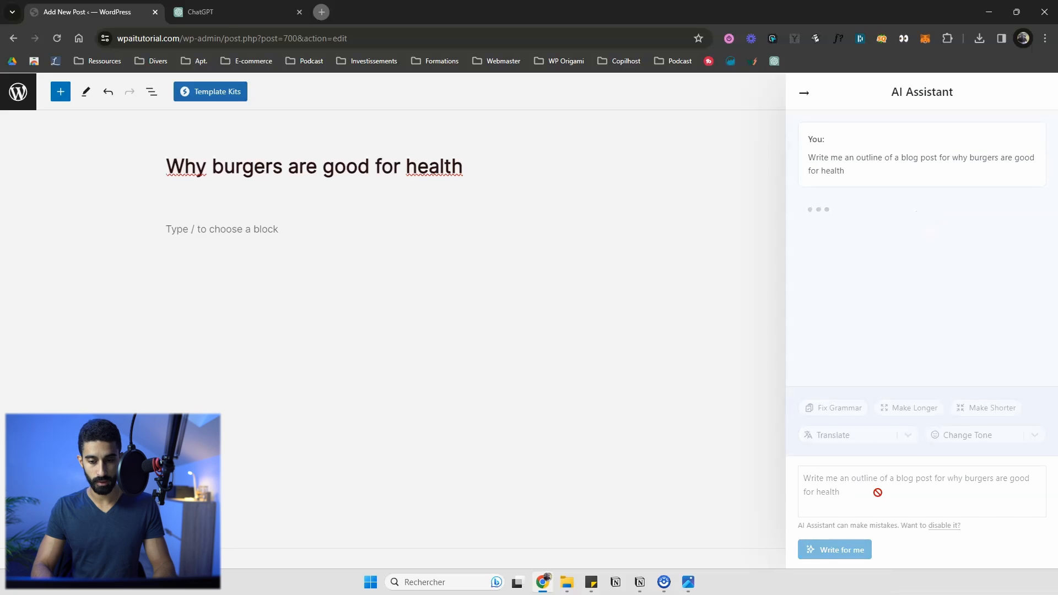
- Read through the AI-generated outline from introduction to conclusion and copy it into the post body
scroll(866, 269, up, 6)
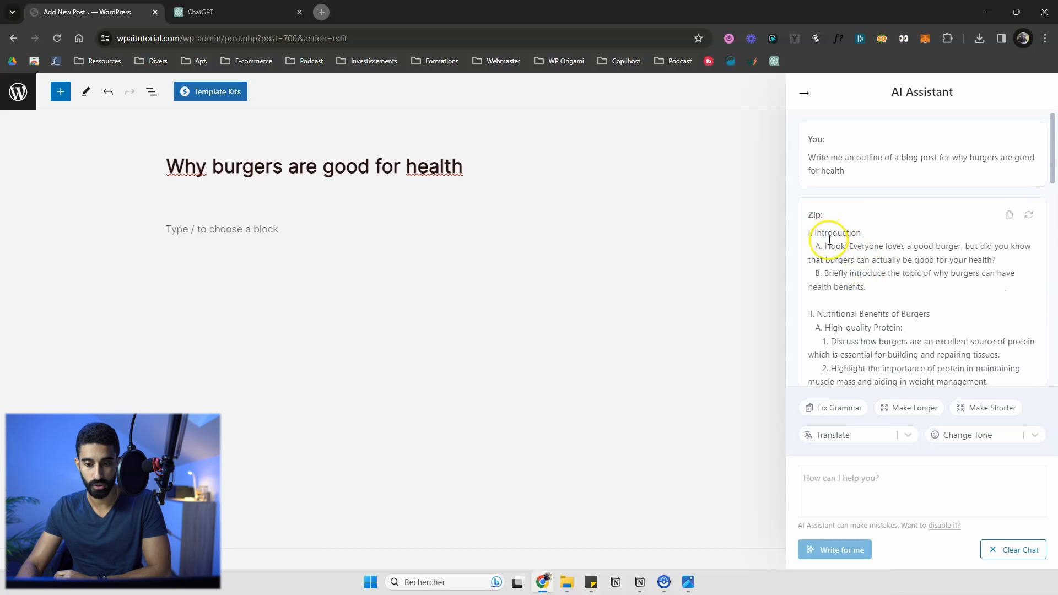
scroll(821, 242, down, 1)
drag(813, 252, 810, 253)
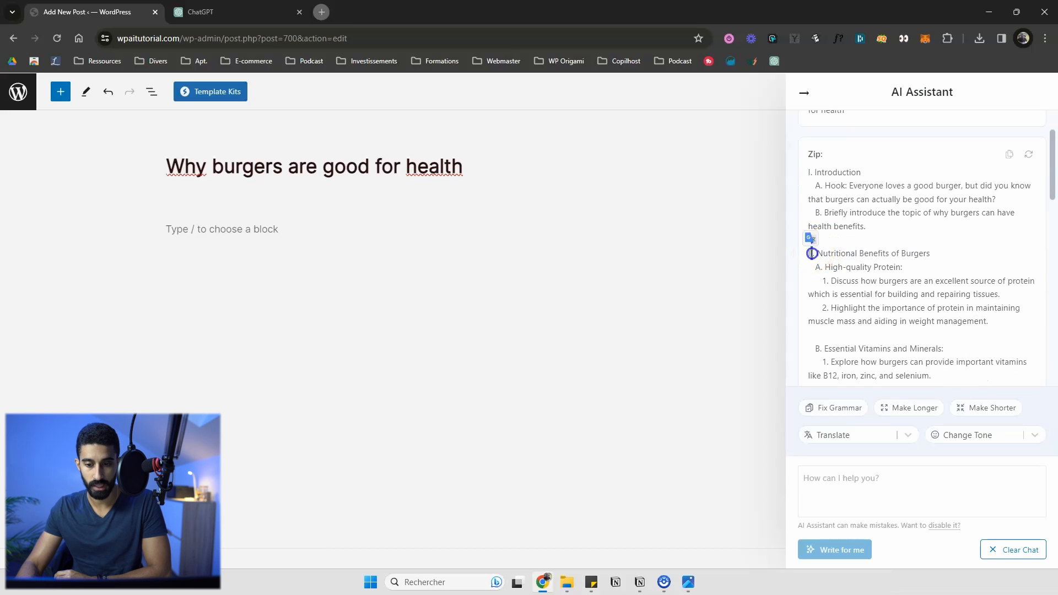
click(824, 275)
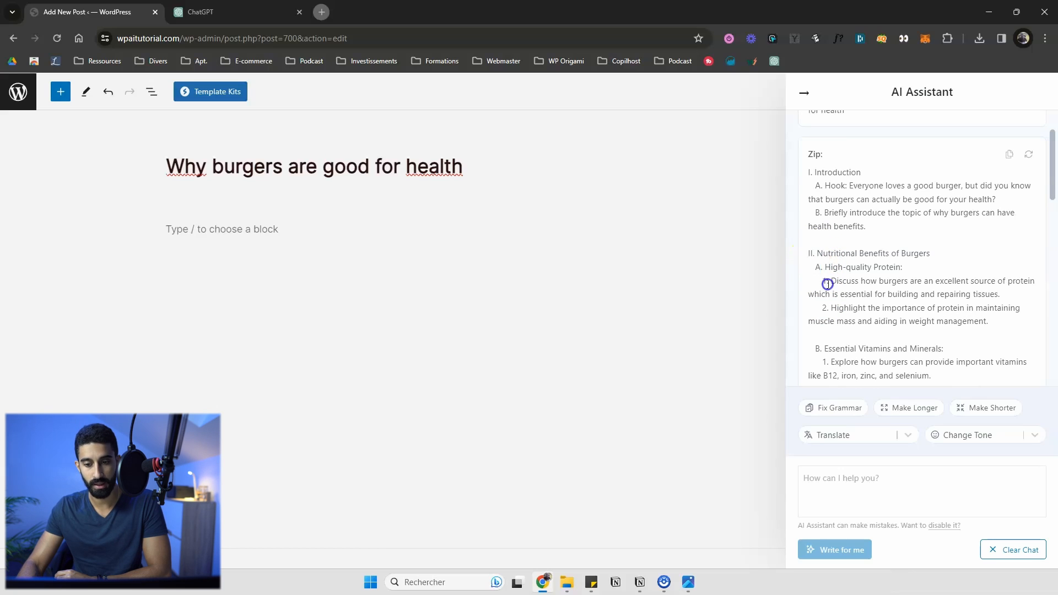
scroll(826, 270, down, 4)
scroll(826, 254, down, 5)
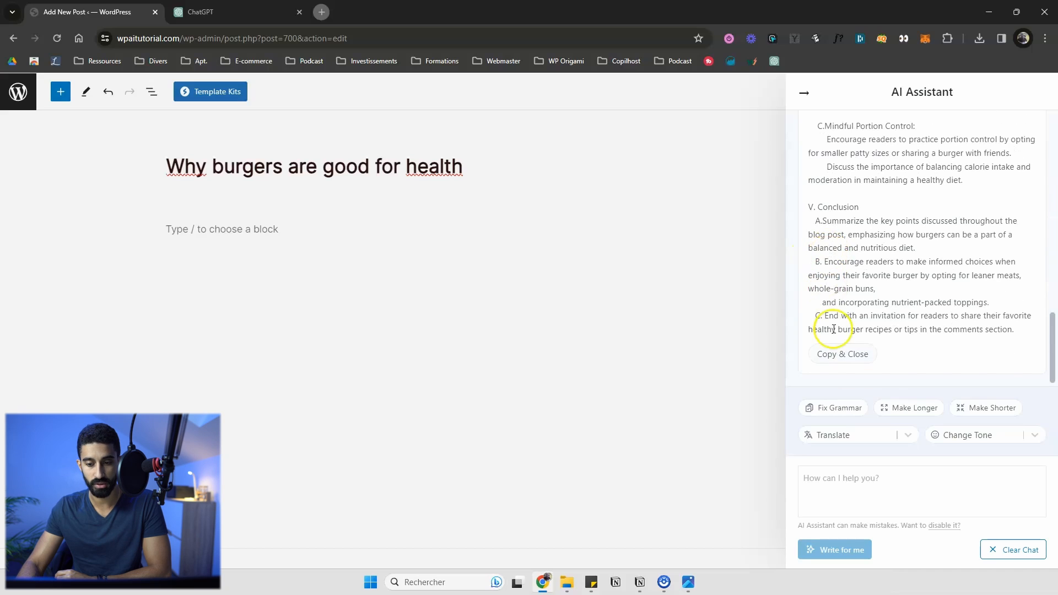
click(838, 355)
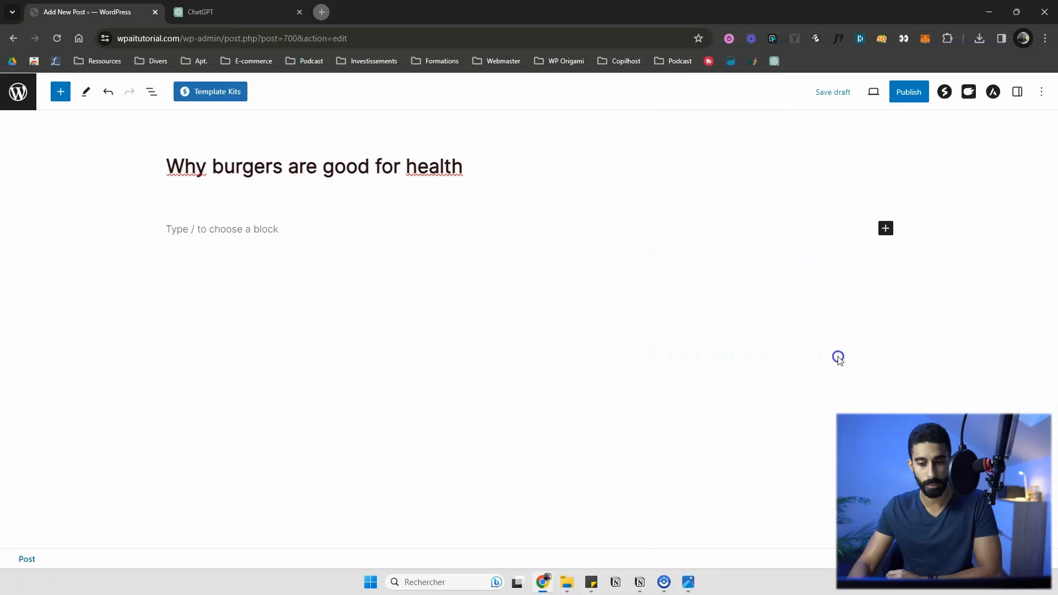
click(281, 227)
key(ctrl+v)
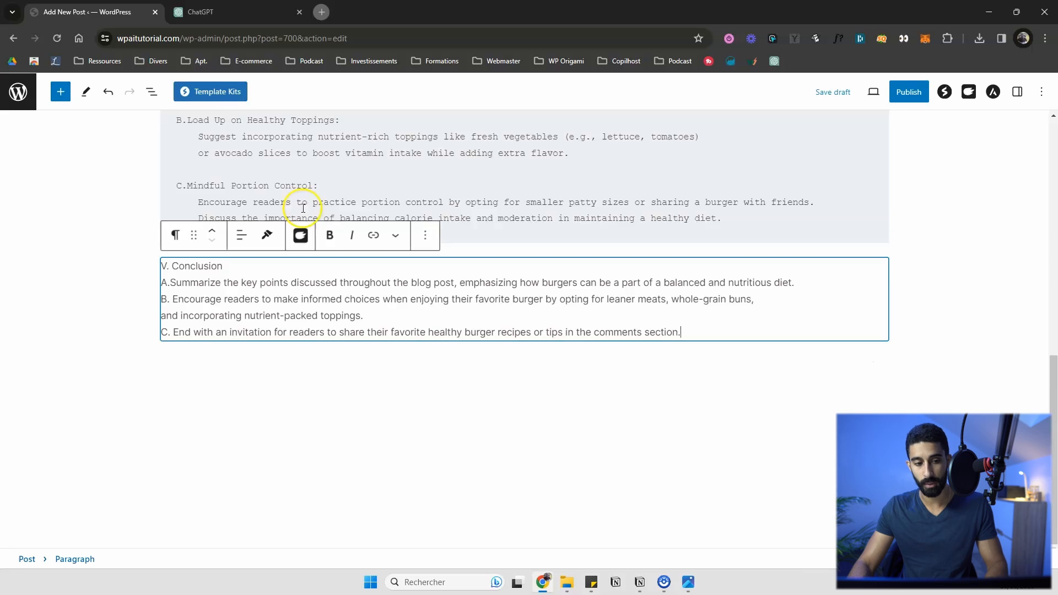
- Copy the code block's text on healthy toppings and portion control into a new paragraph directly above it
scroll(338, 216, up, 6)
scroll(338, 215, up, 3)
scroll(338, 214, down, 7)
click(324, 256)
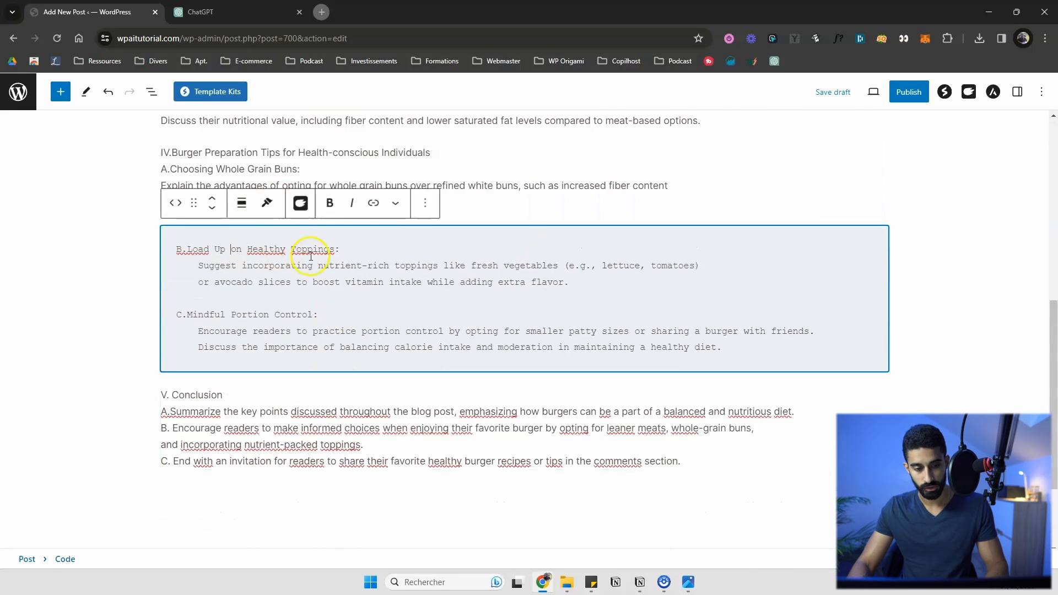
click(231, 249)
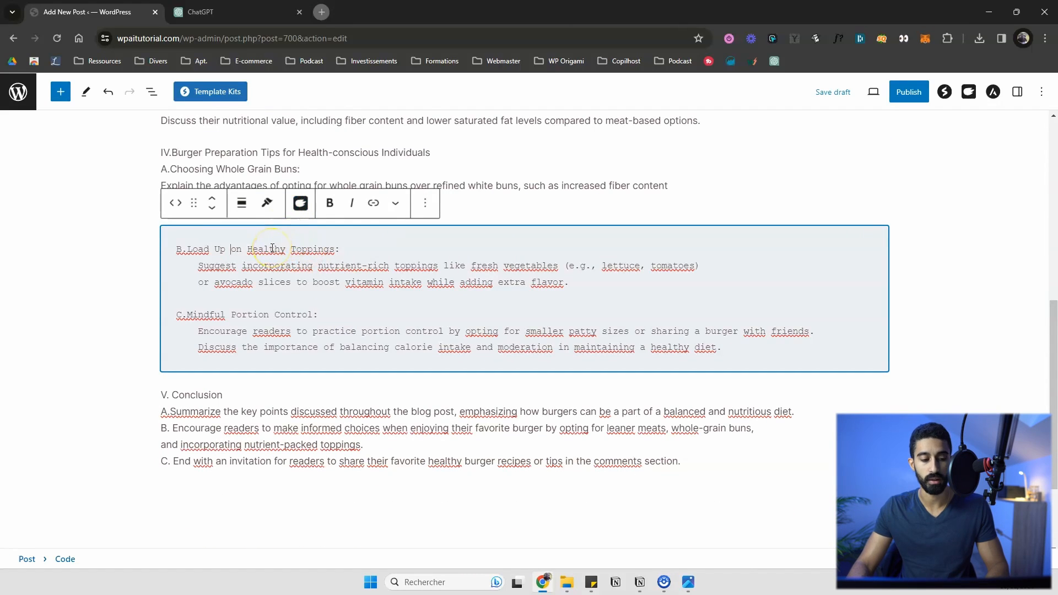
click(183, 249)
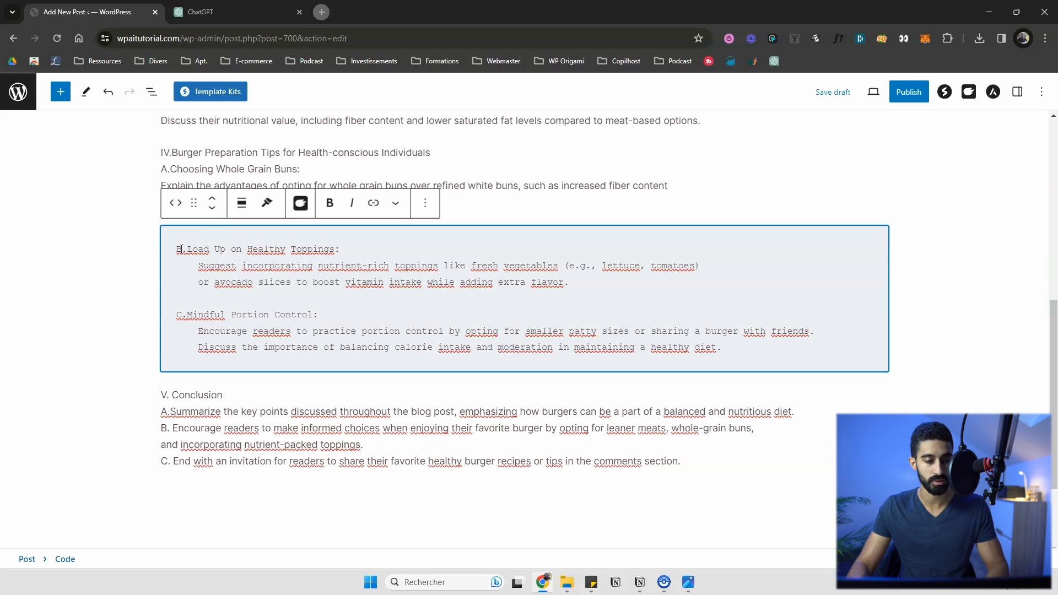
click(179, 248)
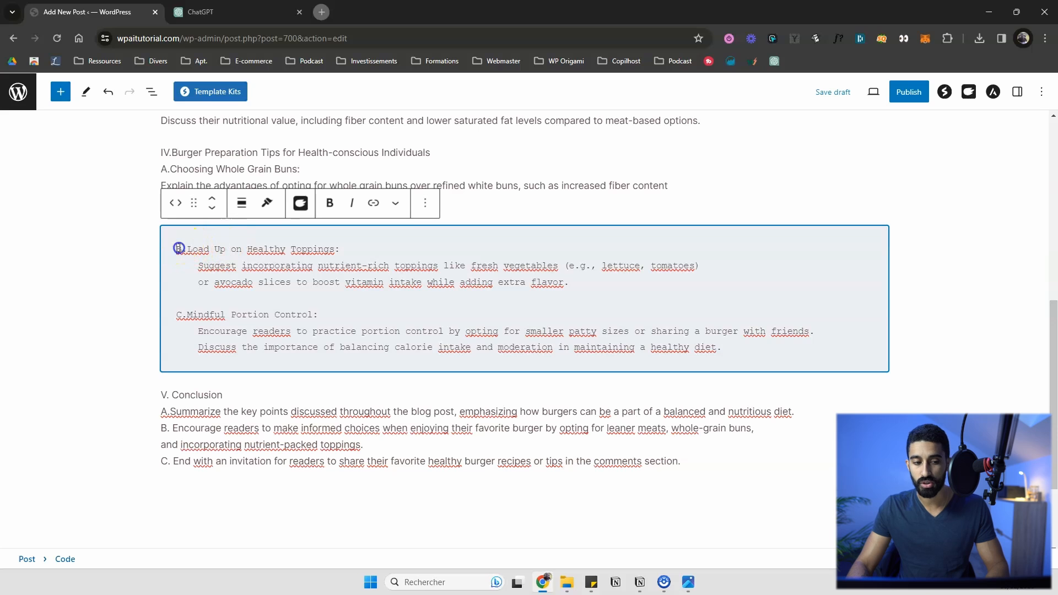
key(ctrl+a)
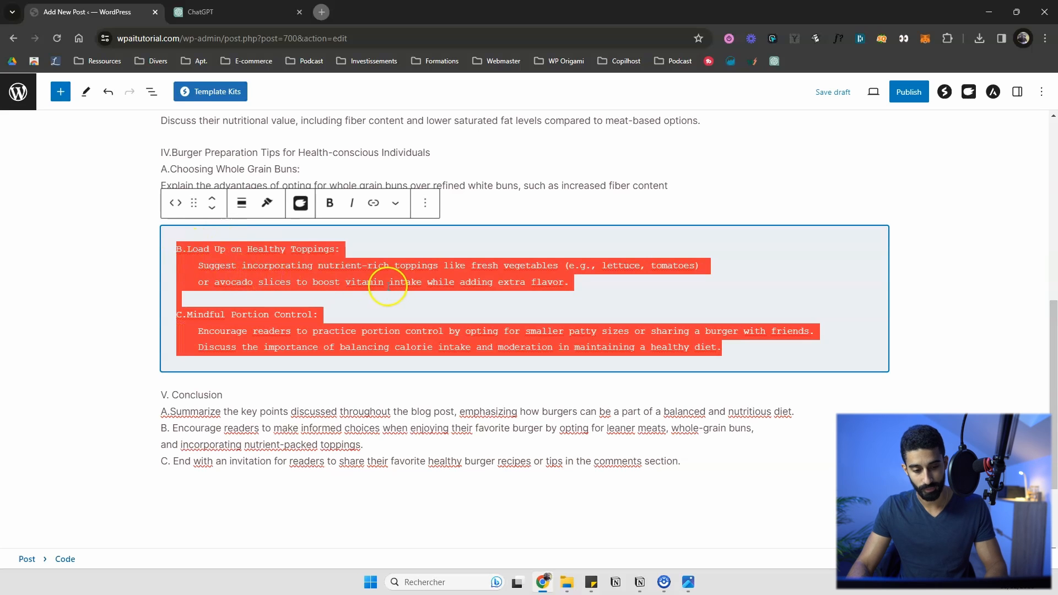
key(ctrl+c)
click(474, 201)
key(Return)
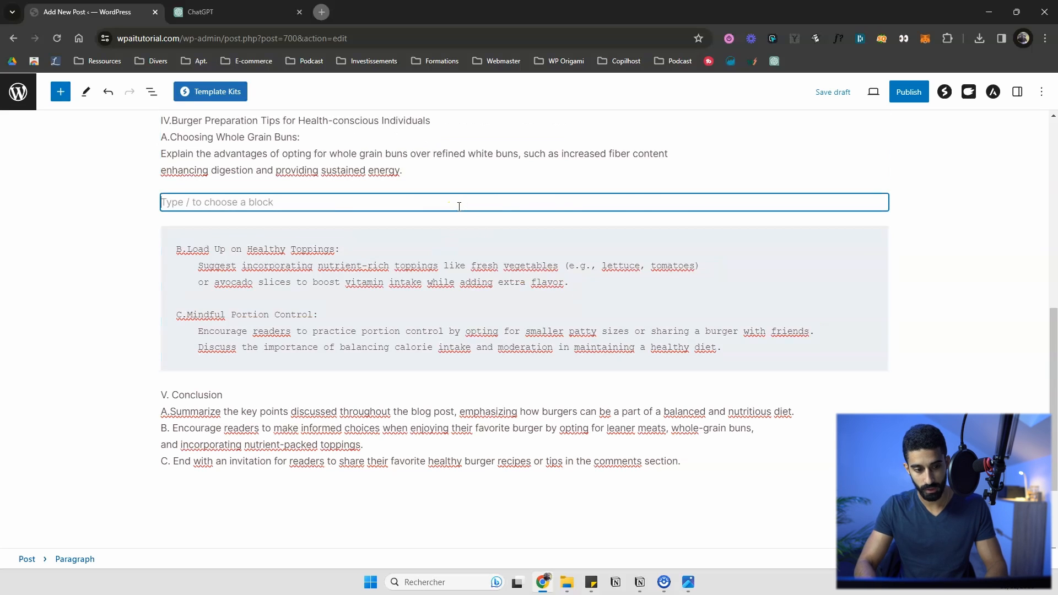
key(ctrl+v)
- Delete the code block between the copied toppings paragraph and the Conclusion section
scroll(441, 193, up, 3)
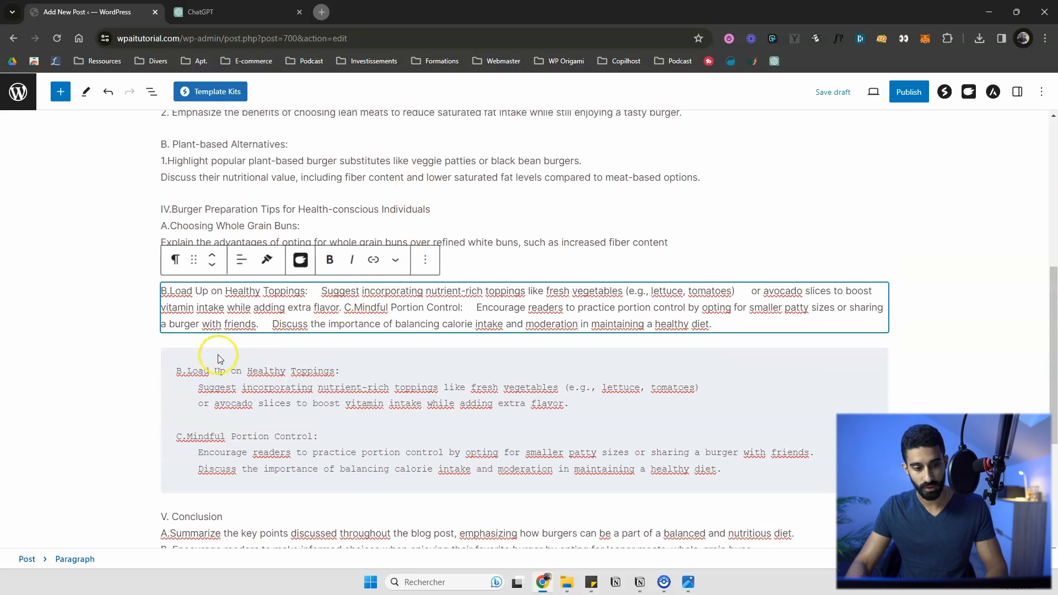
click(175, 366)
key(Delete)
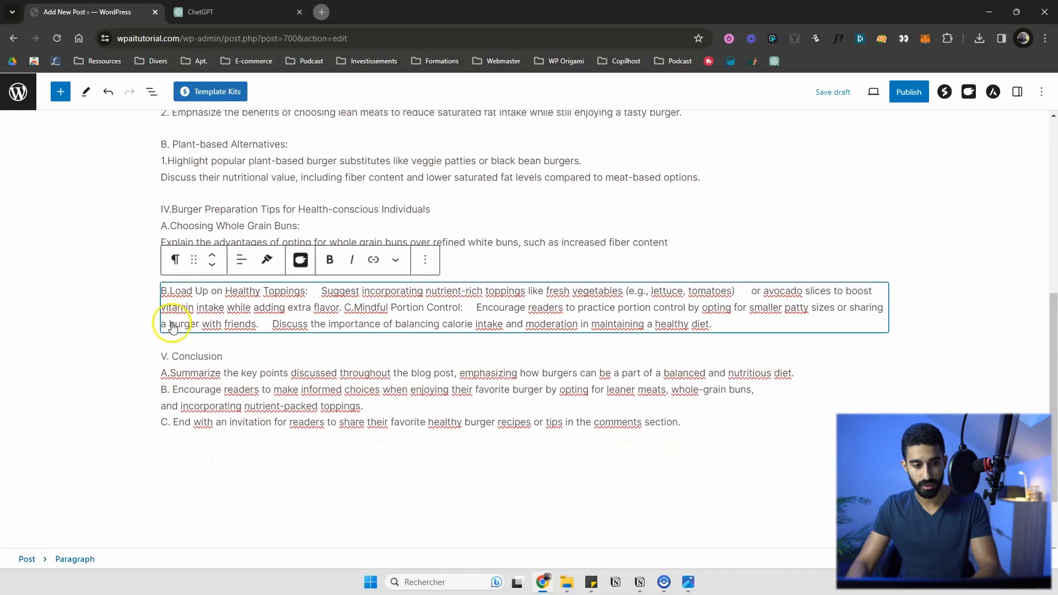
- Split the "I. Introduction" line into its own block and remove the blank line above the "A. Hook" text
scroll(404, 181, up, 3)
scroll(405, 180, up, 3)
click(330, 215)
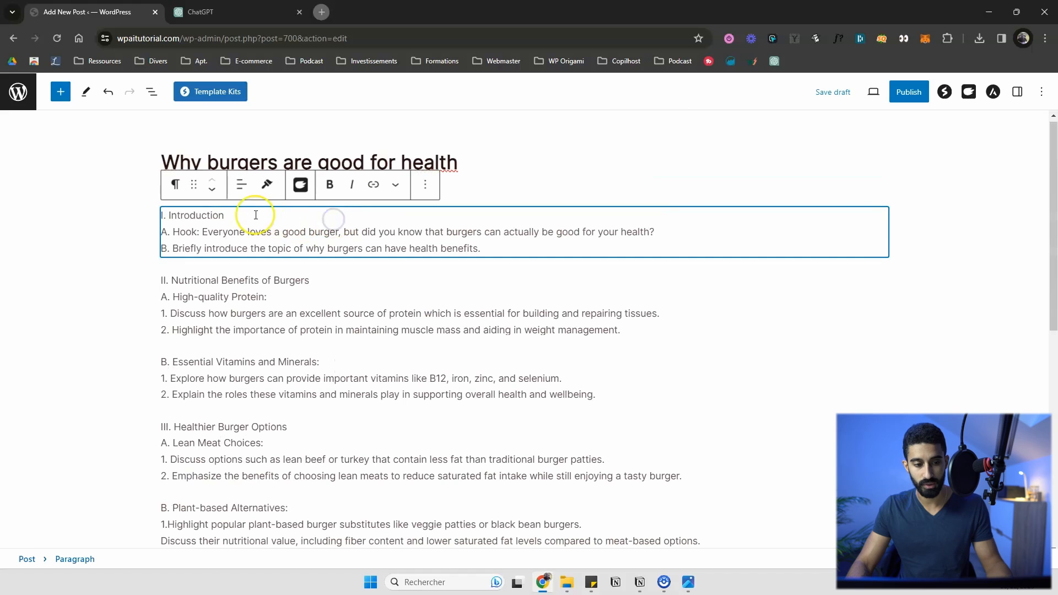
drag(246, 216, 161, 215)
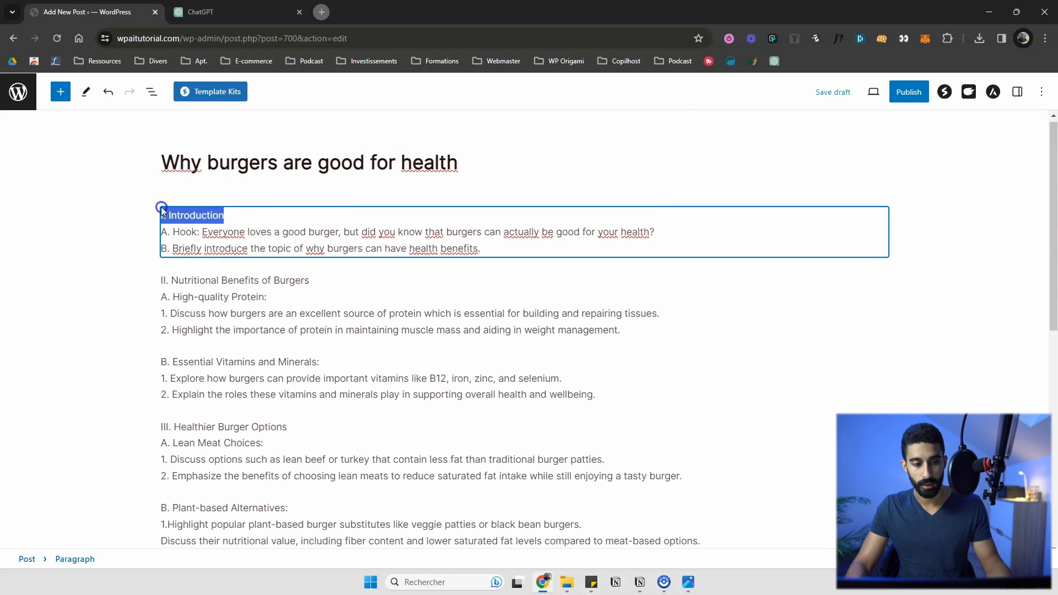
click(234, 216)
key(Return)
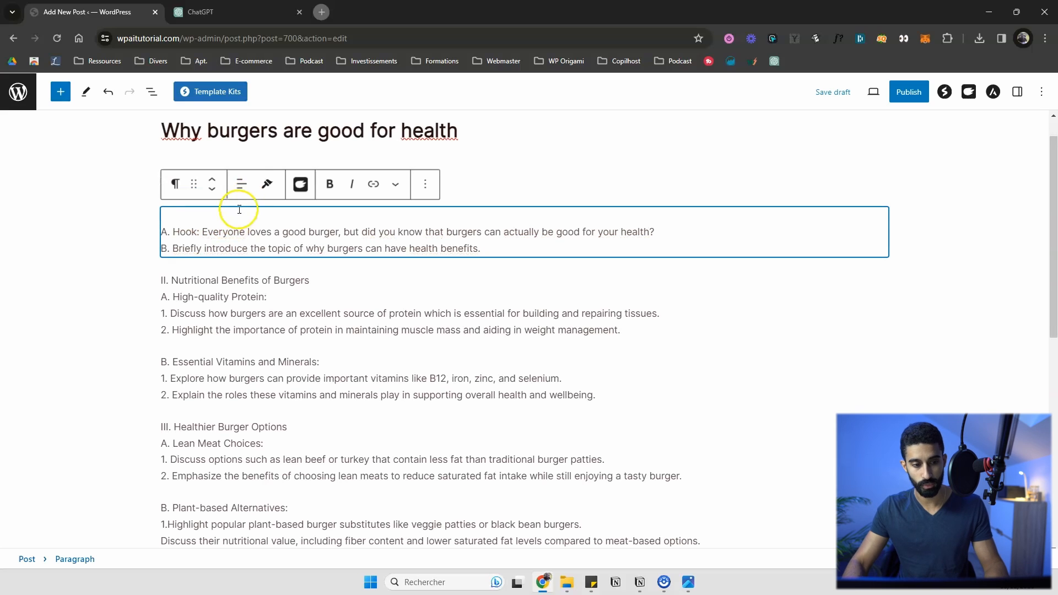
click(488, 167)
click(225, 213)
key(Down)
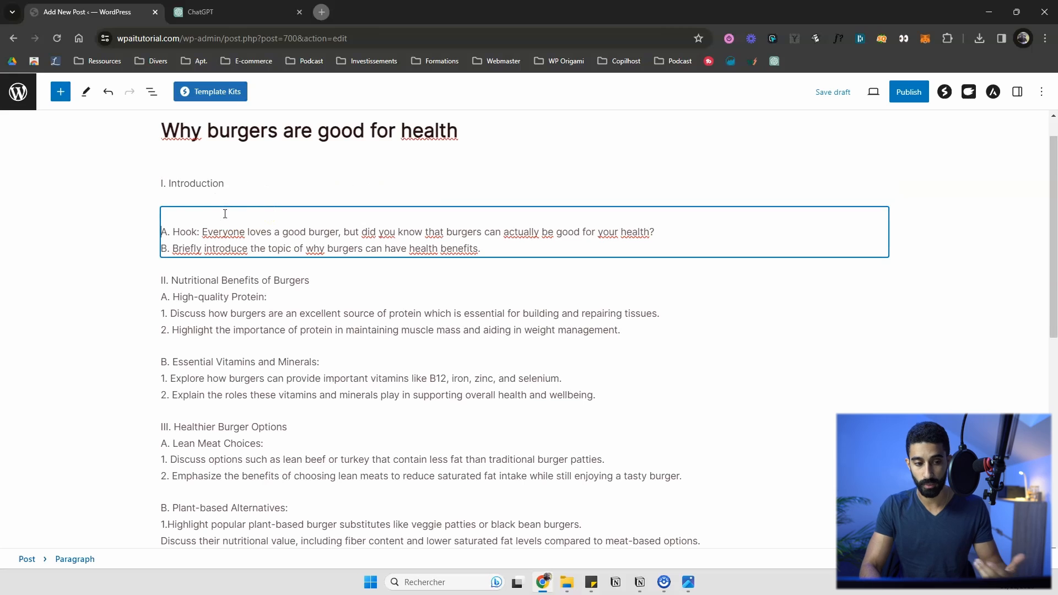
key(BackSpace)
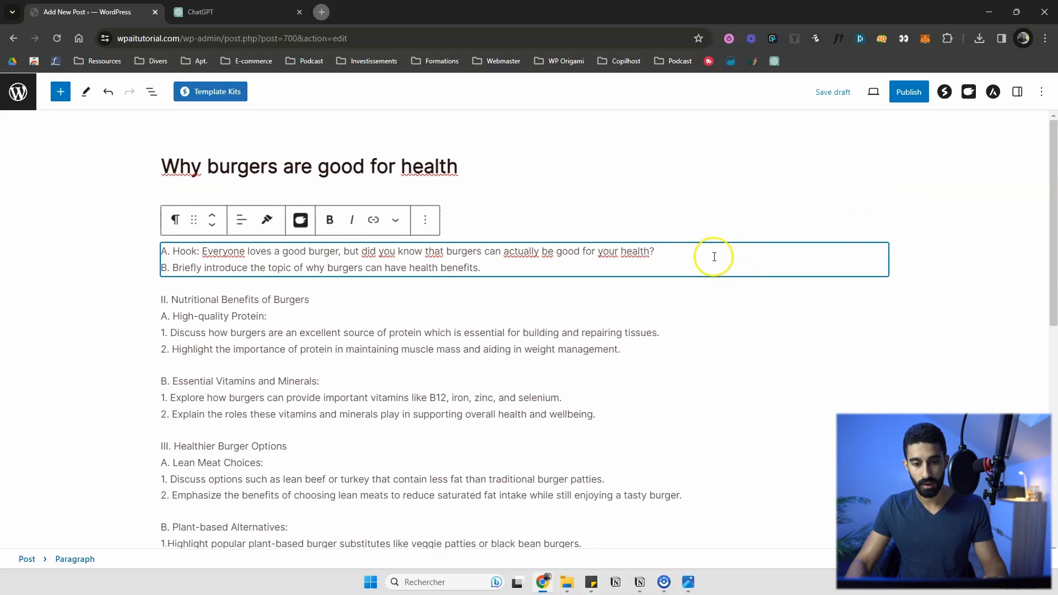
- Separate the "A. Hook" and "B. Briefly introduce" lines into two paragraph blocks without a leading blank line
key(Return)
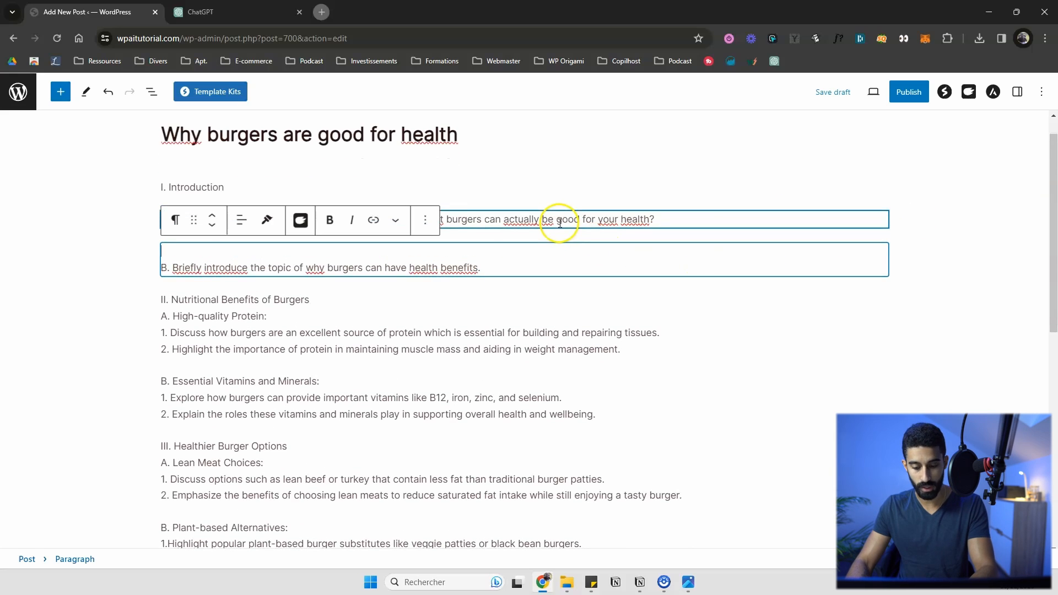
key(Delete)
click(585, 235)
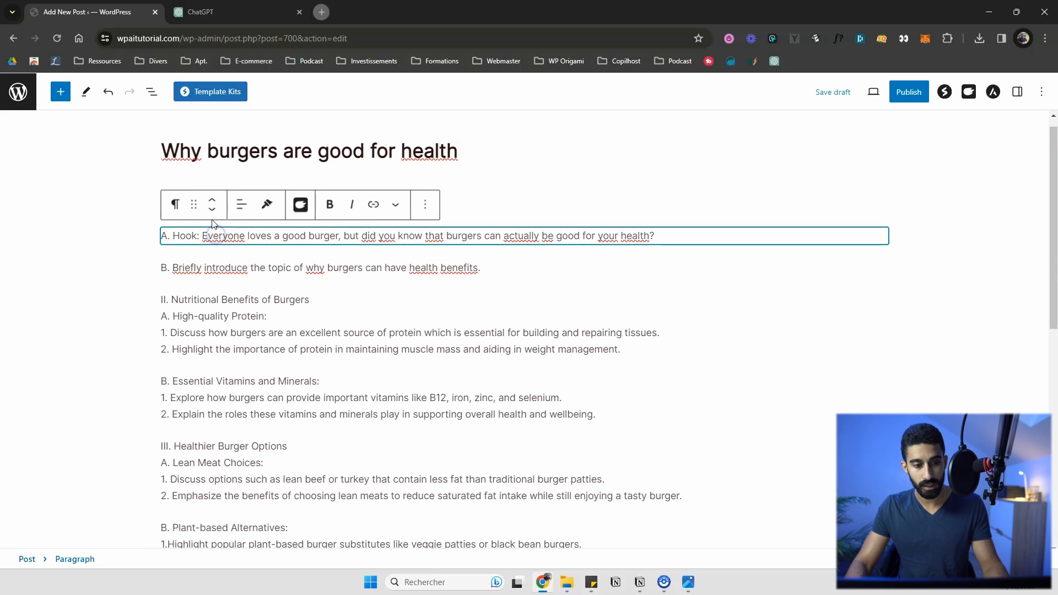
- Turn "I. Introduction" into an H2 heading and the "A. Hook" paragraph into an H3 heading
click(175, 173)
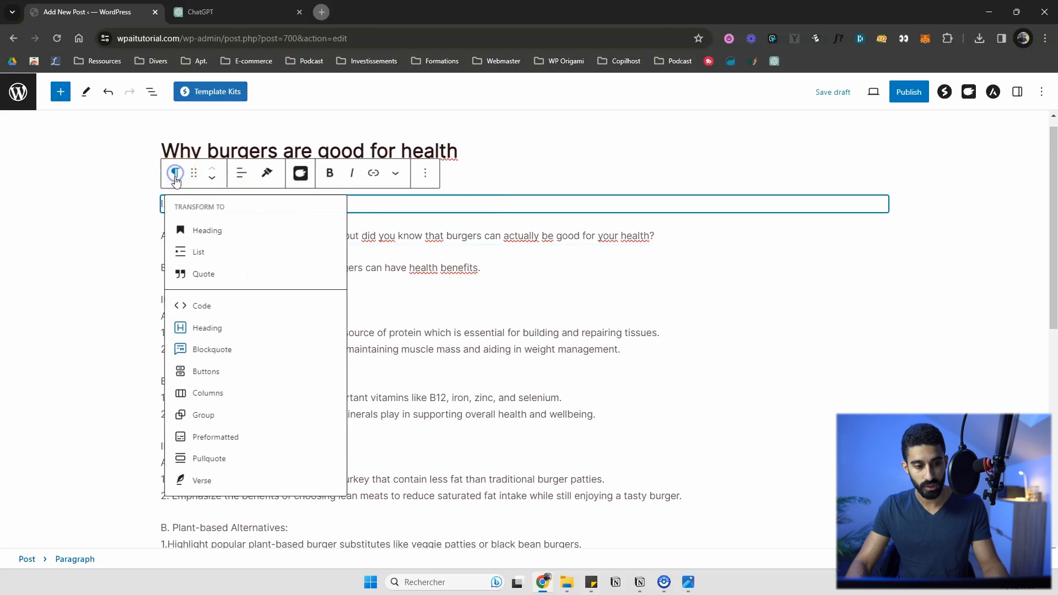
click(226, 244)
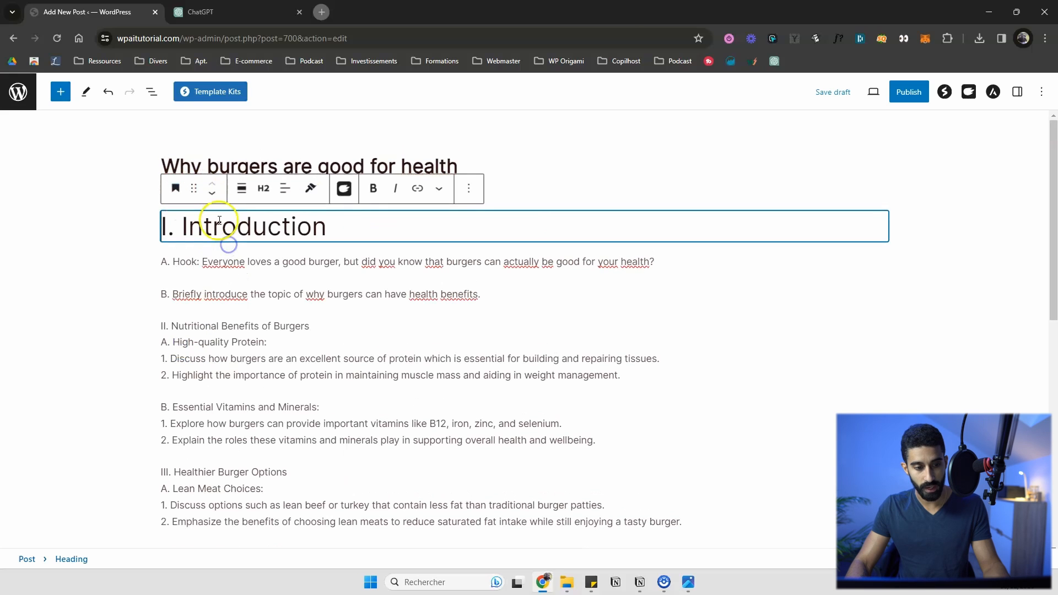
click(200, 262)
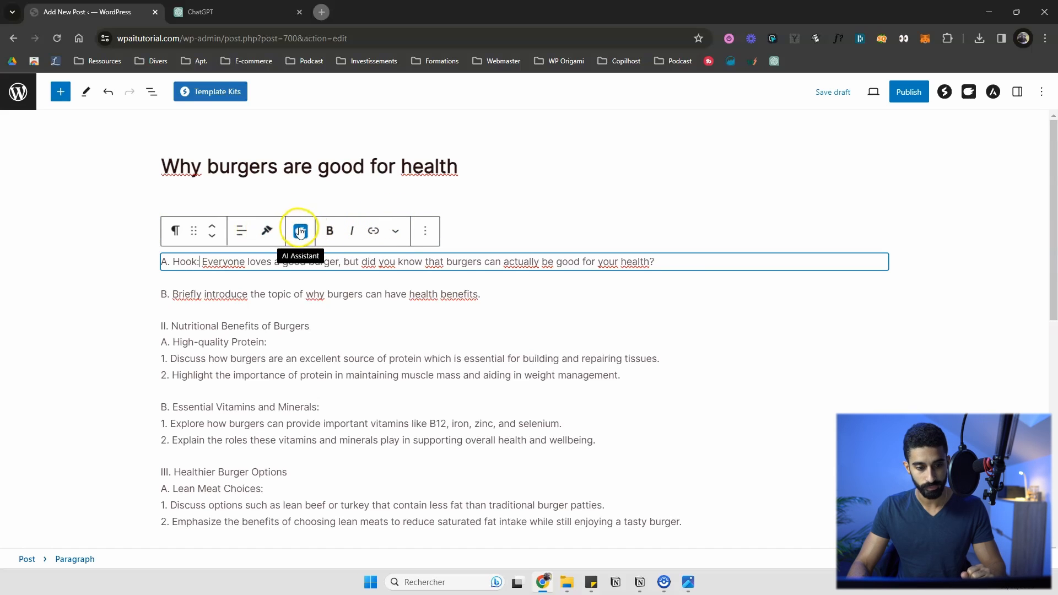
click(176, 231)
click(211, 292)
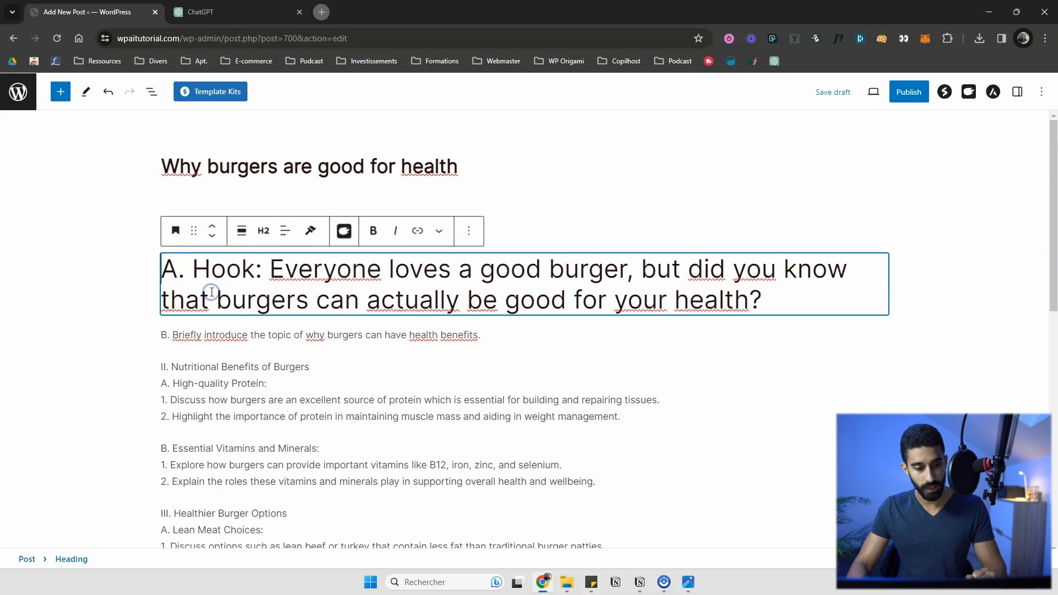
click(263, 230)
click(272, 313)
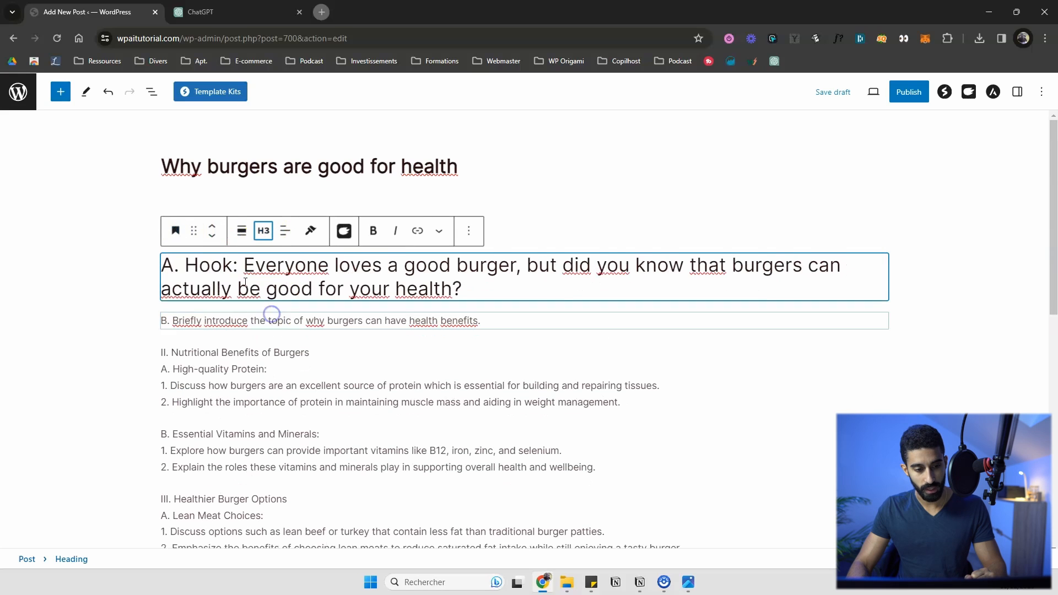
- Remove the "A. Hook:" prefix so the H3 heading starts with "Everyone loves a good burger"
click(186, 263)
key(BackSpace)
key(BackSpace)
key(BackSpace)
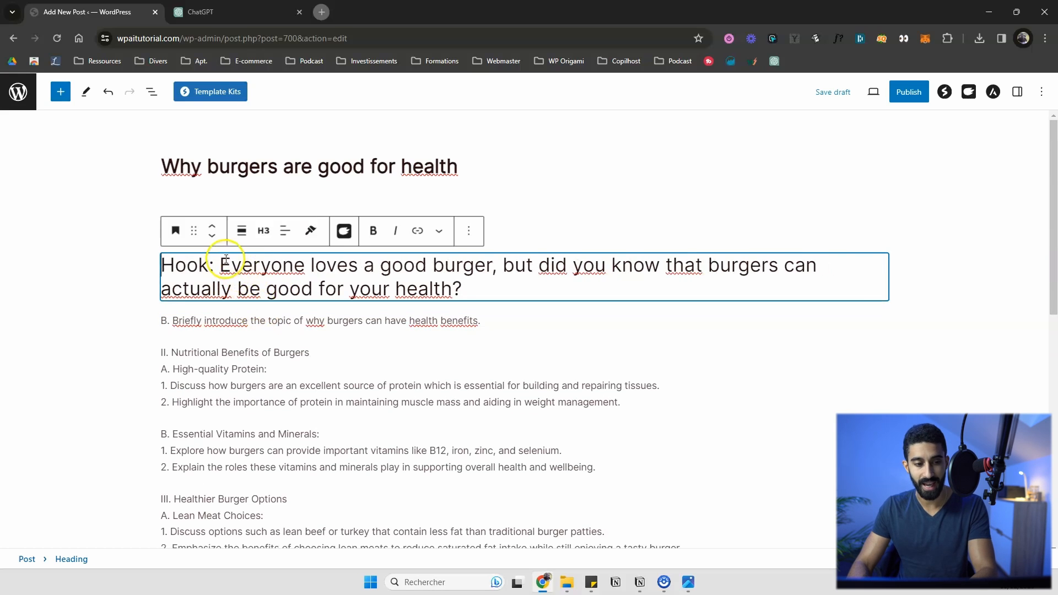
key(BackSpace)
key(ctrl+z)
drag(221, 223, 160, 218)
key(BackSpace)
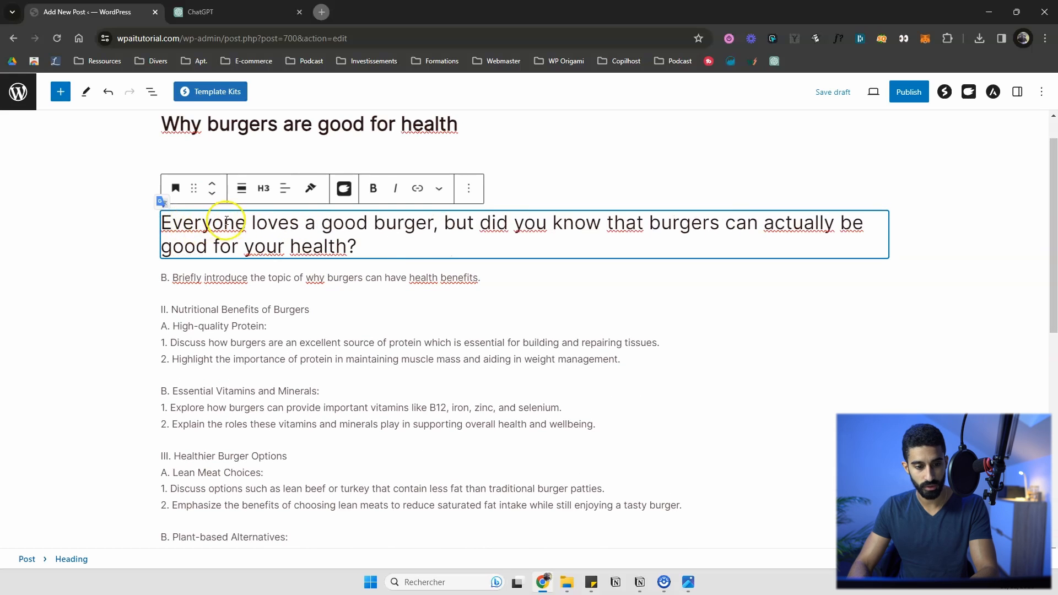
click(410, 240)
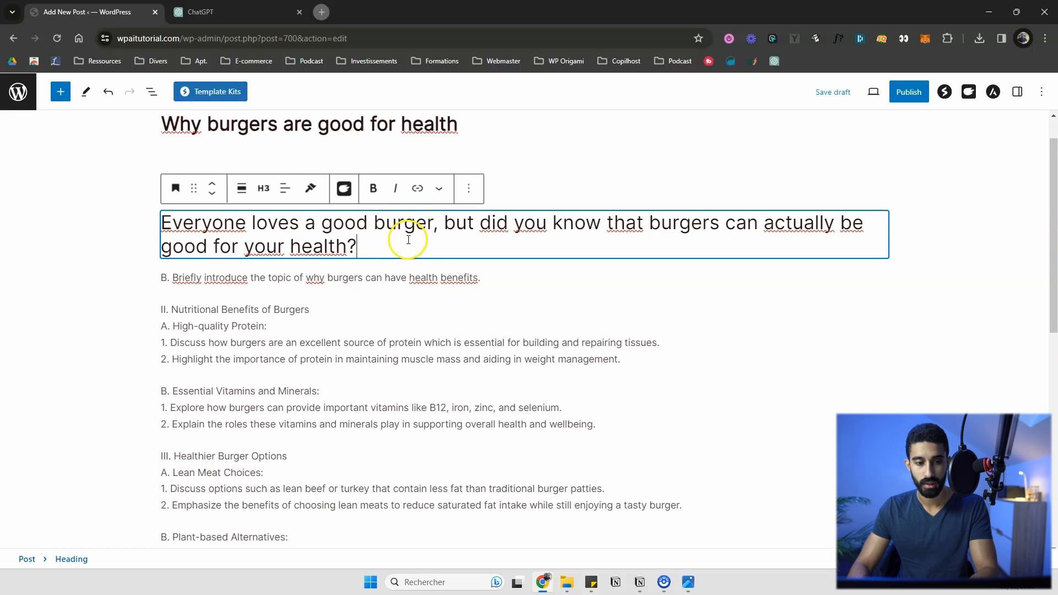
scroll(429, 234, up, 1)
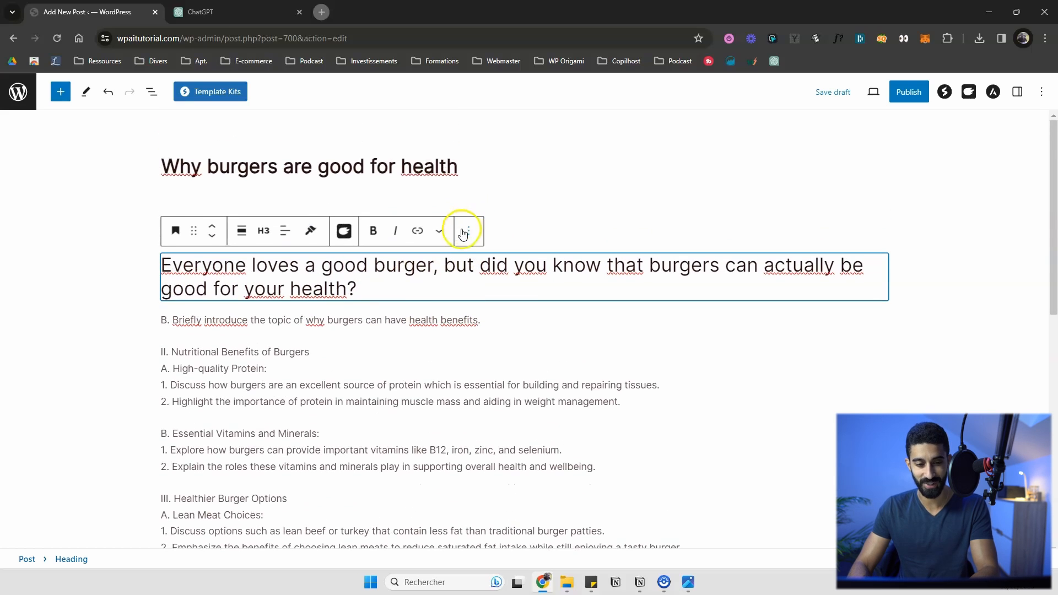
- Have the AI Assistant make the "Everyone loves a good burger" heading shorter, and clear the chat without using the suggestion
click(515, 226)
click(394, 269)
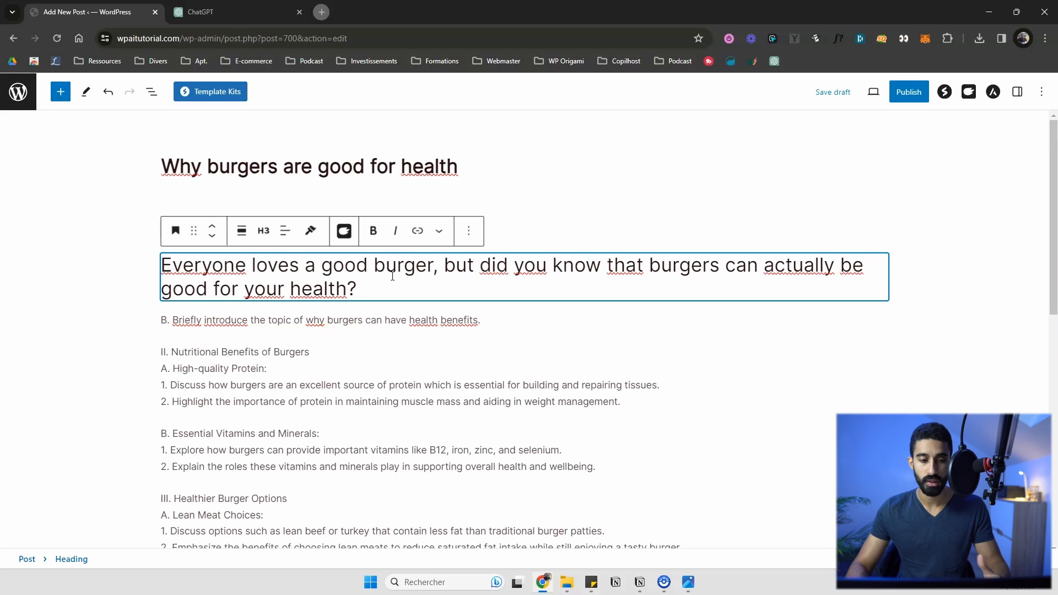
click(349, 232)
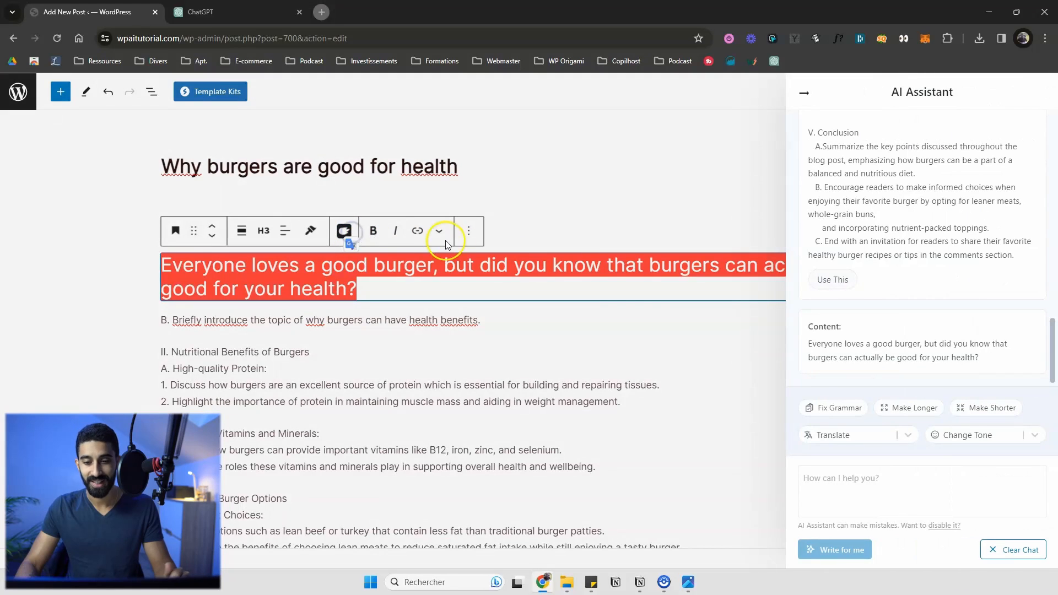
click(967, 406)
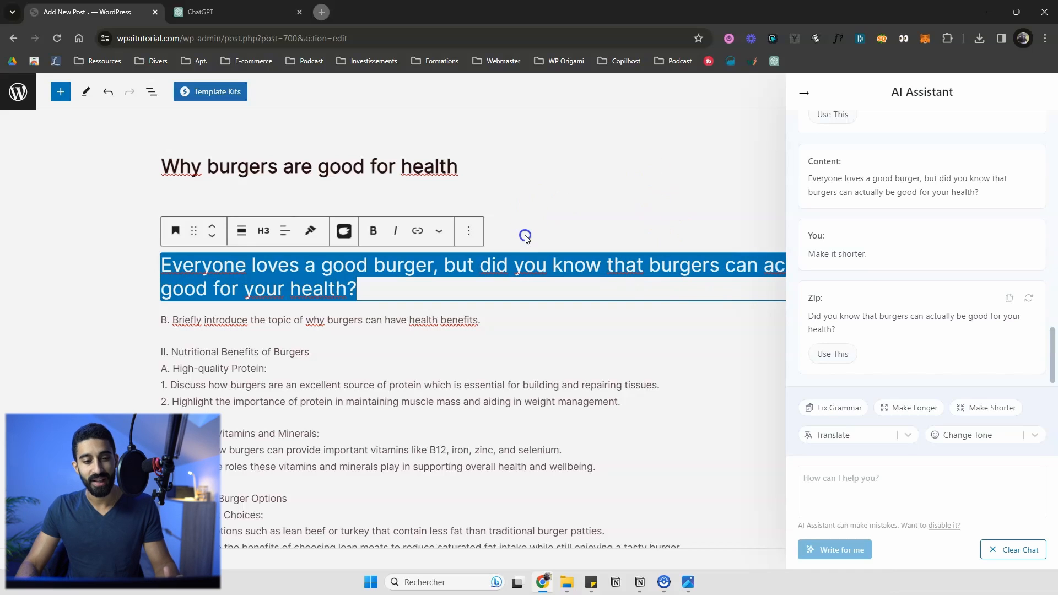
click(1033, 549)
click(804, 92)
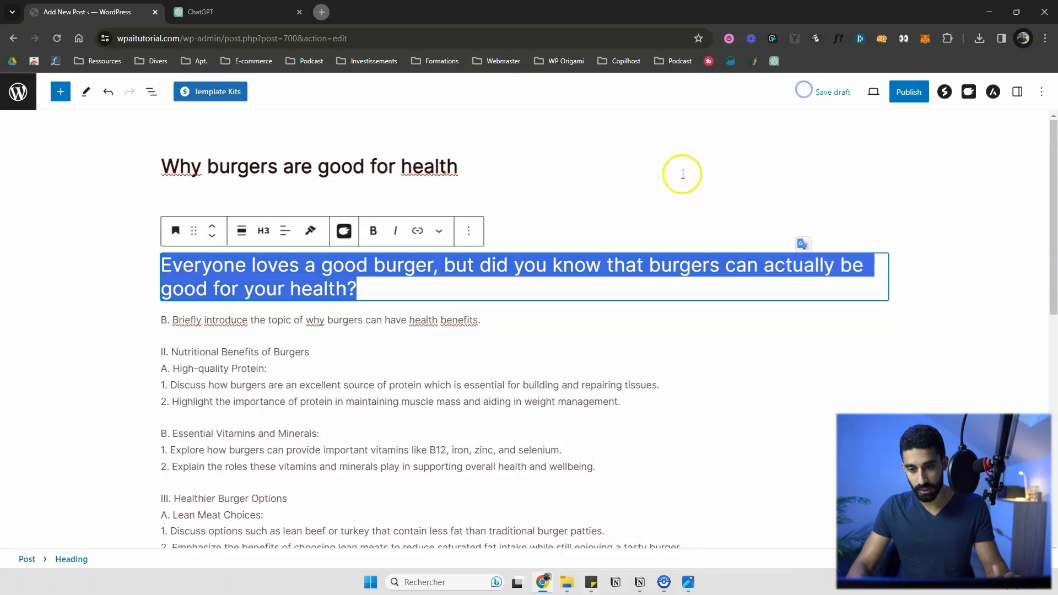
- Insert an empty paragraph block between the "I. Introduction" heading and the "Everyone loves a good burger" heading
click(498, 219)
click(359, 231)
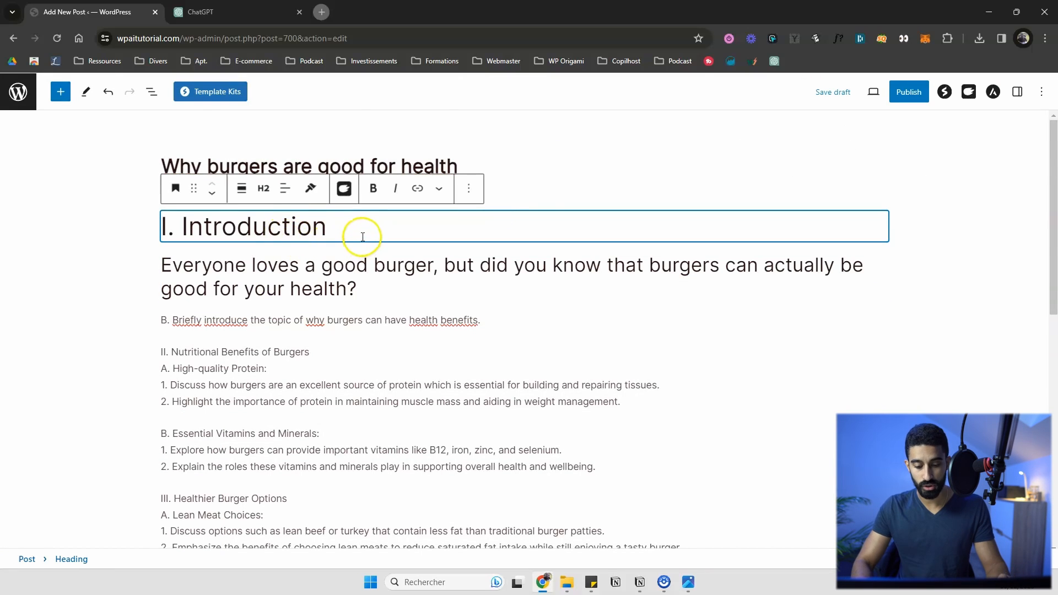
key(Return)
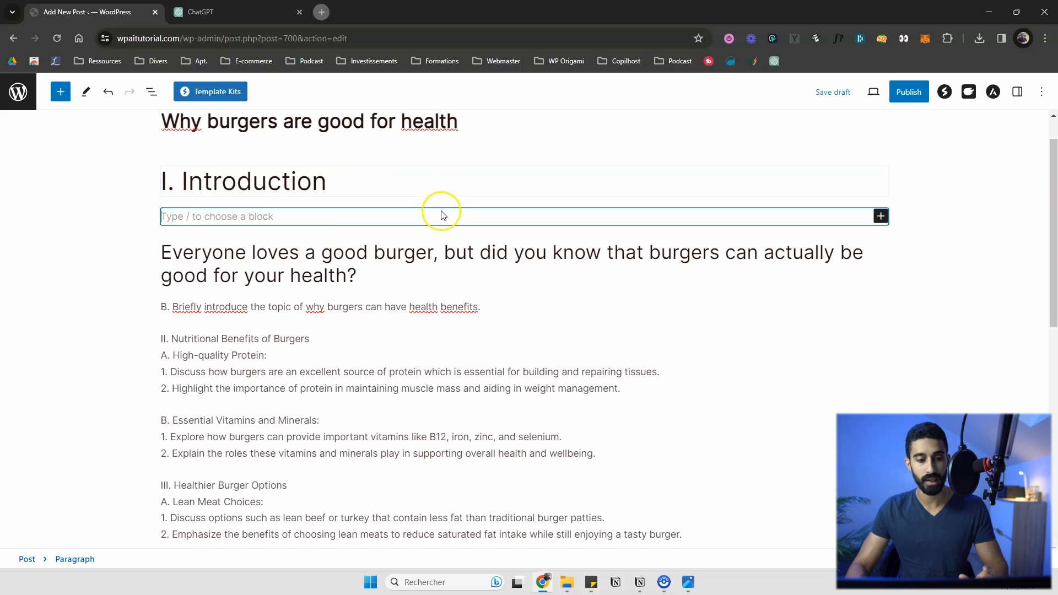
click(416, 264)
click(343, 335)
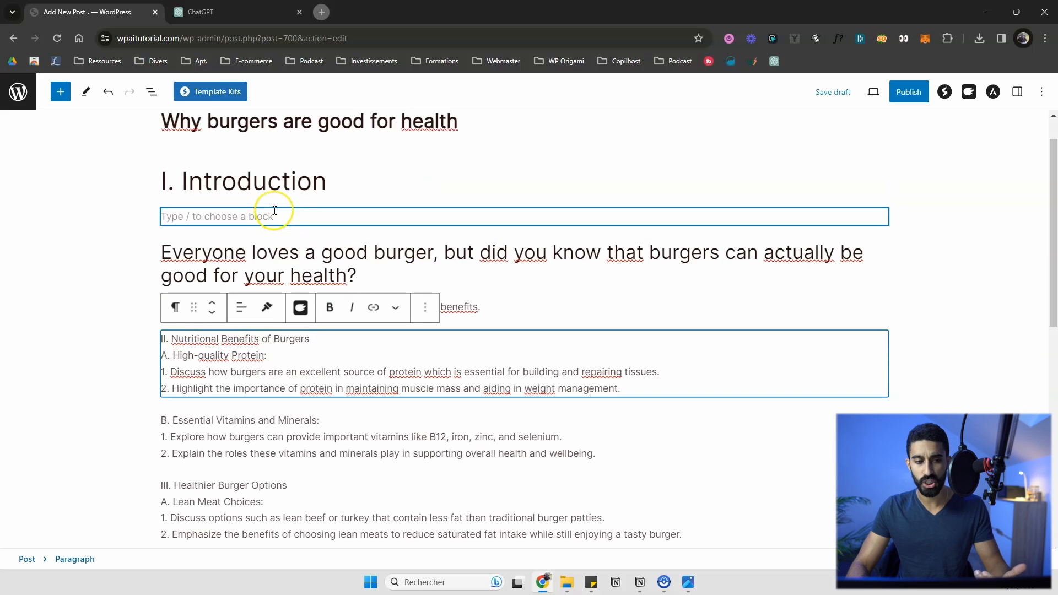
key(ctrl+s)
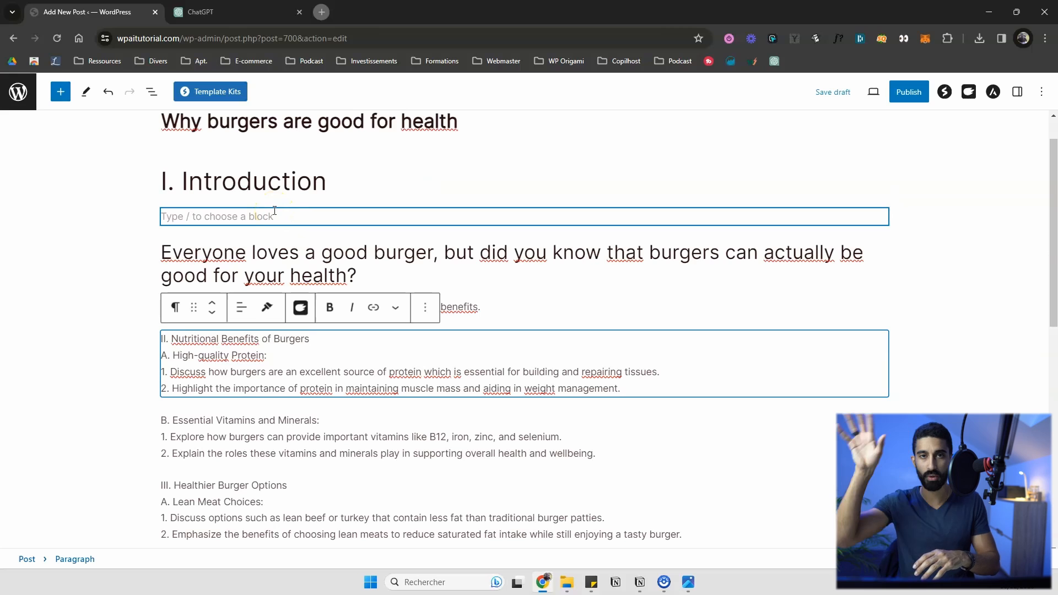
click(861, 40)
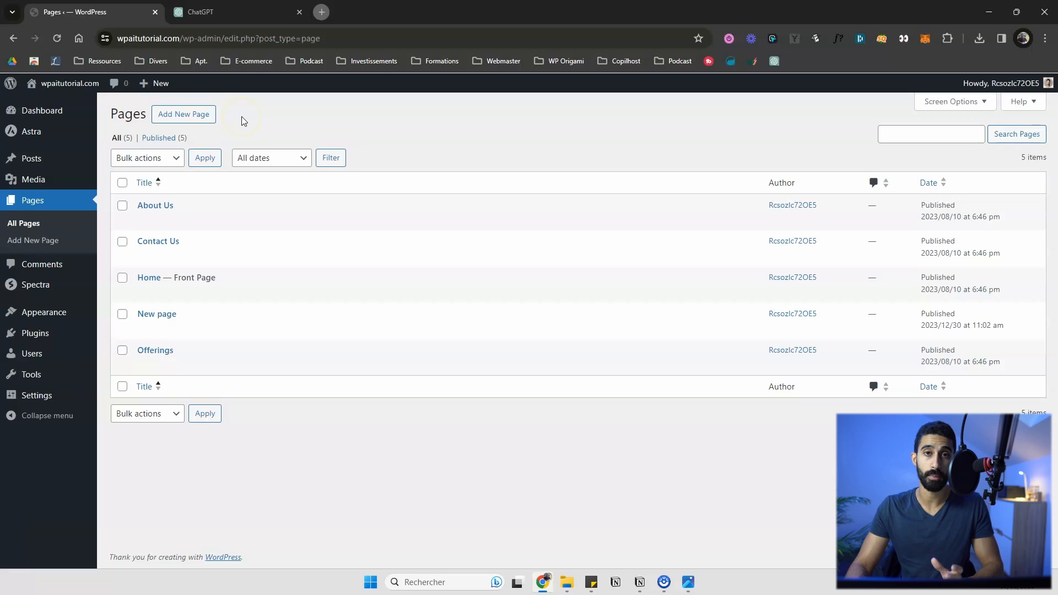
- Create a new page titled "Legal notice" and start its first body paragraph
click(193, 118)
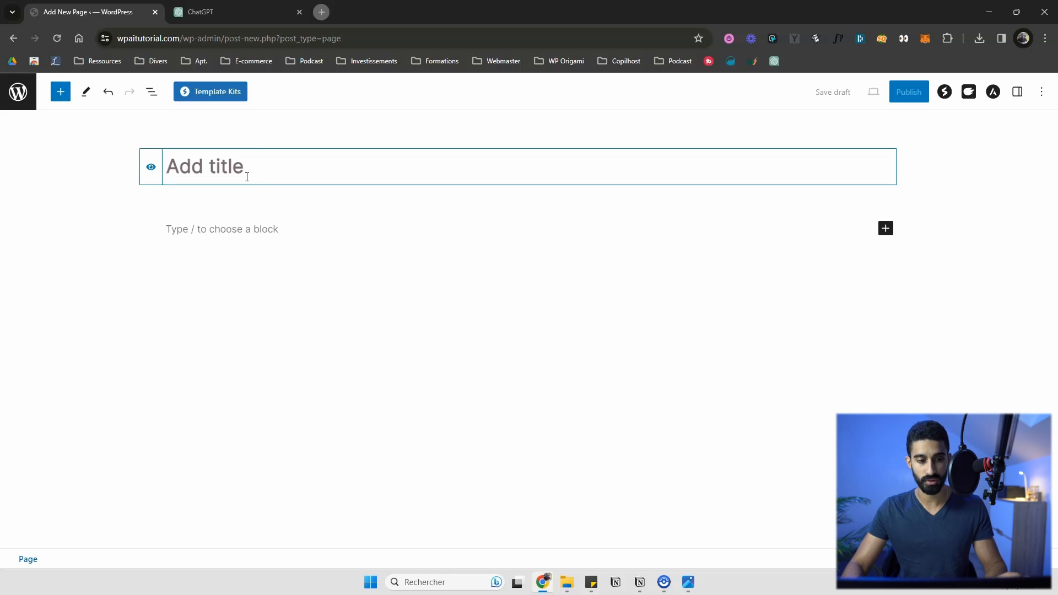
text(Legal notice)
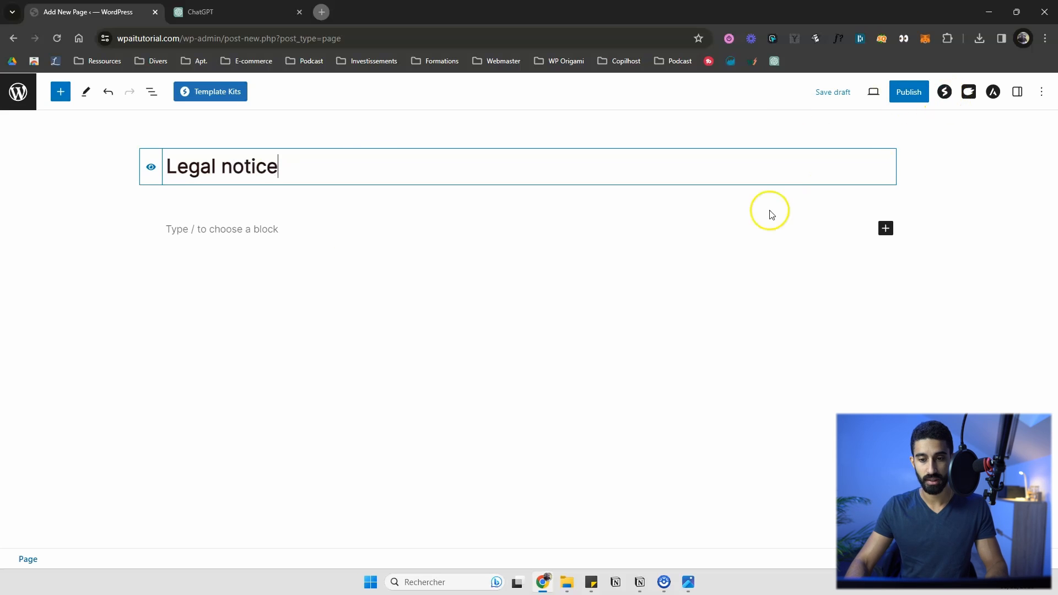
click(257, 229)
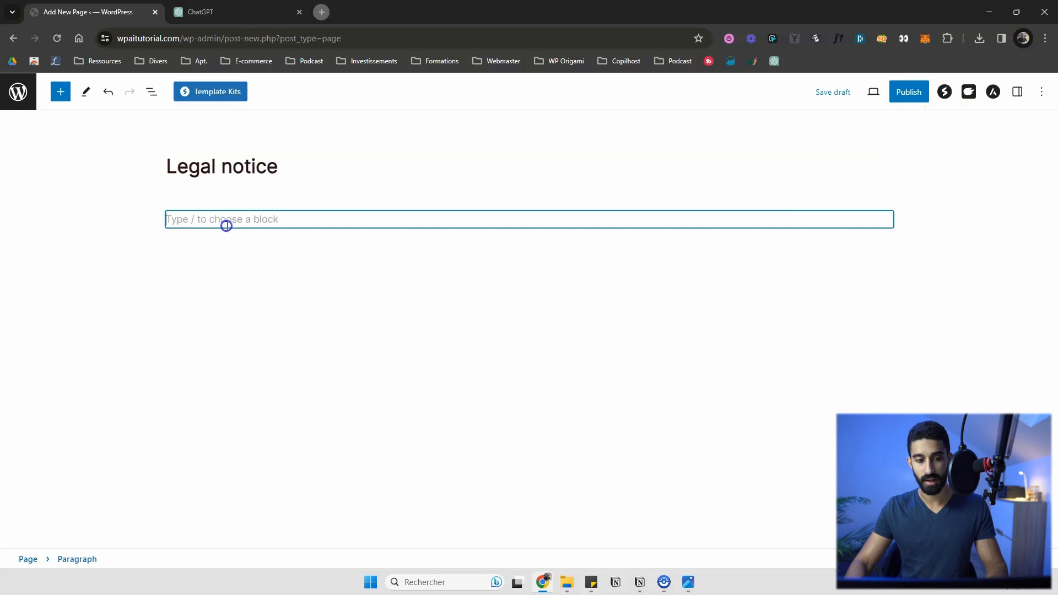
- Ask the AI Assistant to "Generate me a legal notice for my website with blanks to fill"
click(964, 95)
click(866, 487)
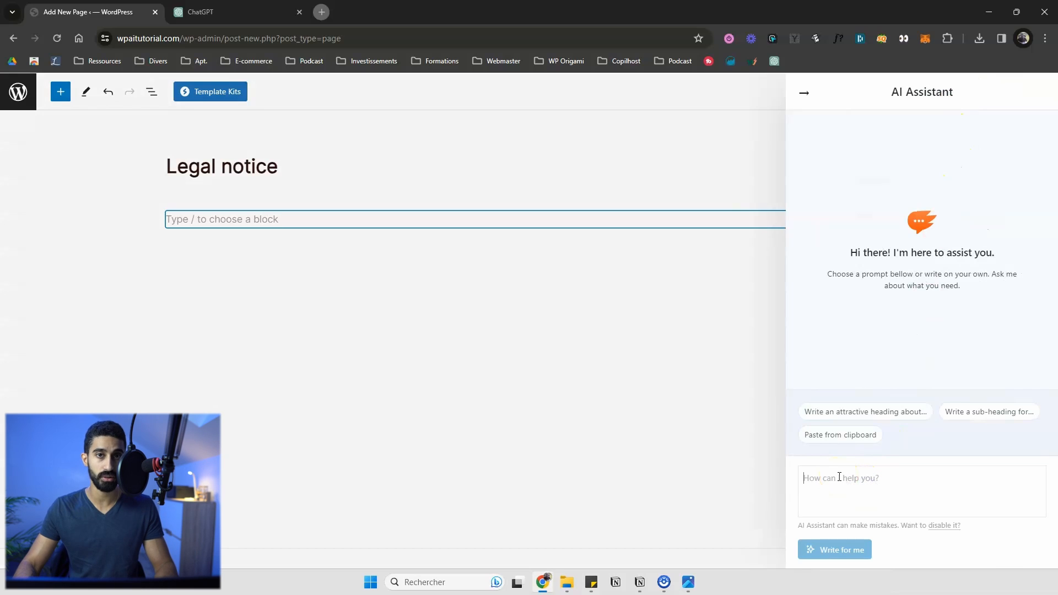
text(Generate me a legal notice for my website with blanks to fill)
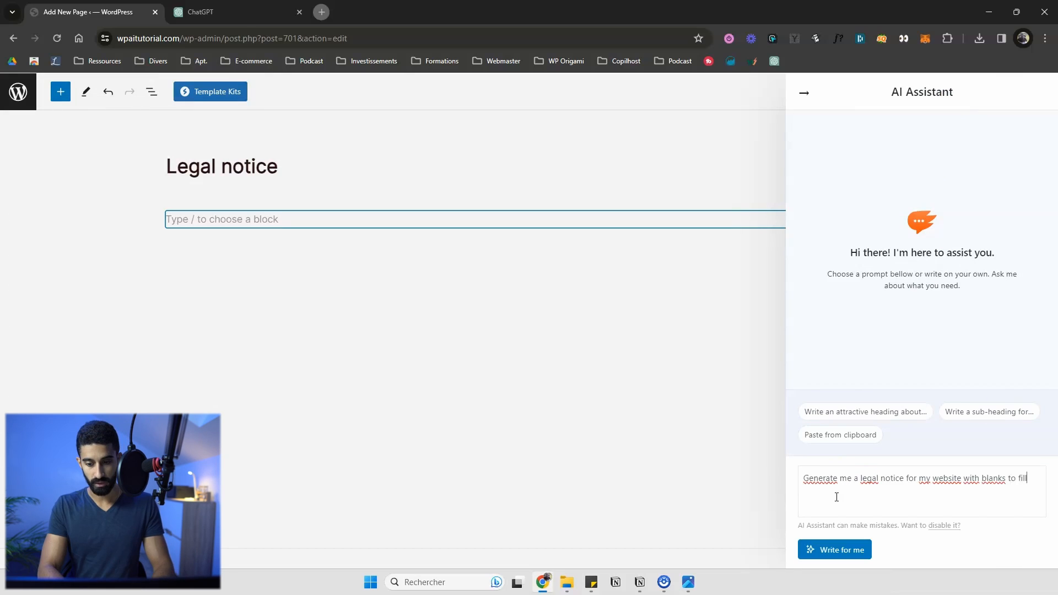
click(992, 496)
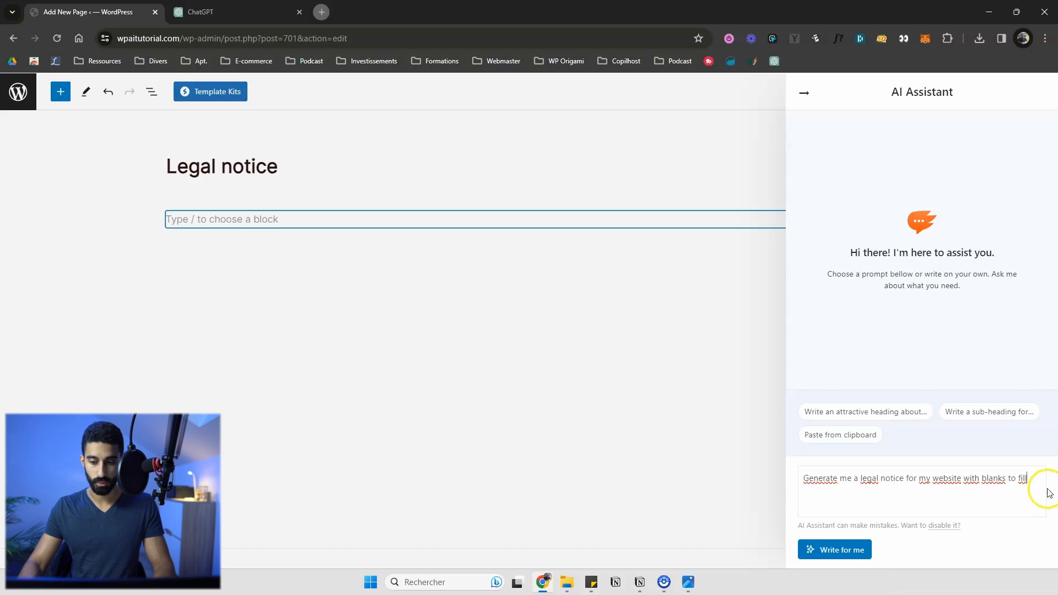
drag(1027, 477, 986, 478)
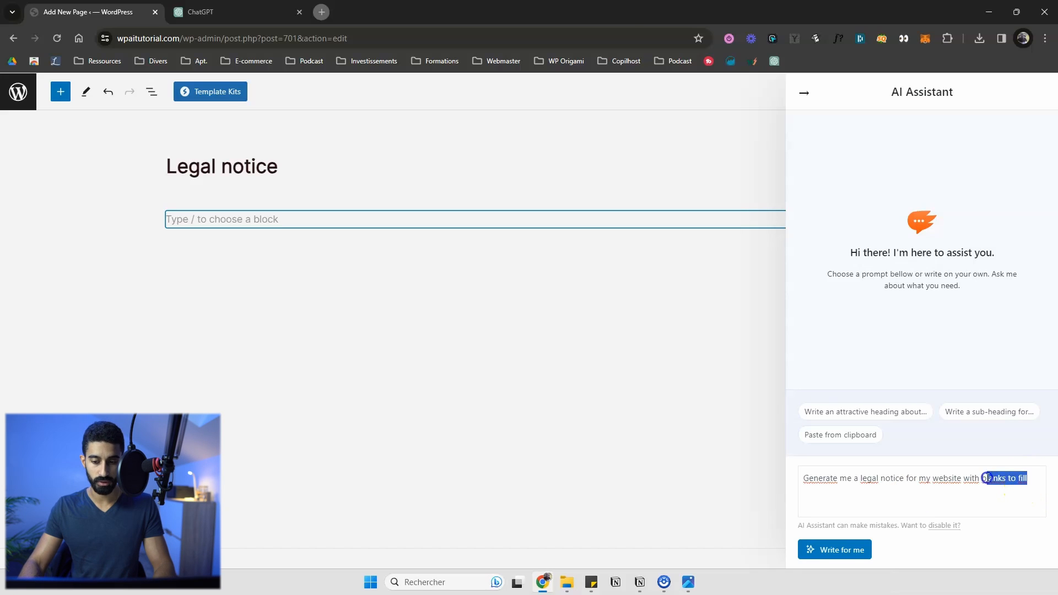
click(985, 477)
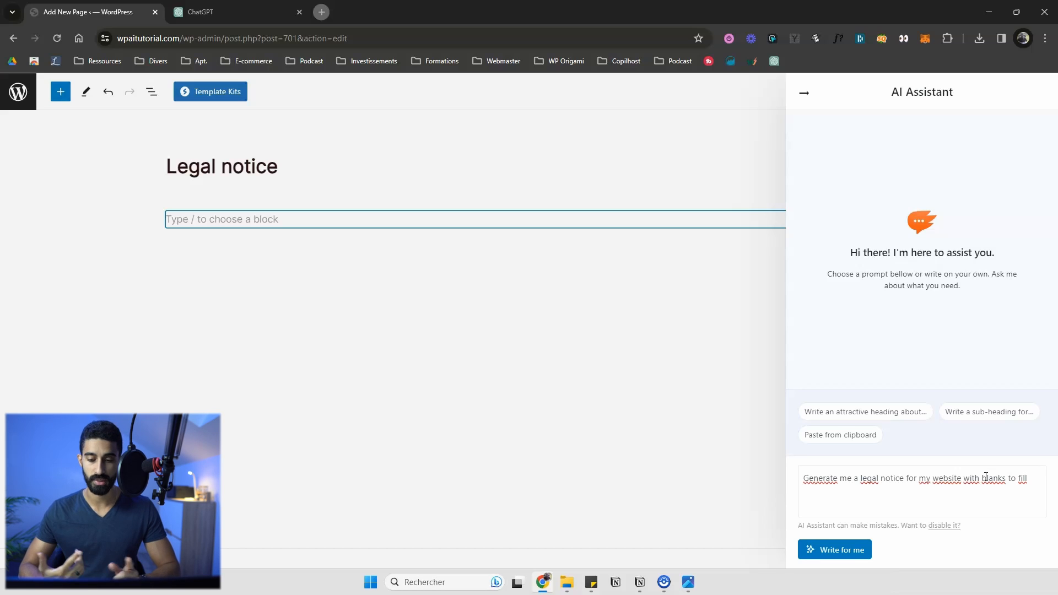
click(987, 478)
click(857, 550)
- Paste the generated legal notice text into the empty paragraph of the "Legal notice" page
click(841, 356)
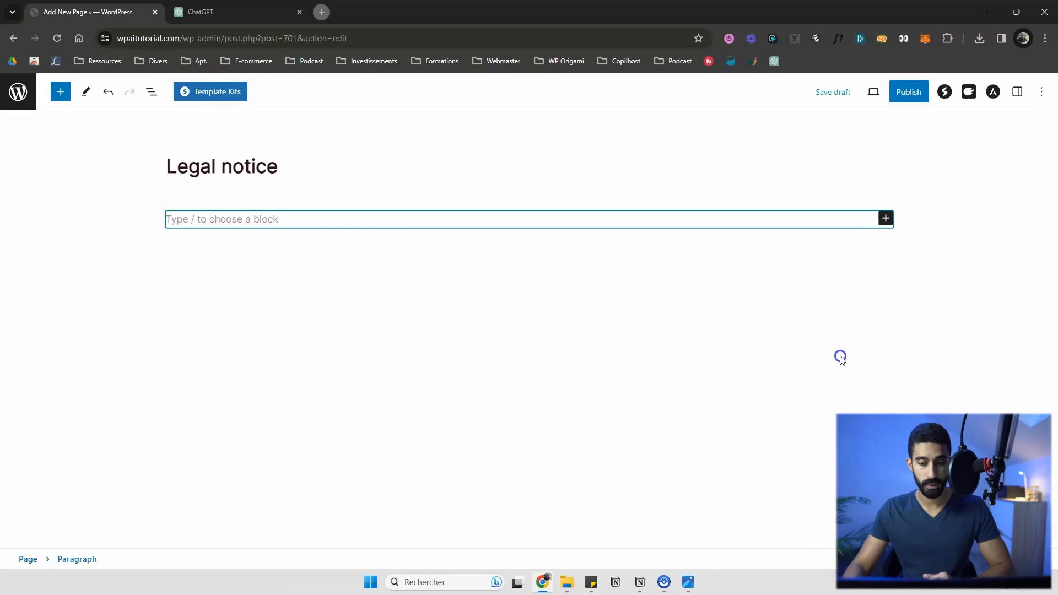
click(237, 214)
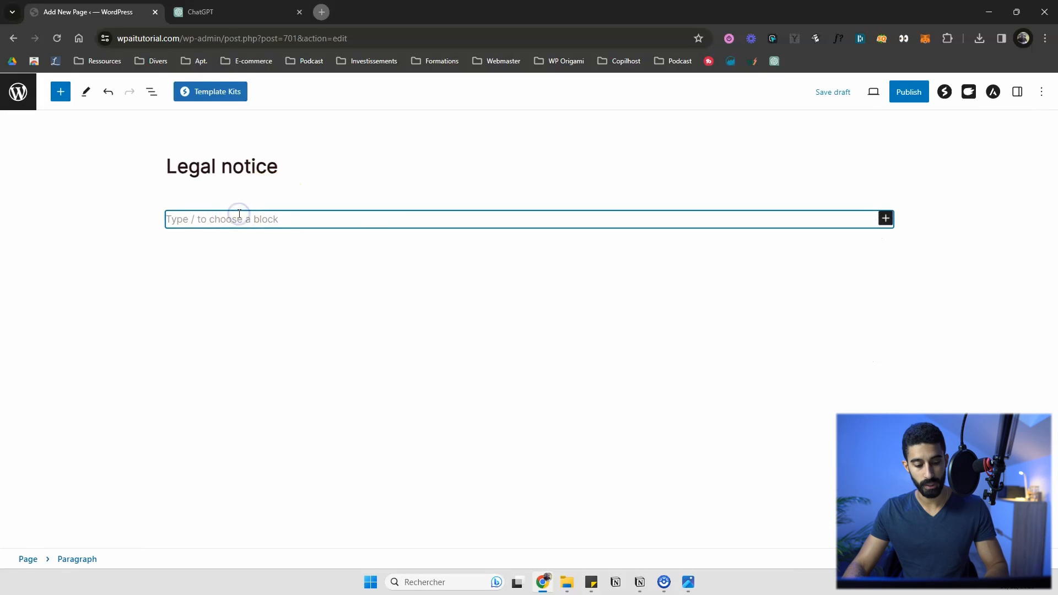
key(ctrl+v)
scroll(300, 182, up, 15)
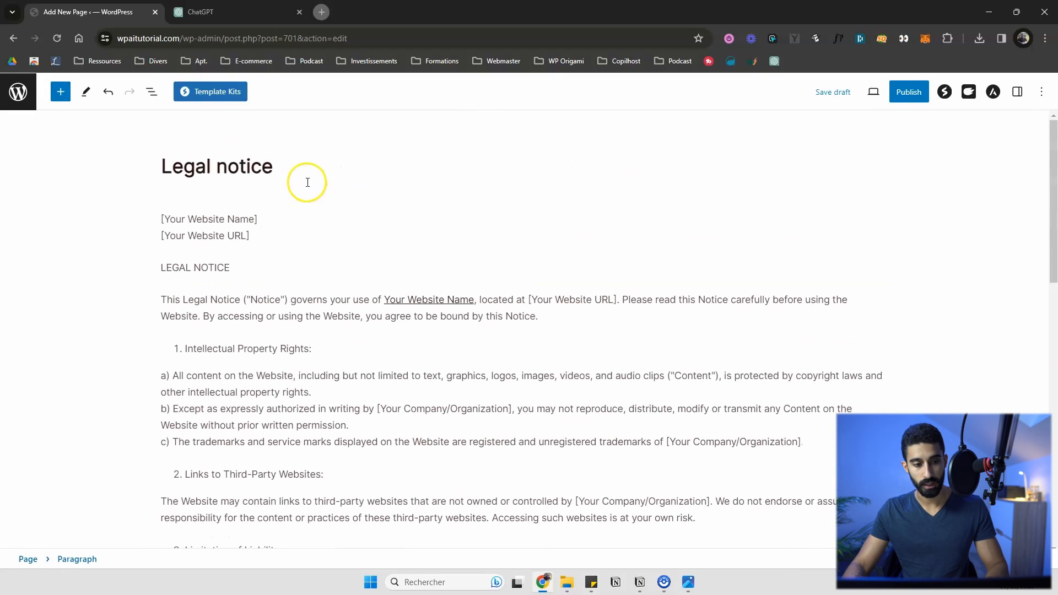
click(251, 219)
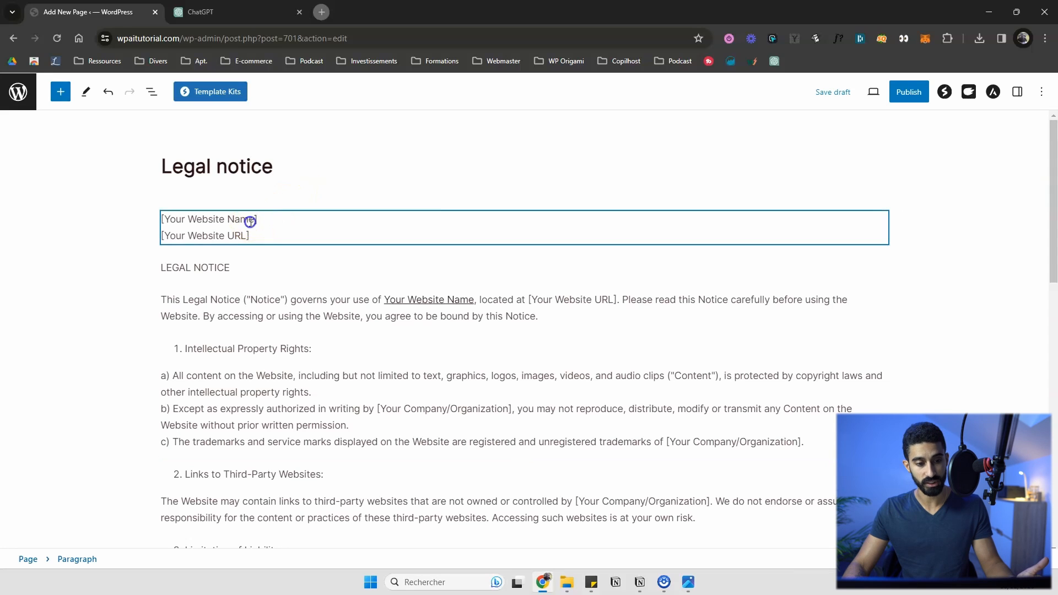
scroll(449, 236, down, 1)
scroll(452, 233, up, 1)
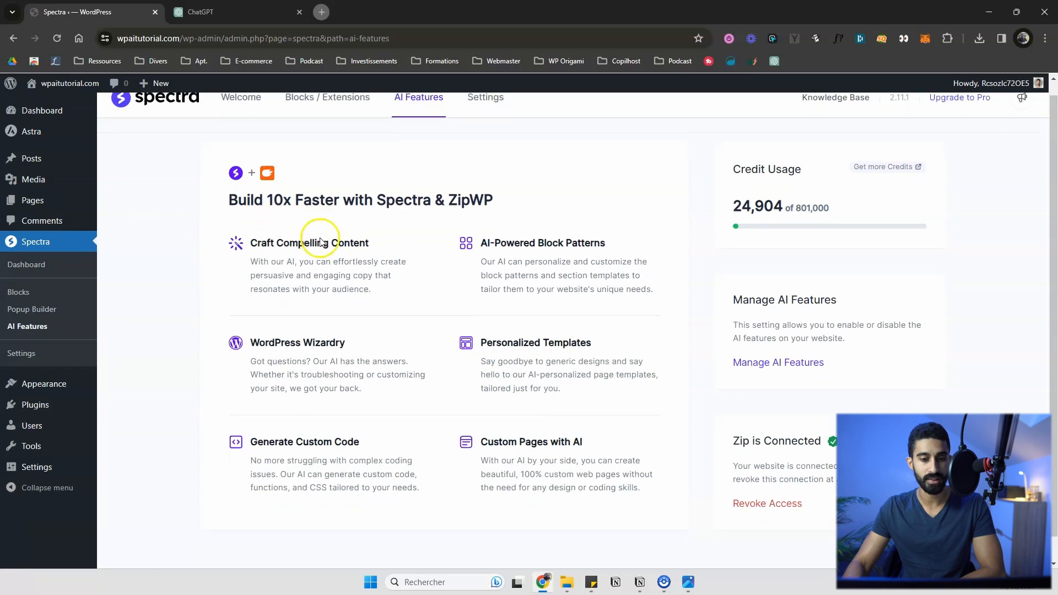
- Examine the capabilities described on Spectra's AI Features page, including compelling content, personalized templates, custom code and custom pages
scroll(320, 242, down, 1)
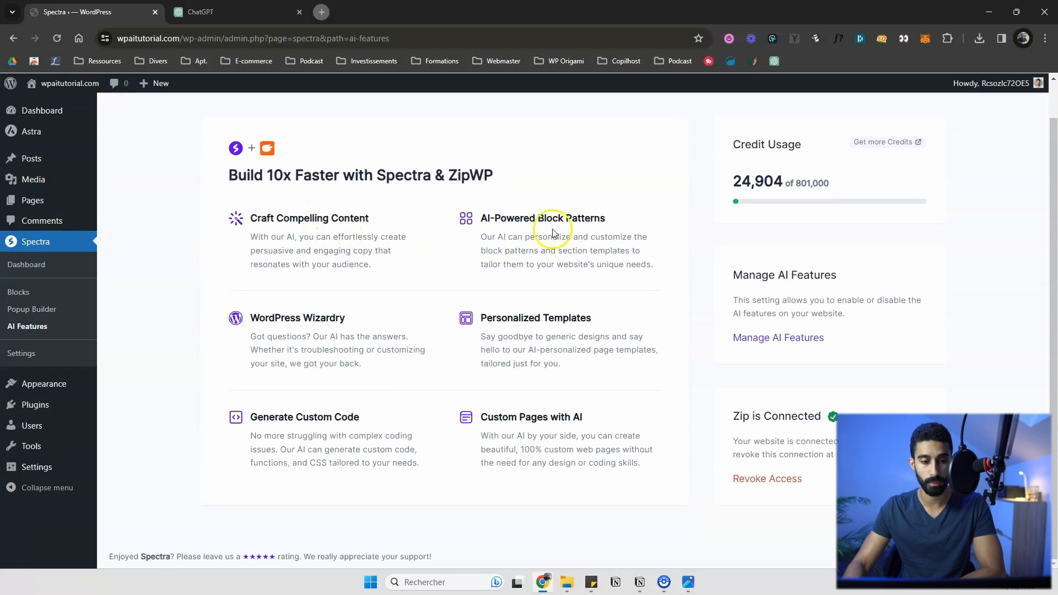
drag(350, 218, 274, 218)
click(294, 207)
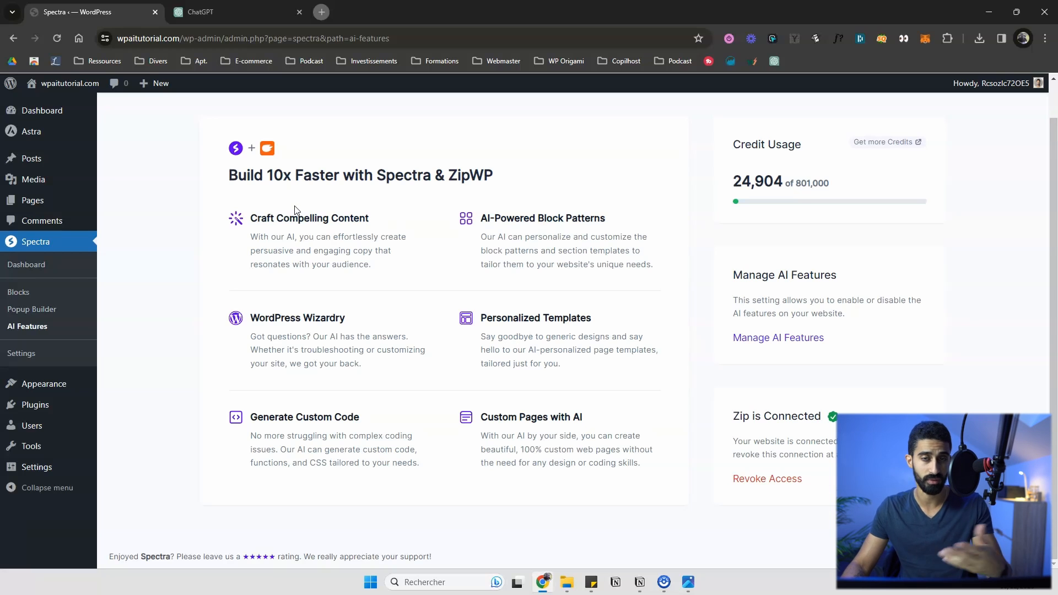
click(257, 201)
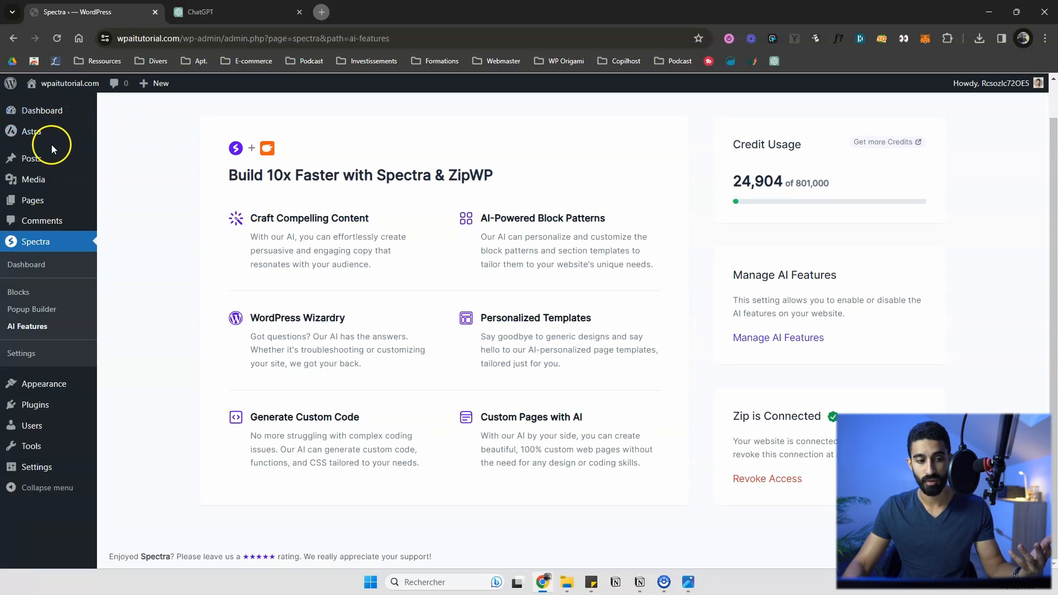
mouse_move(67, 159)
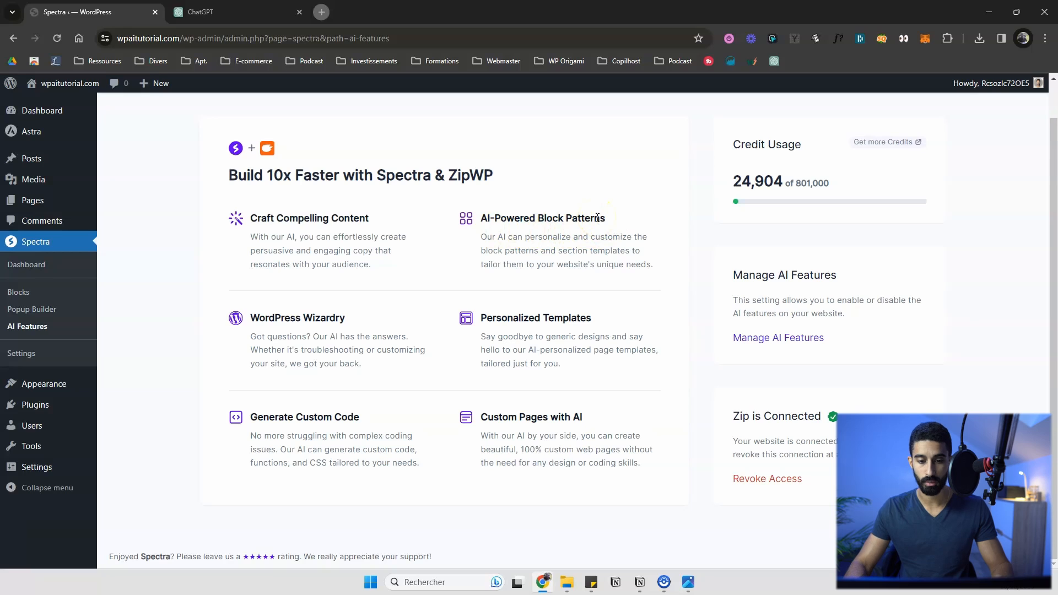
drag(493, 319, 619, 329)
click(571, 341)
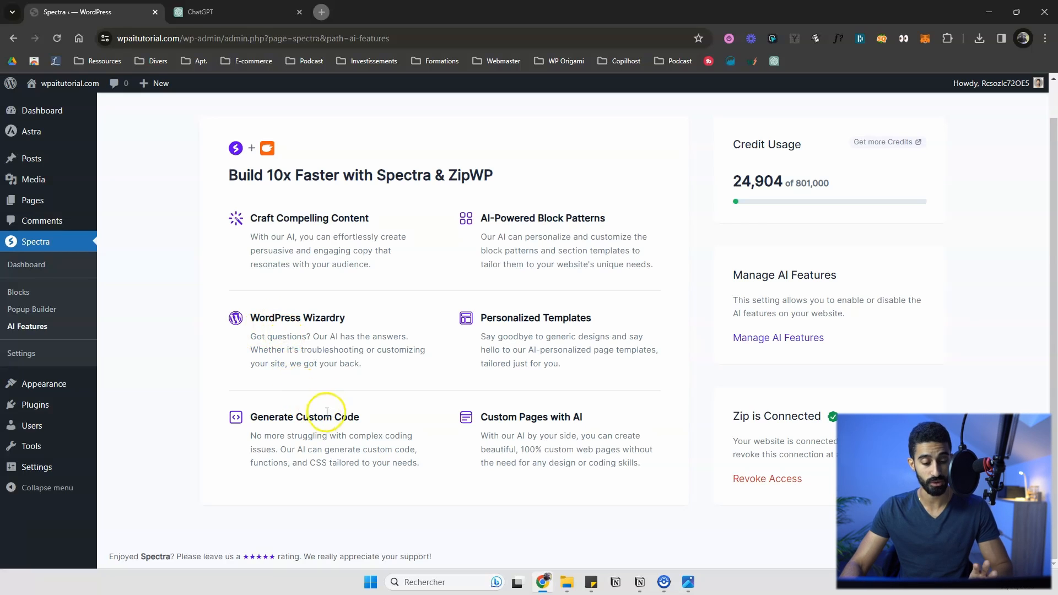
drag(582, 417, 504, 417)
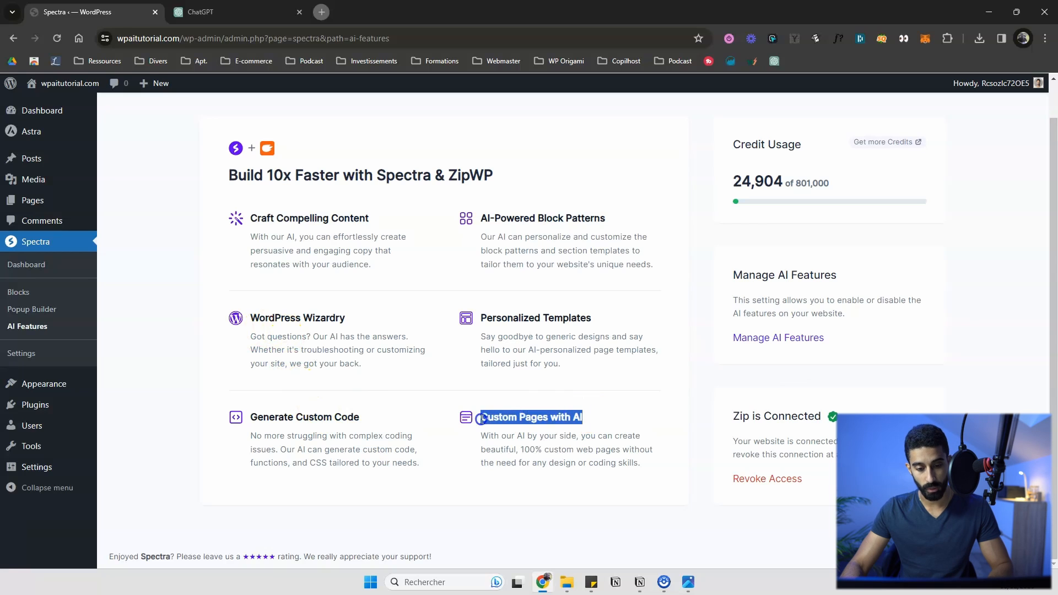
click(509, 417)
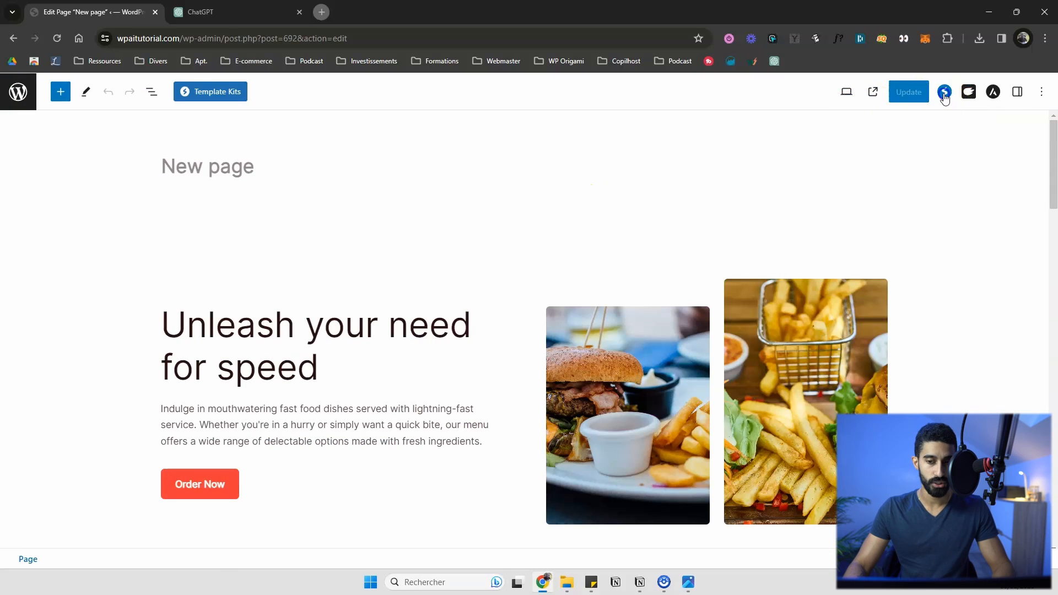
- Ask the AI Assistant how to replace the website's weird URLs containing dates and numbers with plain-text, very short and nice ones
click(944, 92)
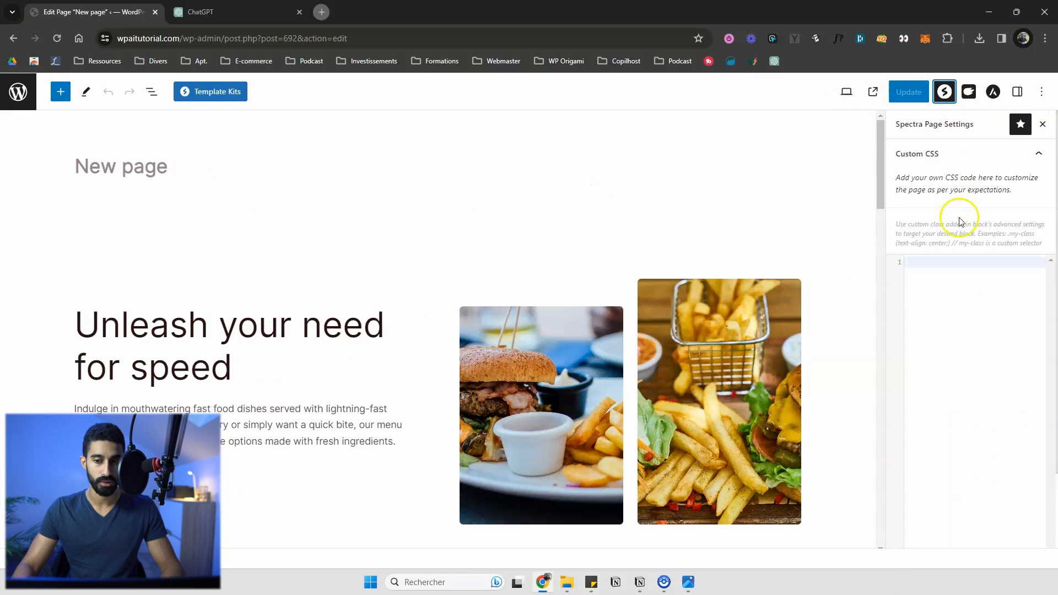
click(968, 91)
click(833, 494)
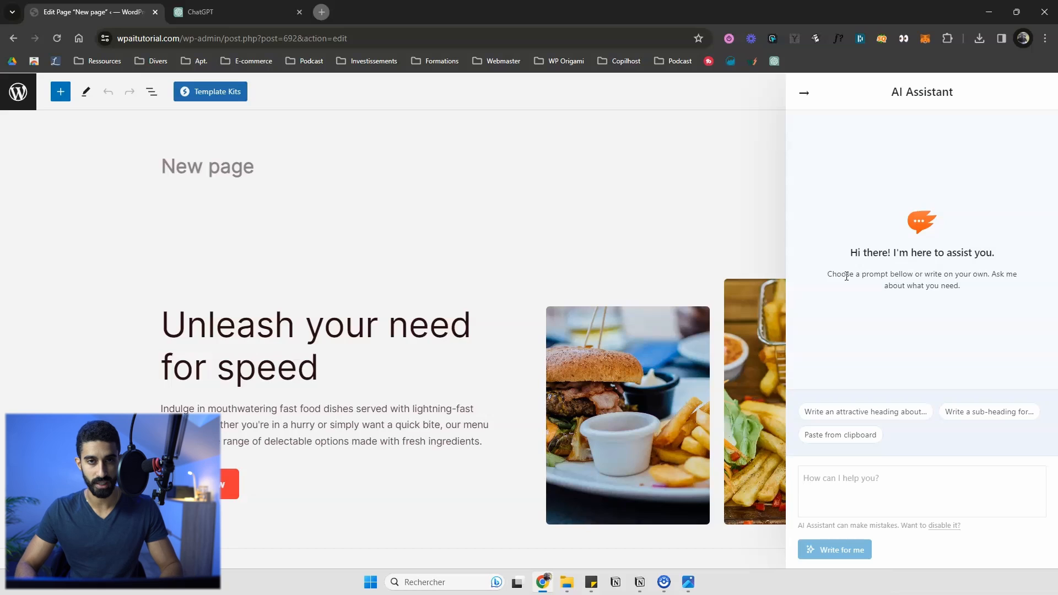
text(I have weird URLs on my website with dates and other numbers, I want plain text and very shorts and niced URLs on my website. What can I do ?)
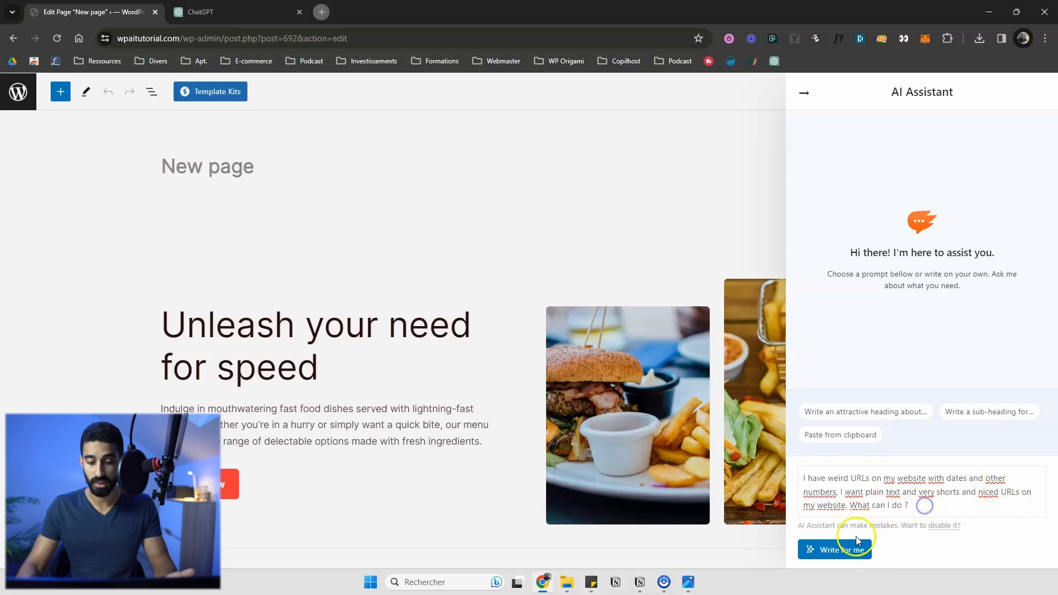
click(843, 548)
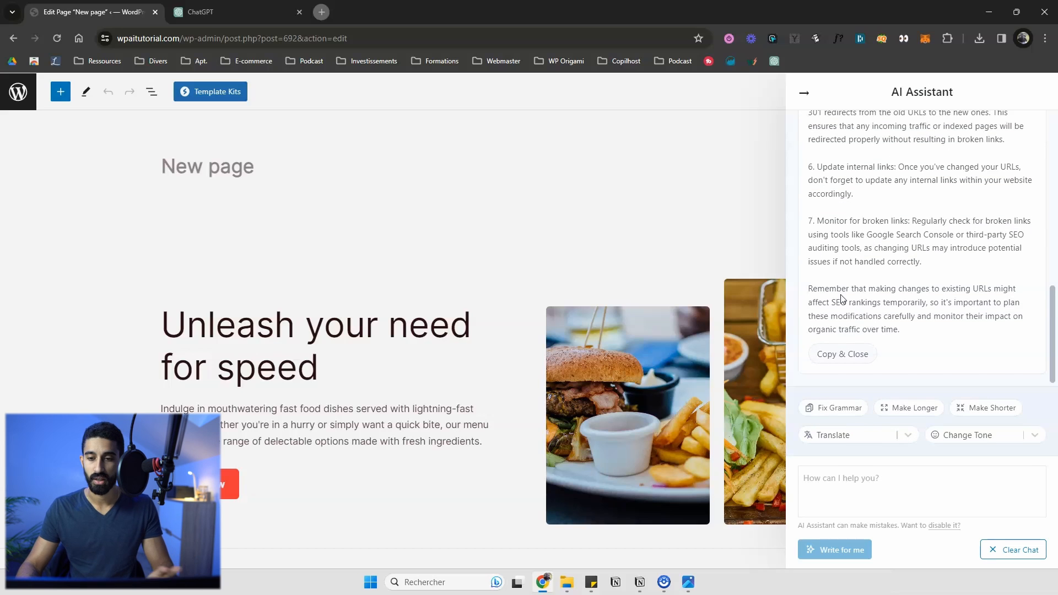
- Read through the AI Assistant's advice on getting clean, short URLs, from its first recommendation to its last
scroll(840, 288, up, 10)
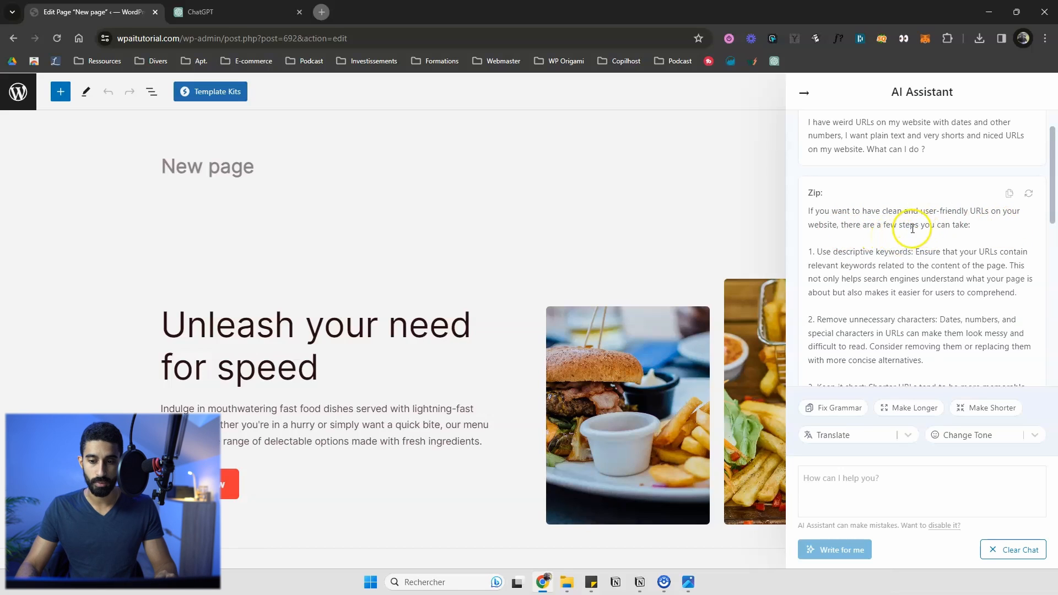
scroll(886, 226, down, 1)
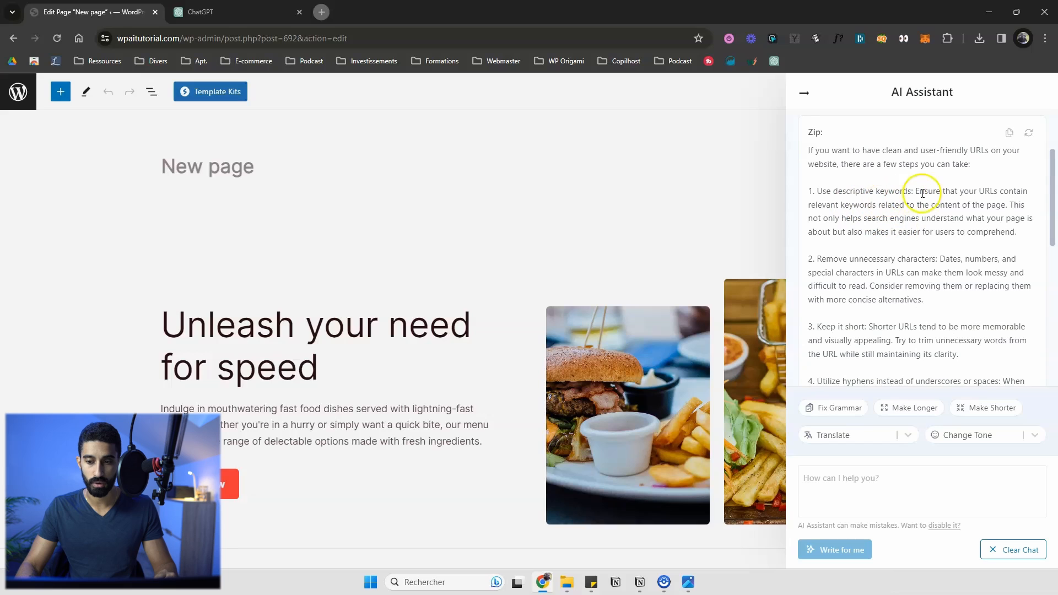
scroll(909, 204, down, 5)
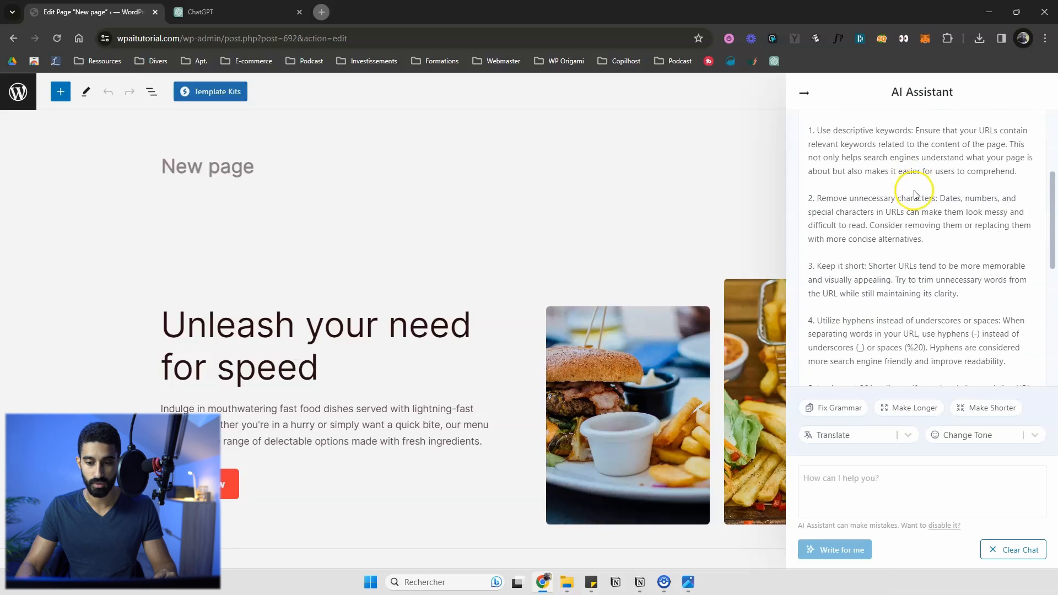
scroll(903, 216, up, 2)
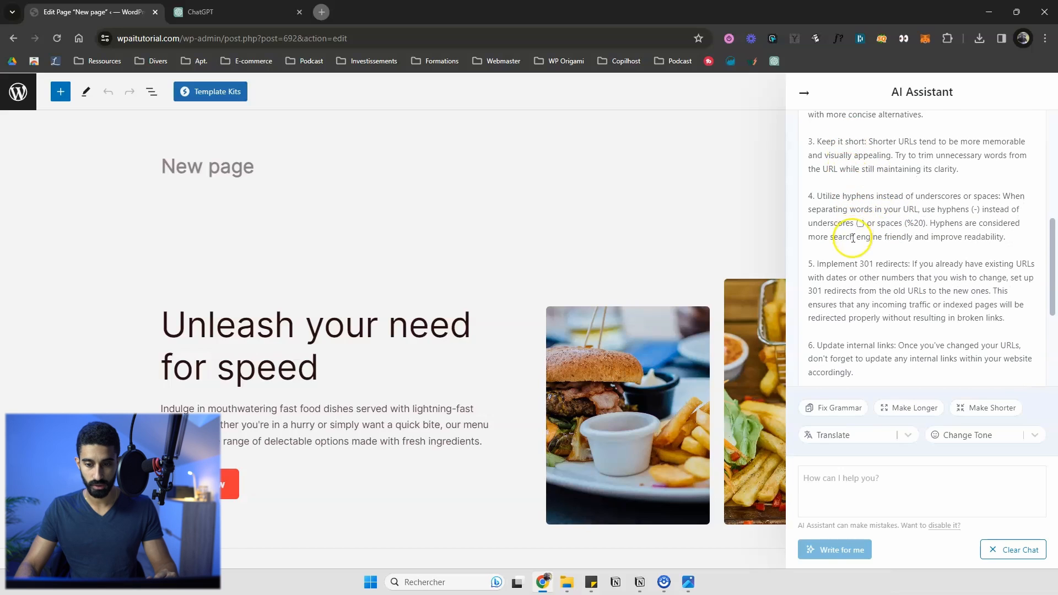
scroll(862, 204, down, 1)
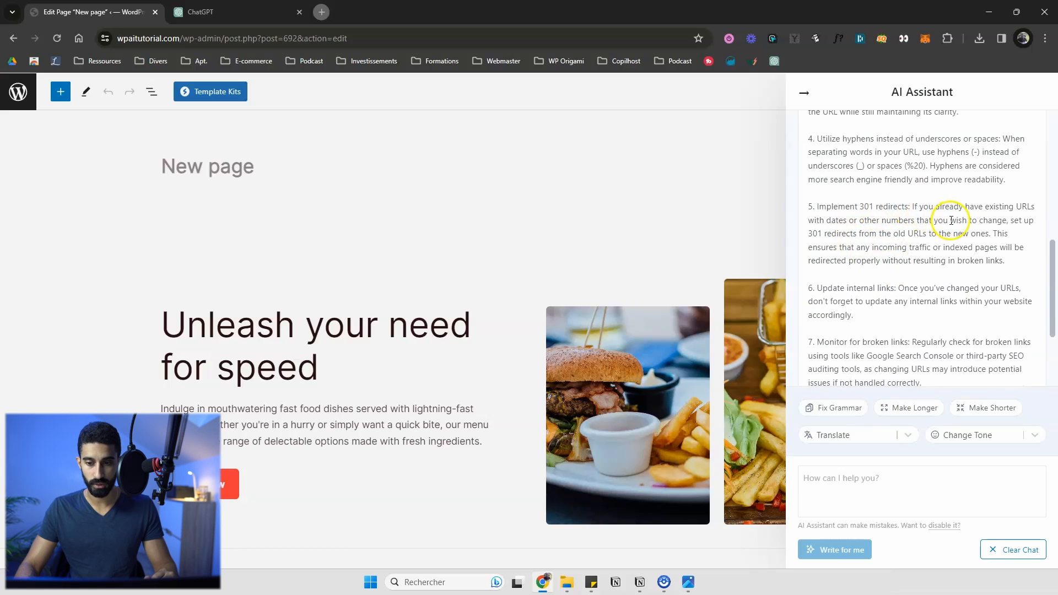
scroll(966, 236, down, 2)
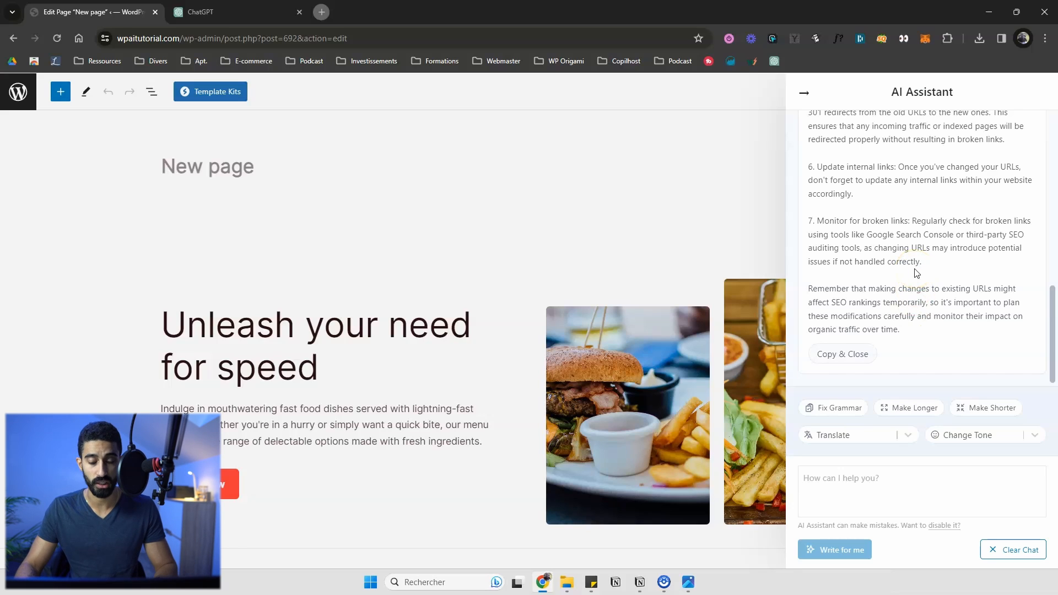
- Ask the AI Assistant "But my links are too long and weird, I cannot modify them. Why ?" and read the reasons it gives
text(But my links are tool long and weird, I cannot modify them. Why ?)
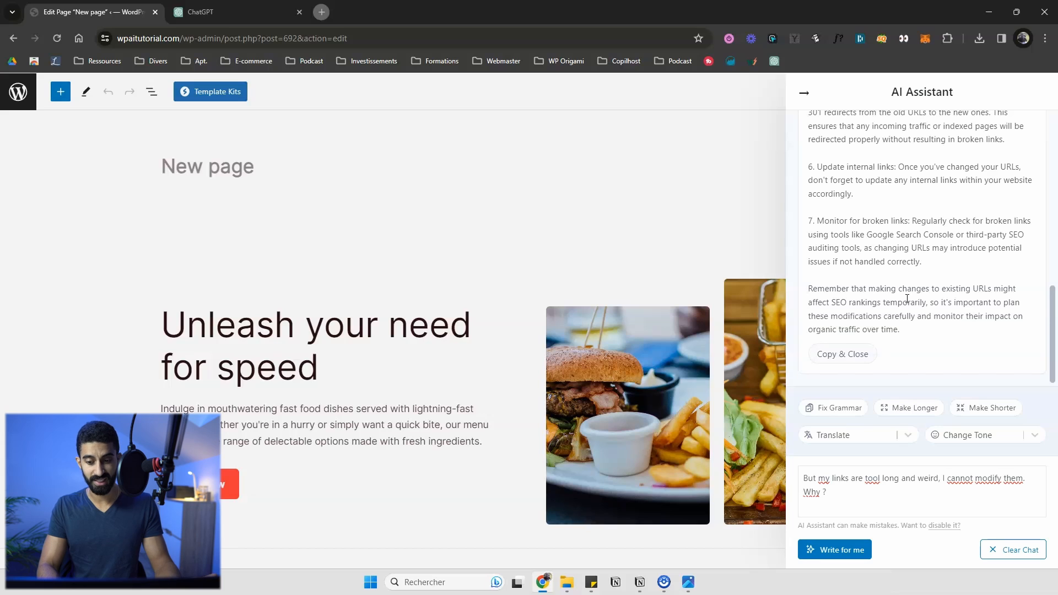
click(880, 478)
key(BackSpace)
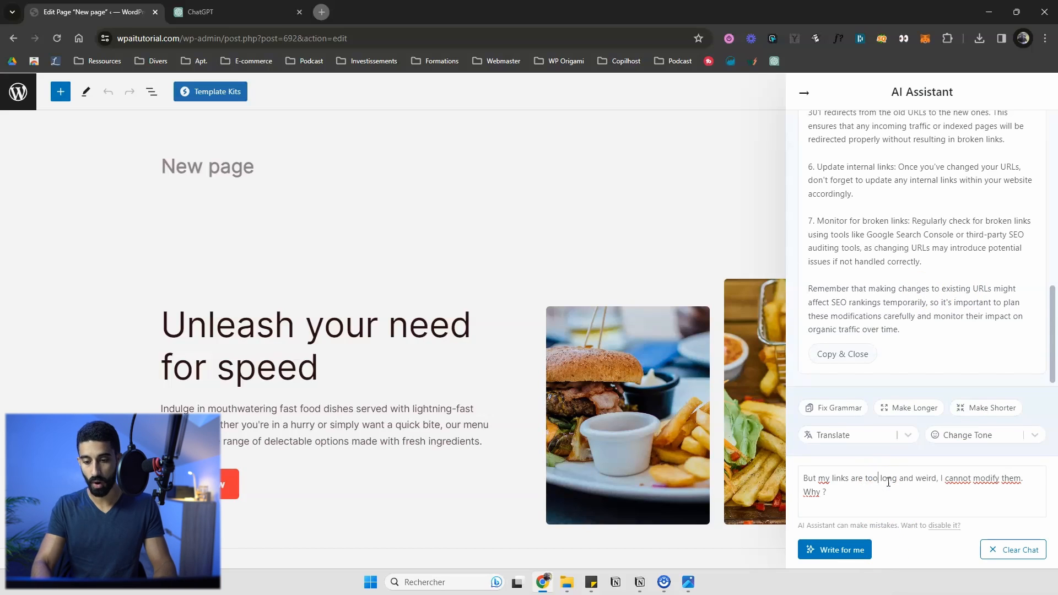
key(Return)
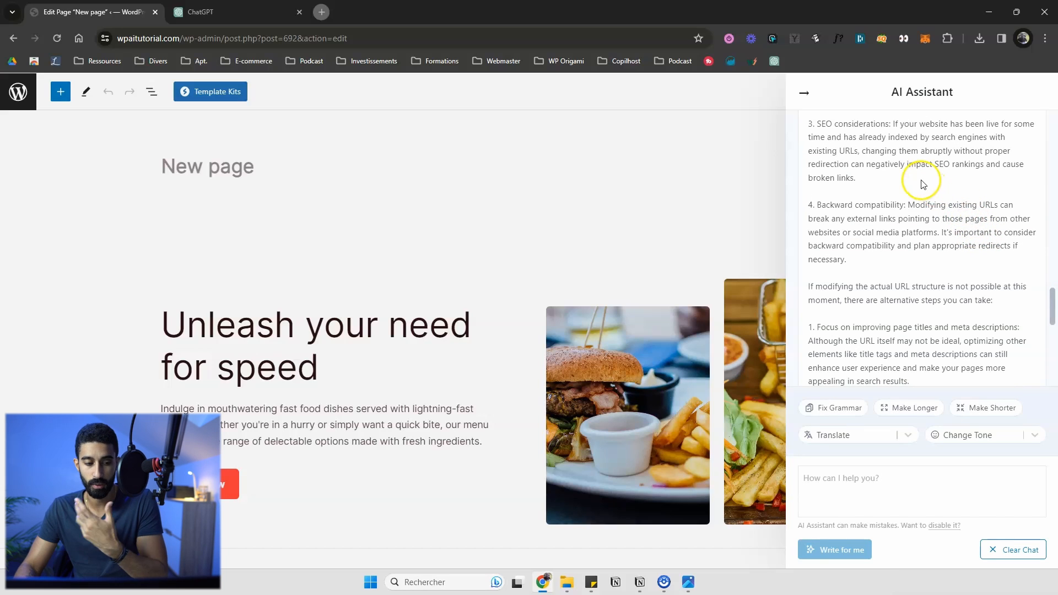
scroll(922, 176, up, 10)
scroll(922, 170, down, 5)
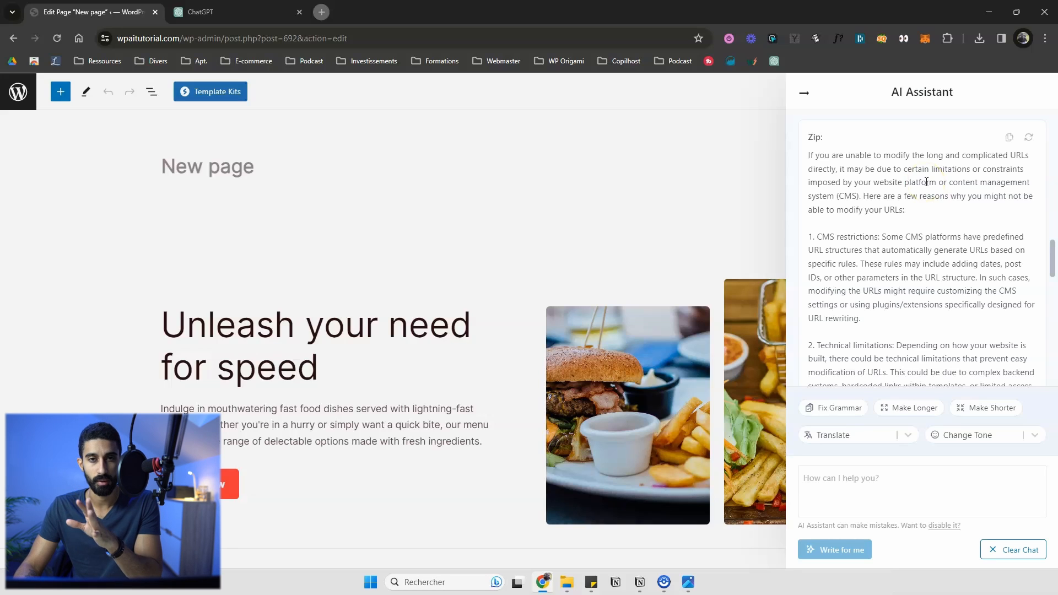
scroll(919, 193, down, 2)
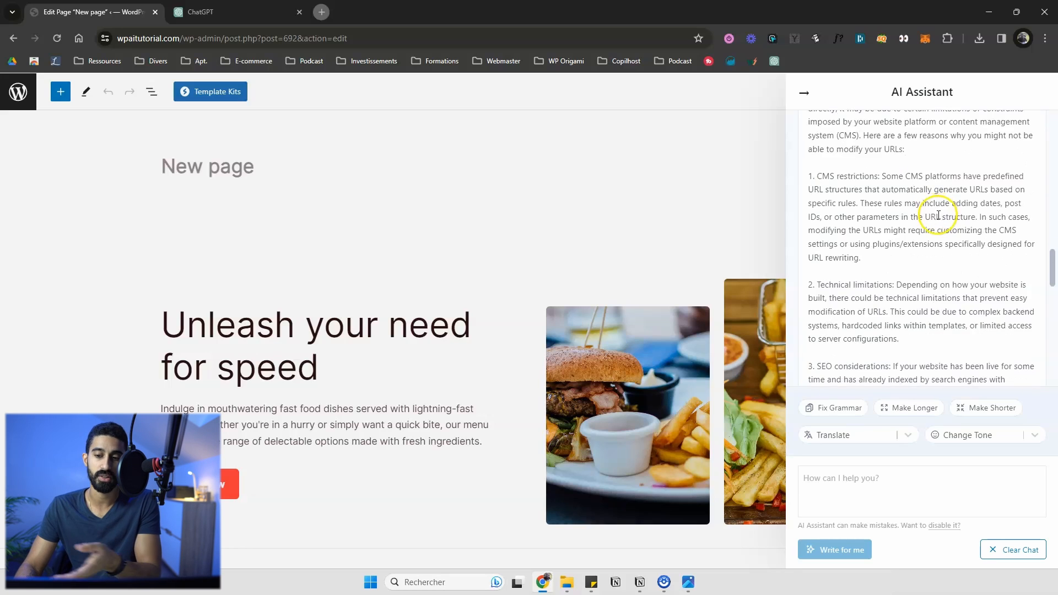